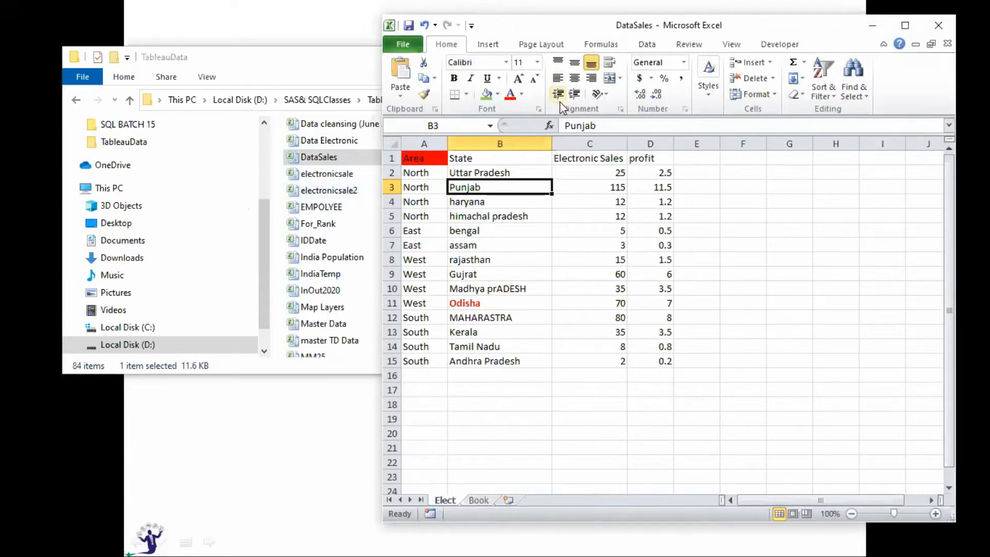
# Step: Examine the Elect and Book sheets of the DataSales workbook, comparing their columns and the states highlighted in red
pyautogui.doubleClick(616, 31)
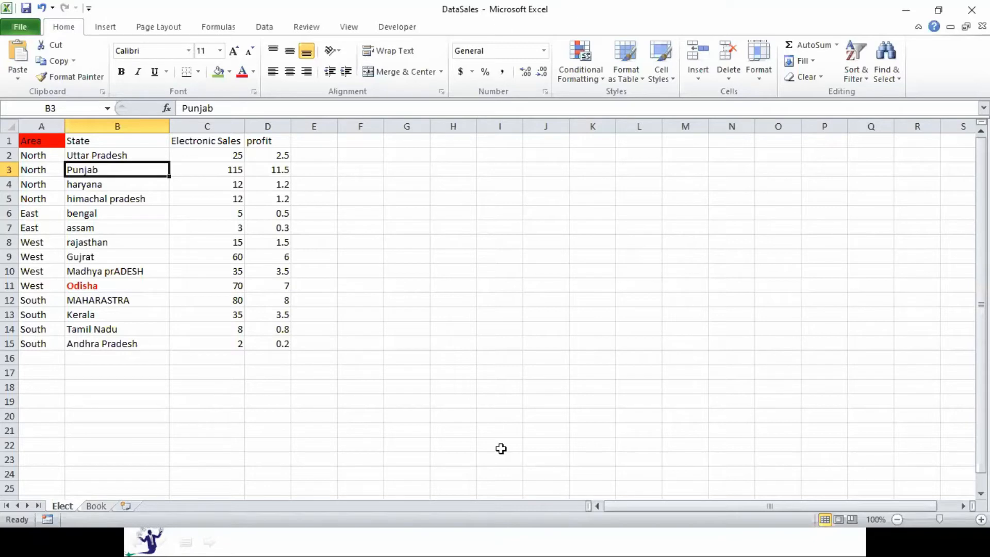
pyautogui.click(95, 507)
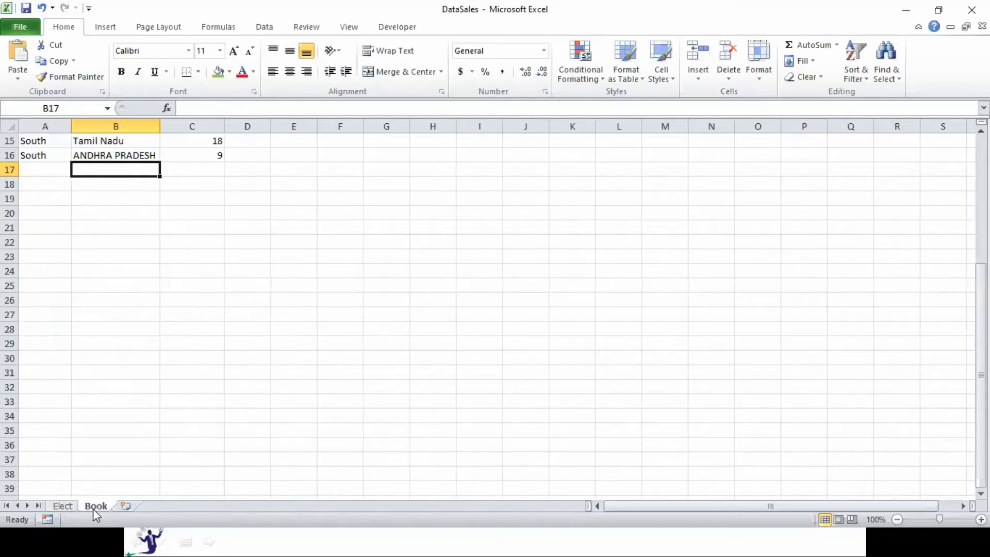
pyautogui.hotkey('ctrl', 'Home')
pyautogui.press('Down')
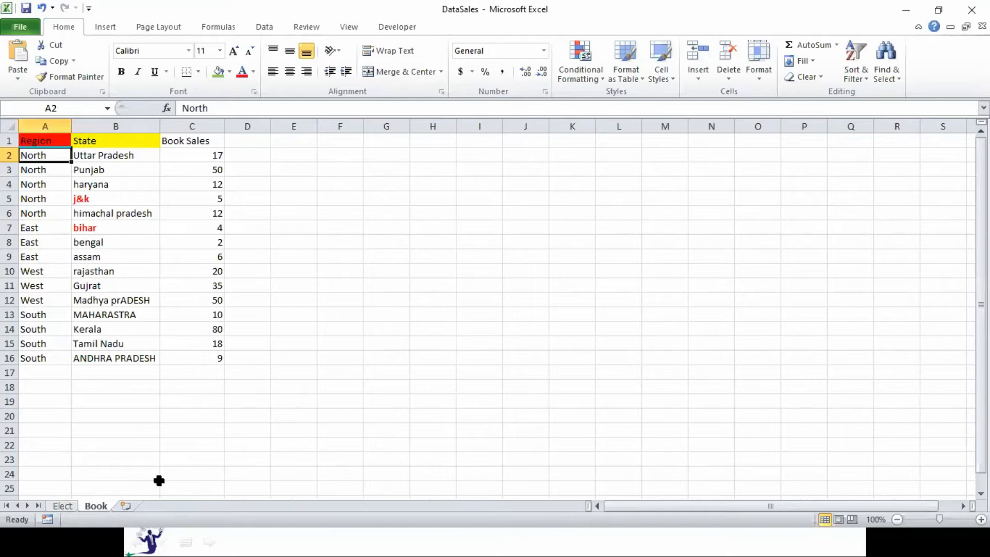
pyautogui.click(64, 507)
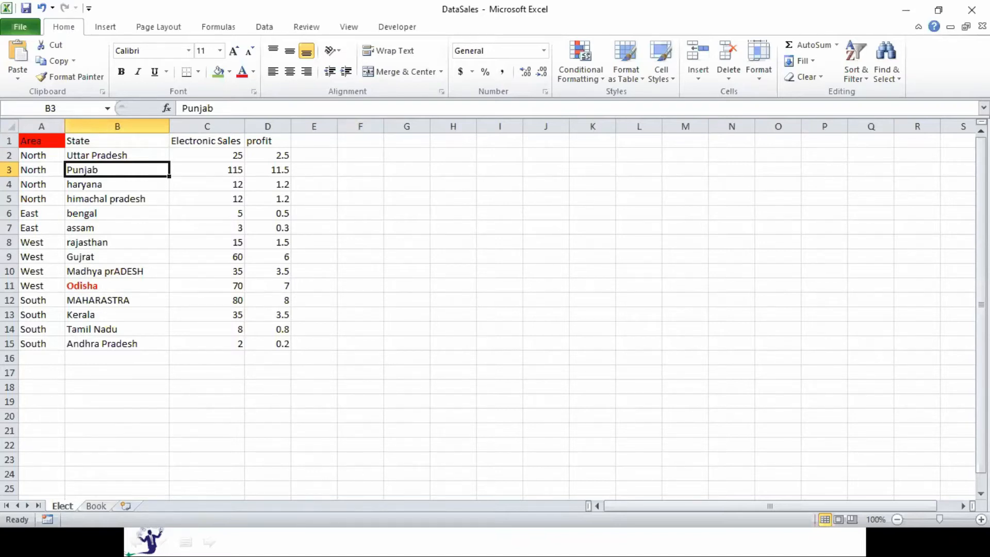
pyautogui.moveTo(70, 284); pyautogui.dragTo(204, 282)
pyautogui.click(96, 506)
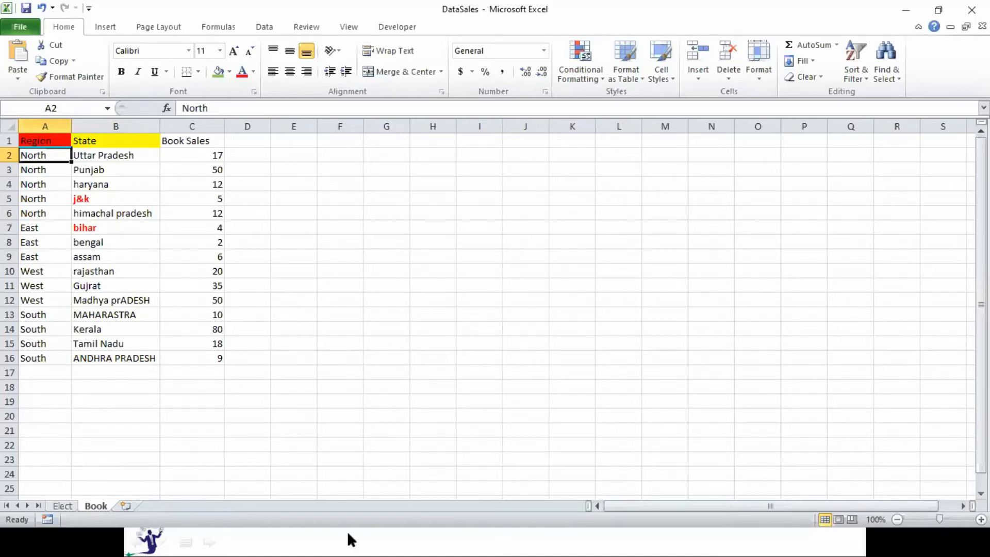
# Step: Switch to Tableau Public and create a new workbook in a maximized window
pyautogui.hotkey('alt', 'Tab')
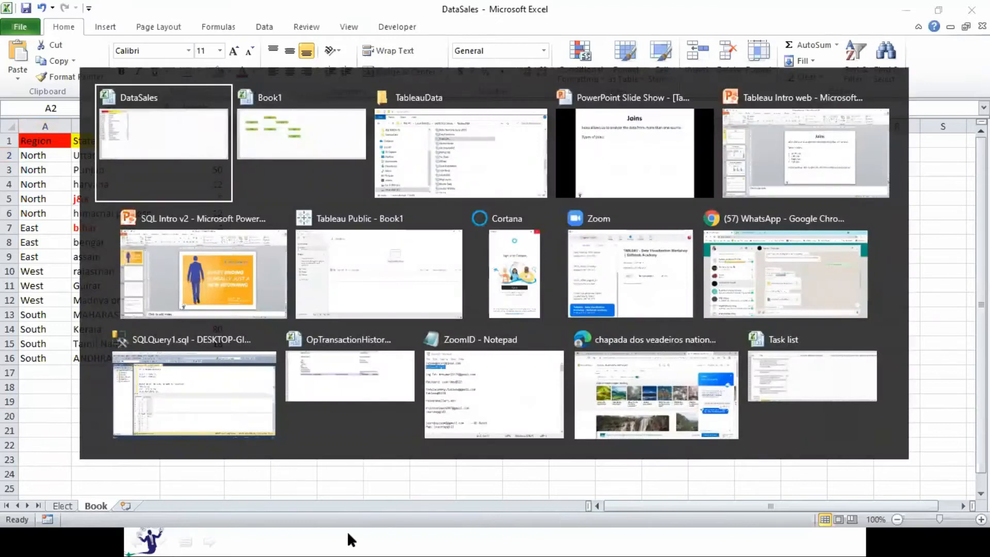
pyautogui.click(389, 260)
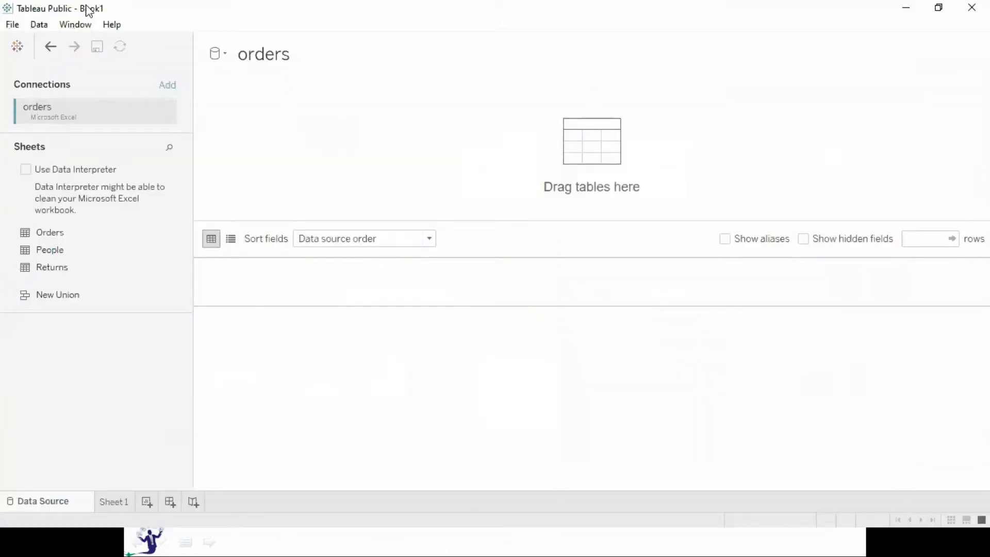
pyautogui.click(12, 25)
pyautogui.click(34, 46)
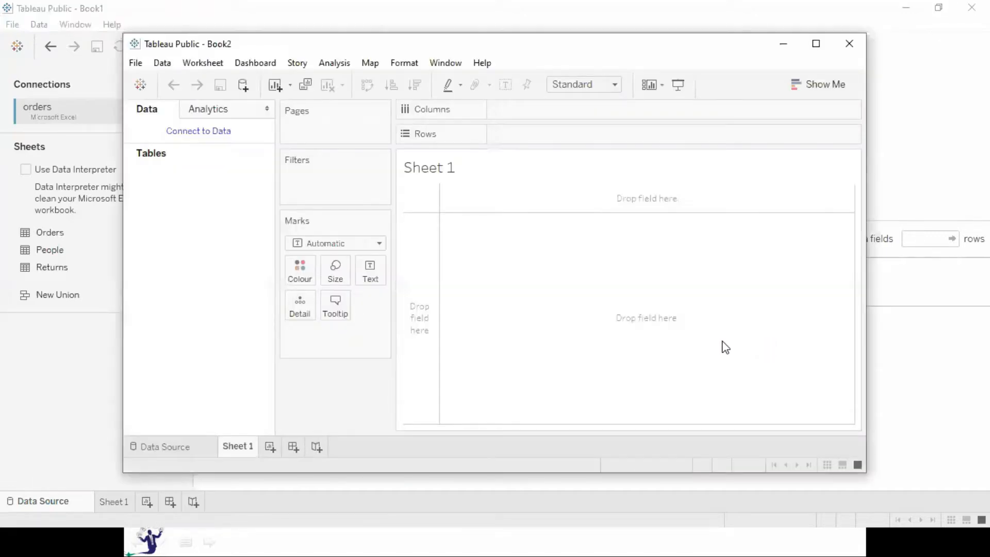
pyautogui.doubleClick(689, 49)
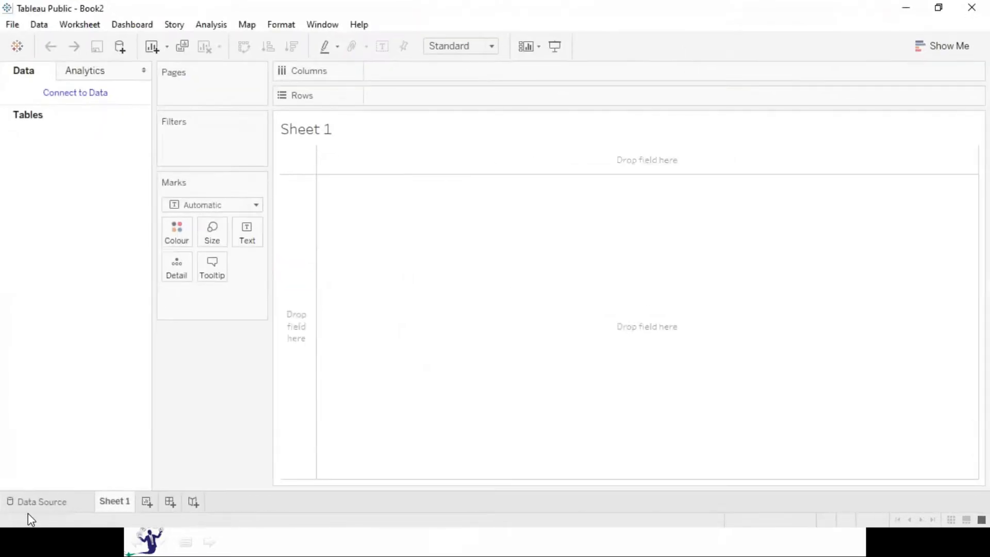
# Step: Connect the new workbook to the DataSales Excel file in the TableauData folder
pyautogui.click(33, 499)
pyautogui.click(85, 162)
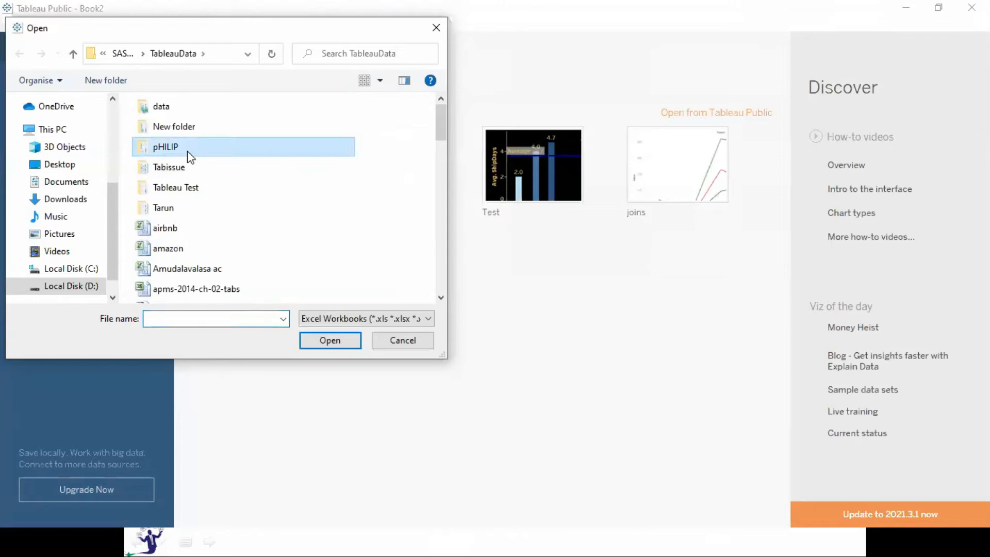
pyautogui.press('d')
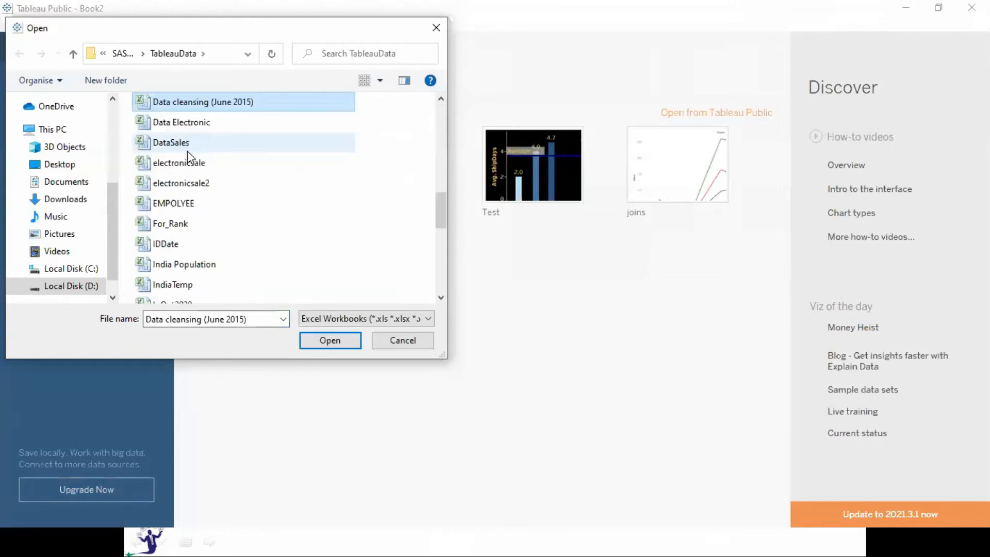
pyautogui.click(223, 145)
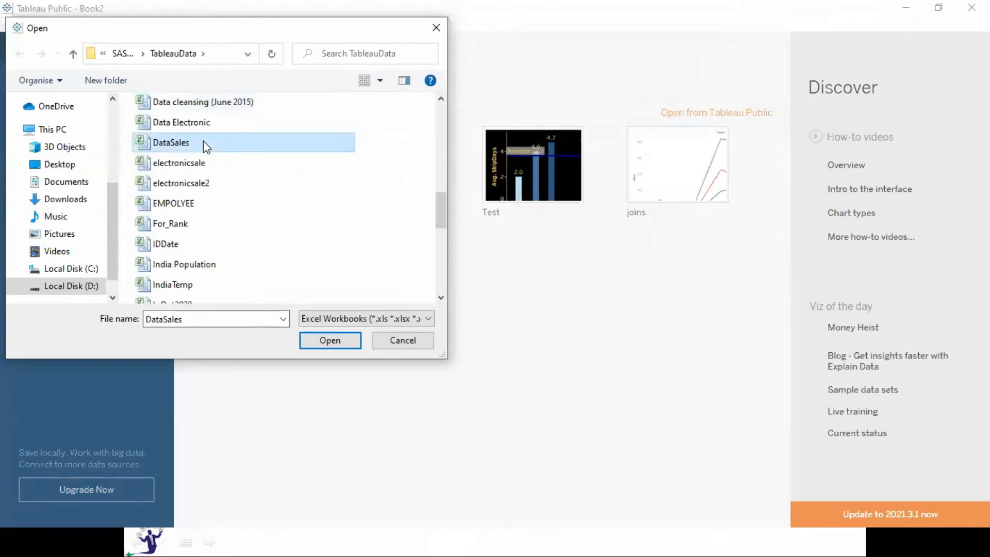
pyautogui.click(319, 336)
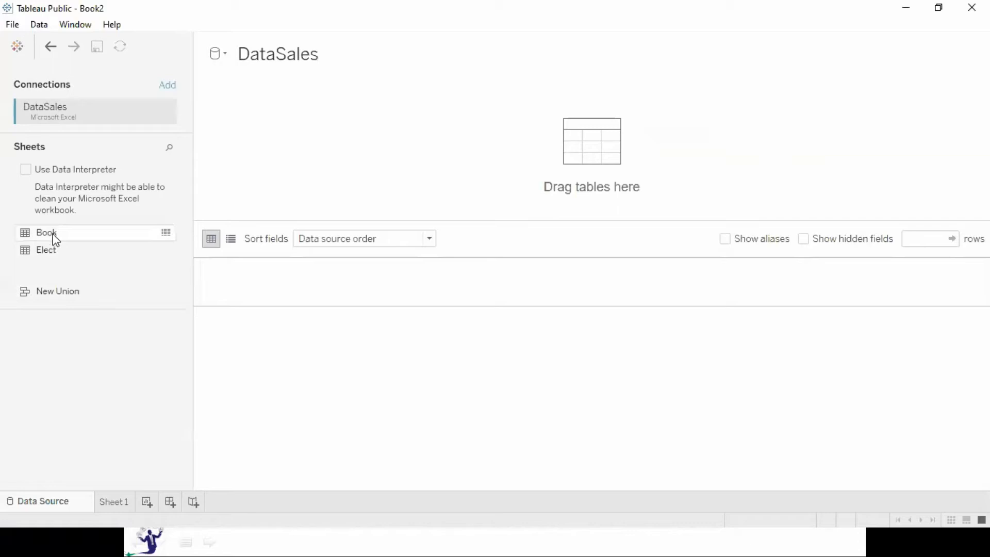
pyautogui.moveTo(68, 249); pyautogui.dragTo(417, 175)
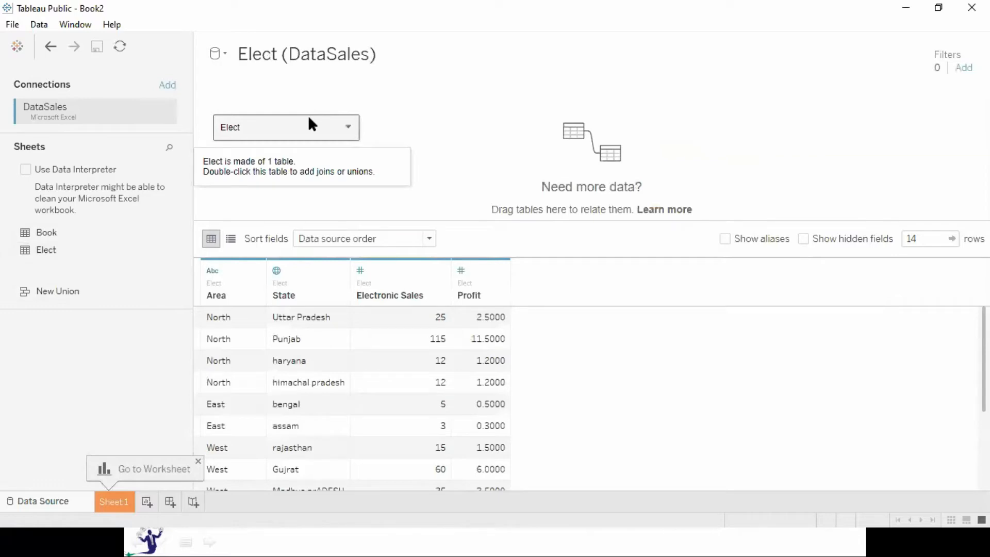
pyautogui.doubleClick(309, 120)
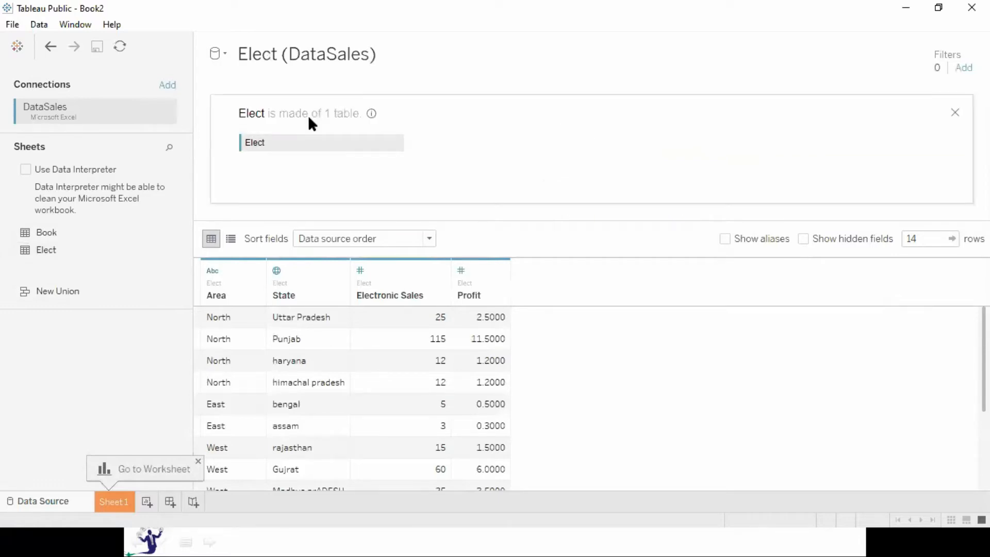
pyautogui.moveTo(52, 249); pyautogui.dragTo(497, 145)
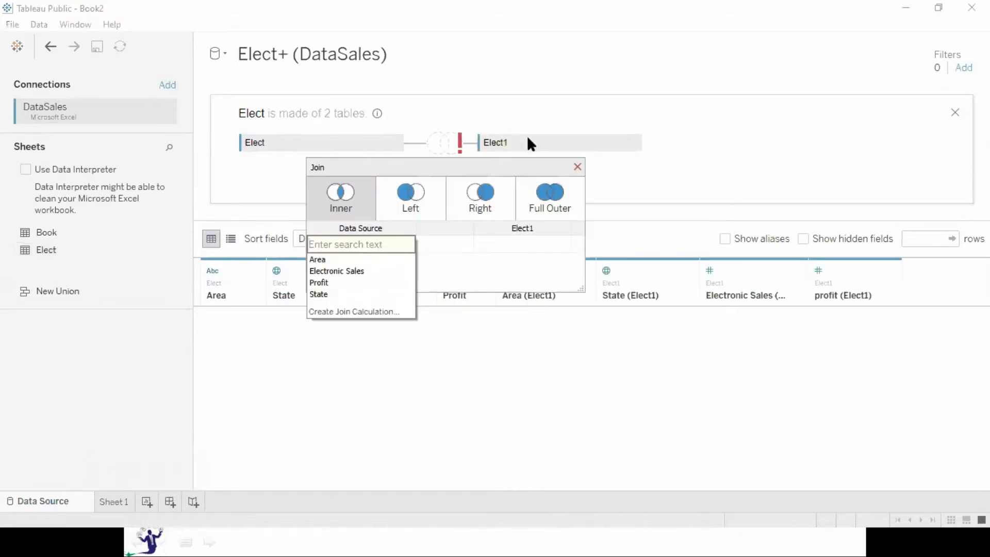
pyautogui.click(143, 387)
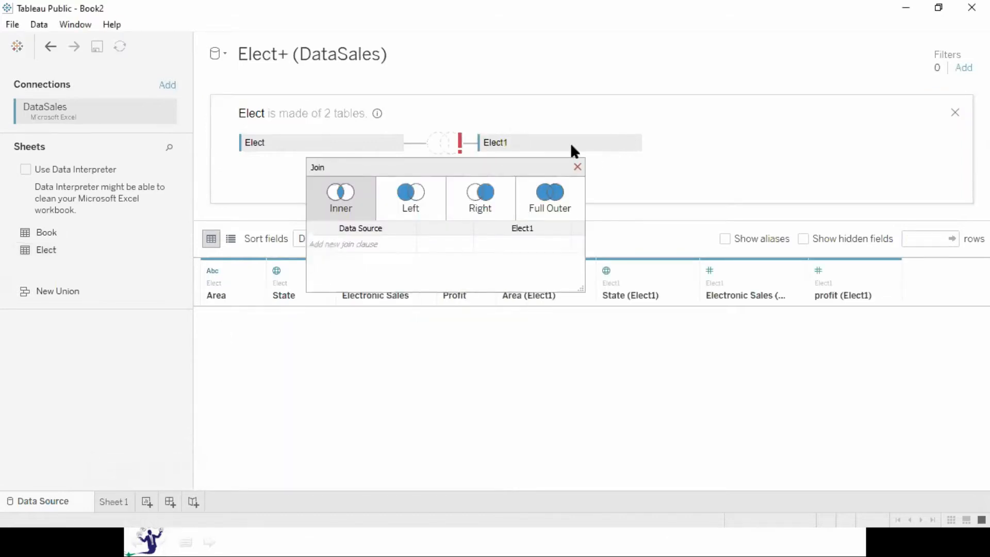
pyautogui.moveTo(557, 142); pyautogui.dragTo(930, 85)
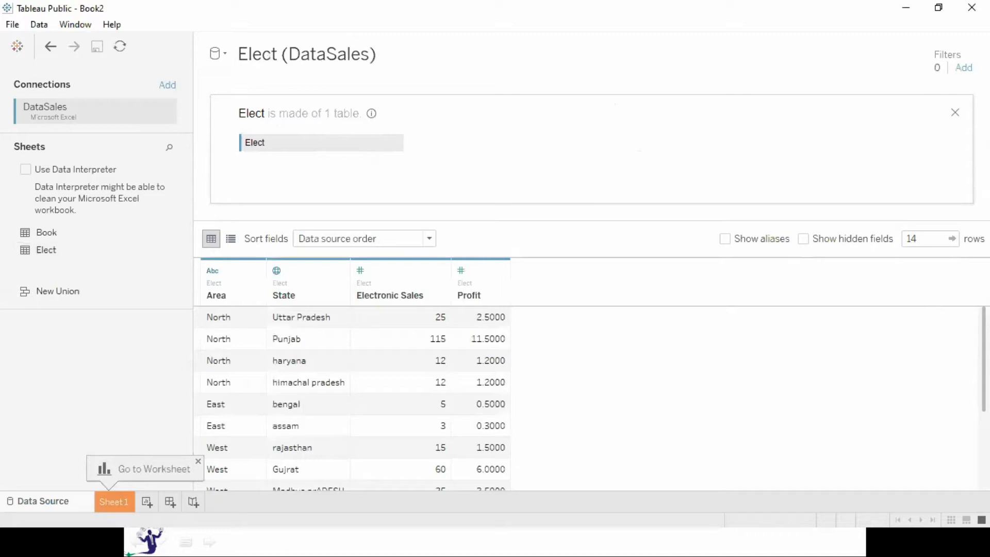
pyautogui.click(955, 113)
pyautogui.moveTo(311, 127); pyautogui.dragTo(75, 326)
# Step: Add the Book sheet as the data source's table and join the Elect sheet to it inside Book's physical layer
pyautogui.moveTo(49, 231); pyautogui.dragTo(338, 155)
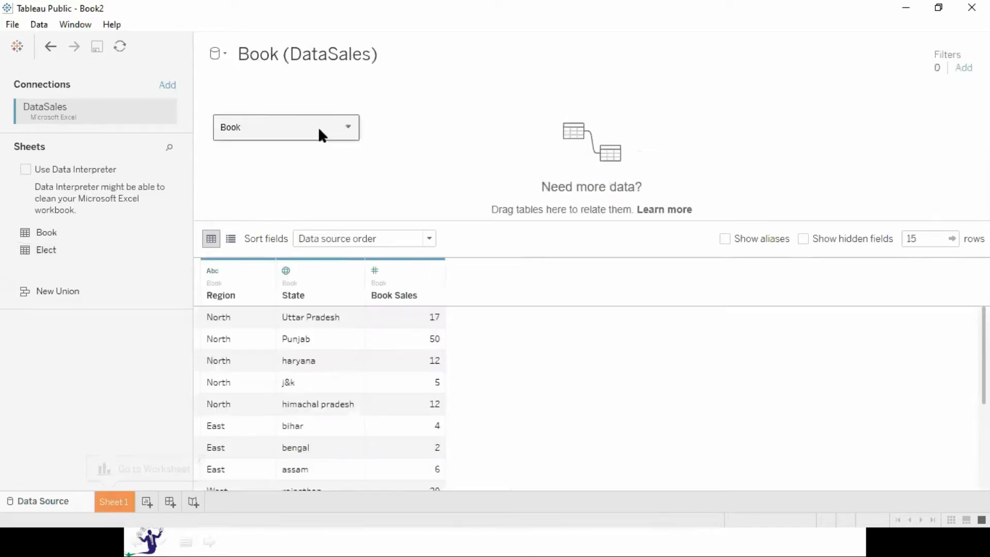
pyautogui.doubleClick(320, 128)
pyautogui.moveTo(52, 245); pyautogui.dragTo(527, 157)
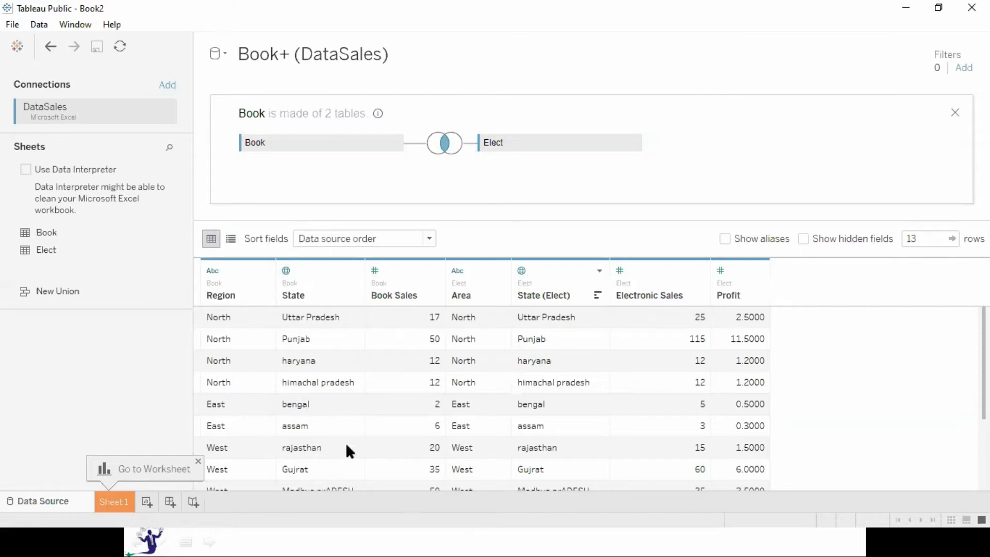
# Step: Change the join between Book and Elect to Left and look through the joined rows
pyautogui.click(445, 145)
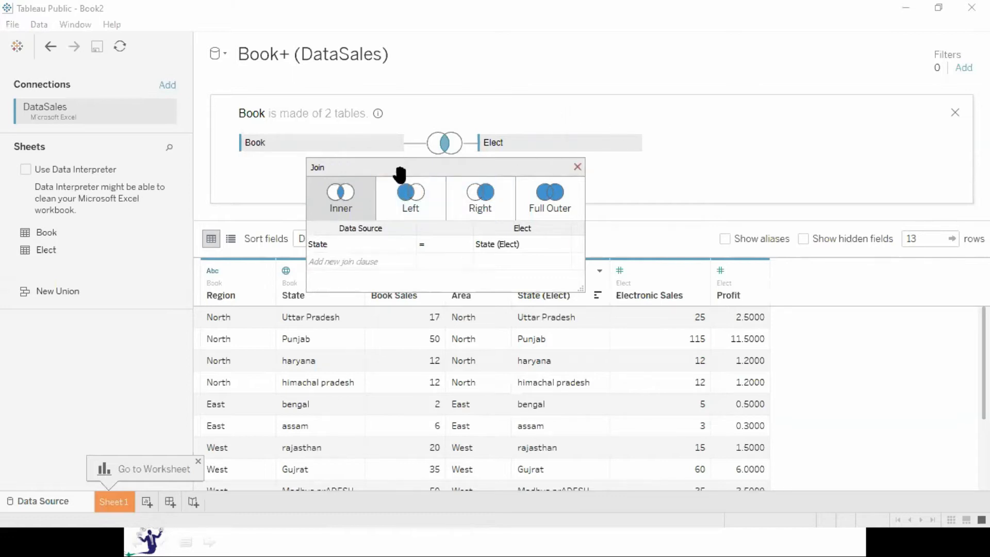
pyautogui.click(407, 193)
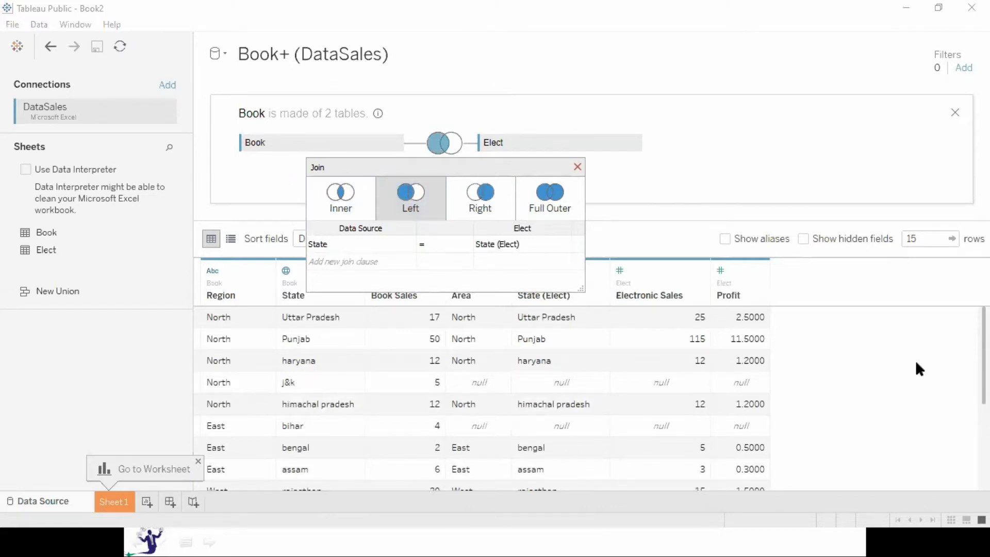
pyautogui.scroll(-2, 485, 397)
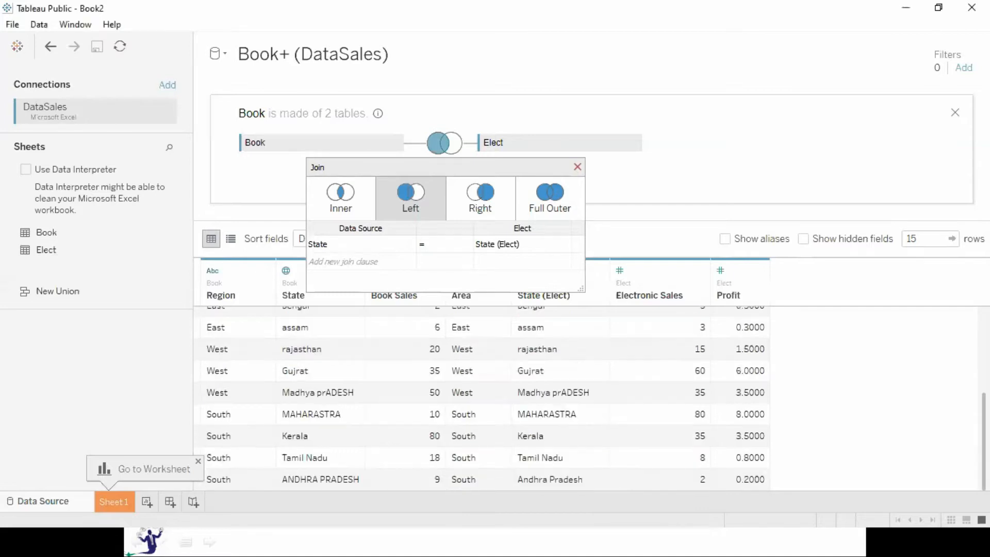
pyautogui.moveTo(985, 441); pyautogui.dragTo(984, 355)
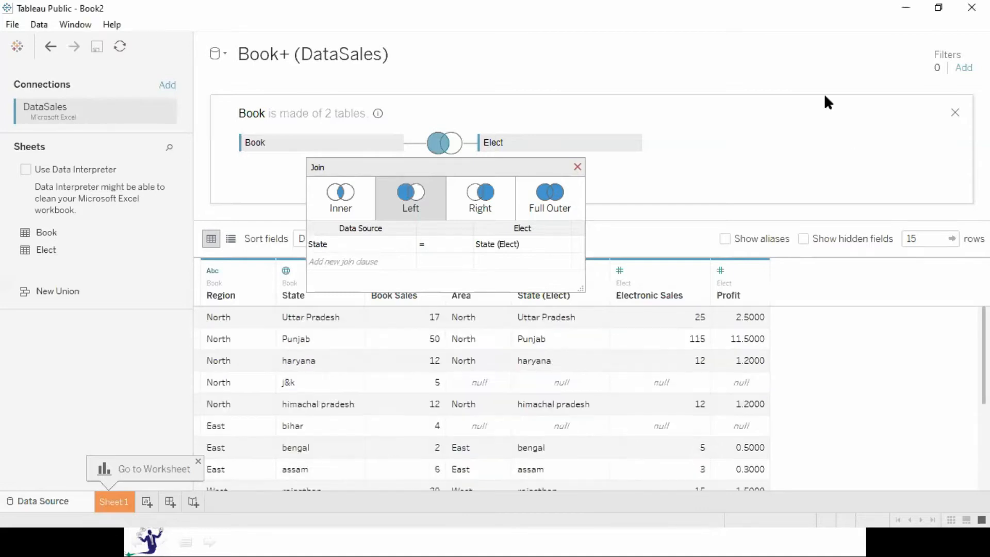
# Step: Try the Right and Full Outer joins on Book and Elect, checking the rows of each, and return the join type to Inner
pyautogui.click(478, 202)
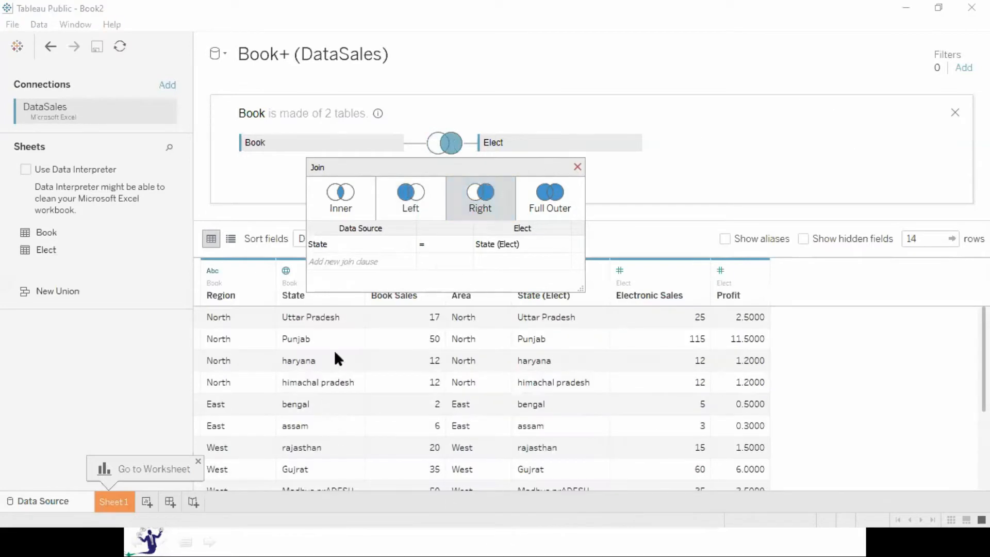
pyautogui.scroll(-2, 485, 397)
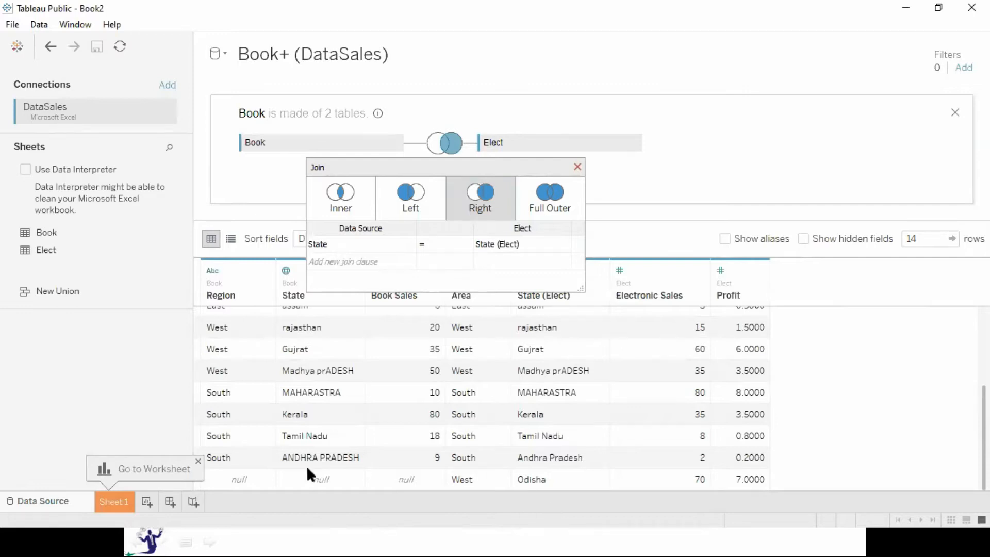
pyautogui.click(548, 199)
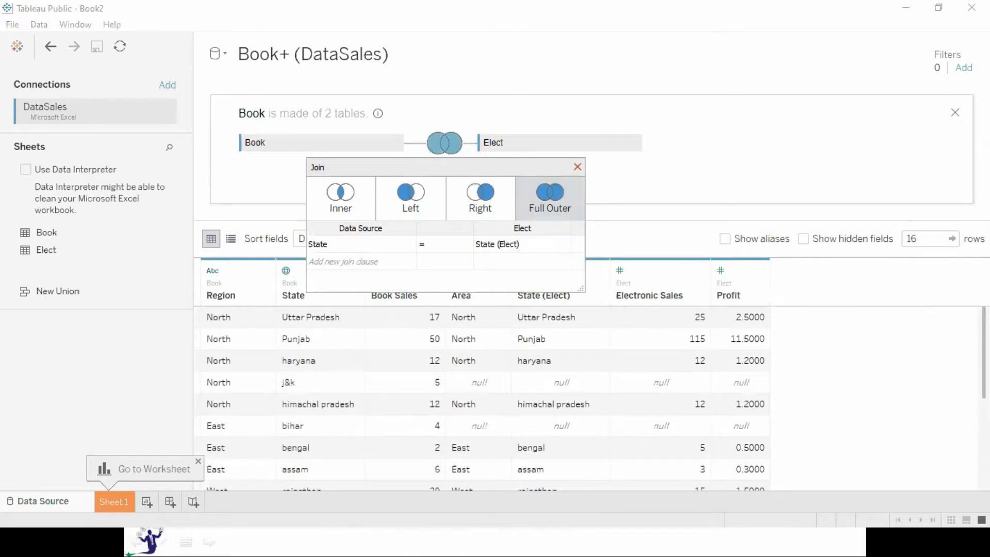
pyautogui.scroll(-3, 484, 397)
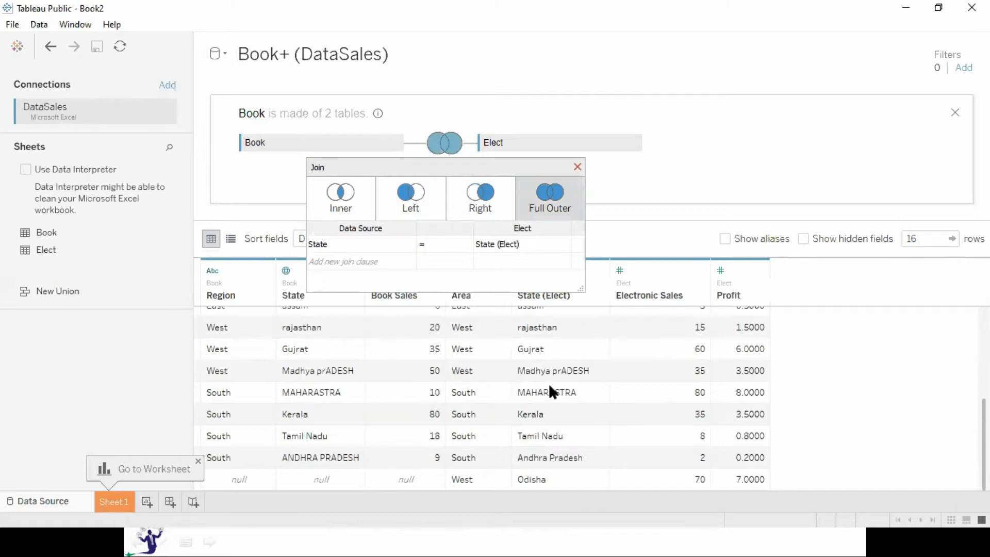
pyautogui.click(342, 202)
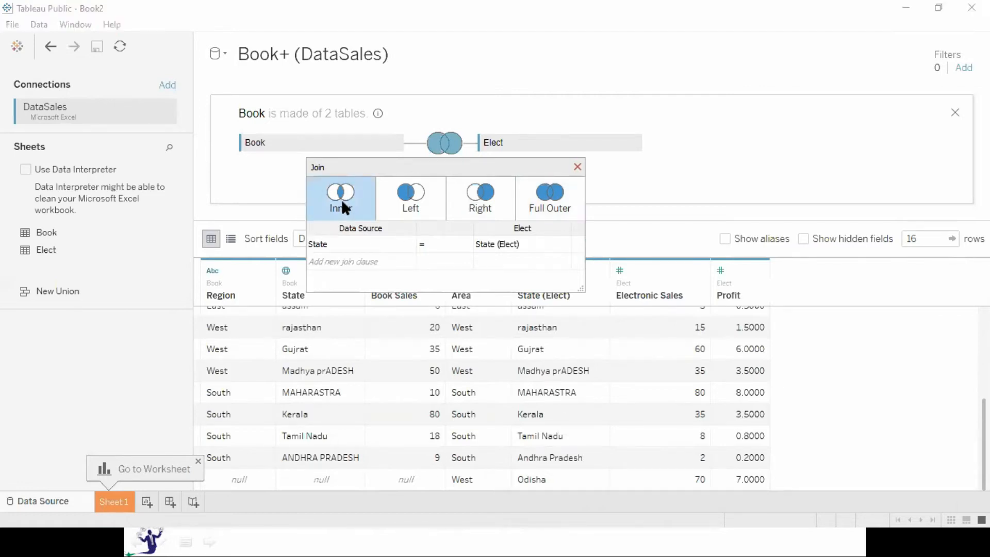
pyautogui.click(577, 166)
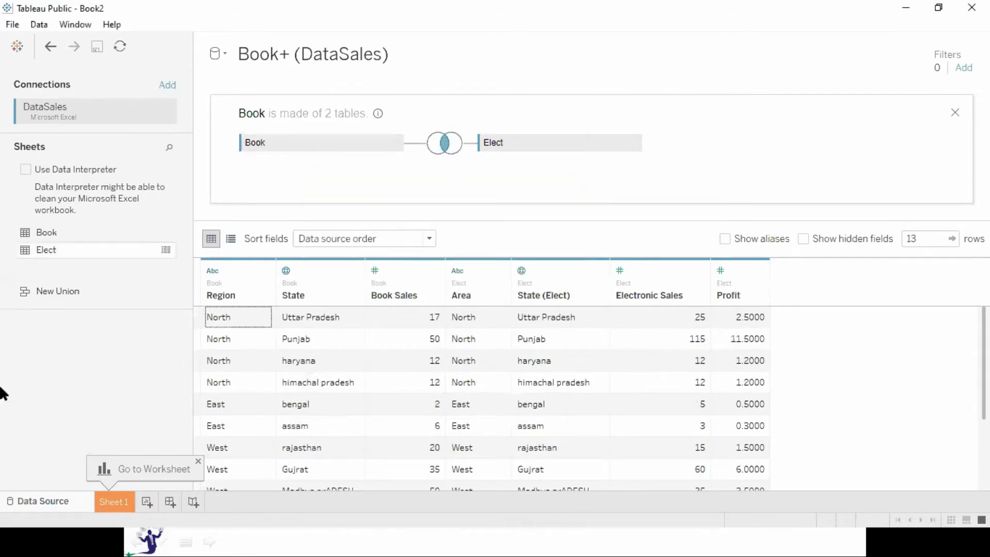
# Step: Build a text table on Sheet 1 with Book's State field as rows and Book Sales and Electronic Sales as measures
pyautogui.click(117, 499)
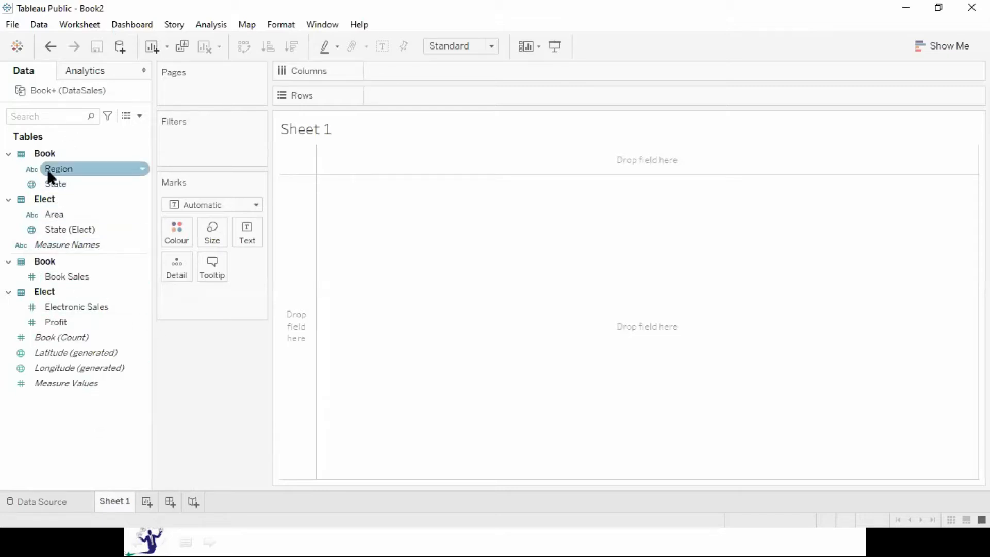
pyautogui.moveTo(57, 190); pyautogui.dragTo(380, 93)
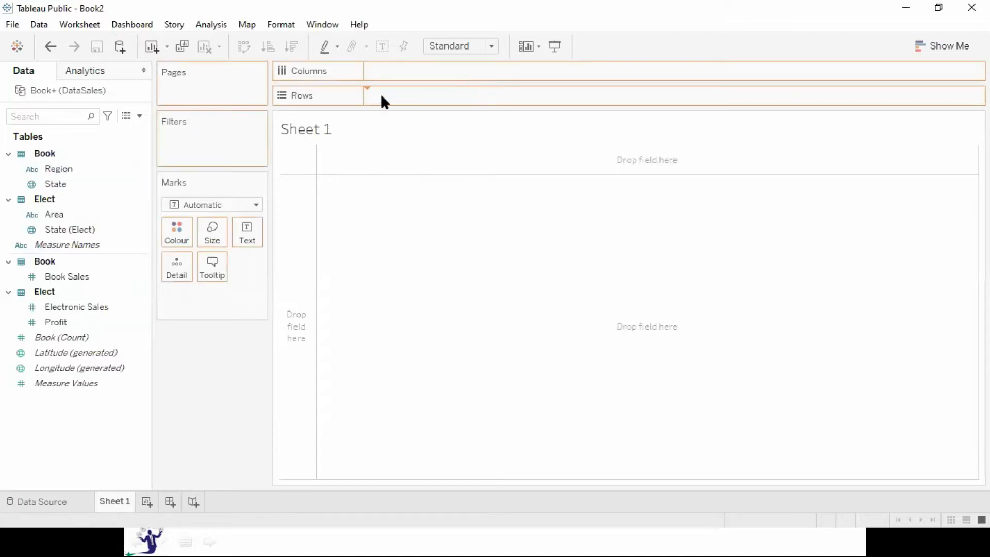
pyautogui.doubleClick(91, 276)
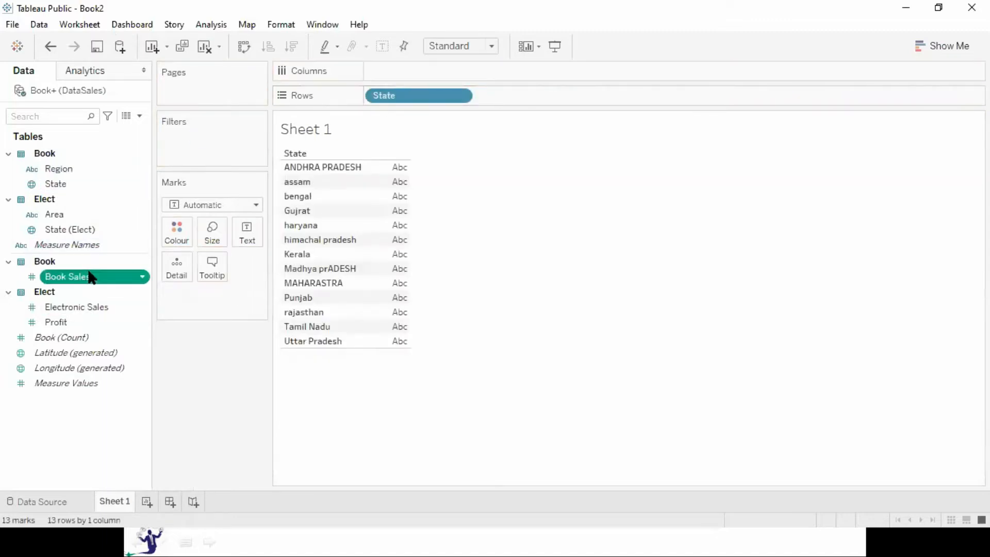
pyautogui.doubleClick(80, 306)
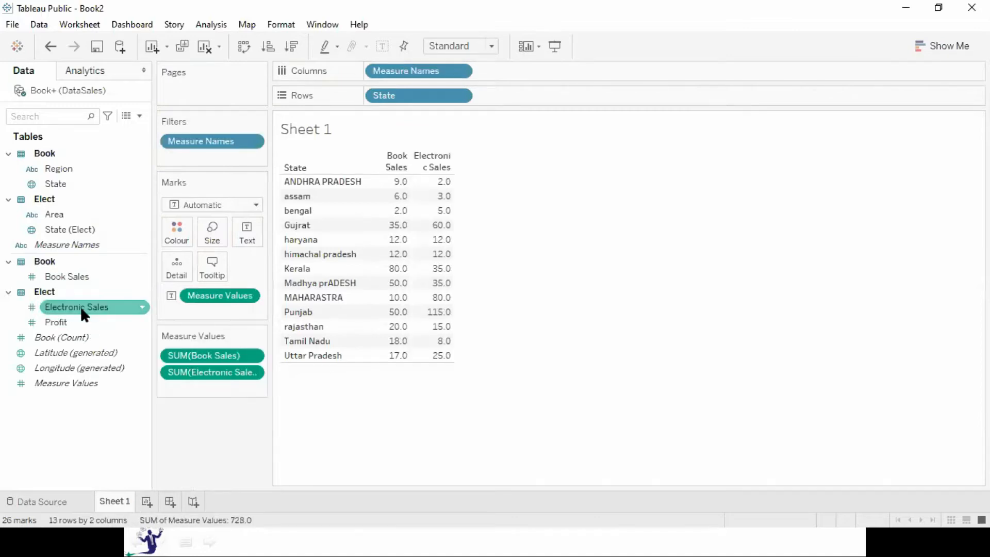
pyautogui.moveTo(374, 289)
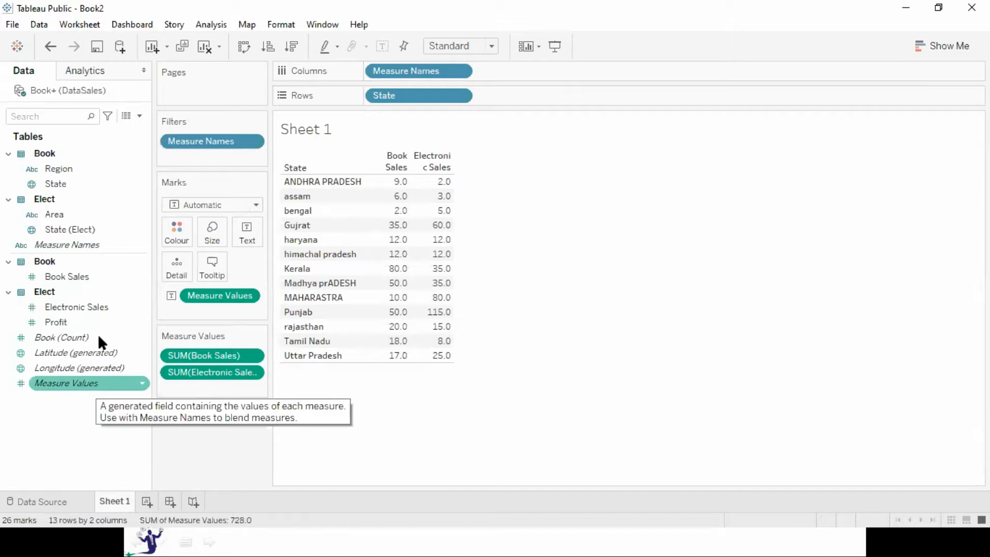
# Step: Create a calculated field named TS as SUM([Book Sales])+SUM([Electronic Sales]) and add it to the state table
pyautogui.rightClick(64, 412)
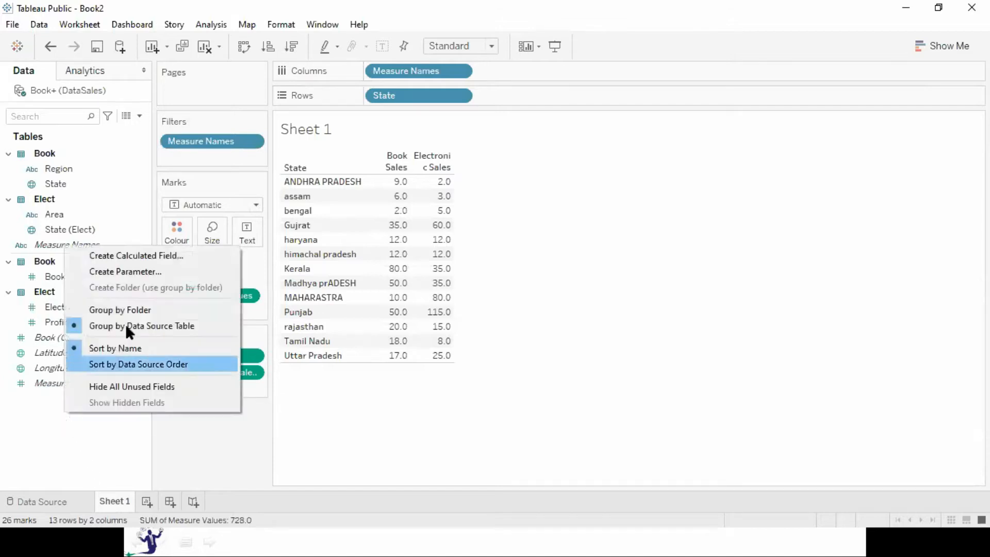
pyautogui.click(148, 260)
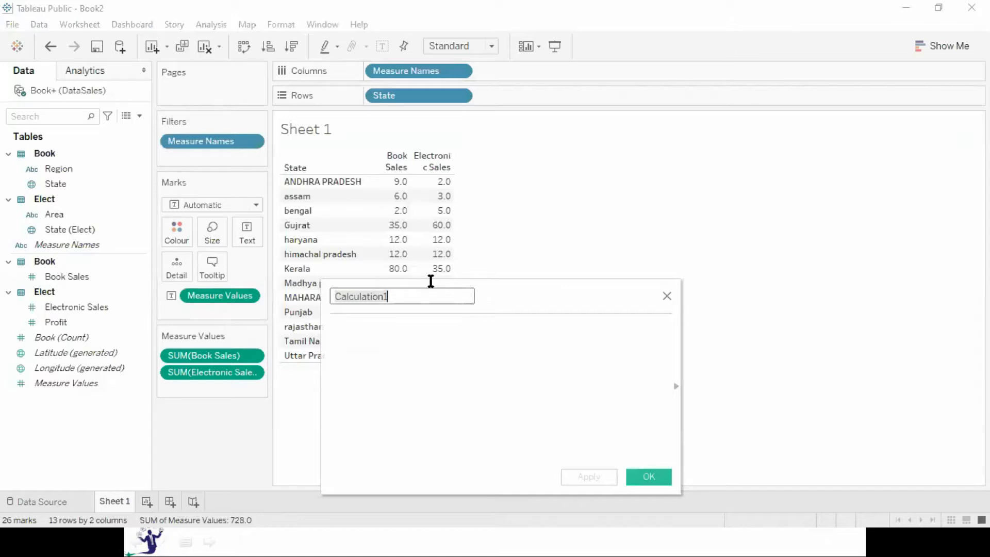
pyautogui.write('TS')
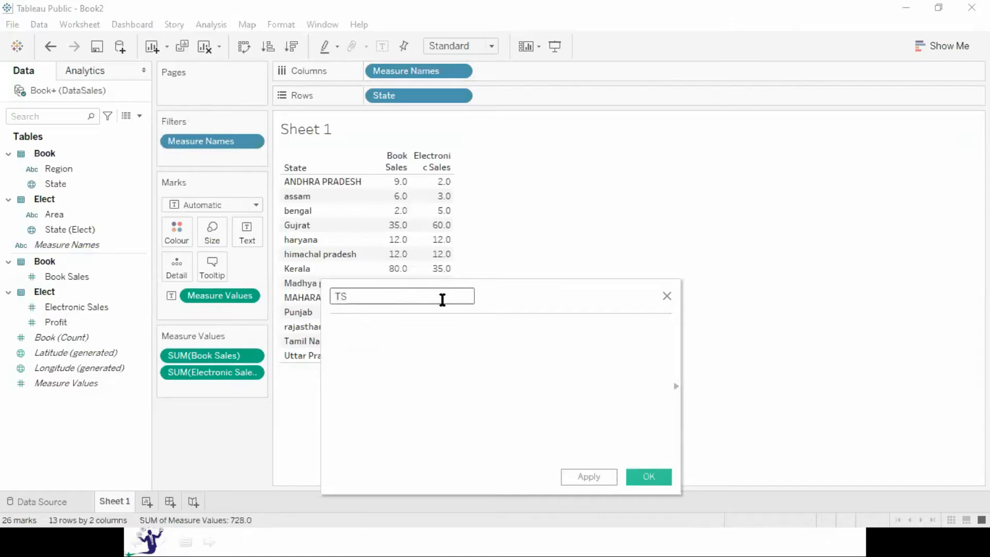
pyautogui.write('SU')
pyautogui.press('Return')
pyautogui.write('BO')
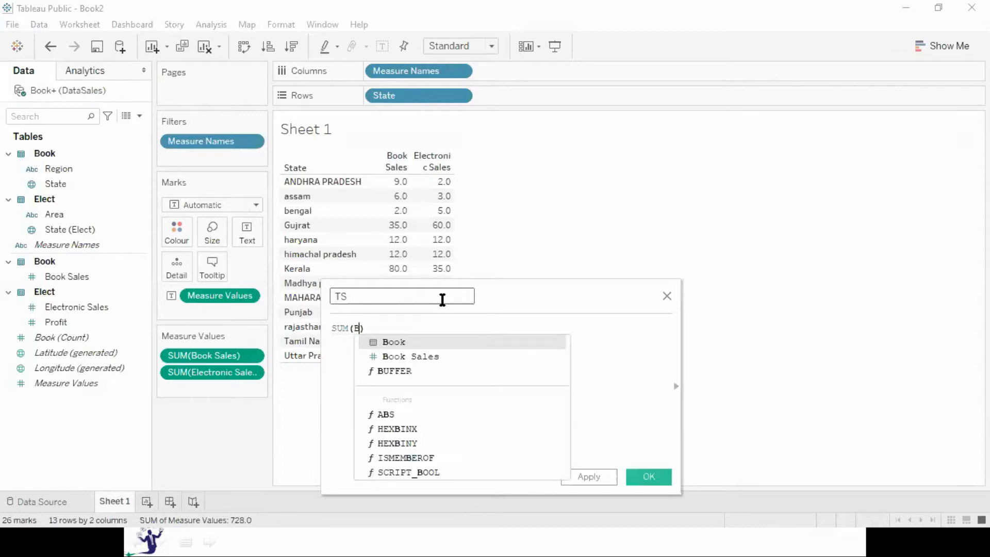
pyautogui.press('Return')
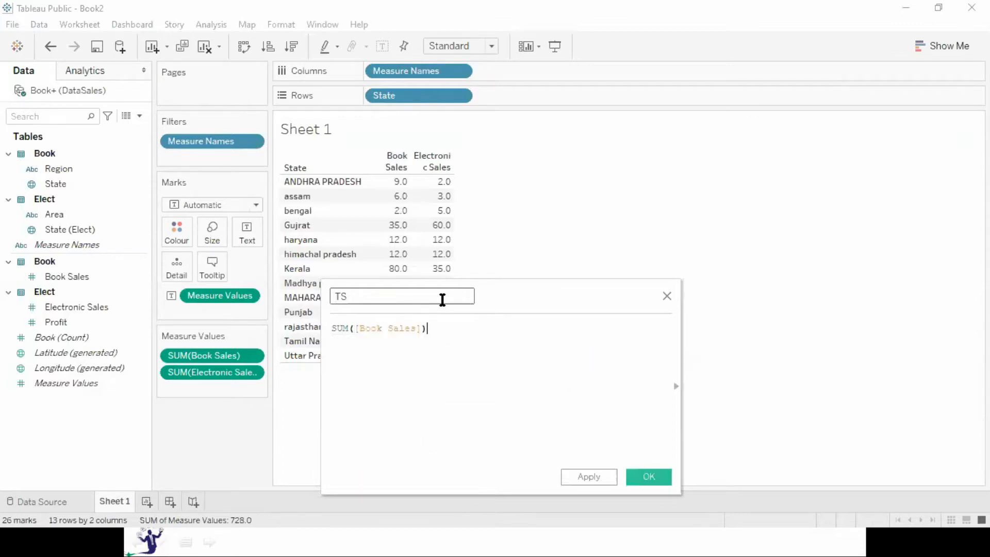
pyautogui.write('+')
pyautogui.write('SUM')
pyautogui.press('Return')
pyautogui.write('El')
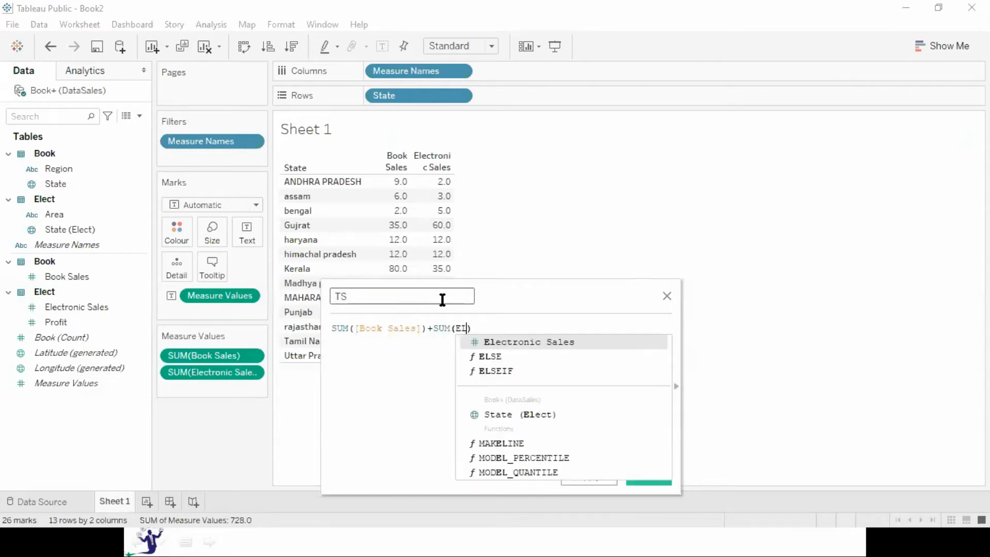
pyautogui.press('Return')
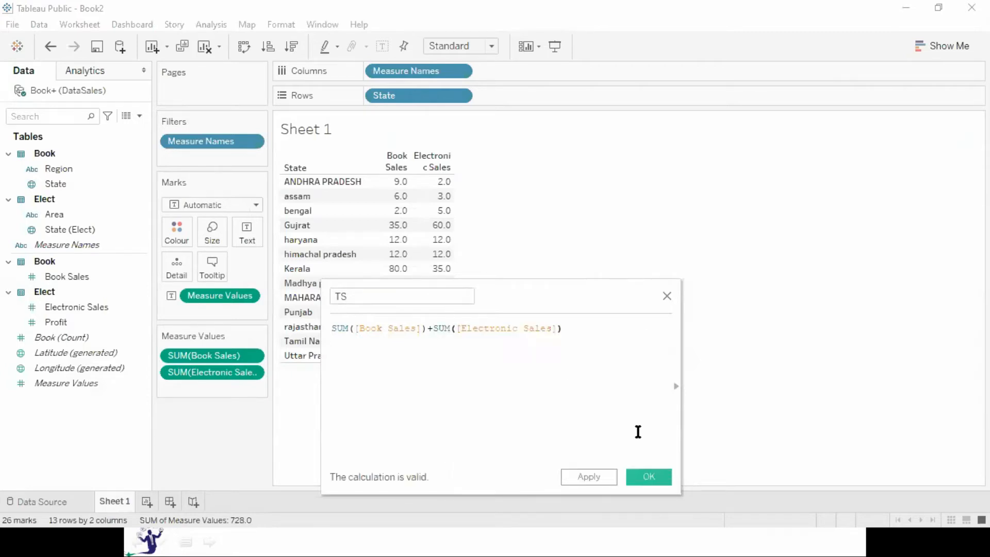
pyautogui.click(649, 477)
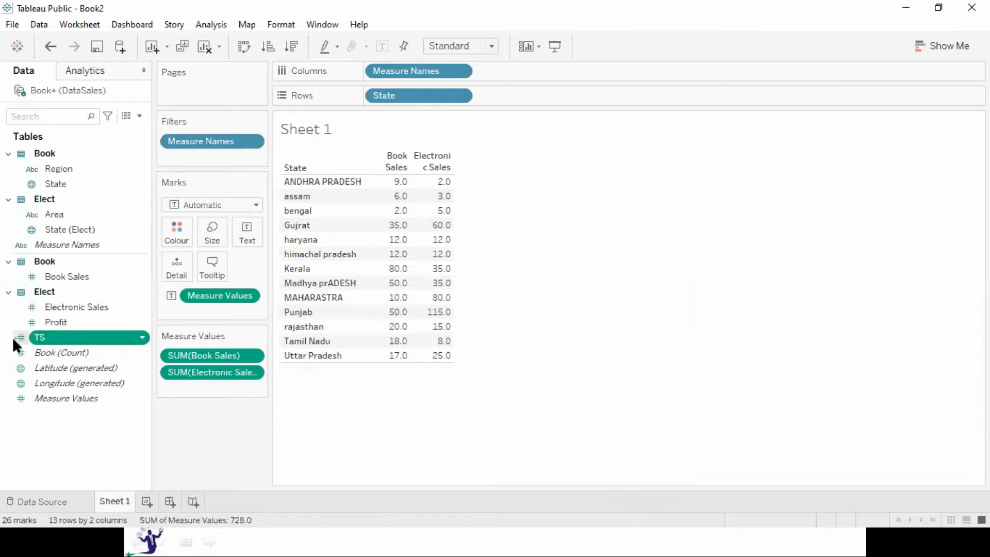
pyautogui.doubleClick(49, 340)
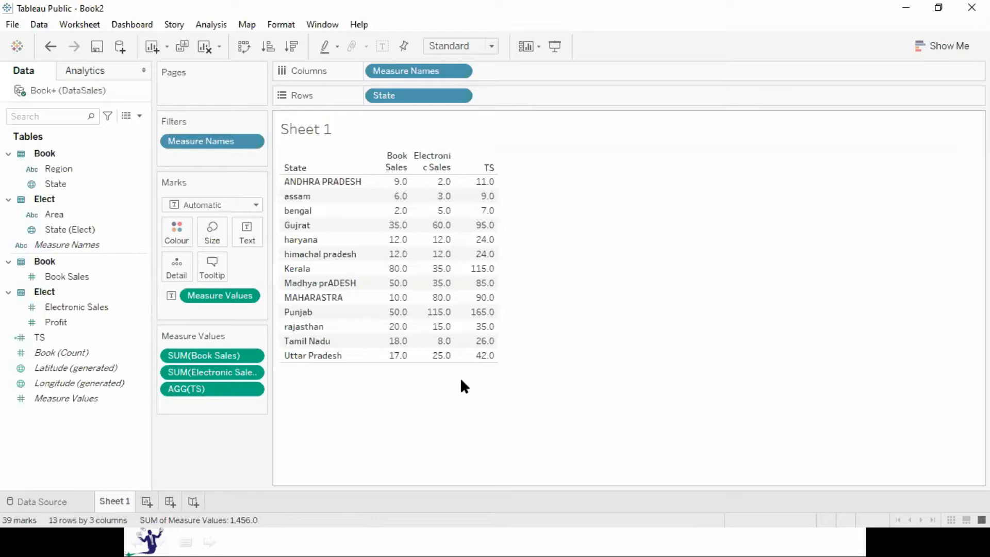
# Step: Clear Sheet 1 and build a text table with Book's Region as rows and Book Sales, Electronic Sales and TS as measures
pyautogui.click(205, 49)
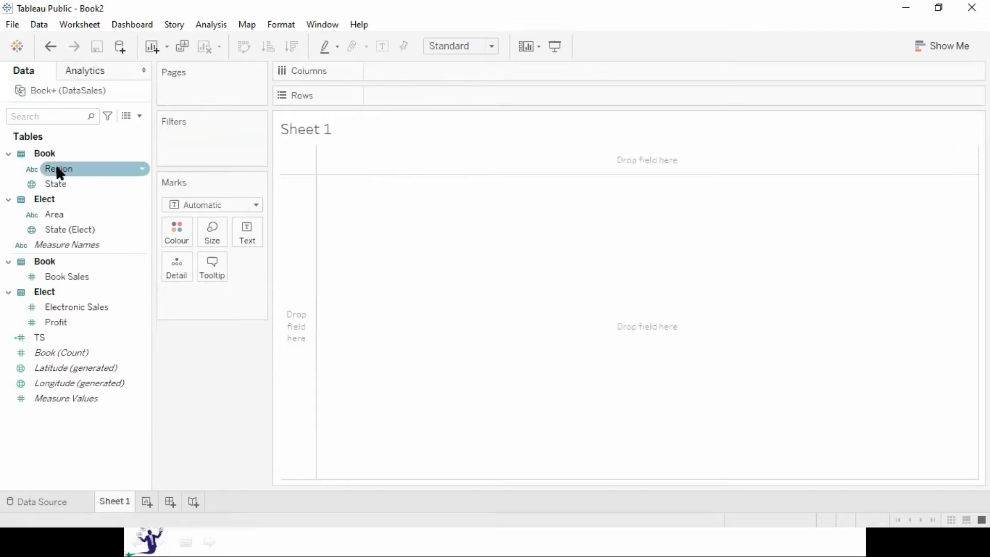
pyautogui.moveTo(58, 173); pyautogui.dragTo(413, 89)
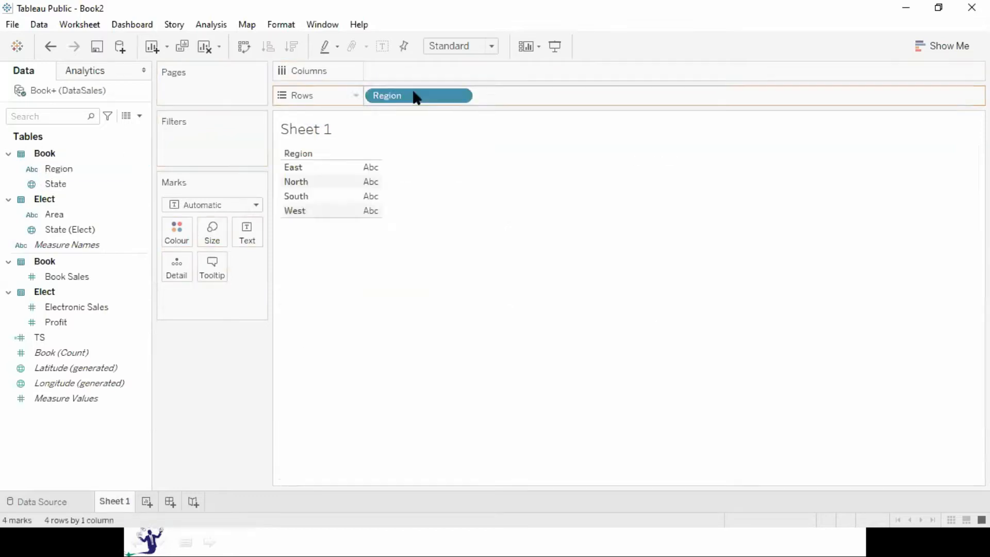
pyautogui.doubleClick(74, 277)
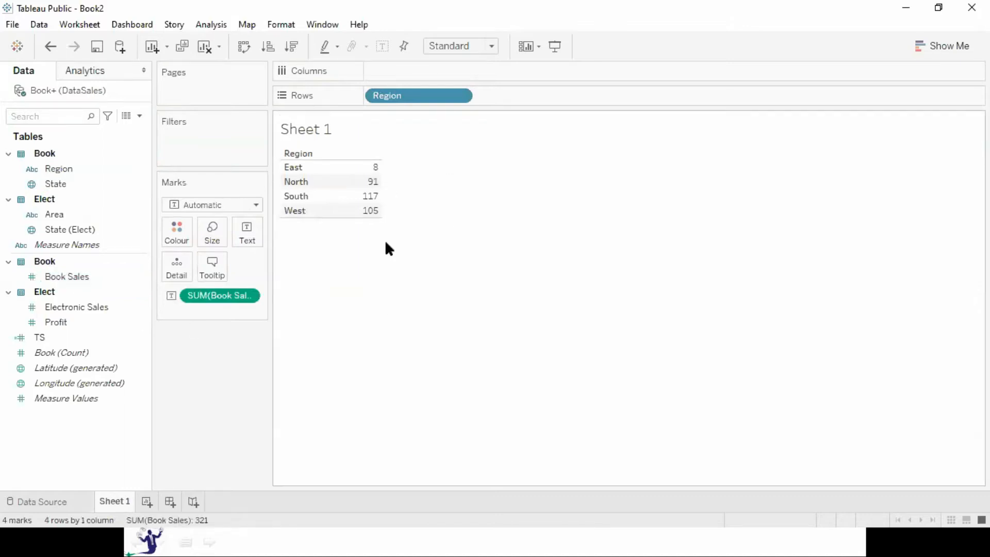
pyautogui.click(93, 306)
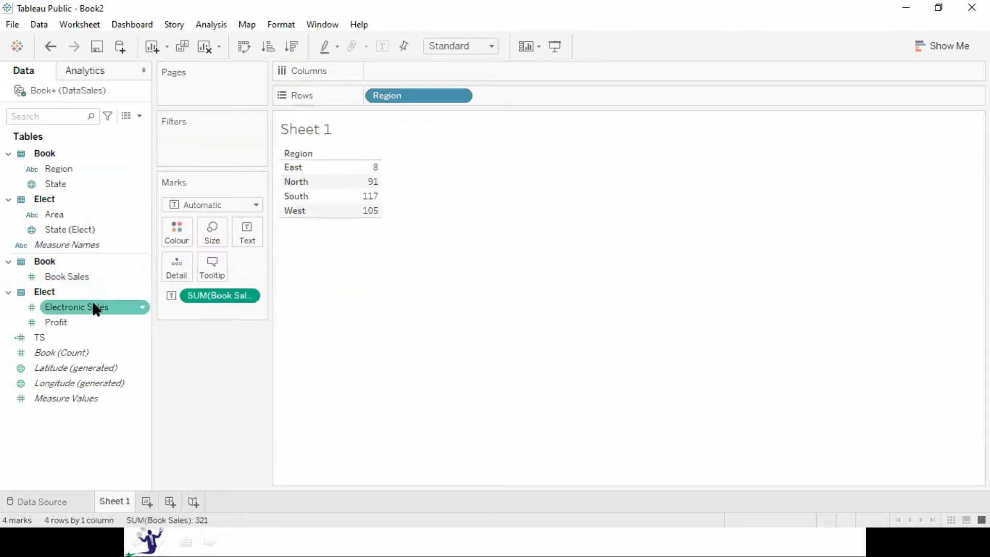
pyautogui.doubleClick(96, 307)
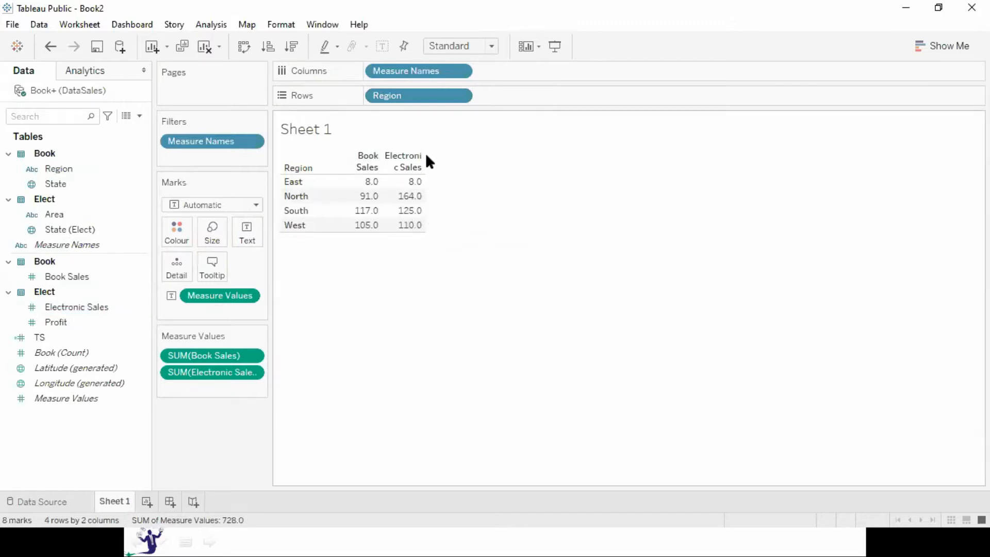
pyautogui.moveTo(378, 204)
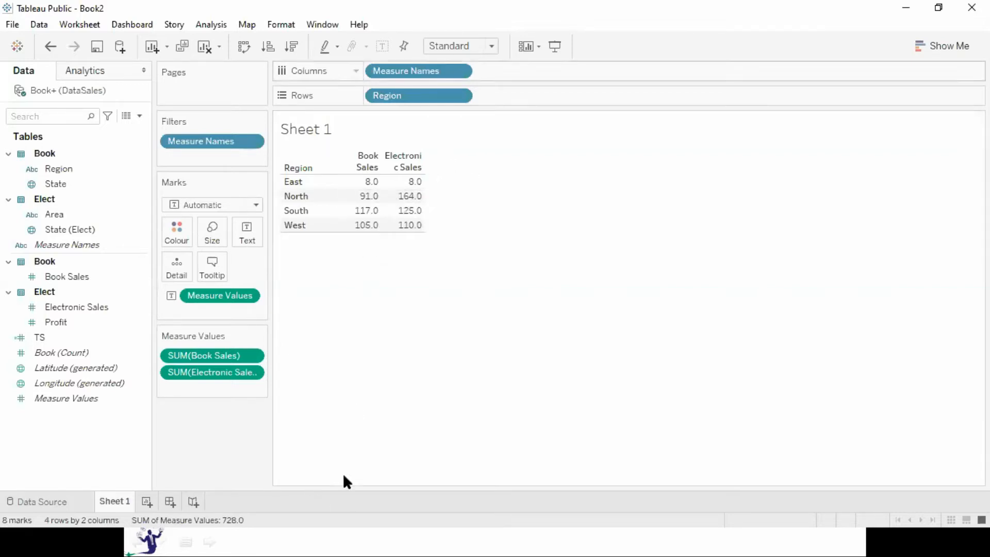
pyautogui.click(50, 344)
pyautogui.click(80, 438)
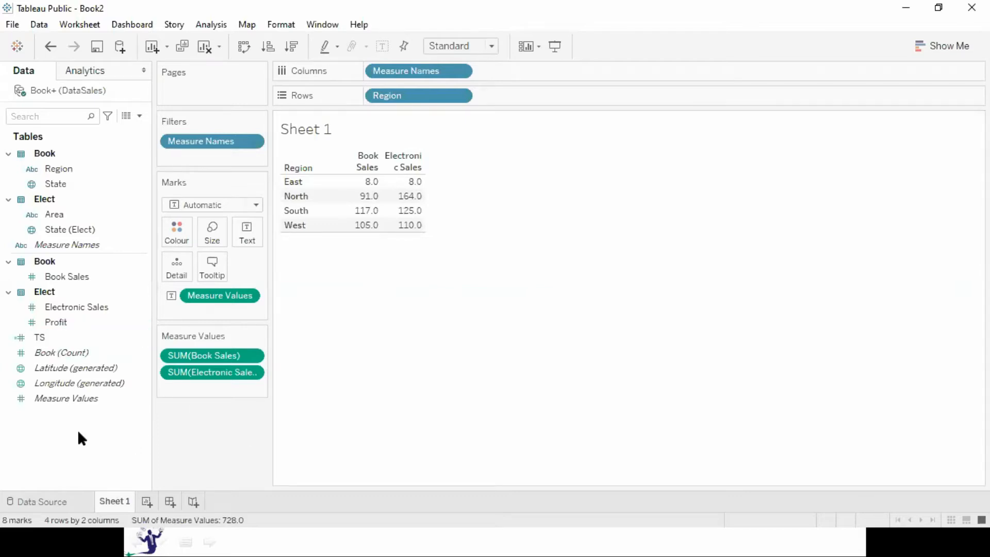
pyautogui.doubleClick(50, 336)
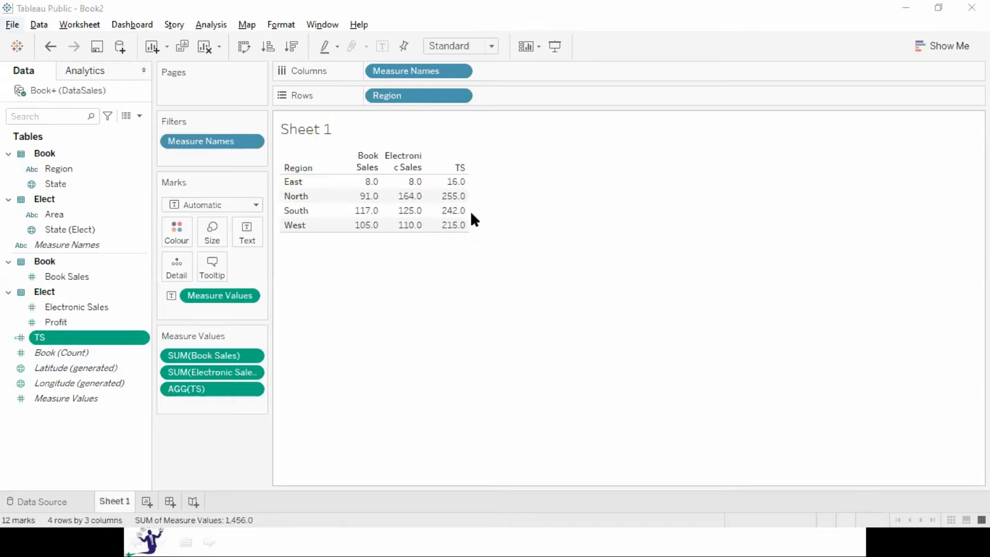
# Step: Switch to the slide presentation, advance from the Joins slide to the Data Blending slide, and return to Tableau Public
pyautogui.hotkey('alt', 'Tab')
pyautogui.hotkey('alt', 'Tab')
pyautogui.hotkey('alt', 'Tab')
pyautogui.hotkey('alt', 'Tab')
pyautogui.hotkey('alt', 'Tab')
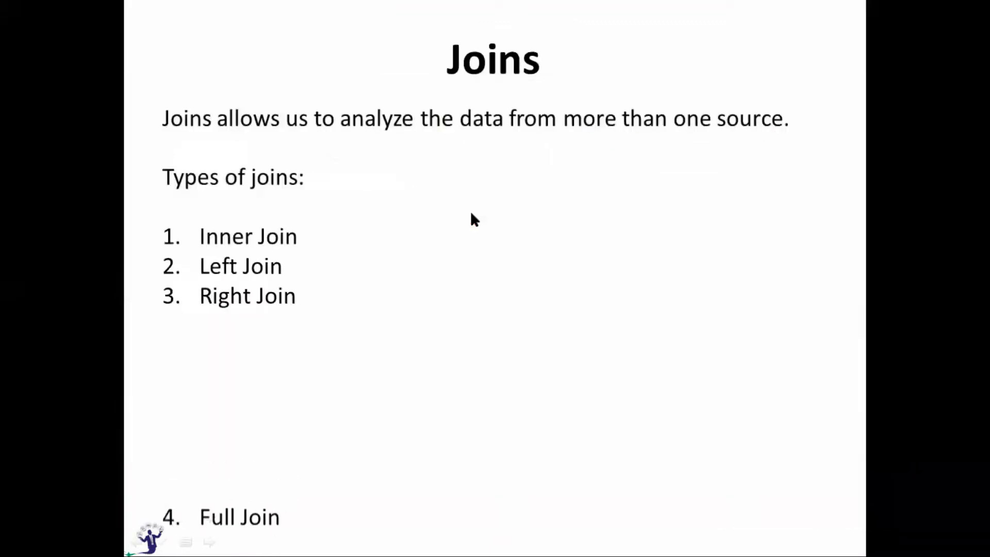
pyautogui.click(471, 214)
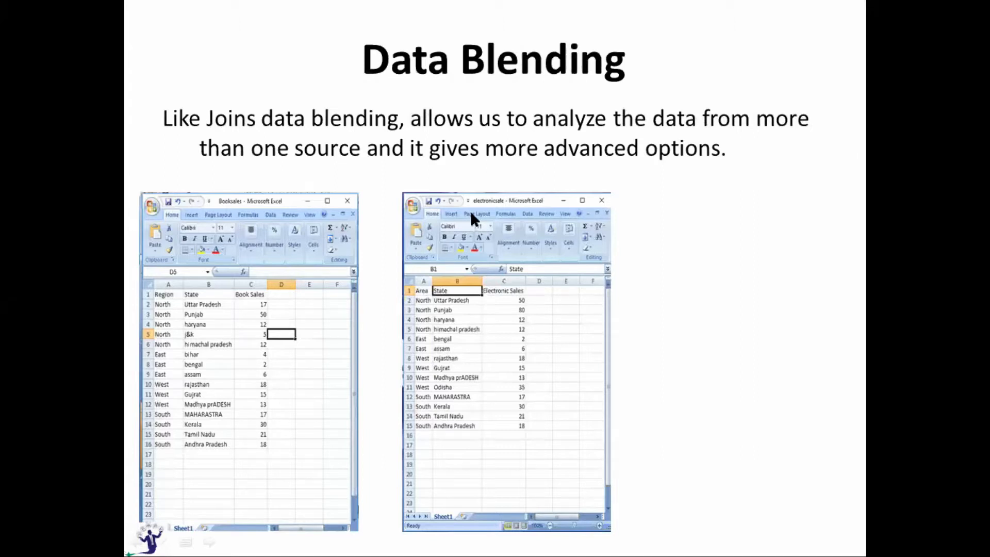
pyautogui.hotkey('alt', 'Tab')
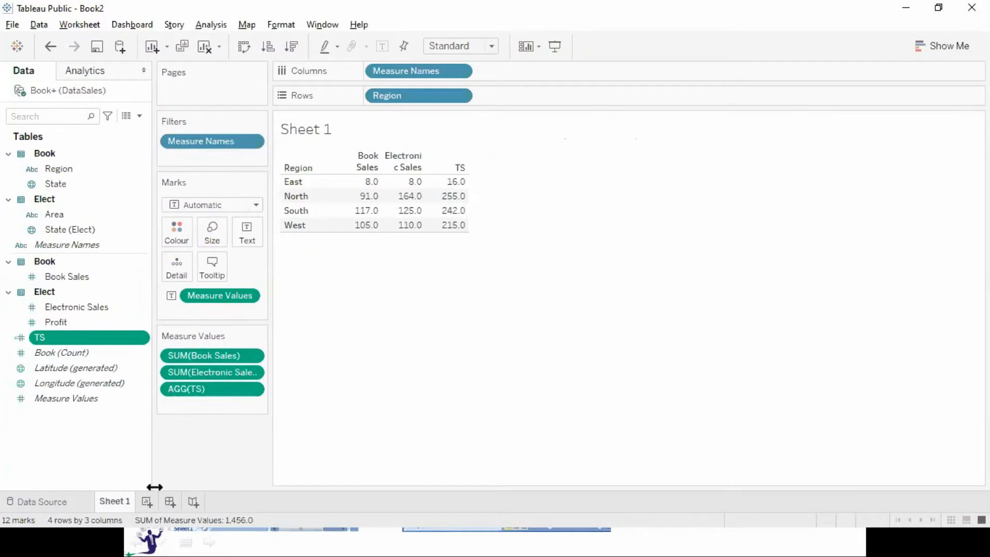
# Step: Create a new, empty workbook and maximize its window
pyautogui.click(9, 26)
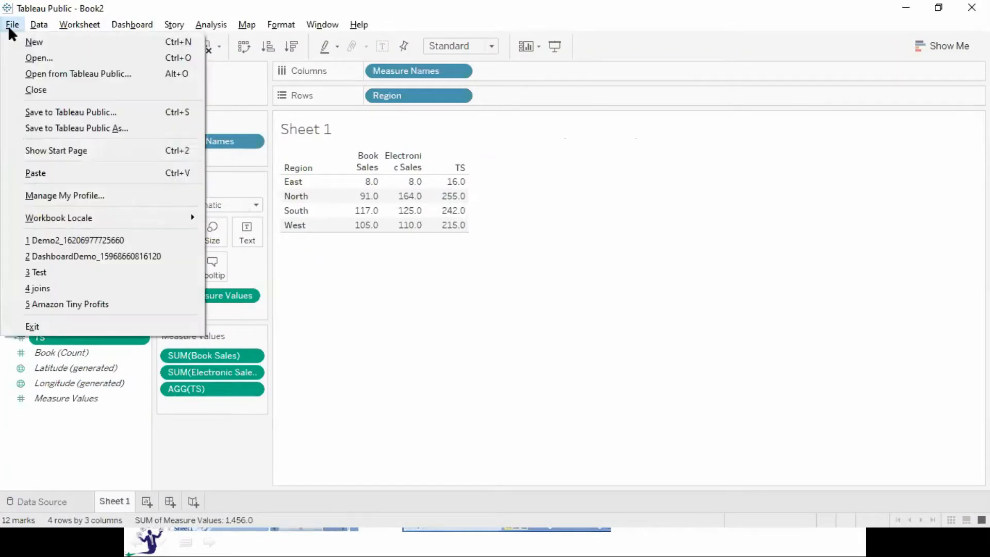
pyautogui.click(33, 41)
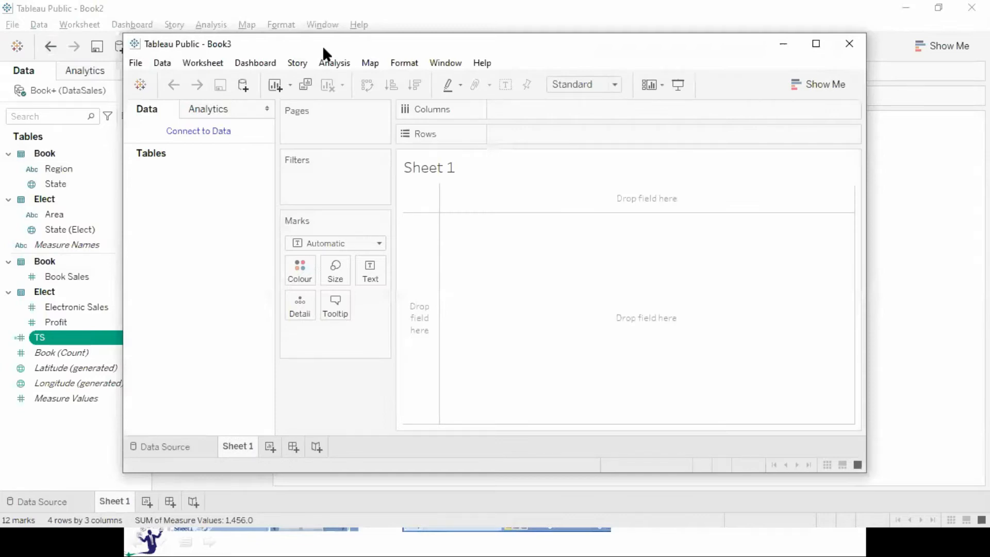
pyautogui.doubleClick(323, 48)
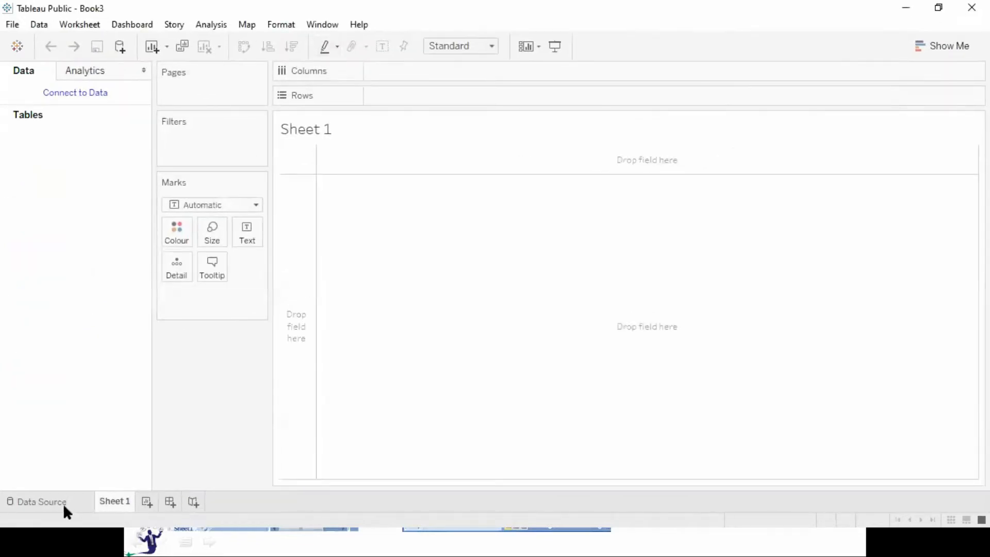
# Step: Connect the new workbook to the Booksales Excel file in the TableauData folder
pyautogui.click(41, 502)
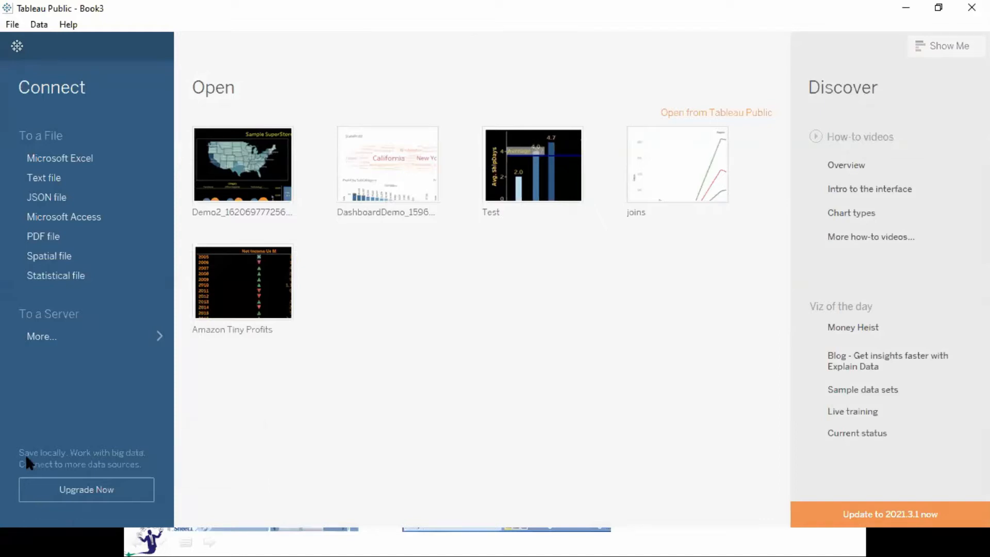
pyautogui.click(90, 165)
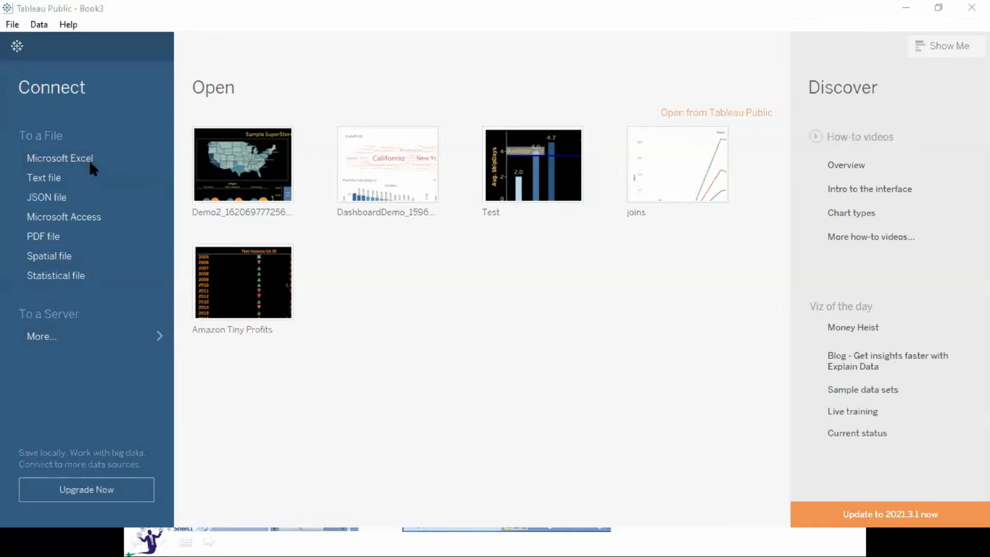
pyautogui.click(207, 137)
pyautogui.write('boo')
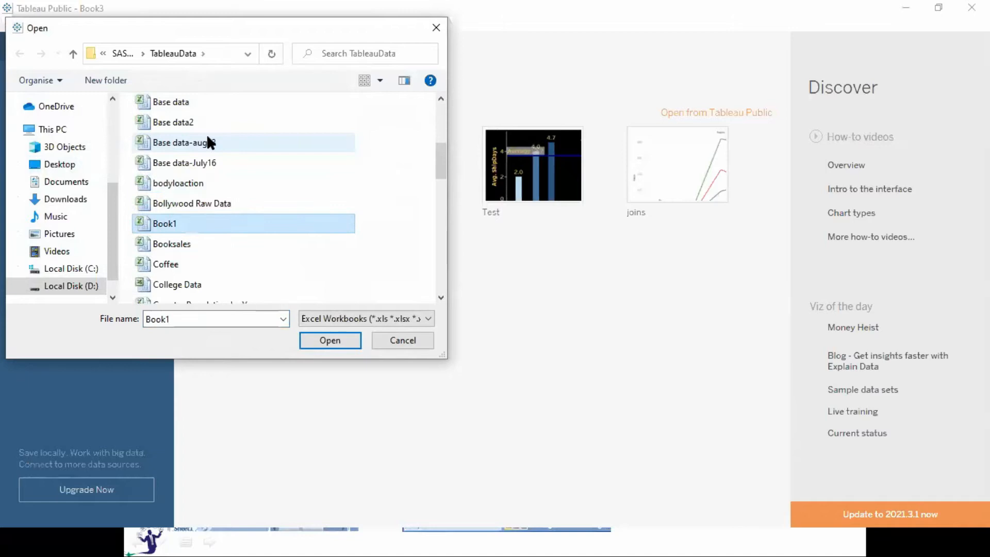
pyautogui.click(180, 244)
pyautogui.click(327, 341)
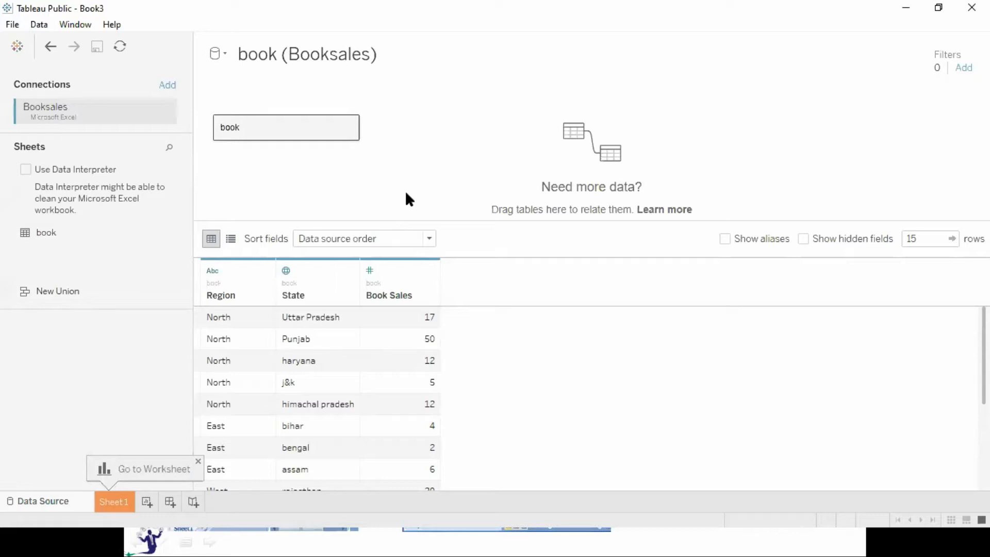
# Step: Add the electronicsale Excel file from the TableauData folder as a second, separate data source
pyautogui.click(41, 25)
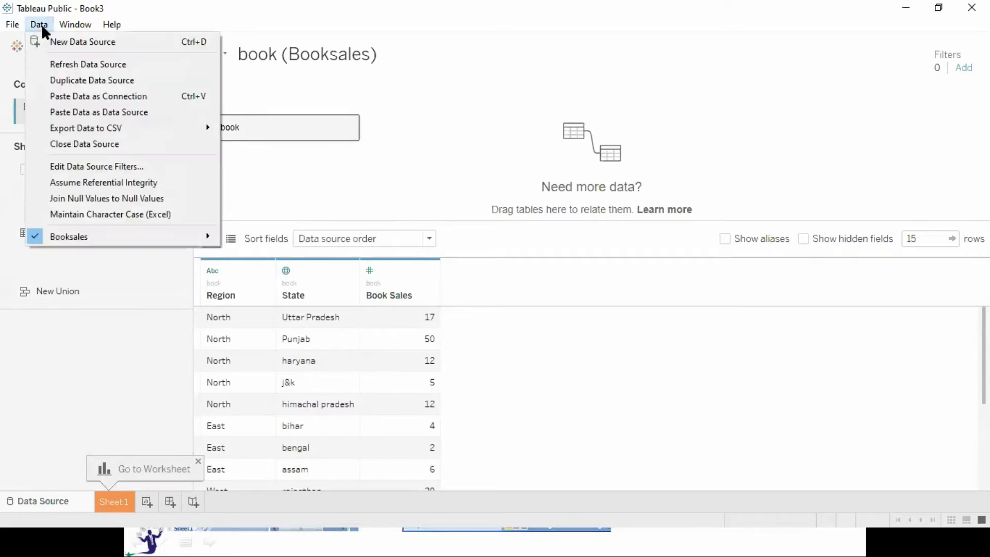
pyautogui.click(69, 45)
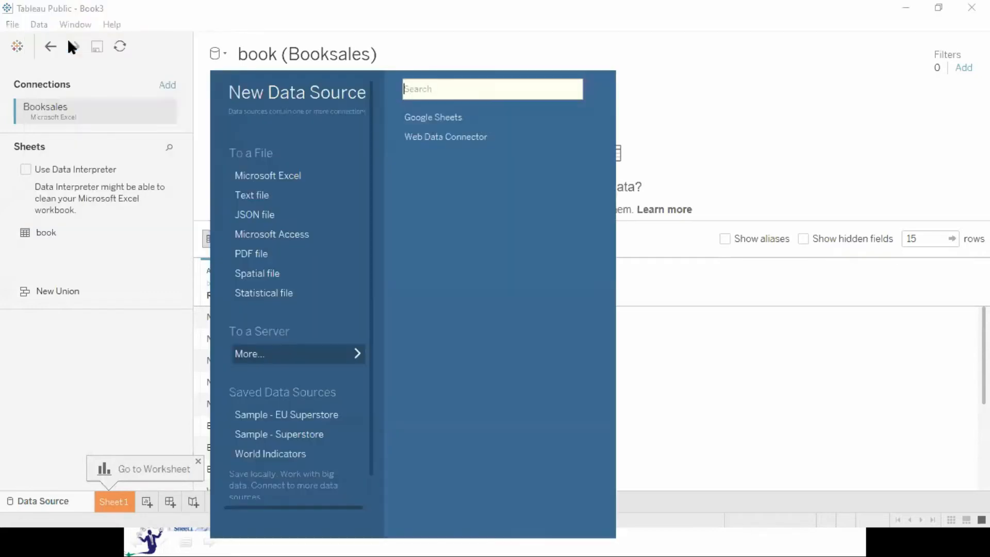
pyautogui.click(274, 172)
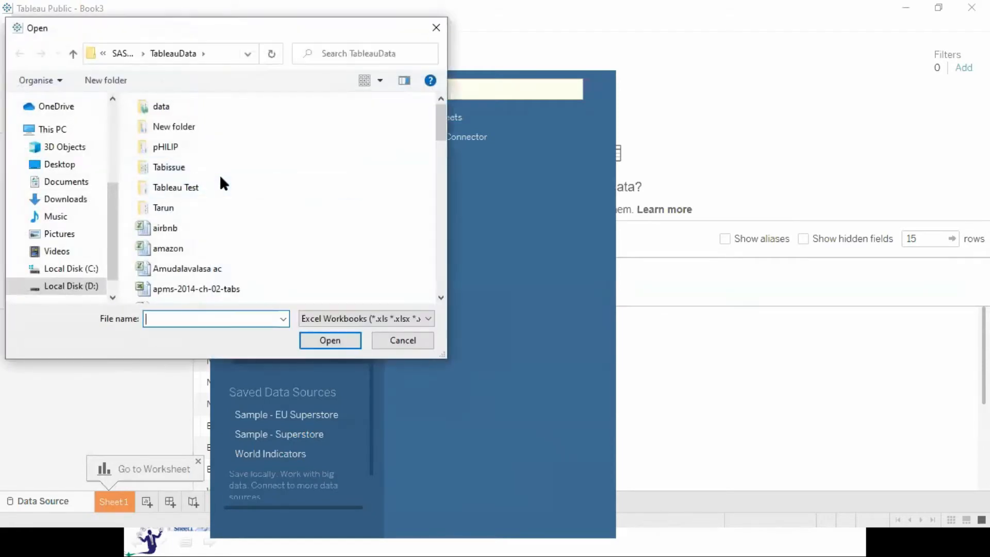
pyautogui.click(210, 181)
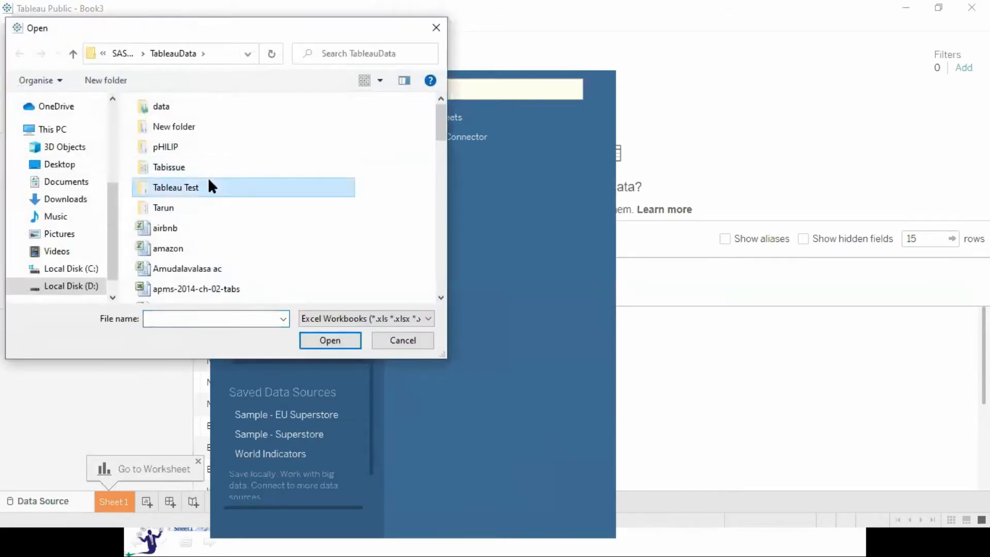
pyautogui.press('e')
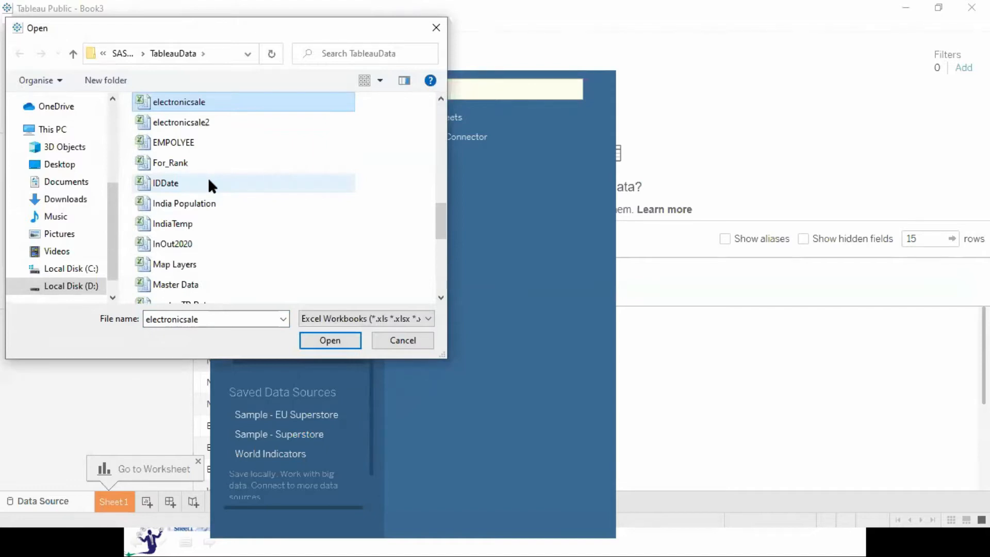
pyautogui.press('Escape')
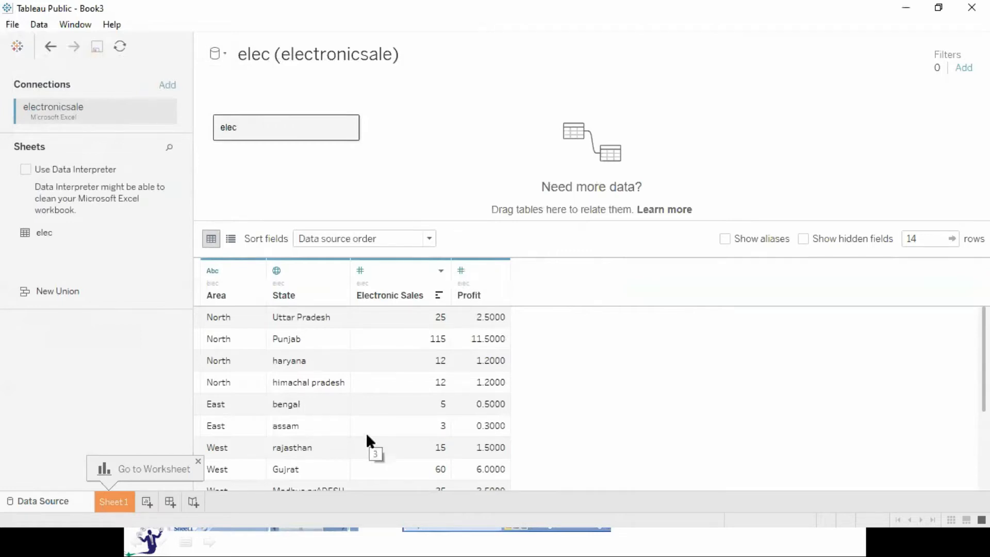
# Step: Open Sheet 1 and review the fields of the Booksales and electronicsale data sources
pyautogui.click(114, 502)
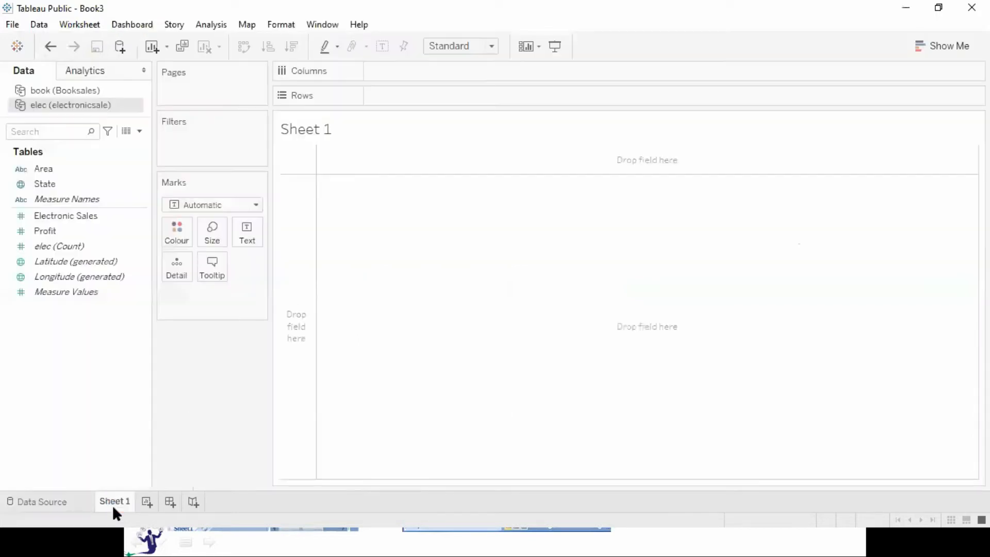
pyautogui.click(65, 92)
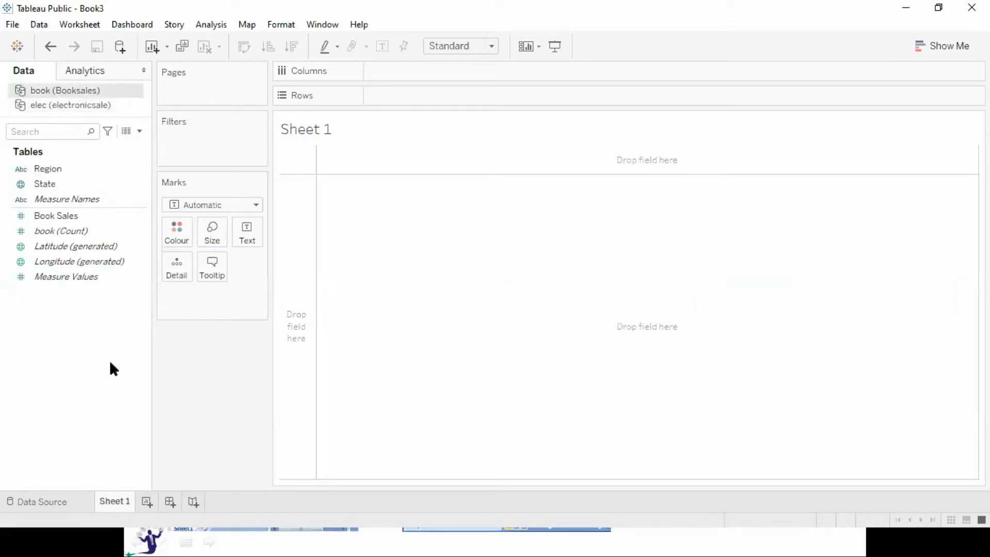
pyautogui.click(67, 277)
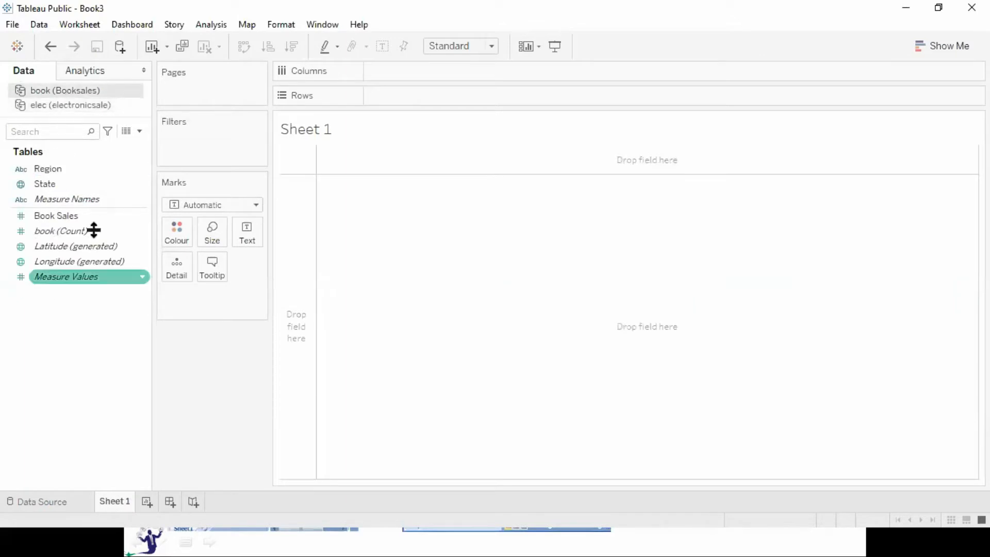
pyautogui.click(73, 106)
pyautogui.click(67, 304)
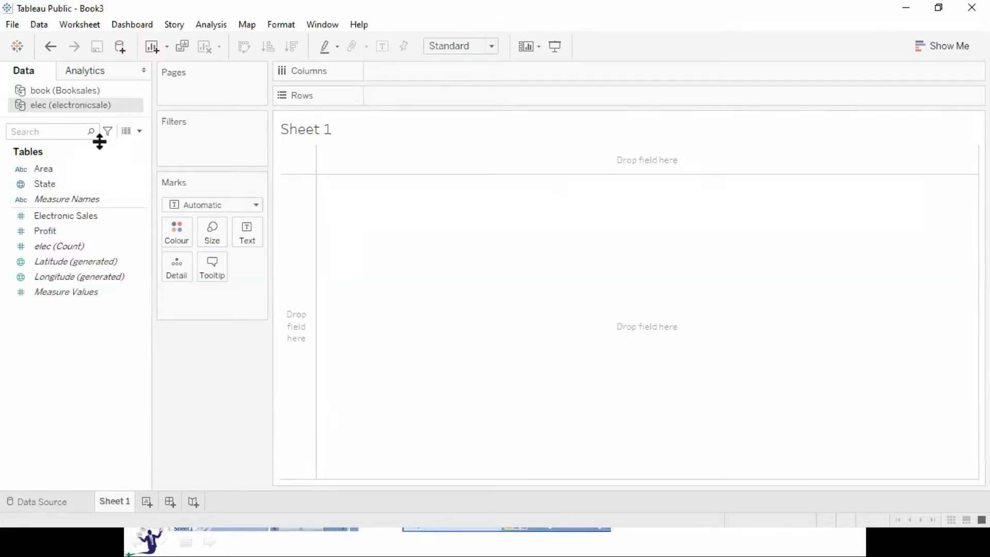
# Step: Build a text table by Booksales State showing Book Sales blended with Electronic Sales from the electronicsale source
pyautogui.click(64, 91)
pyautogui.moveTo(62, 186); pyautogui.dragTo(433, 98)
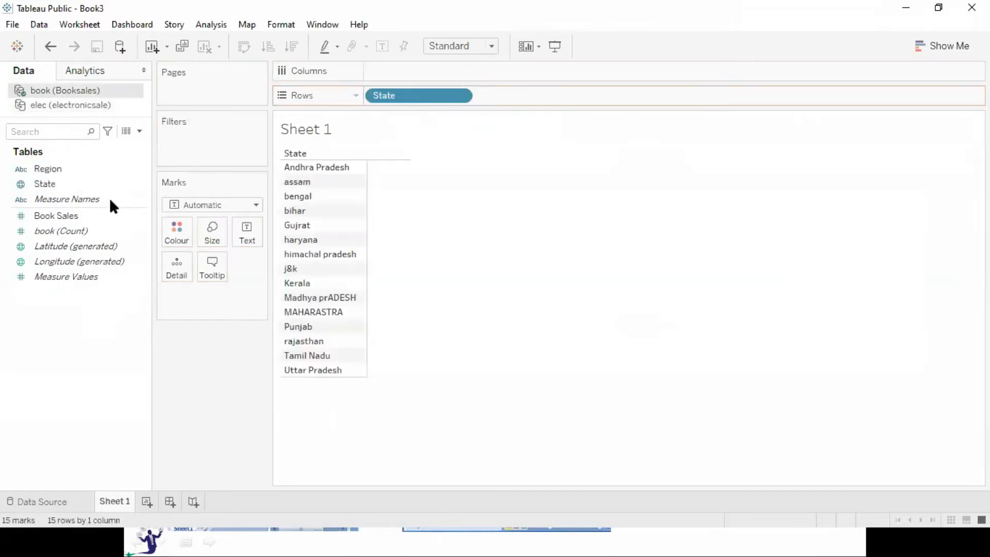
pyautogui.doubleClick(73, 217)
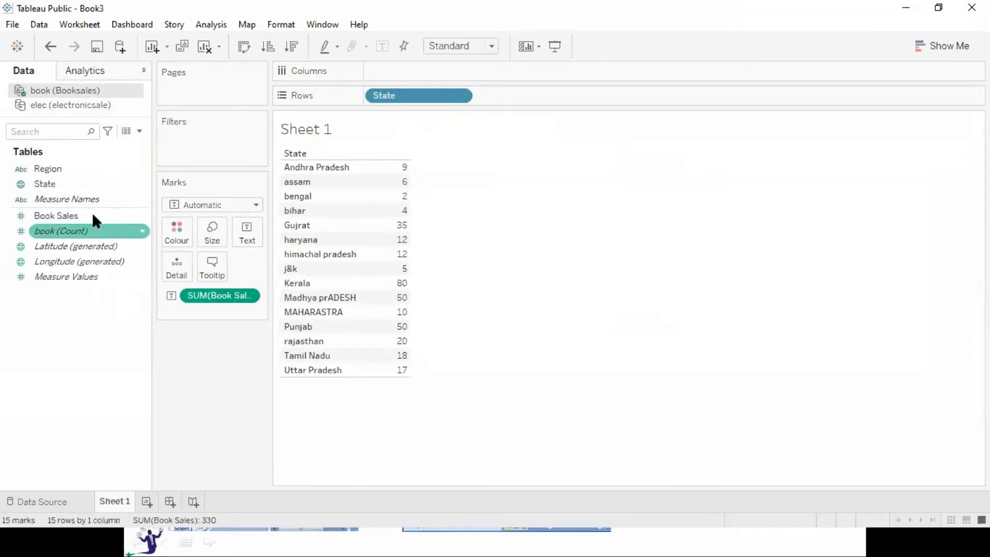
pyautogui.click(82, 104)
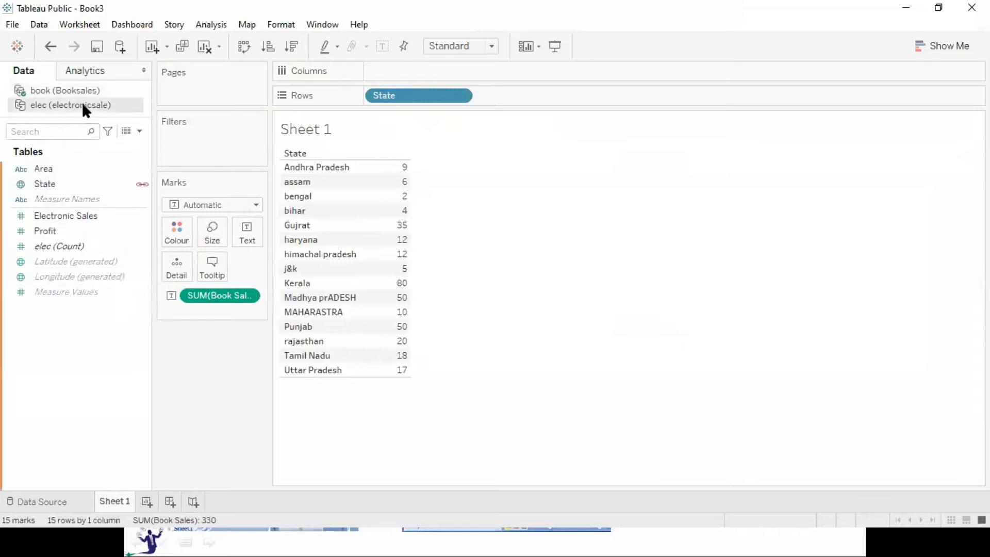
pyautogui.doubleClick(59, 217)
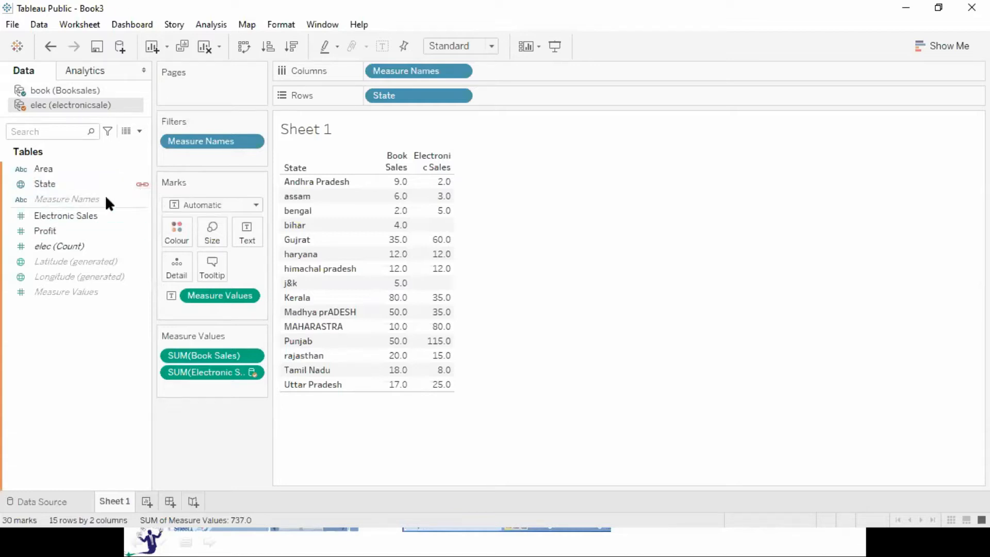
pyautogui.click(119, 168)
pyautogui.click(93, 181)
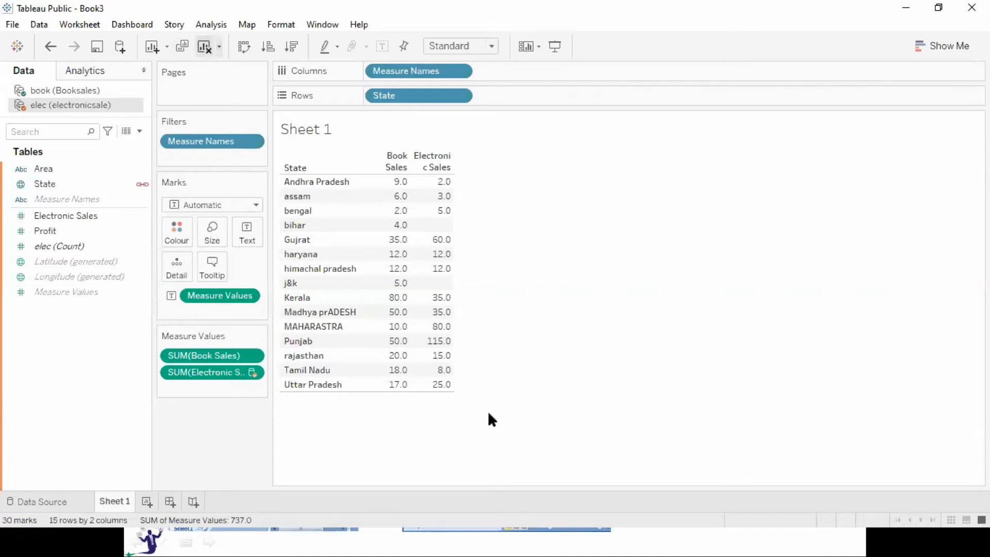
# Step: Clear the sheet and build a text table of Book Sales by Region from the Booksales source
pyautogui.click(206, 46)
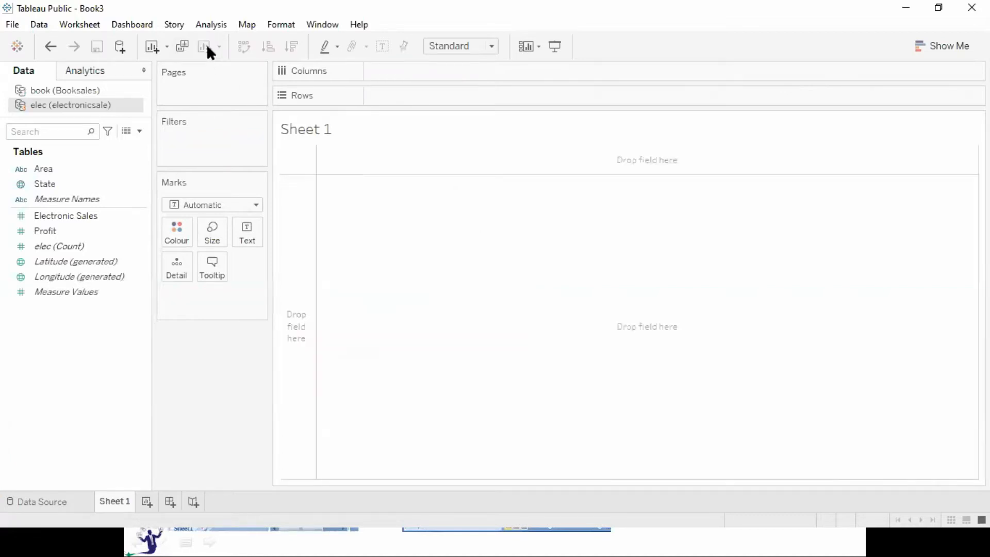
pyautogui.click(44, 91)
pyautogui.click(44, 169)
pyautogui.doubleClick(45, 169)
pyautogui.click(69, 232)
pyautogui.doubleClick(66, 216)
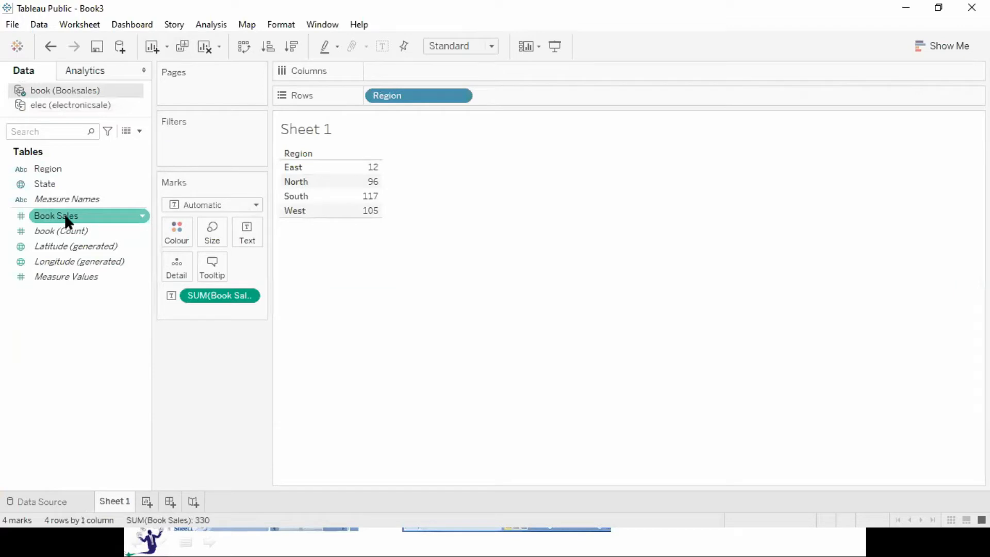
# Step: Add Electronic Sales from the electronicsale source to the Region table and dismiss the warning
pyautogui.click(64, 106)
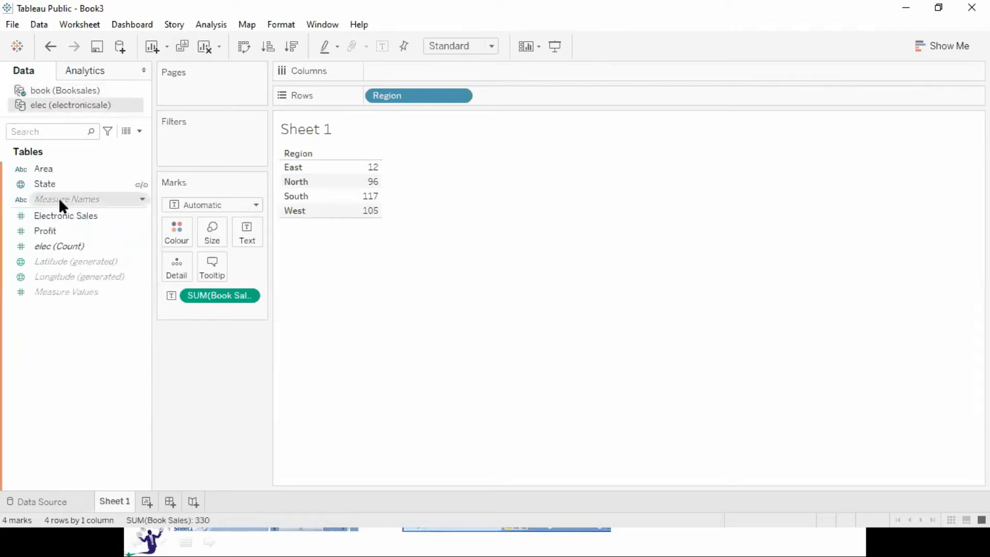
pyautogui.click(82, 217)
pyautogui.doubleClick(82, 214)
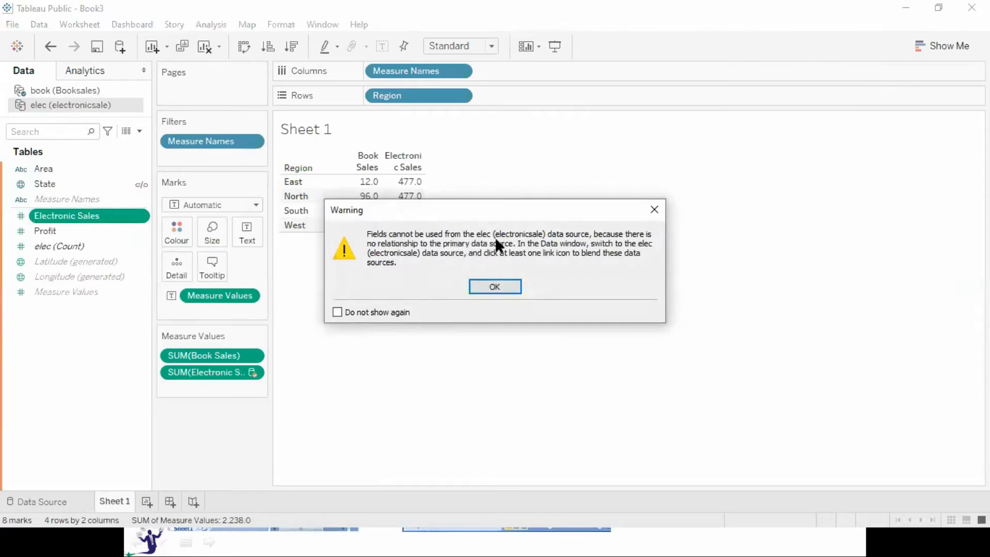
pyautogui.click(496, 281)
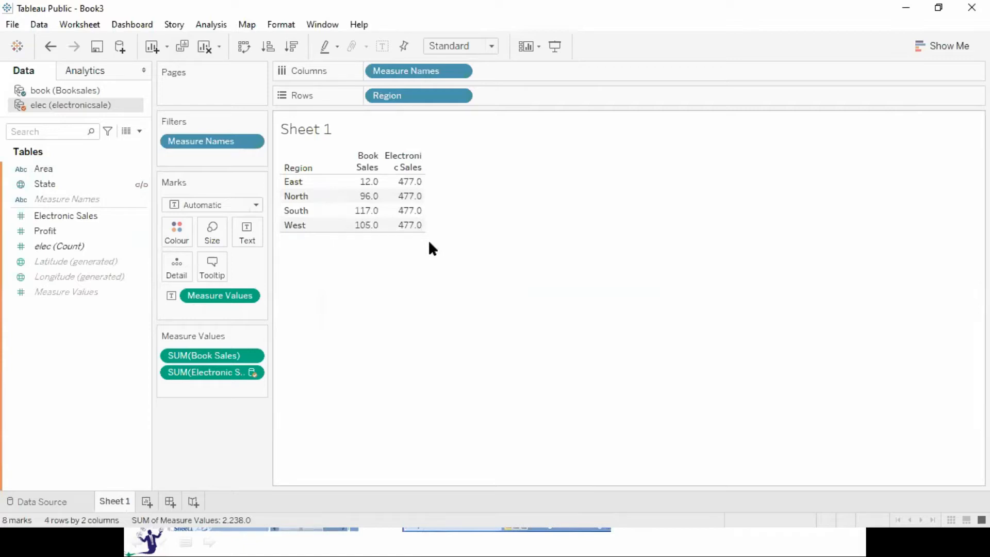
pyautogui.moveTo(410, 198)
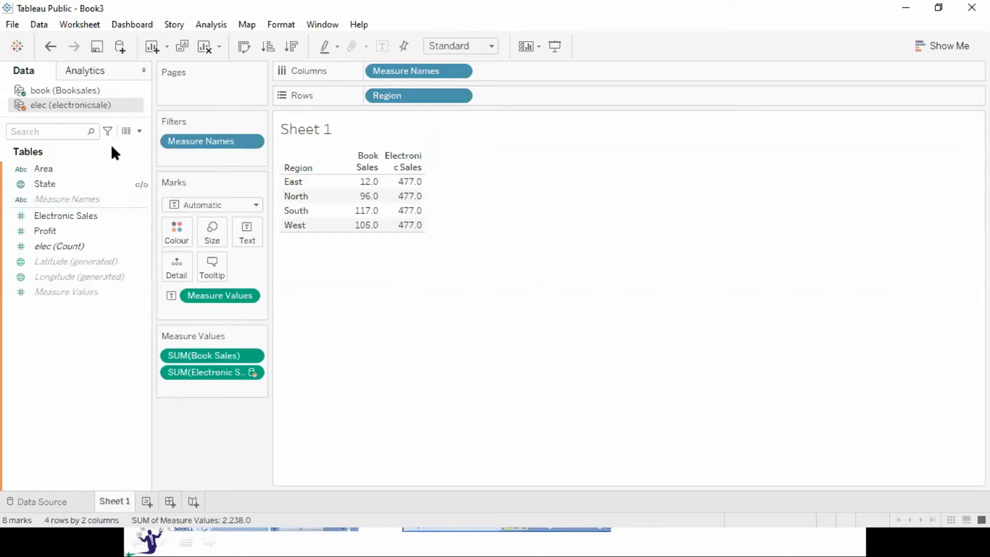
# Step: Add a custom blend relationship mapping Region in Booksales to Area in electronicsale, alongside the State mapping
pyautogui.click(42, 23)
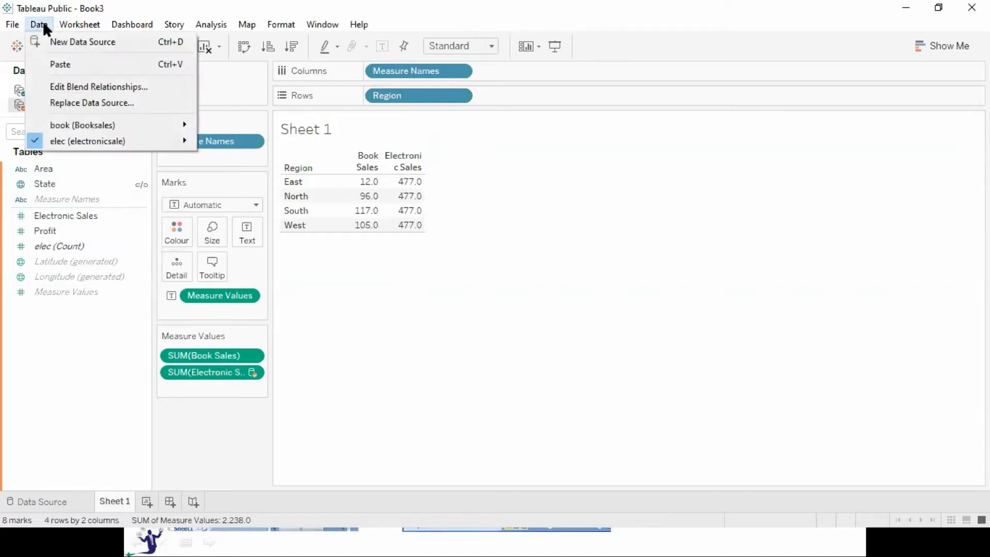
pyautogui.click(91, 87)
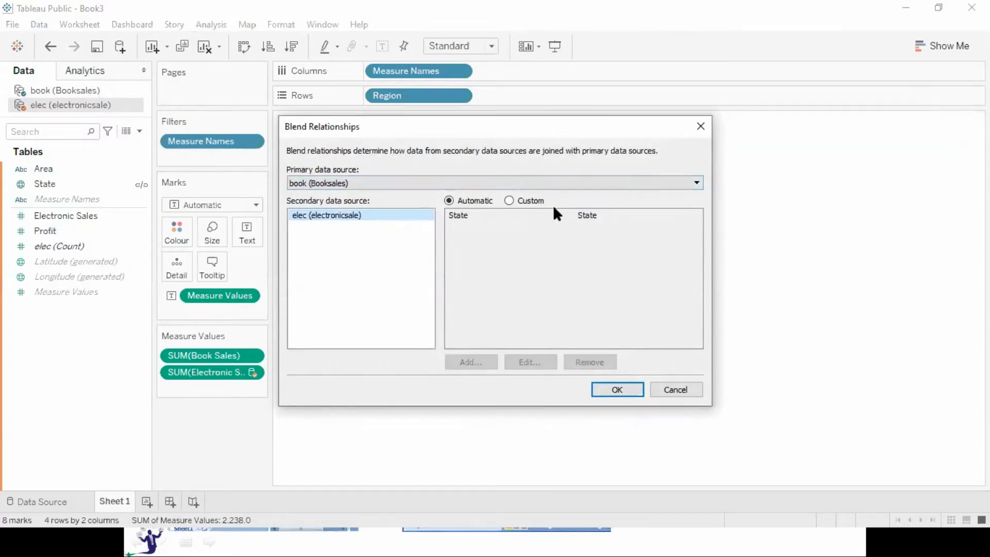
pyautogui.click(509, 199)
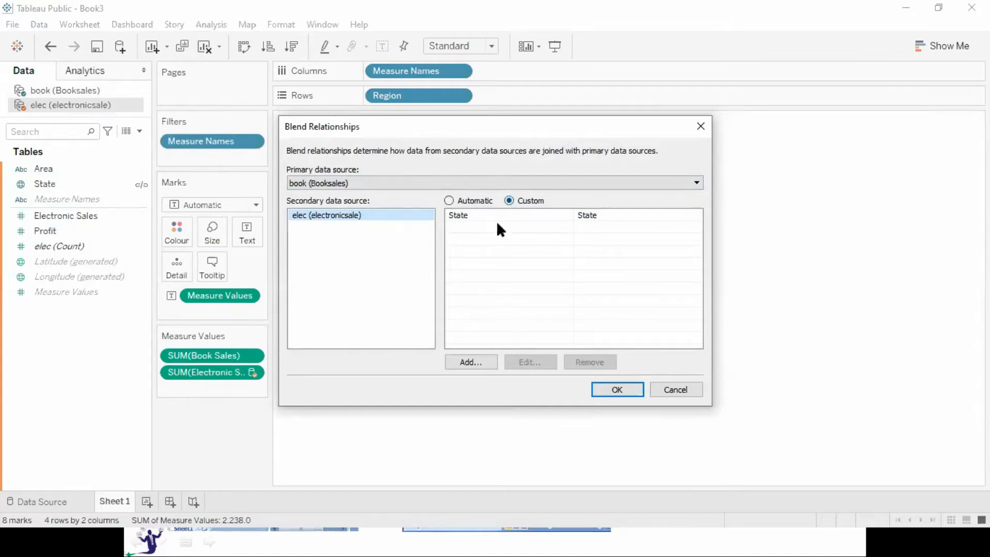
pyautogui.click(531, 215)
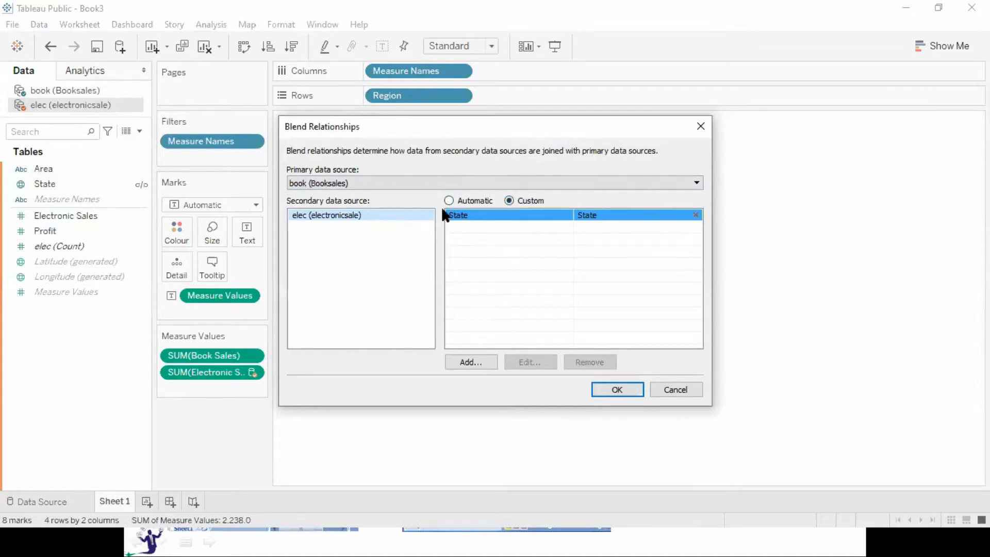
pyautogui.click(469, 362)
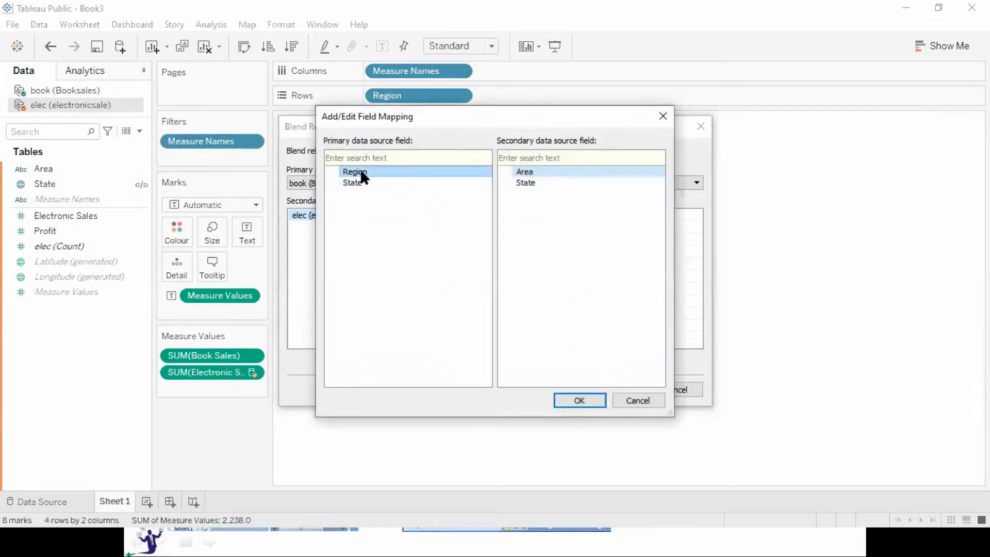
pyautogui.click(575, 400)
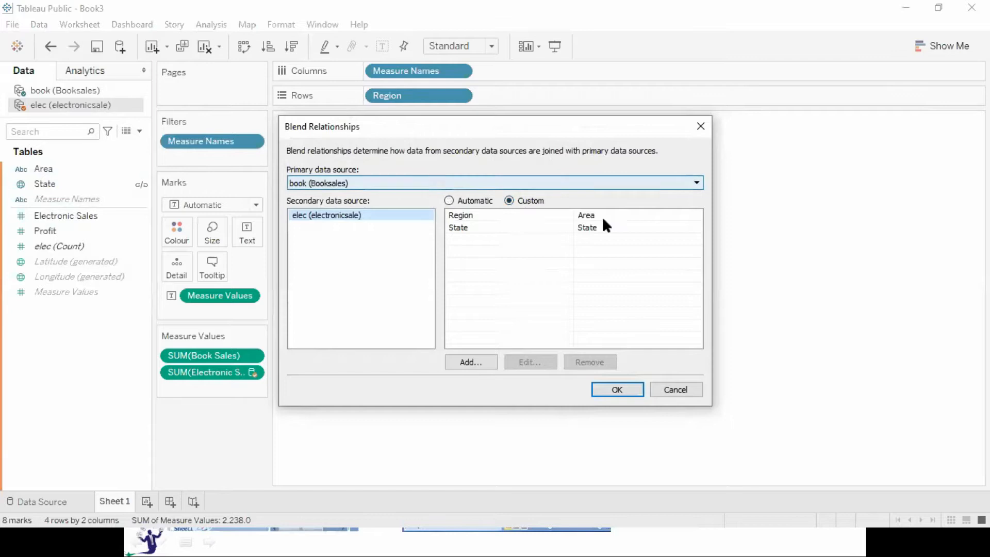
pyautogui.click(616, 390)
# Step: Add the State field from electronicsale to the rows after Region
pyautogui.moveTo(410, 198)
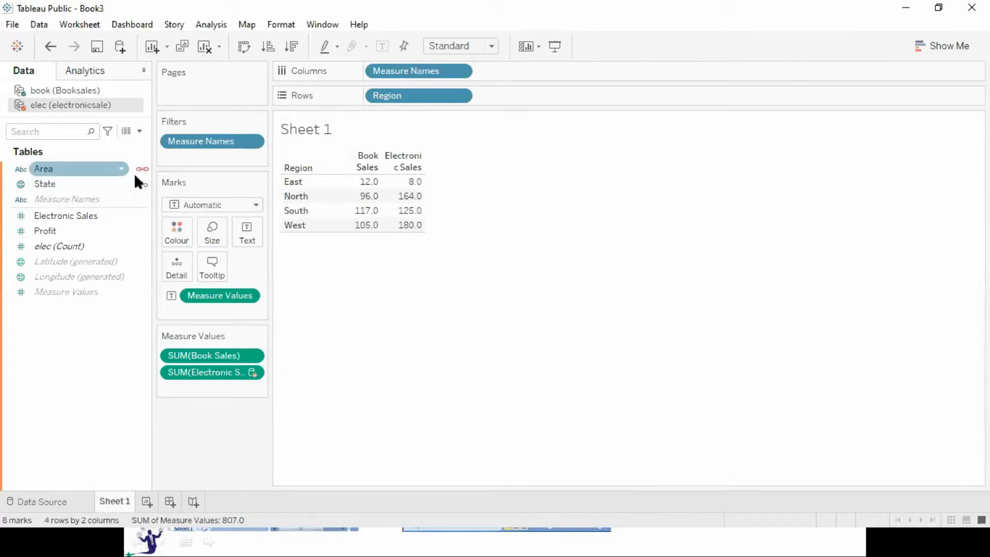
pyautogui.moveTo(81, 184)
pyautogui.mouseDown()
pyautogui.moveTo(529, 119)
pyautogui.moveTo(528, 93)
pyautogui.mouseUp()
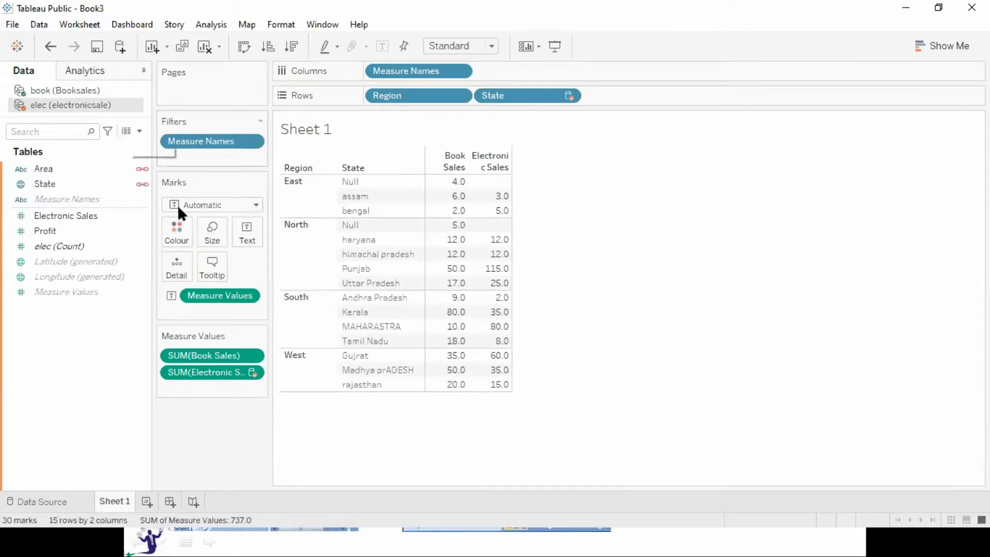
pyautogui.click(127, 184)
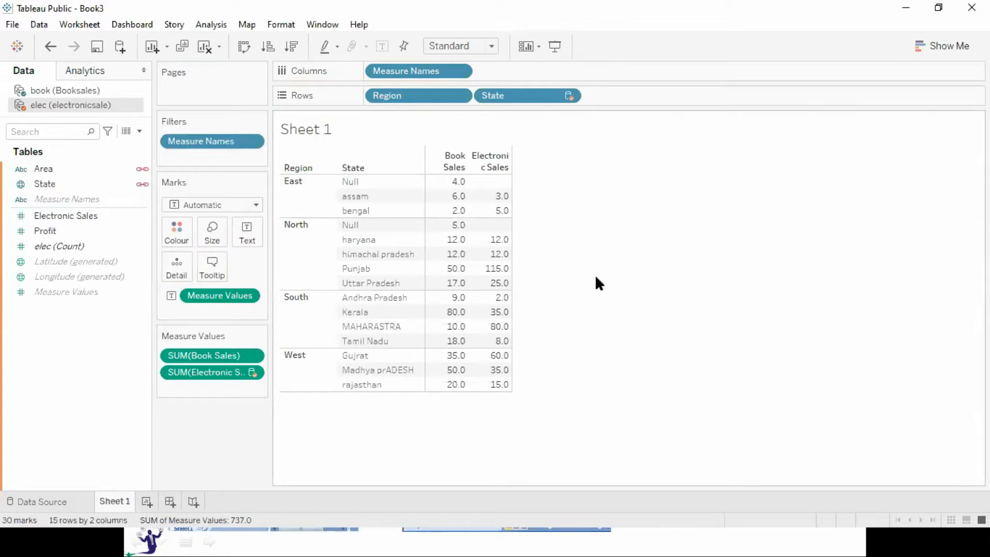
pyautogui.click(202, 51)
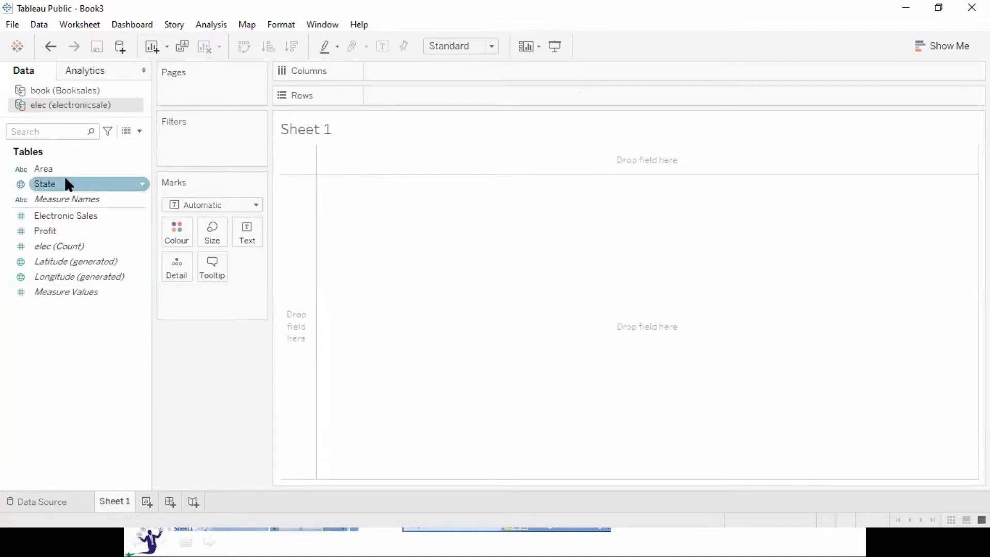
pyautogui.click(60, 91)
pyautogui.click(48, 182)
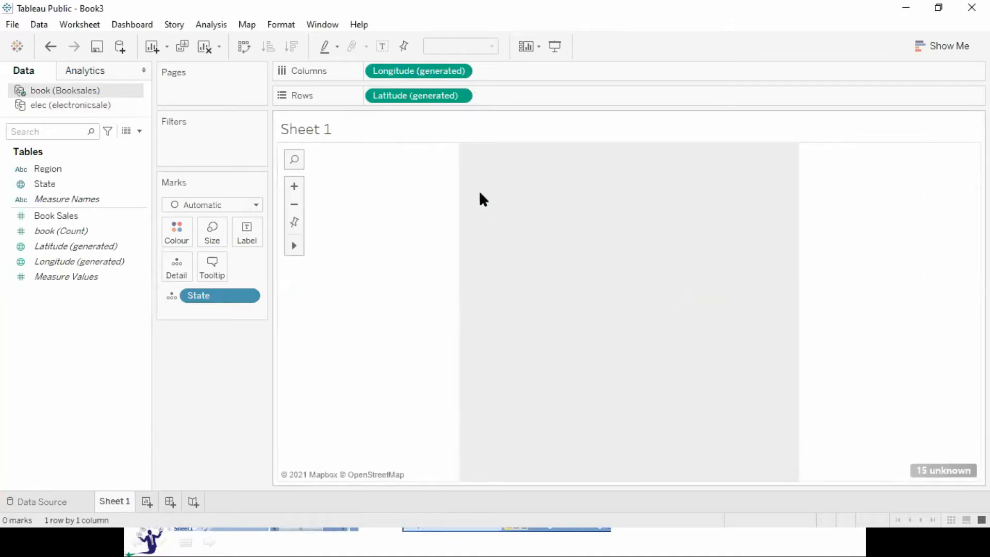
# Step: Clear the sheet, chart Book Sales by State from Booksales, and swap rows and columns to get horizontal bars
pyautogui.click(204, 47)
pyautogui.doubleClick(74, 216)
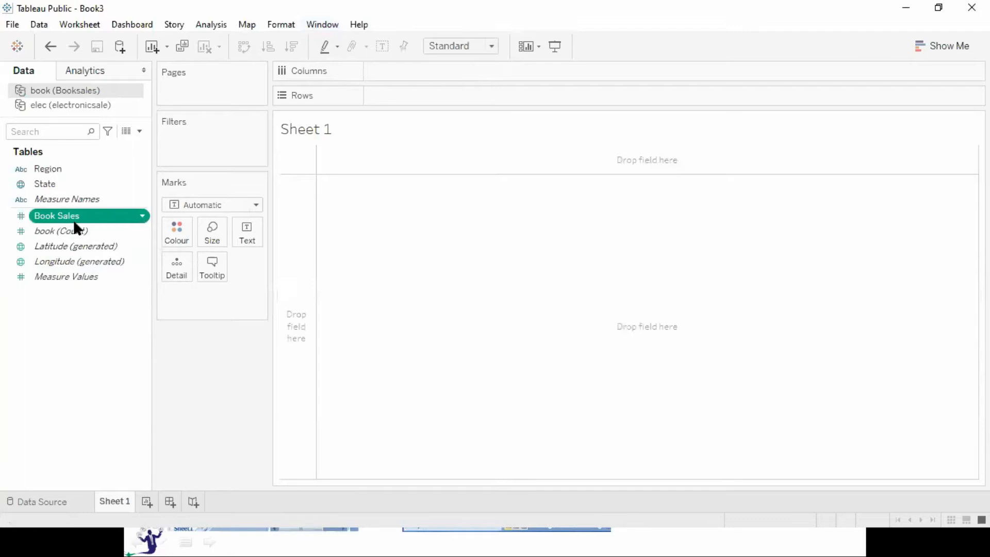
pyautogui.click(62, 185)
pyautogui.doubleClick(63, 185)
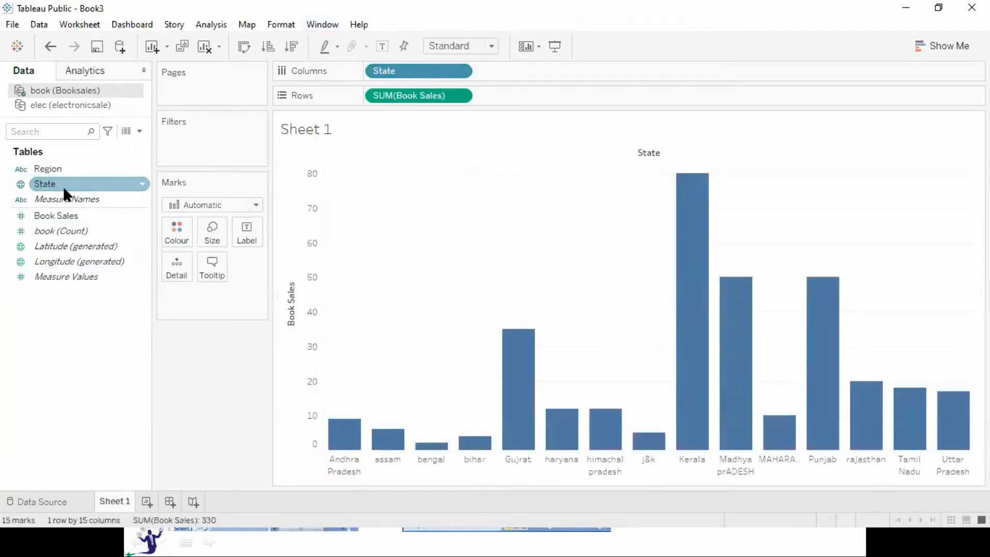
pyautogui.hotkey('ctrl', 'w')
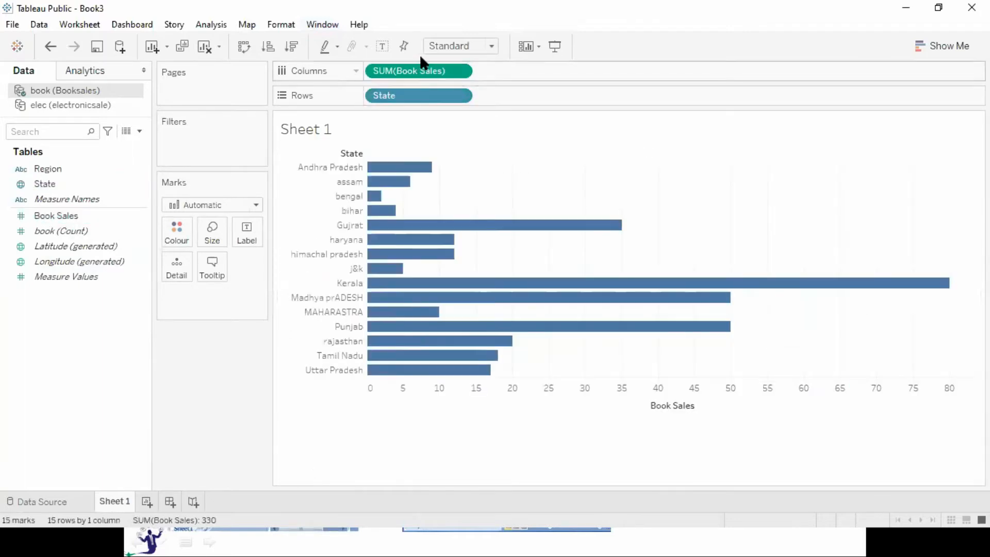
# Step: Fit the bar chart to Entire View and add Electronic Sales from electronicsale as a second measure
pyautogui.click(439, 46)
pyautogui.click(434, 98)
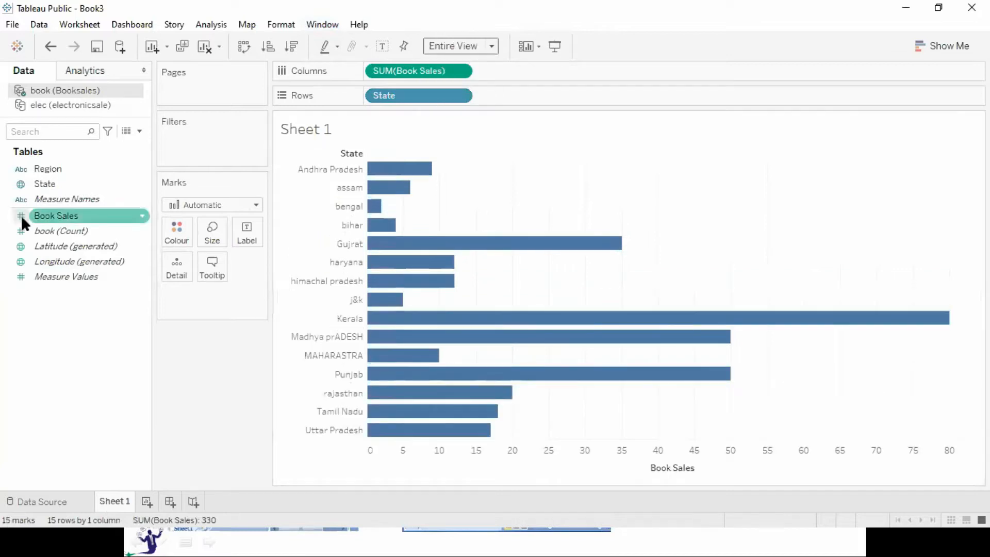
pyautogui.click(51, 104)
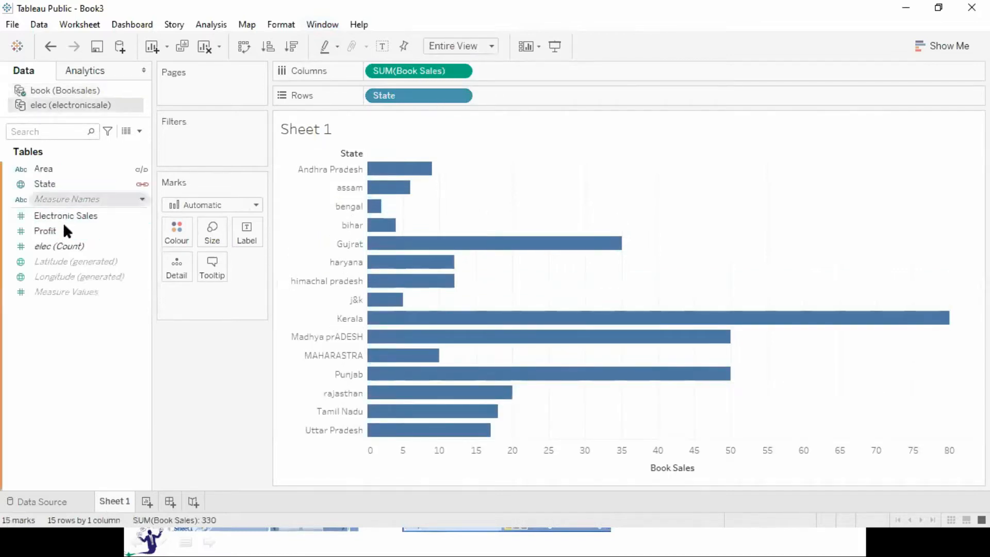
pyautogui.doubleClick(62, 215)
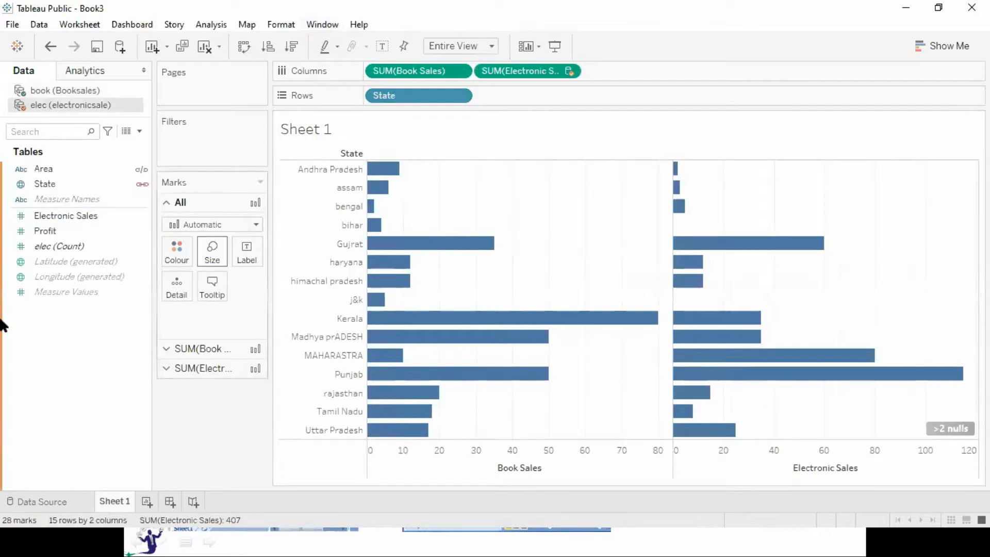
# Step: Create a calculated field named TS in electronicsale, starting its formula with the sum of Book Sales from Booksales
pyautogui.rightClick(35, 313)
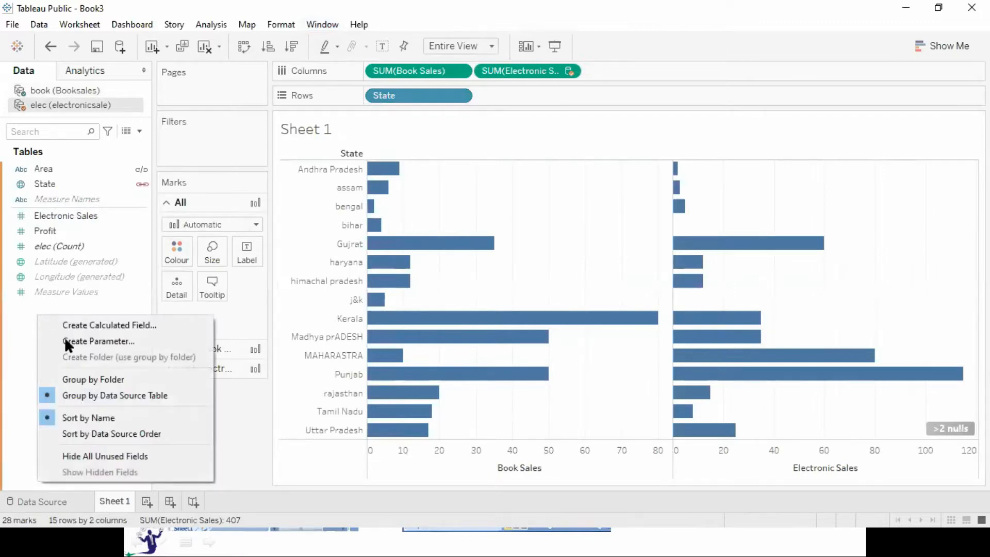
pyautogui.click(124, 324)
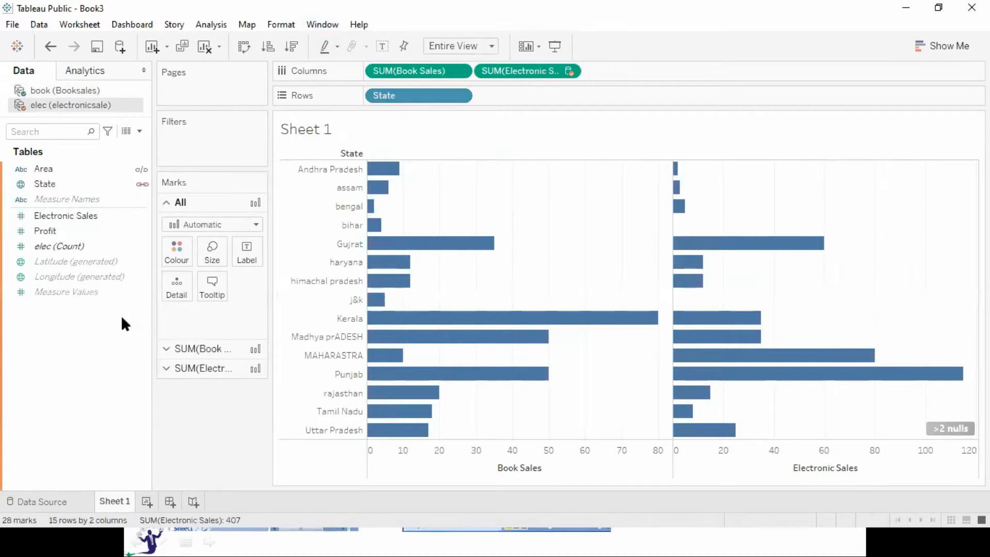
pyautogui.write('TS')
pyautogui.press('Tab')
pyautogui.write('su')
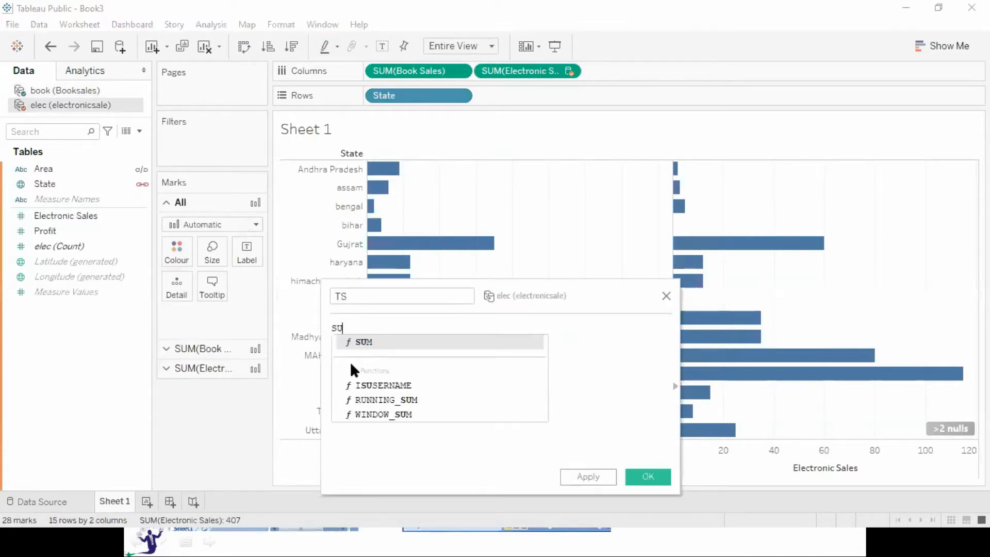
pyautogui.press('Return')
pyautogui.write('BOO')
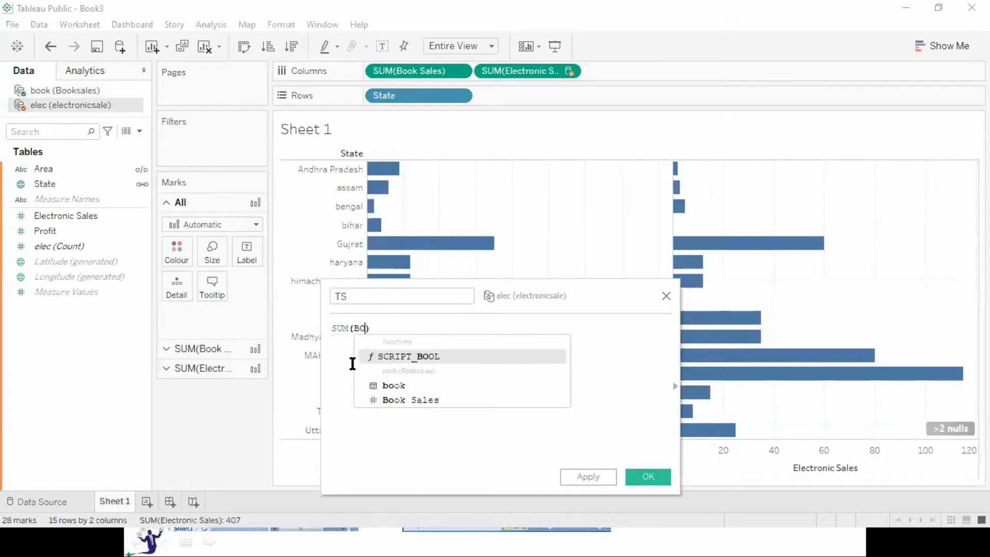
pyautogui.press('Down')
pyautogui.press('Down')
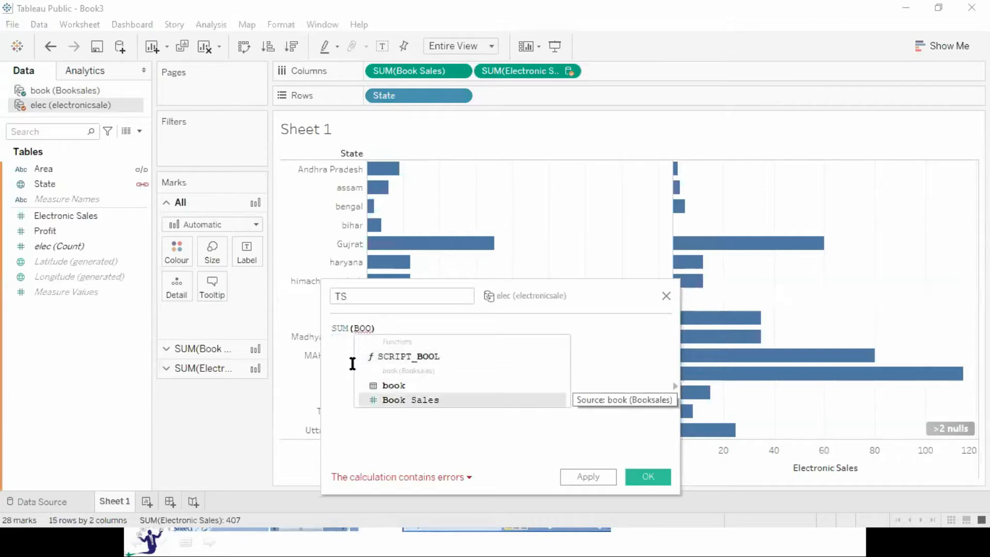
pyautogui.press('Return')
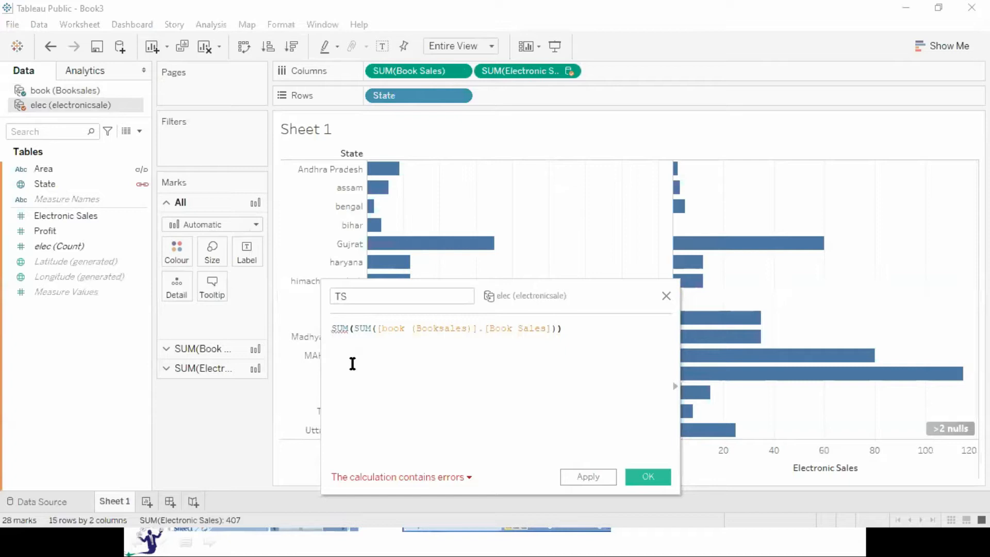
# Step: Remove the duplicate outer SUM and its extra closing parenthesis so the TS formula reads SUM([book (Booksales)].[Book Sales])
pyautogui.hotkey('shift', 'Right')
pyautogui.hotkey('shift', 'Right')
pyautogui.hotkey('shift', 'Right')
pyautogui.hotkey('shift', 'Right')
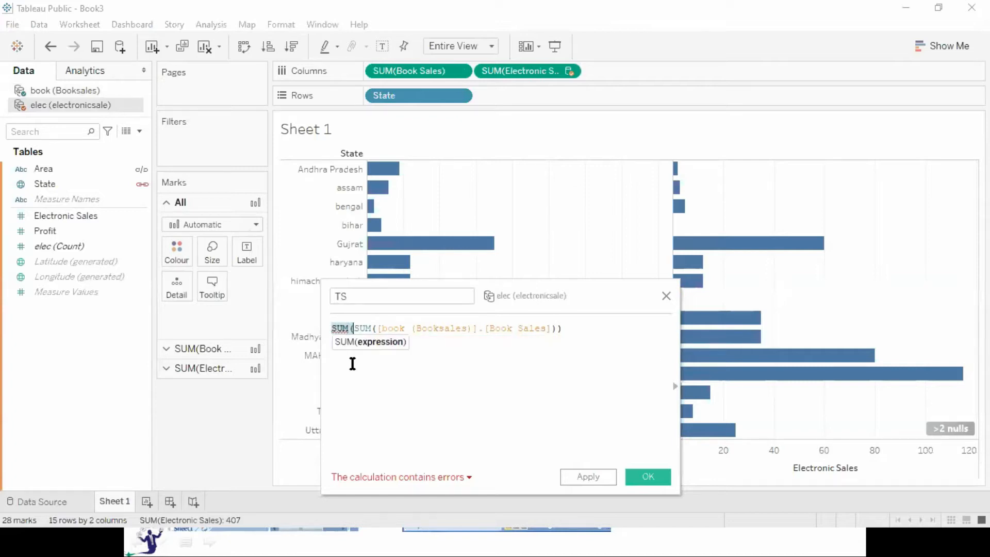
pyautogui.press('BackSpace')
pyautogui.press('End')
pyautogui.press('BackSpace')
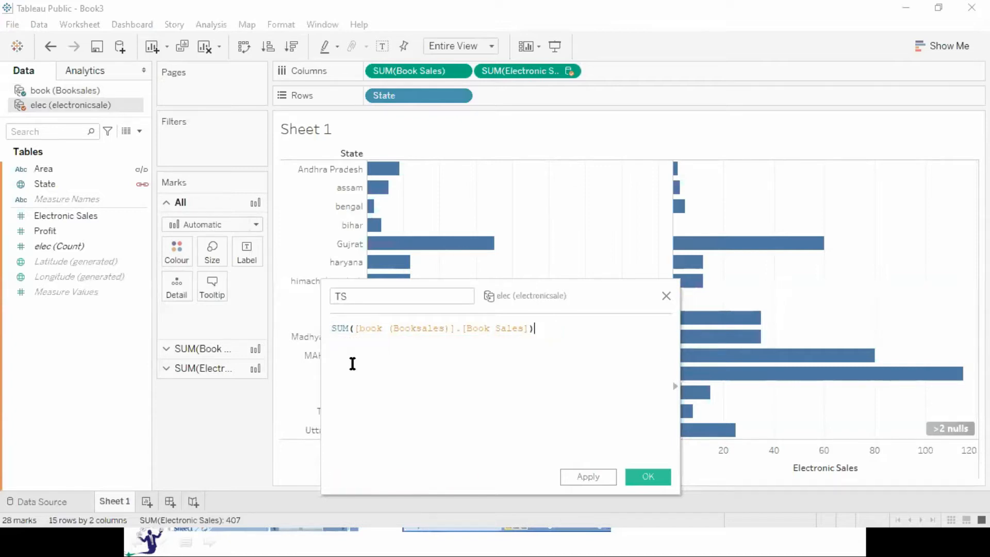
# Step: Complete the TS formula by appending +SUM([Electronic Sales]) and save the calculated field
pyautogui.write('+SU')
pyautogui.press('Return')
pyautogui.write('ELE')
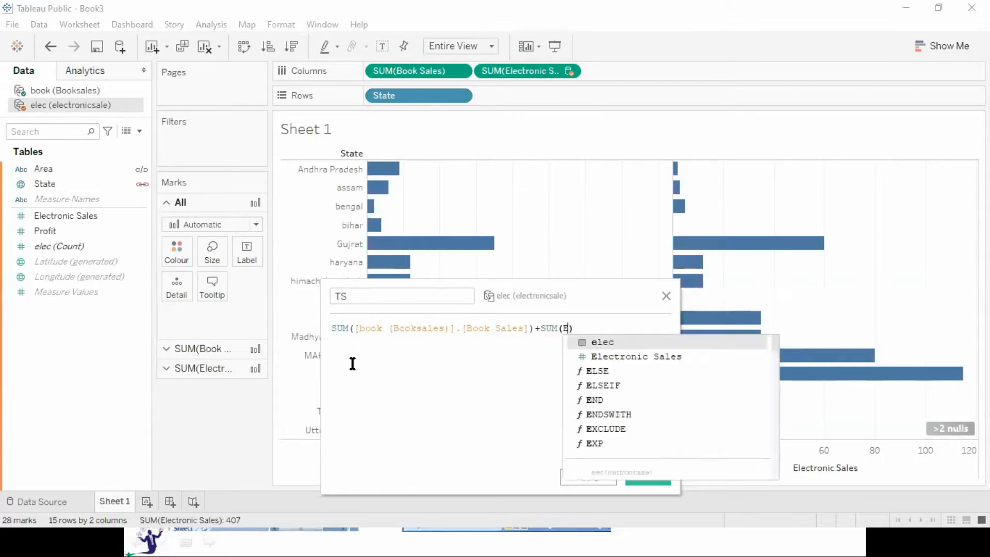
pyautogui.press('Down')
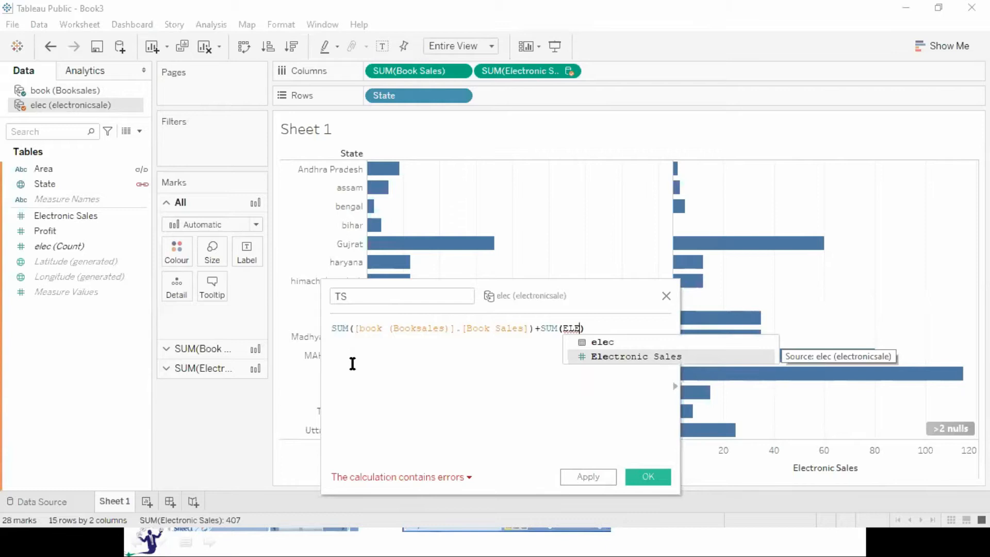
pyautogui.press('Return')
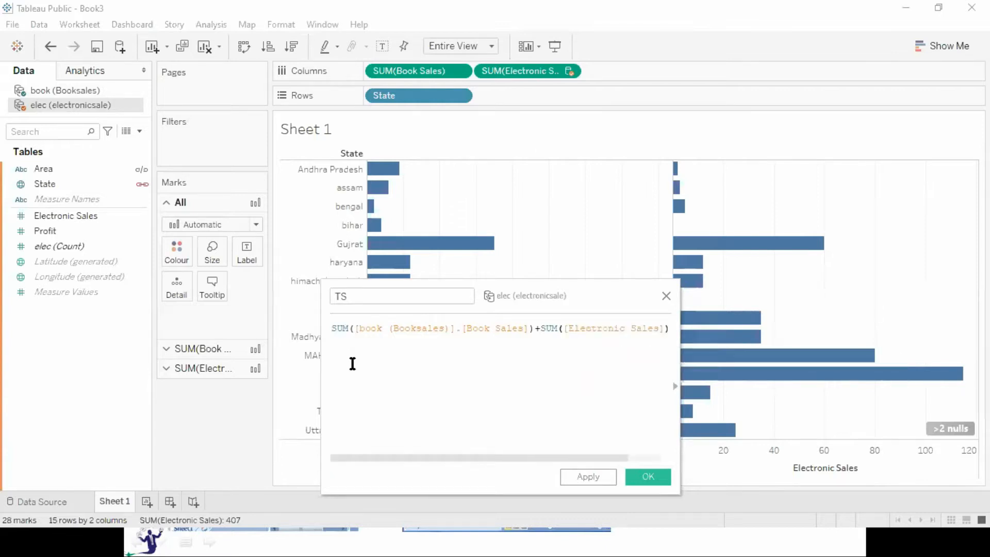
pyautogui.click(647, 477)
pyautogui.doubleClick(636, 471)
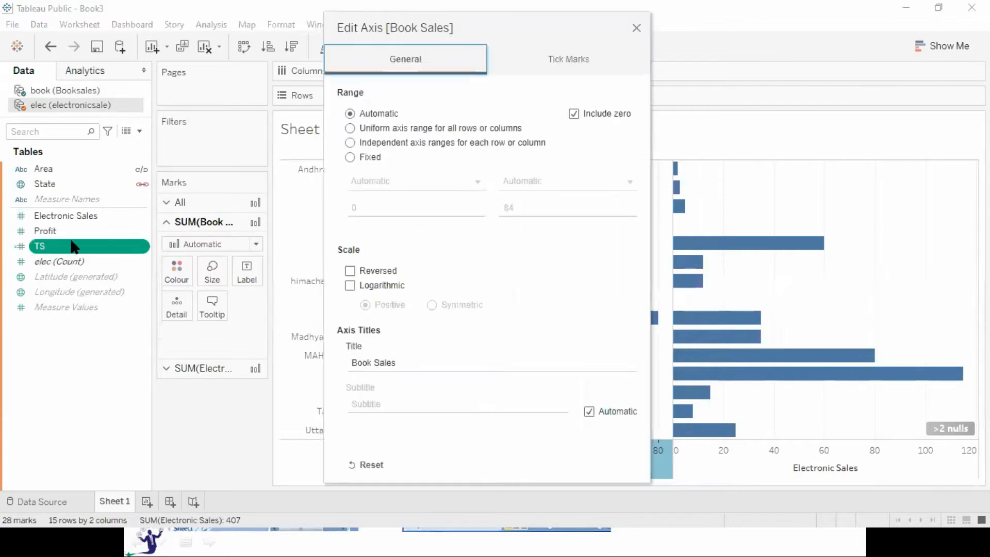
pyautogui.moveTo(635, 34); pyautogui.dragTo(634, 33)
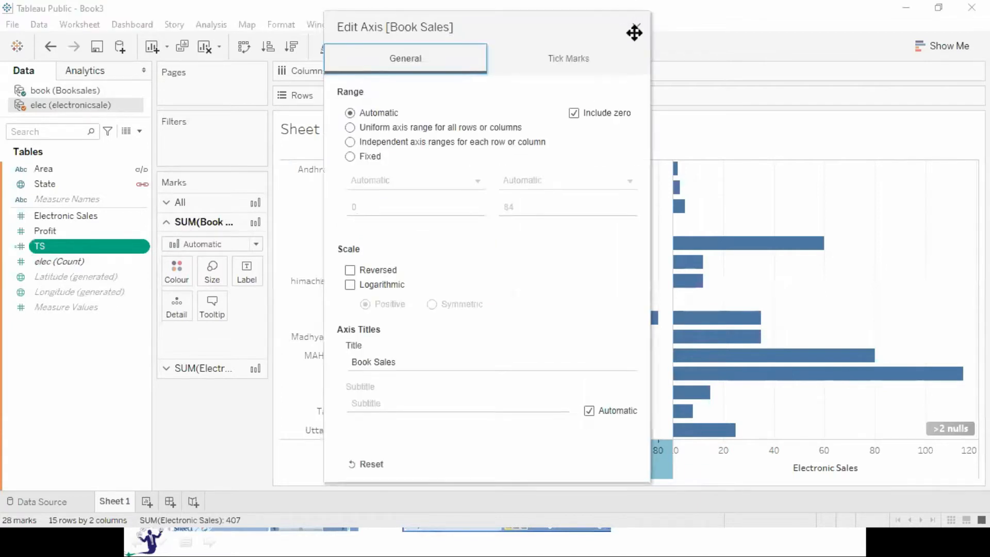
pyautogui.click(635, 27)
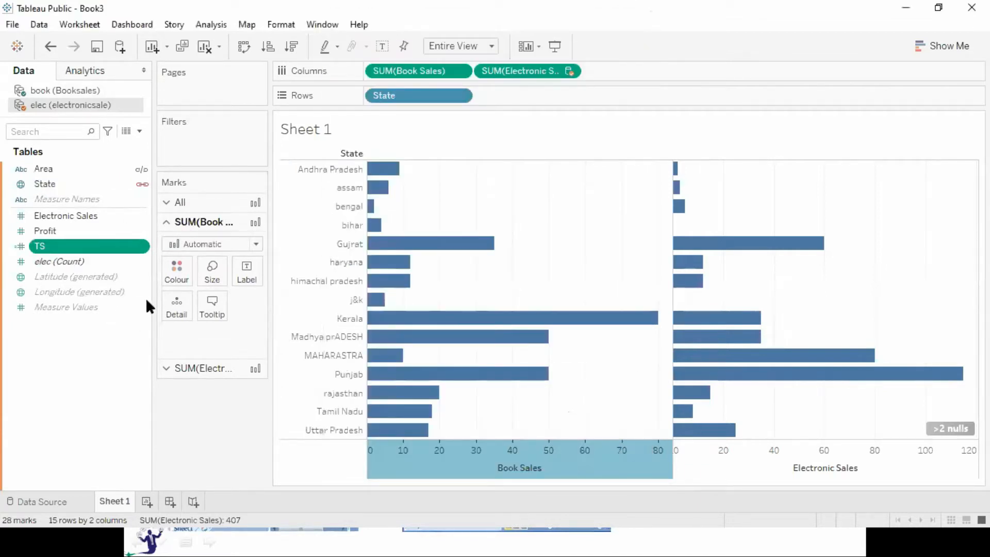
# Step: Add TS as a third measure to the columns, show mark labels, and sort the states by TS in descending order
pyautogui.doubleClick(79, 249)
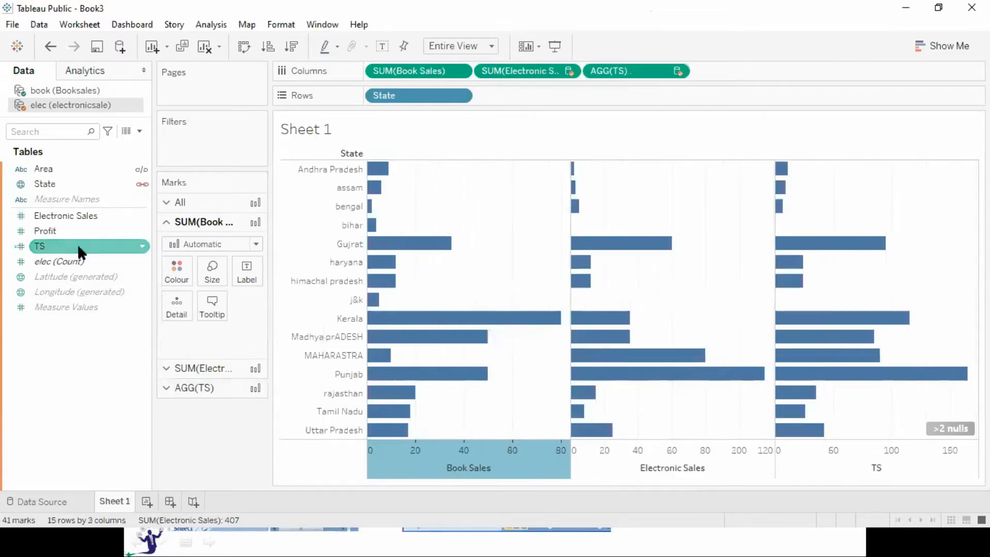
pyautogui.click(381, 46)
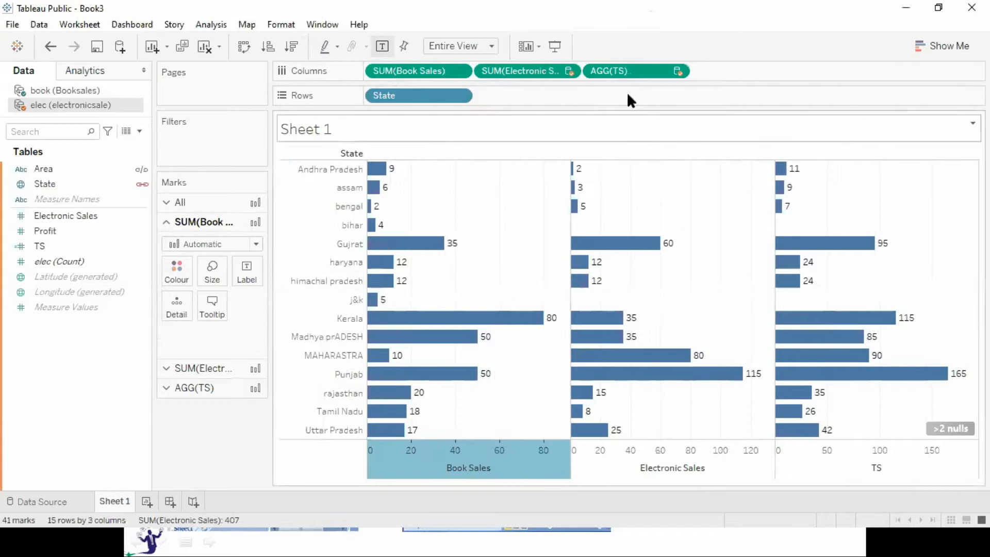
pyautogui.click(619, 71)
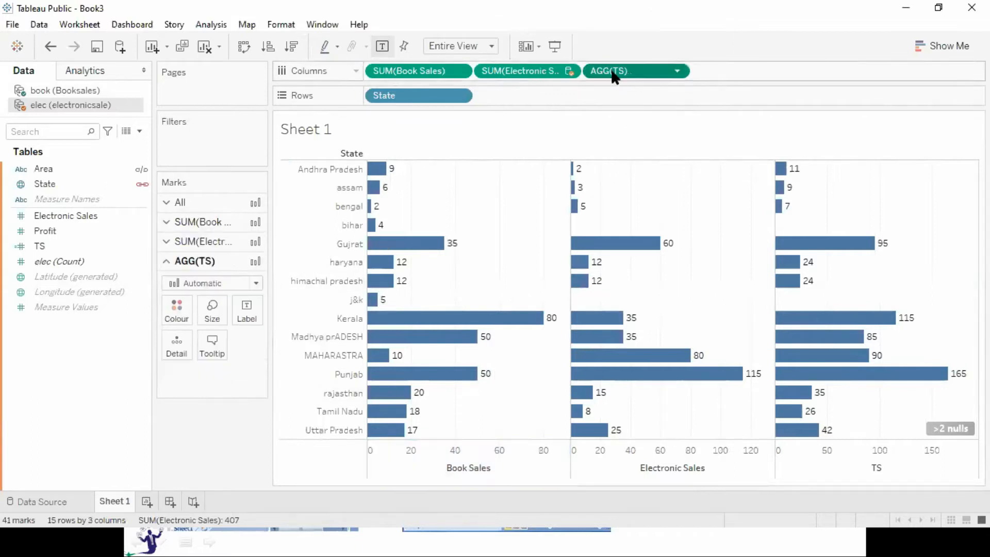
pyautogui.click(289, 44)
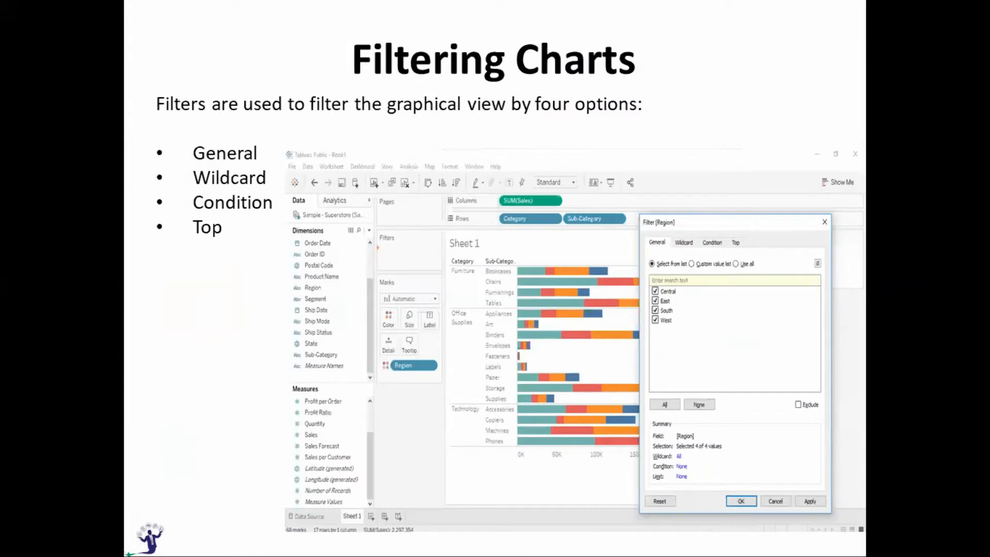
# Step: Switch to the Tableau Public Book1 workbook and add the Orders table to its data source
pyautogui.hotkey('alt', 'Tab')
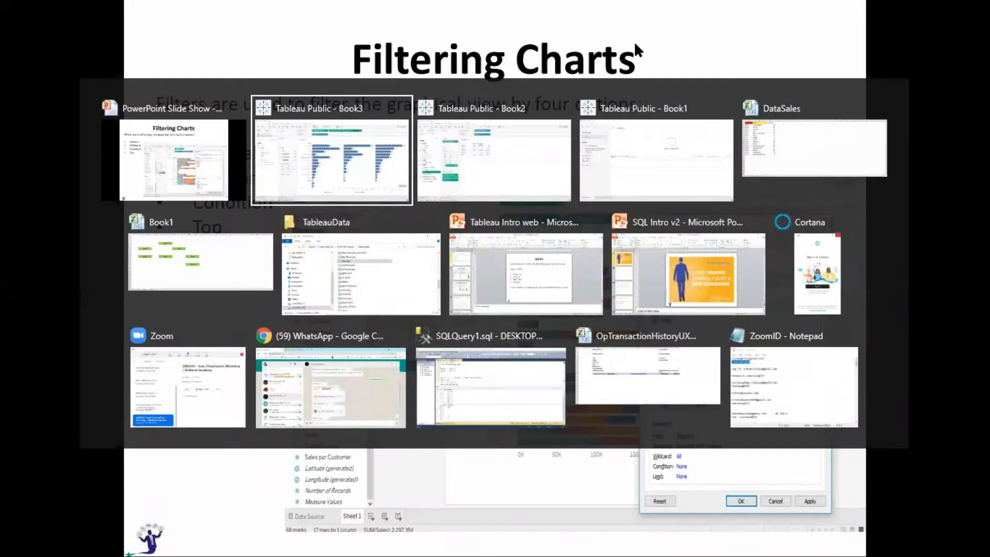
pyautogui.hotkey('alt', 'Tab')
pyautogui.hotkey('alt', 'Tab')
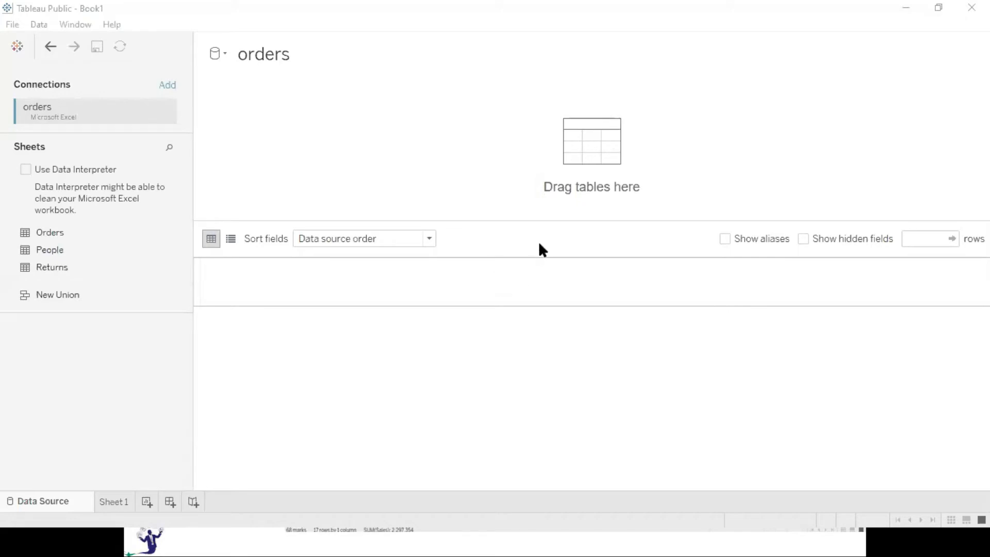
pyautogui.moveTo(42, 234); pyautogui.dragTo(291, 192)
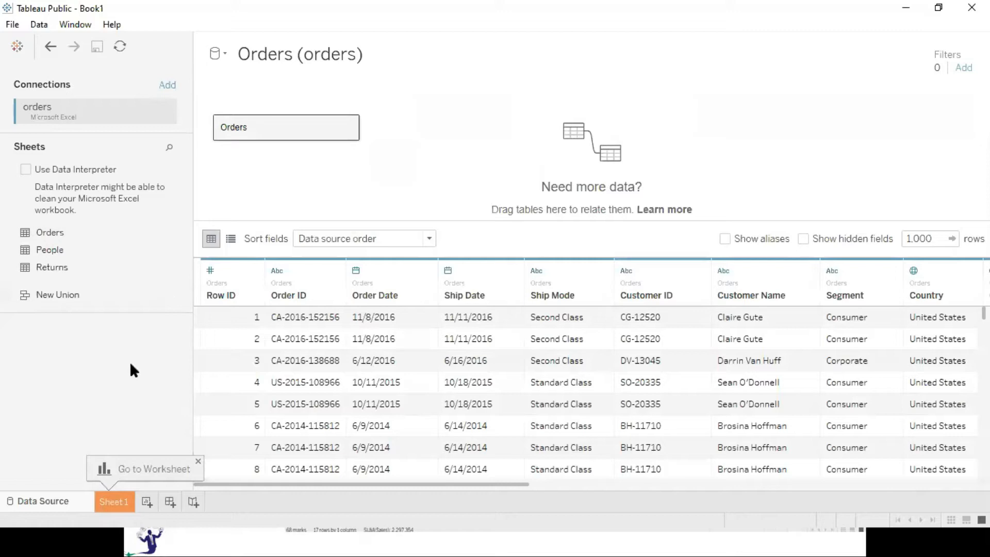
# Step: On Sheet 1, chart Sales by Sub-Category as bars fitted to Entire View and coloured by Category
pyautogui.click(115, 505)
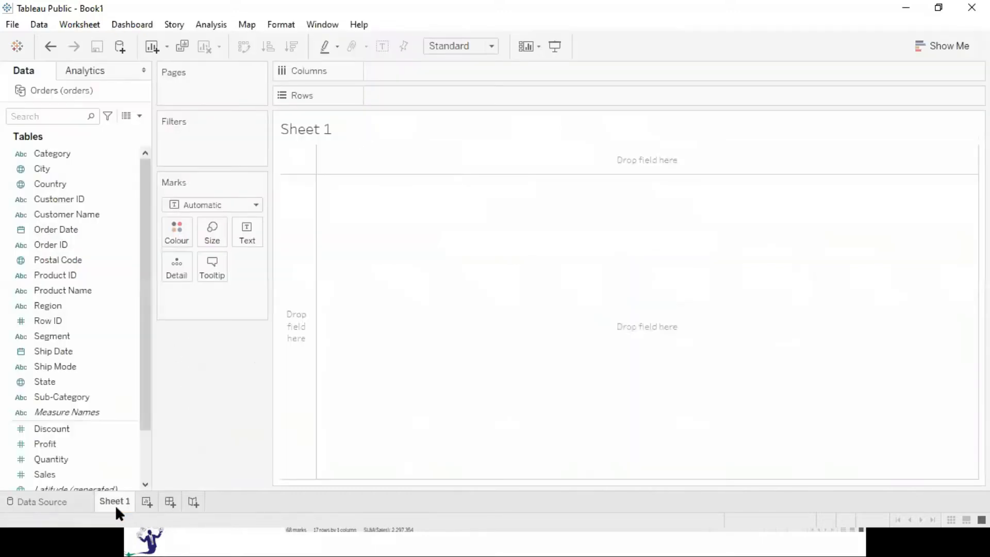
pyautogui.doubleClick(63, 475)
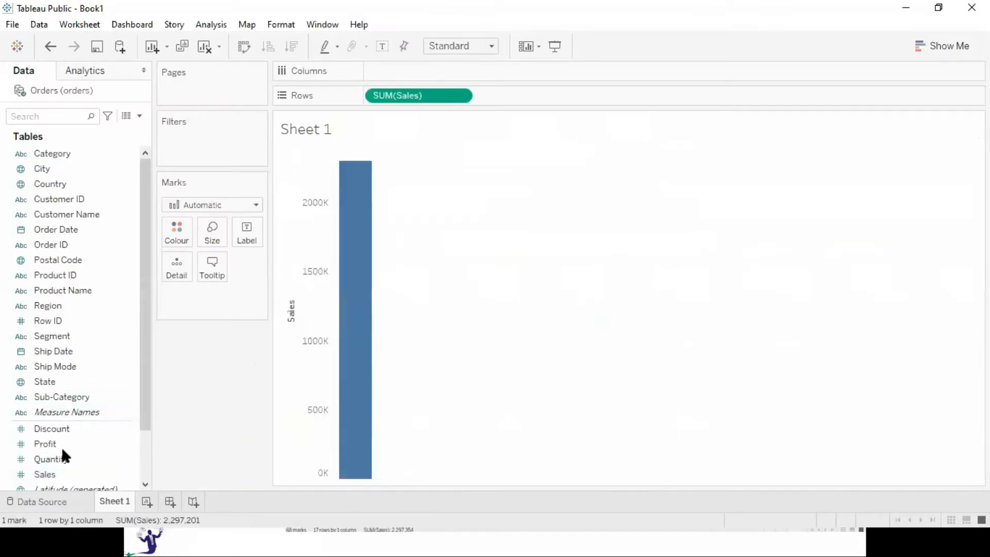
pyautogui.doubleClick(61, 408)
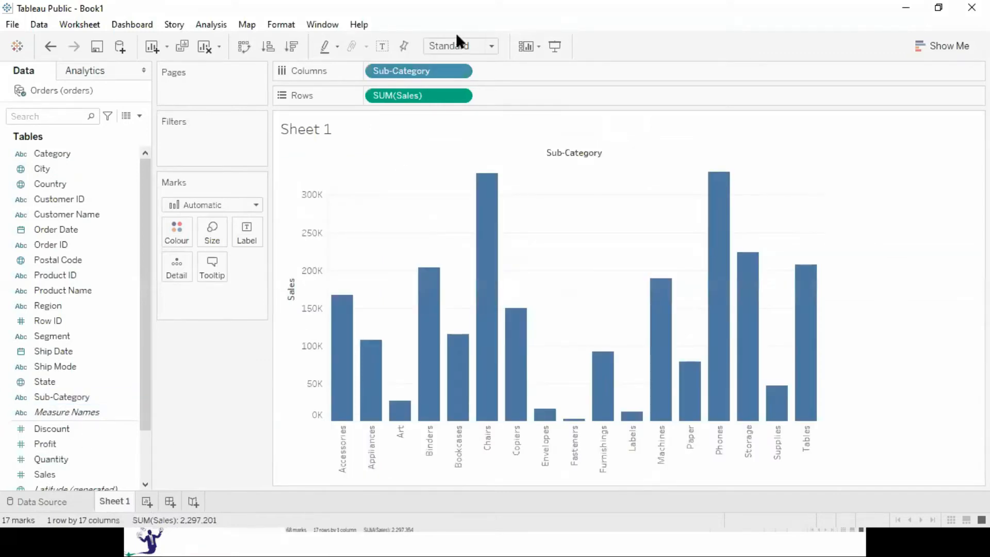
pyautogui.click(454, 46)
pyautogui.click(452, 95)
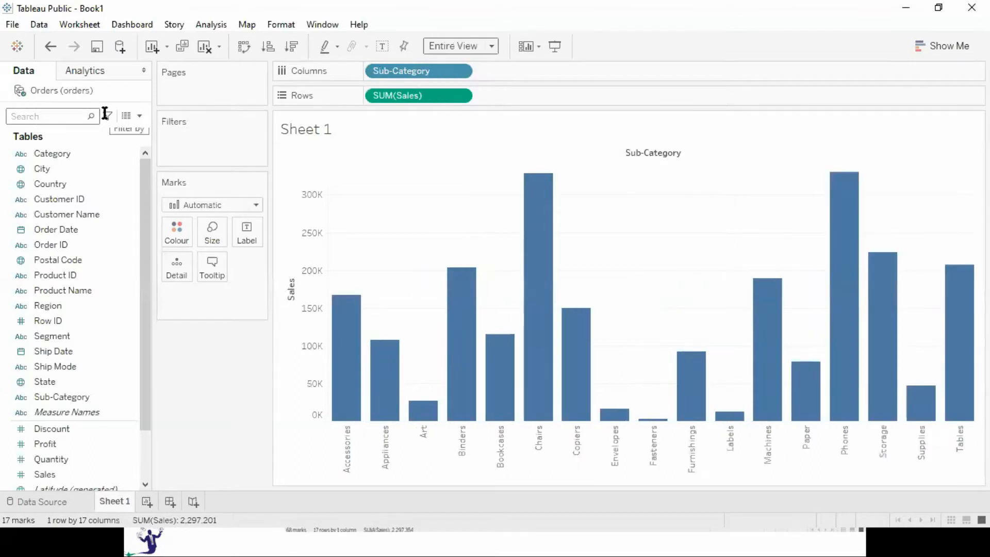
pyautogui.moveTo(60, 153); pyautogui.dragTo(181, 231)
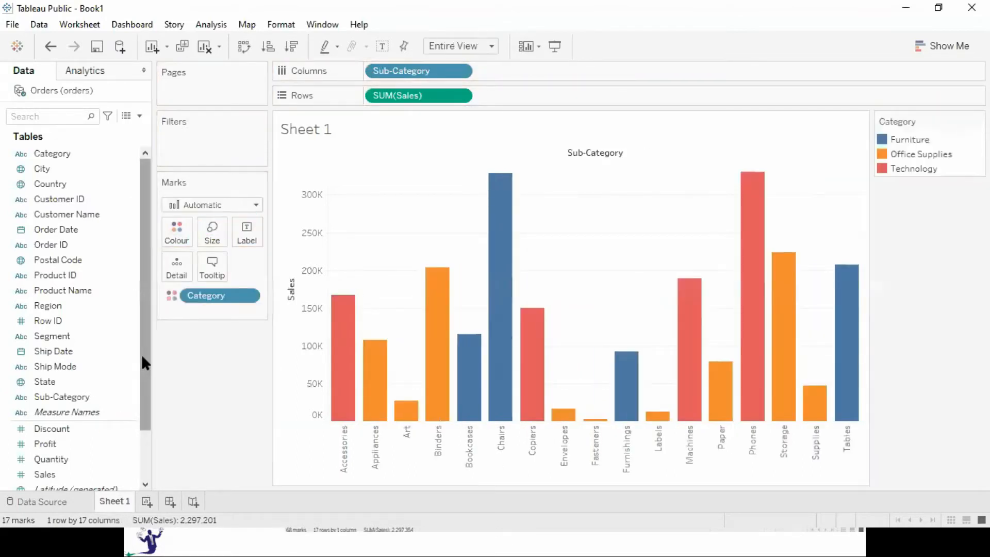
# Step: Add a Category filter to the sheet that keeps Furniture and Technology and leaves out Office Supplies
pyautogui.moveTo(54, 153); pyautogui.dragTo(191, 145)
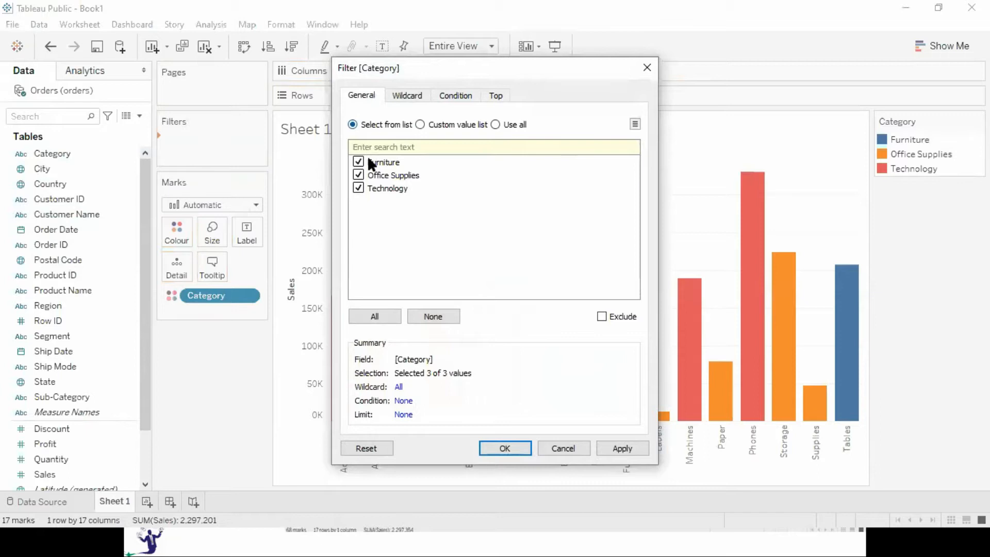
pyautogui.click(358, 176)
pyautogui.click(517, 447)
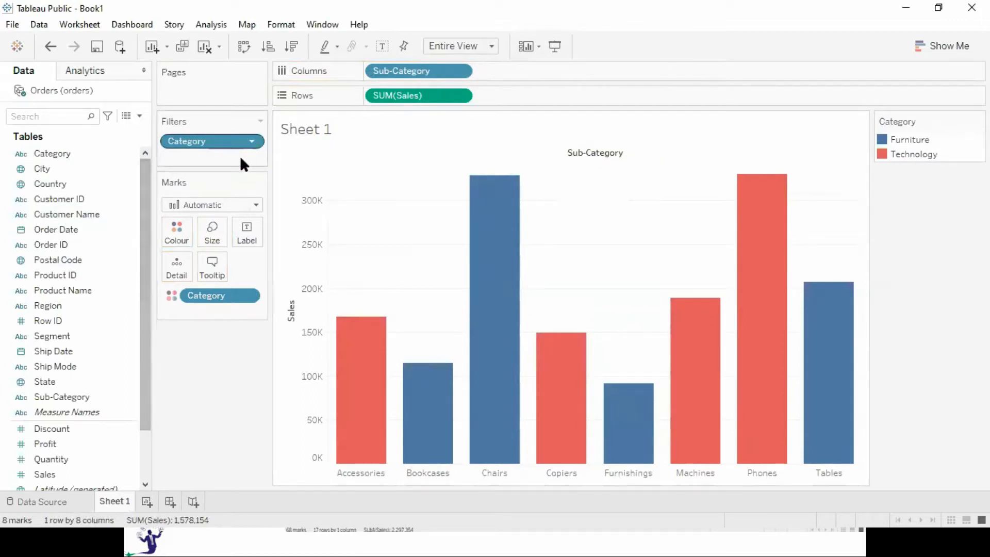
# Step: Edit the Category filter to keep only Technology and apply it to the chart
pyautogui.click(252, 143)
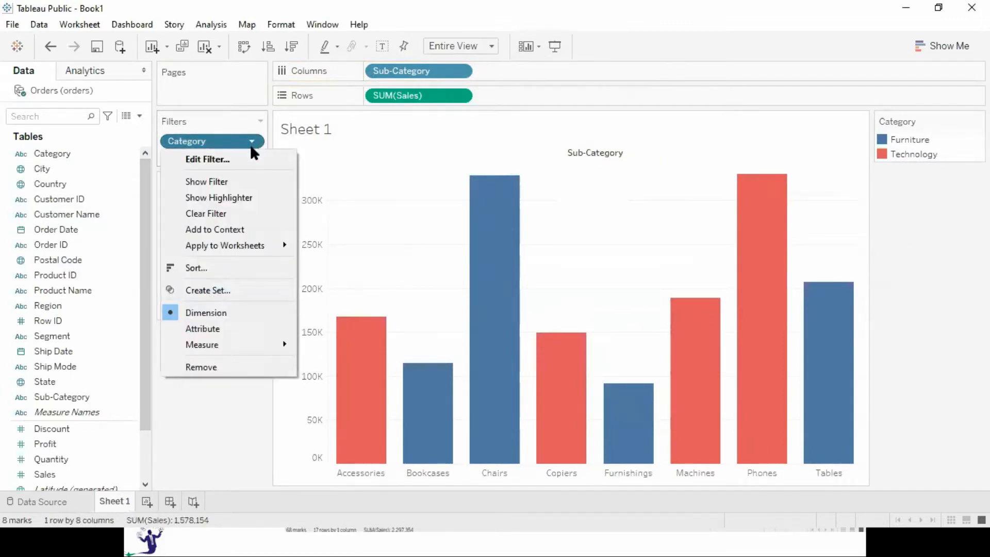
pyautogui.click(241, 154)
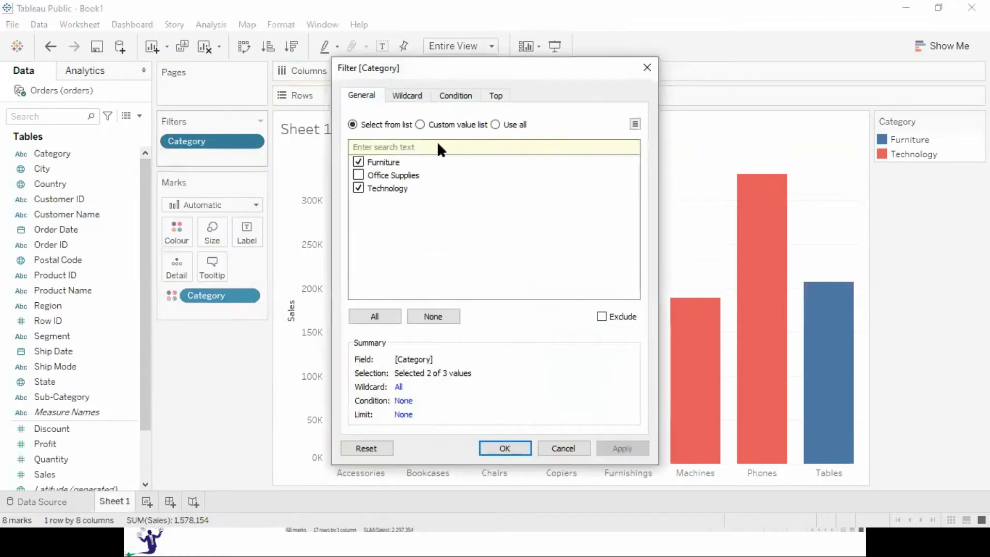
pyautogui.click(359, 161)
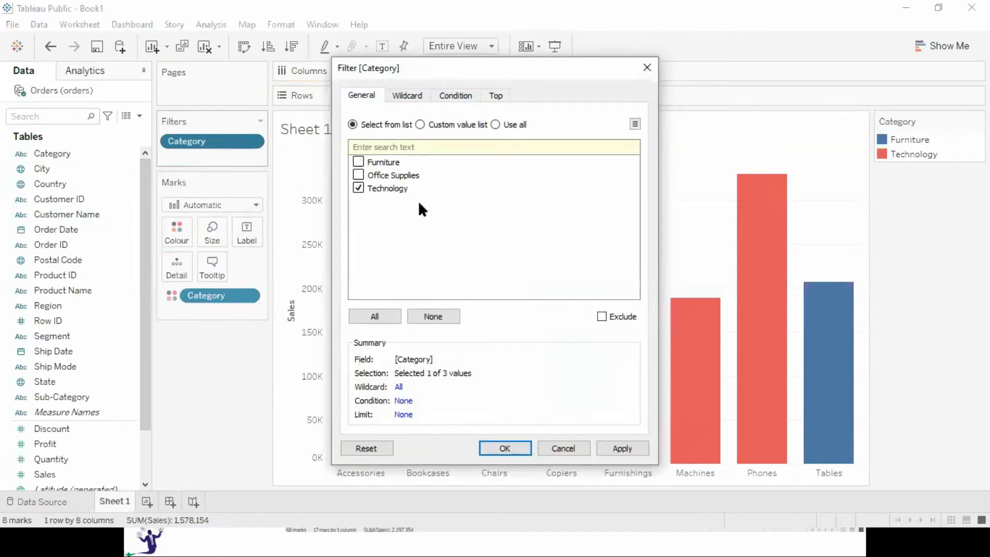
pyautogui.click(620, 448)
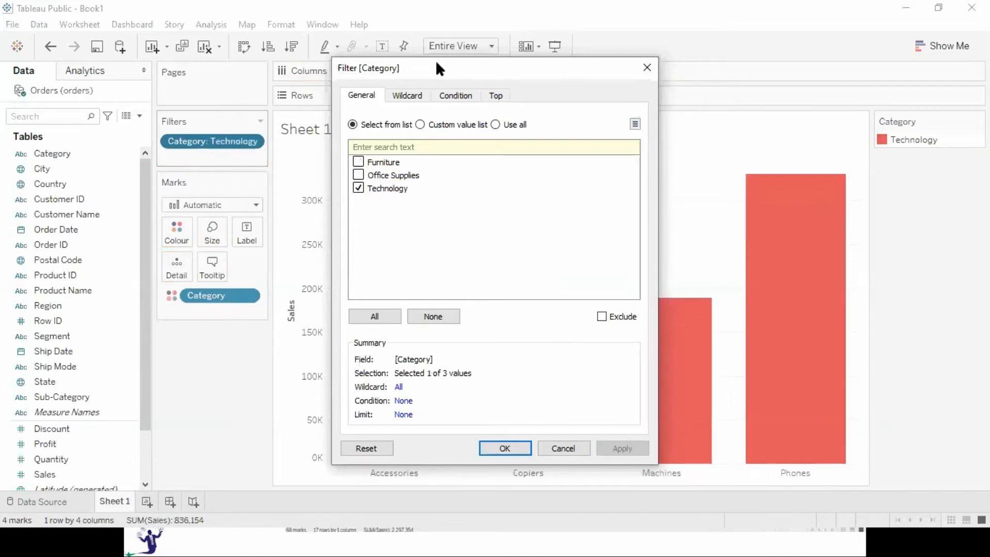
# Step: Move the filter dialog away from the chart, select all categories in the Category filter, and apply it
pyautogui.moveTo(436, 63); pyautogui.dragTo(212, 50)
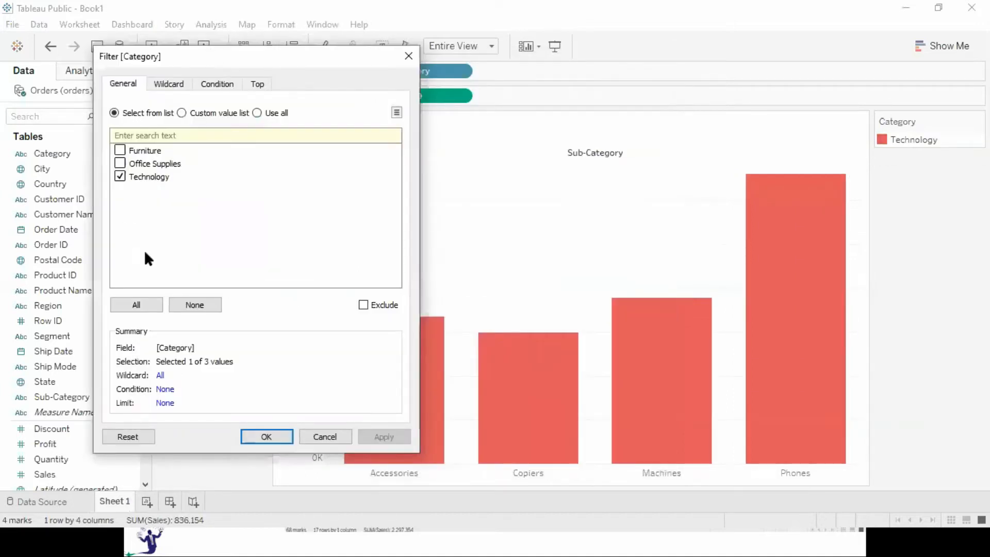
pyautogui.click(139, 308)
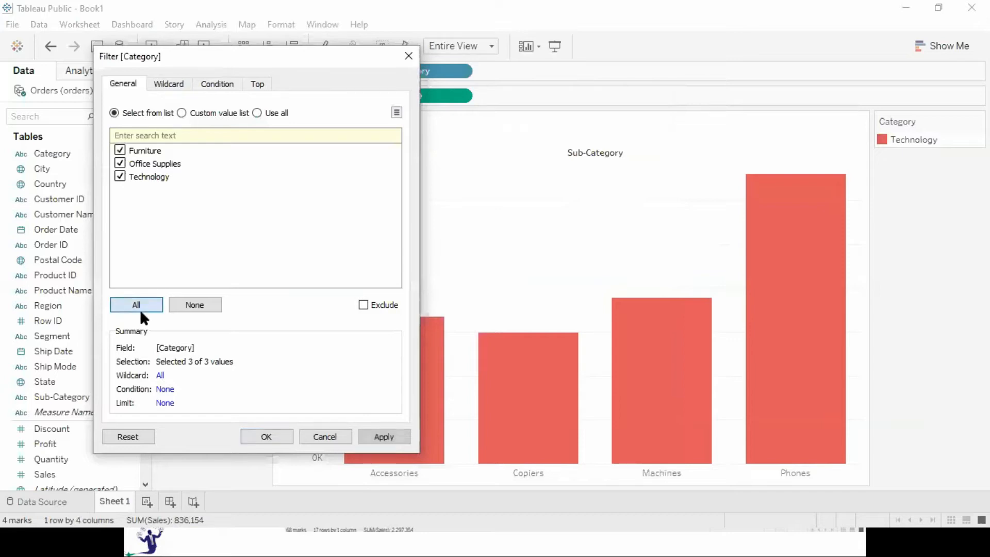
pyautogui.click(375, 436)
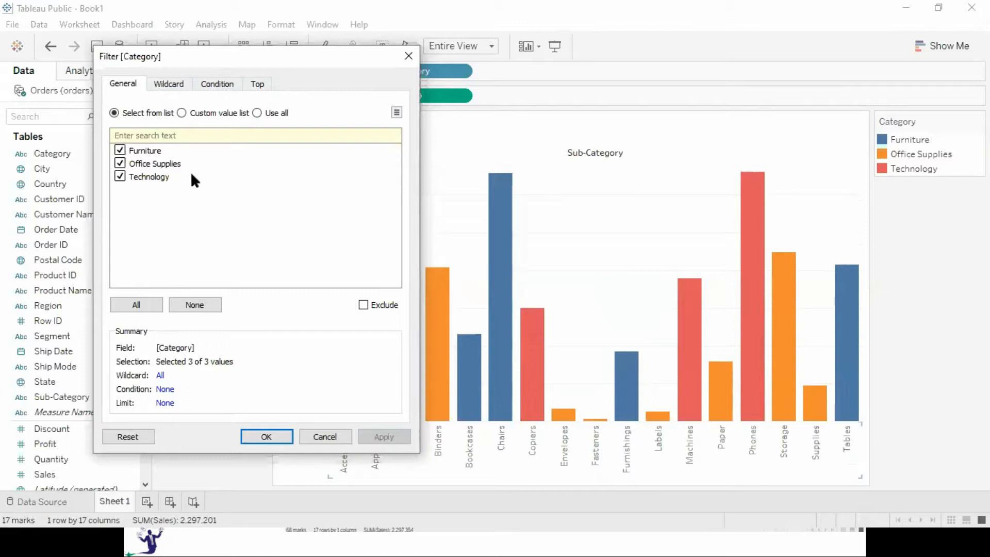
# Step: Set a wildcard match on the Category filter for values containing "M" and apply it
pyautogui.click(172, 85)
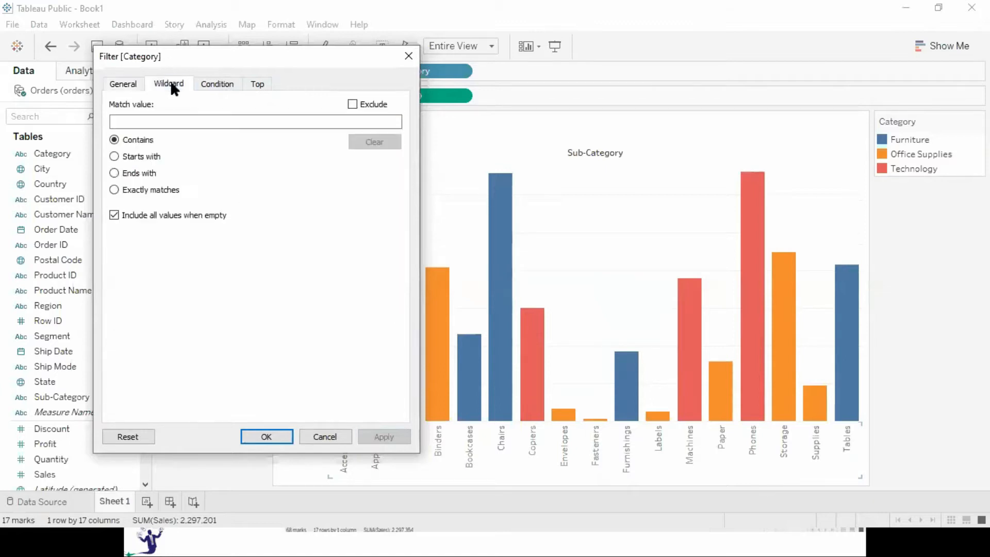
pyautogui.click(151, 120)
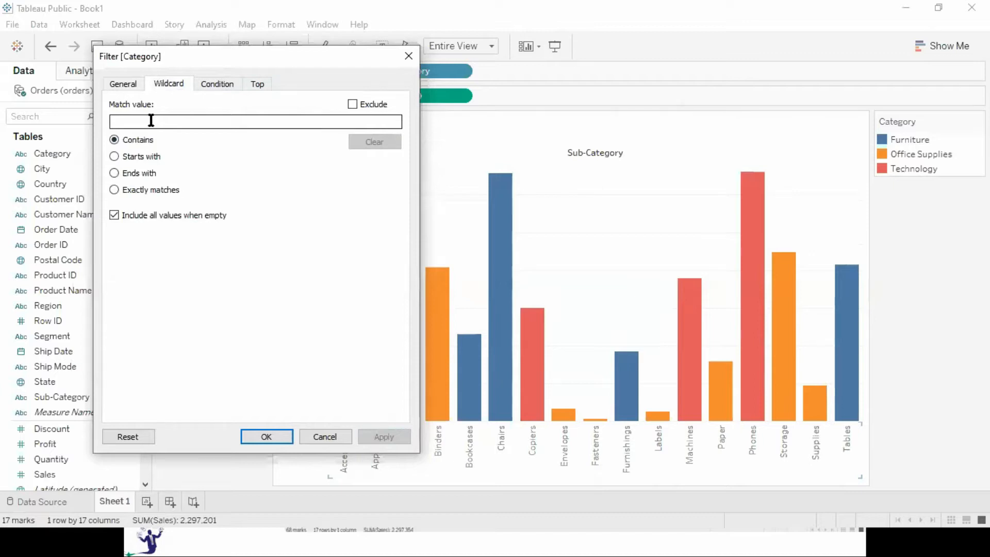
pyautogui.write('M')
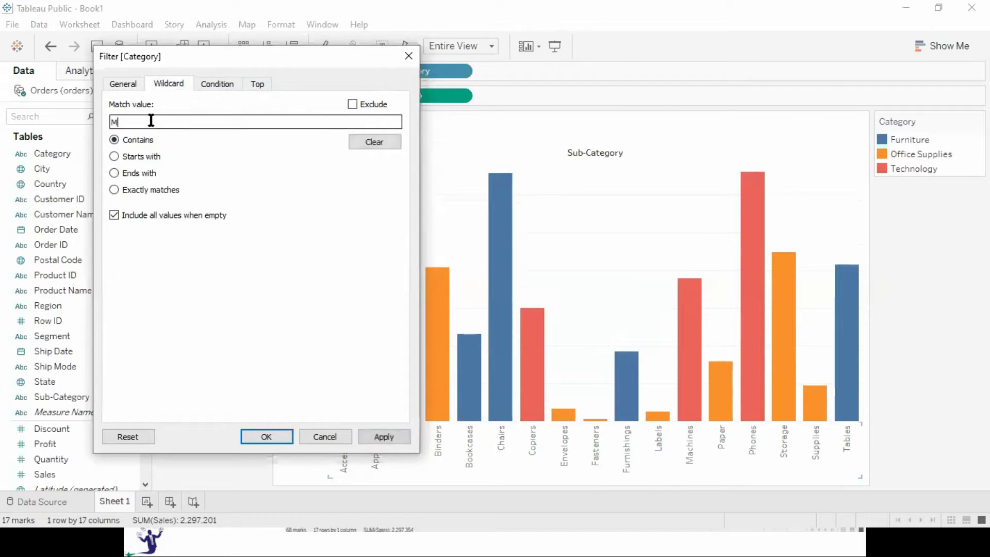
pyautogui.click(398, 429)
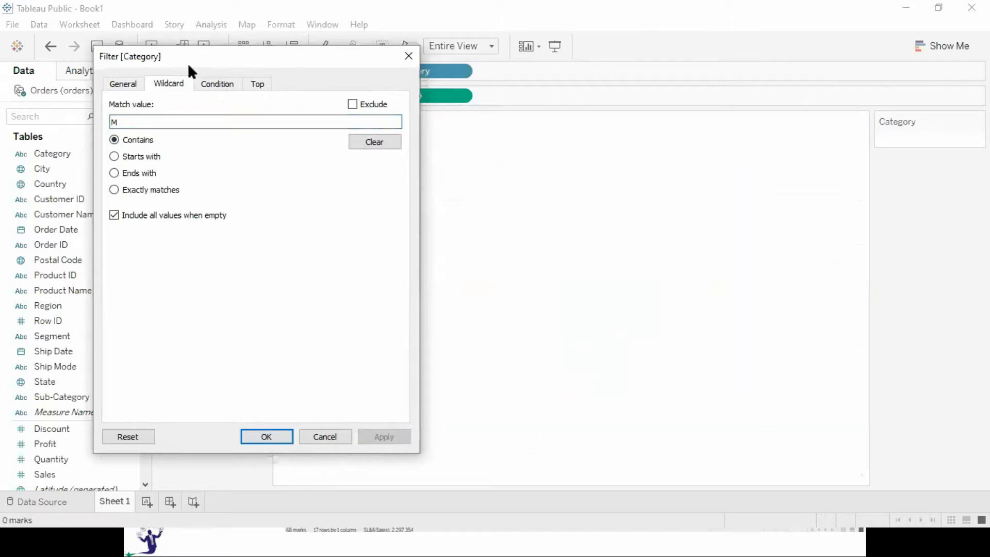
# Step: Replace the Category filter's wildcard match value with "P", still using Contains, and apply it
pyautogui.moveTo(152, 119); pyautogui.dragTo(2, 135)
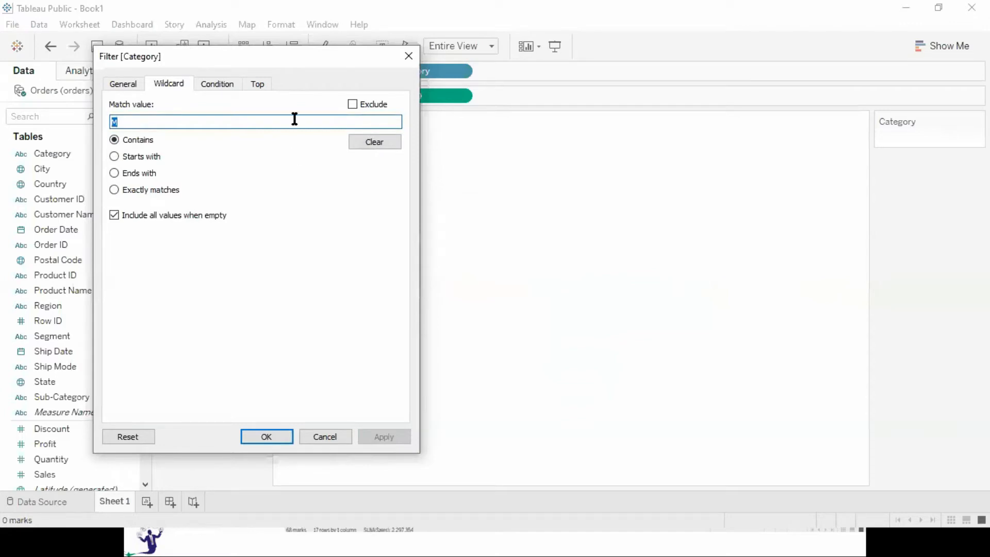
pyautogui.click(115, 83)
pyautogui.click(167, 85)
pyautogui.write('P')
pyautogui.click(377, 436)
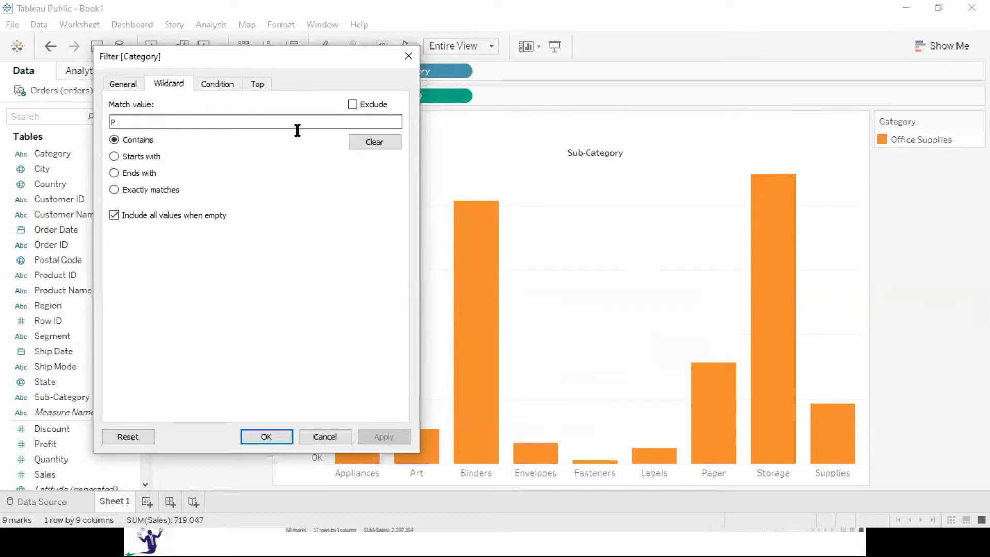
# Step: Switch the Category filter's wildcard to Starts with, set the match value to "O", and apply it
pyautogui.click(114, 156)
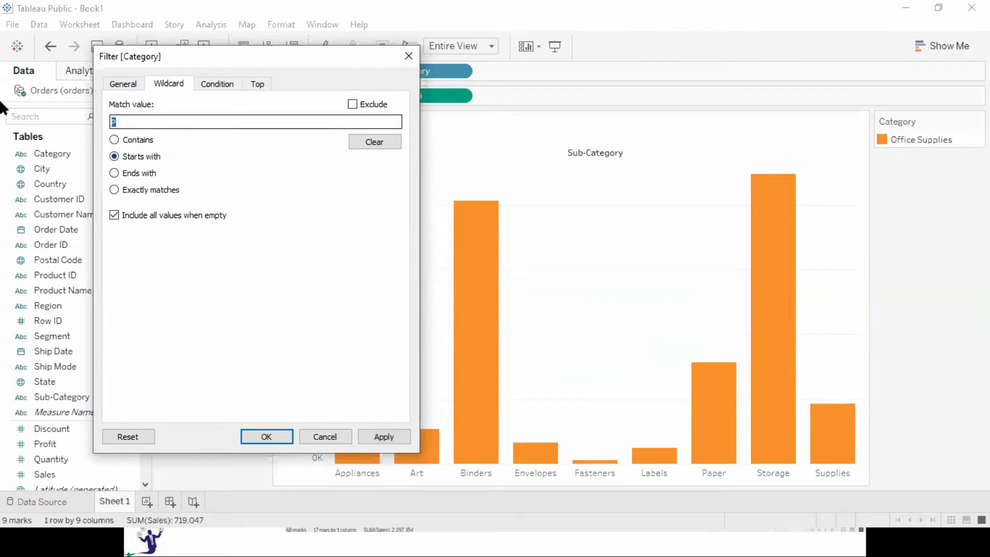
pyautogui.write('O')
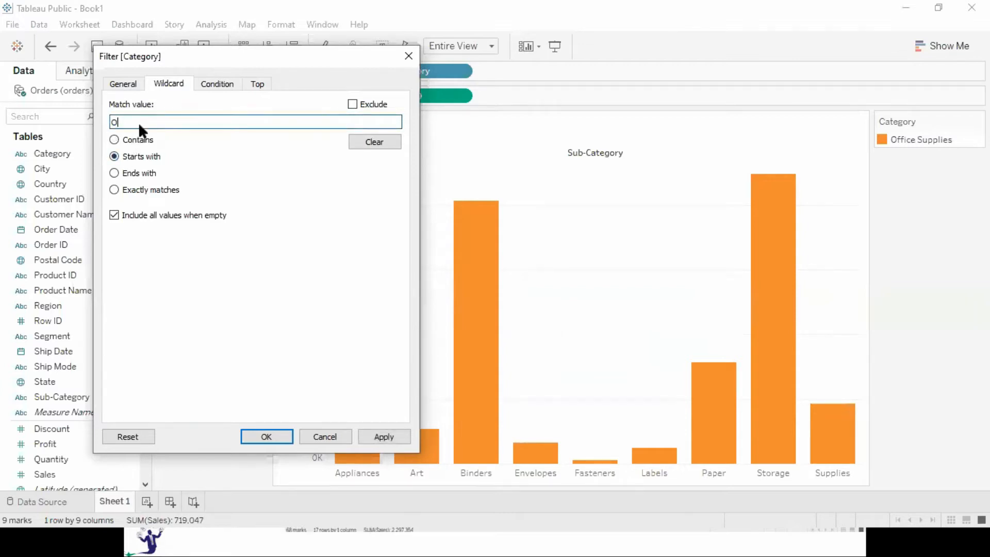
pyautogui.click(377, 436)
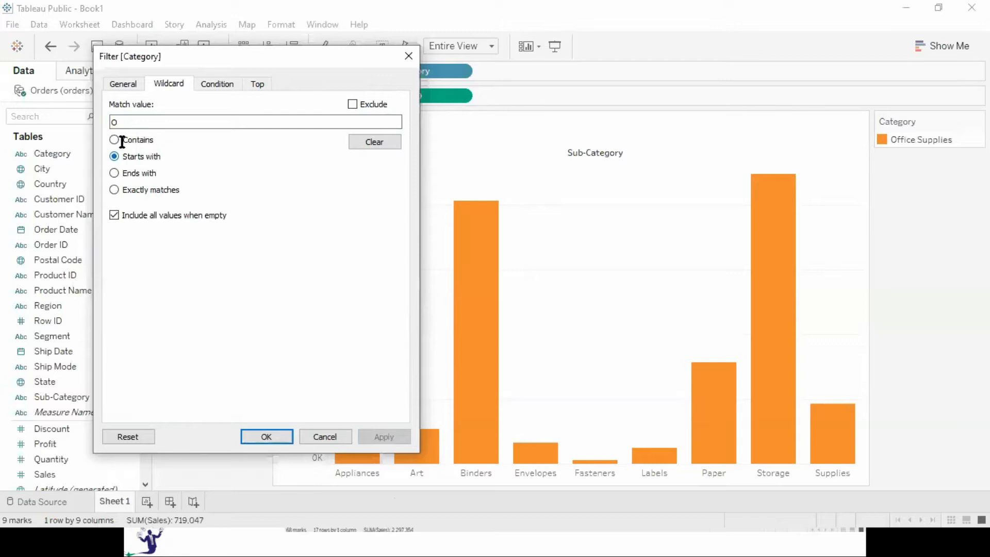
# Step: Set the Category filter's Starts with match value to "T", apply it, and close the filter dialog
pyautogui.doubleClick(147, 120)
pyautogui.write('T')
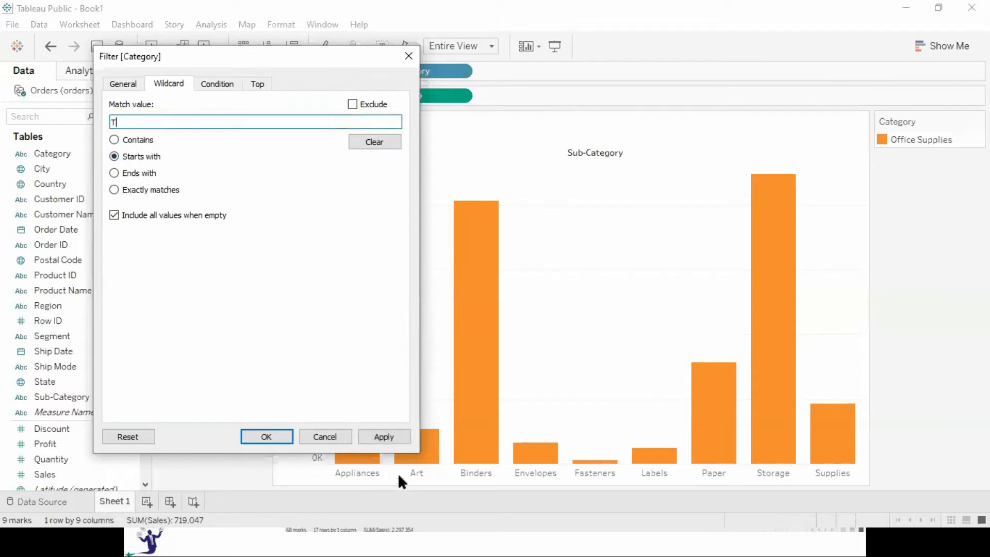
pyautogui.click(380, 437)
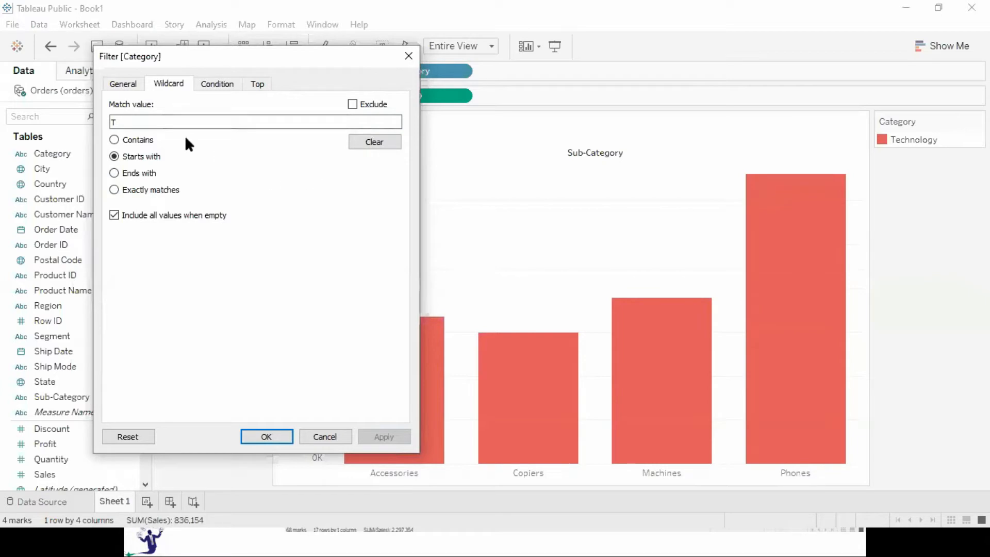
pyautogui.click(409, 56)
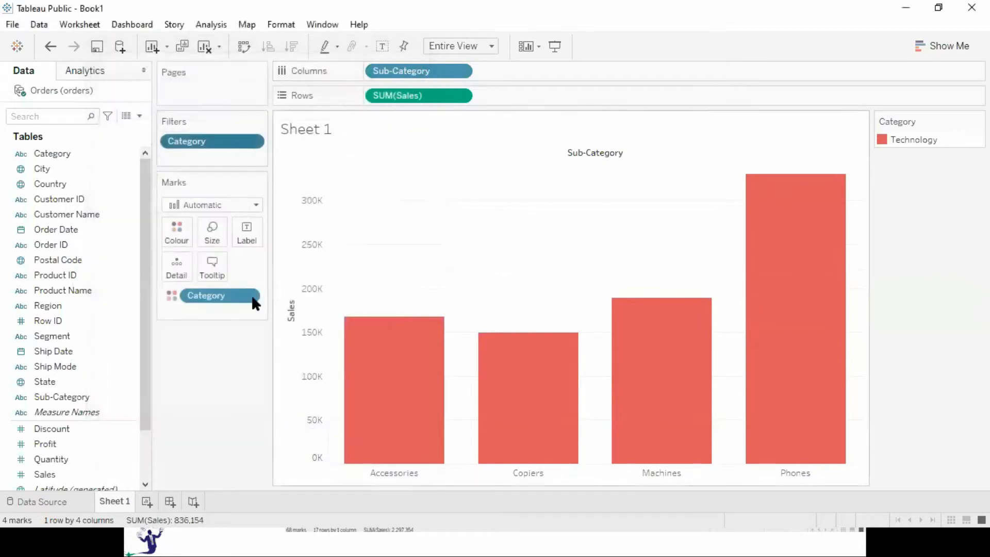
# Step: Remove the Category filter from the sheet and add a Sub-Category filter in its place
pyautogui.moveTo(247, 141); pyautogui.dragTo(239, 360)
pyautogui.moveTo(49, 397); pyautogui.dragTo(162, 140)
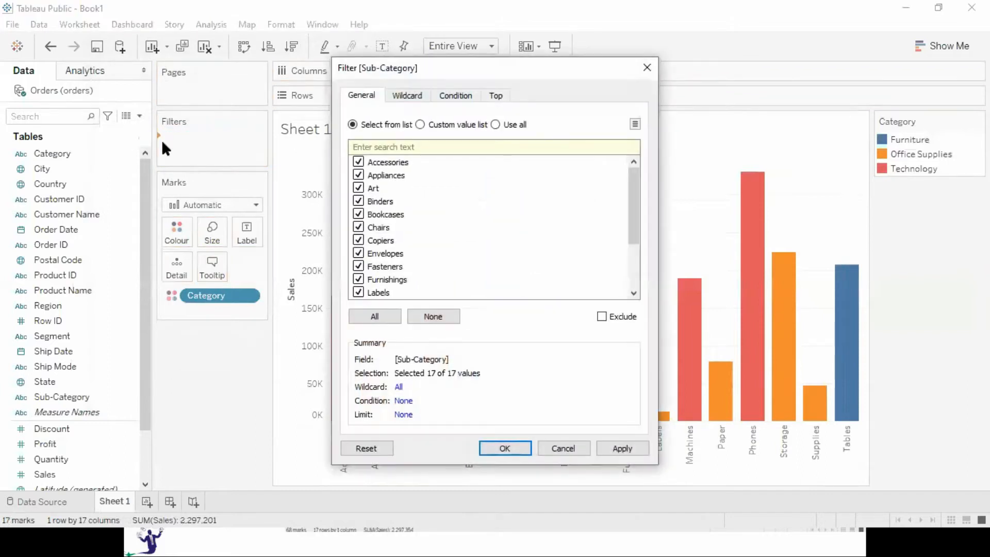
pyautogui.moveTo(621, 239); pyautogui.dragTo(448, 189)
# Step: Set a wildcard match on the Sub-Category filter for values containing "M" and apply it
pyautogui.click(409, 95)
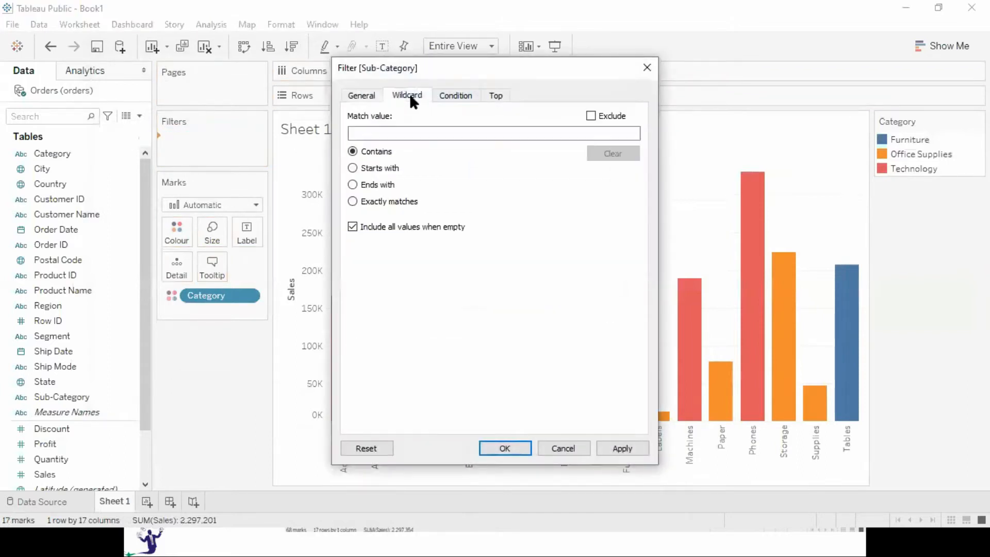
pyautogui.click(393, 132)
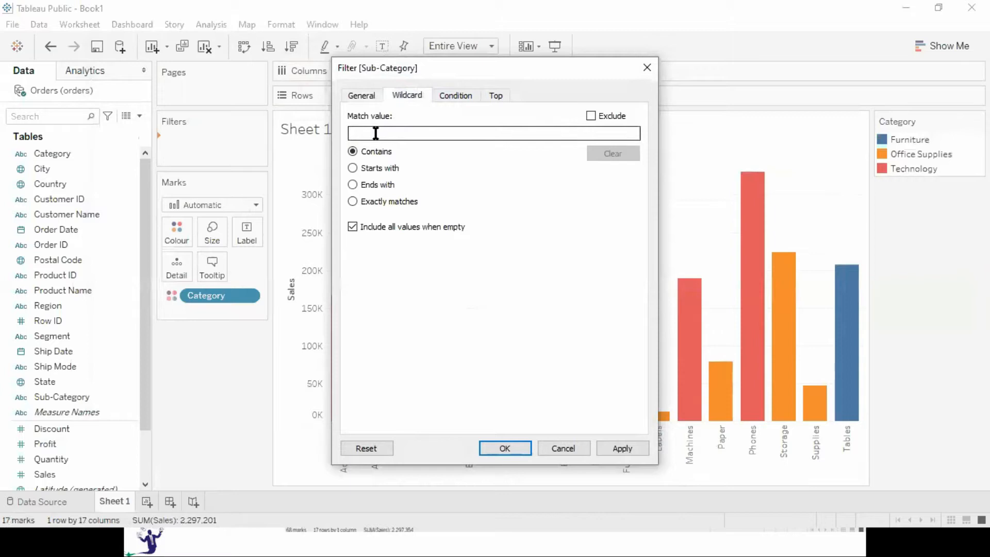
pyautogui.write(',]')
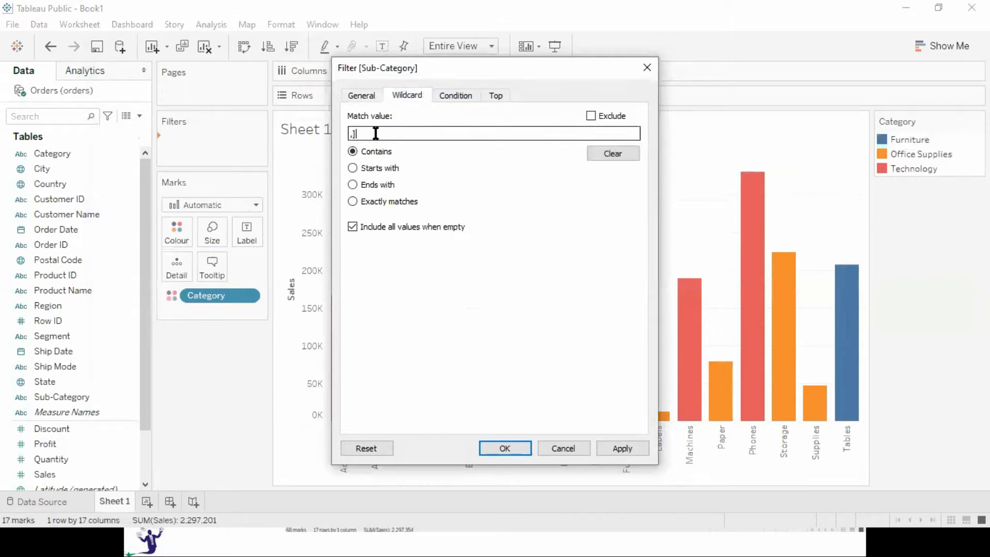
pyautogui.press('BackSpace')
pyautogui.press('BackSpace')
pyautogui.write('M')
pyautogui.click(636, 444)
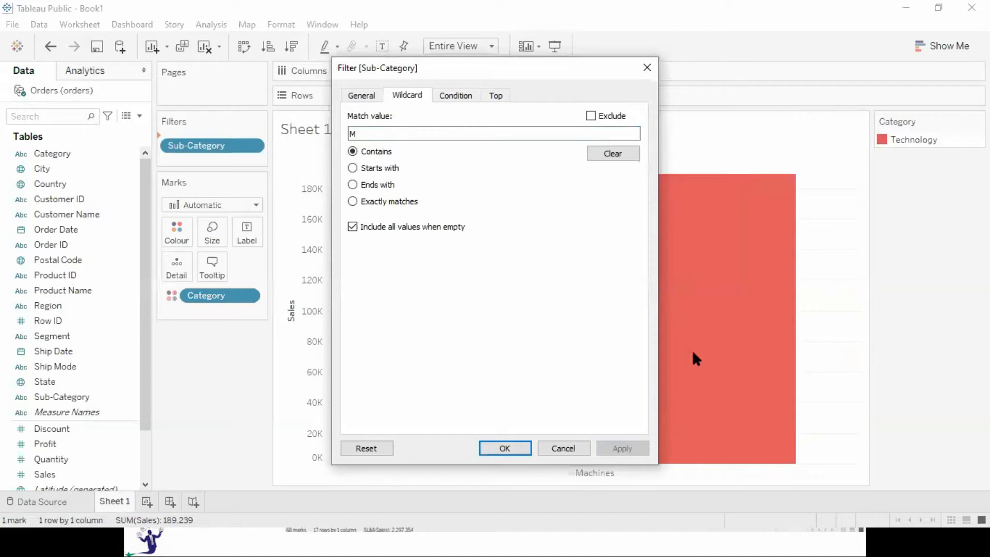
# Step: Clear the Sub-Category filter's wildcard value, apply and close the filter, and show mark labels on the bars
pyautogui.click(597, 154)
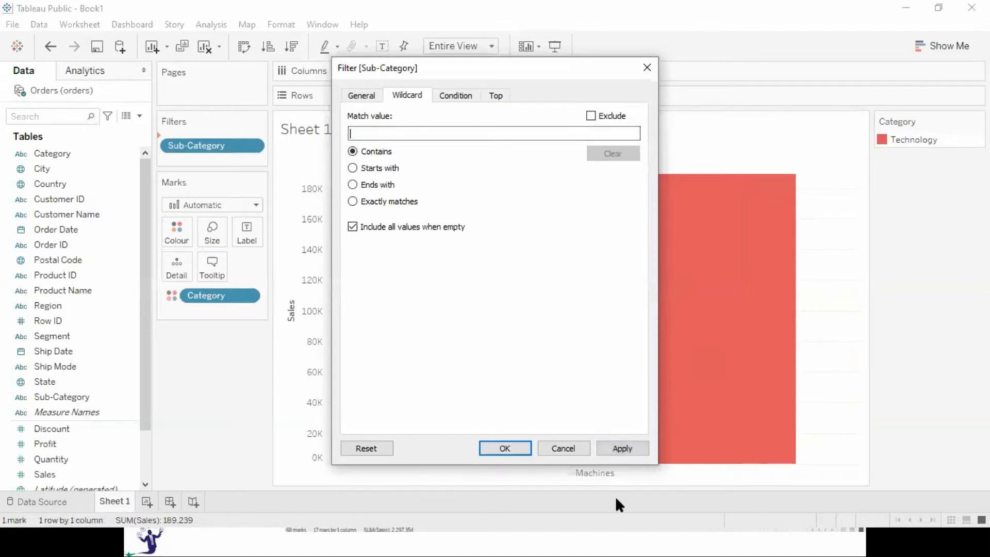
pyautogui.click(621, 447)
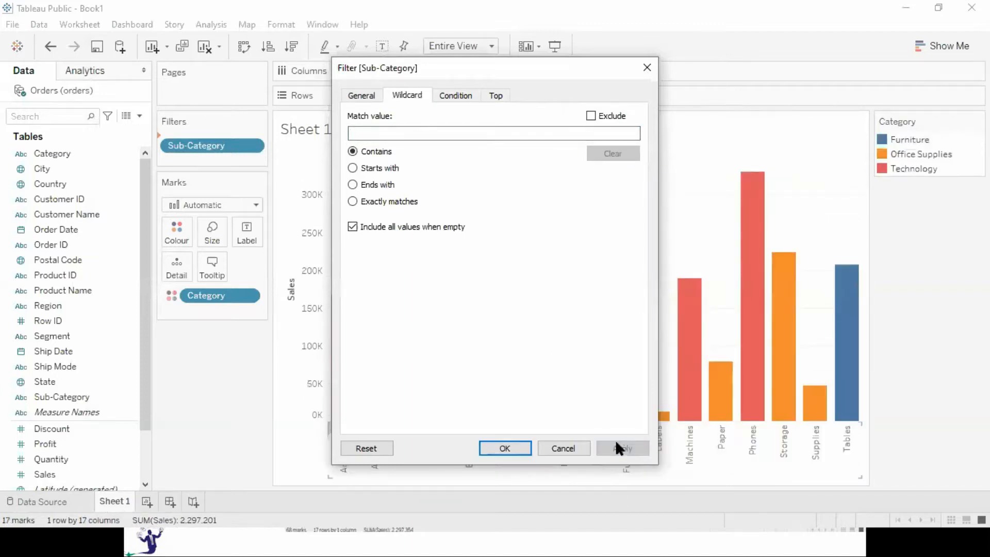
pyautogui.click(455, 94)
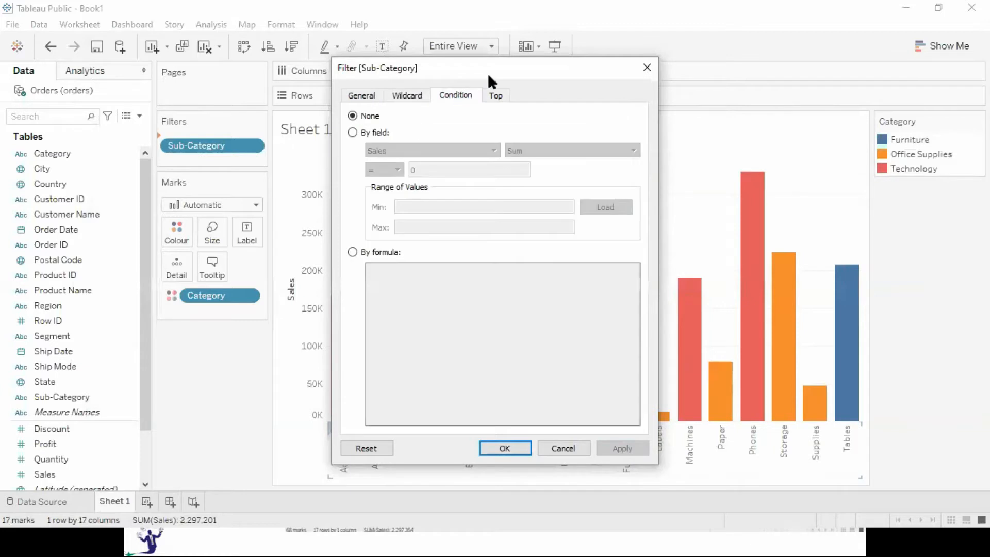
pyautogui.click(646, 67)
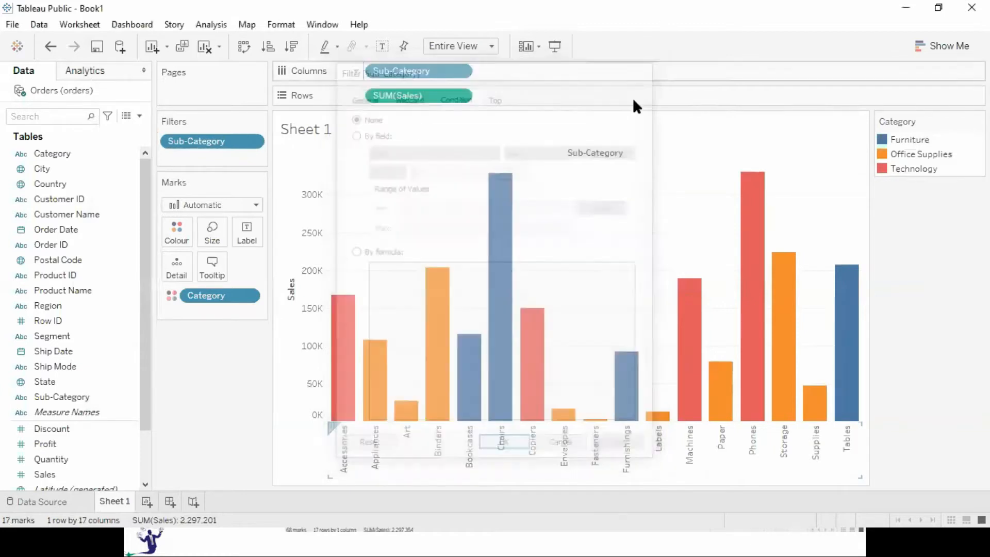
pyautogui.click(385, 46)
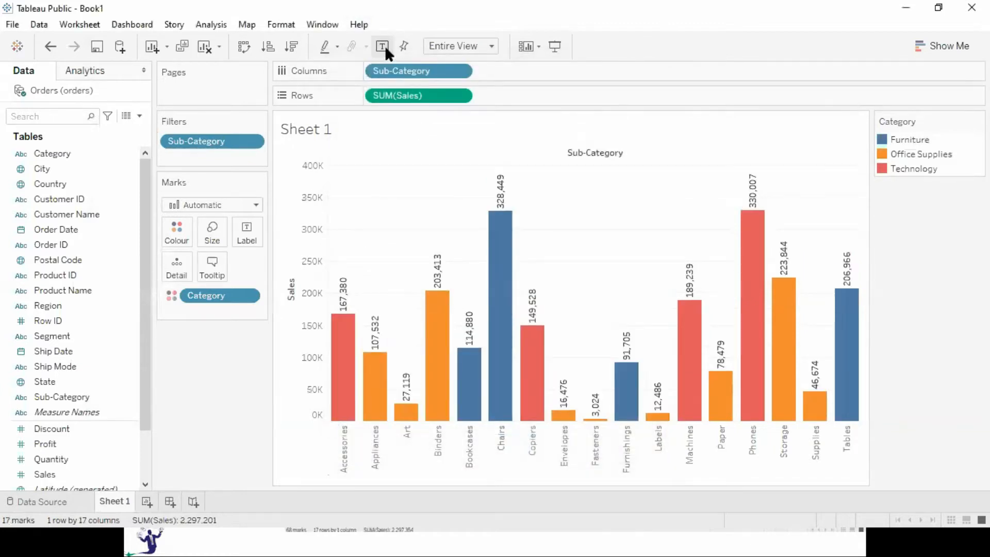
# Step: Edit the Sub-Category filter with a condition by field keeping sum of Sales >= 200000, and confirm it
pyautogui.click(251, 142)
pyautogui.click(249, 160)
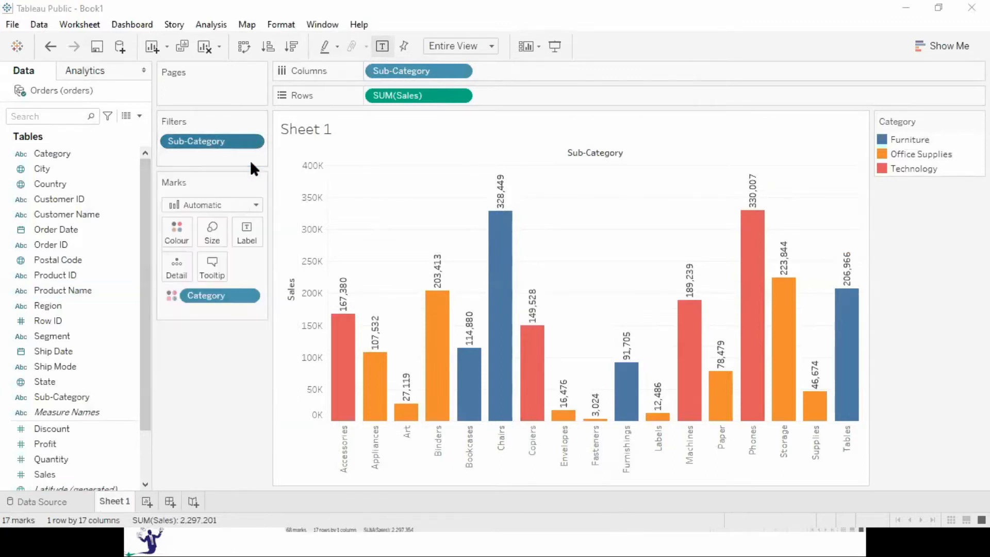
pyautogui.click(424, 93)
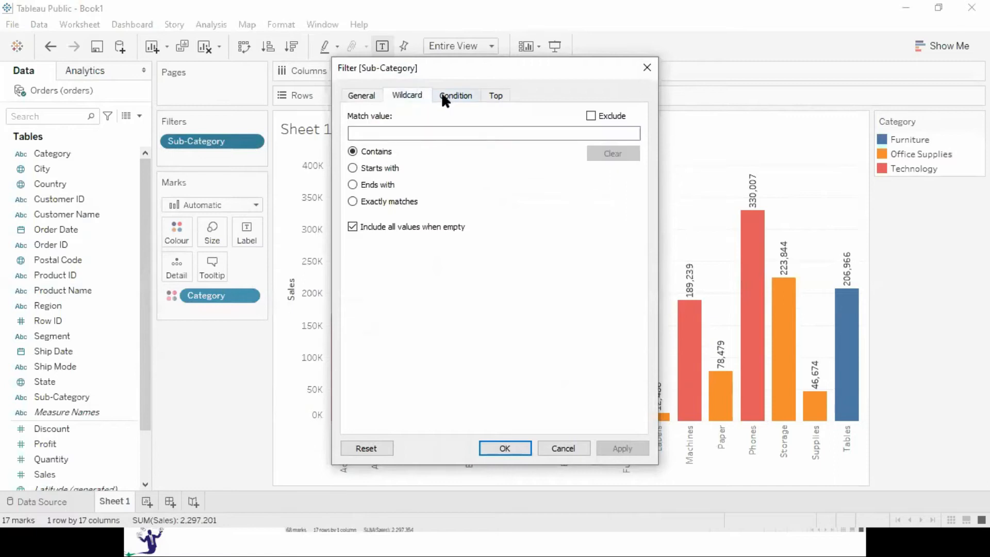
pyautogui.click(442, 93)
pyautogui.click(350, 132)
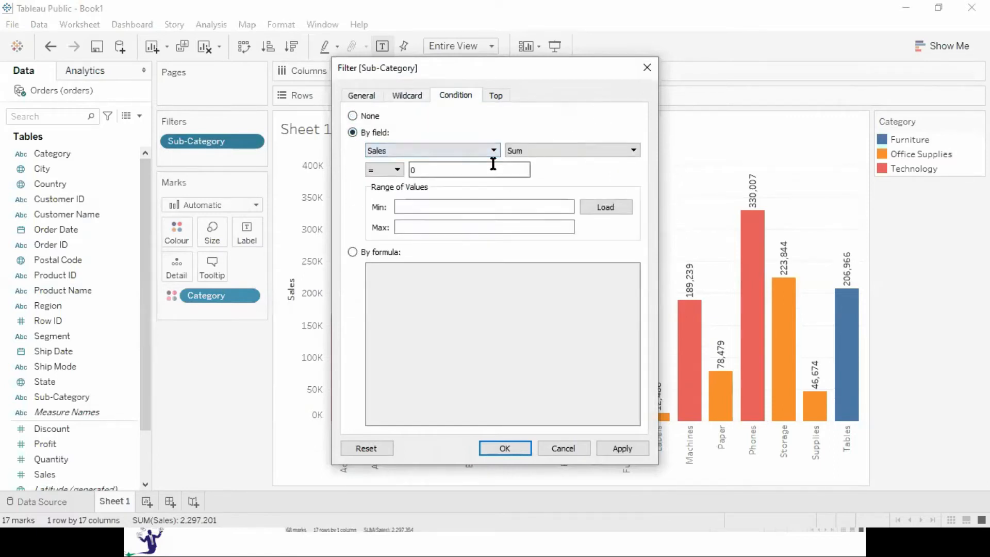
pyautogui.click(398, 170)
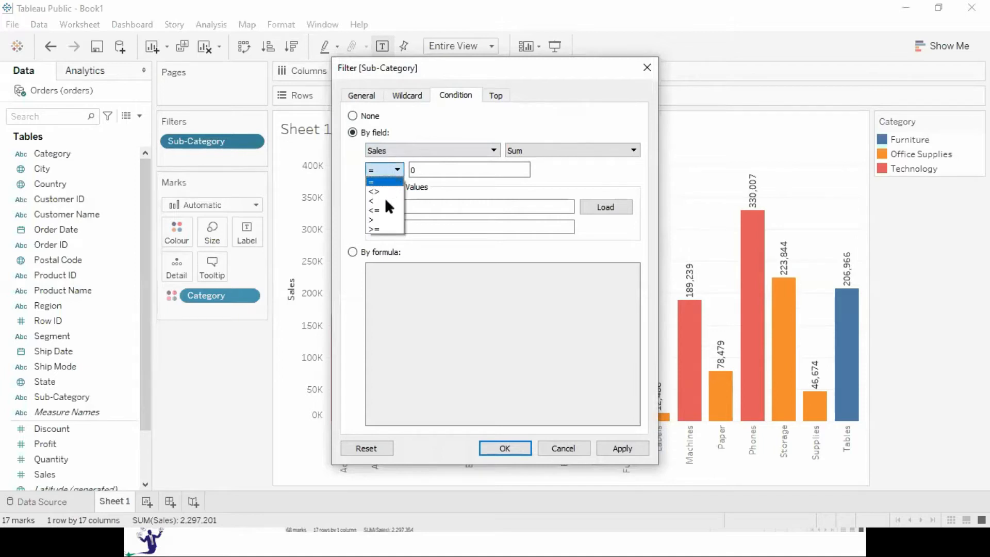
pyautogui.click(387, 228)
pyautogui.click(423, 169)
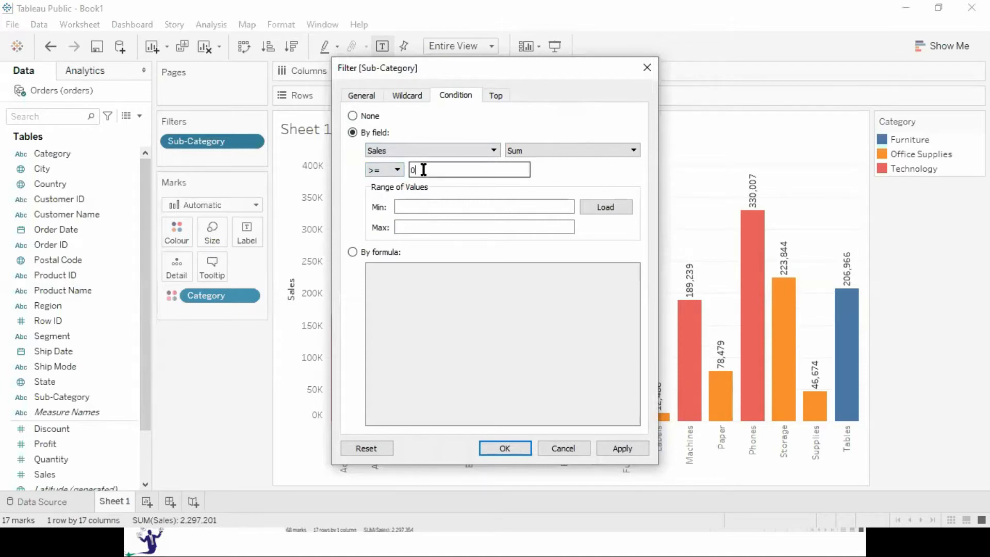
pyautogui.press('BackSpace')
pyautogui.write('200000')
pyautogui.click(630, 448)
pyautogui.click(524, 447)
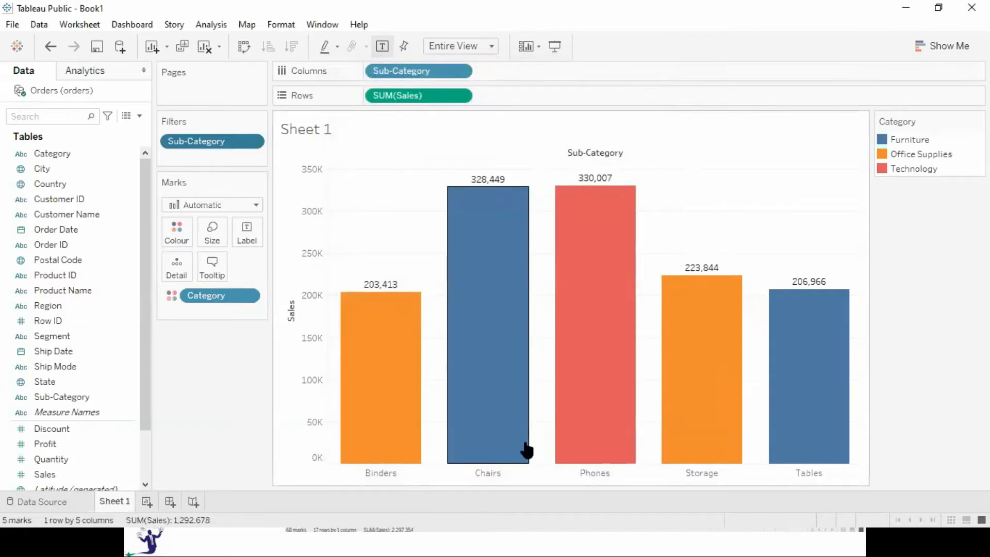
pyautogui.moveTo(525, 450)
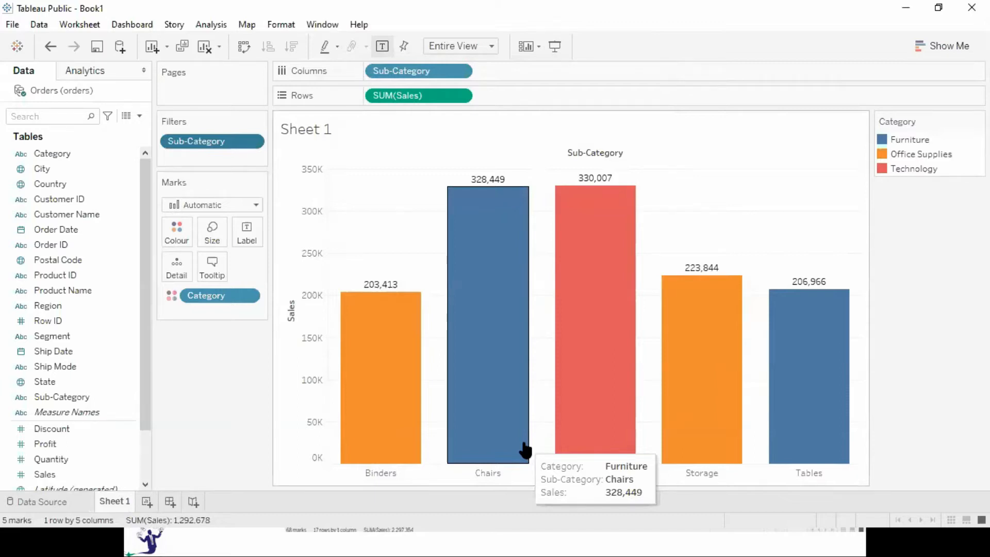
# Step: Reopen the Sub-Category filter, set its condition to None, and apply the change
pyautogui.doubleClick(252, 142)
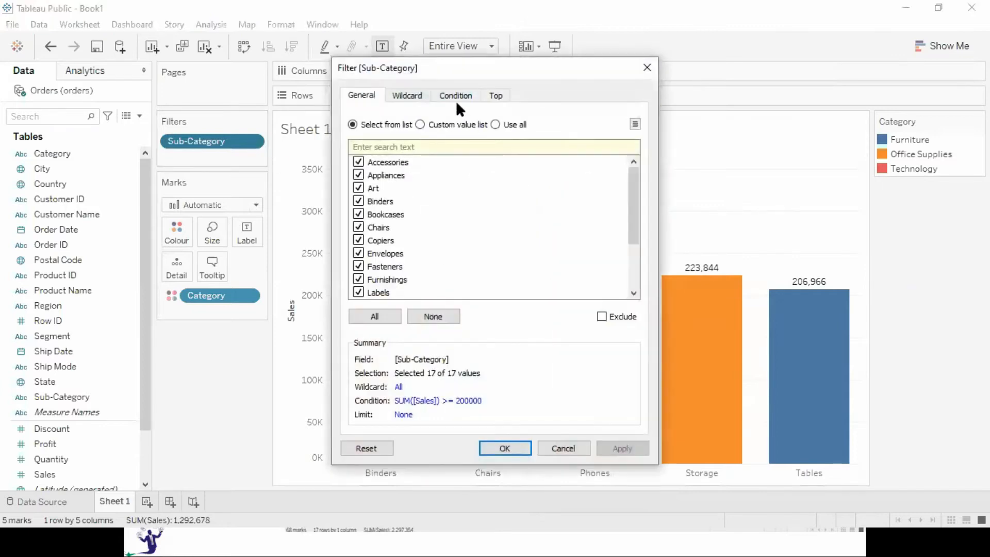
pyautogui.click(456, 96)
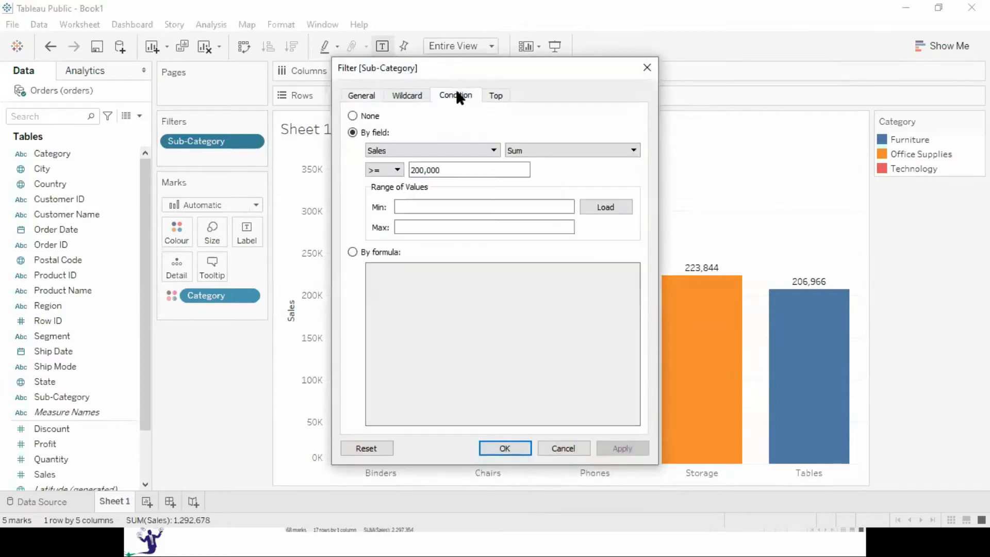
pyautogui.click(352, 116)
pyautogui.click(623, 448)
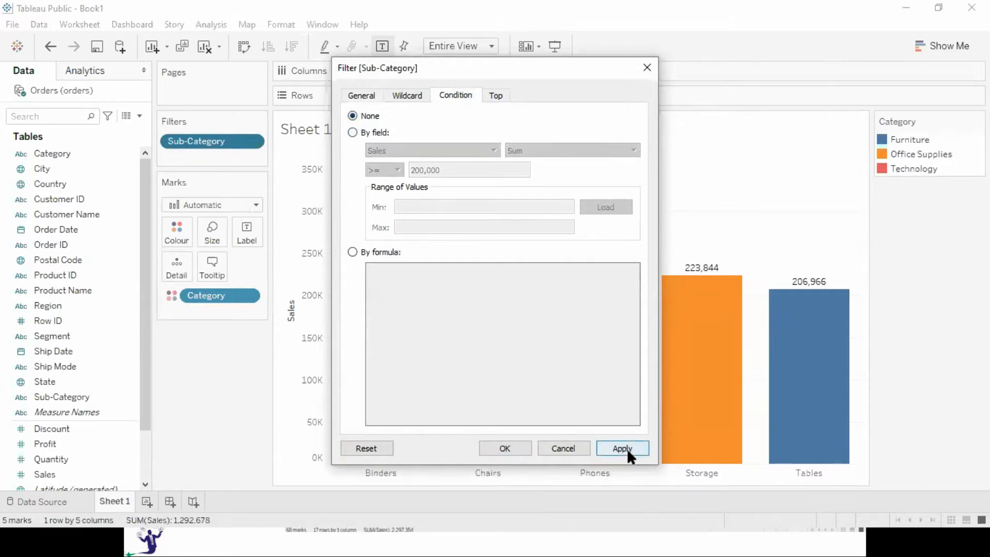
# Step: Limit the Sub-Category filter to the top 5 by sum of Sales and apply it
pyautogui.click(493, 94)
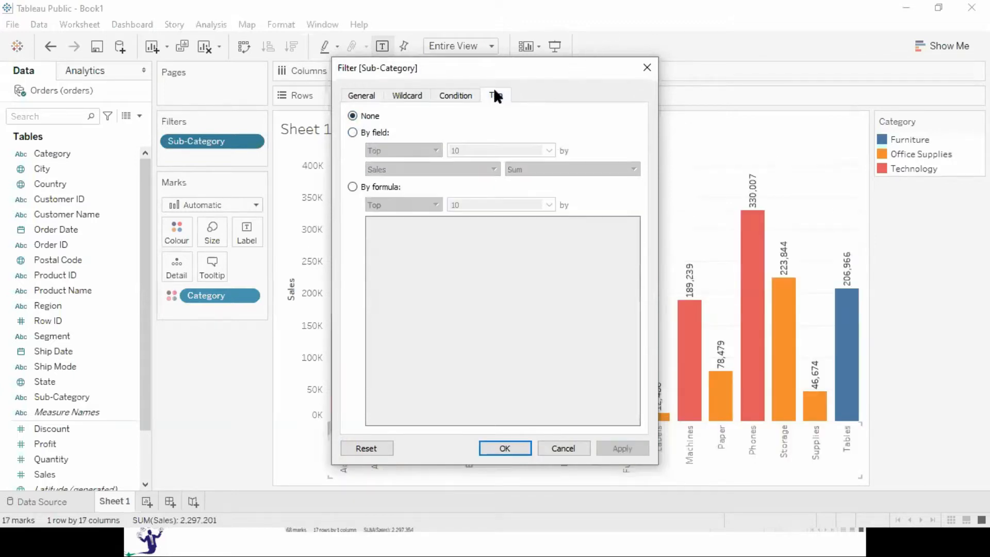
pyautogui.click(352, 132)
pyautogui.doubleClick(477, 147)
pyautogui.write('5')
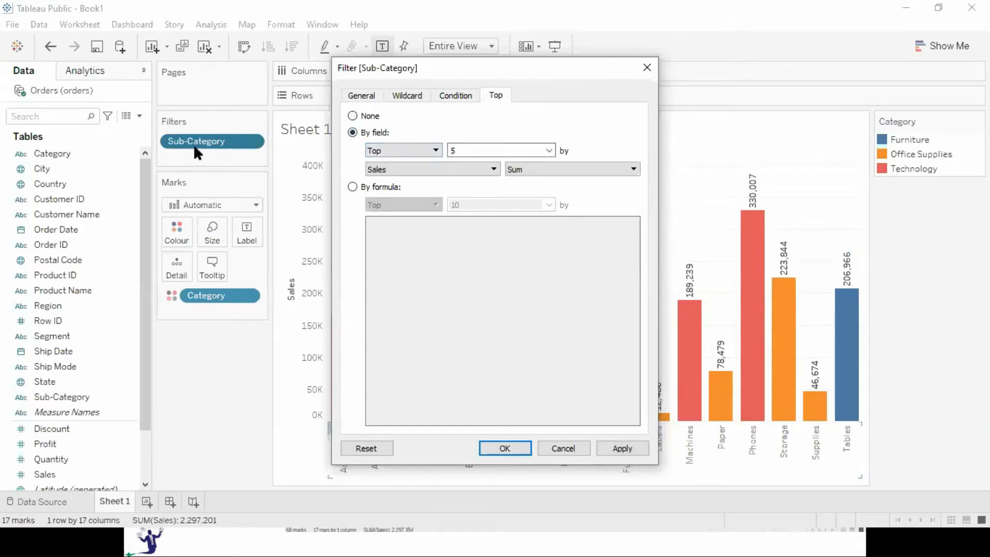
pyautogui.click(620, 448)
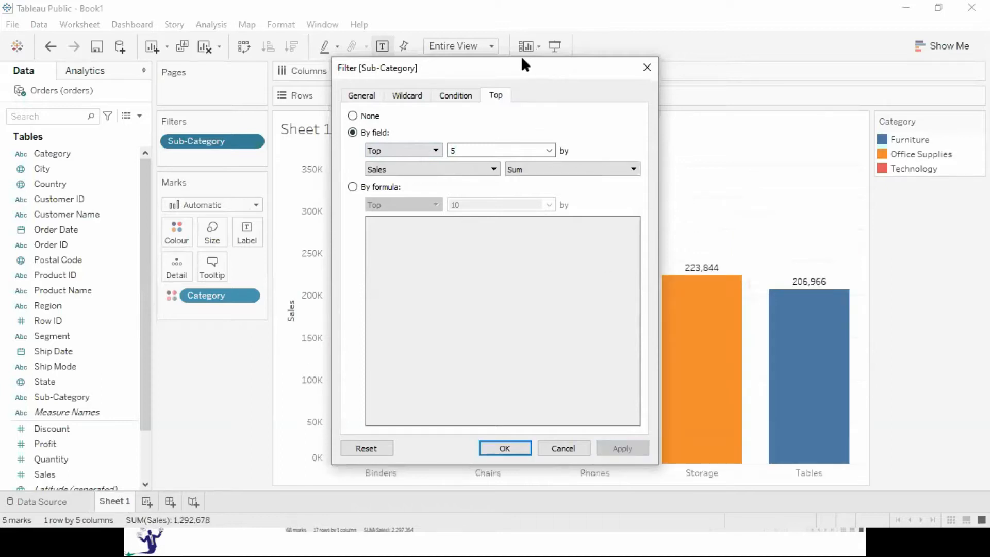
# Step: Limit the Sub-Category filter to the bottom 5 by sum of Sales and apply it
pyautogui.moveTo(522, 58); pyautogui.dragTo(231, 42)
pyautogui.click(132, 135)
pyautogui.click(107, 155)
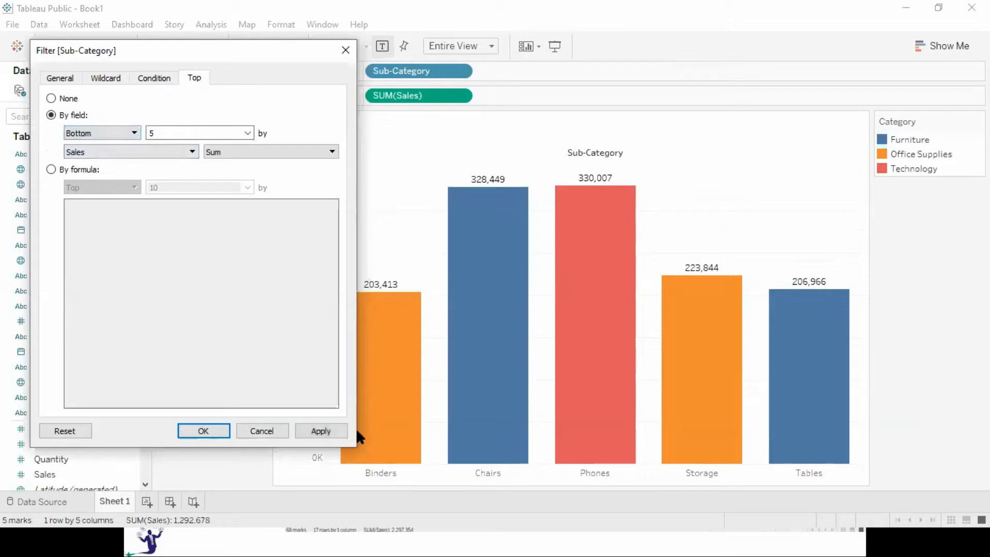
pyautogui.click(335, 432)
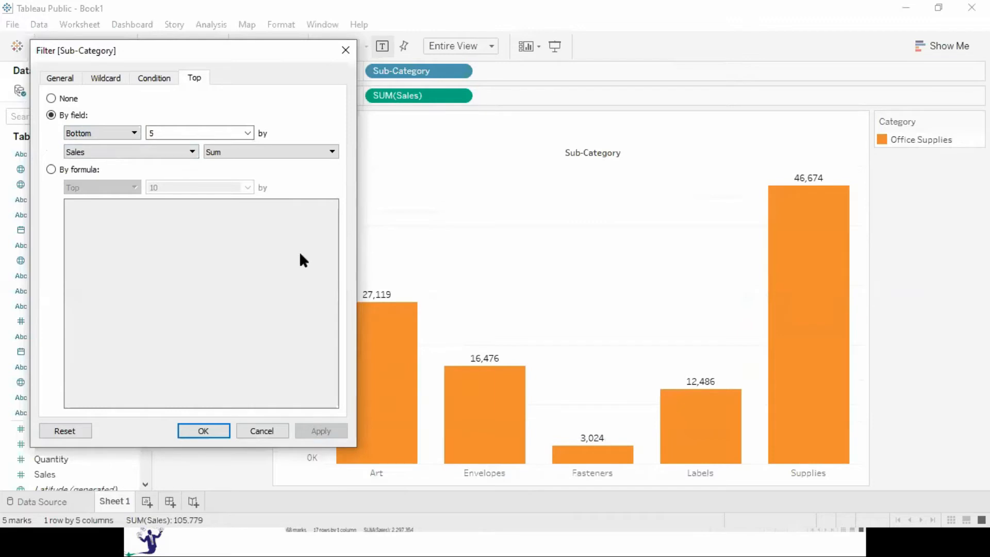
# Step: Set the Sub-Category filter's top/bottom limit to None, apply it and confirm the filter
pyautogui.click(63, 428)
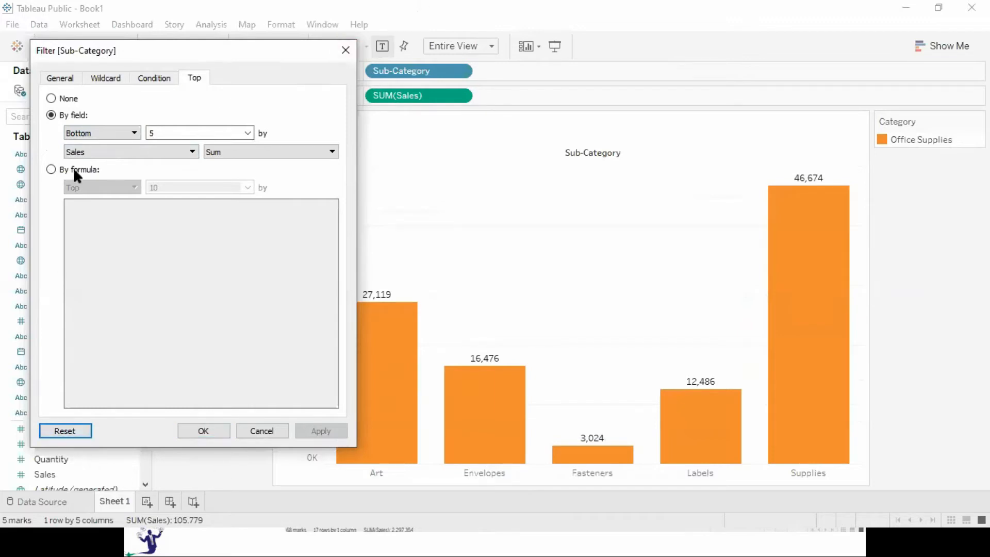
pyautogui.click(51, 97)
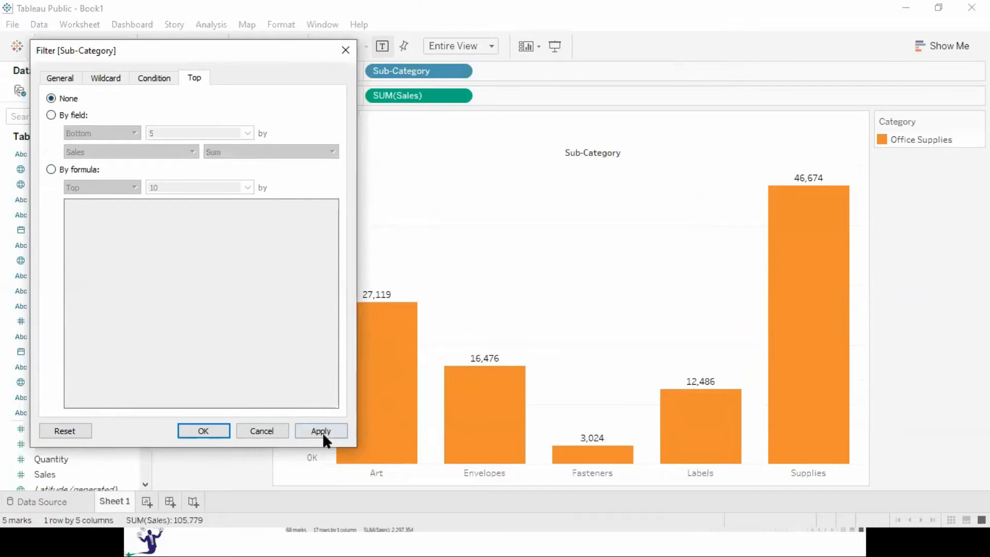
pyautogui.click(321, 431)
pyautogui.click(208, 431)
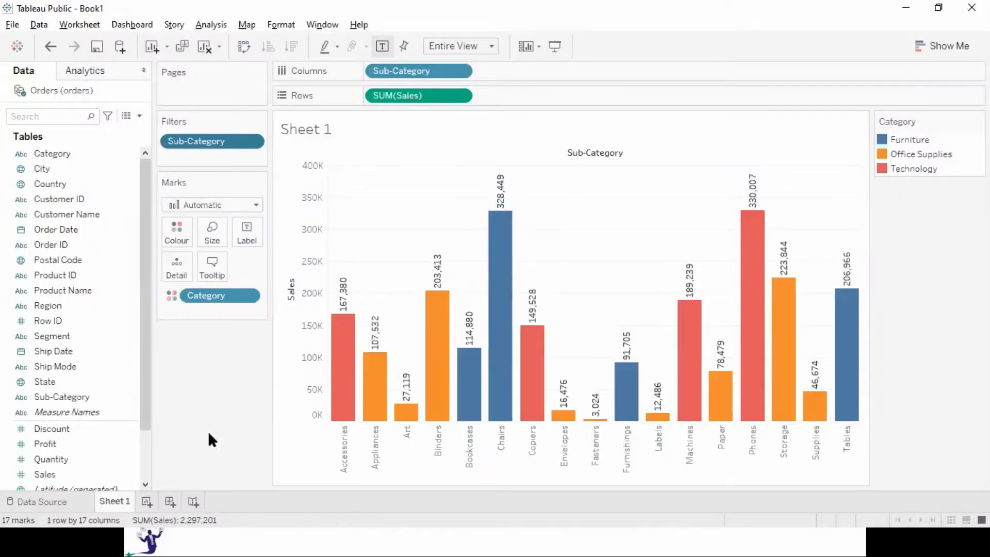
# Step: Add a new worksheet plotting sum of Sales by year of Order Date, and fit the chart to Entire View
pyautogui.click(147, 502)
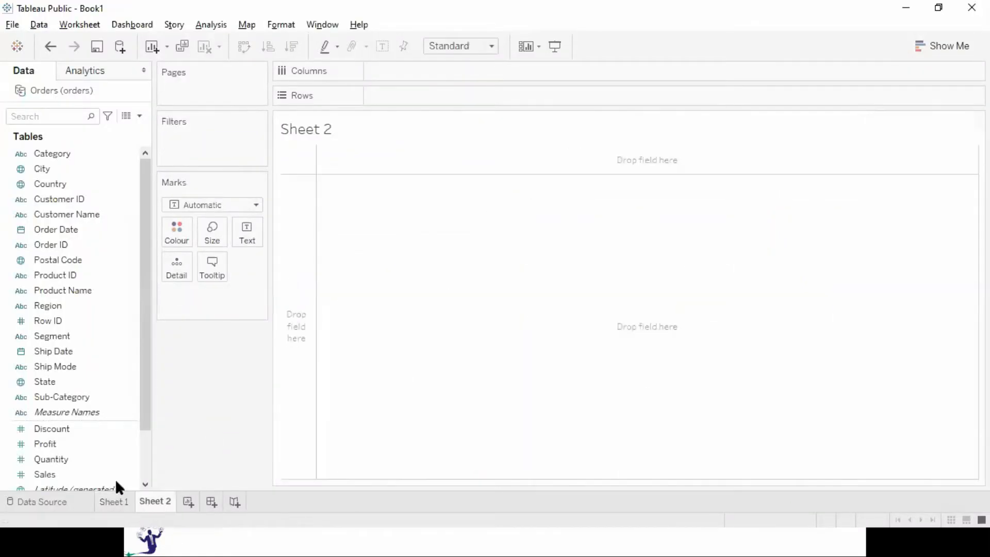
pyautogui.doubleClick(73, 474)
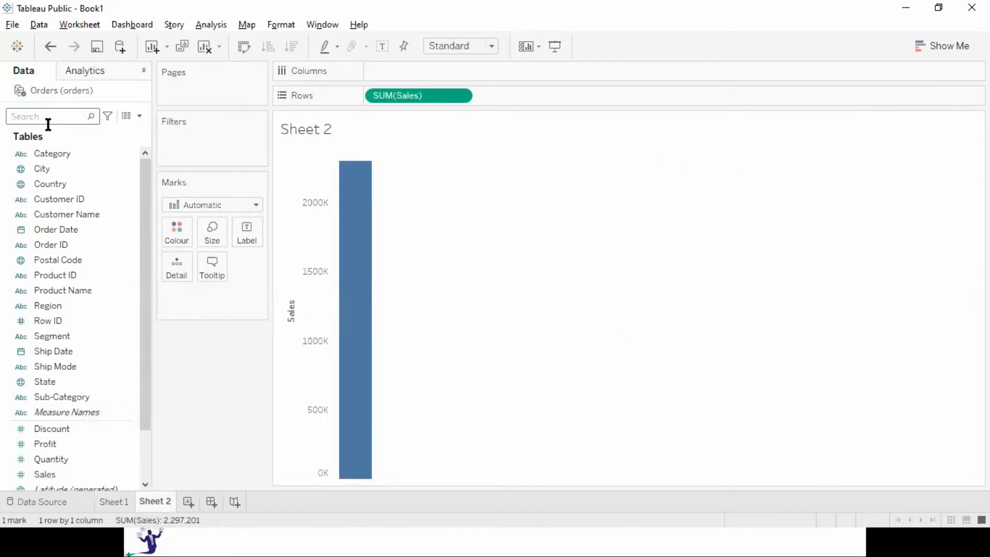
pyautogui.doubleClick(60, 230)
pyautogui.click(444, 44)
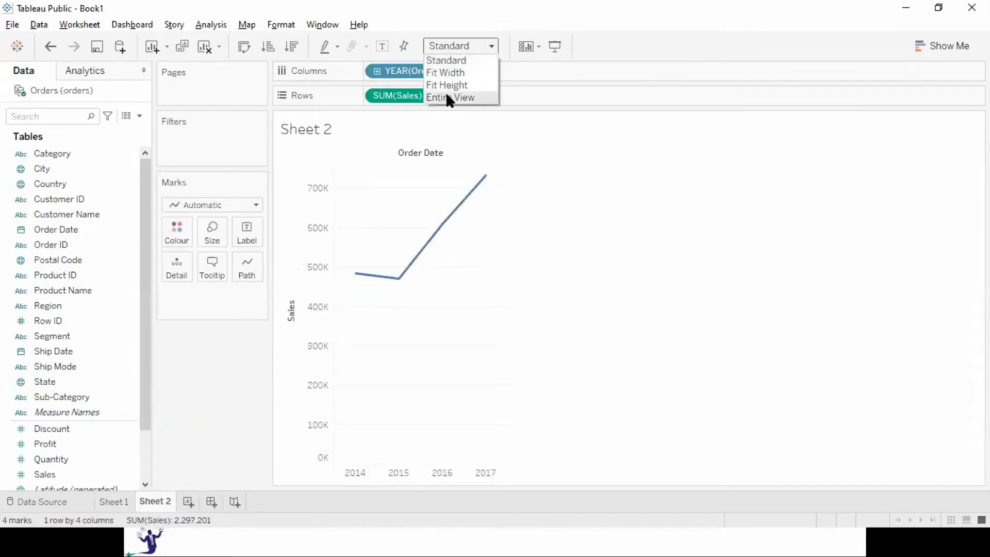
pyautogui.click(448, 96)
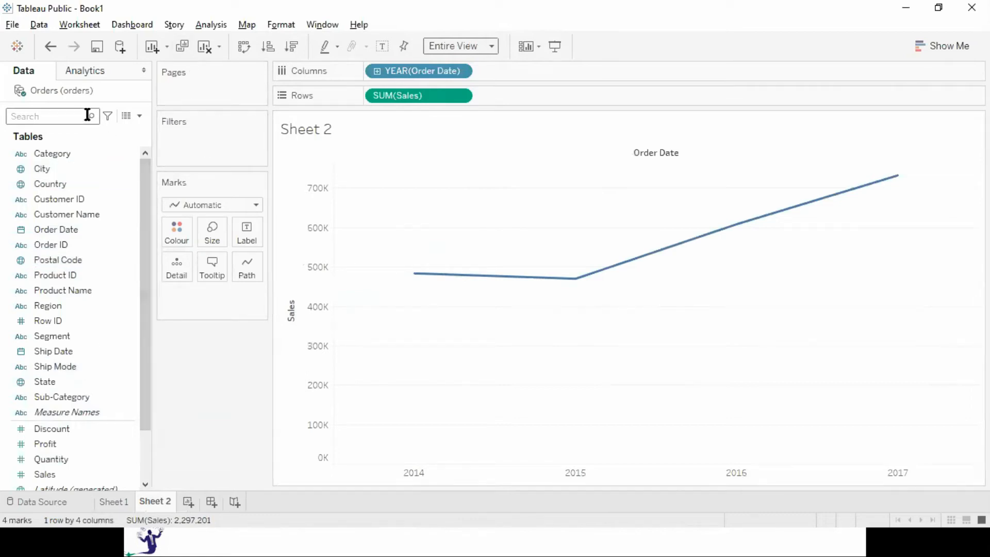
# Step: Colour the yearly sales lines by Category
pyautogui.moveTo(53, 153); pyautogui.dragTo(167, 237)
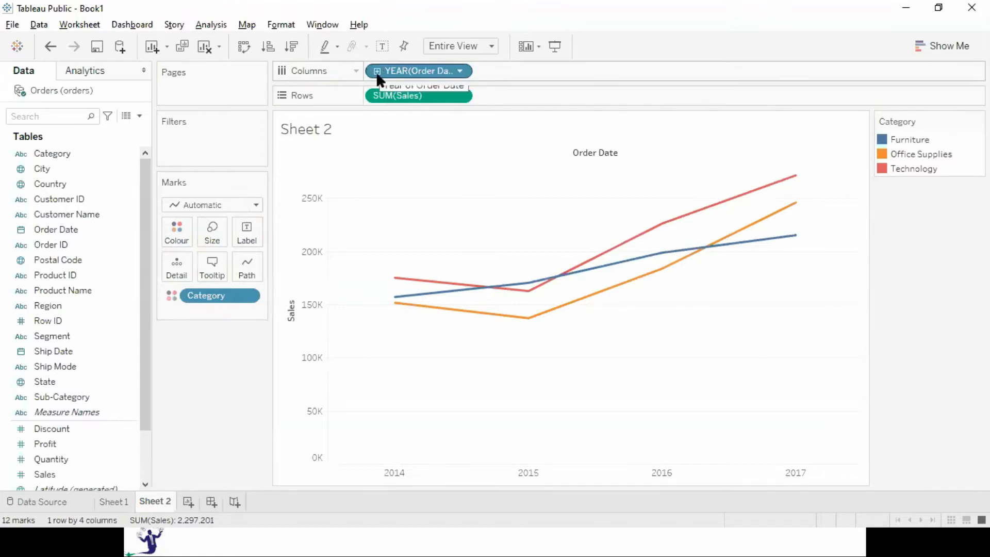
pyautogui.click(459, 71)
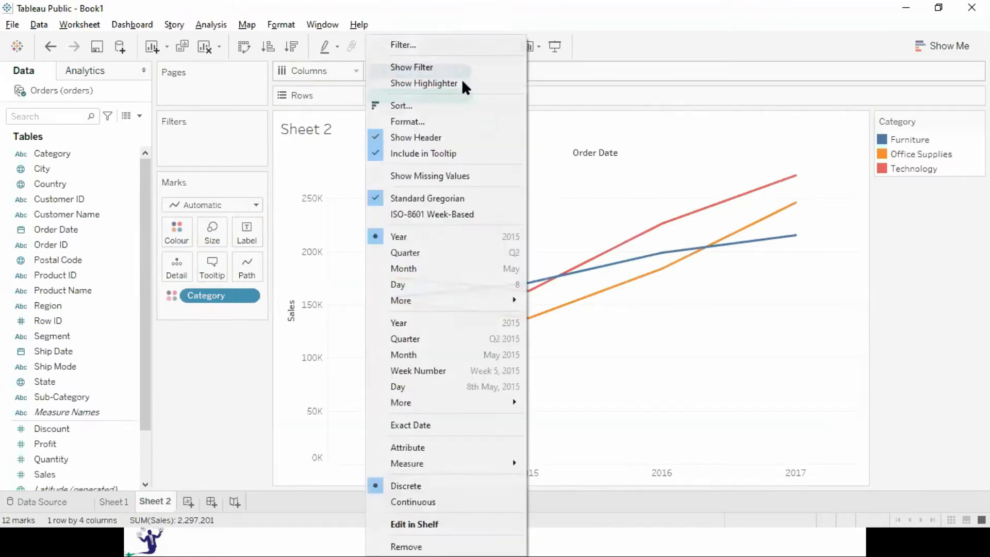
pyautogui.click(636, 167)
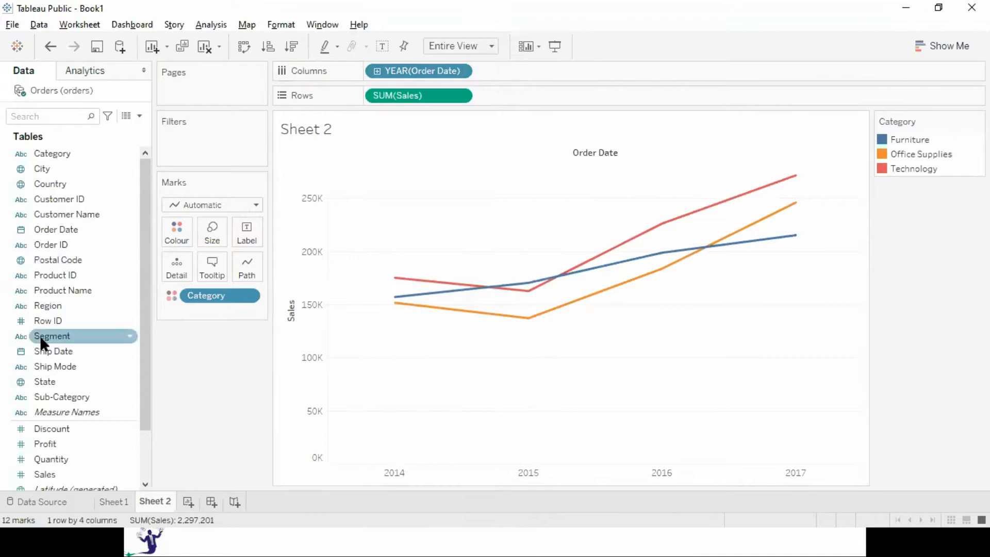
# Step: Add an Order Date range-of-dates filter, set its start to 12/22/2015 and apply it
pyautogui.moveTo(58, 231); pyautogui.dragTo(192, 150)
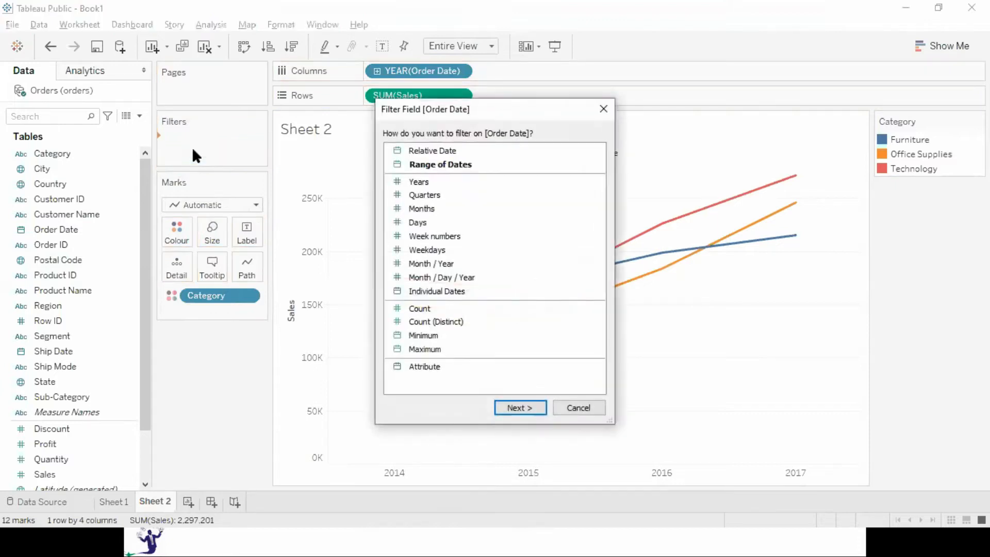
pyautogui.click(527, 408)
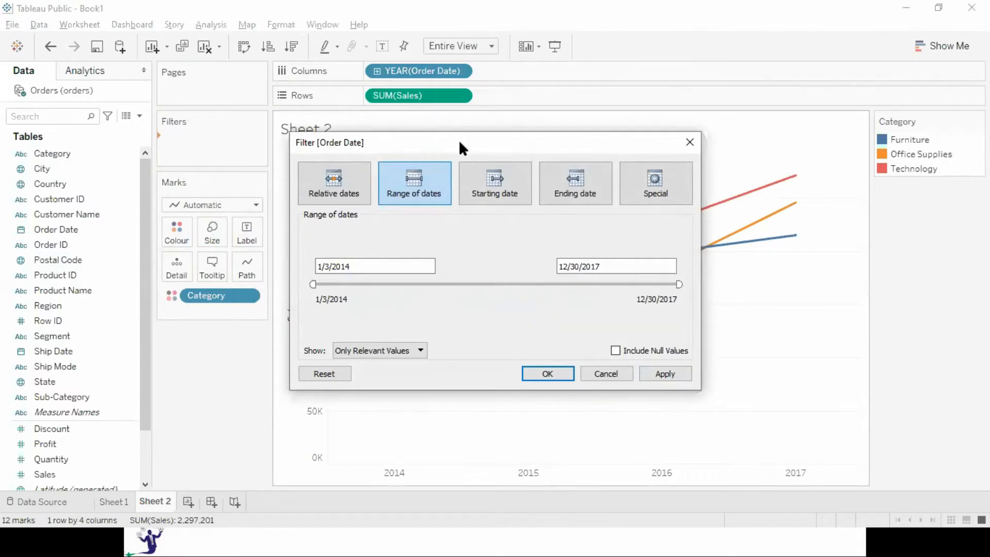
pyautogui.moveTo(459, 141); pyautogui.dragTo(206, 81)
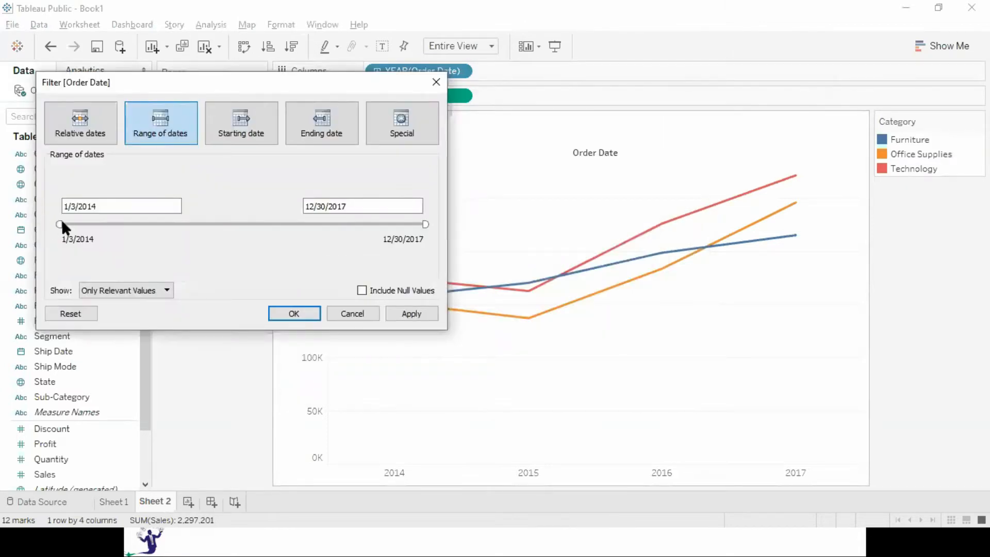
pyautogui.moveTo(61, 224); pyautogui.dragTo(237, 224)
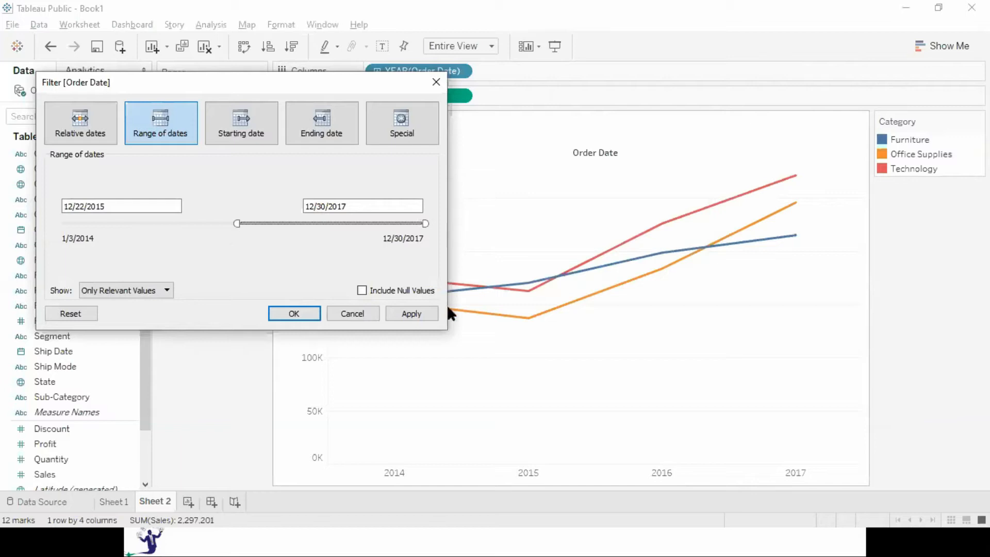
pyautogui.click(424, 313)
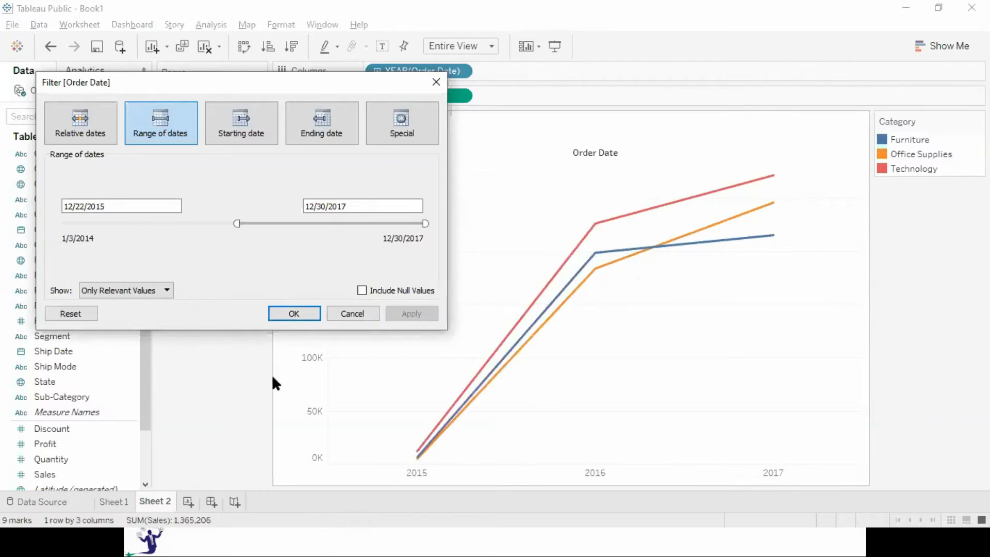
# Step: Apply the Order Date range with an end date of 1/6/2017, and again with the end date at 11/24/2017
pyautogui.moveTo(426, 224); pyautogui.dragTo(336, 223)
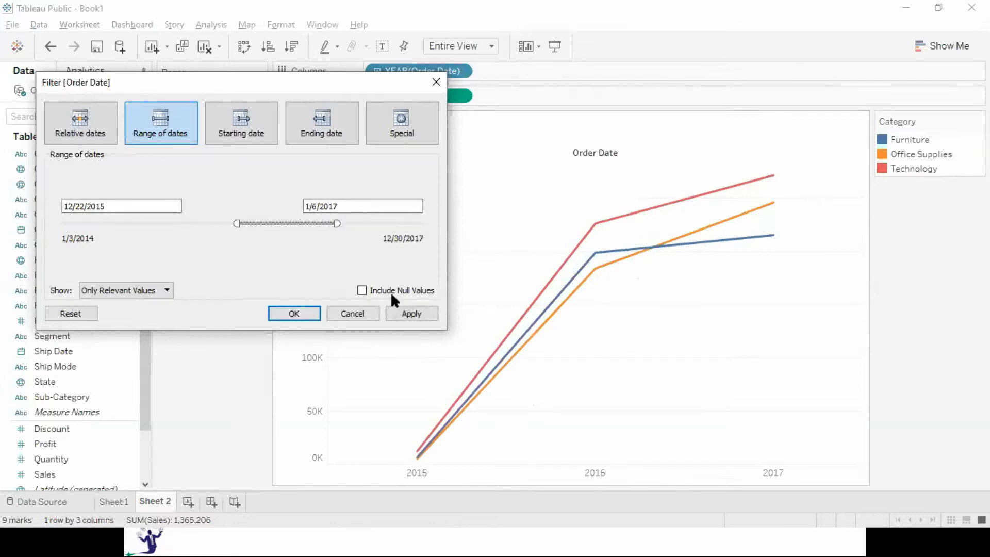
pyautogui.click(405, 311)
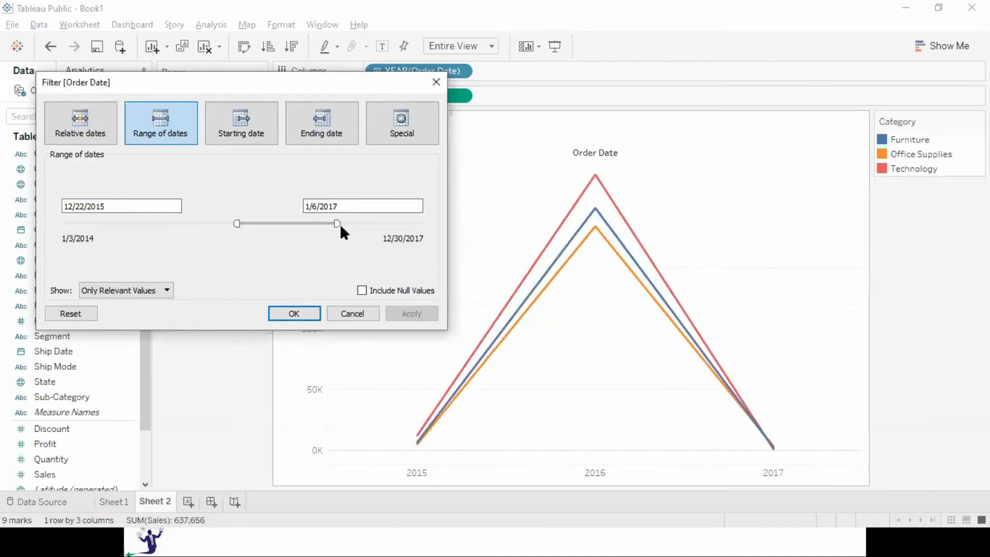
pyautogui.moveTo(336, 221); pyautogui.dragTo(416, 224)
pyautogui.click(405, 314)
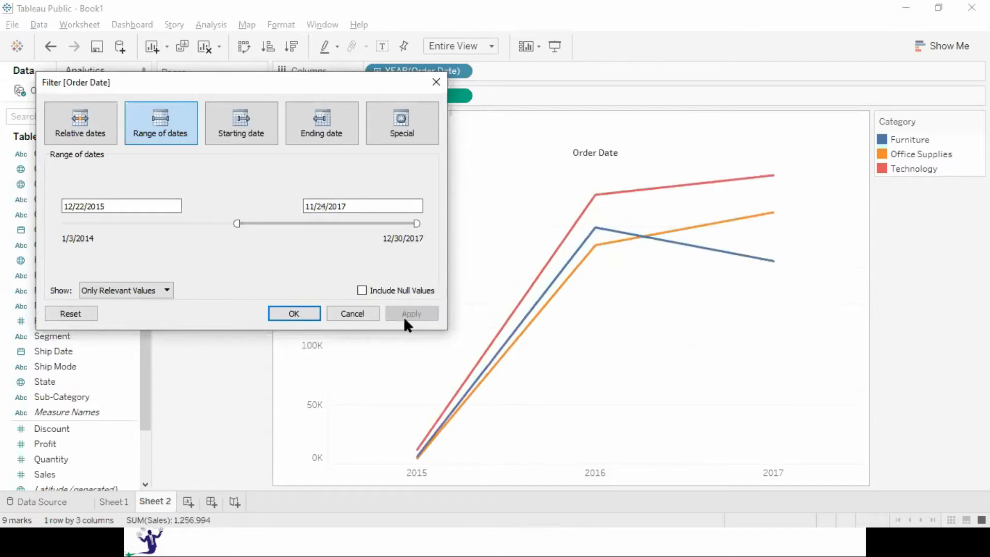
# Step: Switch the Order Date filter to a starting date of 11/27/2014 and apply it
pyautogui.click(243, 119)
pyautogui.moveTo(235, 221); pyautogui.dragTo(140, 223)
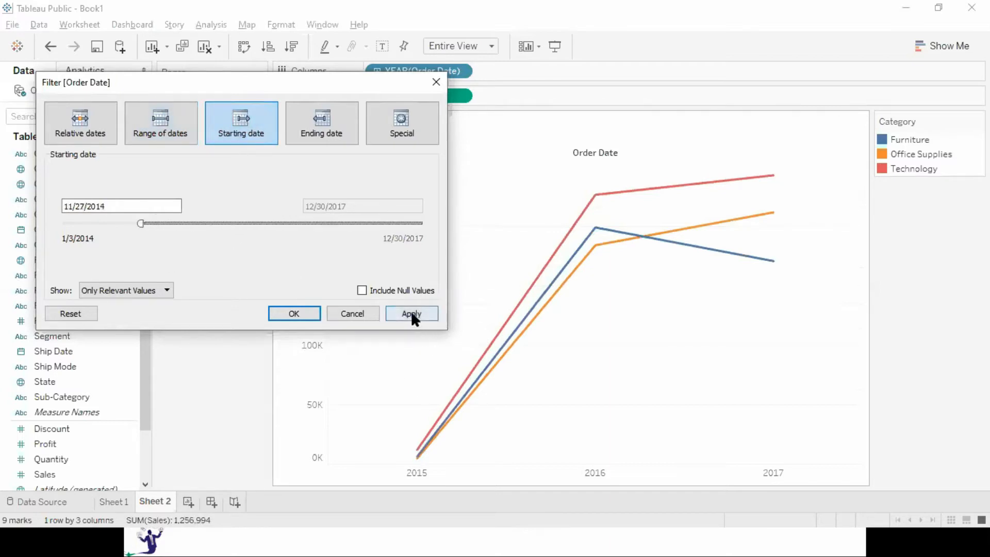
pyautogui.click(412, 316)
# Step: Switch the Order Date filter to an ending date, applying 11/14/2016 and then 9/24/2017
pyautogui.click(336, 117)
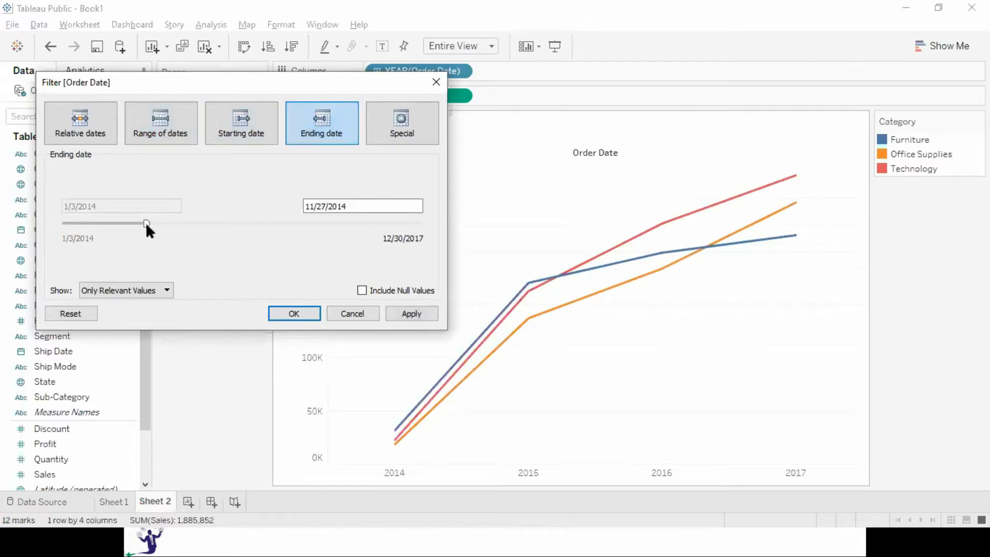
pyautogui.moveTo(147, 223); pyautogui.dragTo(324, 223)
pyautogui.click(415, 313)
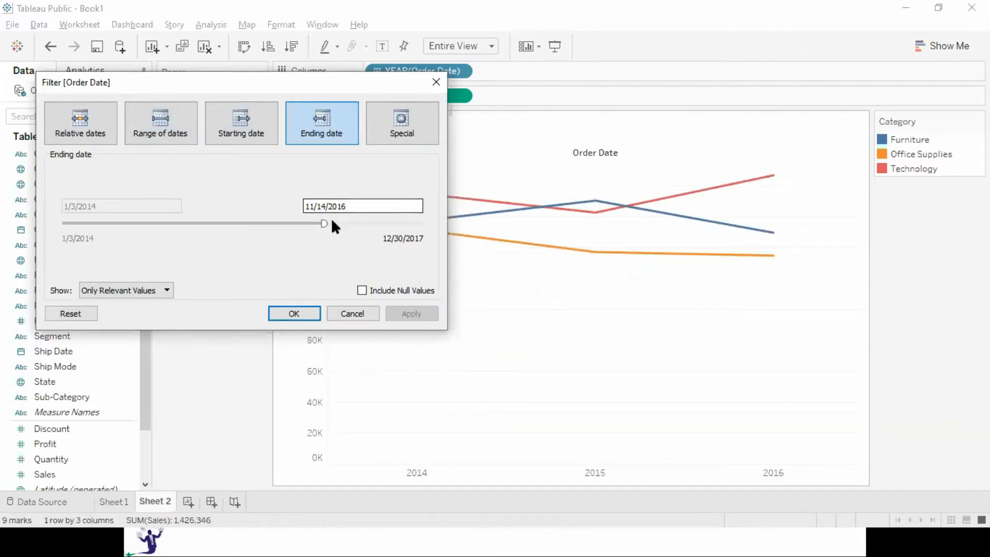
pyautogui.moveTo(350, 223); pyautogui.dragTo(401, 227)
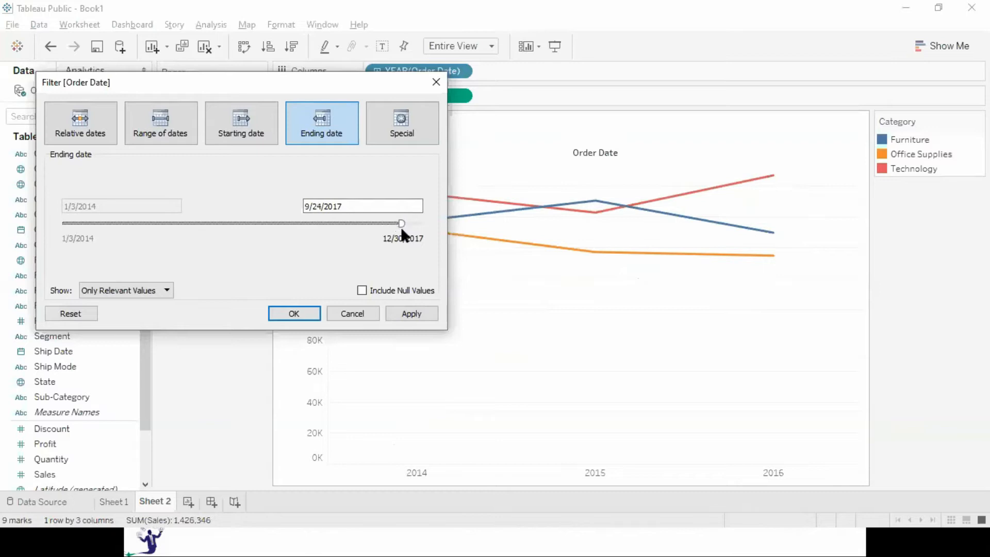
pyautogui.click(419, 314)
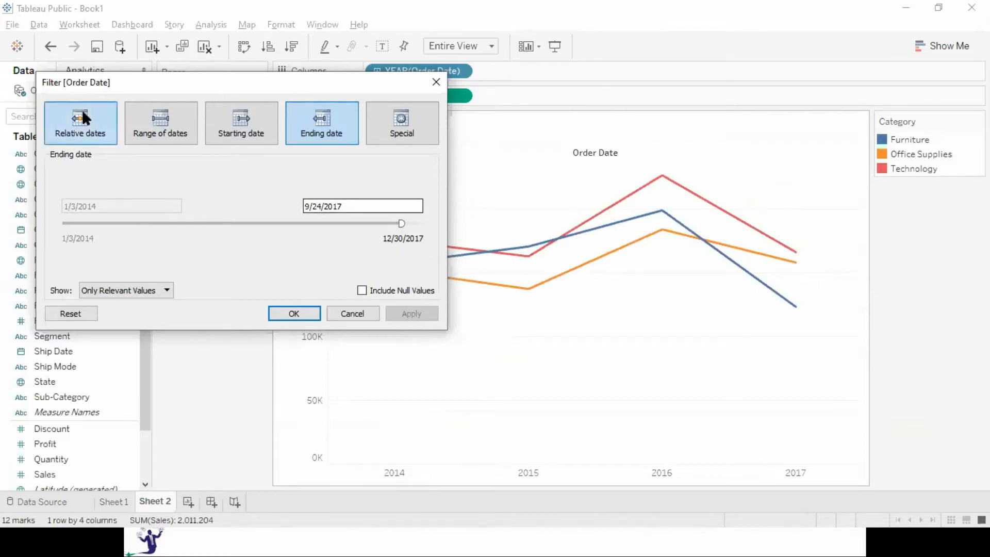
# Step: Set the Order Date filter to relative dates covering the last 6 years, apply it and close the filter
pyautogui.click(77, 129)
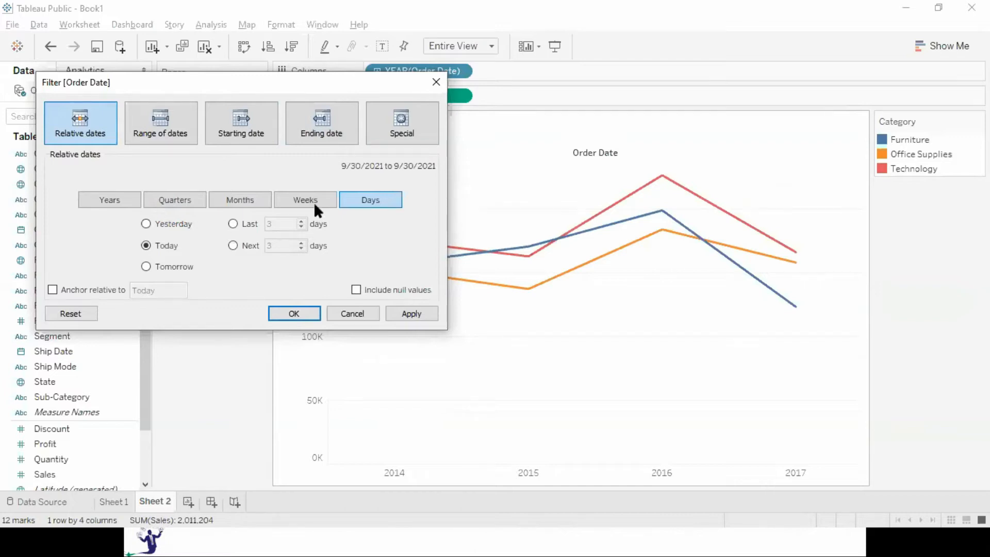
pyautogui.click(233, 223)
pyautogui.click(301, 220)
pyautogui.click(301, 221)
pyautogui.click(301, 221)
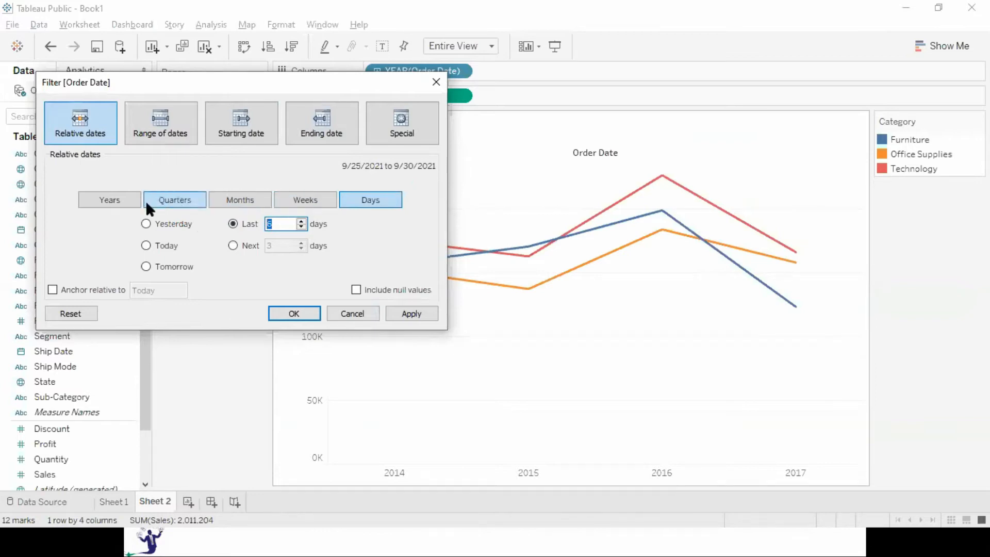
pyautogui.click(119, 202)
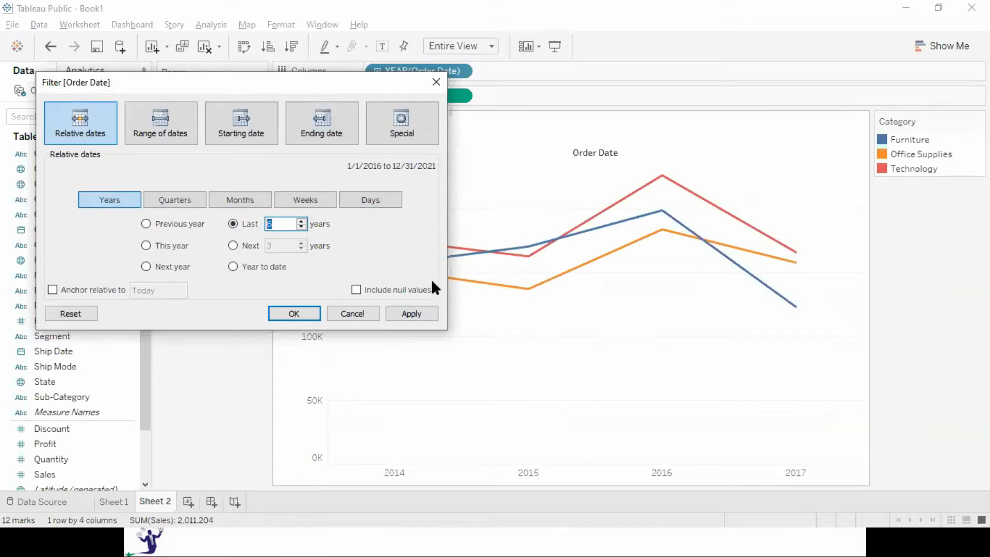
pyautogui.click(419, 307)
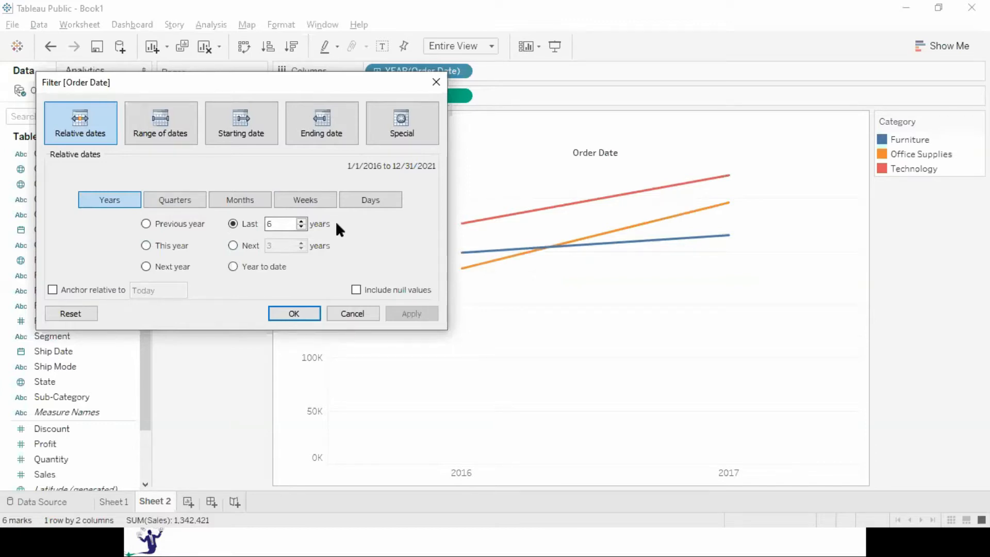
pyautogui.click(436, 83)
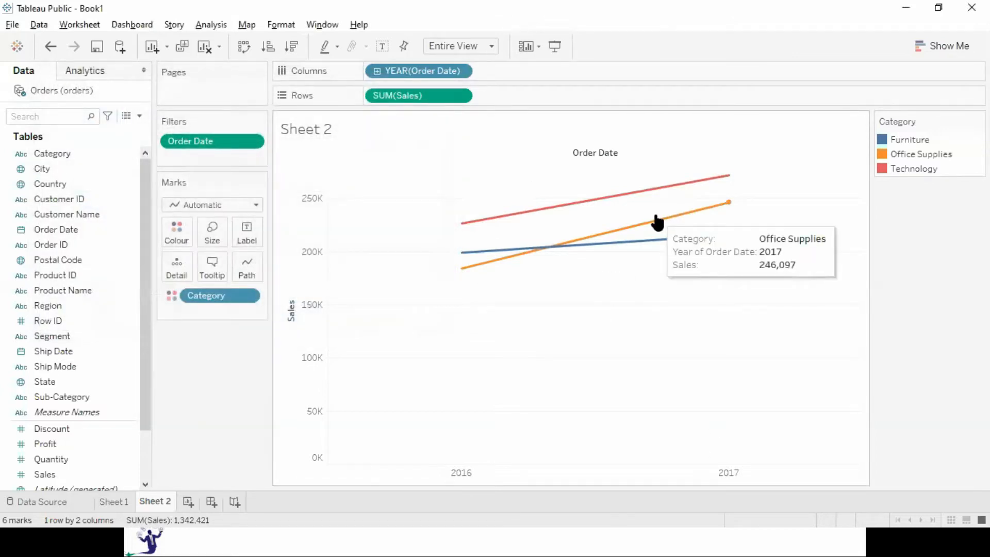
pyautogui.hotkey('alt', 'Tab')
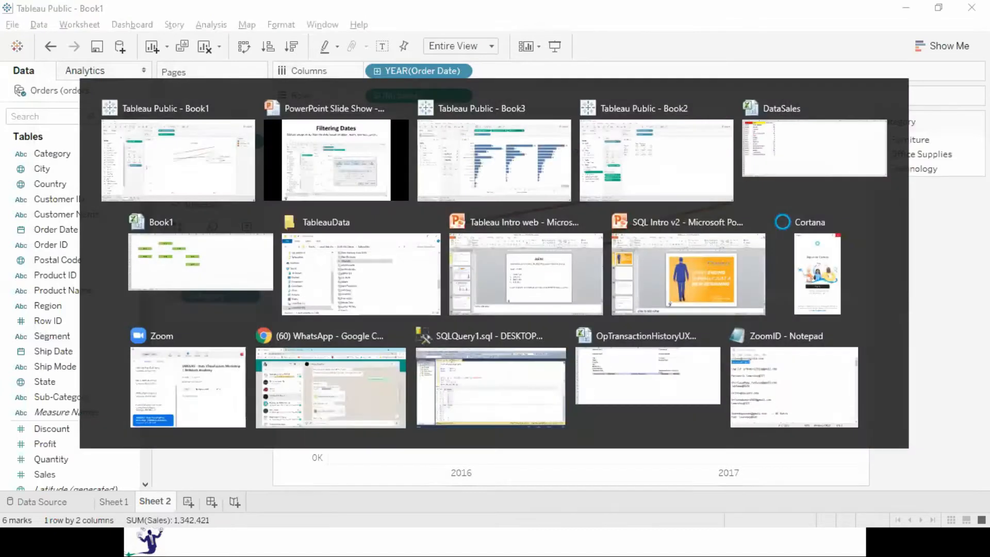
pyautogui.hotkey('alt', 'Tab')
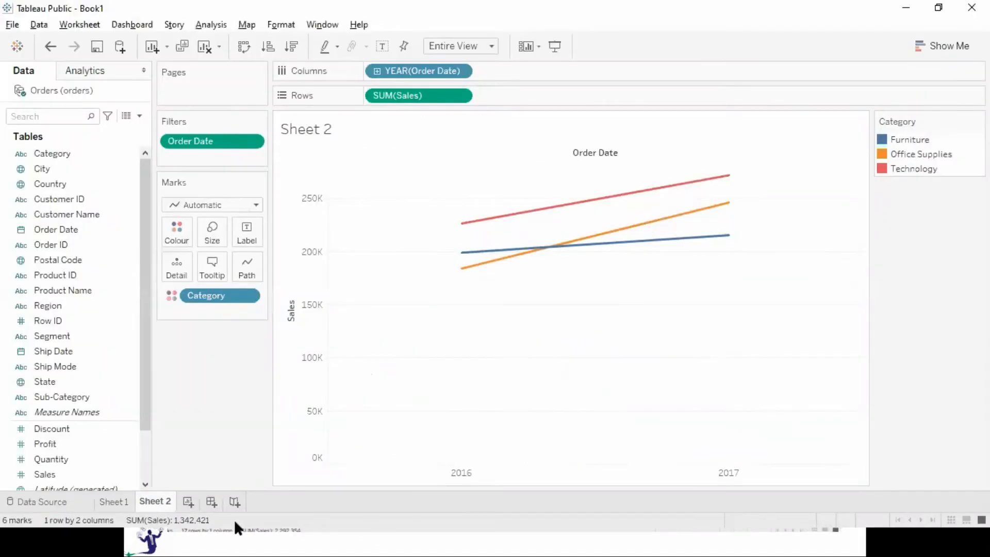
# Step: Add a new worksheet and build a bar chart of Sales by Sub-Category
pyautogui.click(185, 503)
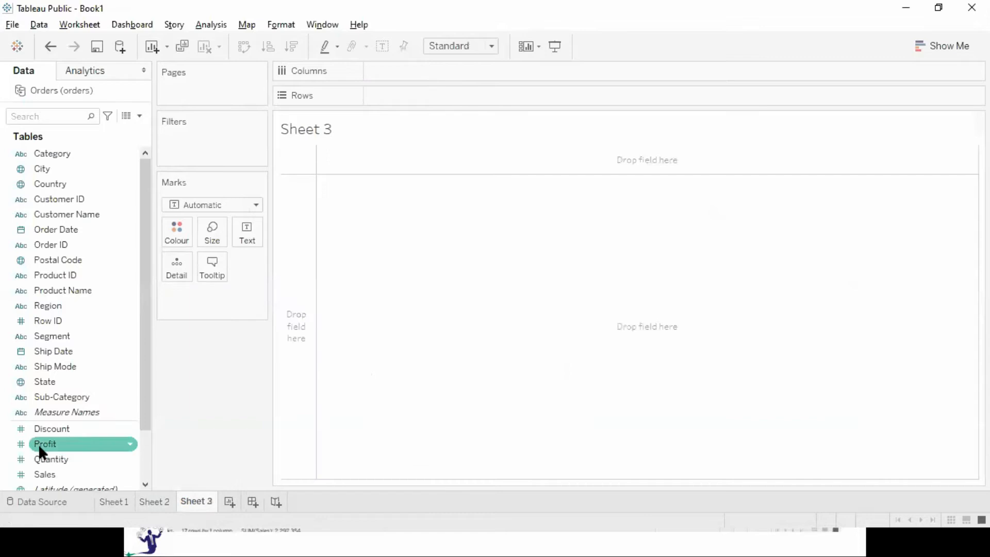
pyautogui.doubleClick(48, 479)
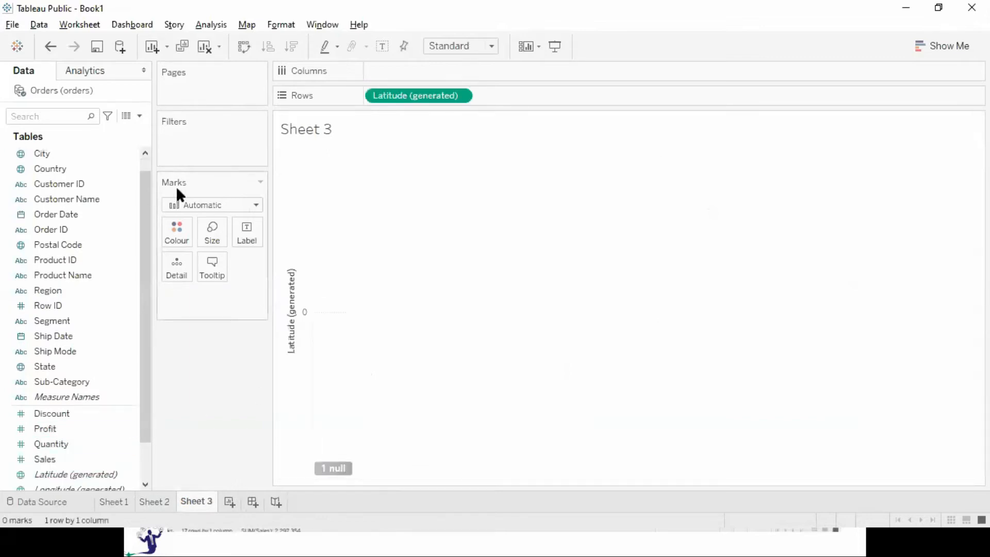
pyautogui.click(204, 47)
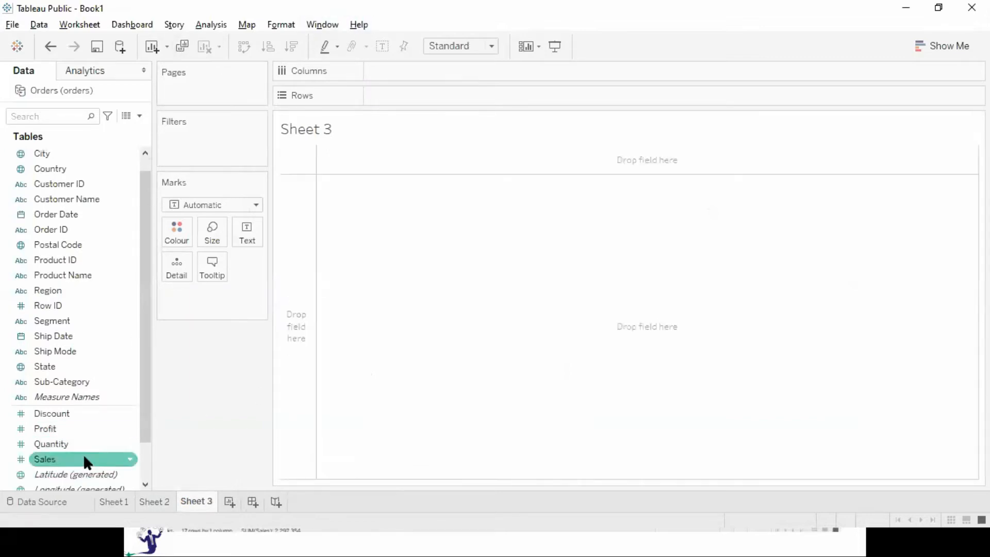
pyautogui.doubleClick(52, 460)
pyautogui.doubleClick(77, 381)
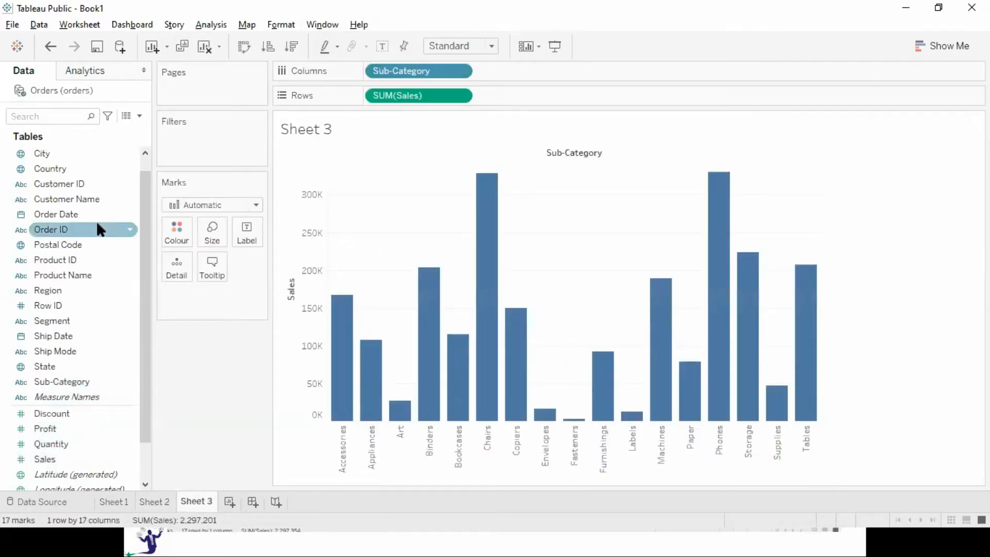
# Step: Colour the bars by Category and show the sales values as mark labels
pyautogui.click(145, 155)
pyautogui.moveTo(73, 153); pyautogui.dragTo(181, 227)
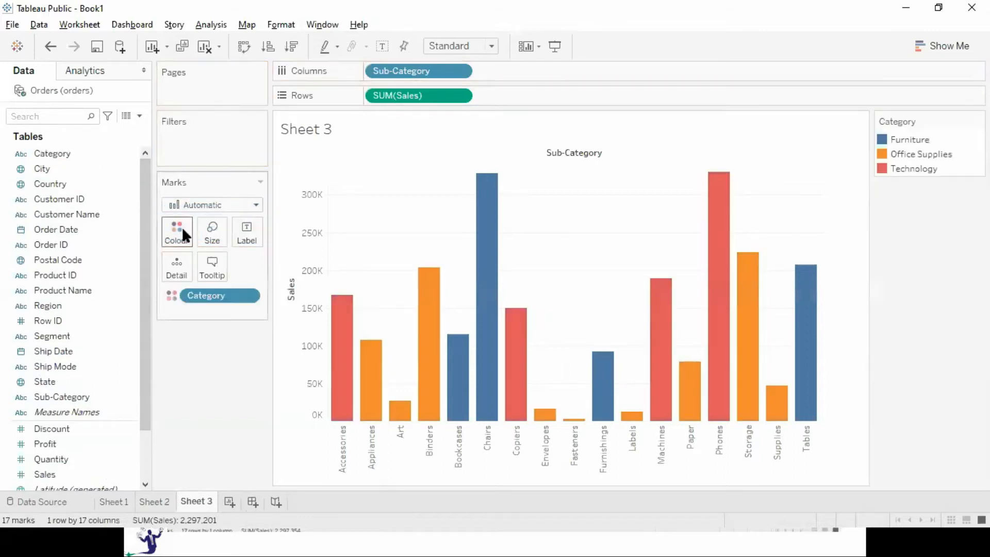
pyautogui.click(380, 50)
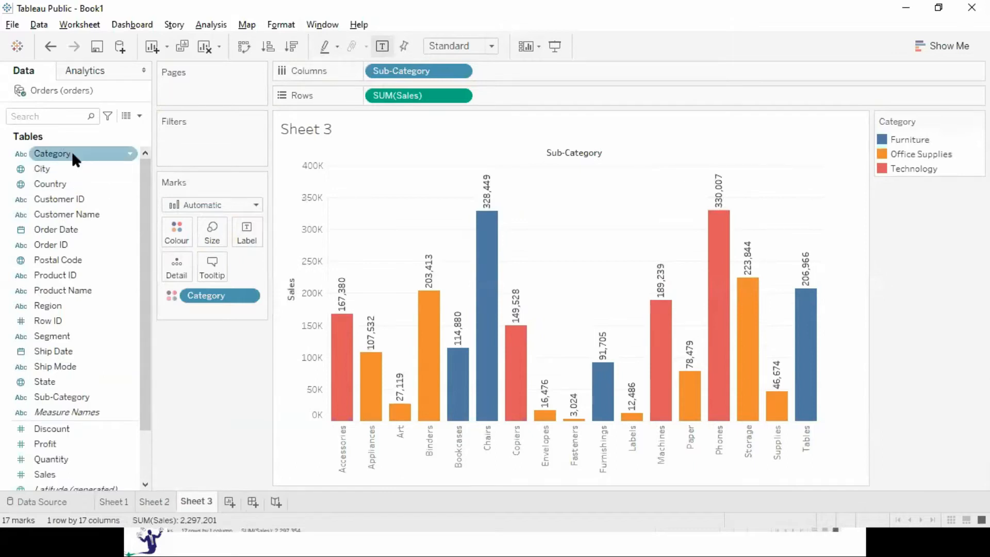
# Step: Show the Category filter and test it in presentation mode by excluding Office Supplies and Technology before reselecting all categories
pyautogui.click(127, 152)
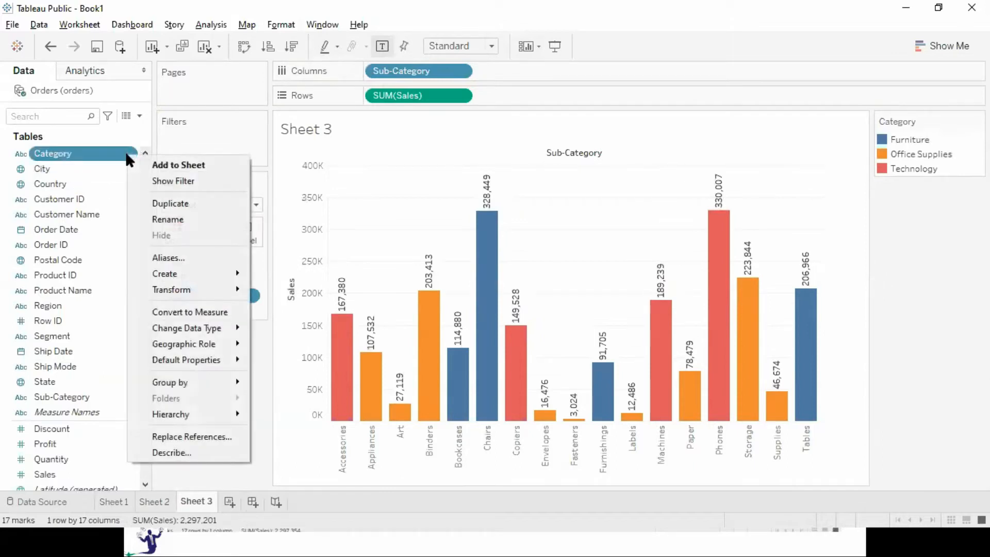
pyautogui.click(187, 180)
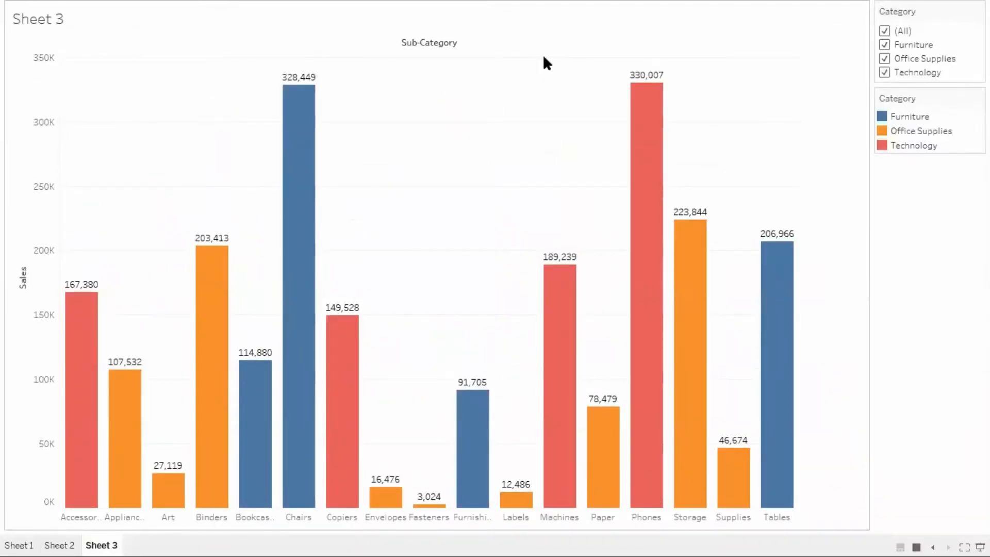
pyautogui.click(885, 58)
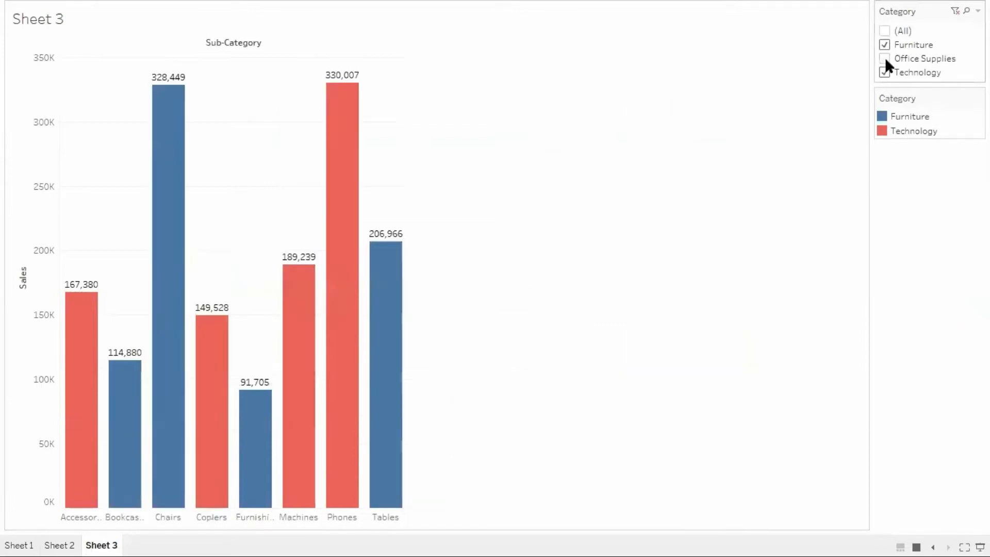
pyautogui.click(885, 71)
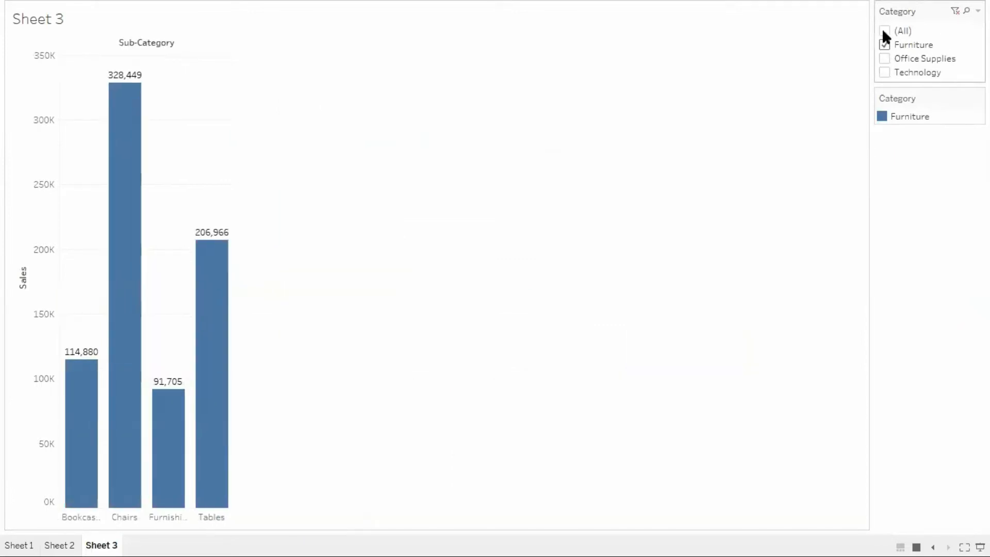
pyautogui.click(884, 31)
pyautogui.press('Escape')
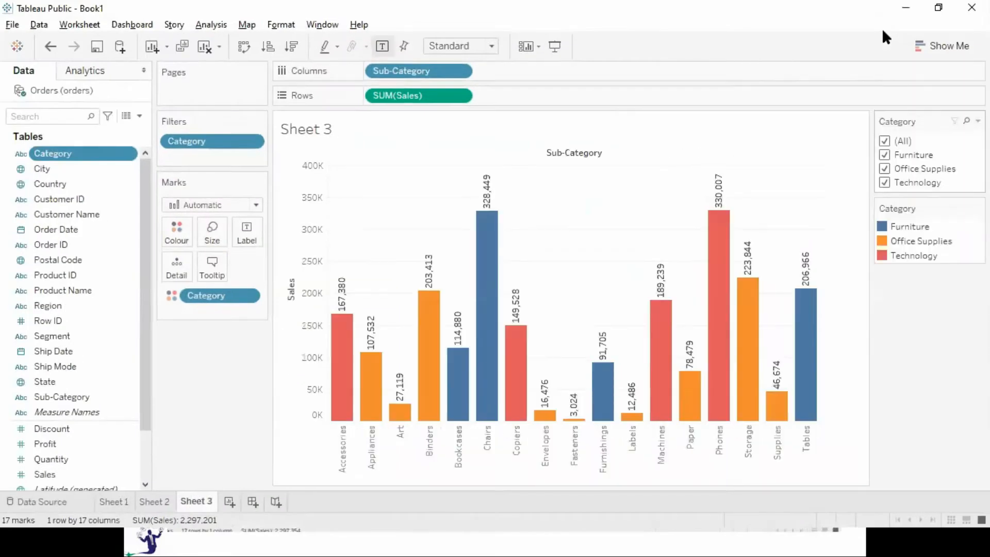
# Step: Fit the Sub-Category chart to the entire view and display it in presentation mode
pyautogui.click(463, 45)
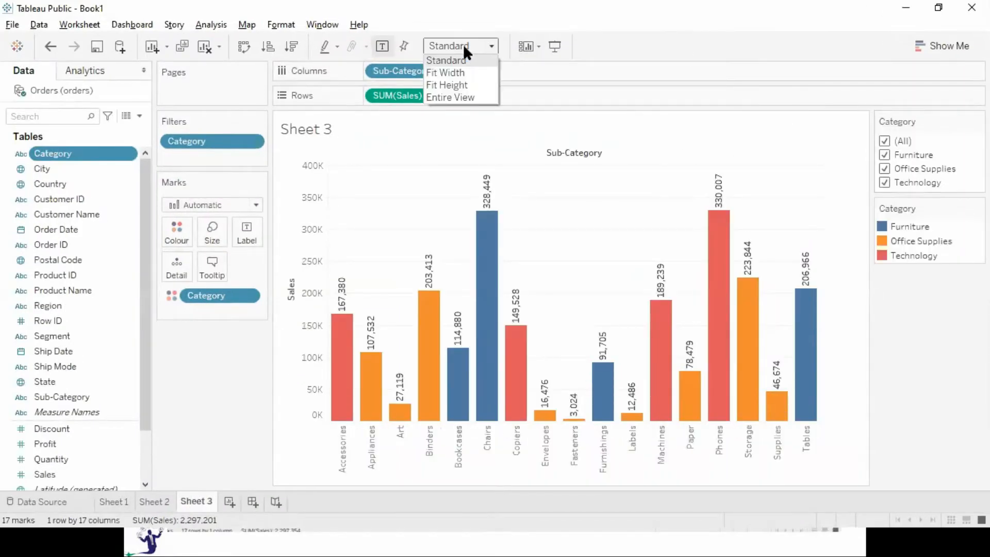
pyautogui.click(447, 98)
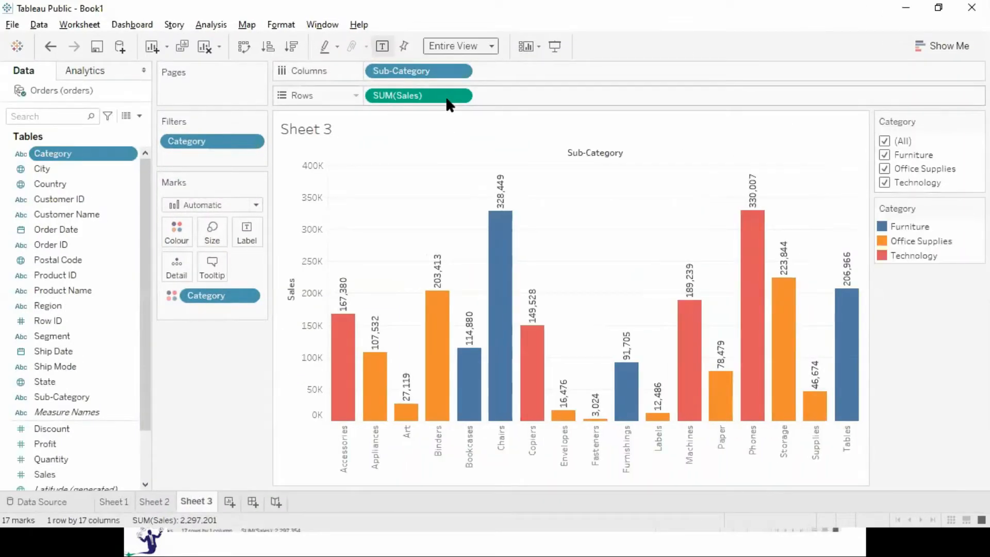
pyautogui.press('F7')
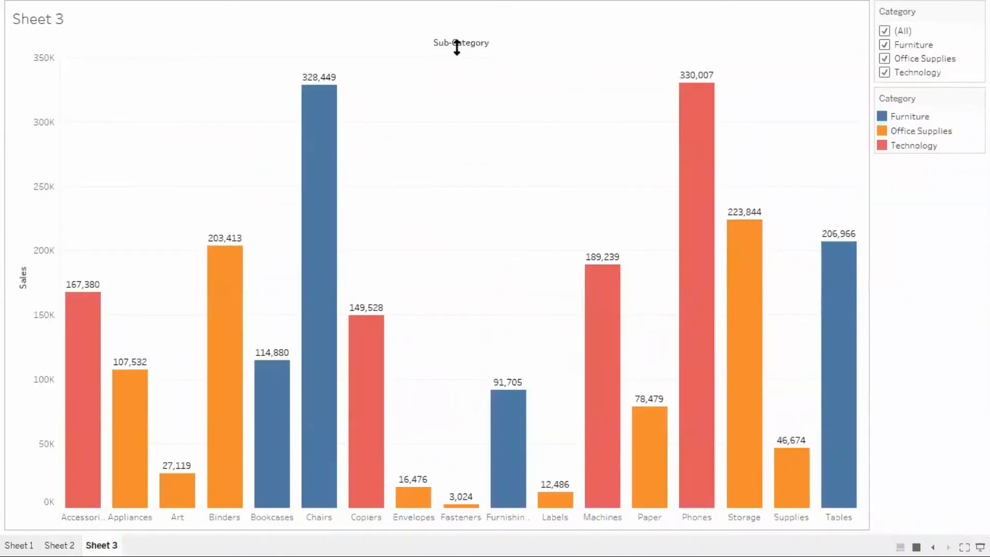
# Step: Filter out Furniture and Office Supplies in presentation mode, reselect all categories and leave the presentation
pyautogui.click(884, 44)
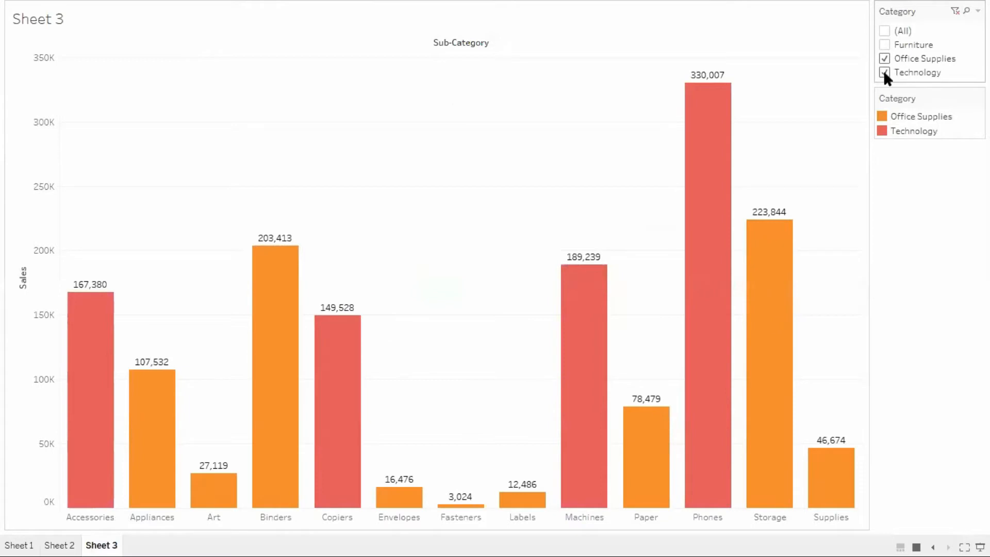
pyautogui.click(883, 59)
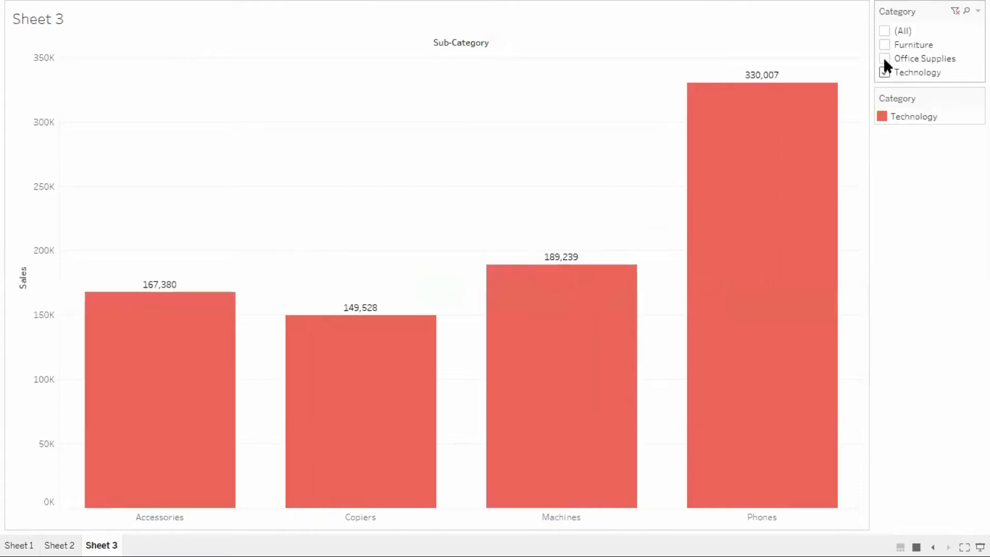
pyautogui.click(883, 58)
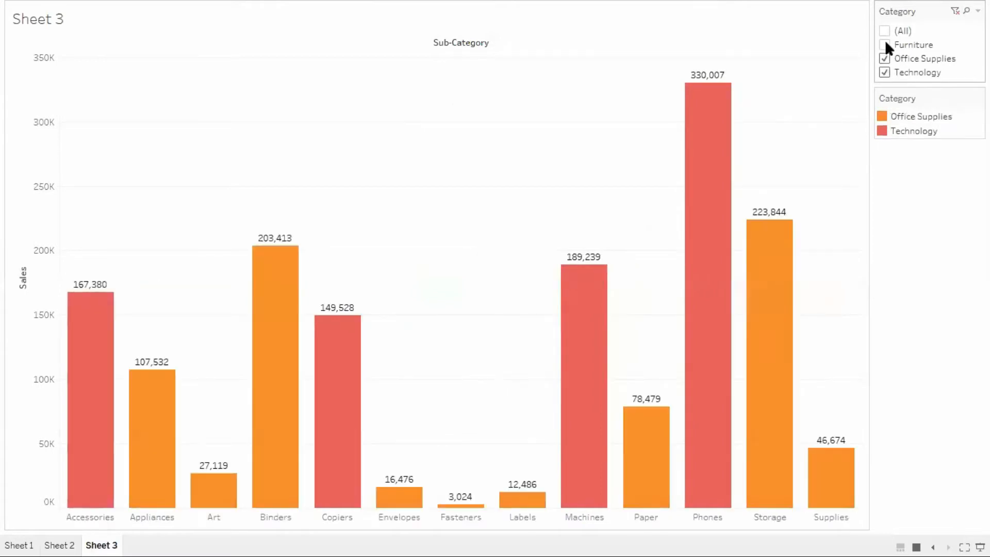
pyautogui.click(883, 29)
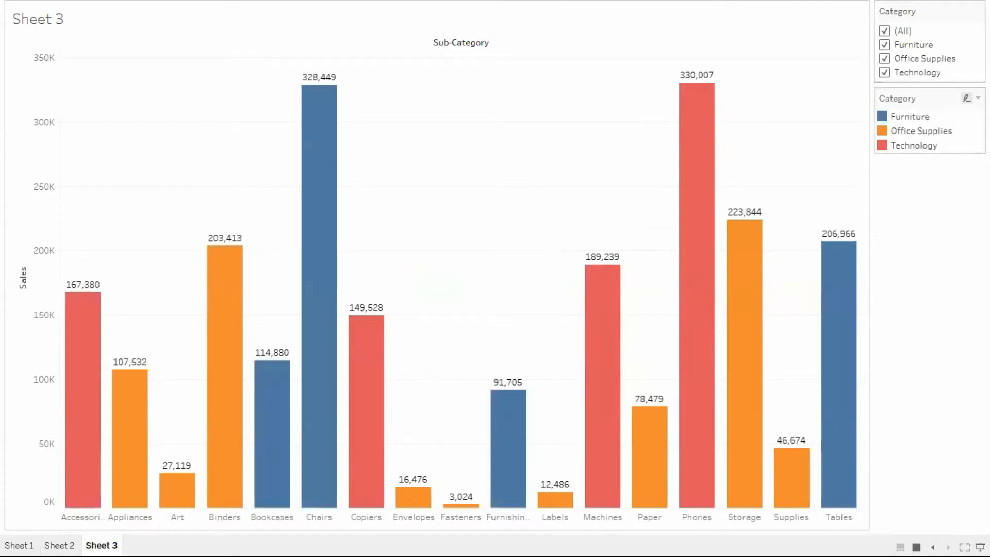
pyautogui.press('Escape')
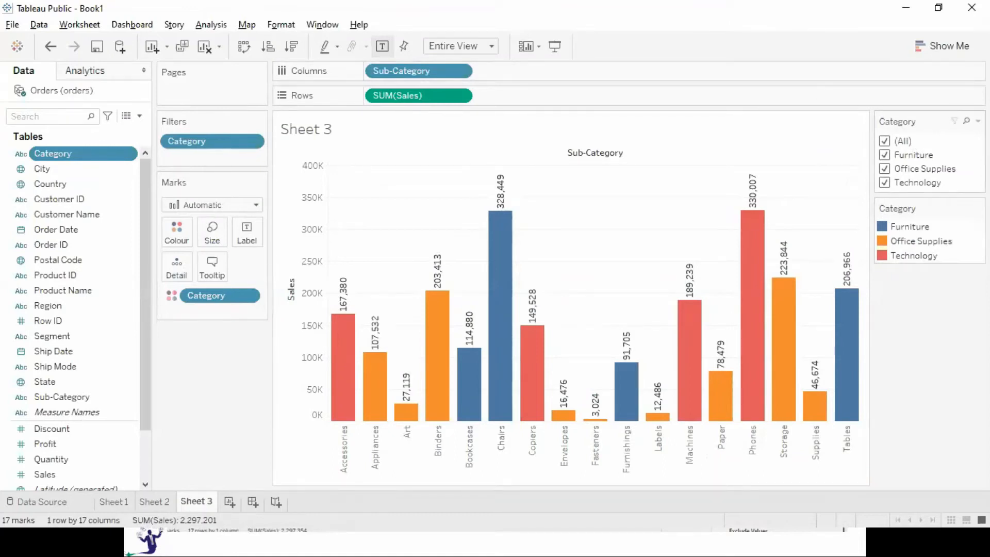
# Step: Change the Category filter to Single Value (list) and try Furniture and Office Supplies before reselecting all
pyautogui.click(977, 121)
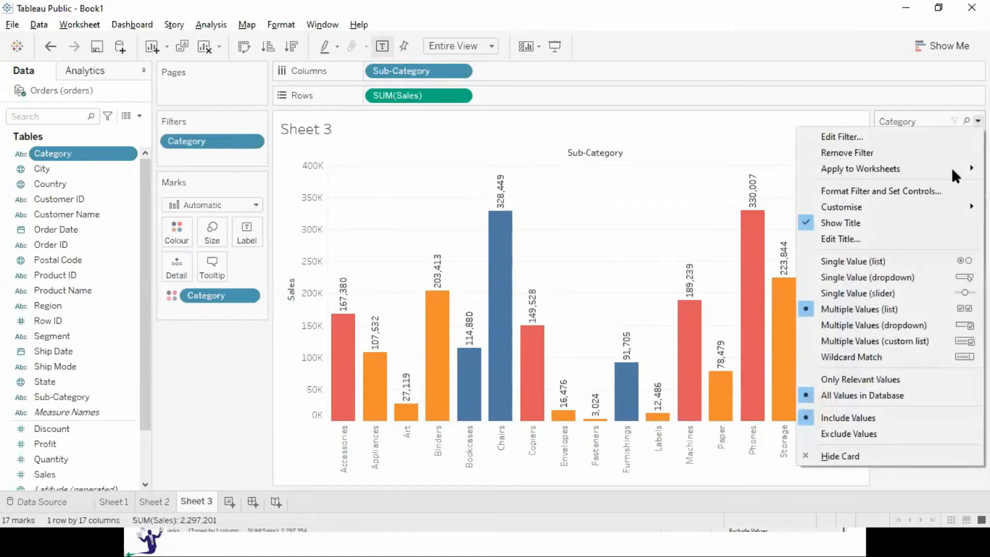
pyautogui.click(914, 261)
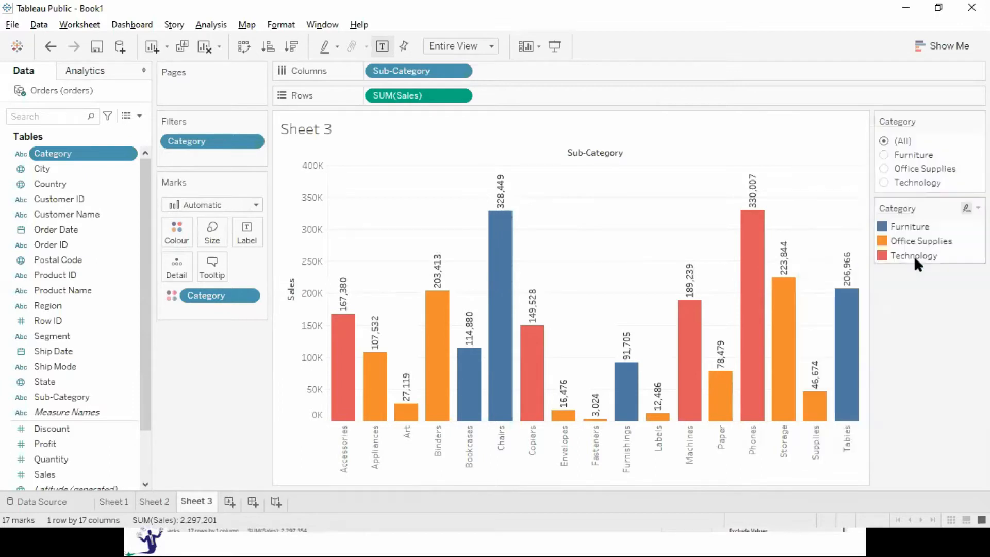
pyautogui.click(886, 154)
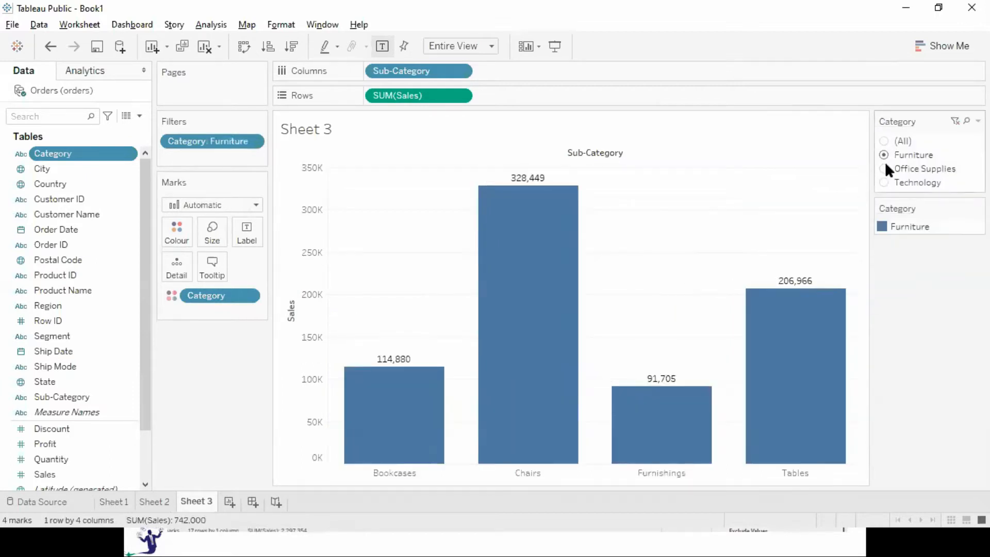
pyautogui.click(884, 169)
pyautogui.click(883, 140)
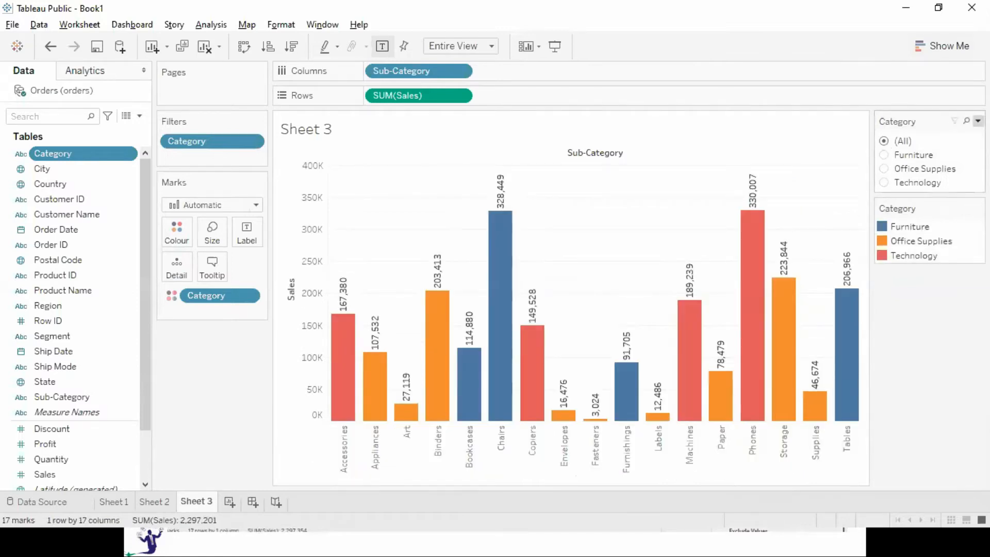
# Step: Change the Category filter to Single Value (dropdown) and try Office Supplies before reselecting all
pyautogui.click(978, 120)
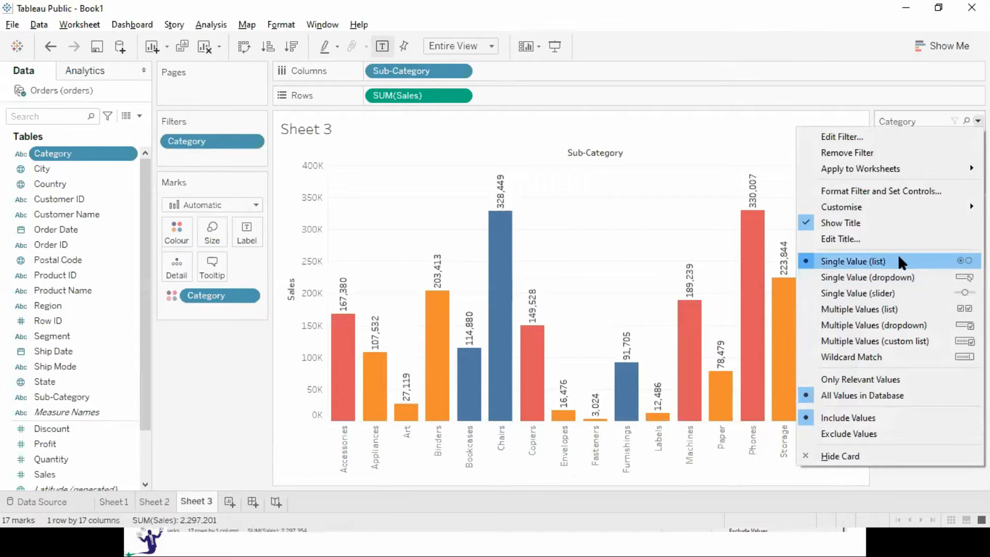
pyautogui.click(896, 277)
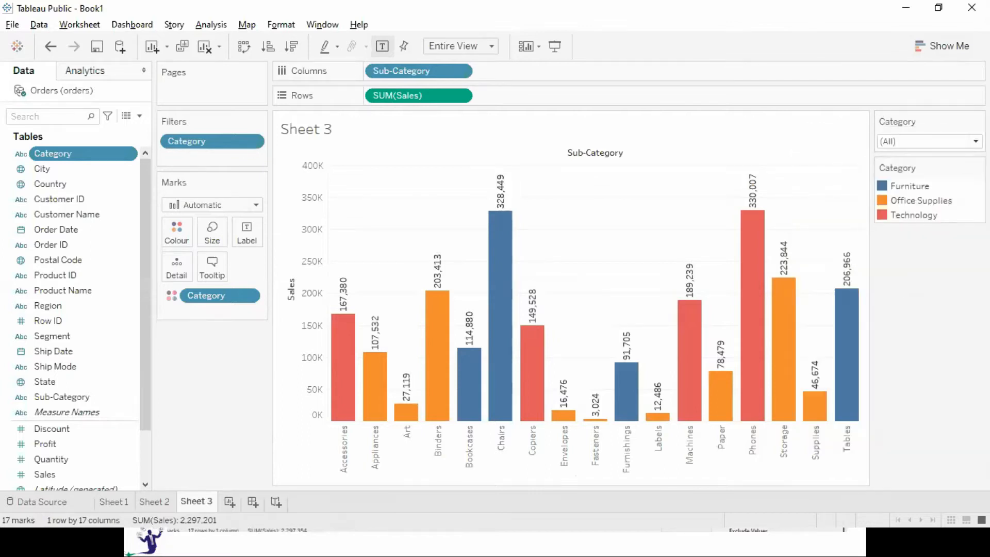
pyautogui.click(918, 141)
pyautogui.click(892, 187)
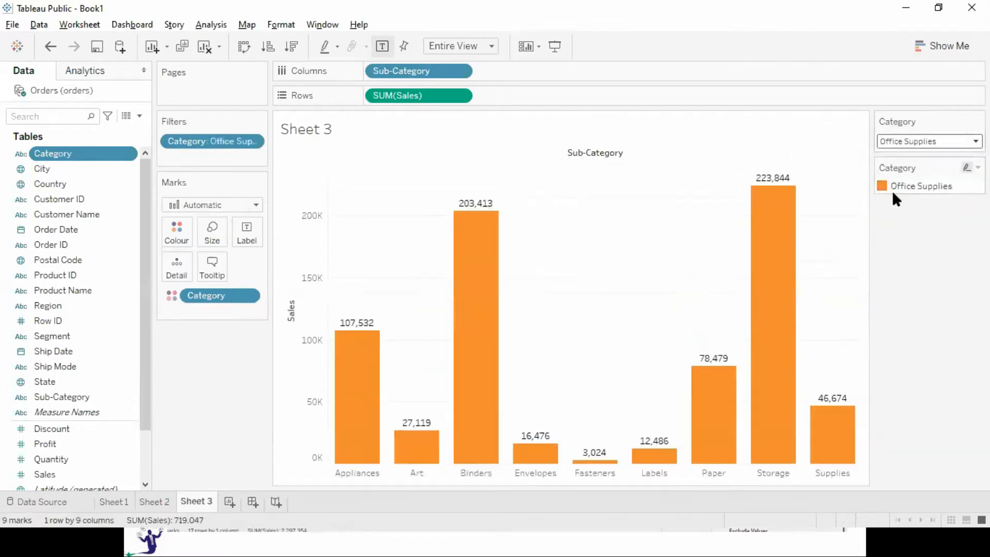
pyautogui.click(903, 141)
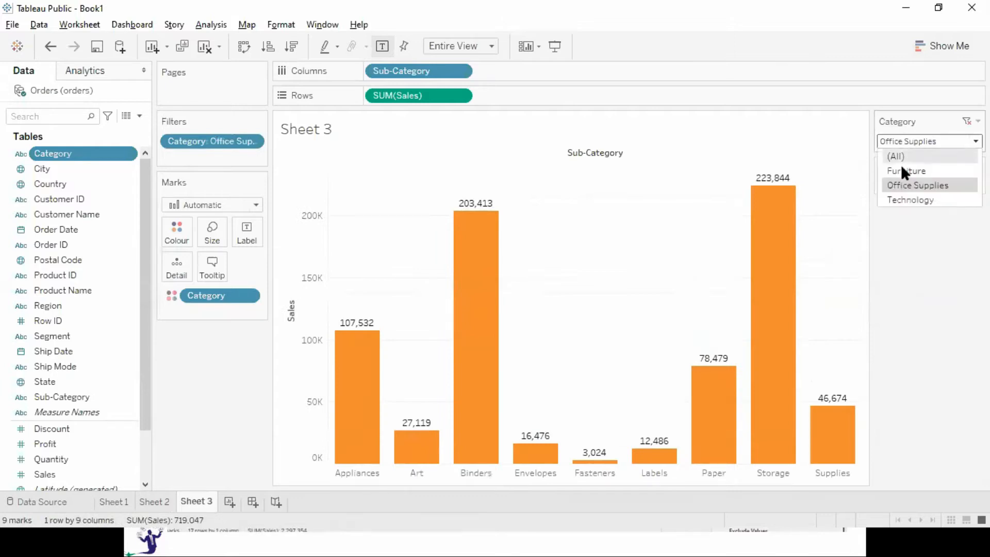
pyautogui.click(898, 156)
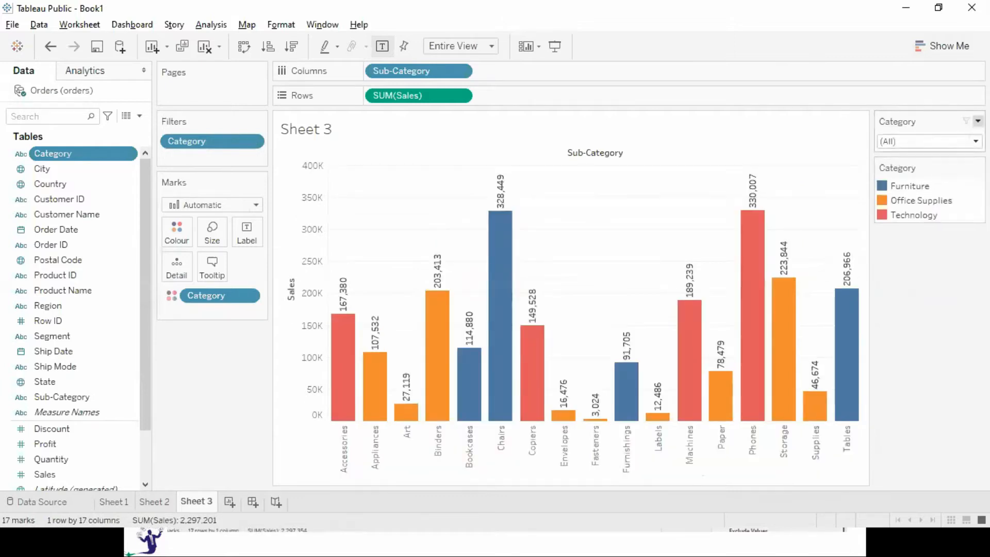
# Step: Change the Category filter to Single Value (slider) and step through Furniture, Office Supplies and Technology, returning to all
pyautogui.click(978, 121)
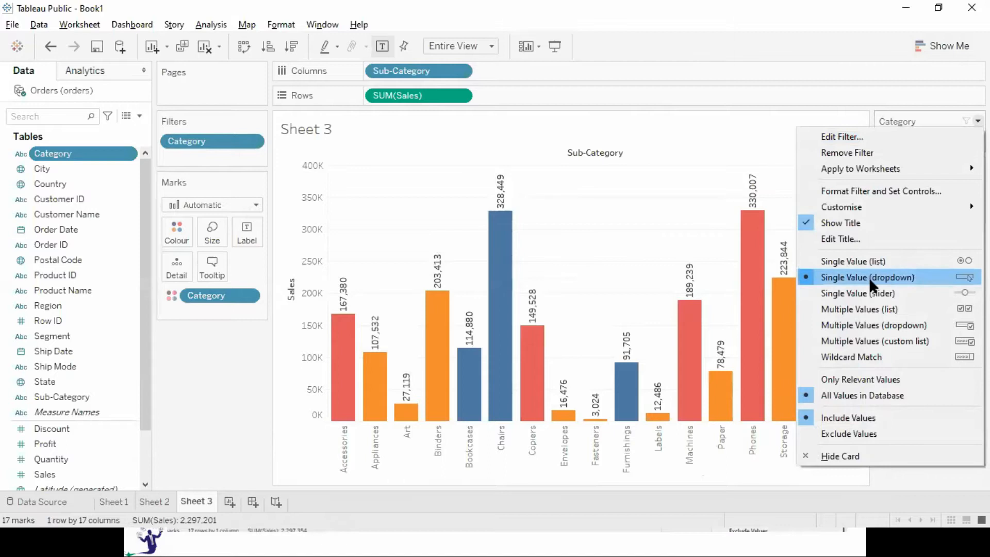
pyautogui.click(874, 292)
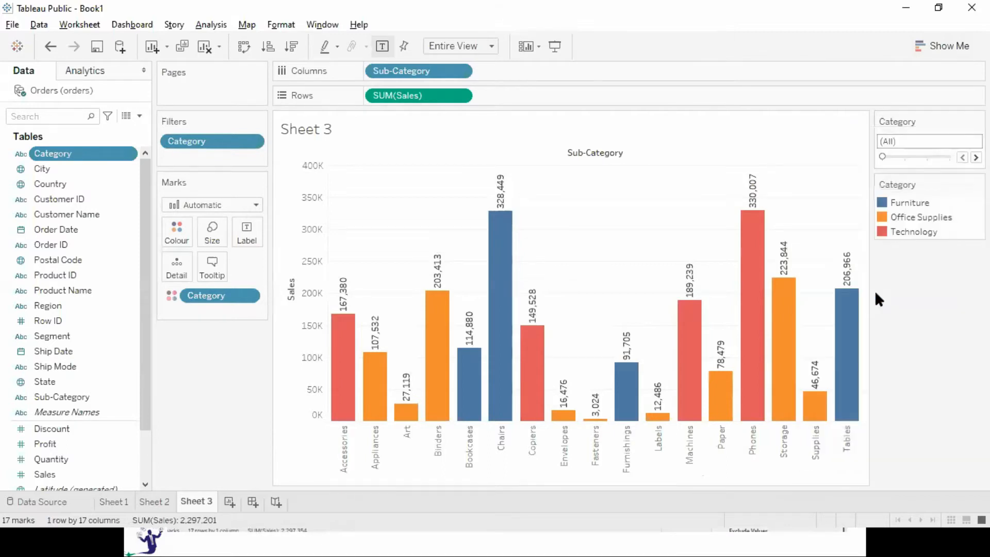
pyautogui.click(976, 157)
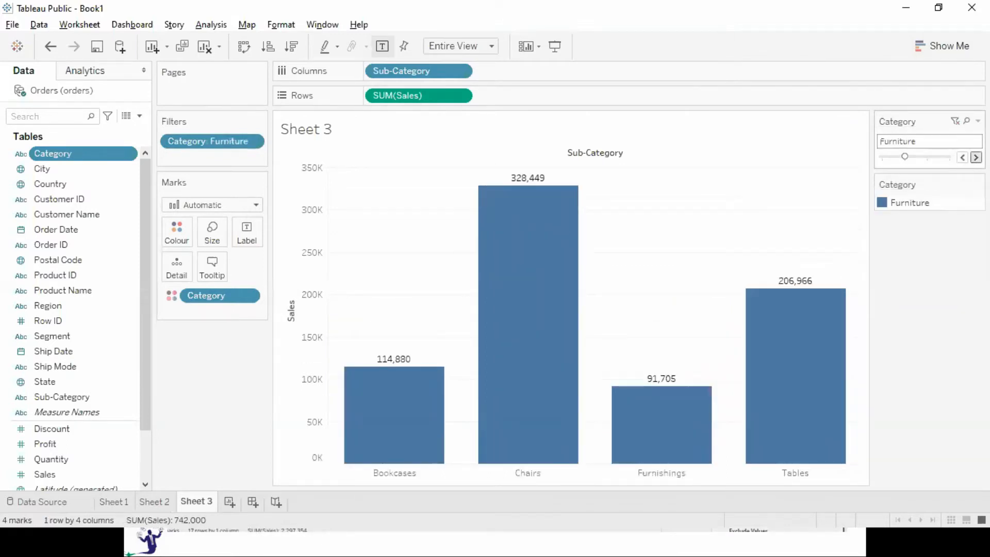
pyautogui.click(976, 157)
pyautogui.click(976, 158)
pyautogui.click(963, 157)
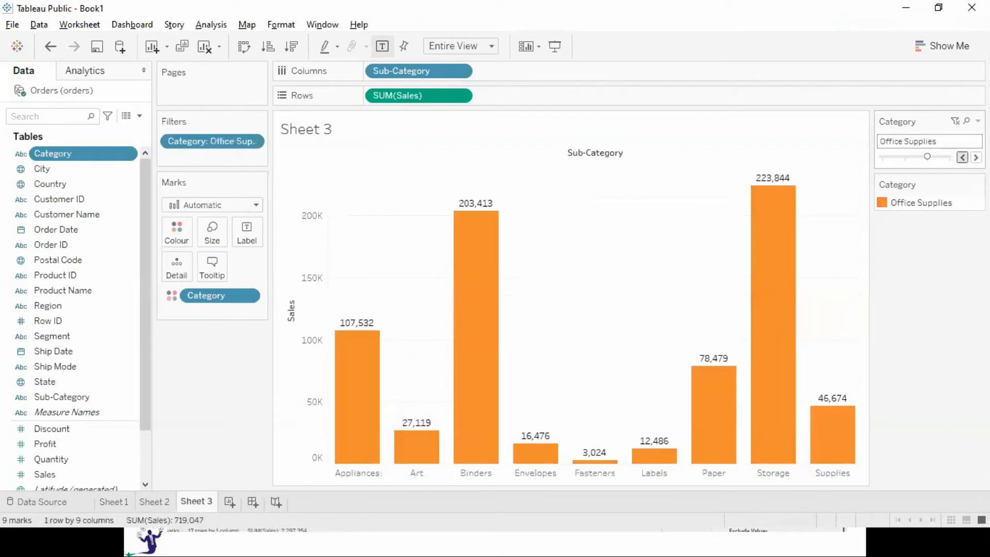
pyautogui.click(963, 157)
pyautogui.click(962, 158)
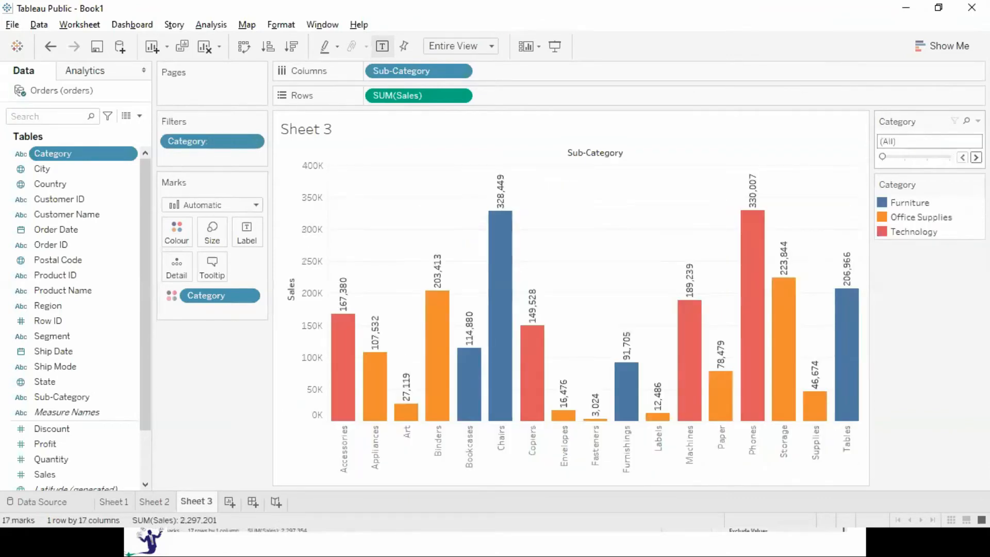
# Step: Set the Category filter to Multiple Values (list)
pyautogui.click(978, 121)
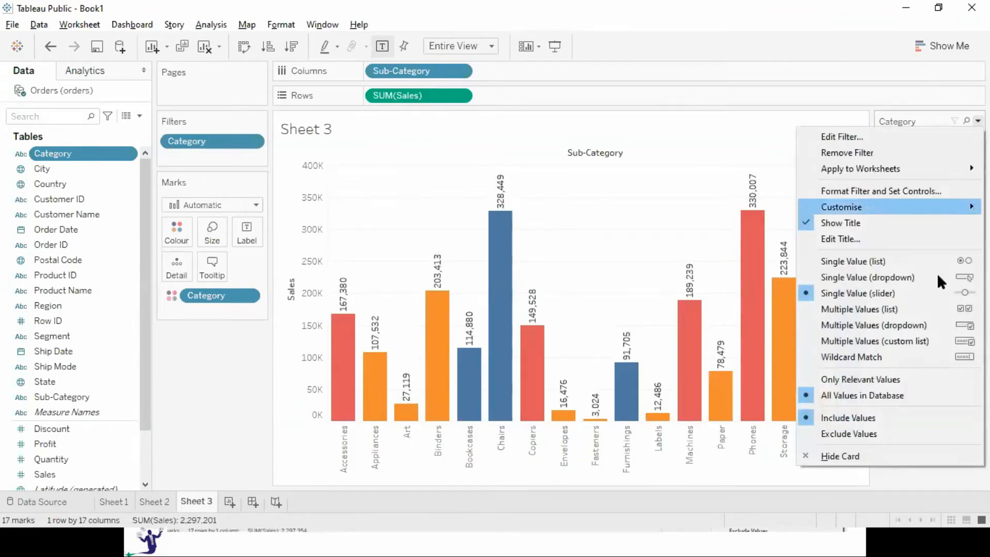
pyautogui.click(896, 308)
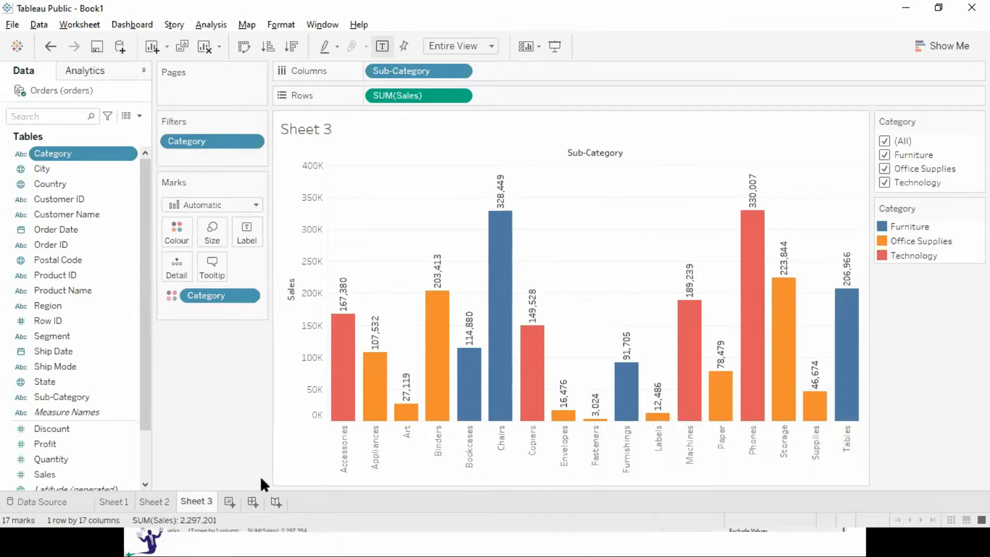
pyautogui.click(276, 501)
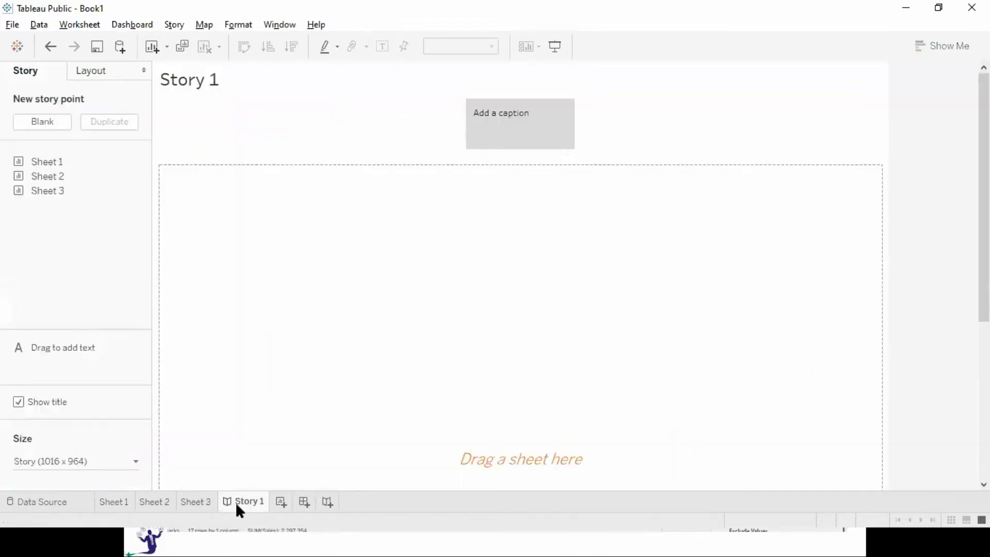
pyautogui.rightClick(235, 503)
pyautogui.click(294, 374)
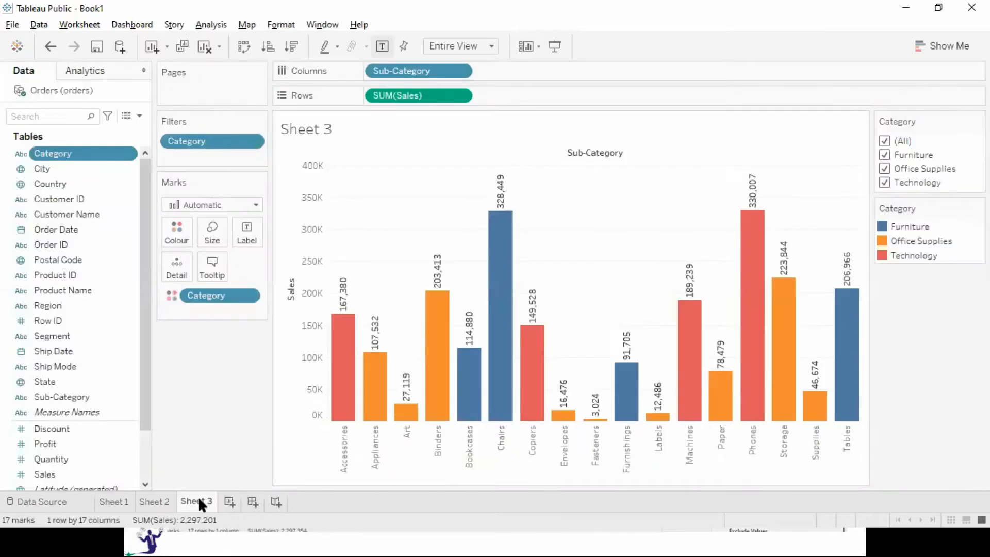
# Step: On a new worksheet, plot Sales by Order Date year with the lines split and coloured by Category
pyautogui.click(234, 498)
pyautogui.click(42, 474)
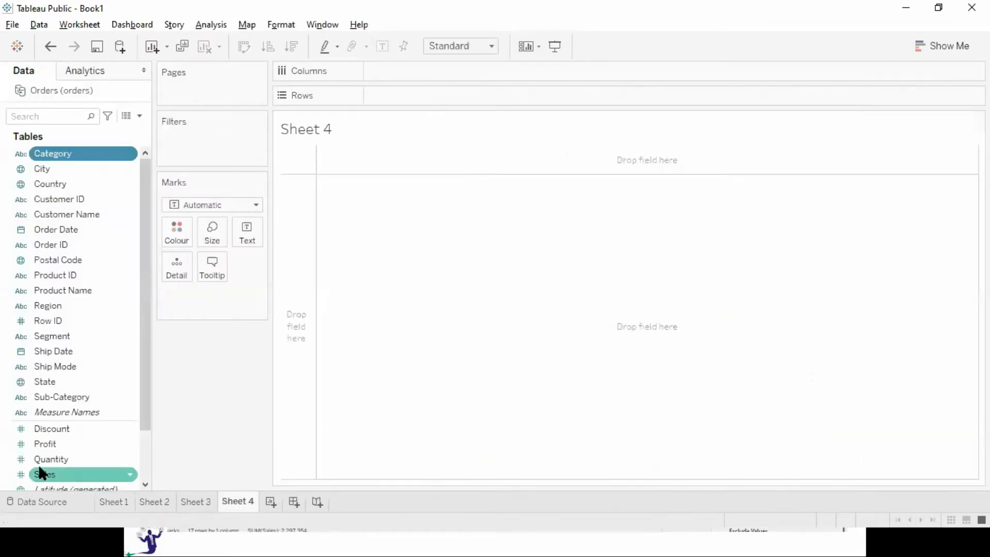
pyautogui.doubleClick(44, 474)
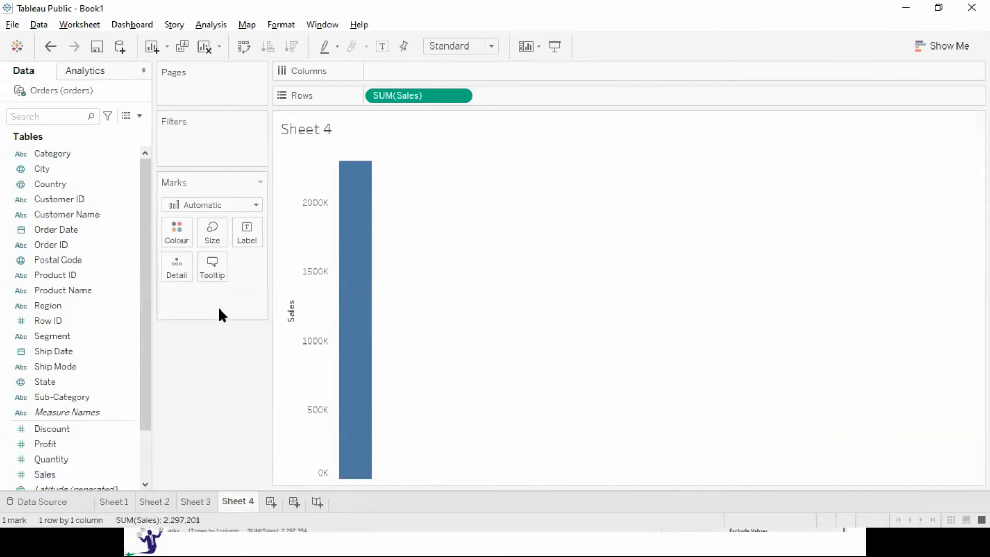
pyautogui.doubleClick(95, 230)
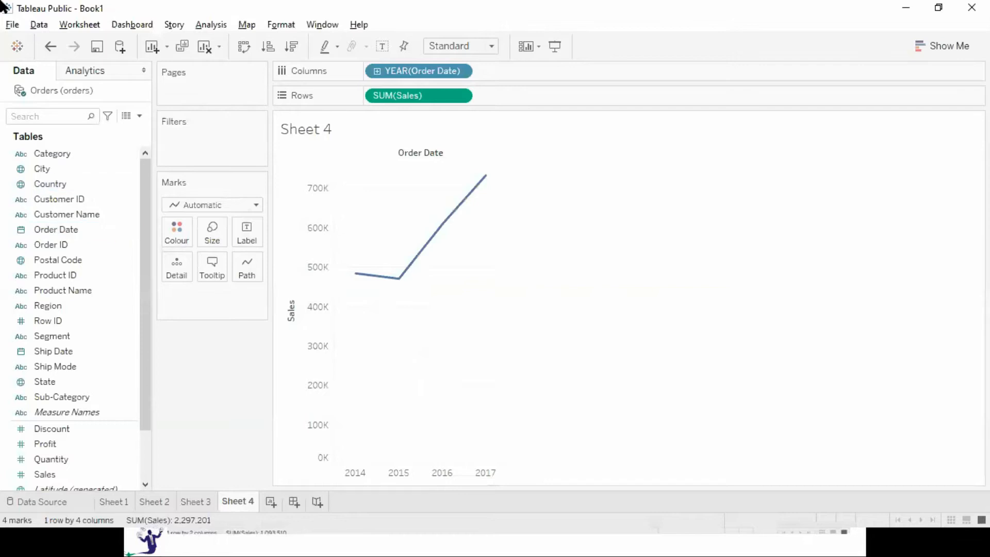
pyautogui.click(51, 154)
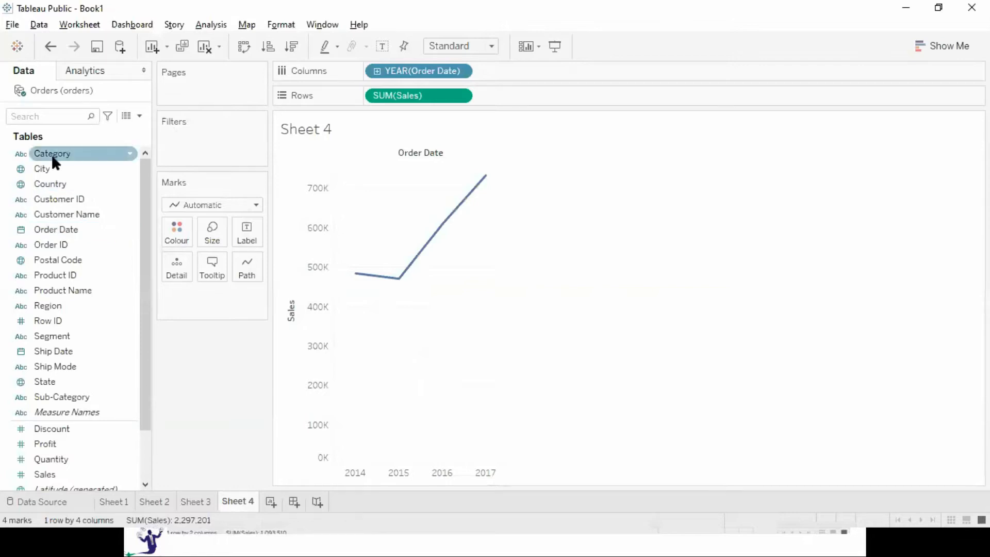
pyautogui.doubleClick(51, 154)
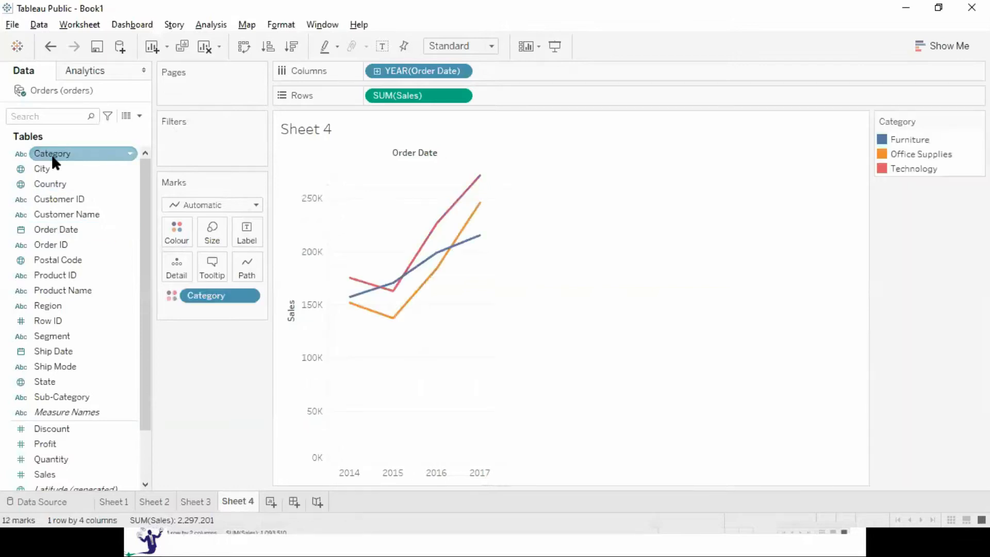
# Step: Fit the Sheet 4 line chart to Entire View and show an interactive filter for Order Date
pyautogui.click(451, 46)
pyautogui.click(473, 97)
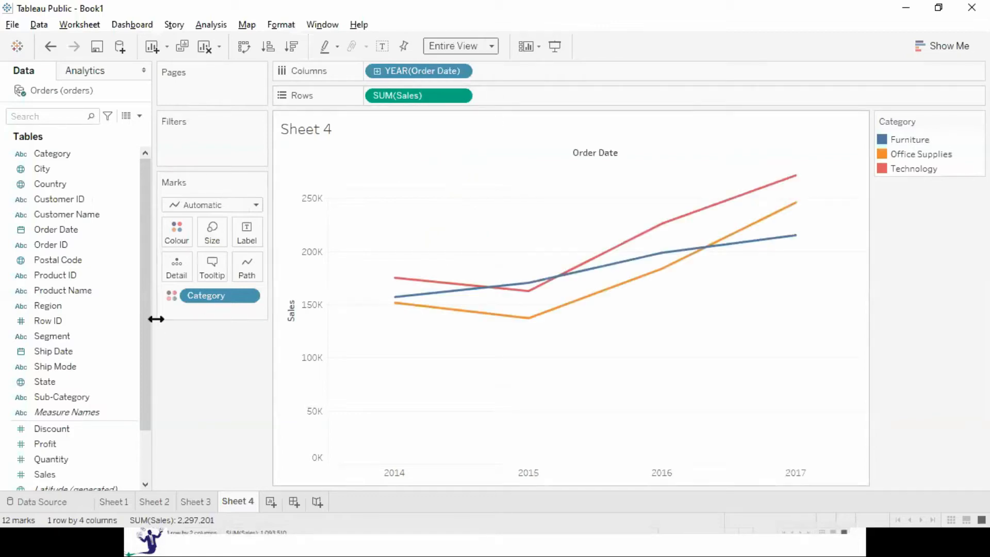
pyautogui.rightClick(87, 225)
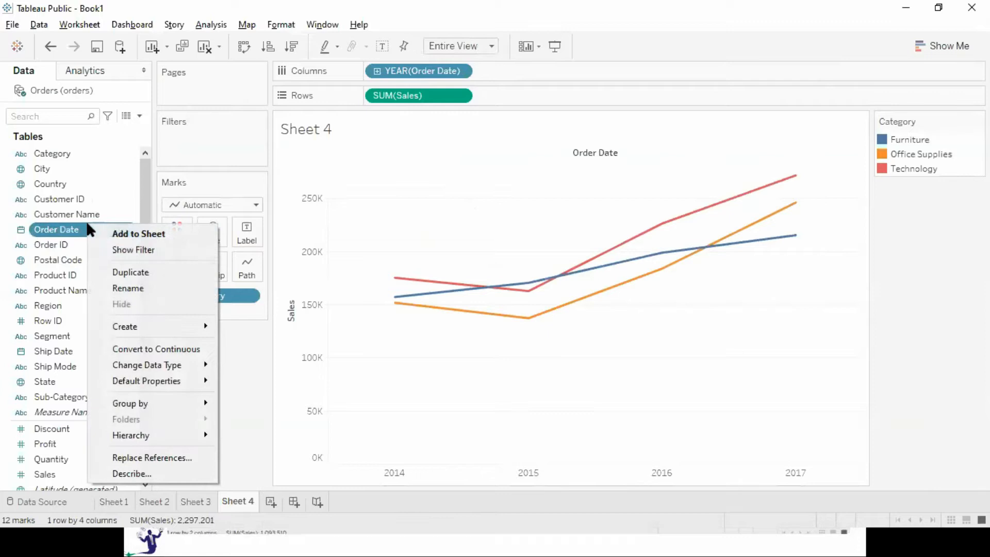
pyautogui.click(176, 246)
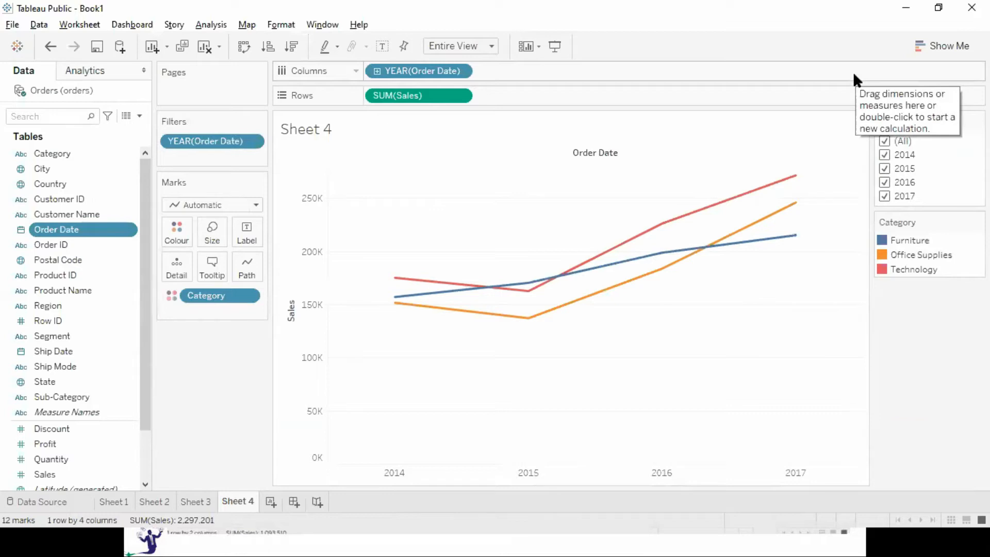
# Step: In presentation mode, try different combinations of 2014 to 2017 in the Order Date year filter, reselect all years and exit
pyautogui.press('F7')
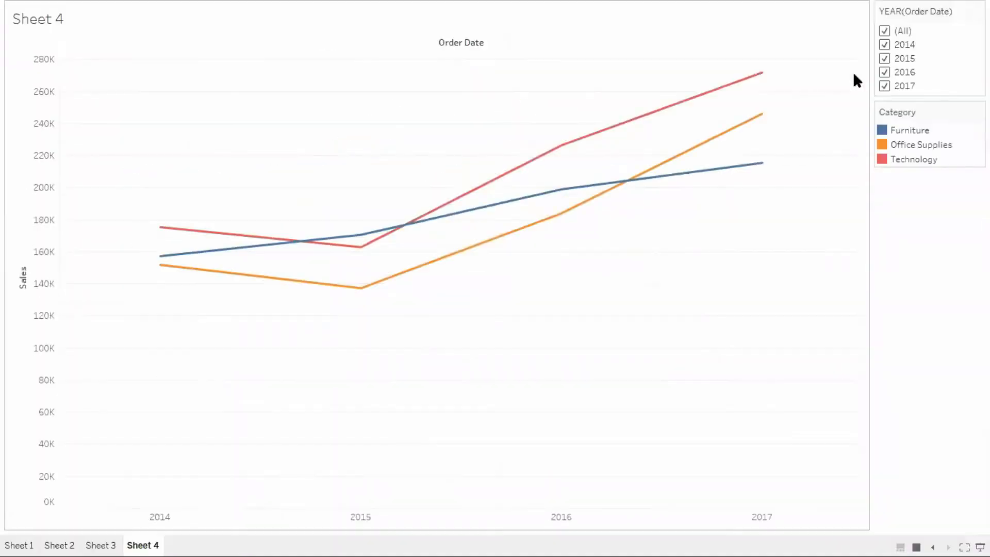
pyautogui.click(884, 59)
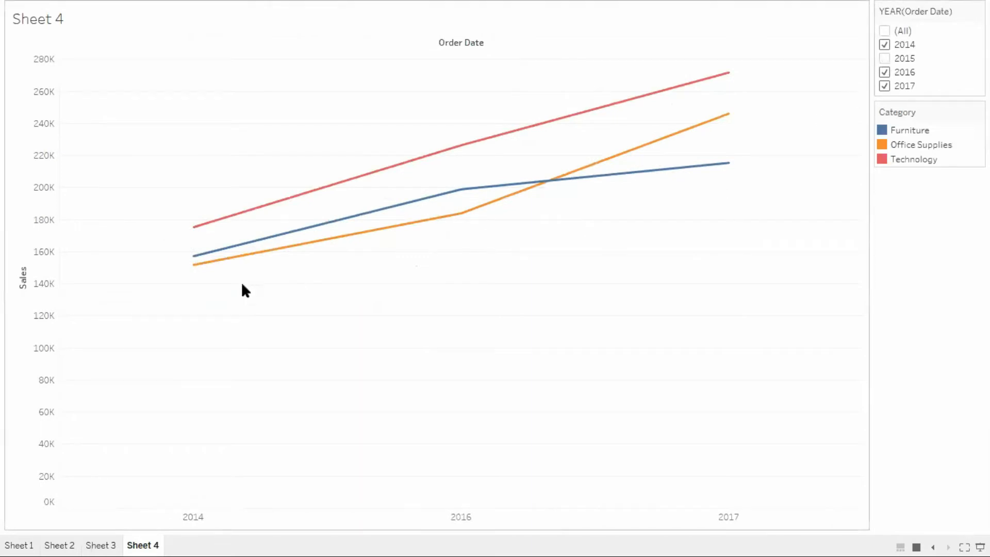
pyautogui.click(884, 86)
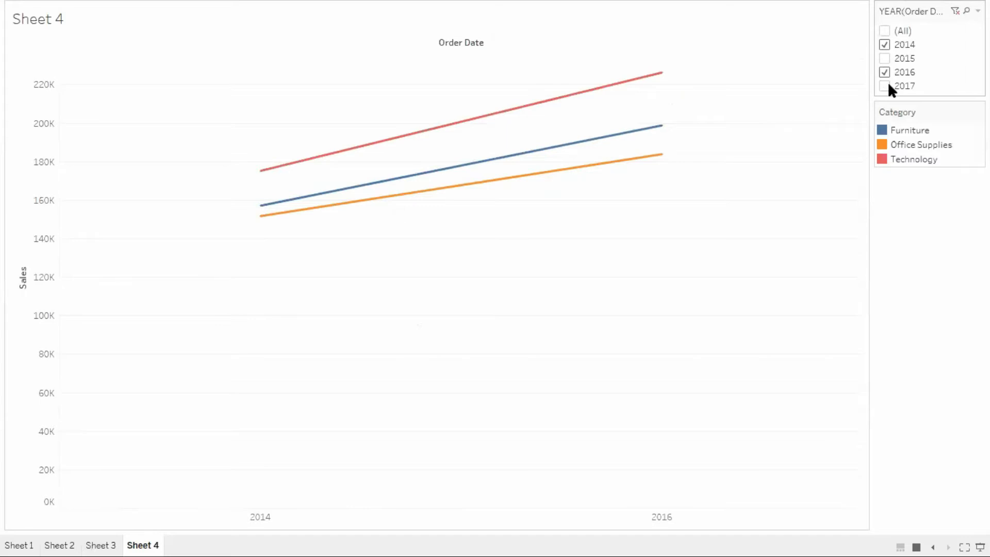
pyautogui.click(884, 58)
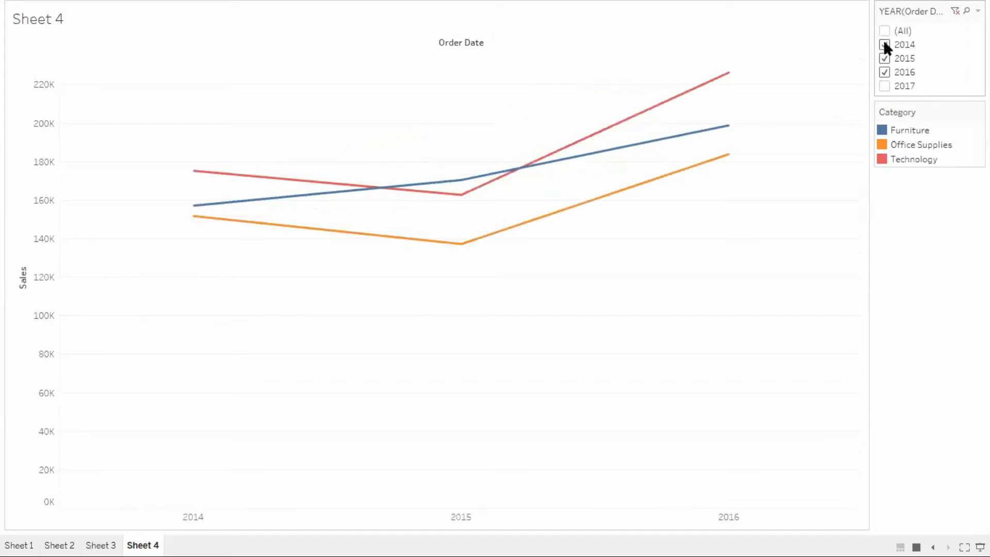
pyautogui.click(884, 44)
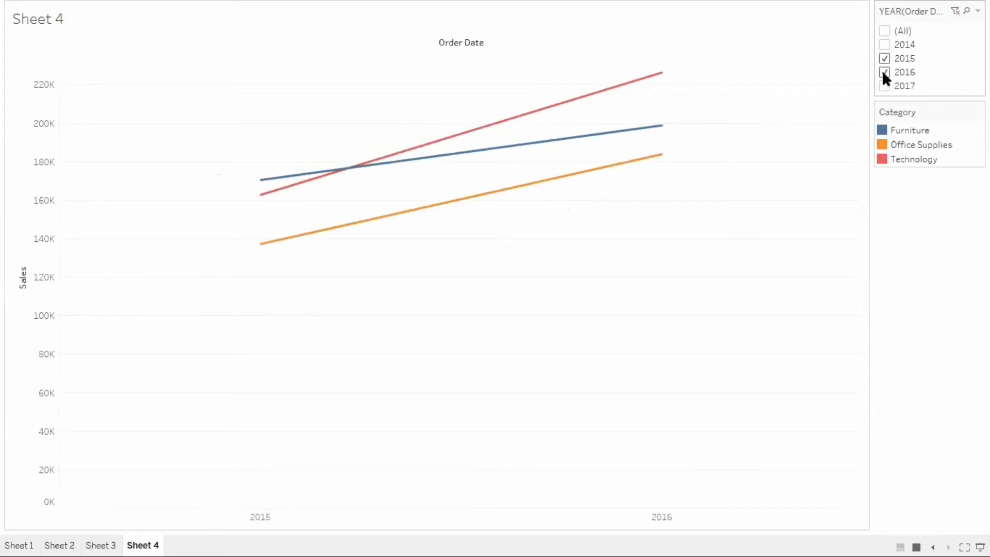
pyautogui.click(882, 44)
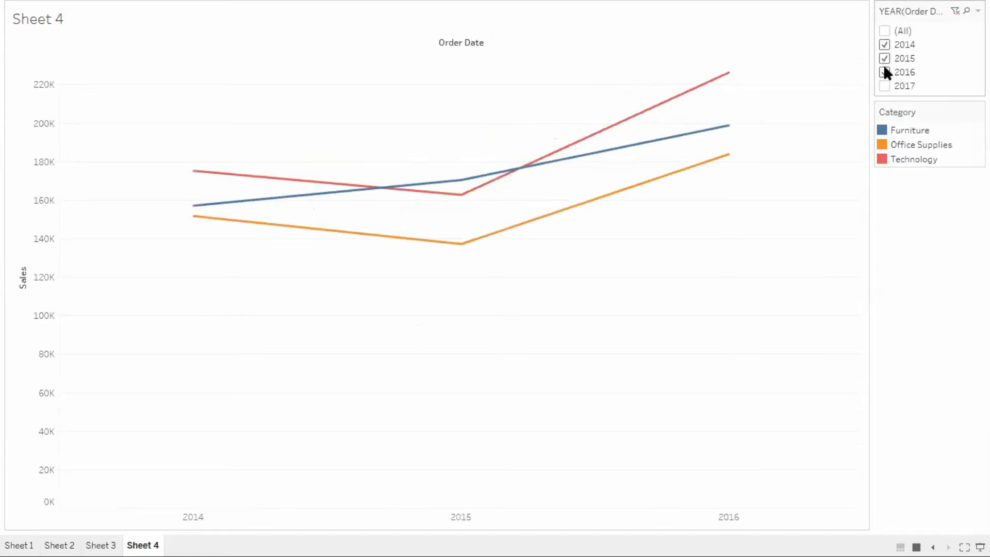
pyautogui.click(885, 72)
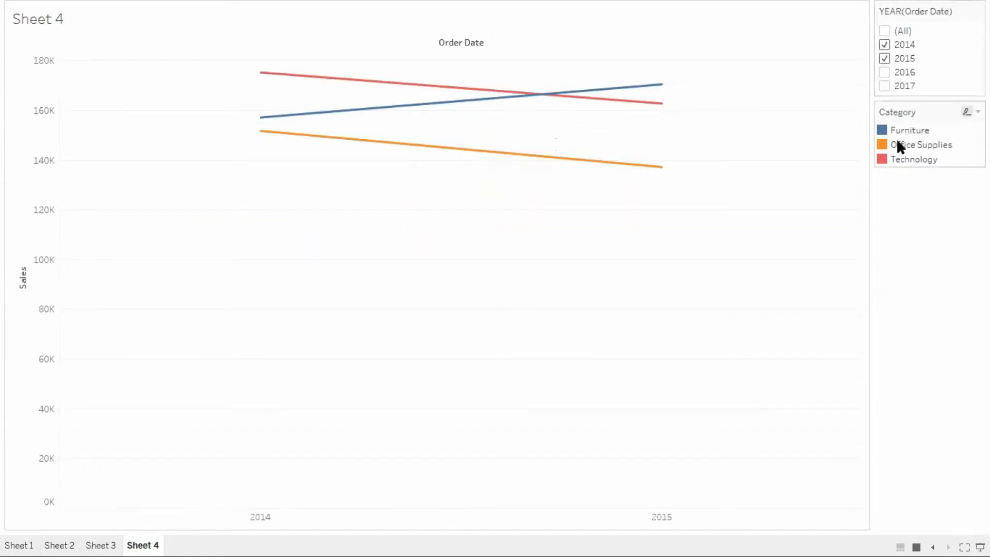
pyautogui.click(883, 85)
pyautogui.click(884, 71)
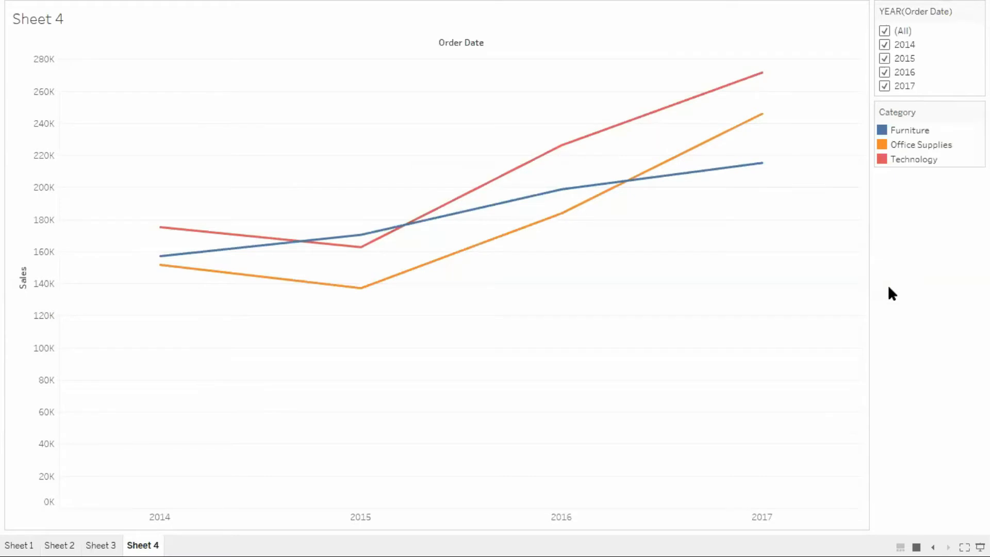
pyautogui.press('Escape')
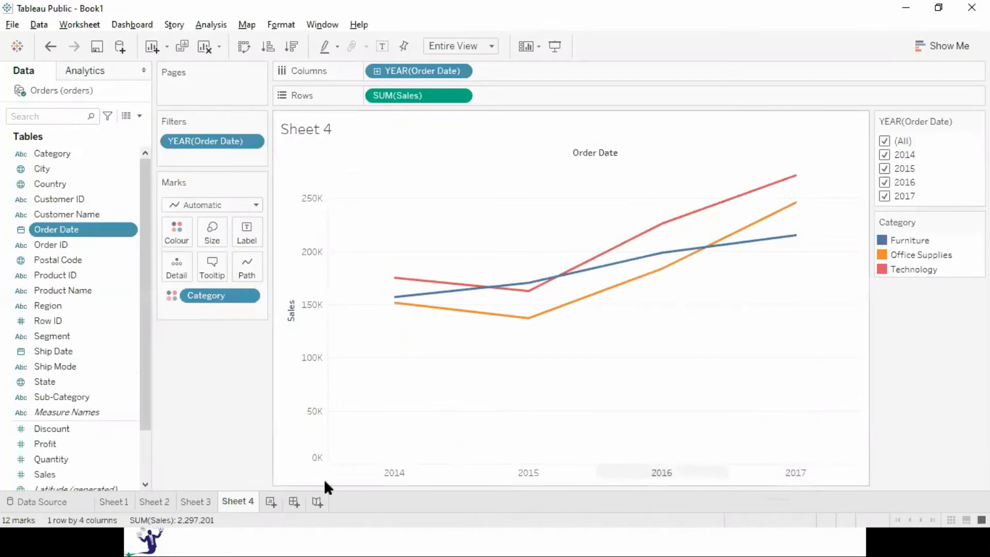
# Step: On another new worksheet, chart Profit by Sub-Category as bars and colour them by Profit
pyautogui.click(270, 502)
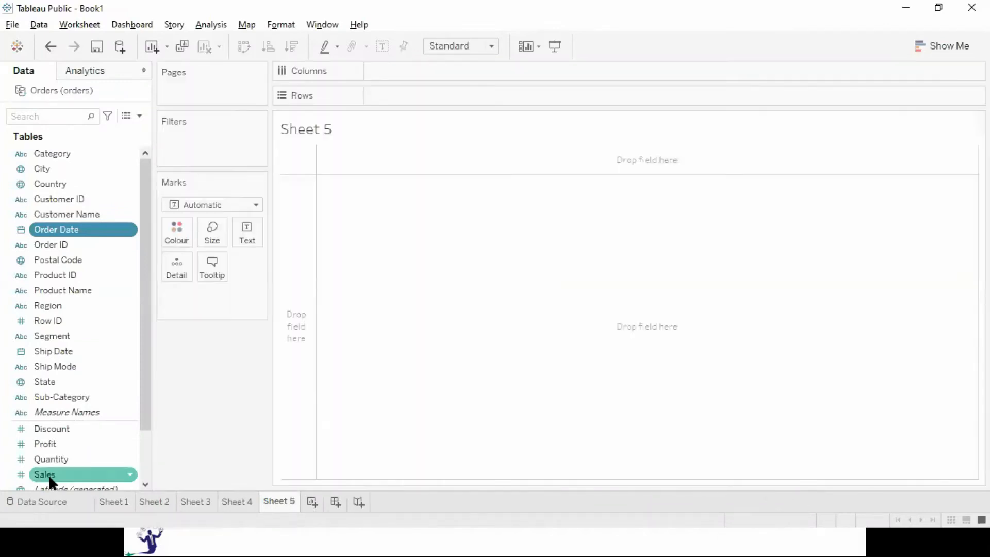
pyautogui.doubleClick(49, 446)
pyautogui.doubleClick(83, 394)
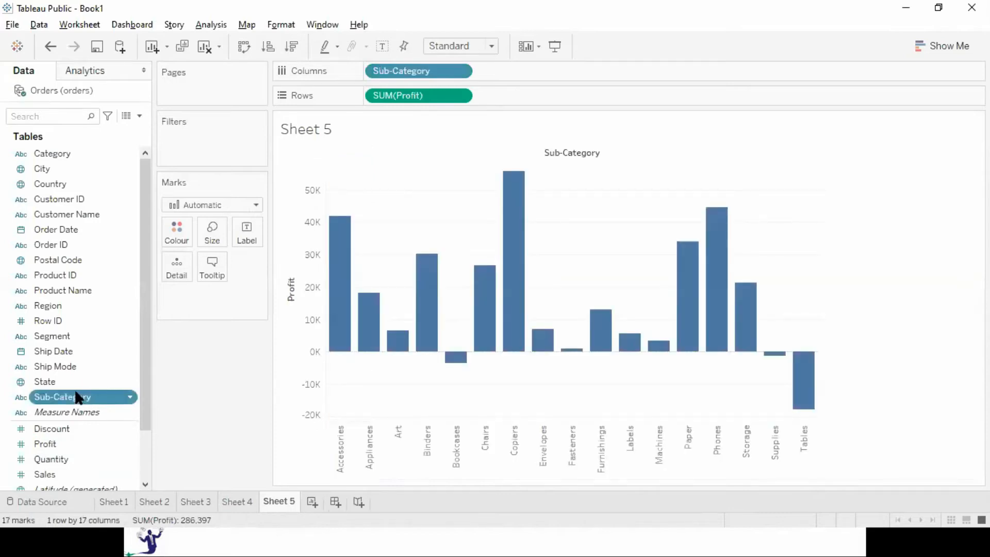
pyautogui.moveTo(45, 442); pyautogui.dragTo(167, 231)
# Step: Fit the Profit chart to Entire View and sort the sub-categories by Profit in descending order
pyautogui.click(451, 45)
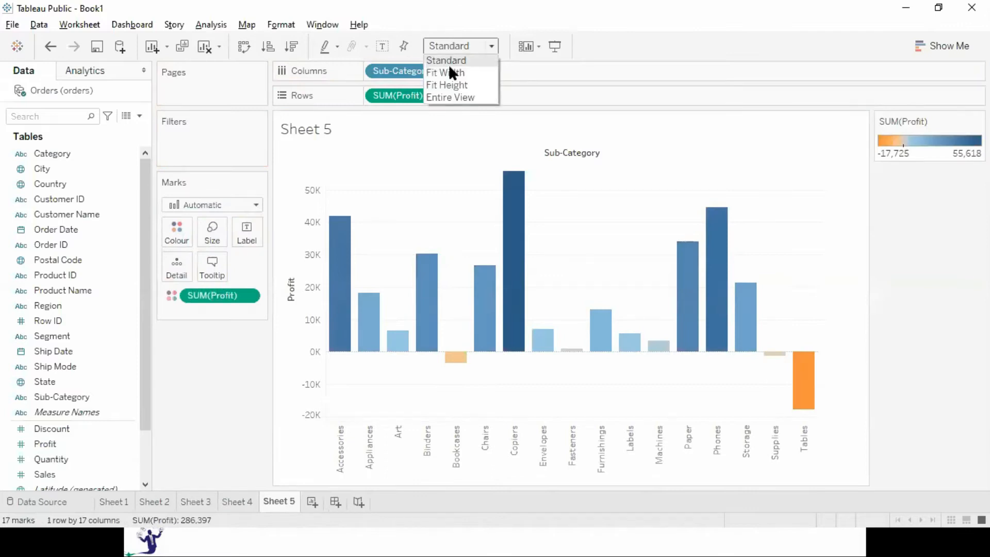
pyautogui.click(444, 96)
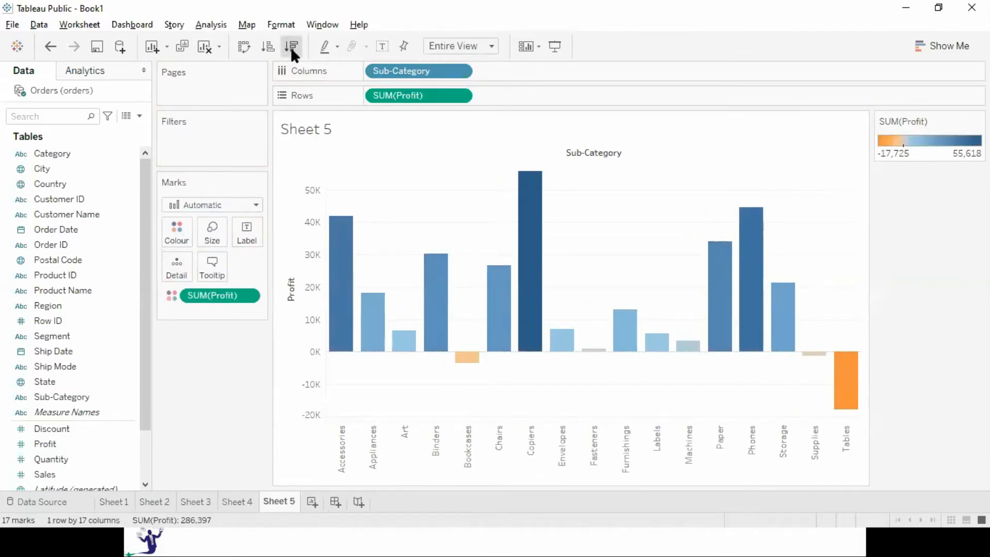
pyautogui.click(291, 46)
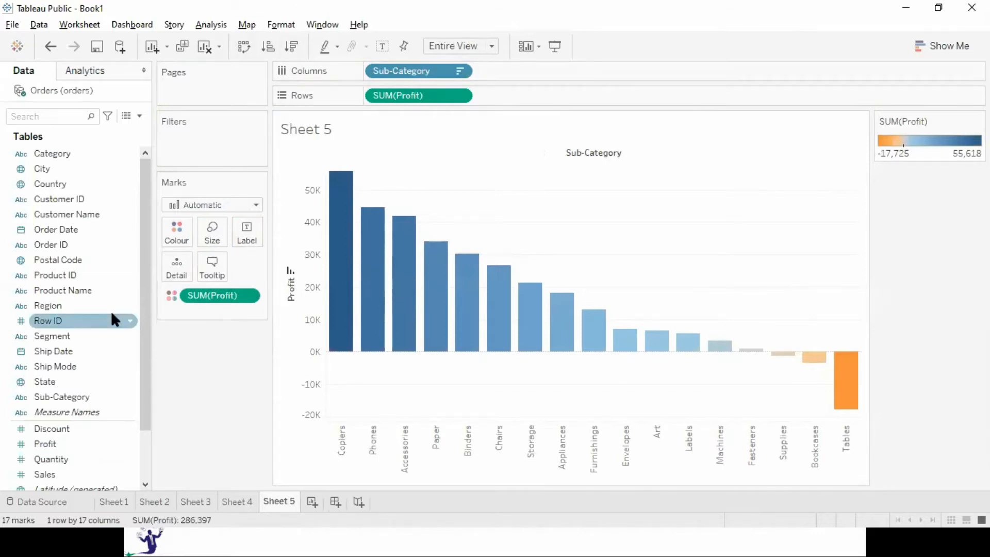
# Step: Add a Profit filter on all values with a range of values starting at 1,726, and apply it
pyautogui.moveTo(41, 444); pyautogui.dragTo(184, 142)
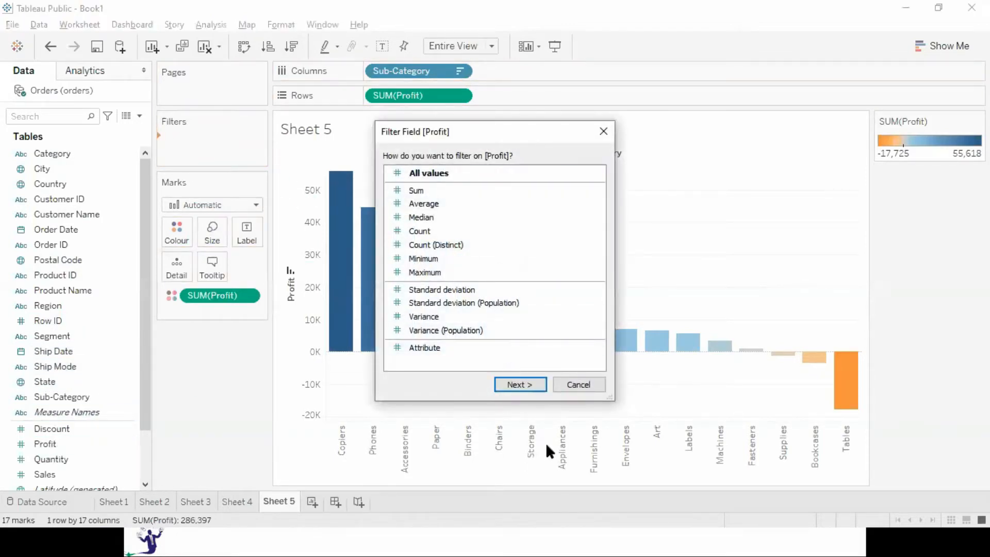
pyautogui.click(518, 385)
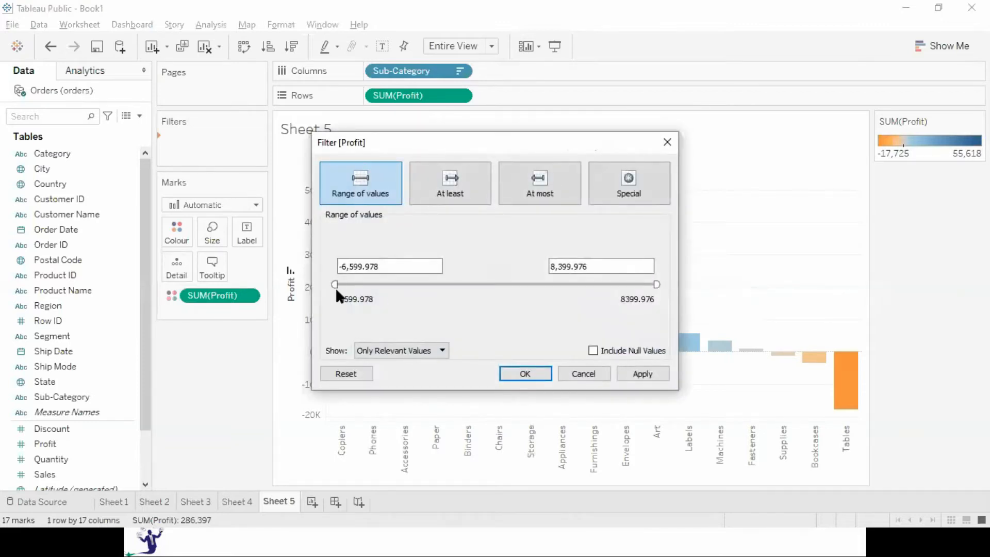
pyautogui.moveTo(335, 285); pyautogui.dragTo(509, 283)
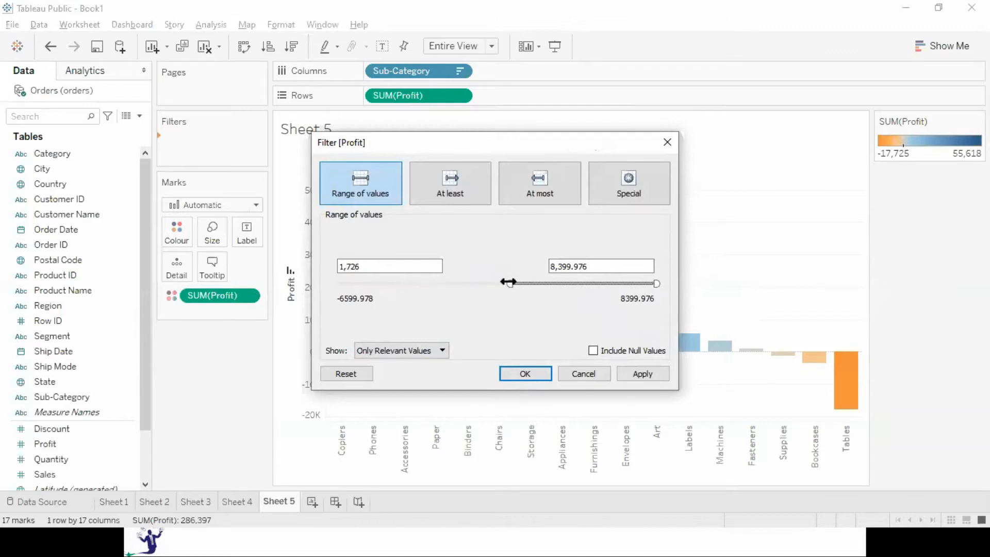
pyautogui.click(645, 372)
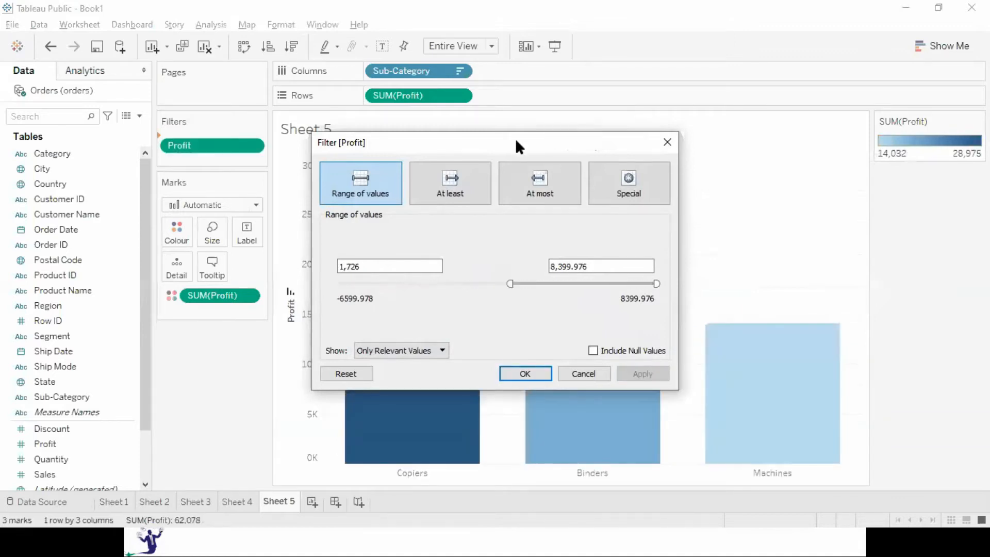
# Step: Move the Profit filter dialog off the chart, lower the range's maximum to 4,960 and apply it
pyautogui.moveTo(515, 138); pyautogui.dragTo(224, 69)
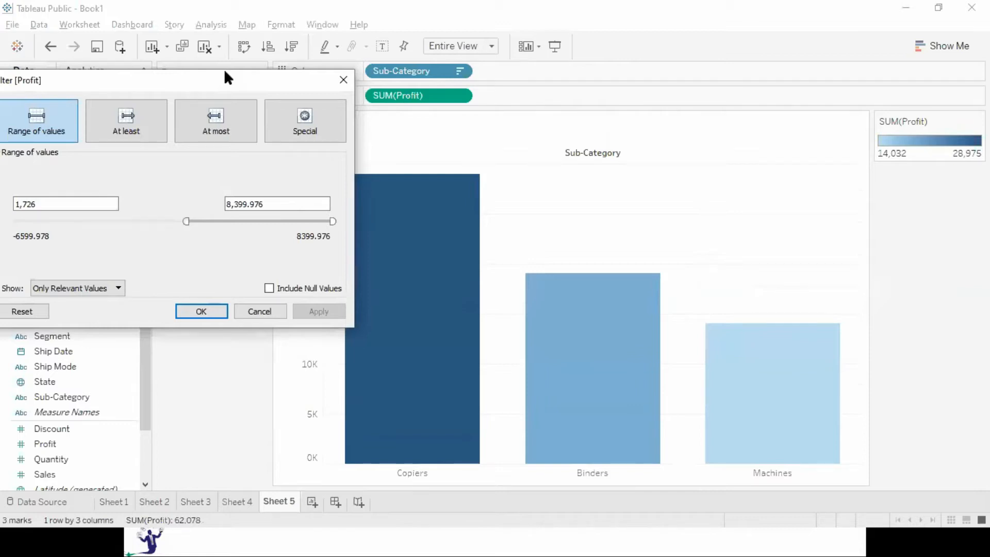
pyautogui.moveTo(331, 221); pyautogui.dragTo(260, 222)
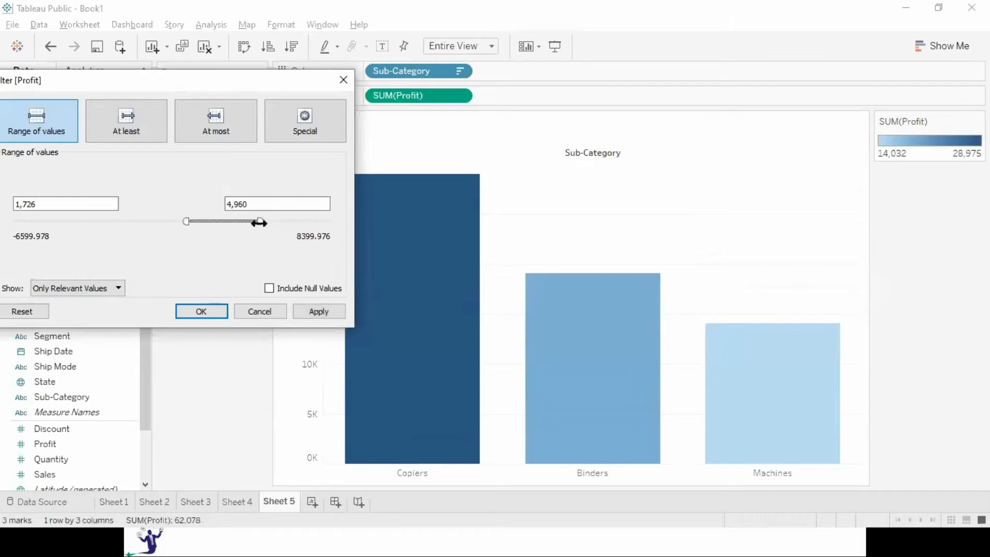
pyautogui.click(327, 310)
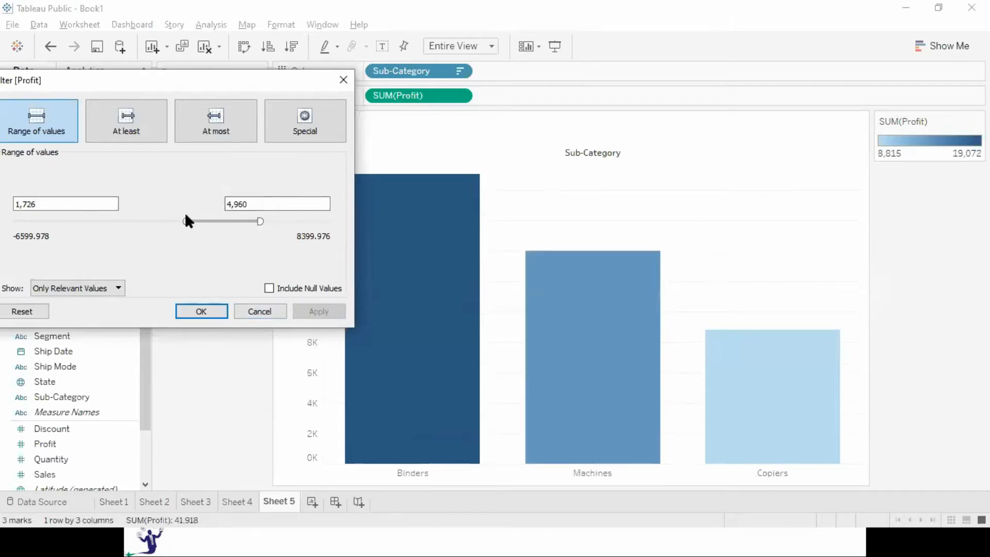
# Step: Set the Profit range's minimum to 0 and apply the filter
pyautogui.moveTo(88, 204); pyautogui.dragTo(1, 302)
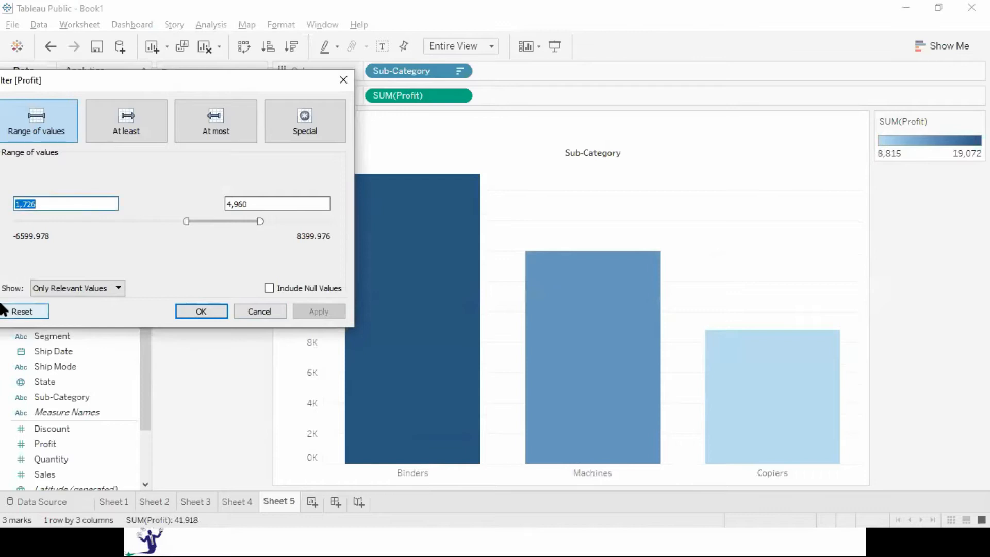
pyautogui.write('0')
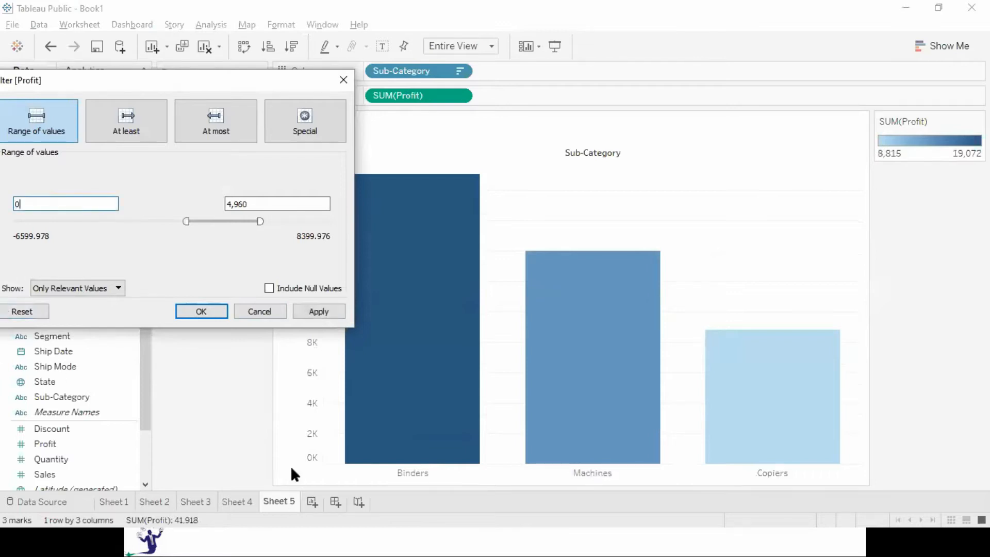
pyautogui.click(331, 314)
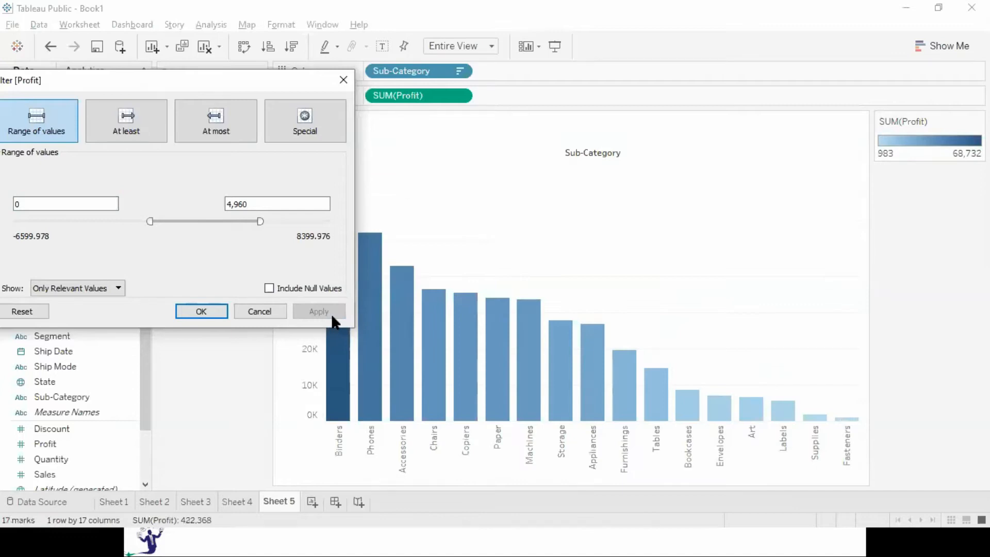
# Step: Switch the Profit filter to At least with a minimum of 1,932 and apply it
pyautogui.click(143, 124)
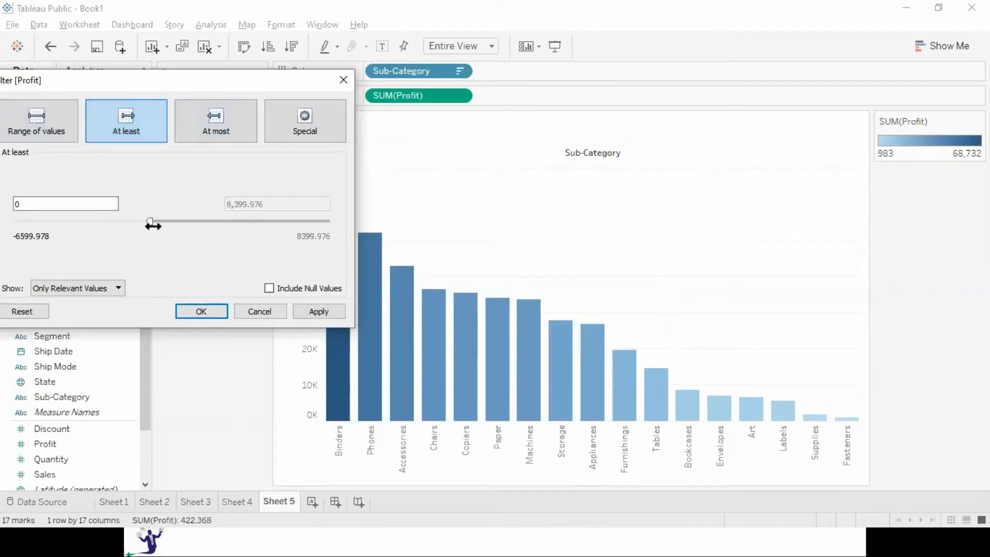
pyautogui.moveTo(149, 219); pyautogui.dragTo(188, 220)
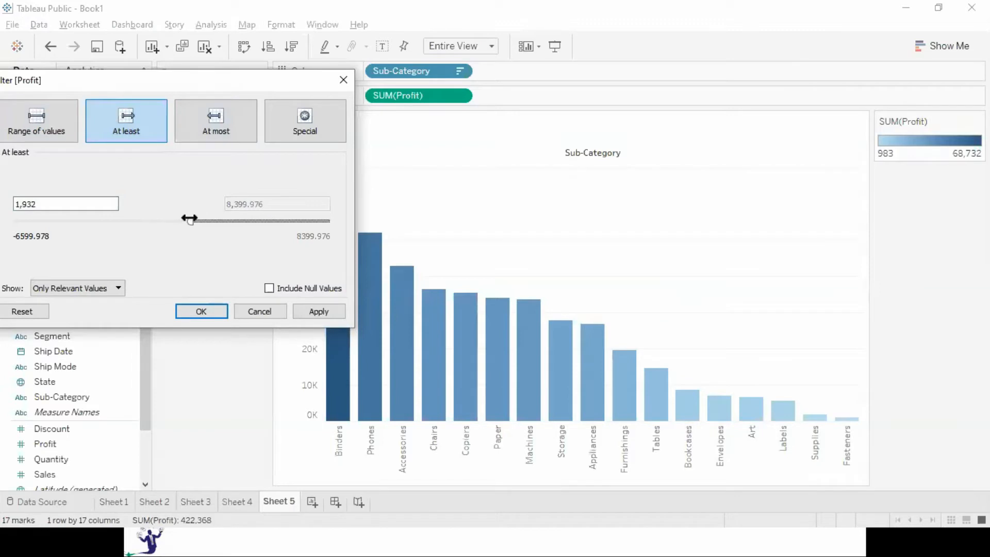
pyautogui.click(319, 308)
# Step: Switch the Profit filter to At most with a maximum of 4,168 and apply it
pyautogui.click(212, 129)
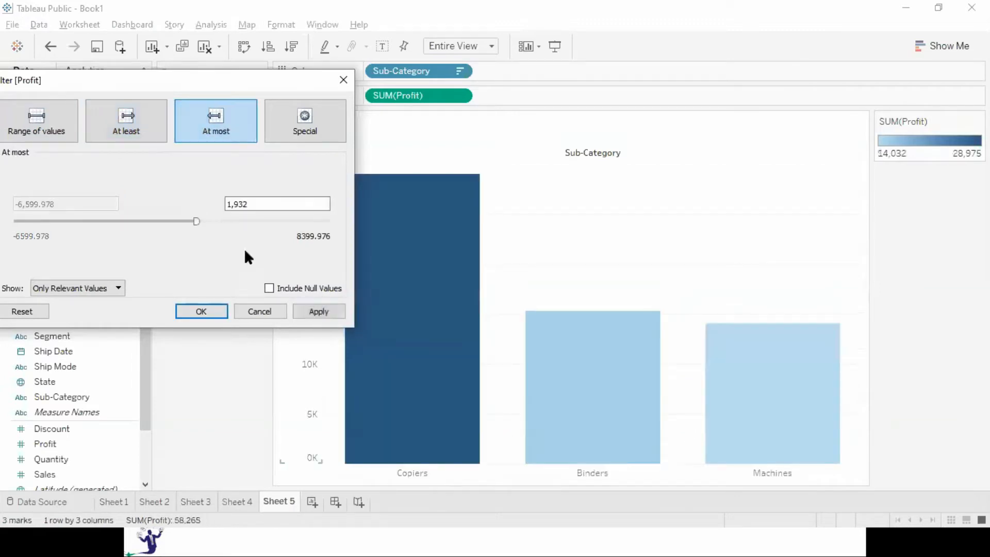
pyautogui.moveTo(211, 222); pyautogui.dragTo(243, 222)
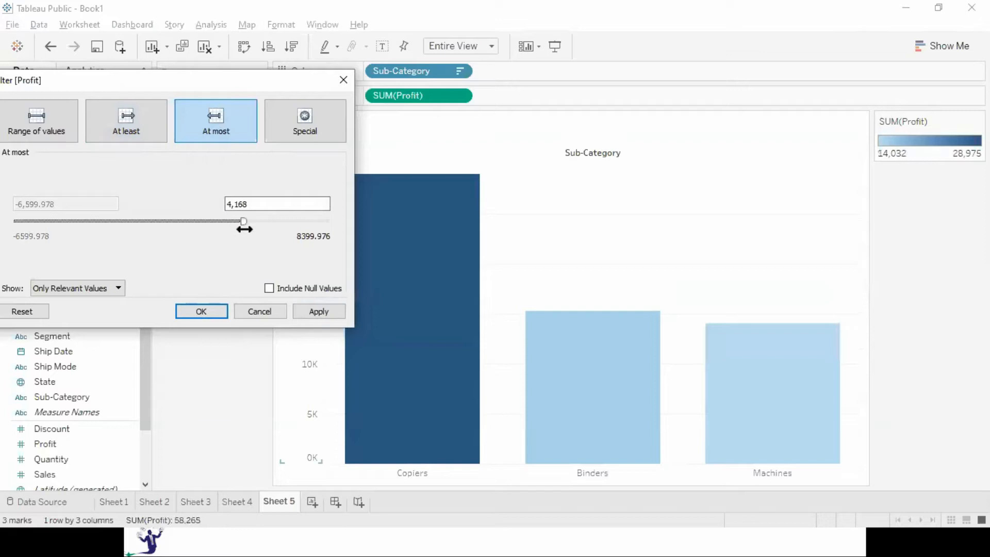
pyautogui.click(327, 311)
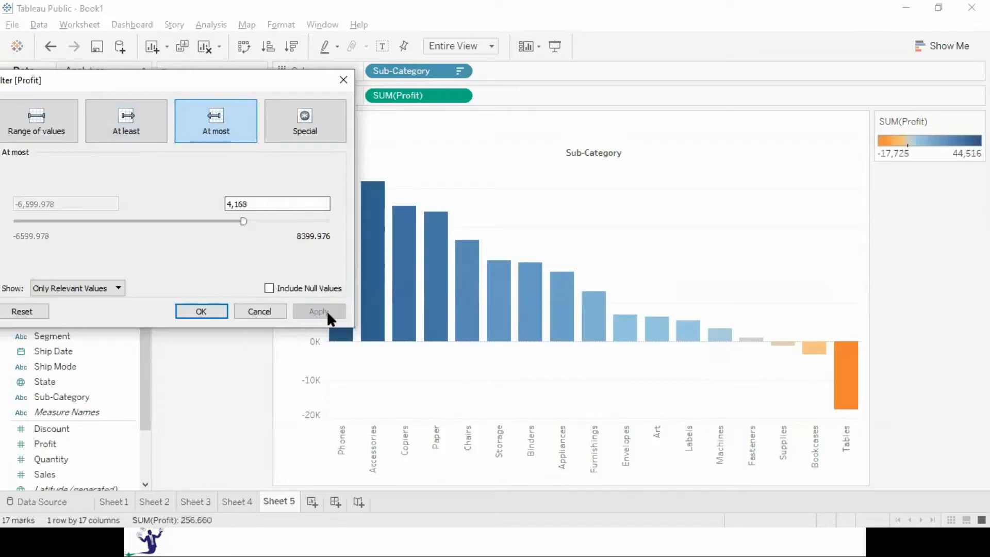
# Step: Set the Profit filter's At most value to 0 and apply it
pyautogui.moveTo(271, 208); pyautogui.dragTo(6, 246)
pyautogui.write('0')
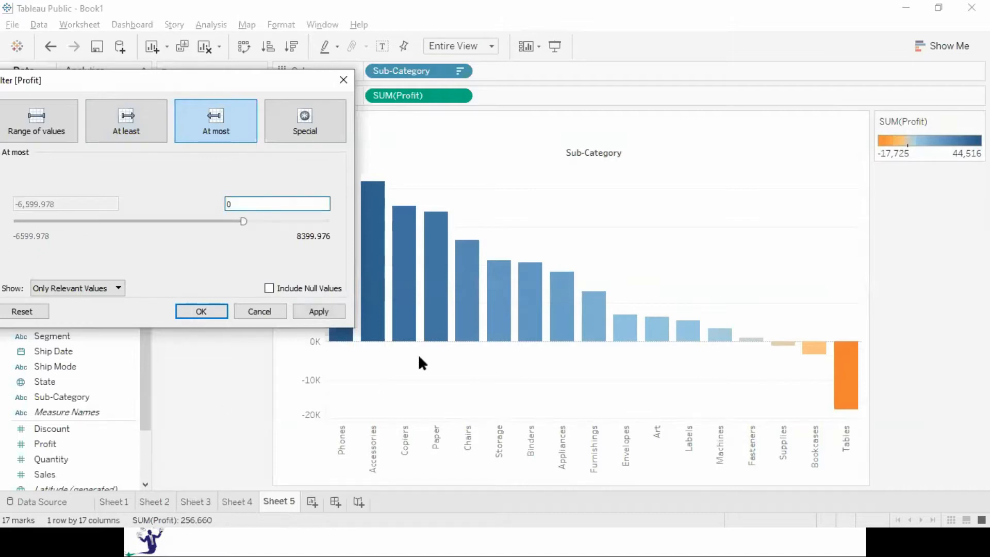
pyautogui.click(319, 311)
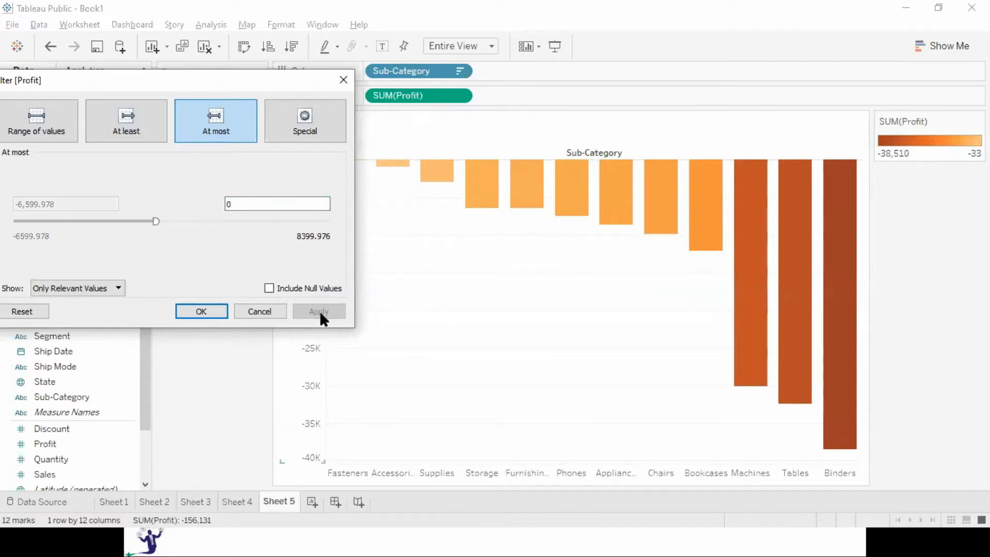
# Step: Look at the Special options of the Profit filter and close the dialog without applying them
pyautogui.click(314, 133)
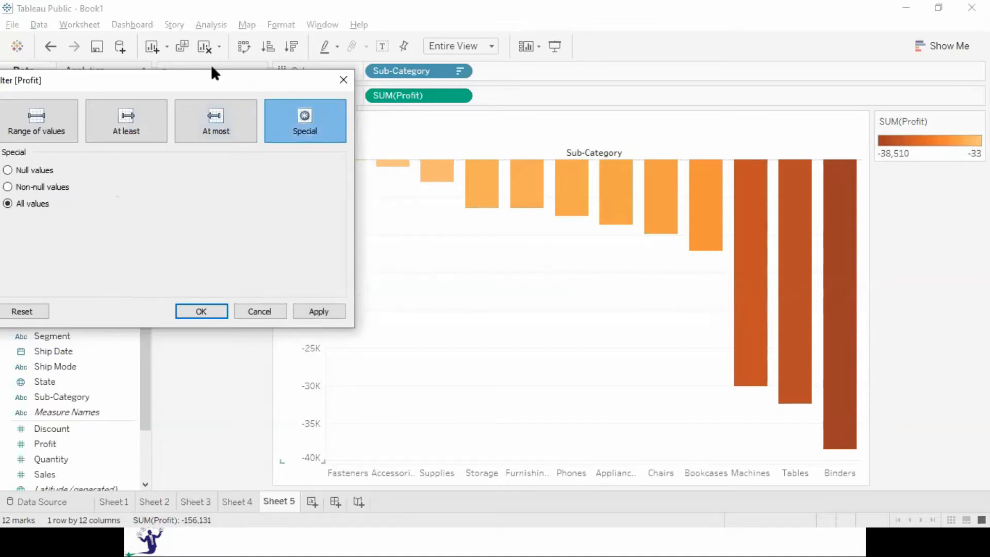
pyautogui.moveTo(114, 83); pyautogui.dragTo(243, 80)
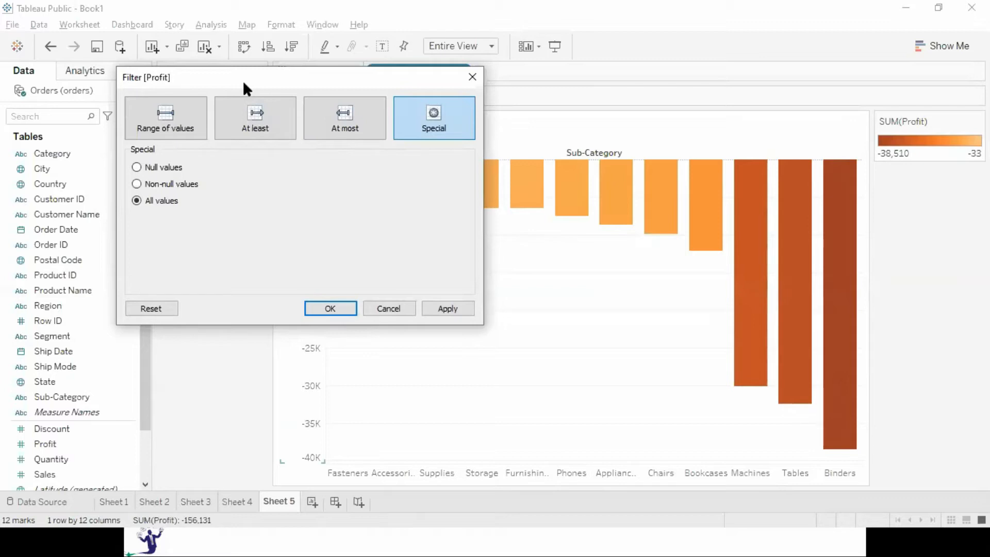
pyautogui.click(472, 77)
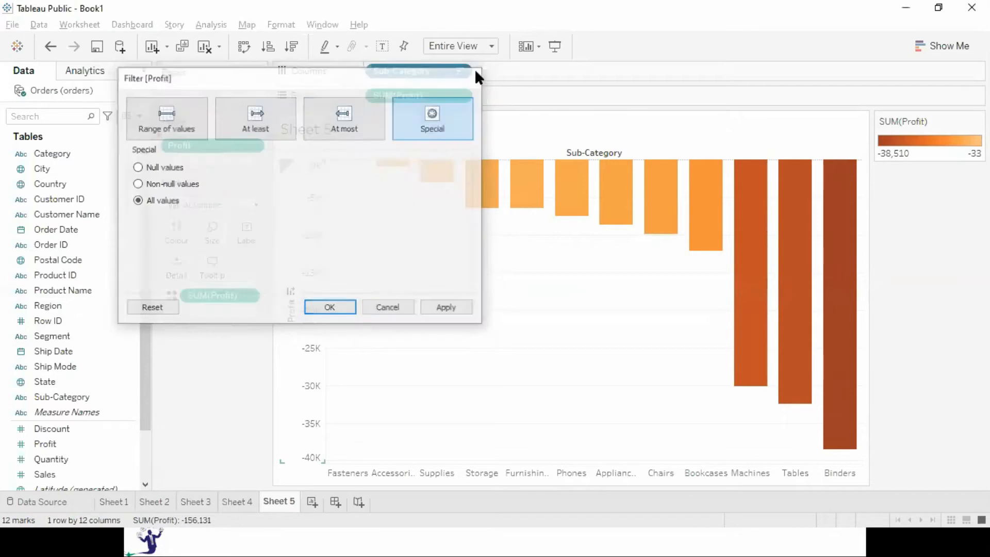
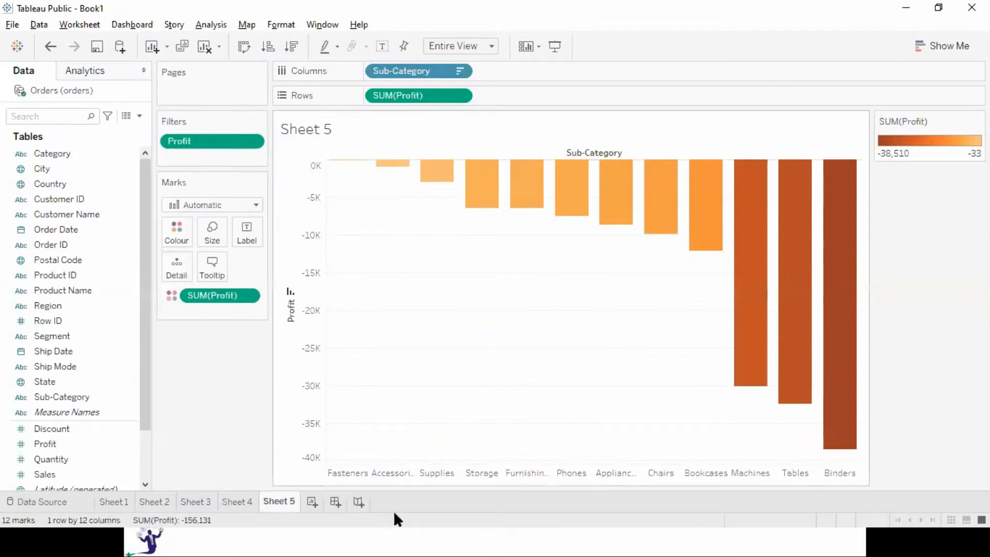
# Step: Create a new worksheet with a bar chart of Sales by Sub-Category
pyautogui.click(312, 500)
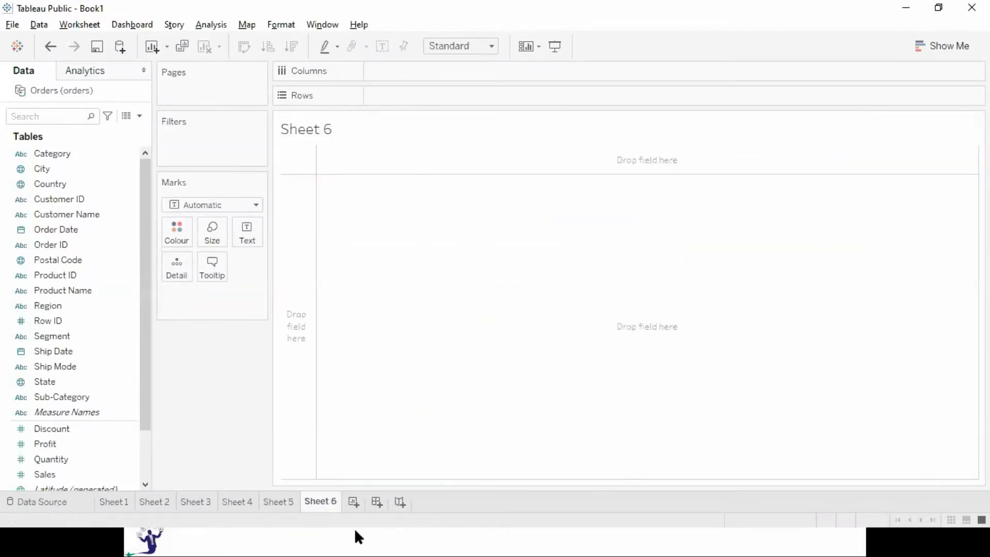
pyautogui.doubleClick(75, 475)
pyautogui.doubleClick(66, 401)
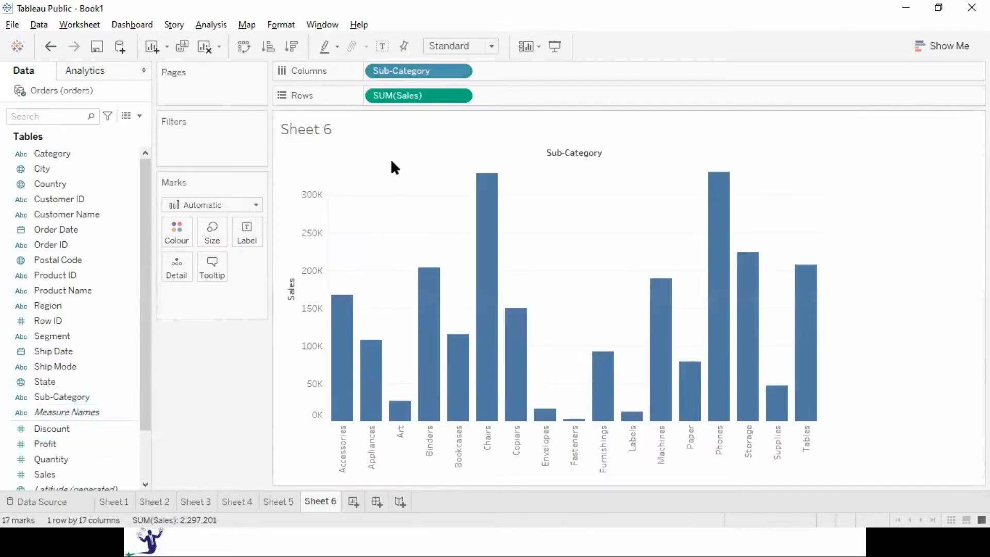
# Step: Fit the Sales chart to Entire View and swap its axes to horizontal bars sorted by descending Sales
pyautogui.click(457, 45)
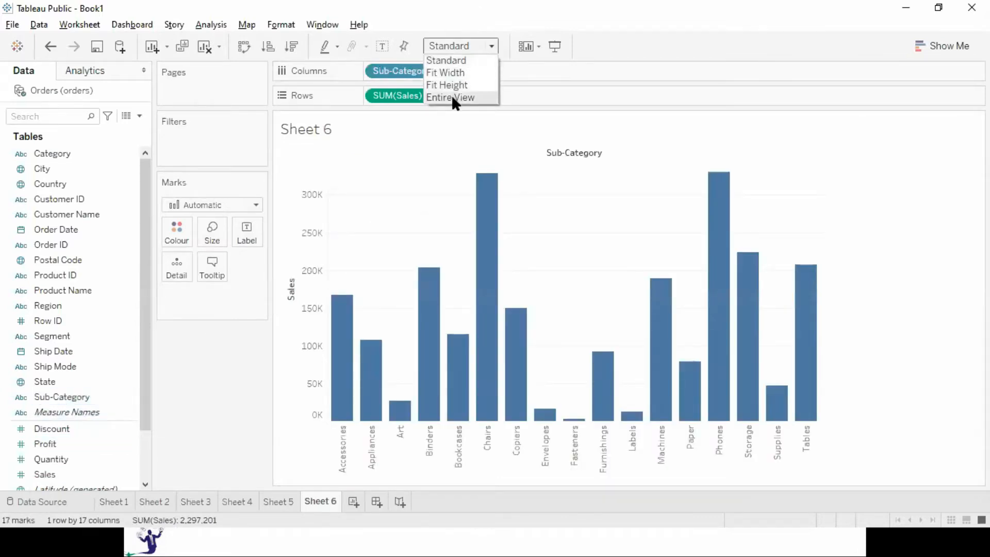
pyautogui.click(452, 96)
pyautogui.hotkey('ctrl', 'w')
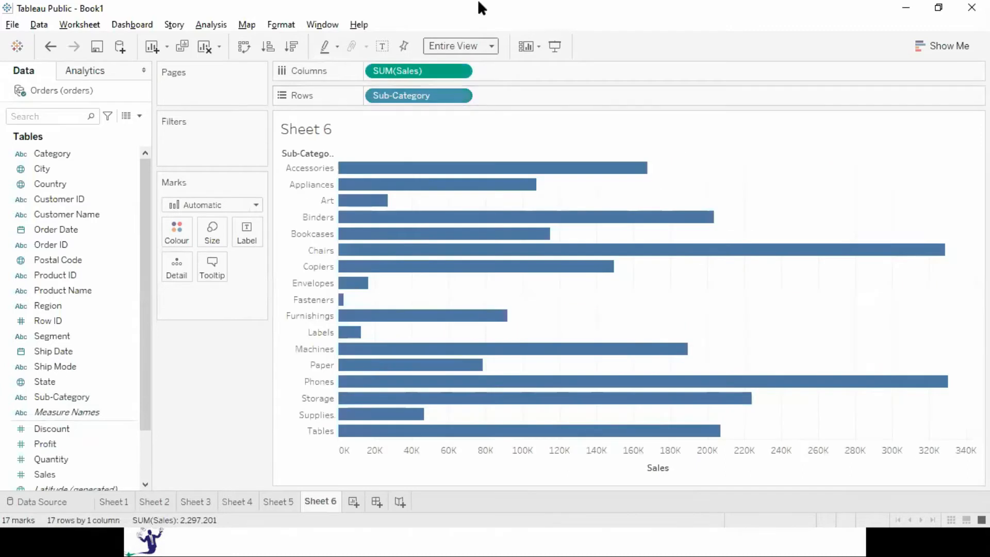
pyautogui.click(292, 42)
# Step: Show the mark labels on the Sales bars and colour the bars by Category
pyautogui.click(383, 45)
pyautogui.click(382, 46)
pyautogui.click(383, 45)
pyautogui.moveTo(71, 153); pyautogui.dragTo(184, 237)
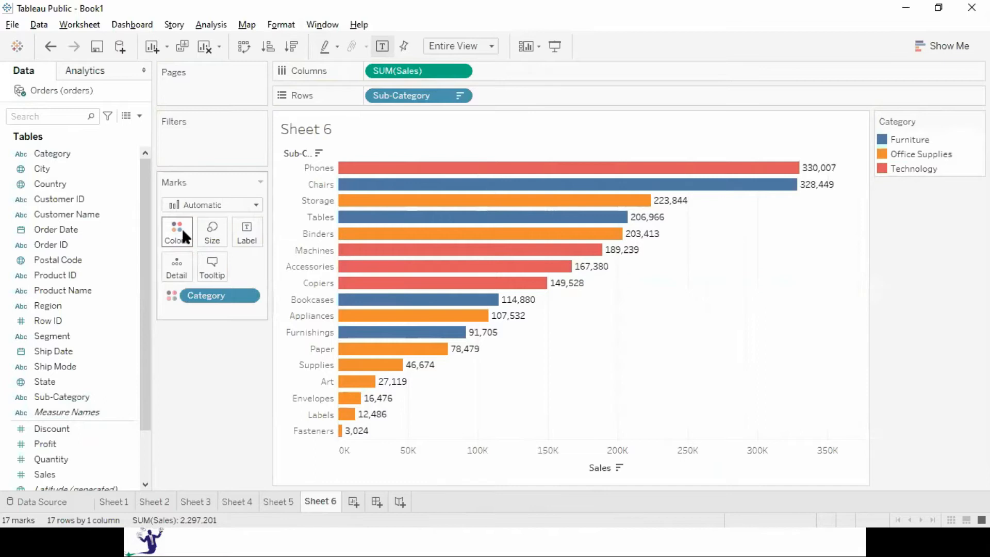
pyautogui.moveTo(406, 284)
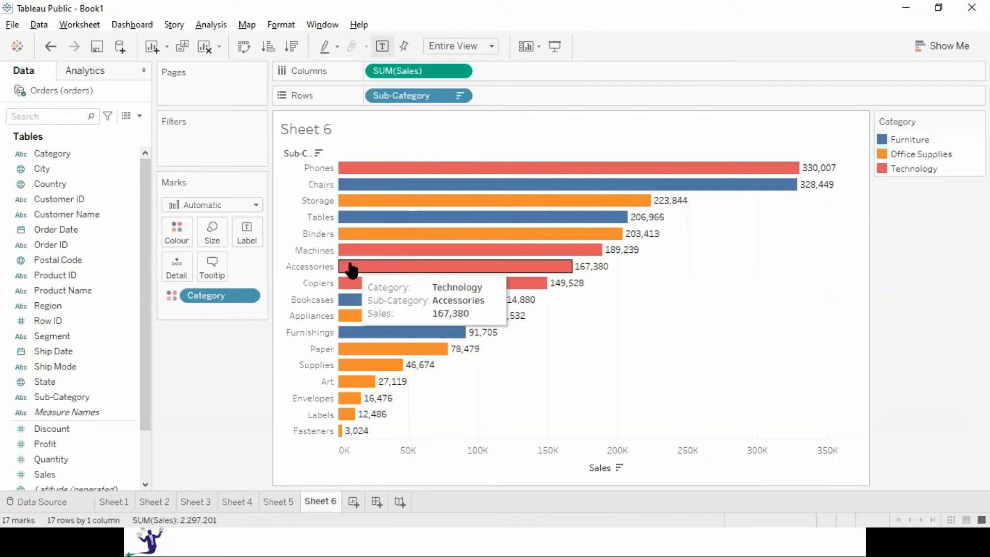
# Step: Add a Sub-Category filter that keeps the top 3 by sum of Sales
pyautogui.moveTo(59, 397); pyautogui.dragTo(201, 139)
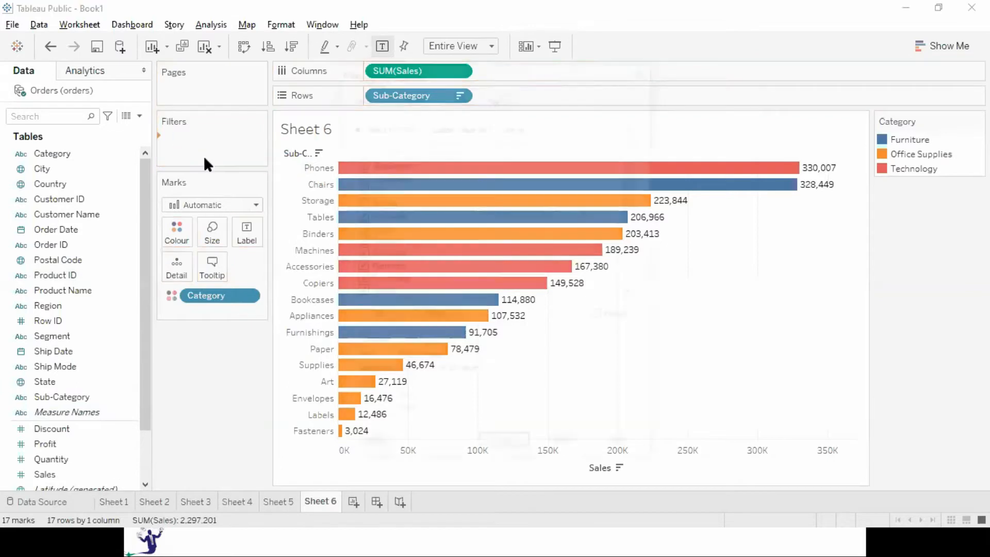
pyautogui.click(496, 95)
pyautogui.click(353, 133)
pyautogui.doubleClick(514, 148)
pyautogui.write('23')
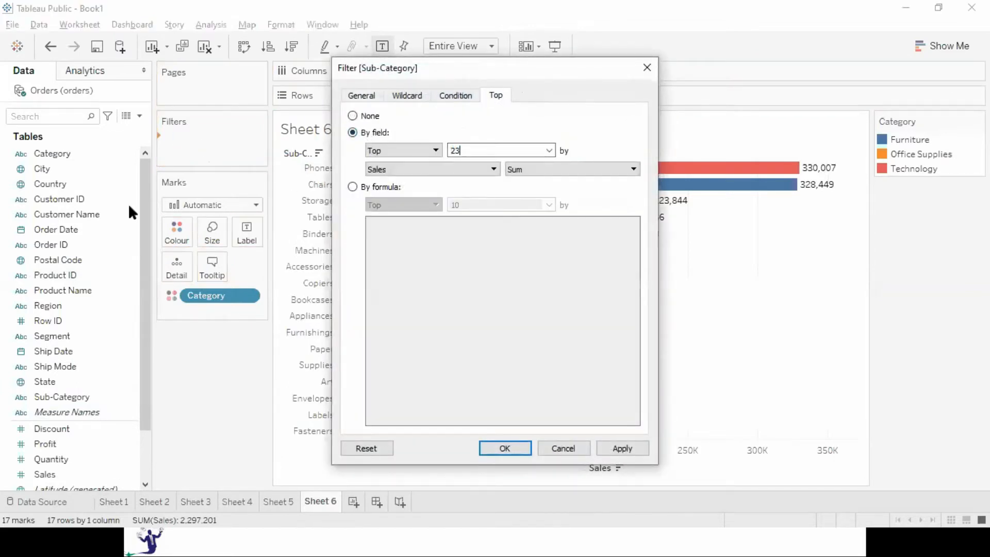
pyautogui.press('BackSpace')
pyautogui.press('BackSpace')
pyautogui.write('3')
pyautogui.click(623, 447)
pyautogui.click(506, 448)
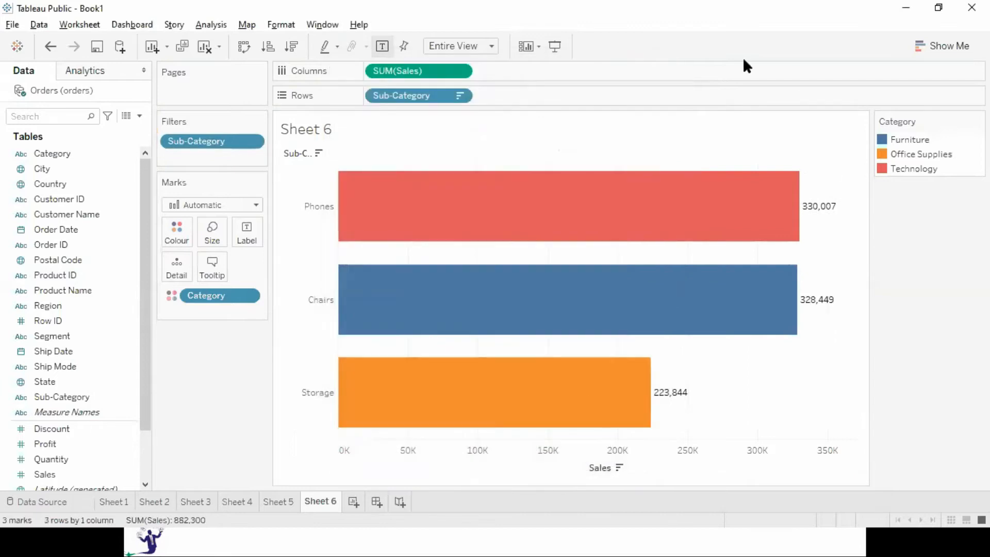
# Step: Show an interactive filter for the Category field beside the Sales chart
pyautogui.moveTo(731, 301)
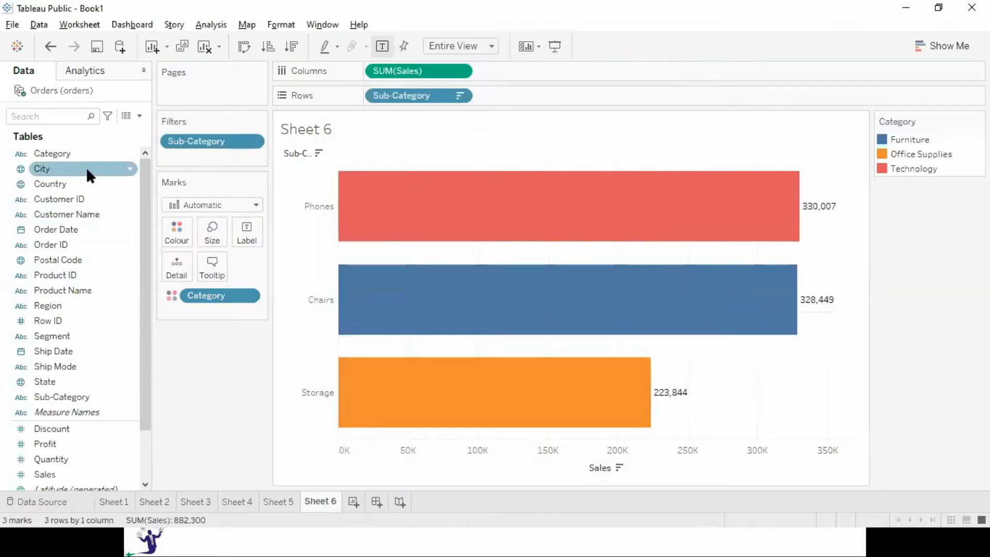
pyautogui.rightClick(78, 149)
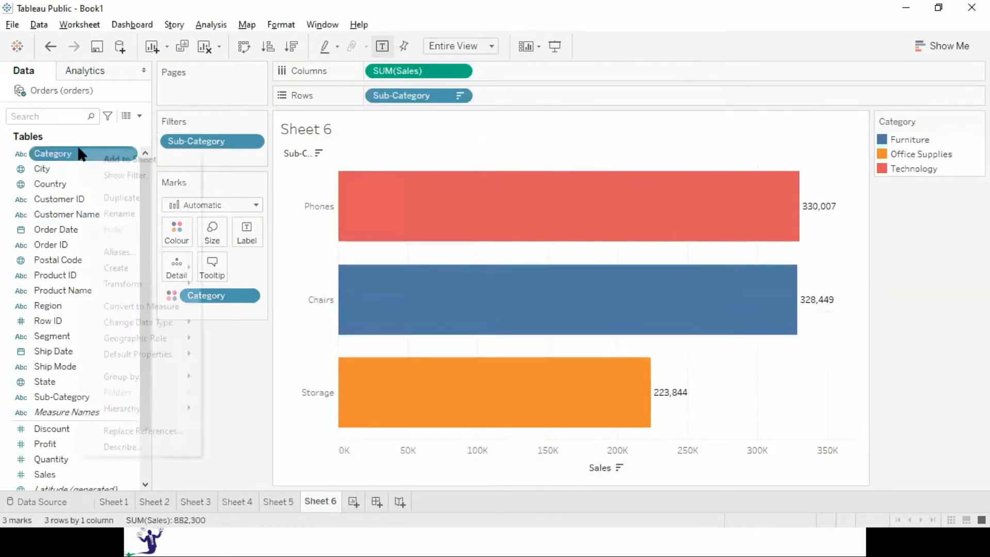
pyautogui.click(139, 175)
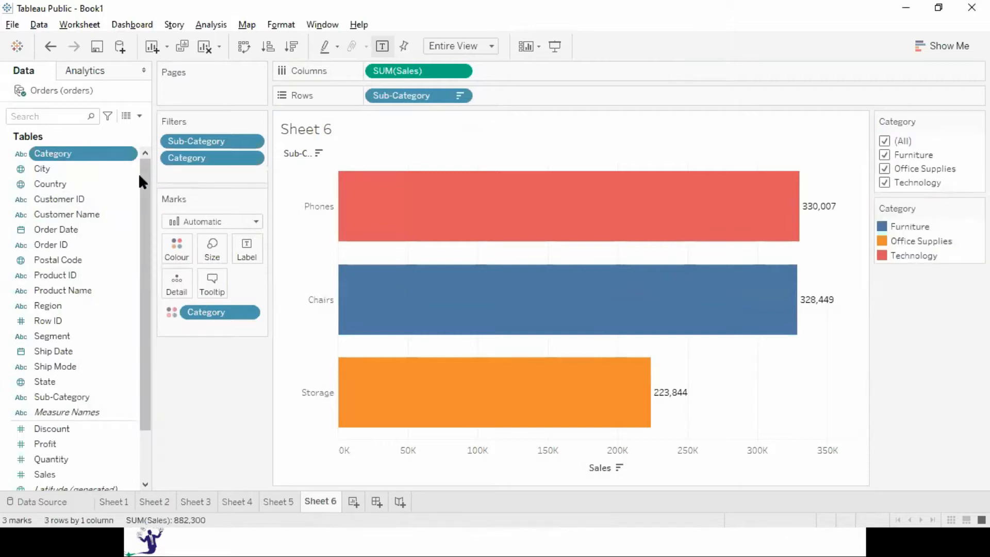
# Step: In presentation mode, try the Category filter by excluding Office Supplies and Furniture, and restore all categories
pyautogui.press('F7')
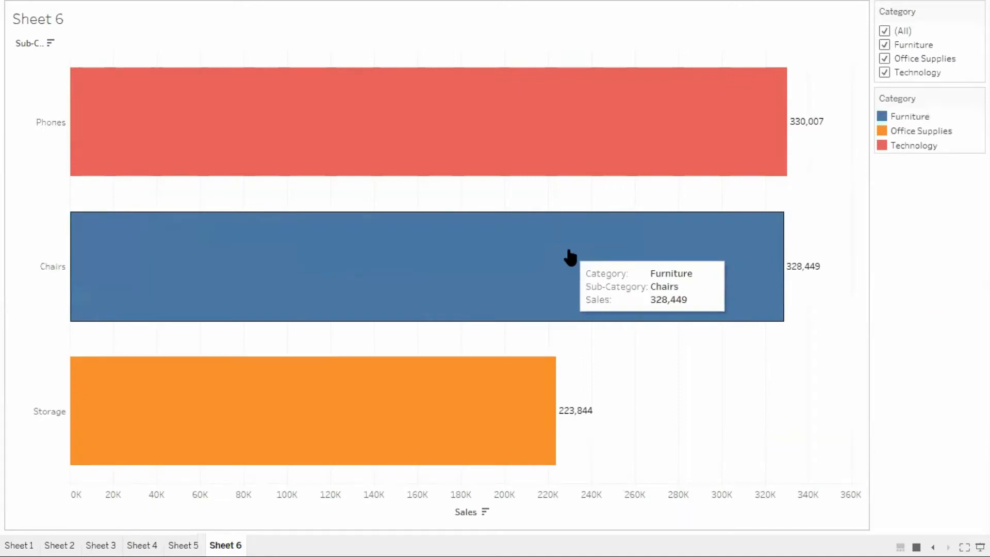
pyautogui.click(884, 58)
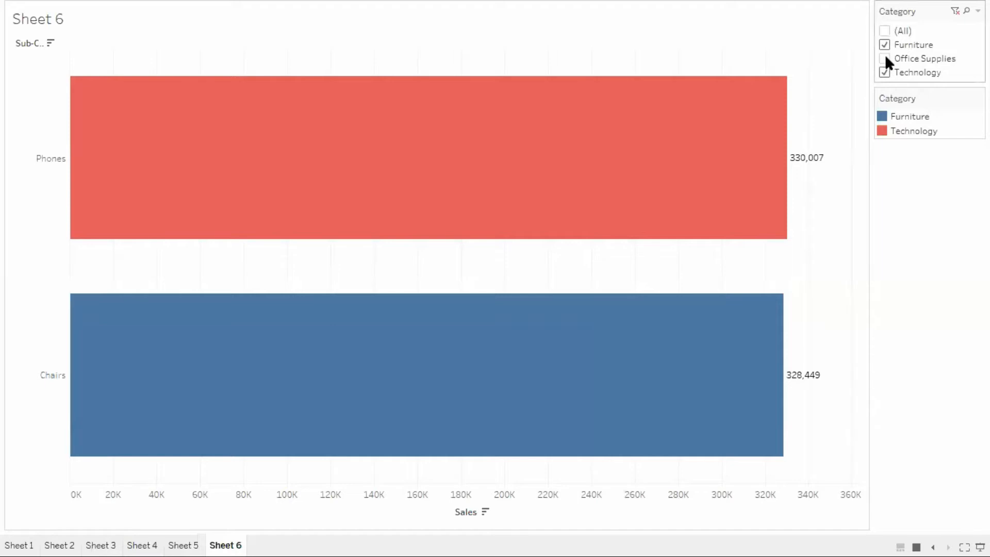
pyautogui.click(887, 45)
pyautogui.click(887, 45)
pyautogui.click(885, 45)
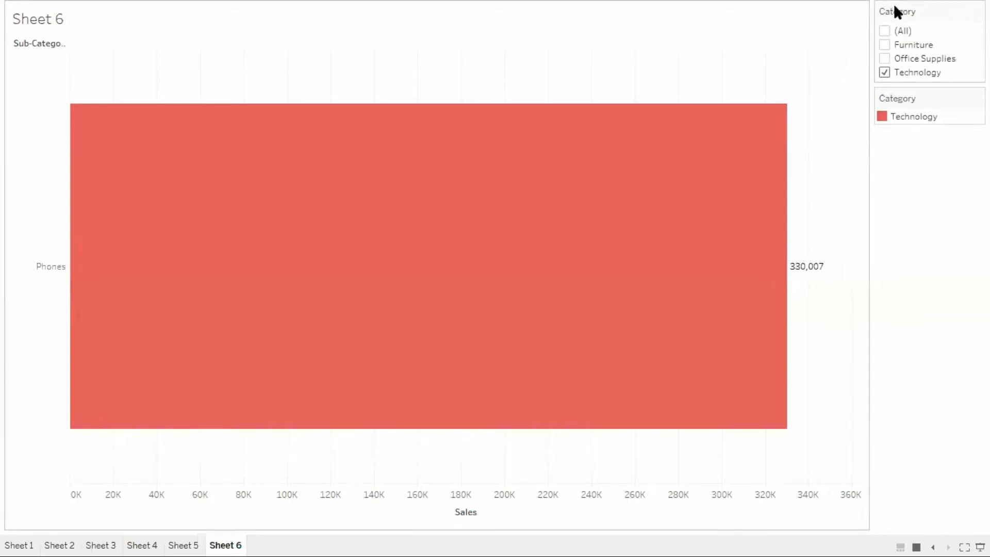
pyautogui.click(884, 30)
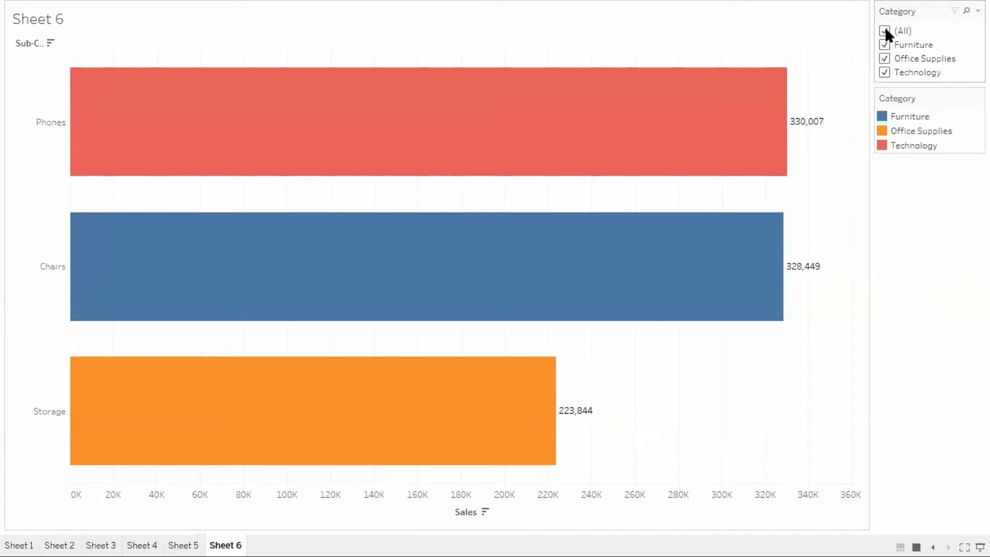
# Step: Narrow the Category filter to Furniture only, restore all categories and leave presentation mode
pyautogui.click(884, 72)
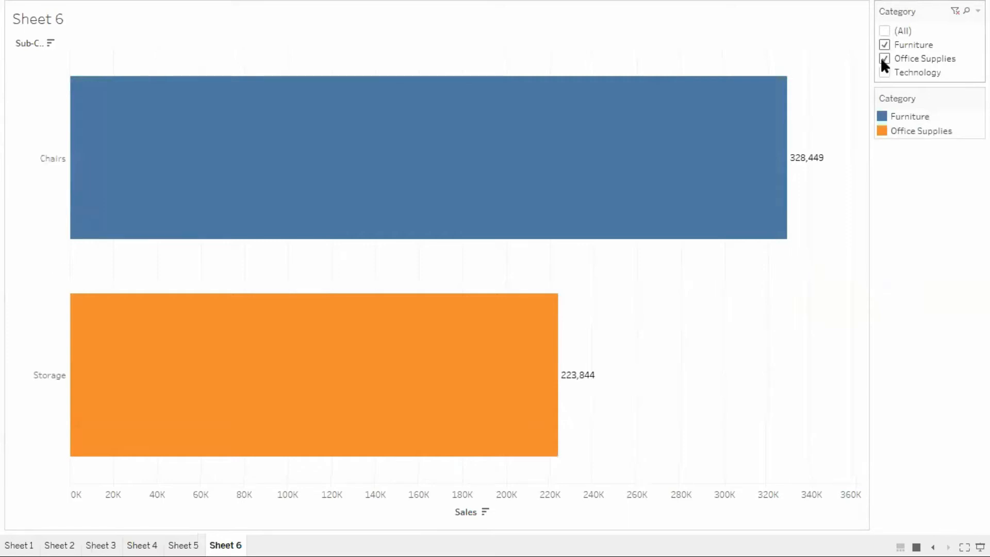
pyautogui.click(883, 59)
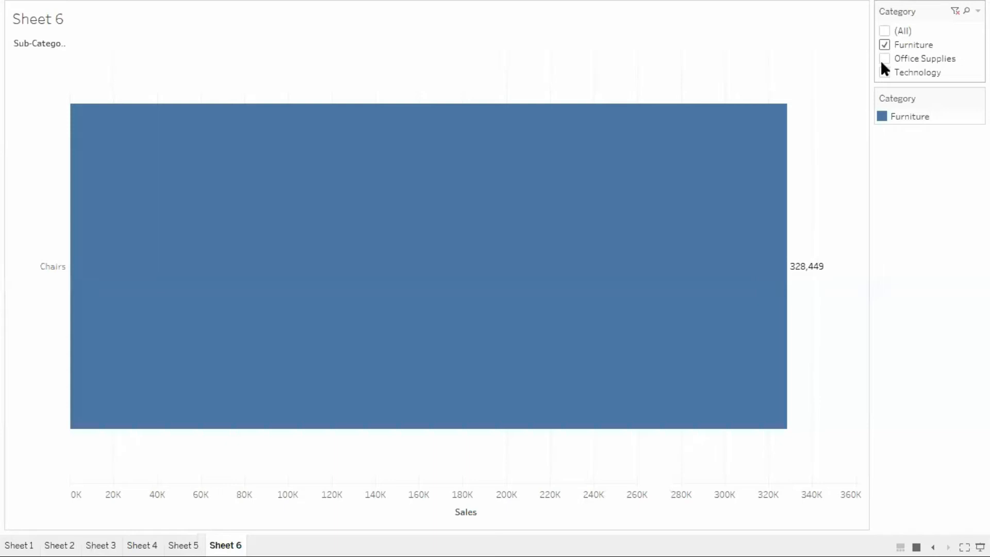
pyautogui.click(883, 31)
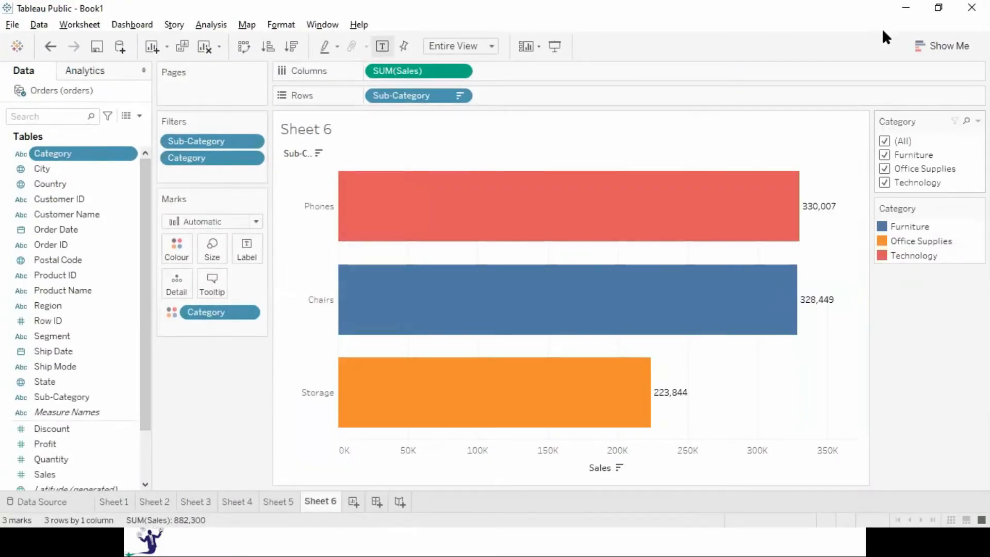
# Step: Add the Category filter to context so it is evaluated before the Sub-Category top 3 filter
pyautogui.click(252, 159)
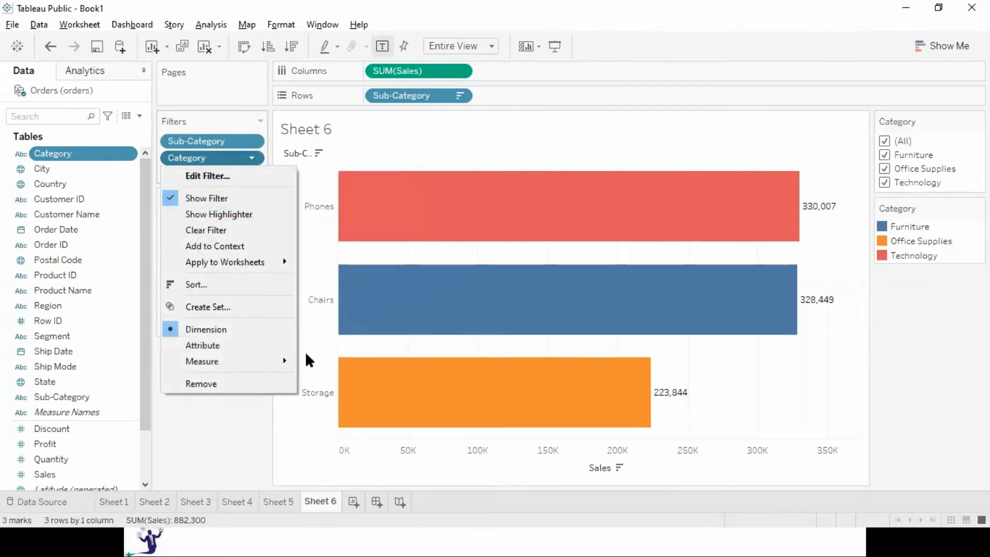
pyautogui.click(215, 246)
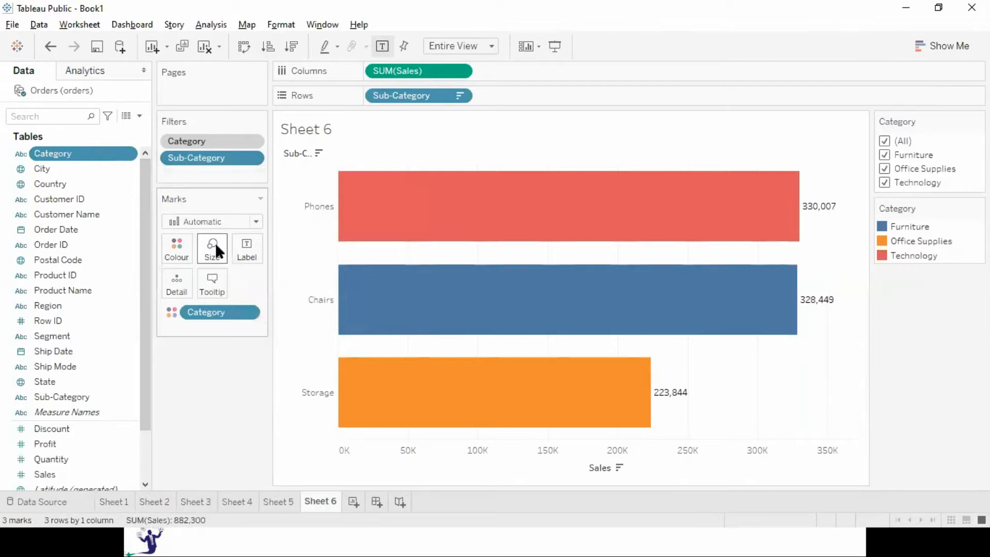
# Step: In presentation mode, exclude Technology and Furniture in the Category filter, keeping only Office Supplies
pyautogui.press('F7')
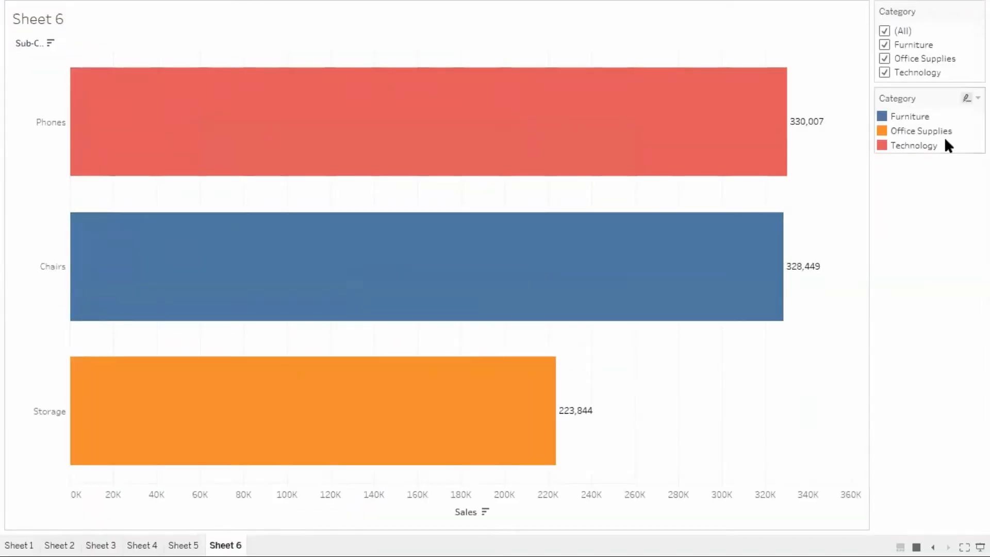
pyautogui.click(884, 72)
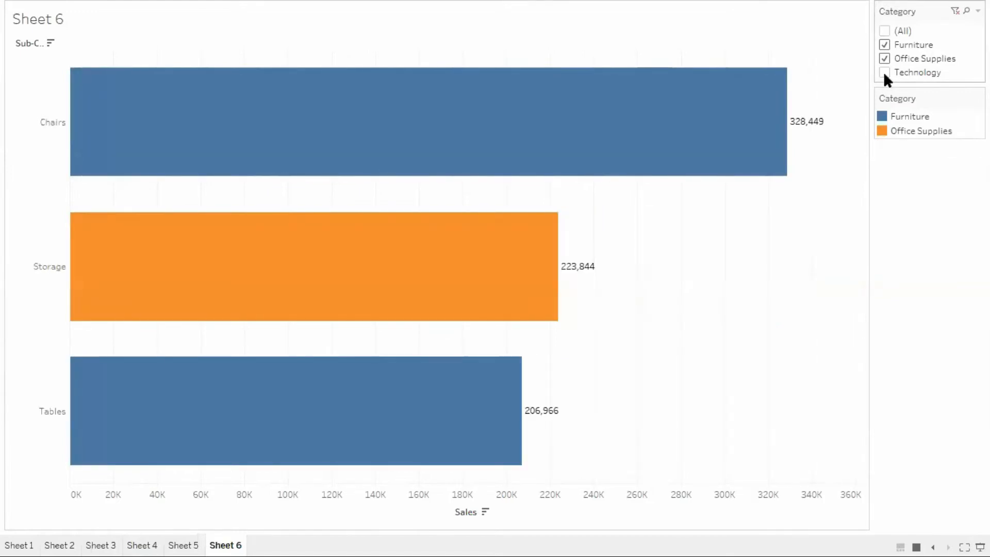
pyautogui.click(884, 44)
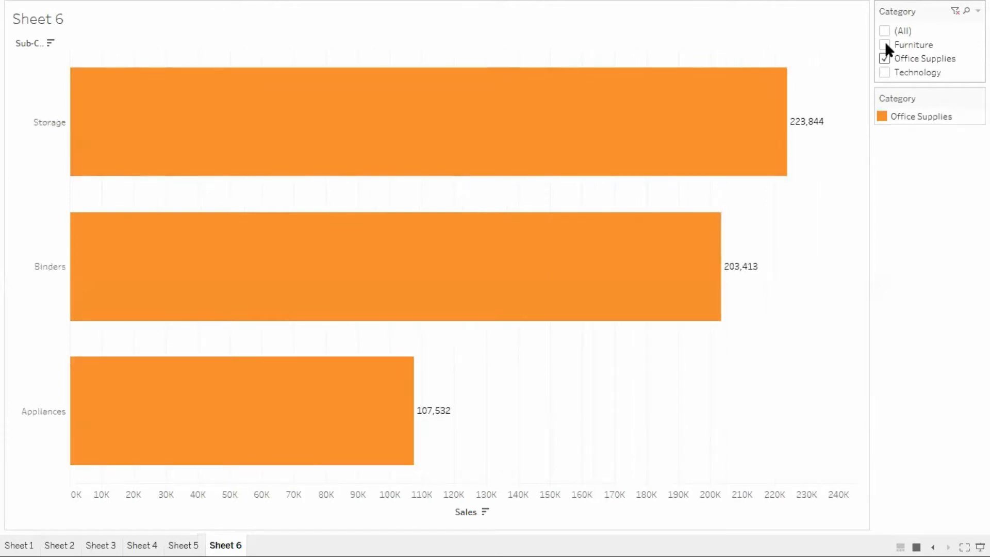
# Step: Try the Category filter with Office Supplies plus Technology and with Furniture plus Technology, restore all categories and leave presentation mode
pyautogui.click(884, 72)
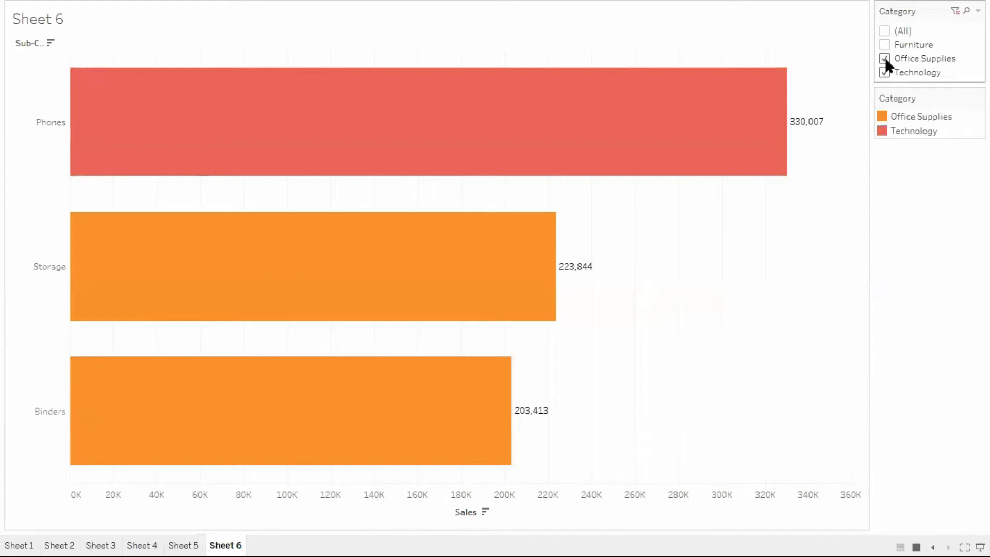
pyautogui.click(885, 58)
pyautogui.click(884, 45)
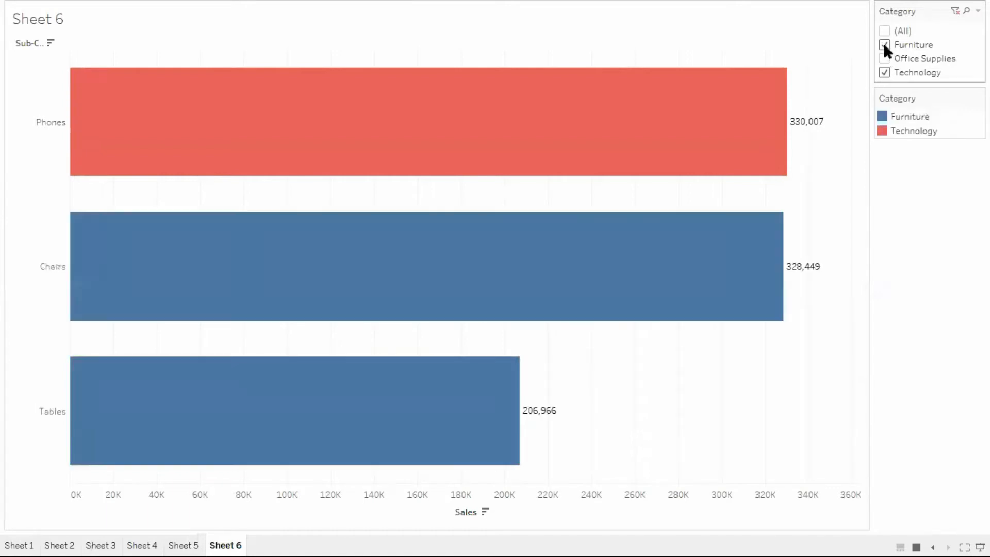
pyautogui.click(884, 31)
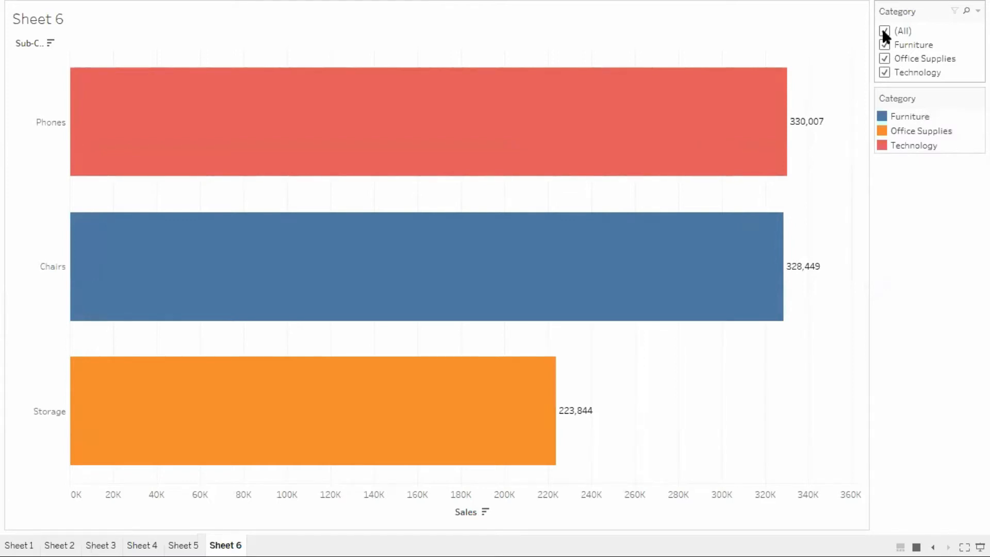
pyautogui.press('Escape')
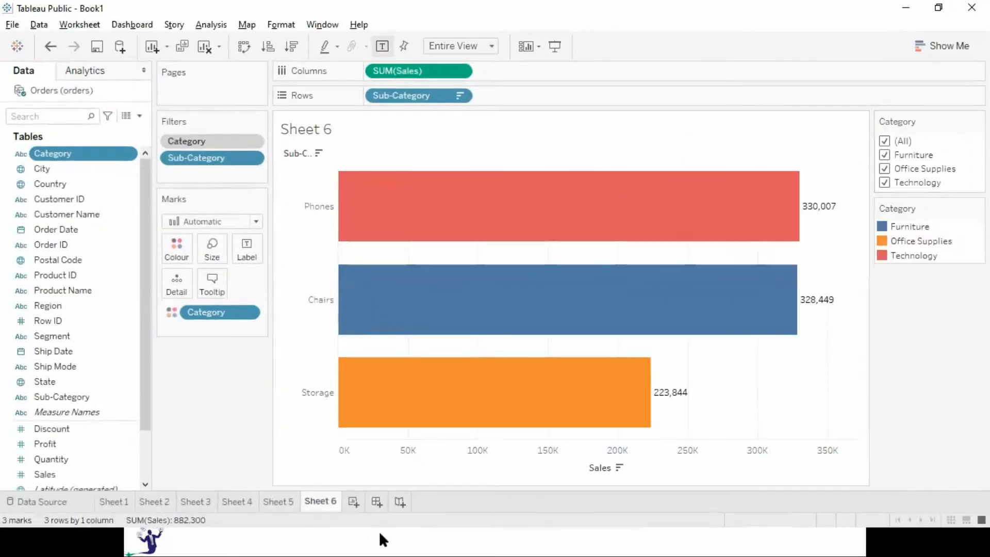
# Step: On a new worksheet, build a text table of Profit and Sales by Sub-Category, widen its columns and set the view to Fit Height
pyautogui.click(348, 500)
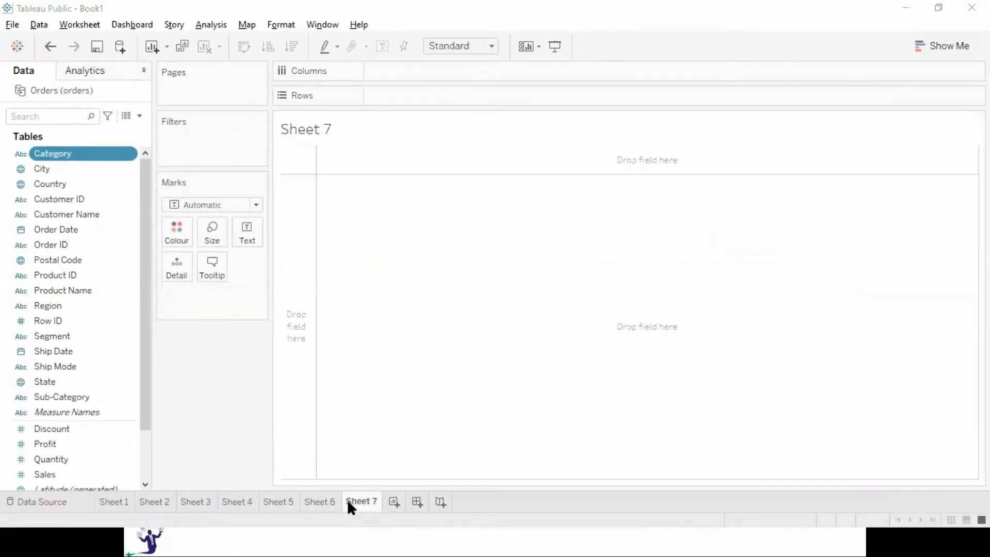
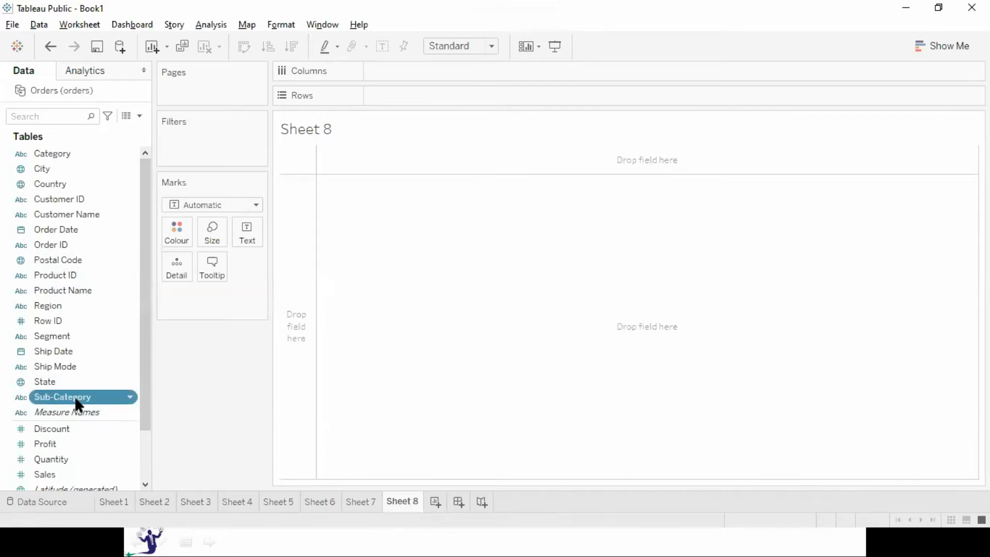
pyautogui.doubleClick(46, 442)
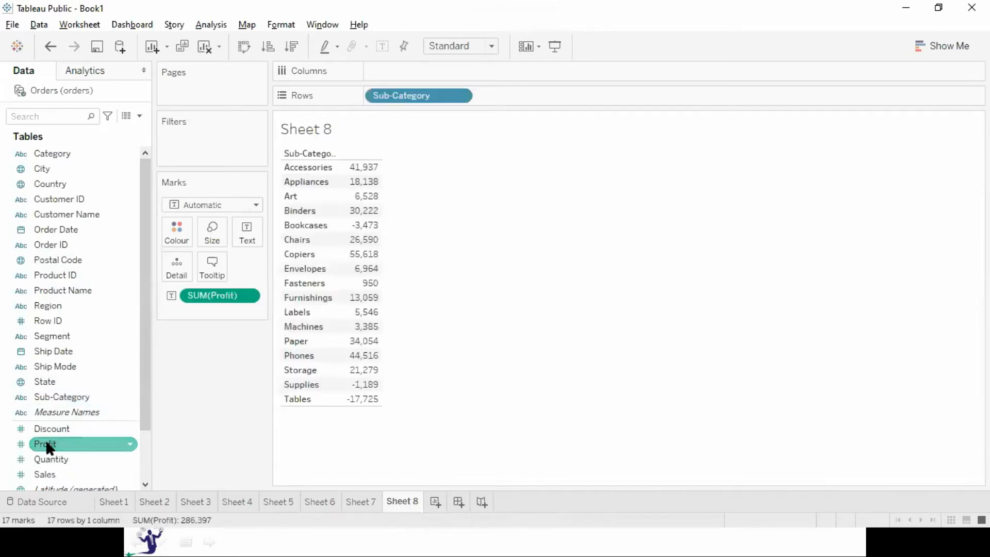
pyautogui.doubleClick(51, 475)
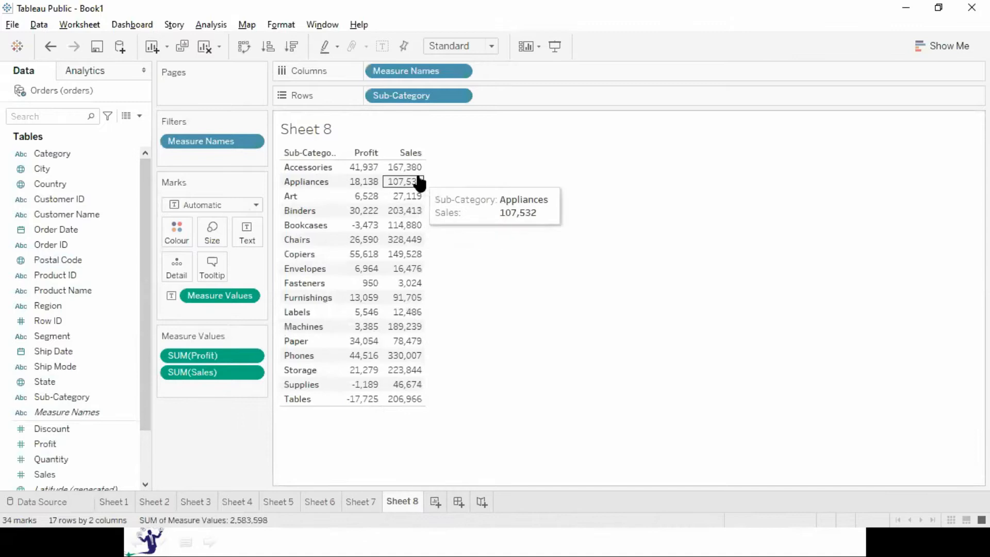
pyautogui.moveTo(424, 167); pyautogui.dragTo(445, 164)
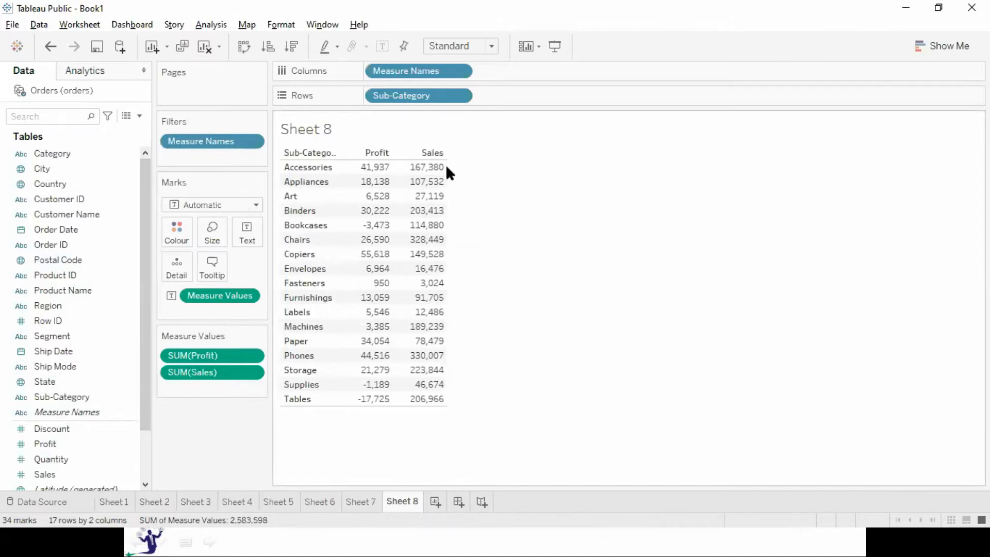
pyautogui.click(465, 46)
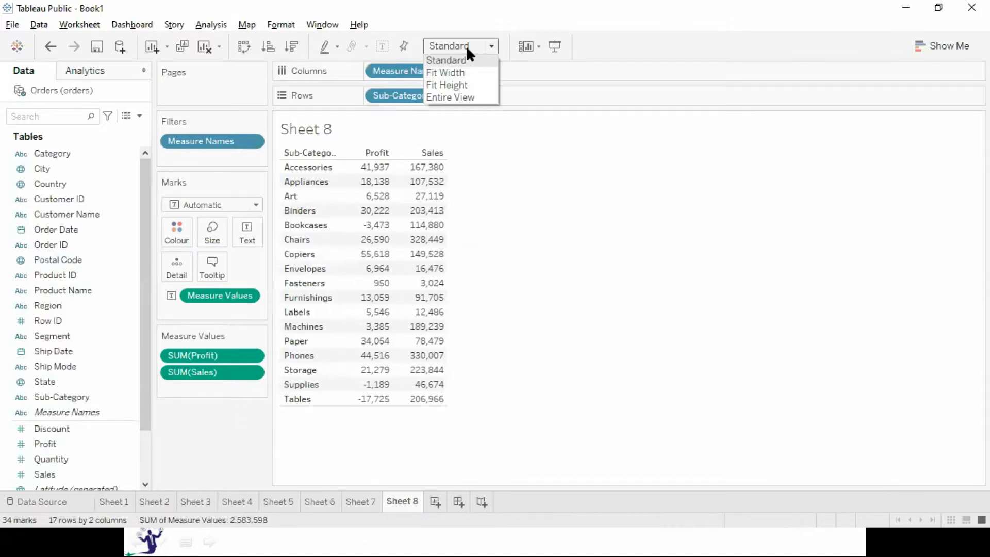
pyautogui.click(446, 85)
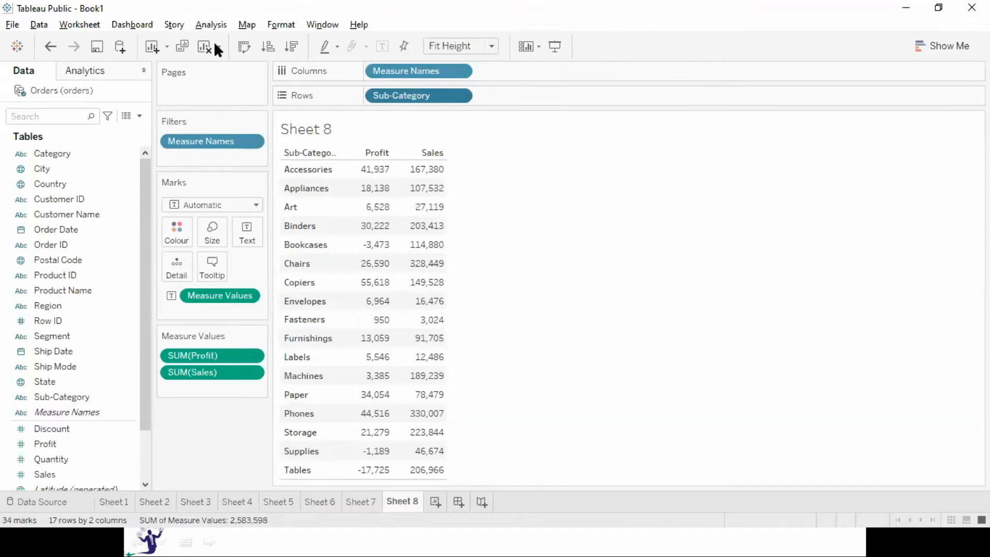
# Step: Open the editor for a new calculated field
pyautogui.click(211, 25)
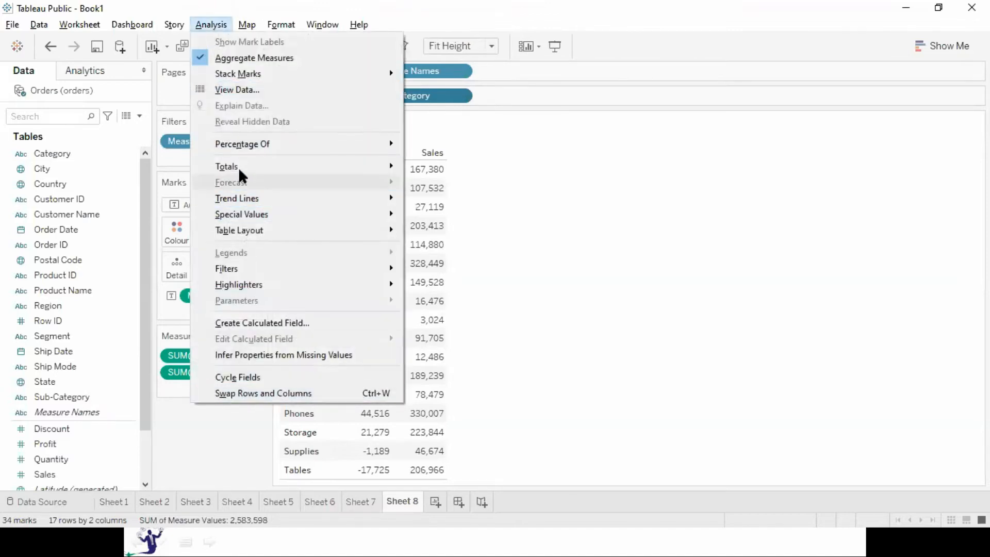
pyautogui.moveTo(236, 163)
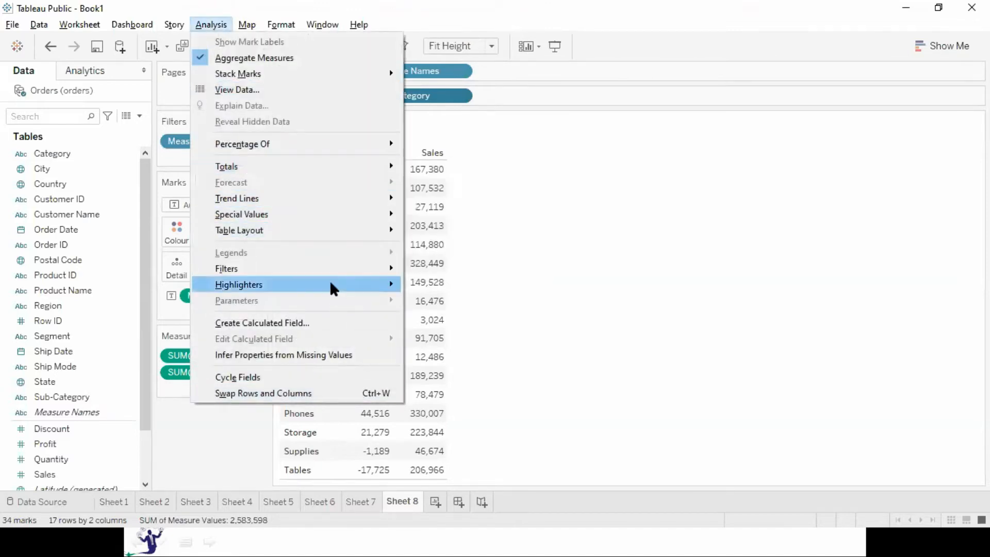
pyautogui.click(299, 321)
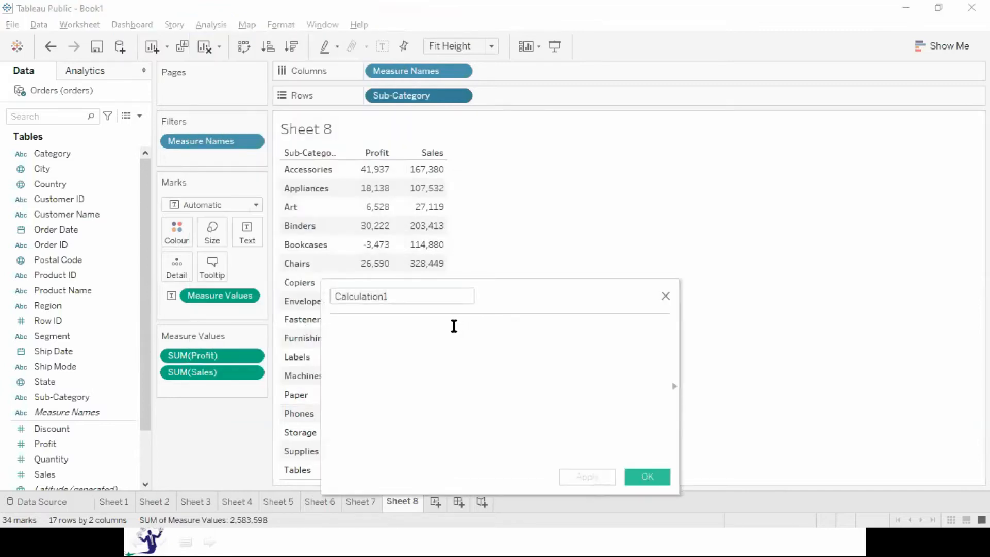
# Step: Name the new calculated field COST
pyautogui.click(398, 298)
pyautogui.moveTo(398, 299); pyautogui.dragTo(17, 278)
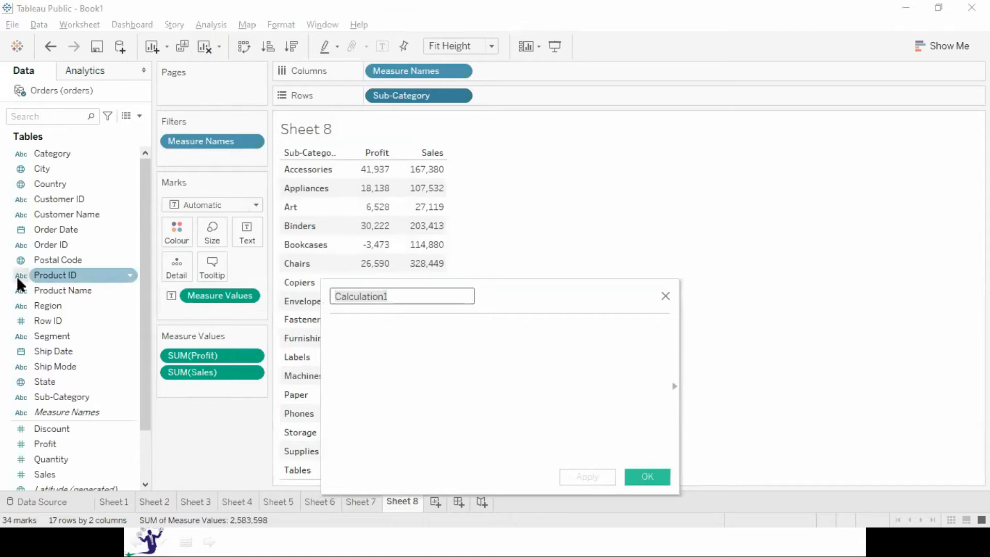
pyautogui.write('COST')
pyautogui.press('Tab')
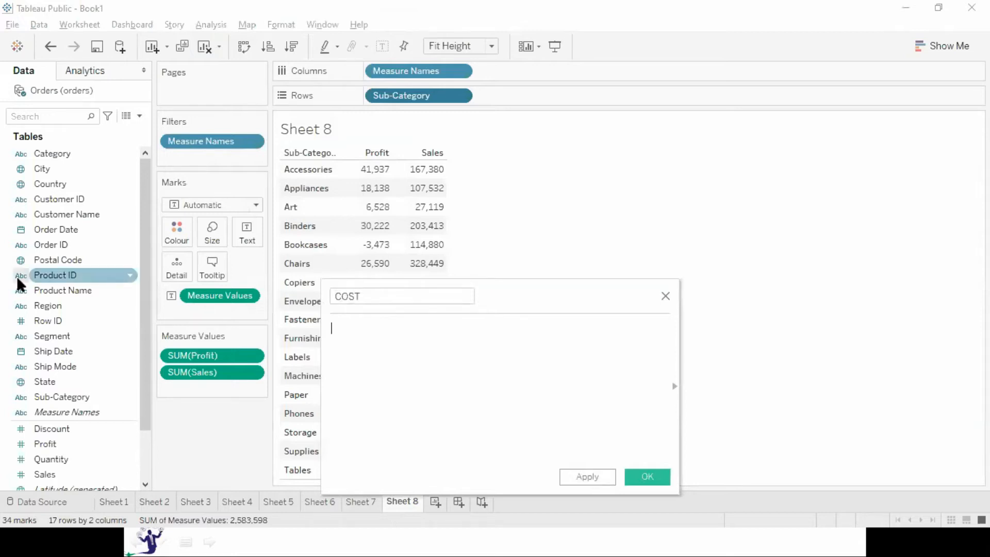
# Step: Define COST as SUM([Sales])-SUM([Profit]) and add the saved field to the sub-category table
pyautogui.write('SUM([S')
pyautogui.press('Return')
pyautogui.write('-SUM(PRO')
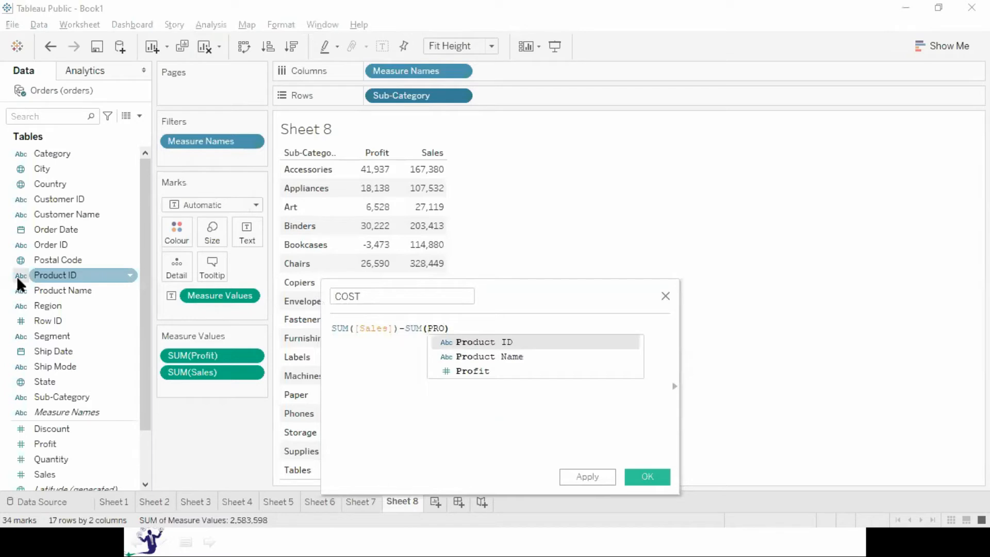
pyautogui.press('Down')
pyautogui.press('Down')
pyautogui.press('Return')
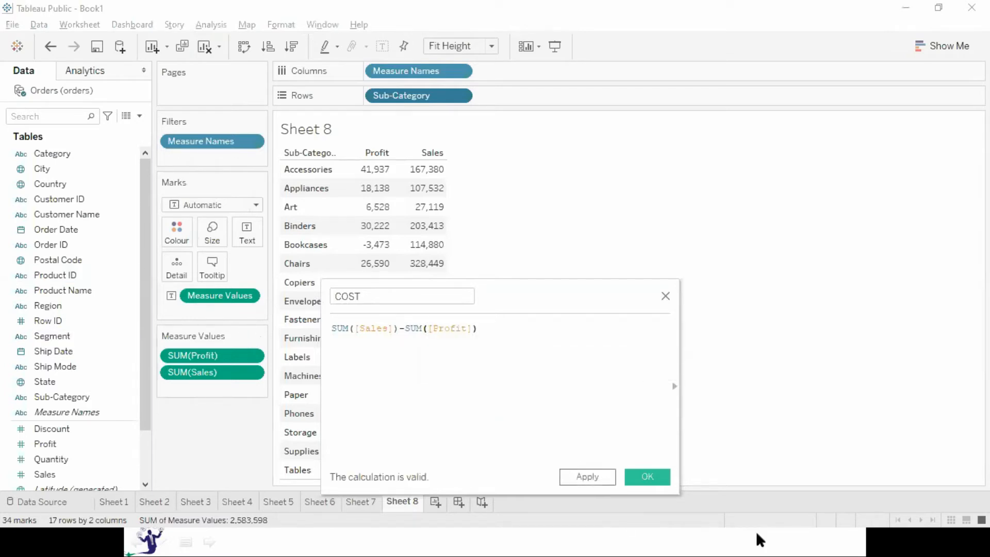
pyautogui.click(640, 477)
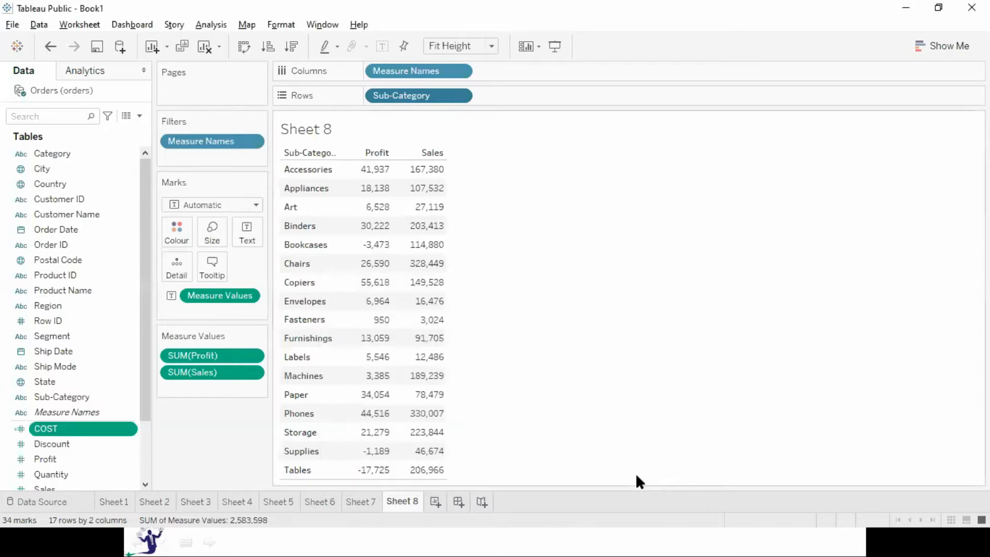
pyautogui.doubleClick(52, 431)
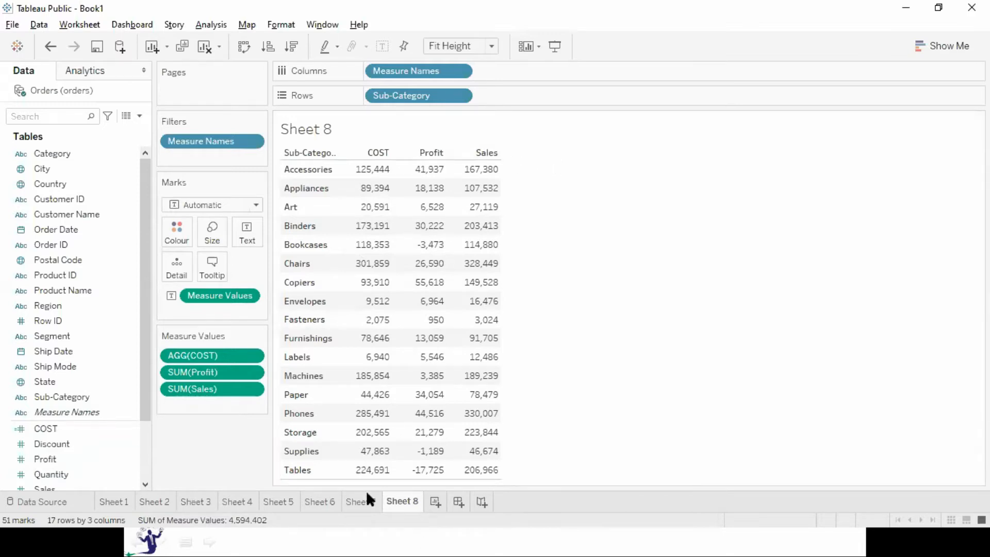
pyautogui.moveTo(200, 355)
pyautogui.mouseDown()
pyautogui.moveTo(205, 419)
pyautogui.moveTo(196, 353)
pyautogui.mouseUp()
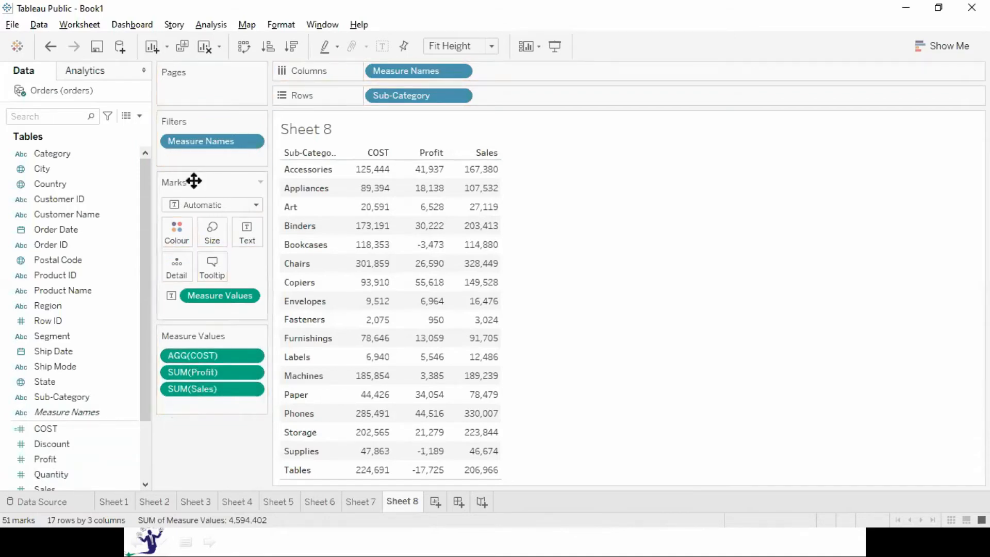
# Step: Start another calculated field named TRANSCOUNT and move its editor up beside the data pane
pyautogui.click(139, 117)
pyautogui.click(128, 129)
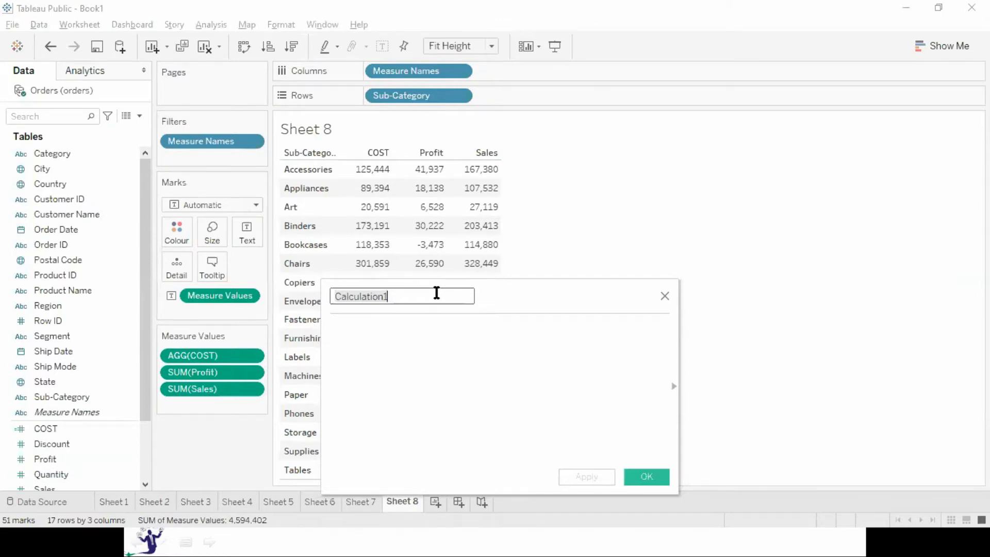
pyautogui.write('TRANSCOUNT')
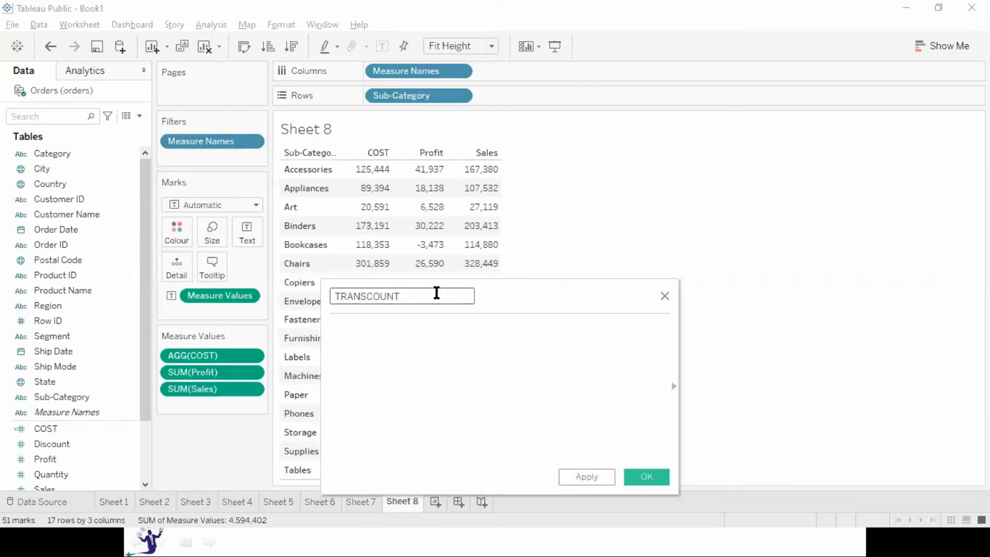
pyautogui.click(612, 352)
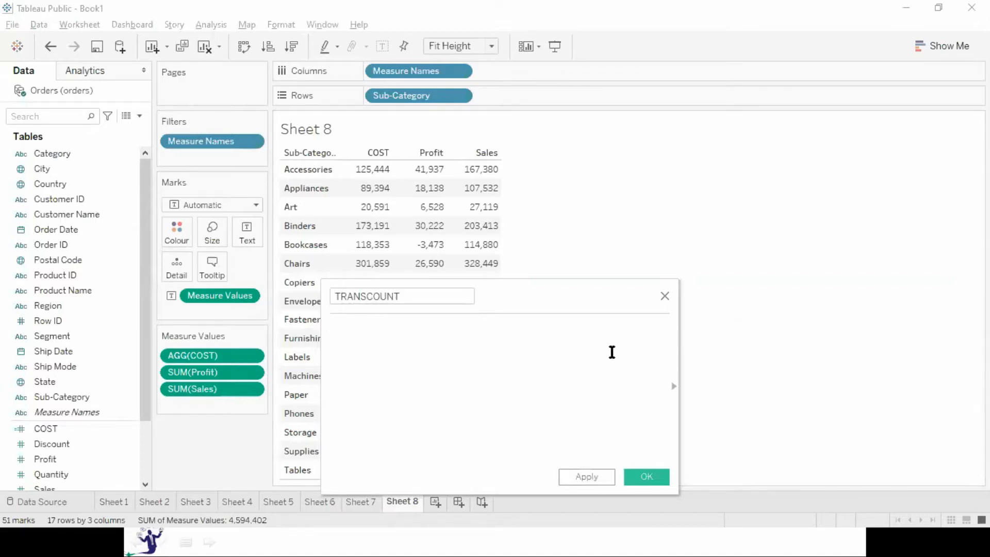
pyautogui.moveTo(589, 301); pyautogui.dragTo(491, 169)
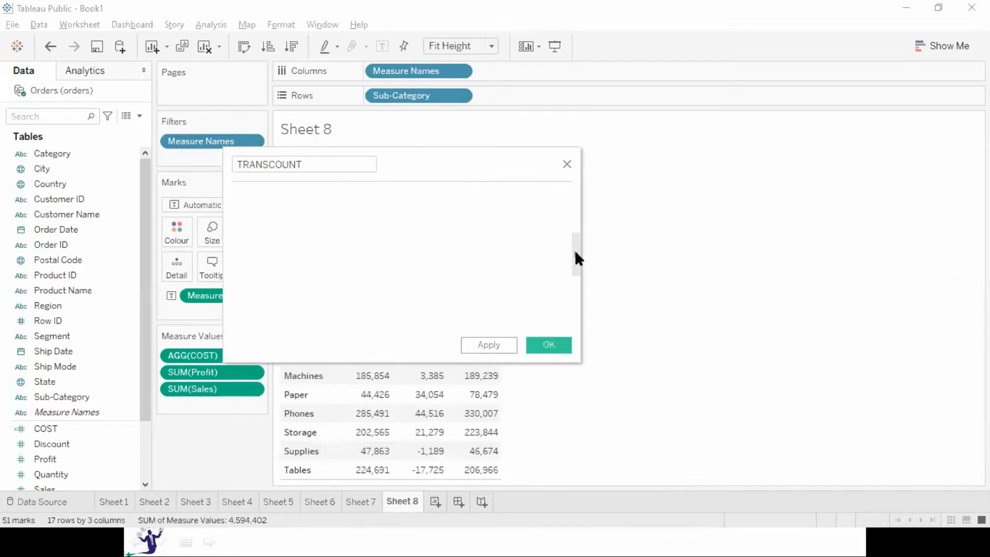
# Step: Define TRANSCOUNT as COUNT([Sales]), inserting COUNT from the function reference, and save the field
pyautogui.click(576, 253)
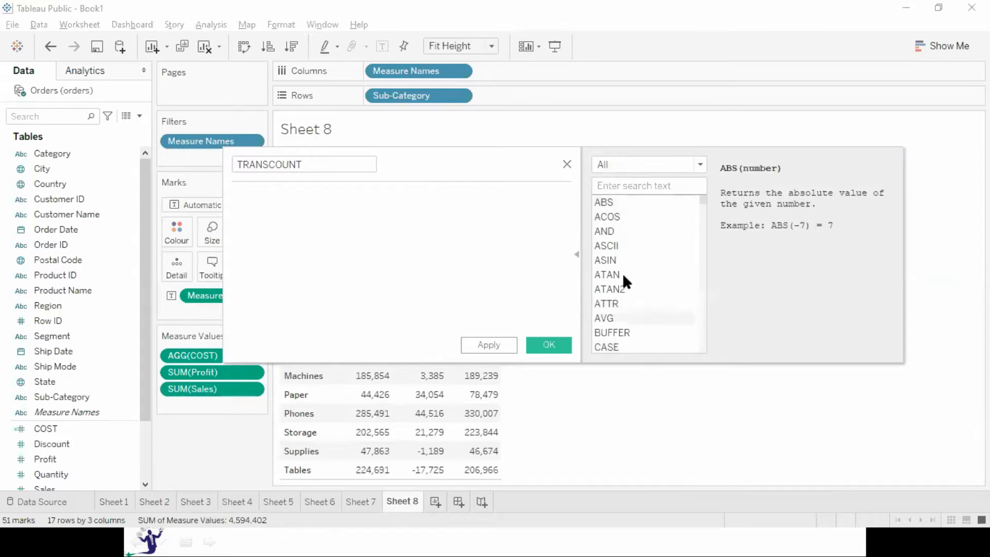
pyautogui.scroll(-4, 702, 201)
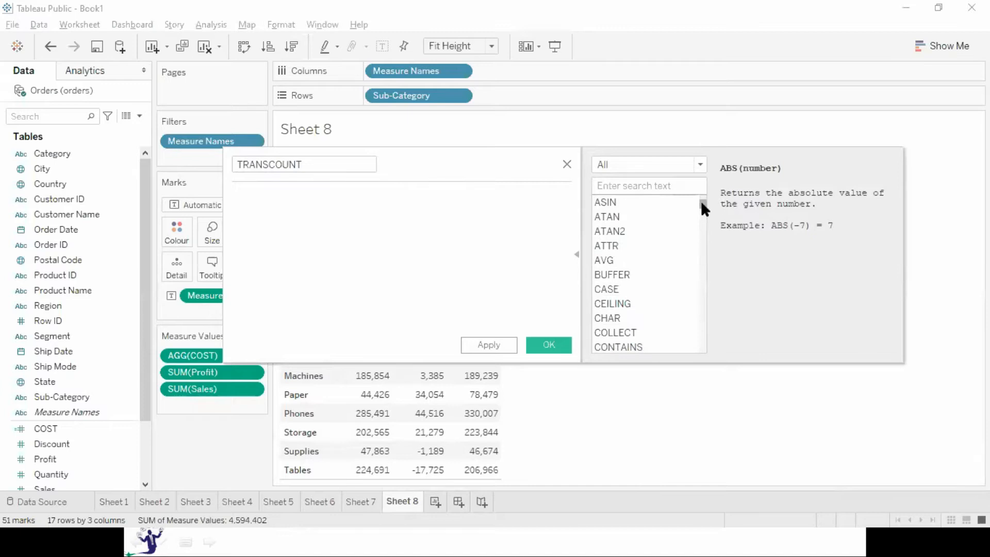
pyautogui.moveTo(701, 200); pyautogui.dragTo(703, 206)
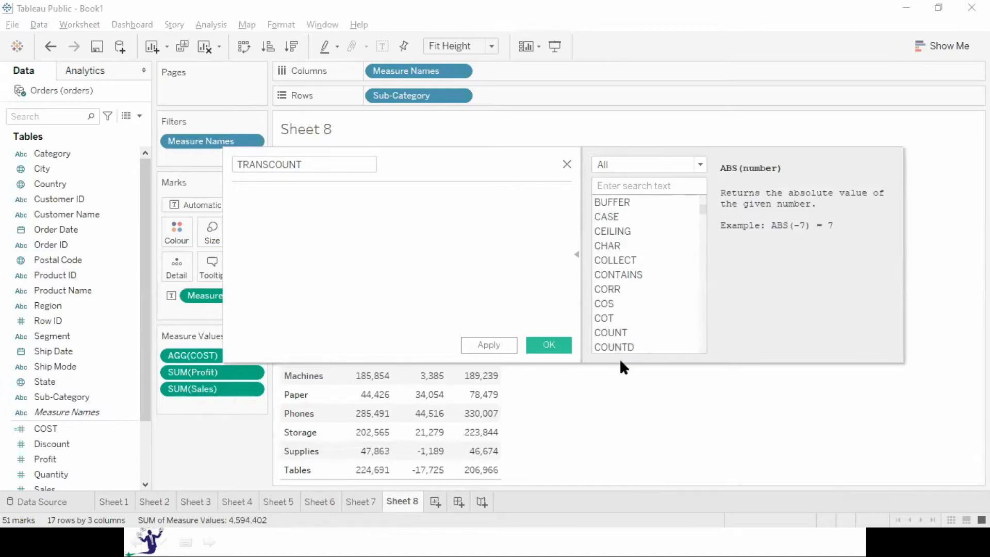
pyautogui.click(613, 334)
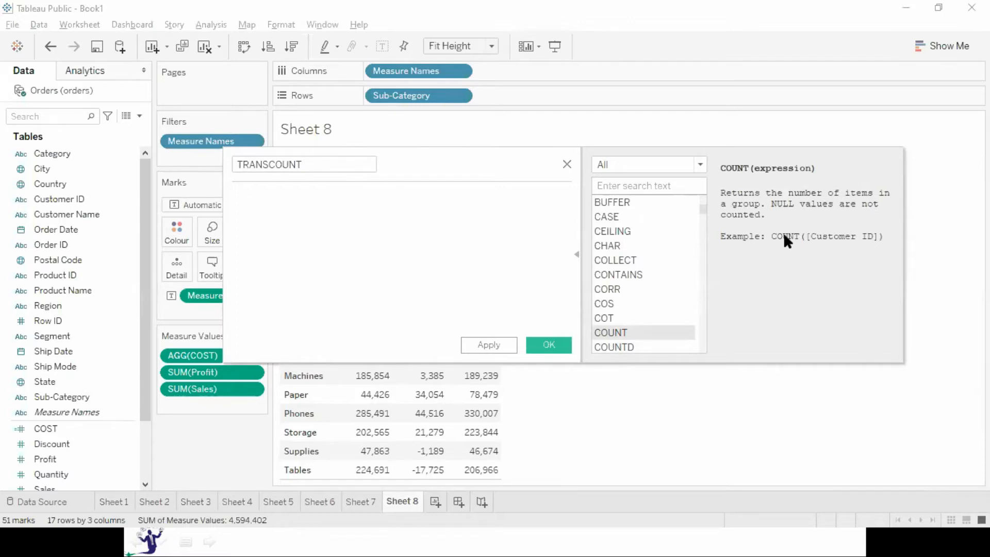
pyautogui.doubleClick(627, 333)
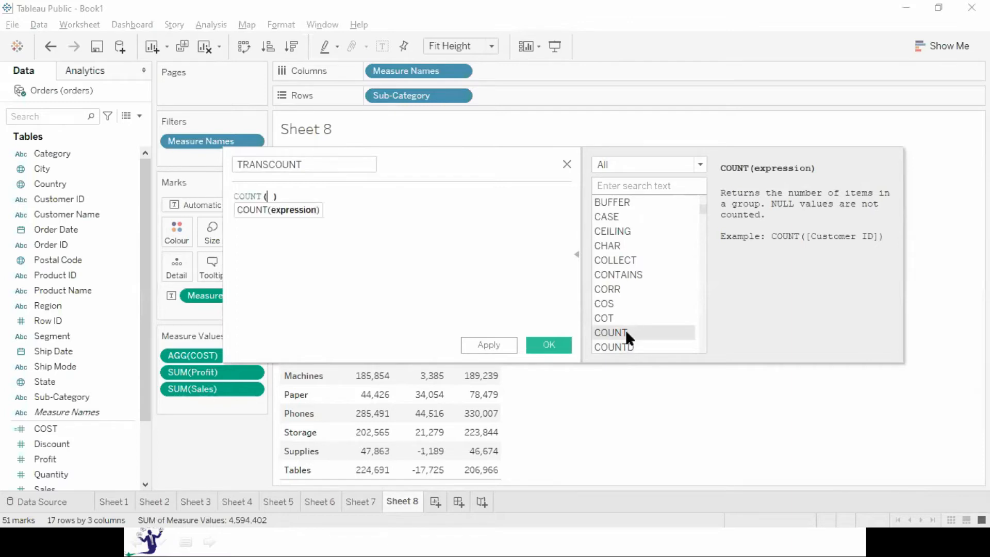
pyautogui.write('[Sa')
pyautogui.press('Return')
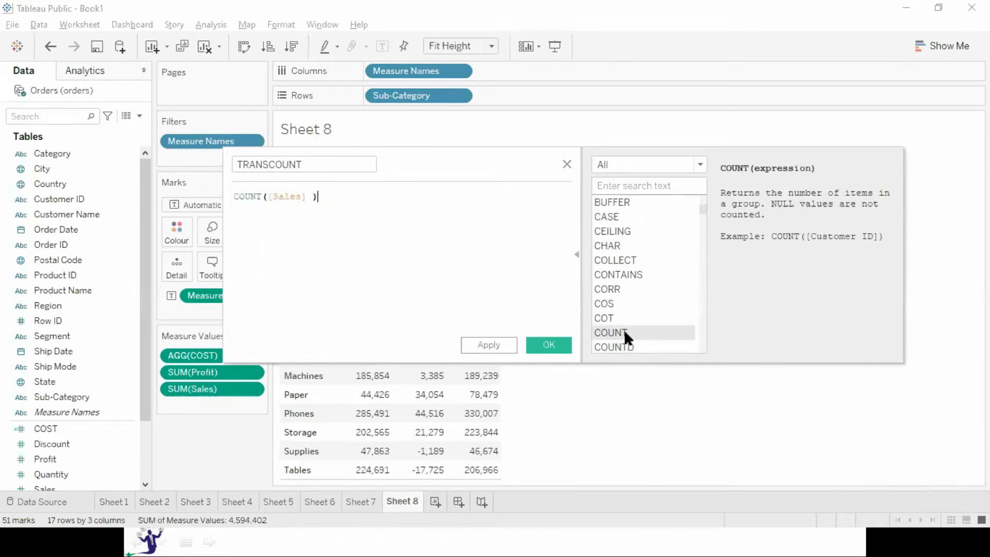
pyautogui.click(577, 255)
pyautogui.click(545, 352)
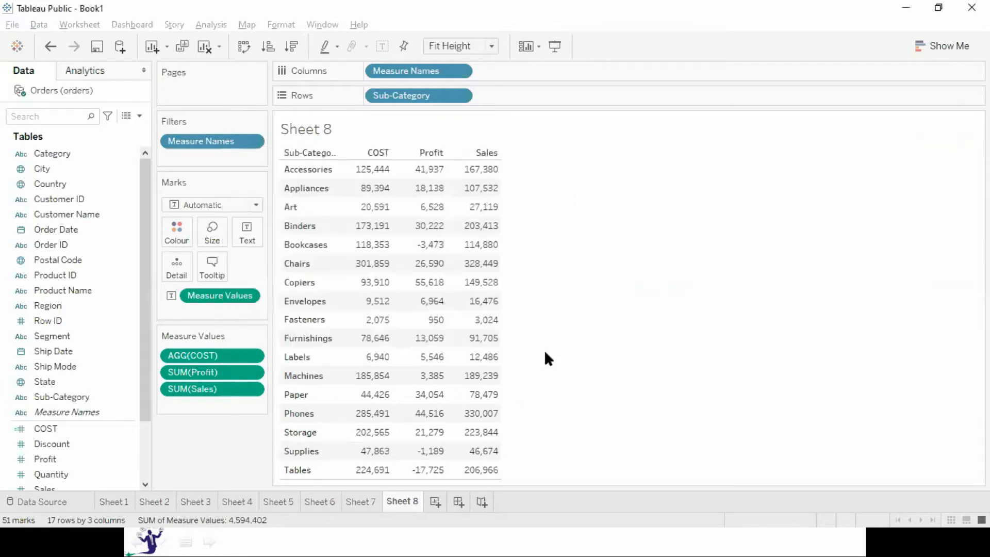
# Step: Add TRANSCOUNT to the sub-category table and widen the measure columns until its heading fits
pyautogui.click(54, 394)
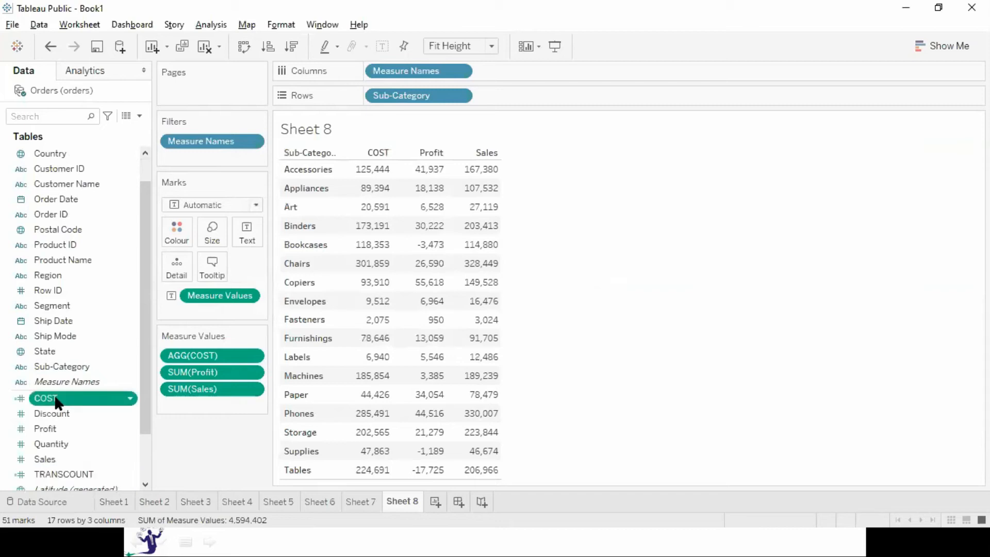
pyautogui.click(73, 472)
pyautogui.doubleClick(73, 472)
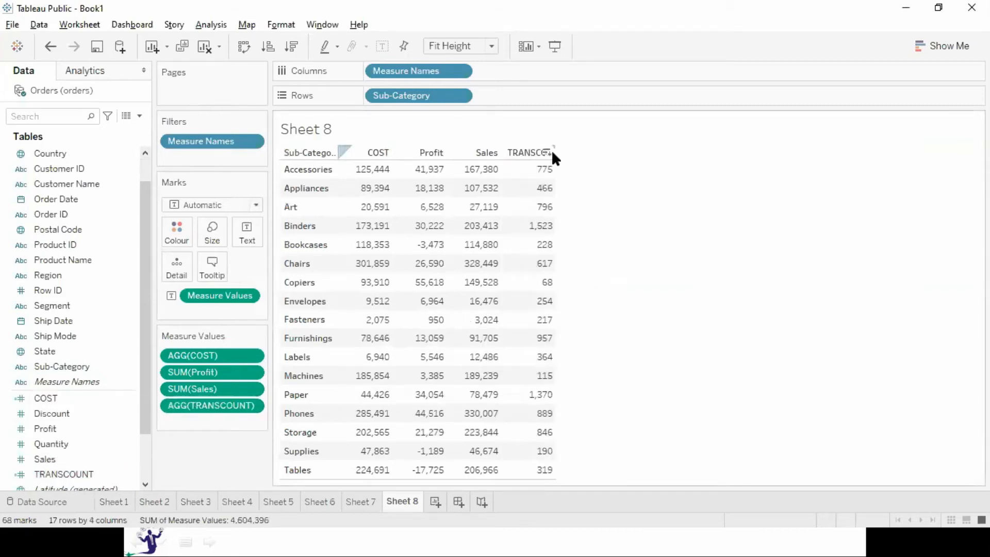
pyautogui.moveTo(551, 153); pyautogui.dragTo(577, 150)
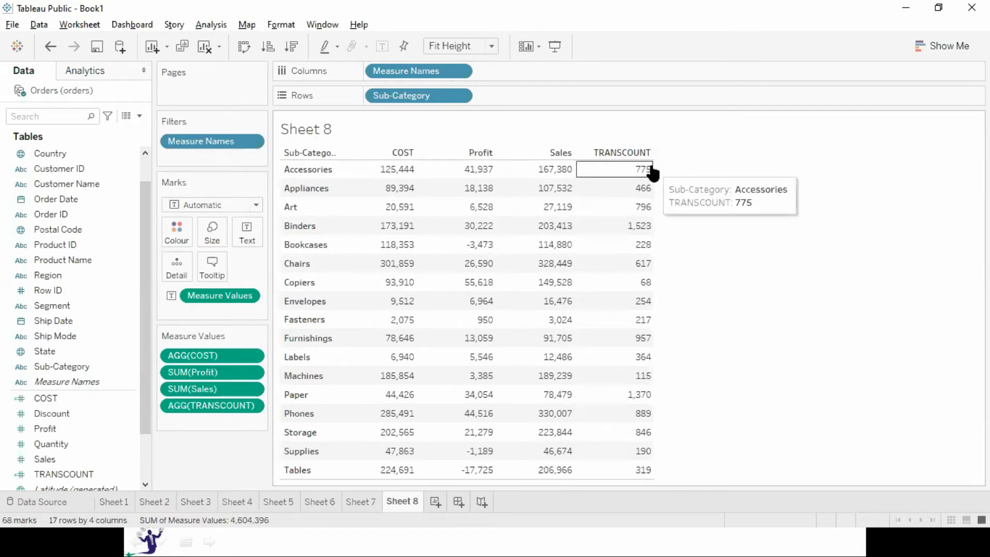
# Step: Clear the cell selection and sort the sub-category rows in ascending order of sales
pyautogui.click(471, 289)
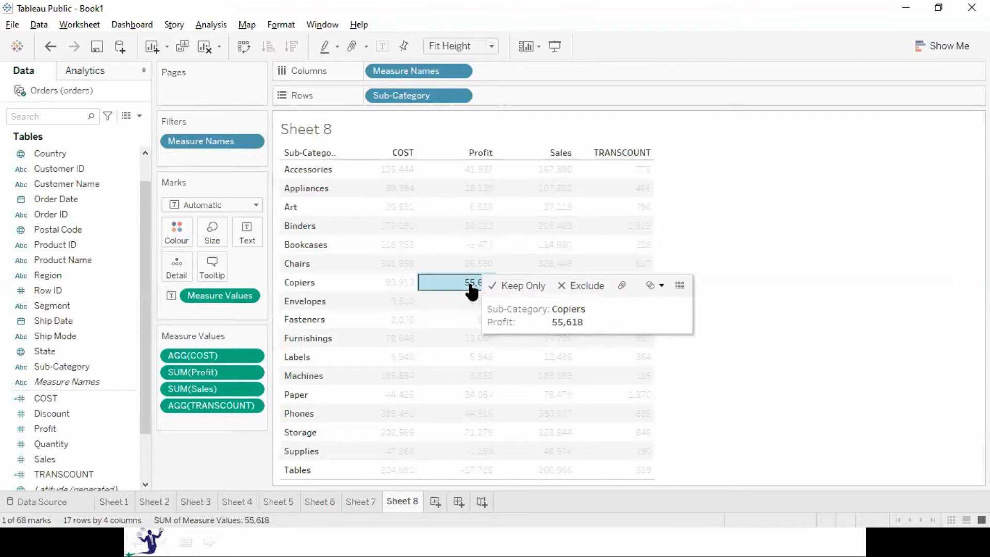
pyautogui.click(761, 249)
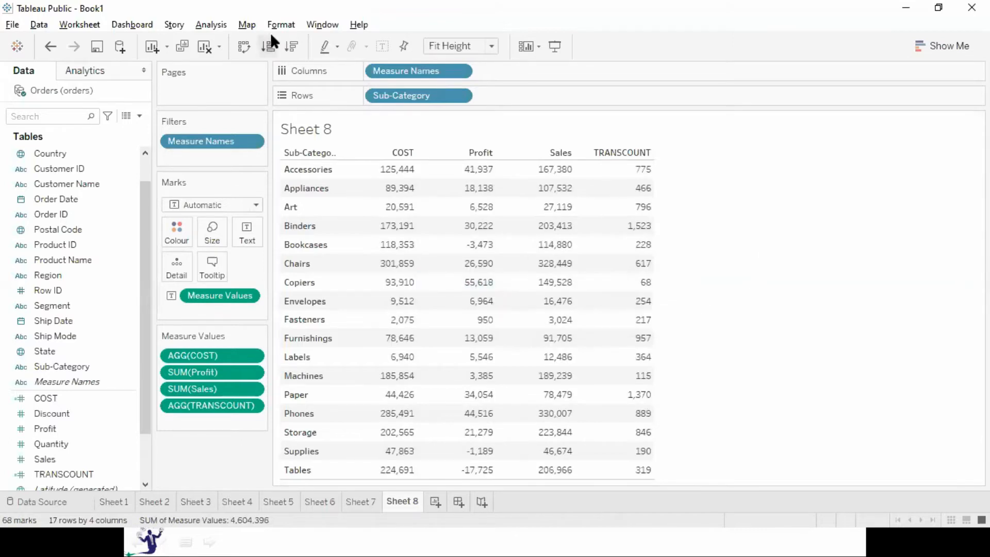
pyautogui.click(268, 45)
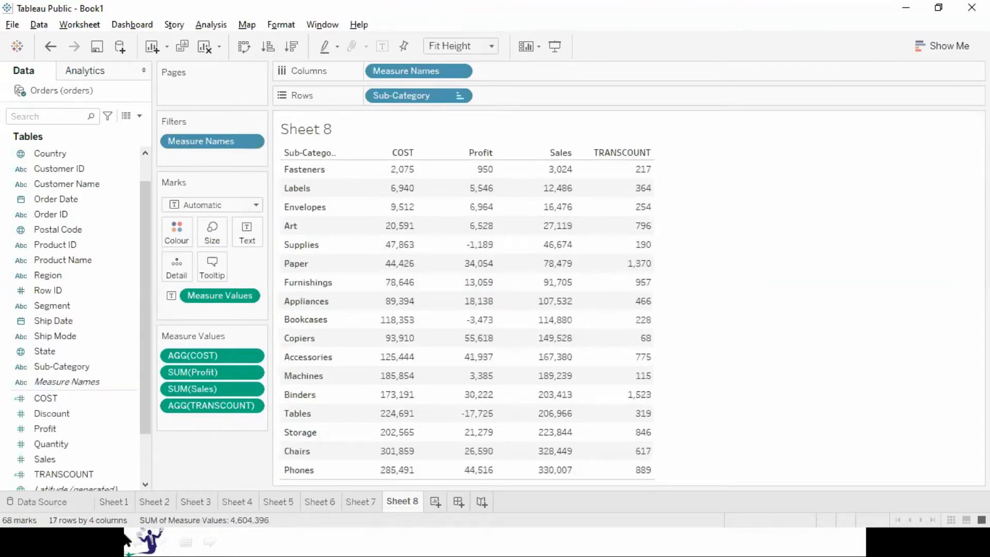
# Step: Start a third calculated field and name it AVGSAL
pyautogui.click(138, 115)
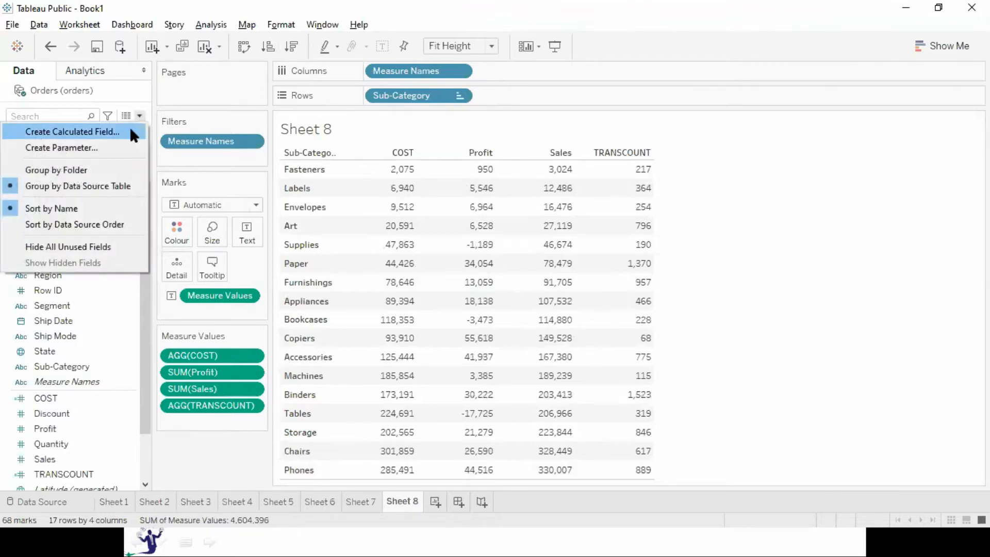
pyautogui.click(930, 349)
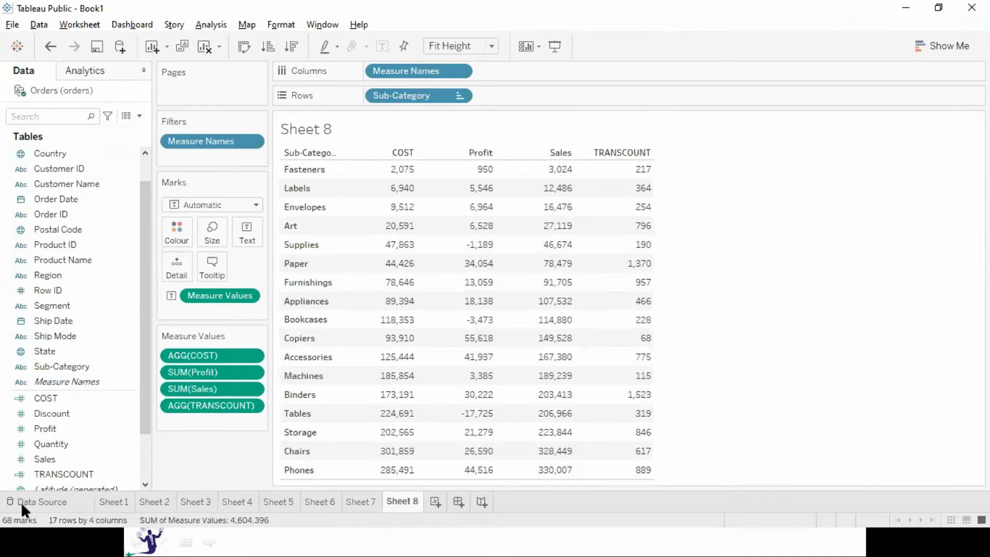
pyautogui.click(138, 115)
pyautogui.click(109, 132)
pyautogui.write('ABC')
pyautogui.click(325, 165)
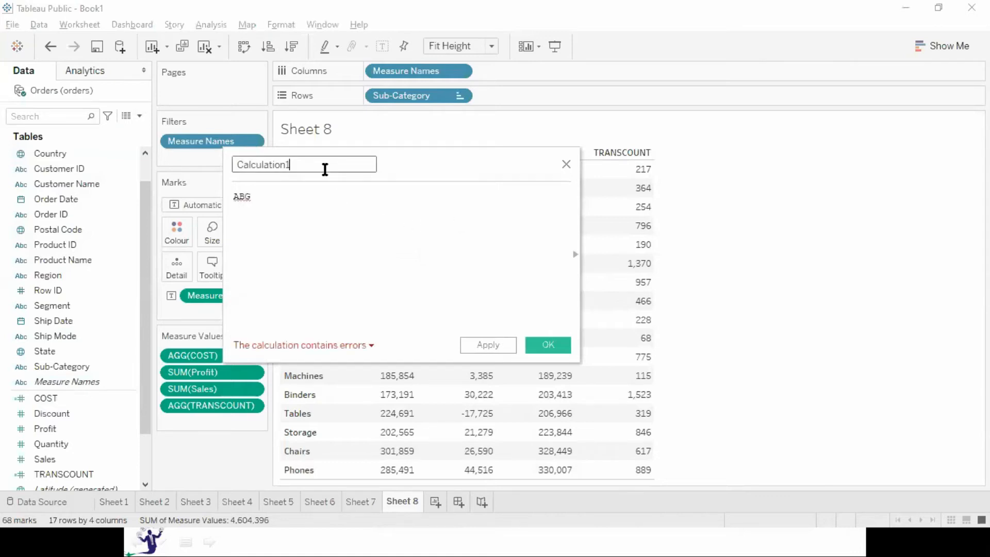
pyautogui.write('AV')
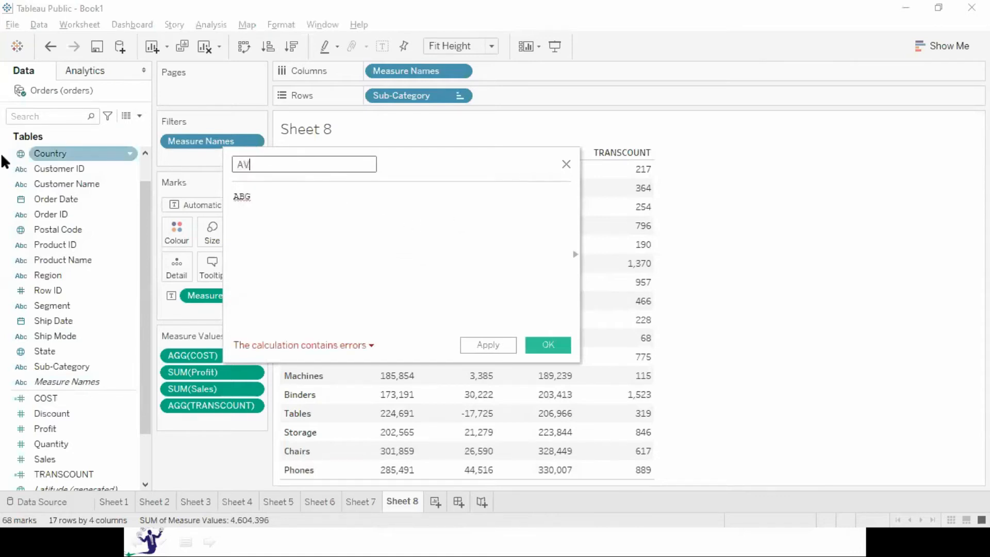
pyautogui.write('GSAL')
# Step: Replace the stray formula text of AVGSAL with SUM([Sales])/[TRANSCOUNT] and add the saved field to the table
pyautogui.doubleClick(265, 198)
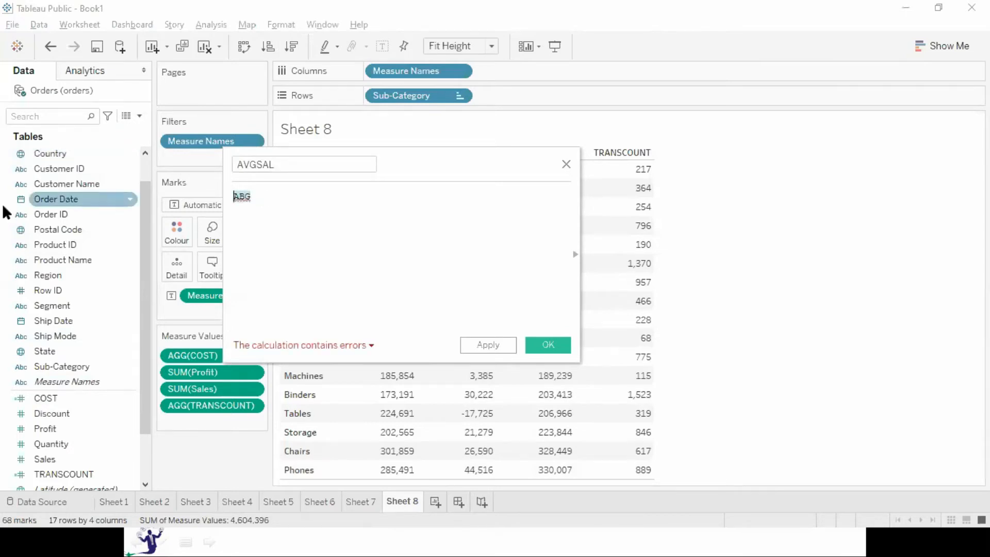
pyautogui.write('su')
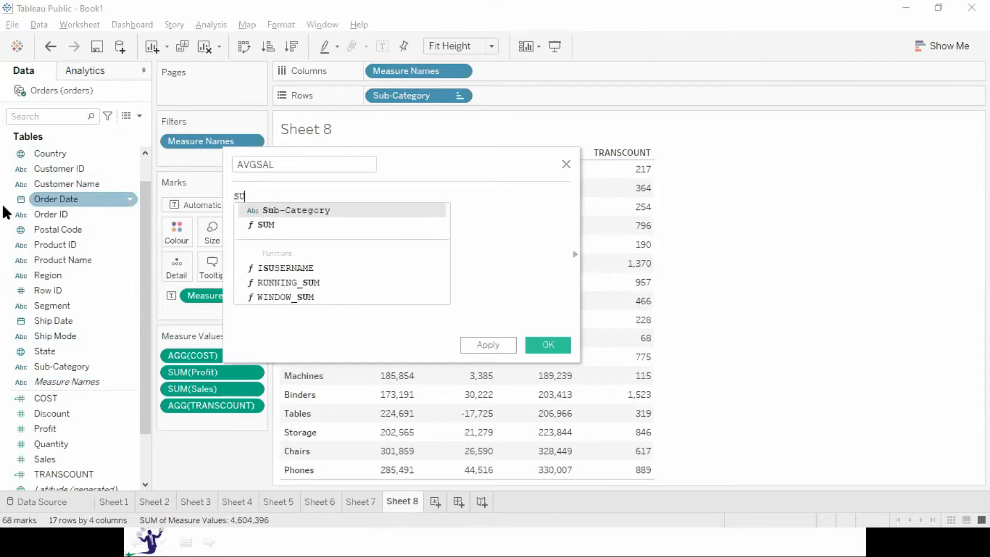
pyautogui.press('Down')
pyautogui.press('Return')
pyautogui.write('SA')
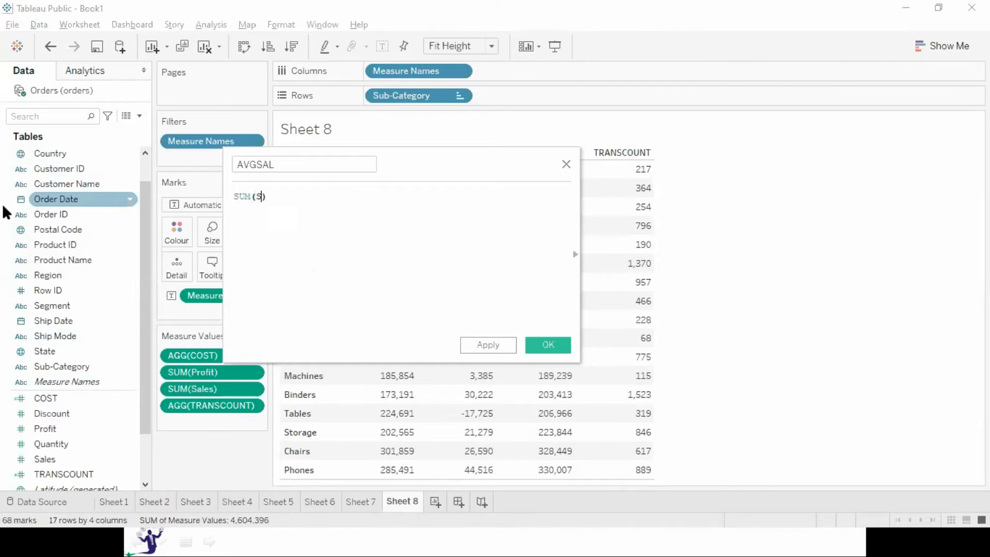
pyautogui.press('Return')
pyautogui.write('/')
pyautogui.write('TAR')
pyautogui.press('BackSpace')
pyautogui.press('BackSpace')
pyautogui.write('RA')
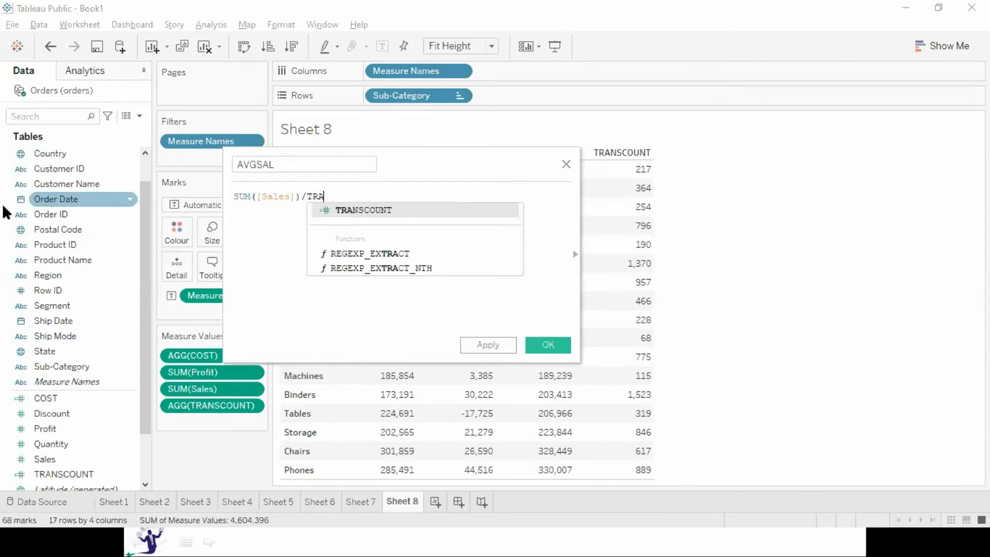
pyautogui.press('Return')
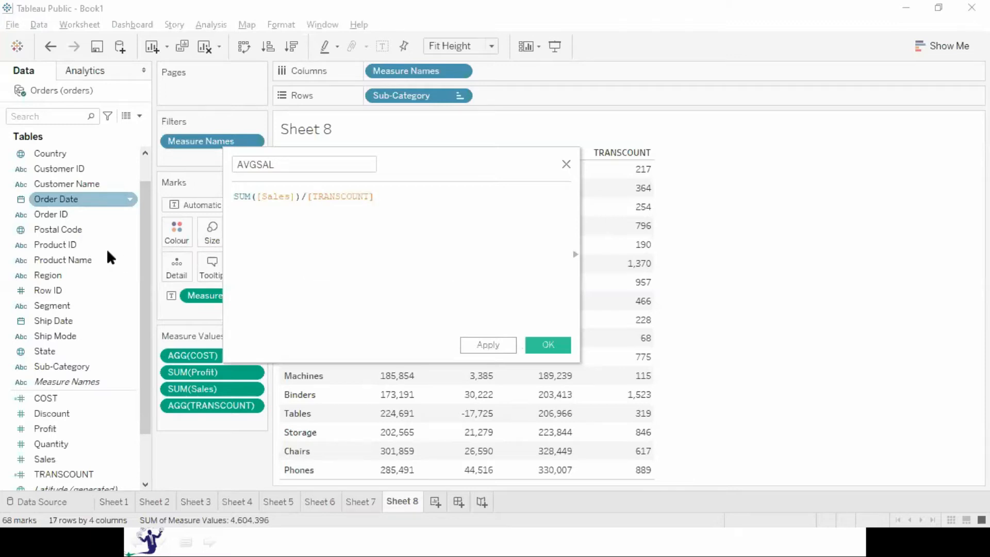
pyautogui.click(562, 345)
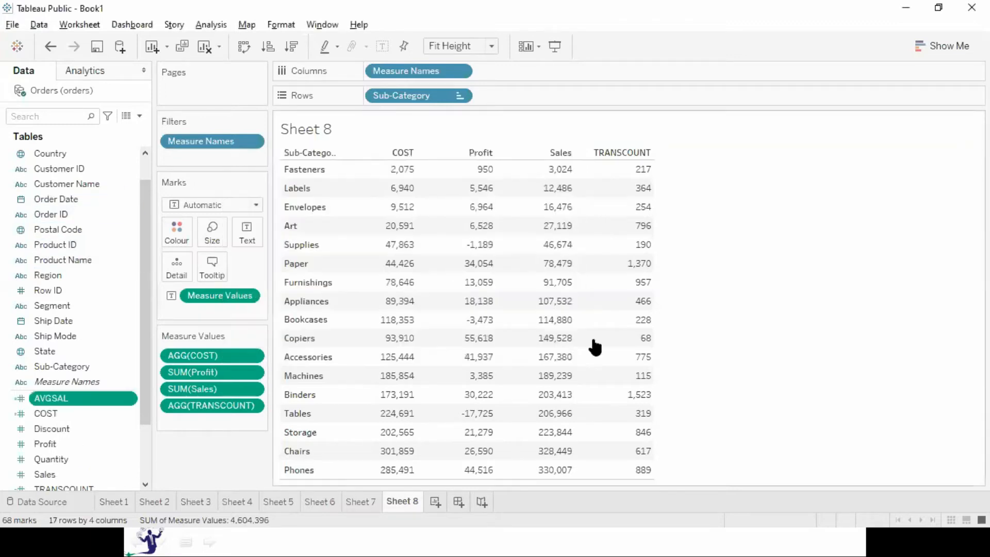
pyautogui.doubleClick(67, 399)
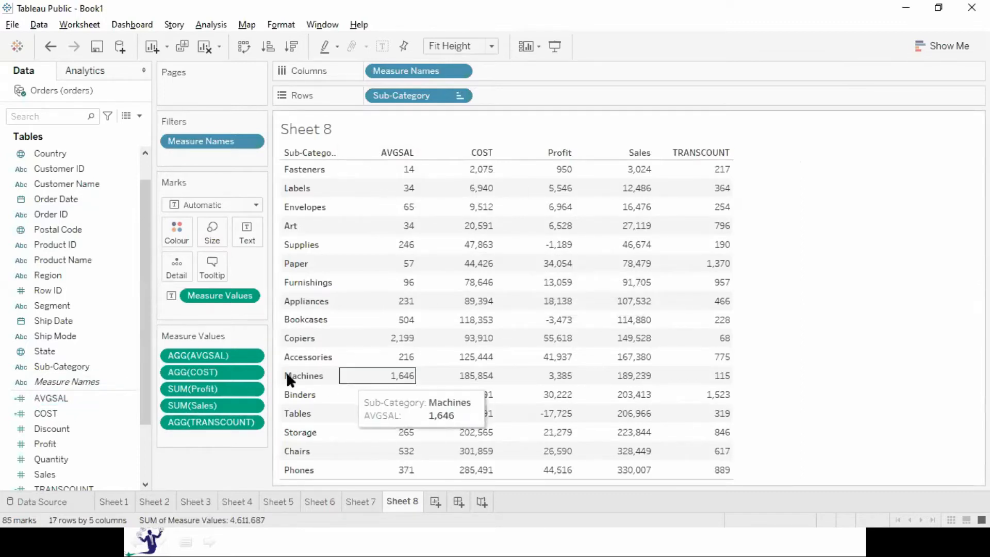
# Step: Move AVGSAL to the end of the measure values so it becomes the table's last column
pyautogui.moveTo(239, 356); pyautogui.dragTo(237, 443)
pyautogui.moveTo(236, 438); pyautogui.dragTo(237, 439)
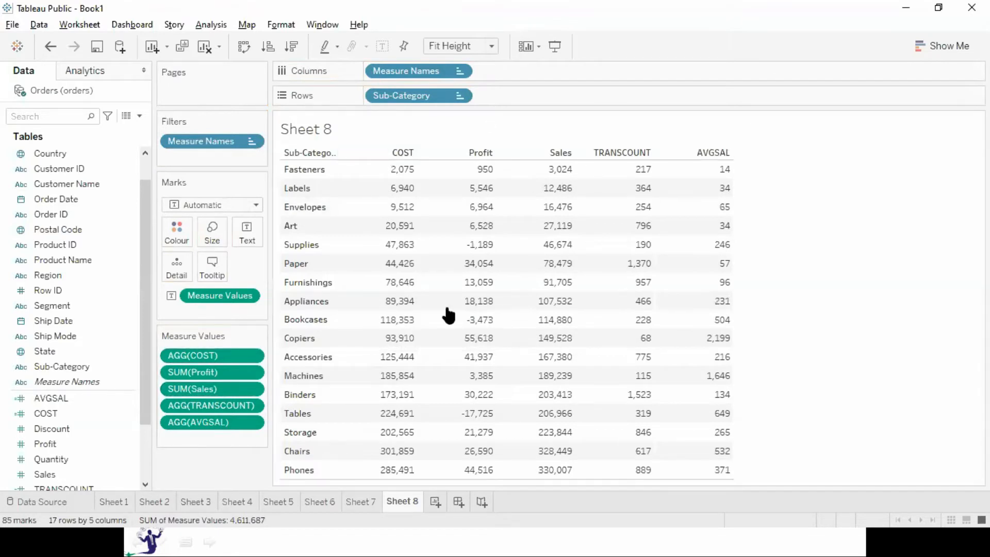
pyautogui.click(251, 388)
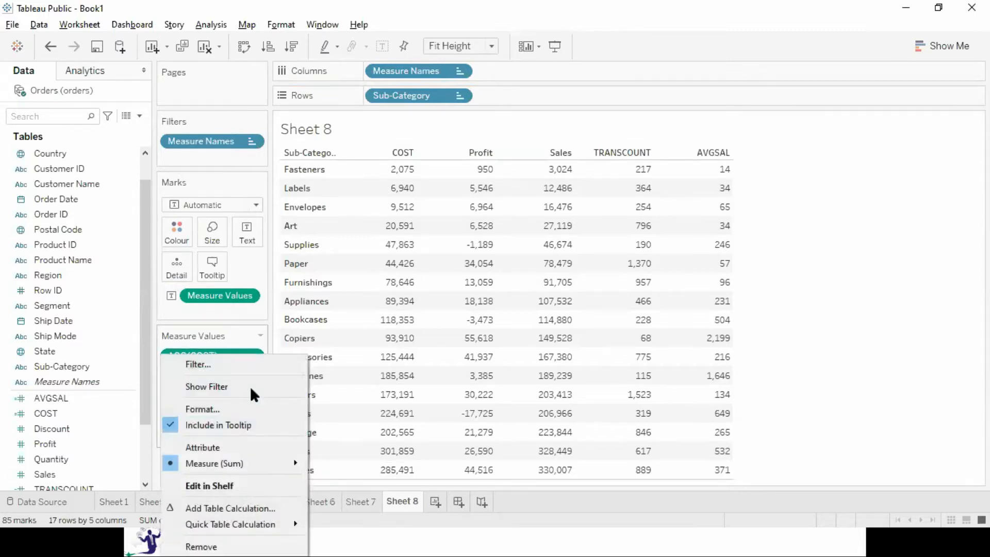
pyautogui.moveTo(246, 526)
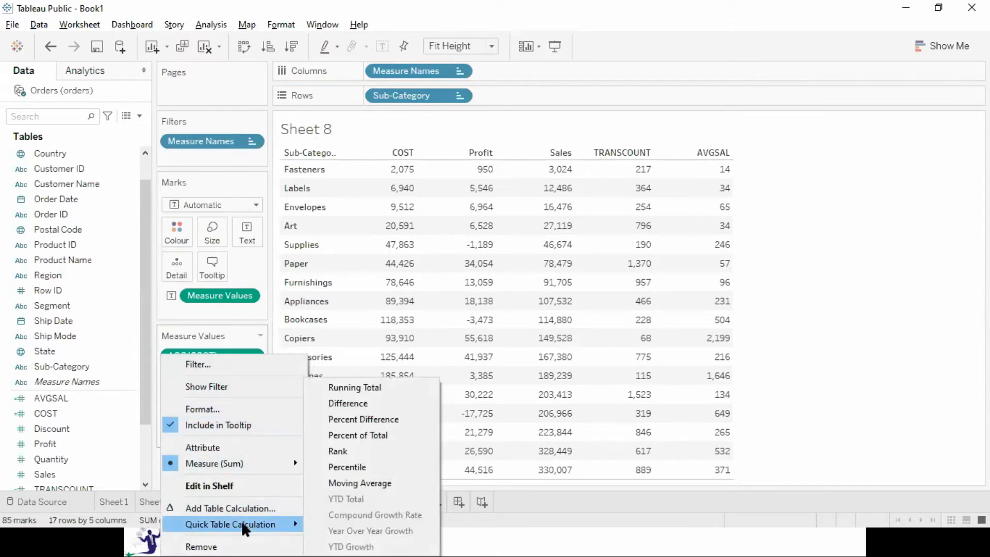
pyautogui.click(850, 396)
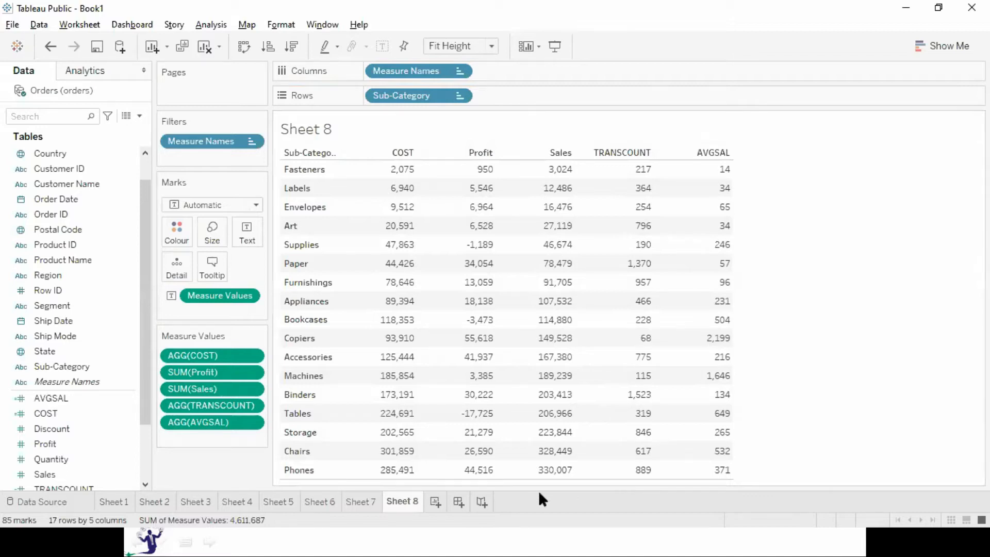
# Step: Create a new worksheet and build a table of Sales by Sub-Category
pyautogui.click(429, 503)
pyautogui.click(37, 433)
pyautogui.click(72, 353)
pyautogui.doubleClick(72, 364)
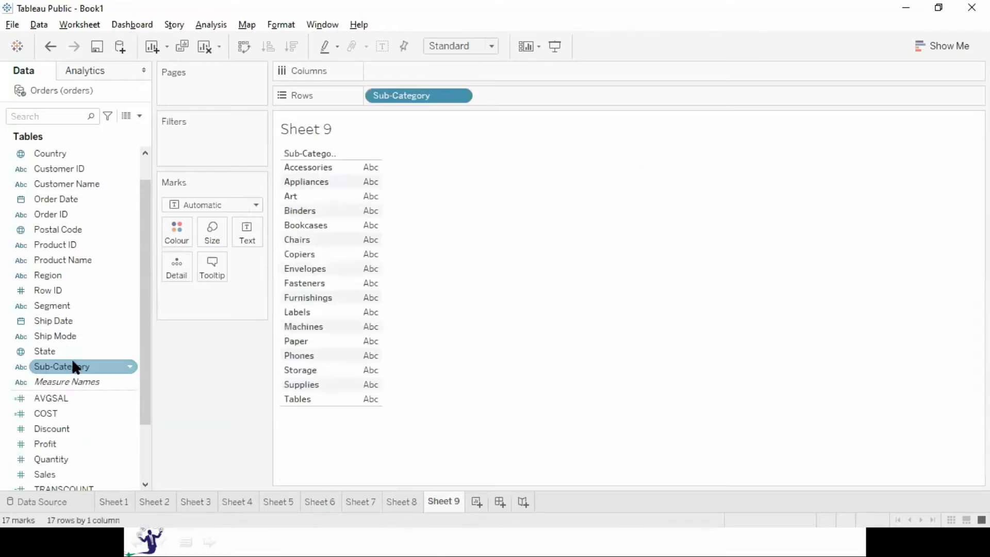
pyautogui.click(56, 471)
pyautogui.doubleClick(55, 471)
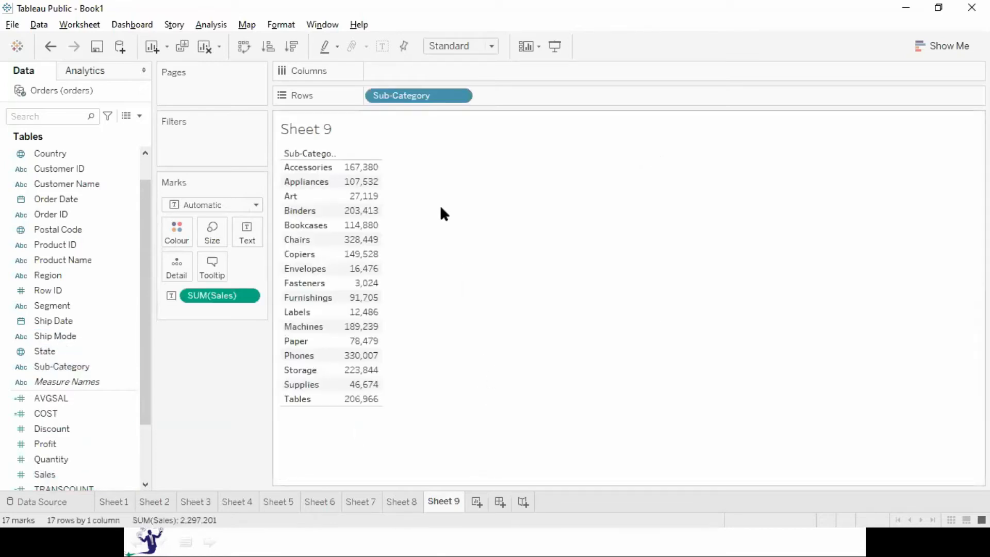
# Step: Fit the sub-category sales table to the full height and widen its value column
pyautogui.click(481, 42)
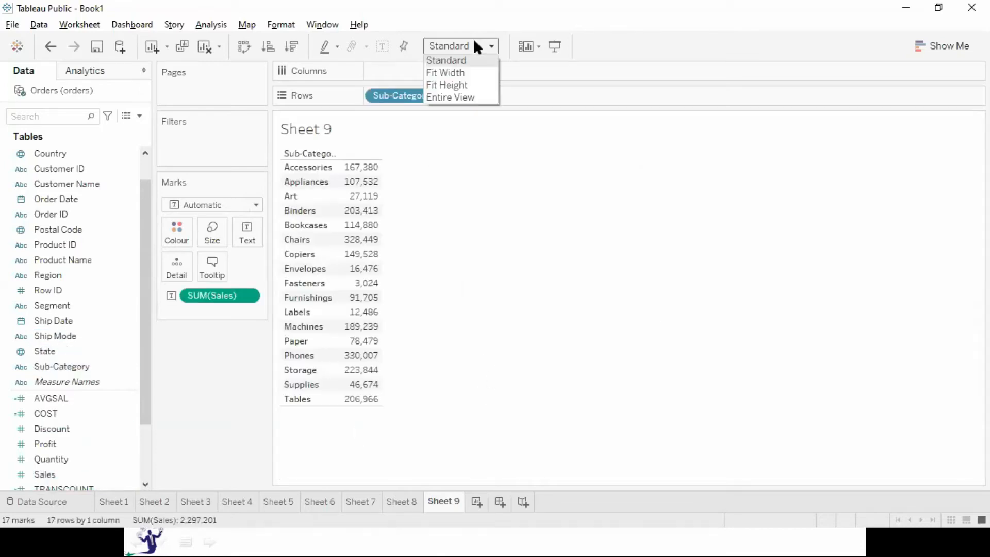
pyautogui.click(459, 85)
pyautogui.moveTo(380, 178); pyautogui.dragTo(410, 176)
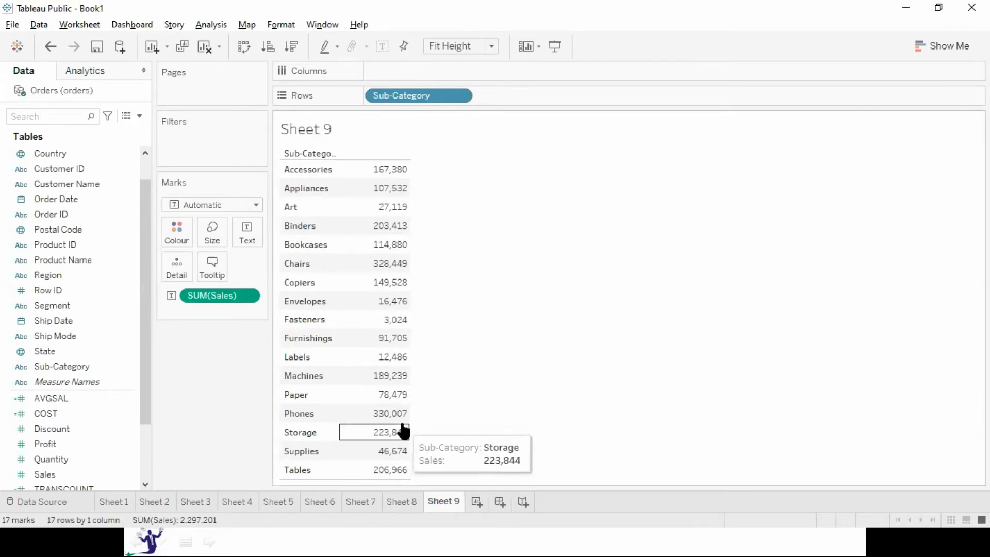
# Step: Apply the Percent of Total quick table calculation to Sales and add the plain Sales measure as a second column
pyautogui.click(248, 296)
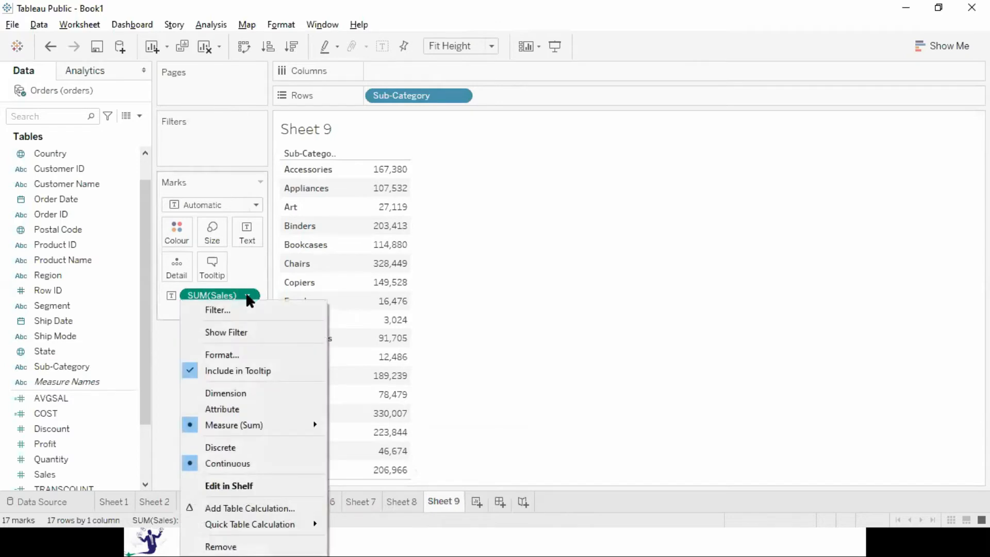
pyautogui.moveTo(264, 528)
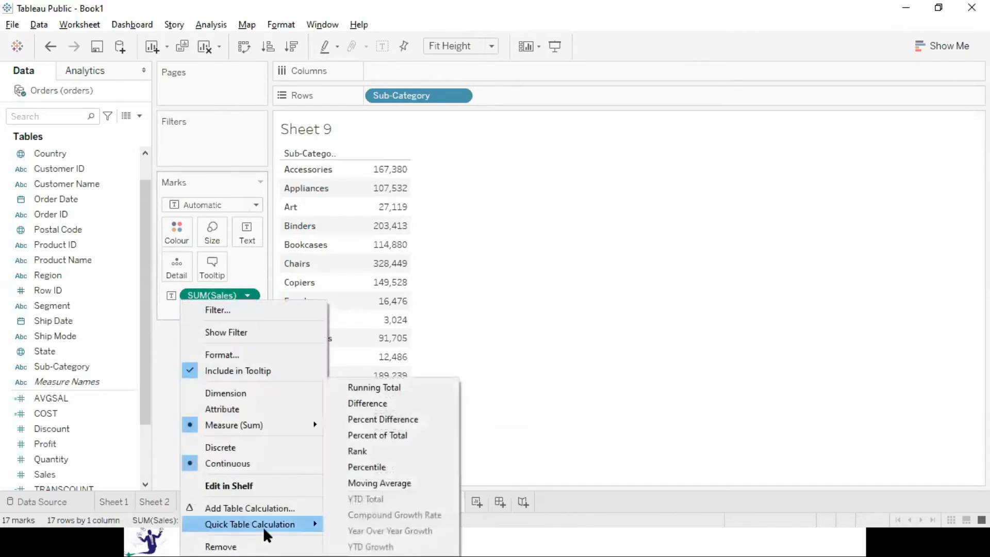
pyautogui.click(399, 436)
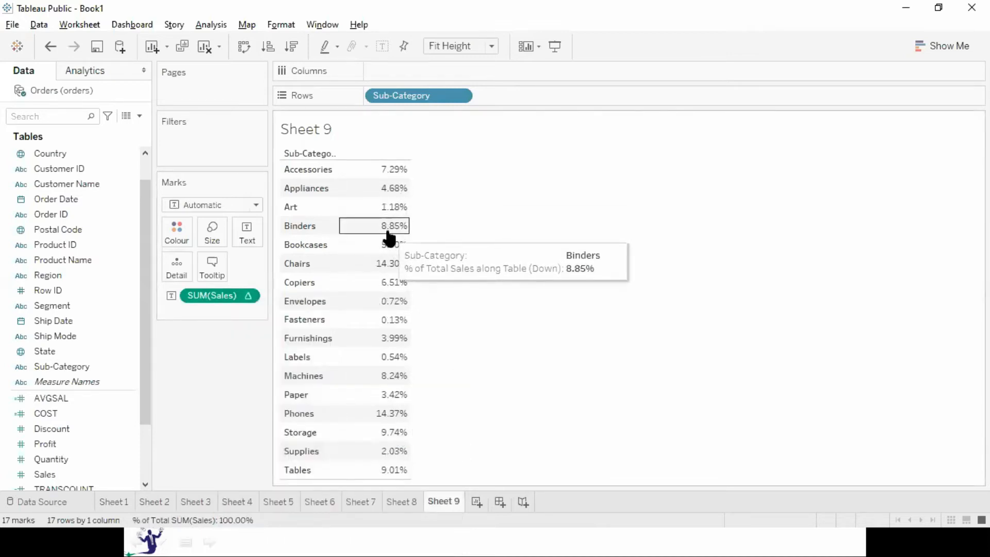
pyautogui.doubleClick(59, 478)
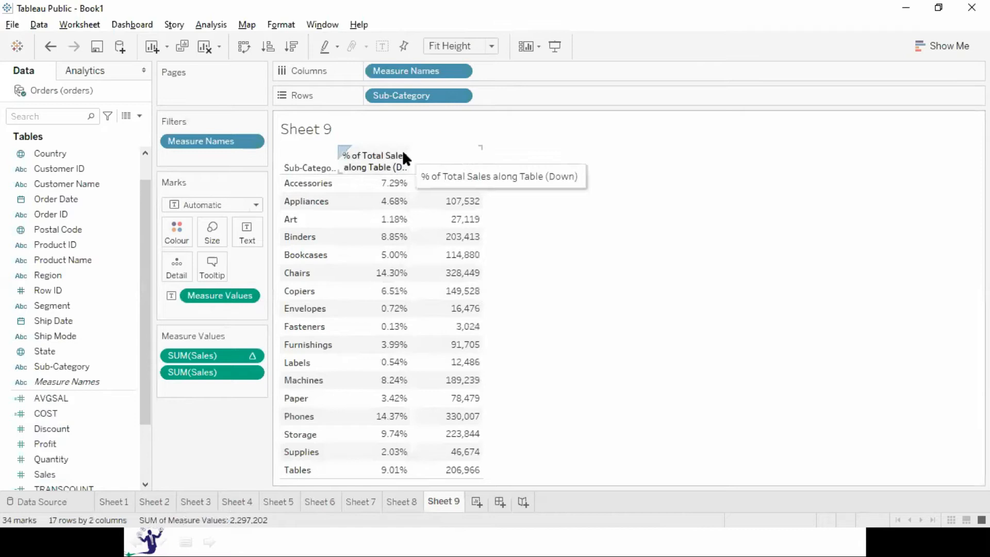
pyautogui.moveTo(428, 219)
pyautogui.moveTo(467, 183)
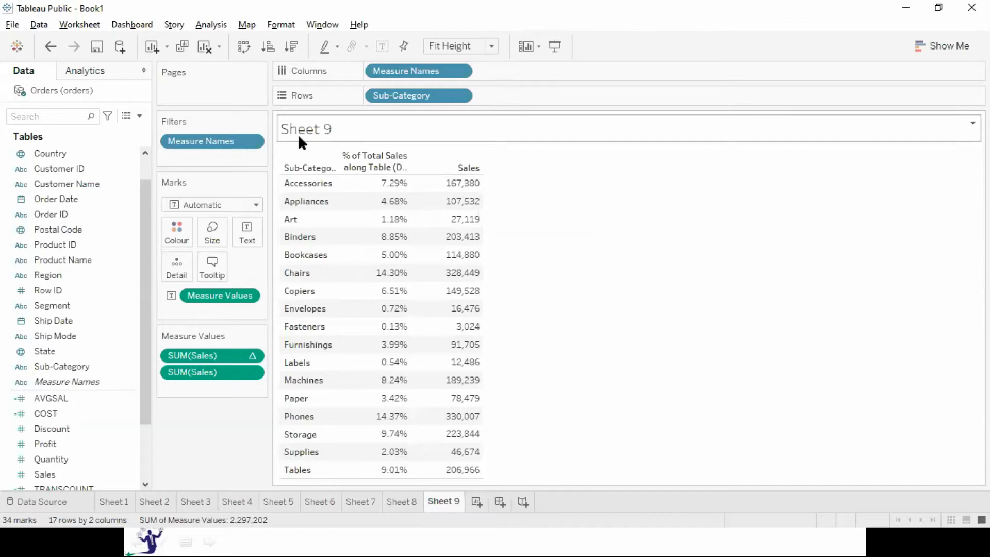
pyautogui.moveTo(398, 364)
pyautogui.moveTo(371, 478)
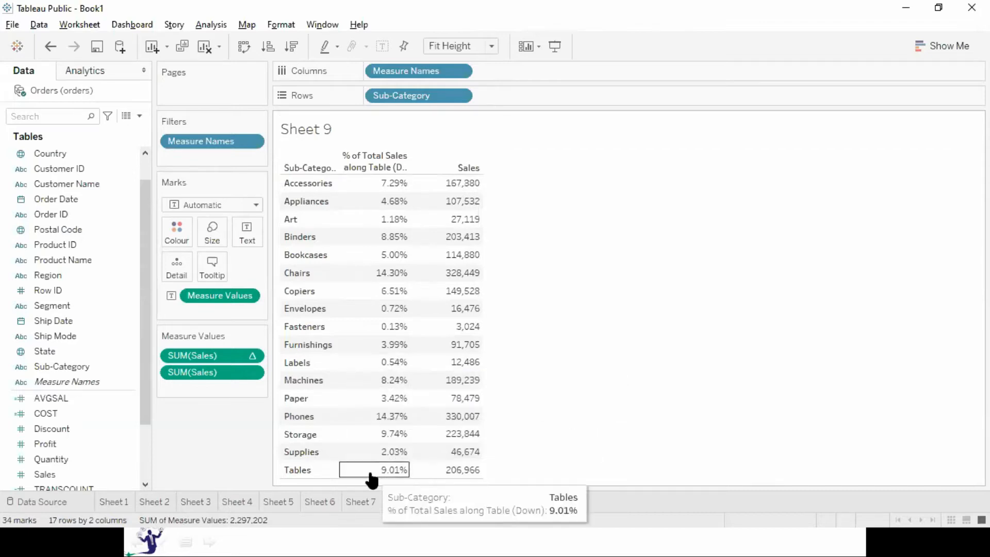
# Step: Switch to the presentation, advance to the Running Total table calculations slide, and return to Tableau
pyautogui.hotkey('alt', 'Tab')
pyautogui.press('Right')
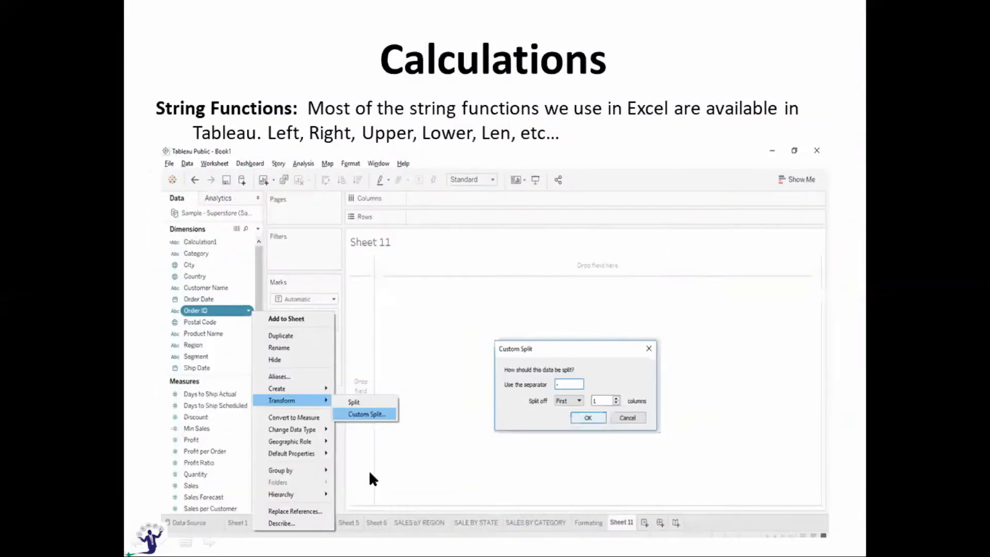
pyautogui.press('Right')
pyautogui.press('Right')
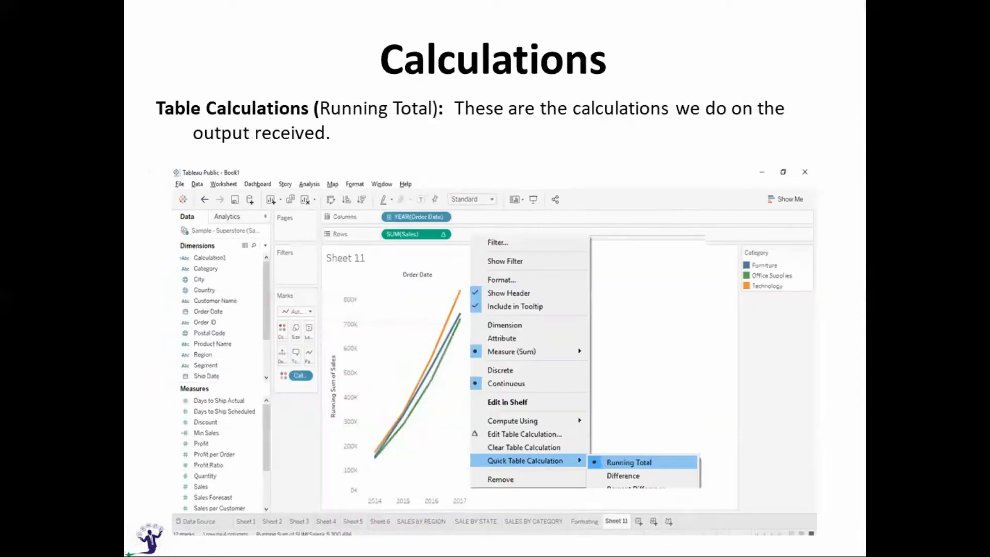
pyautogui.hotkey('alt', 'Tab')
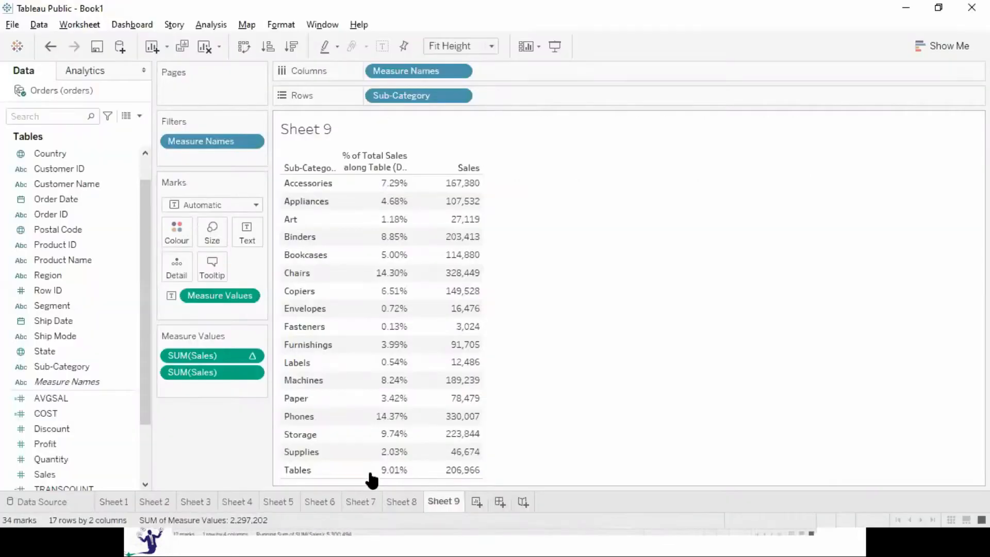
# Step: Create a new worksheet and chart Sales by year of Order Date
pyautogui.click(478, 501)
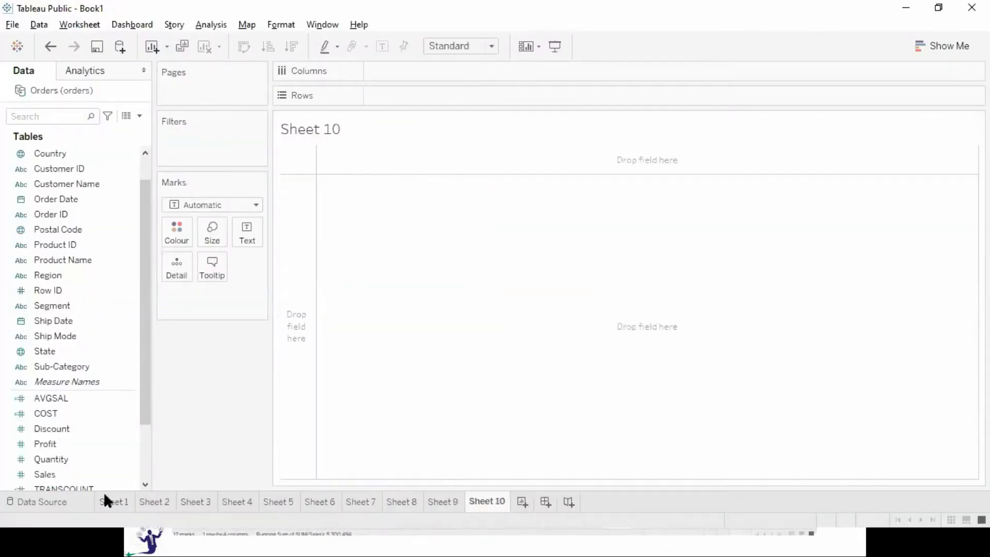
pyautogui.doubleClick(56, 473)
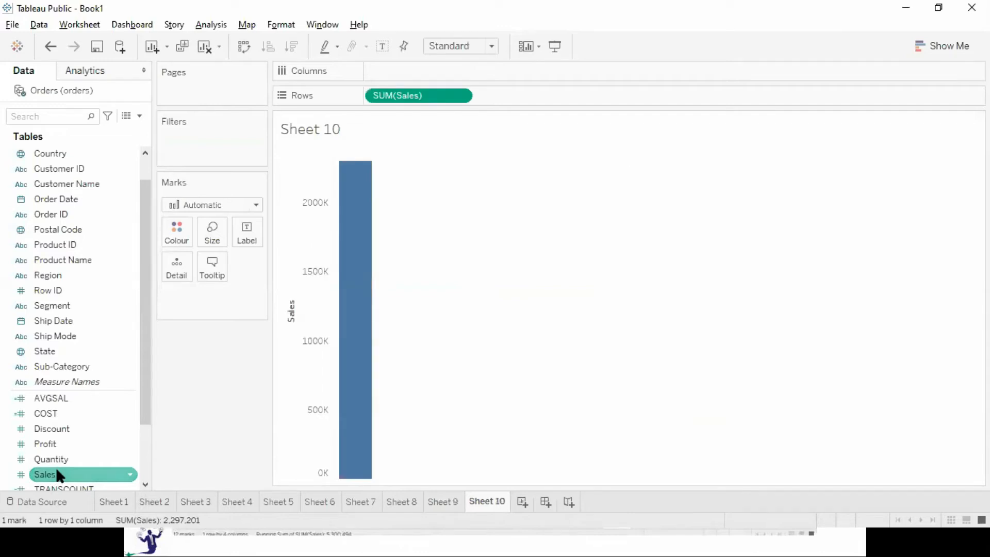
pyautogui.doubleClick(66, 199)
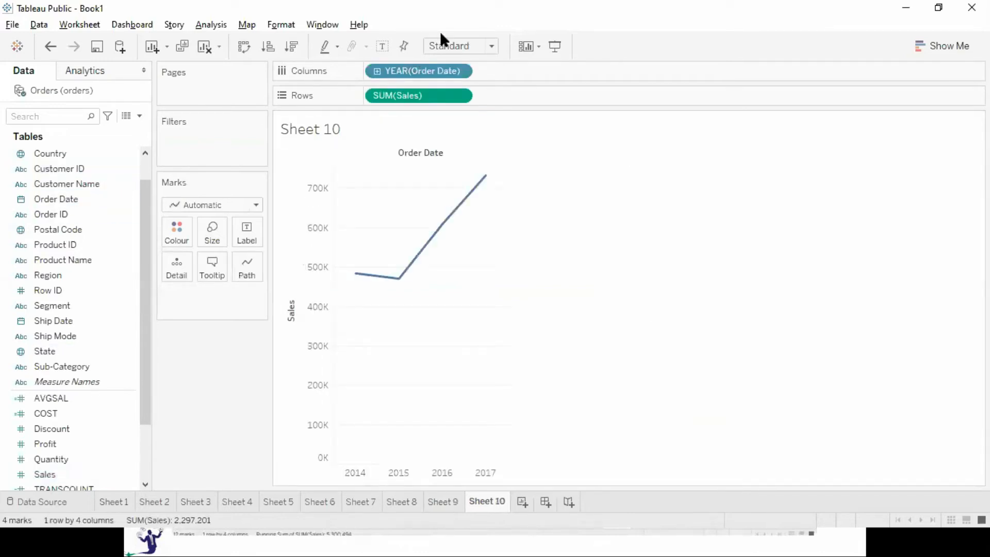
# Step: Fit the yearly sales chart to Entire View and colour its lines by Category
pyautogui.click(440, 45)
pyautogui.click(449, 98)
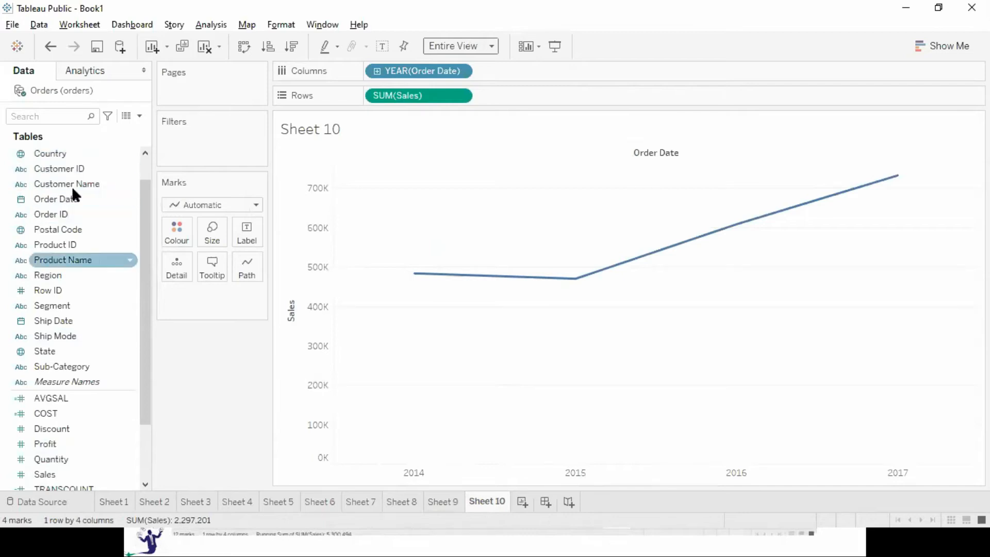
pyautogui.click(143, 161)
pyautogui.moveTo(80, 153); pyautogui.dragTo(180, 230)
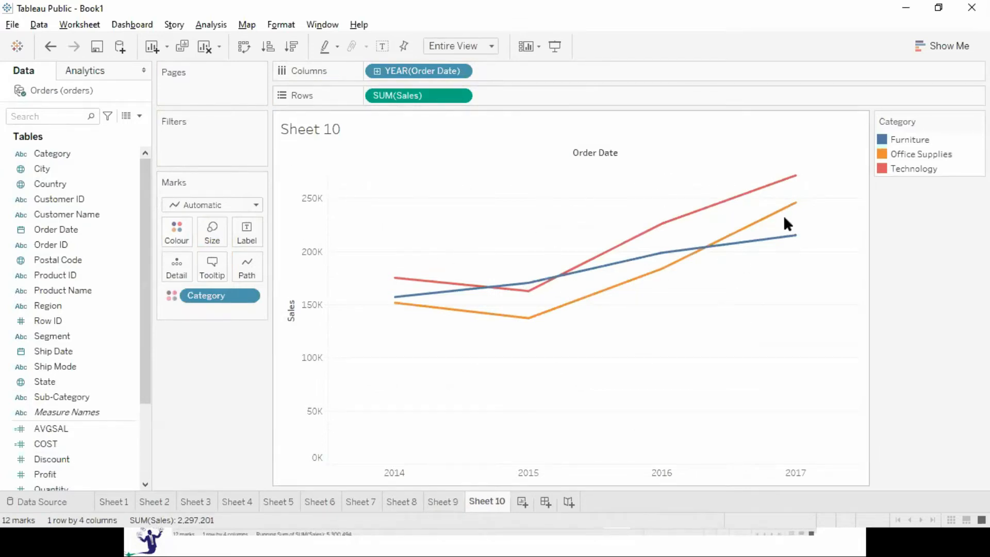
pyautogui.scroll(-2, 783, 223)
pyautogui.scroll(-1, 782, 217)
pyautogui.scroll(3, 782, 217)
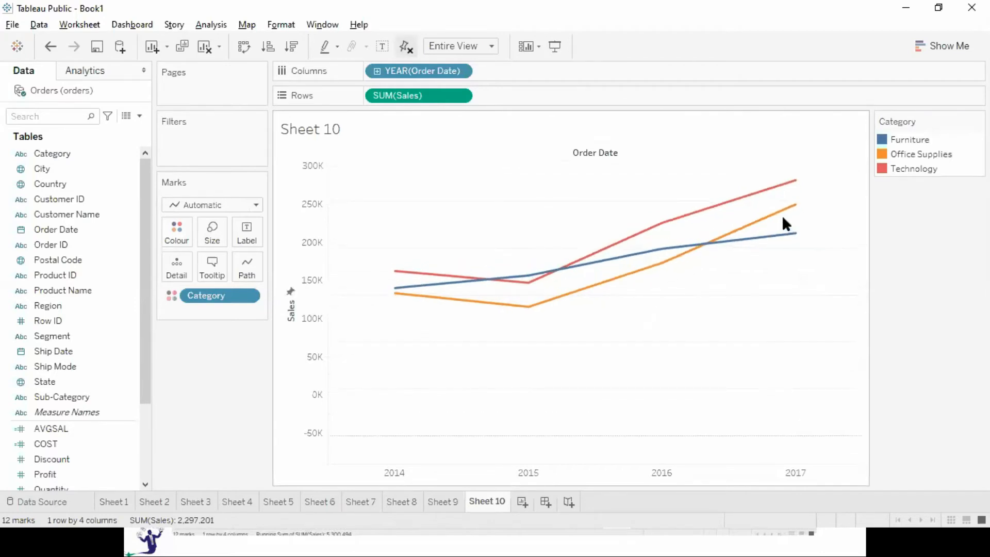
pyautogui.scroll(2, 782, 215)
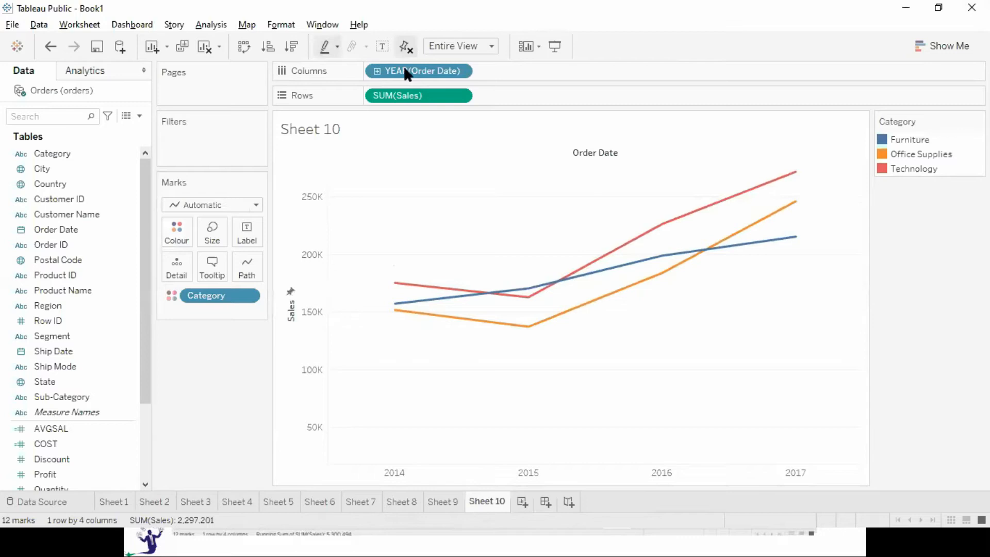
pyautogui.click(406, 45)
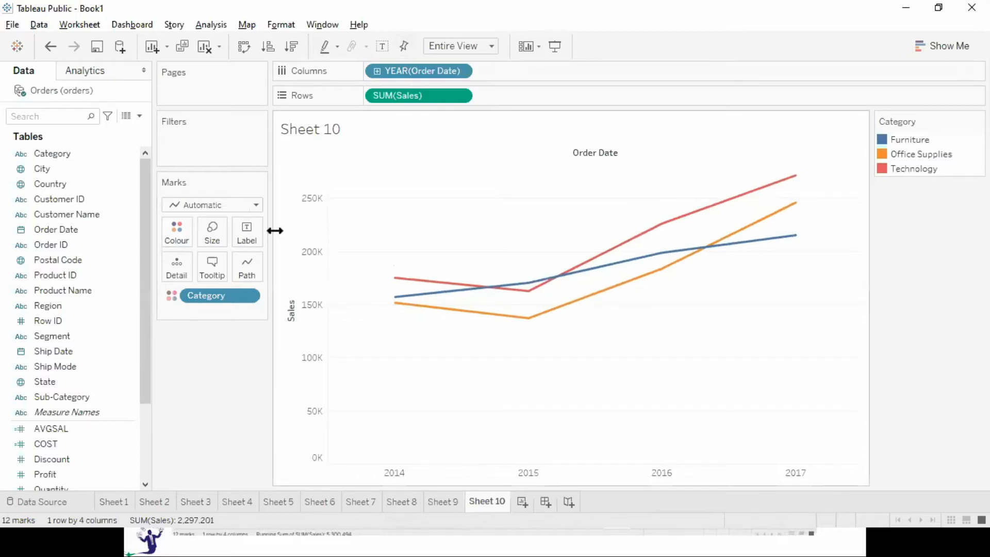
pyautogui.click(247, 297)
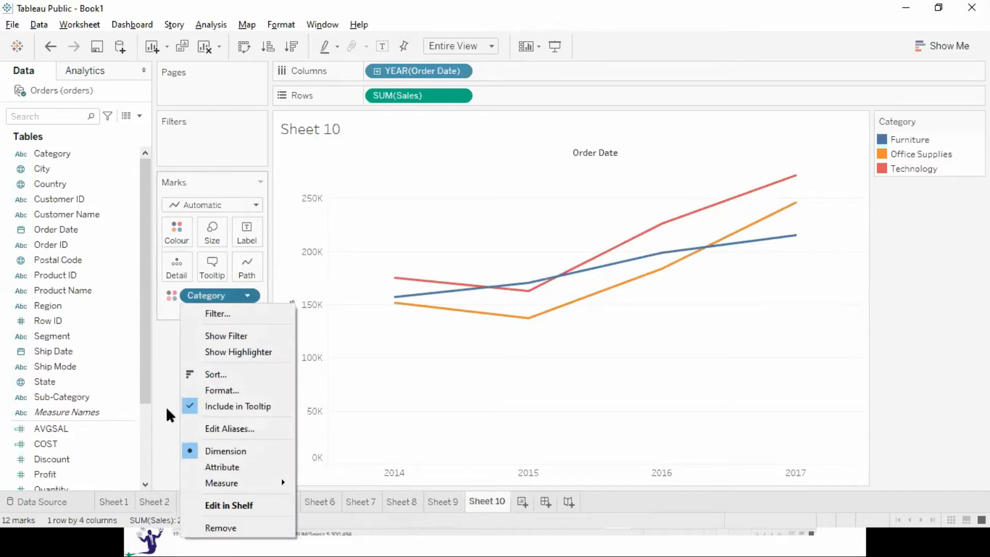
pyautogui.click(492, 411)
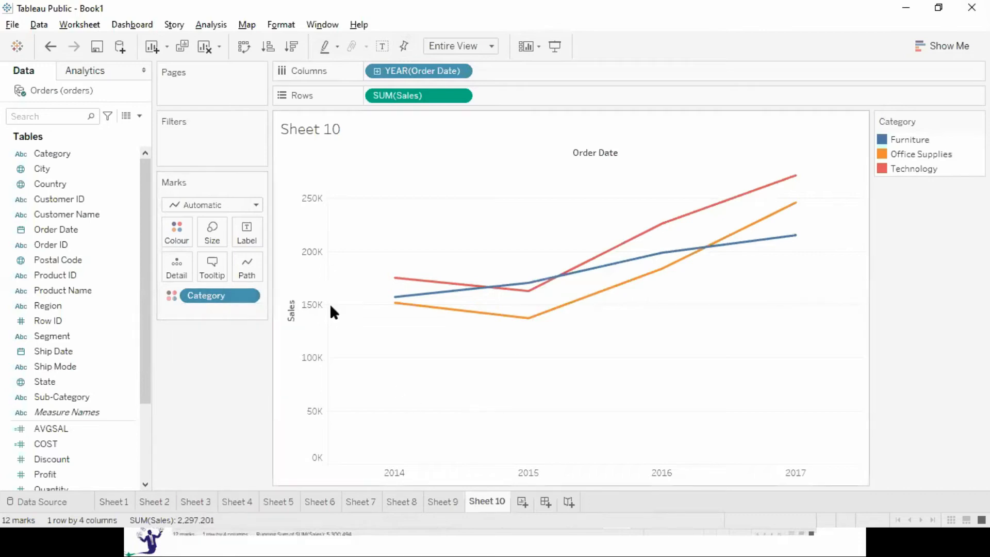
# Step: Apply the Running Total quick table calculation to Sales in the yearly line chart
pyautogui.click(459, 97)
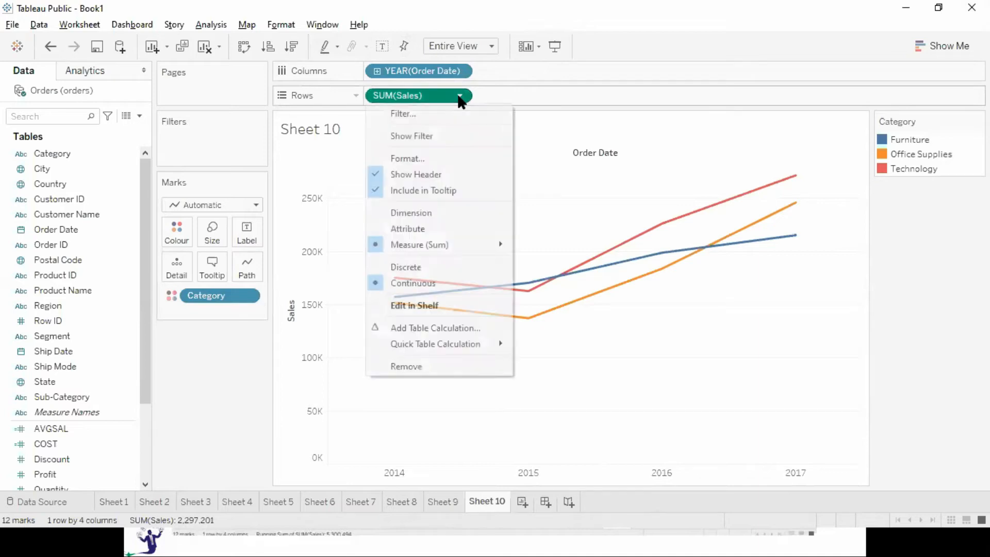
pyautogui.moveTo(431, 341)
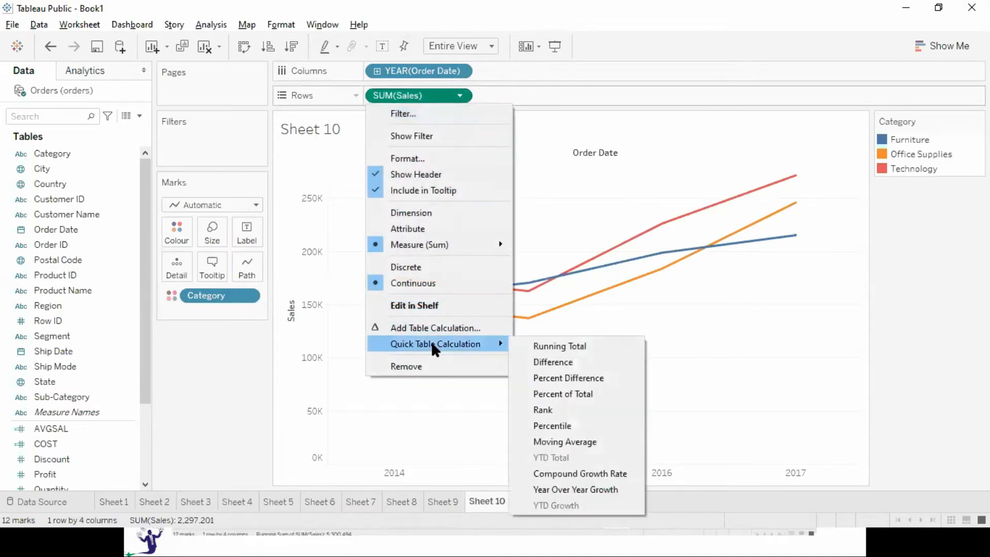
pyautogui.click(576, 346)
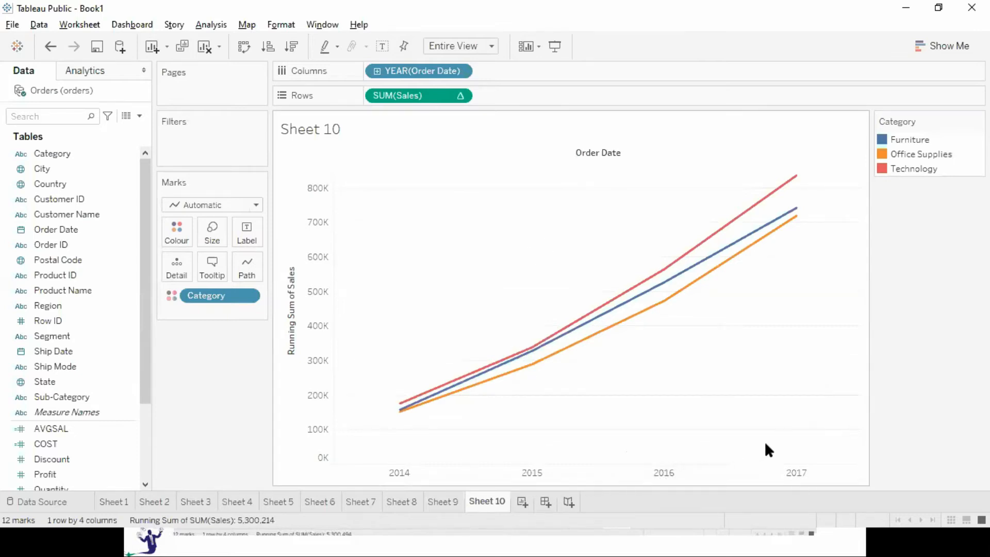
pyautogui.moveTo(756, 221)
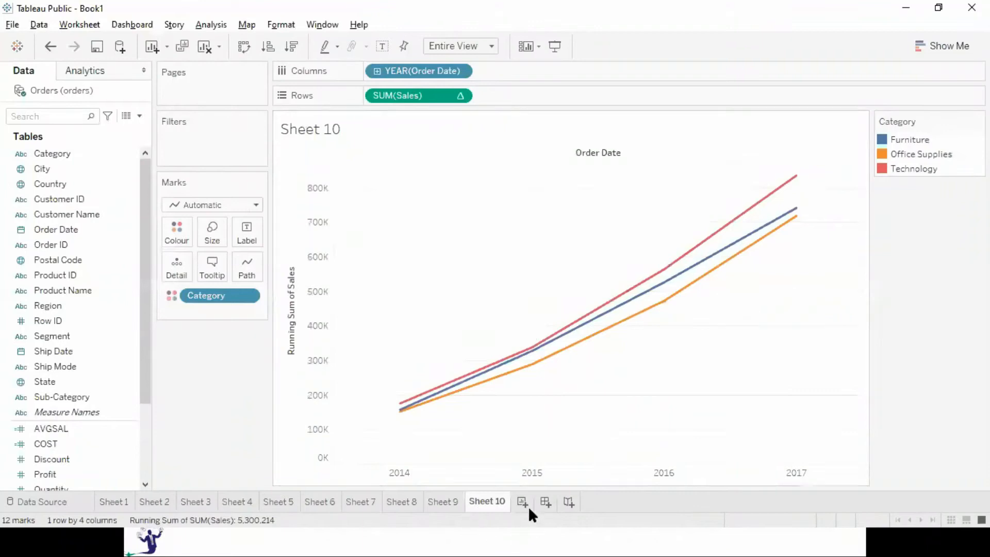
# Step: Create another new worksheet and build a bar chart of Sales by Category
pyautogui.click(522, 502)
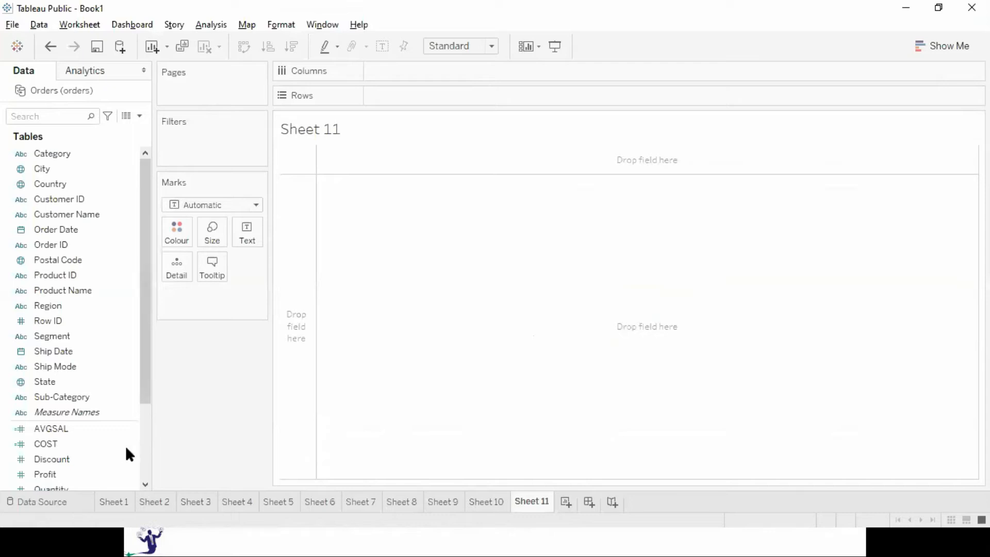
pyautogui.scroll(-3, 144, 446)
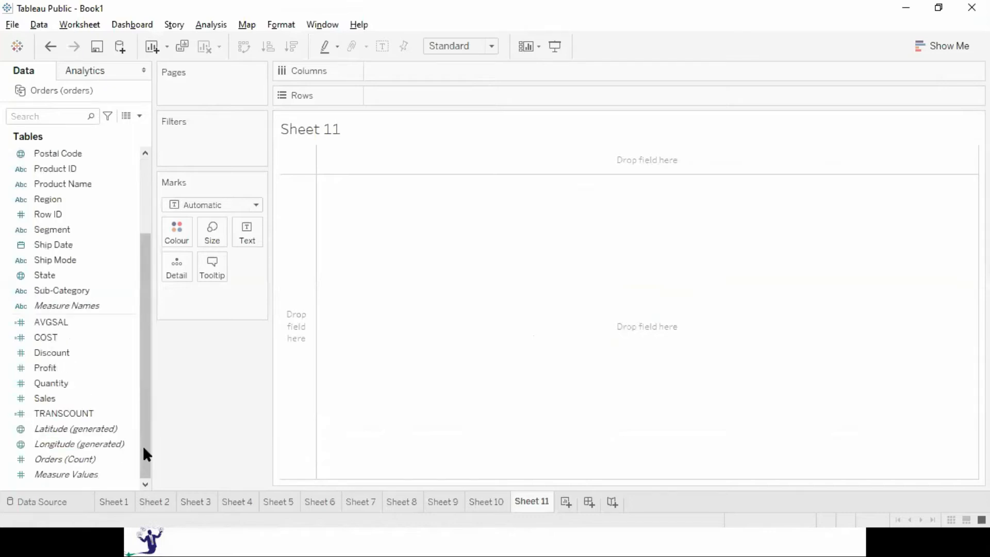
pyautogui.doubleClick(59, 400)
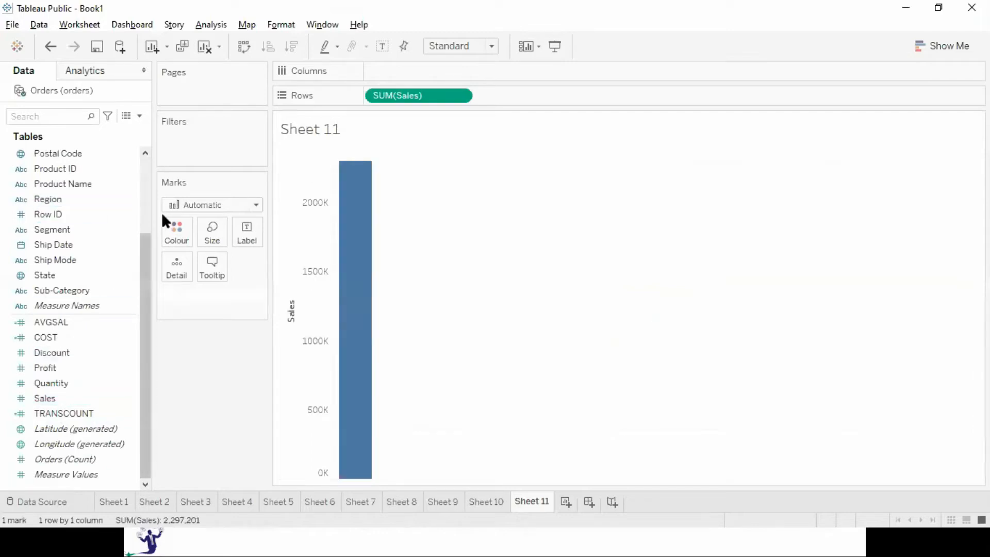
pyautogui.scroll(3, 146, 194)
pyautogui.doubleClick(70, 152)
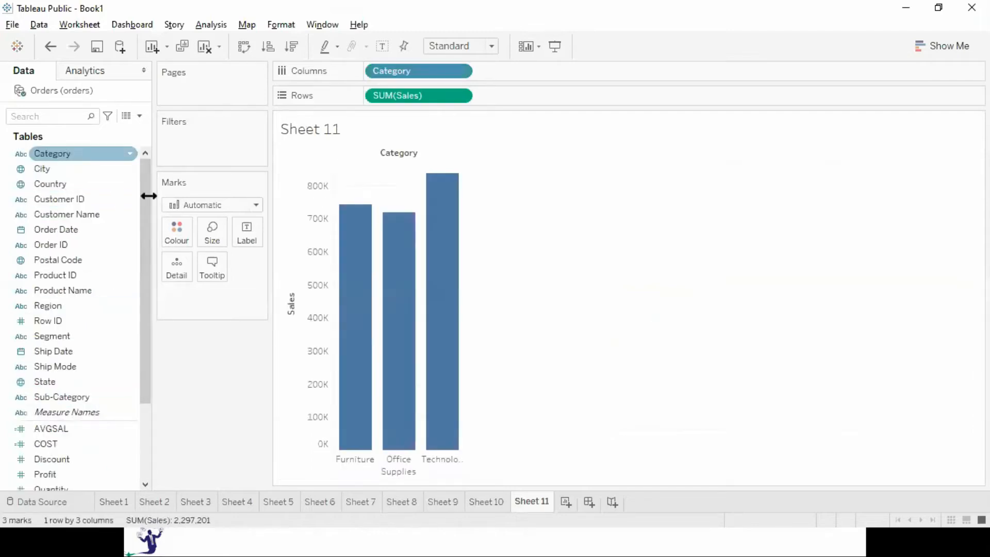
# Step: Add Sub-Category to the Category sales chart, swap its rows and columns, and sort the sub-categories descending by Sales
pyautogui.doubleClick(83, 393)
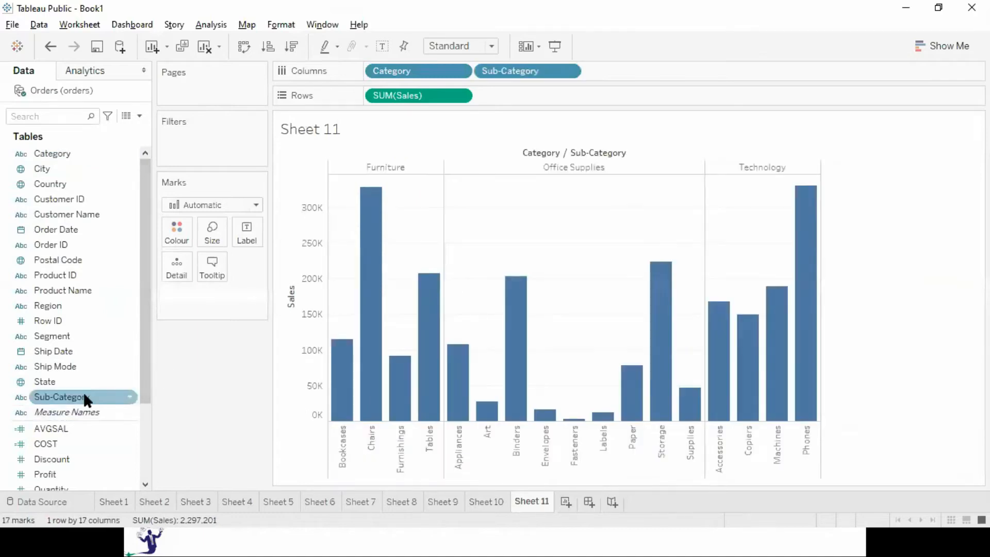
pyautogui.hotkey('ctrl', 'w')
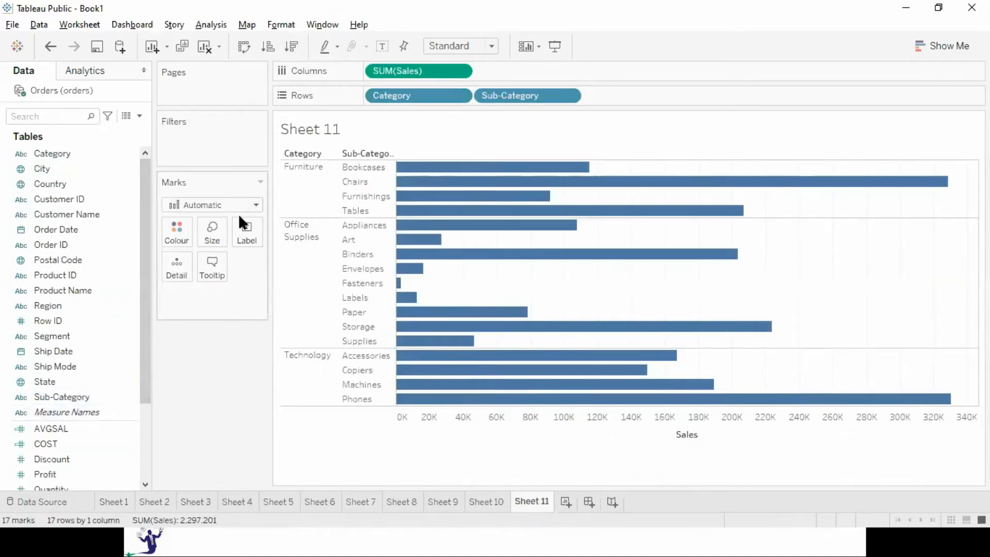
pyautogui.click(288, 48)
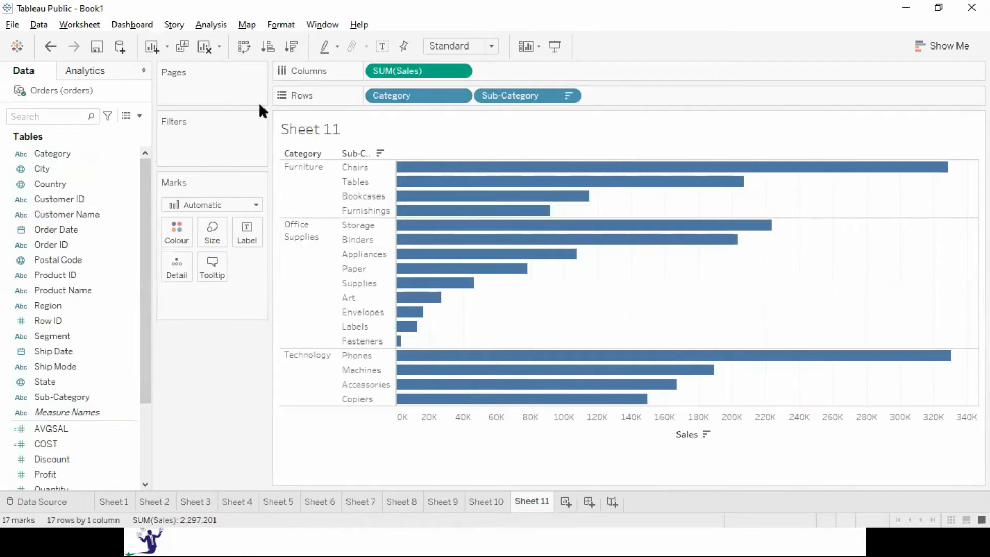
# Step: Apply the Percent of Total quick table calculation to Sales and show mark labels on the bars
pyautogui.click(459, 71)
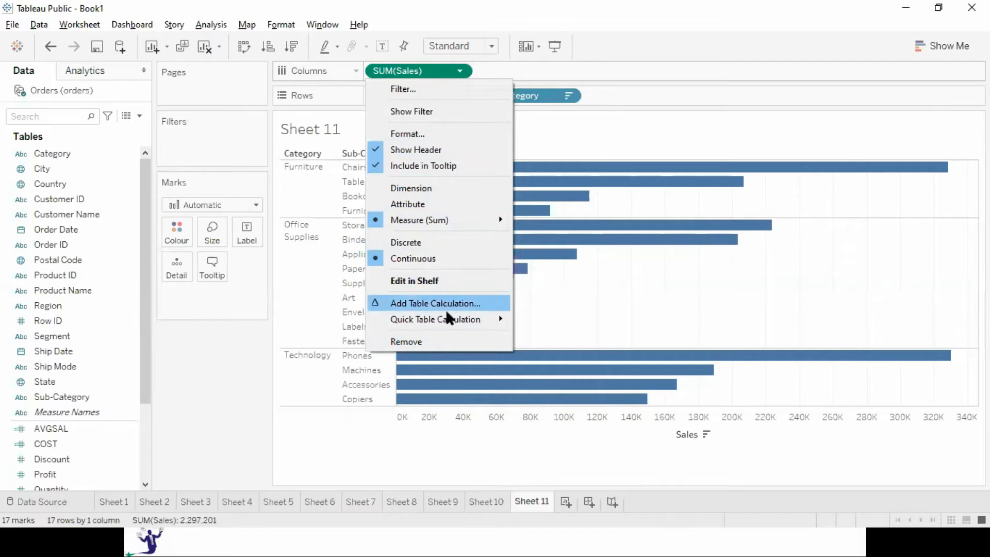
pyautogui.moveTo(446, 318)
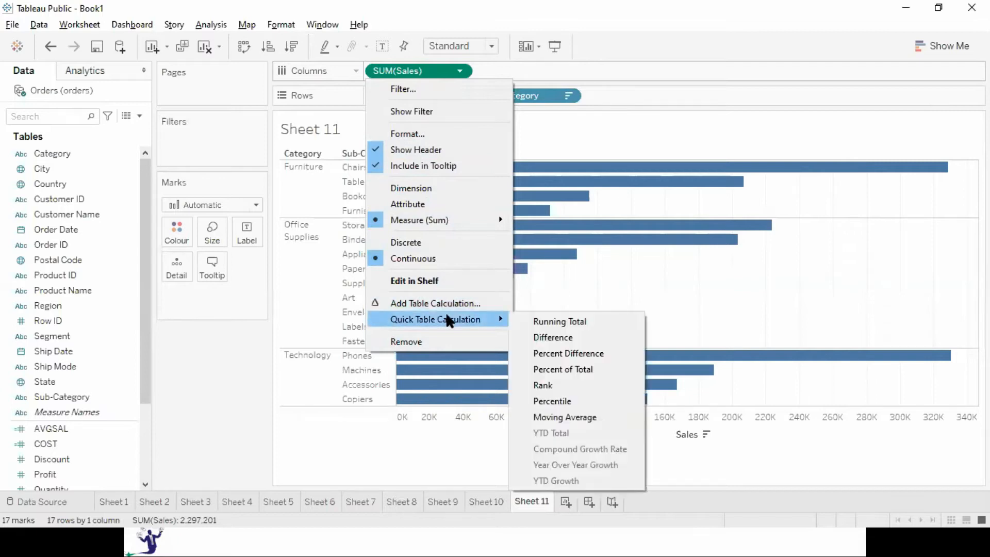
pyautogui.click(592, 370)
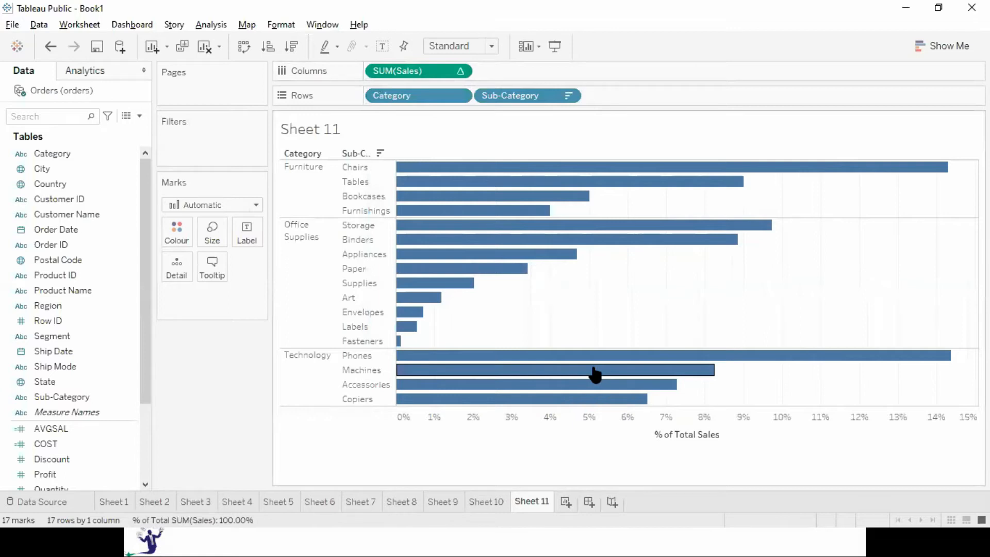
pyautogui.click(383, 44)
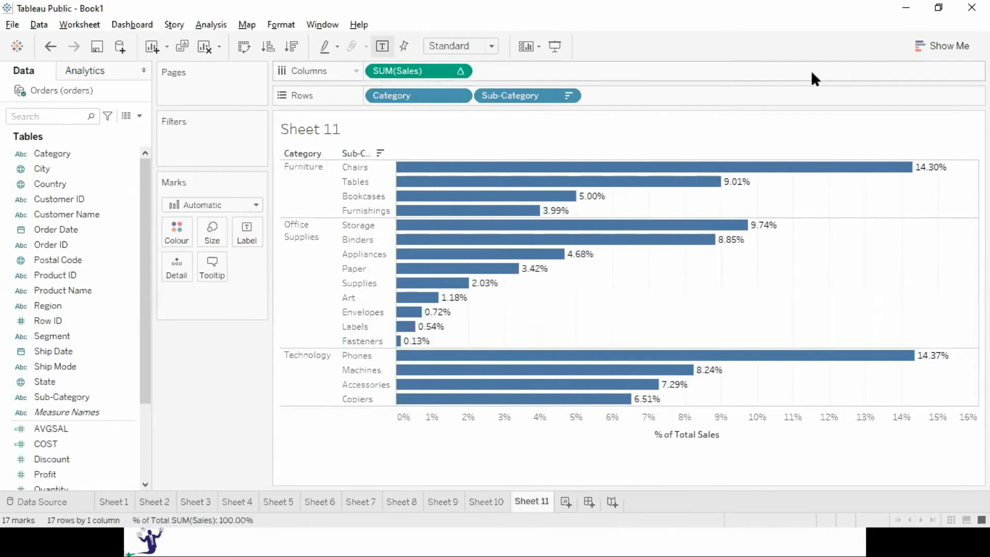
pyautogui.moveTo(918, 174)
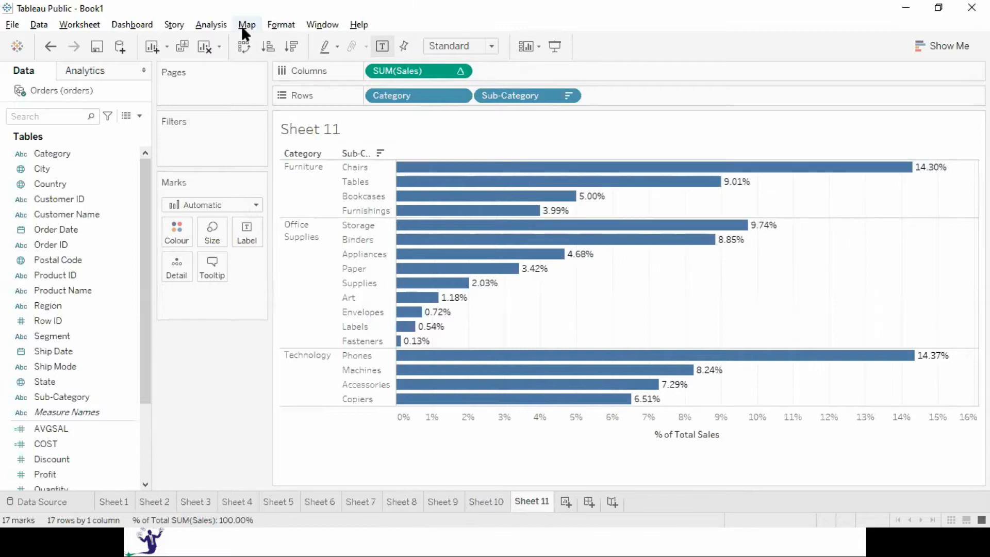
# Step: Add all subtotals to the percent-of-total bar chart
pyautogui.click(220, 23)
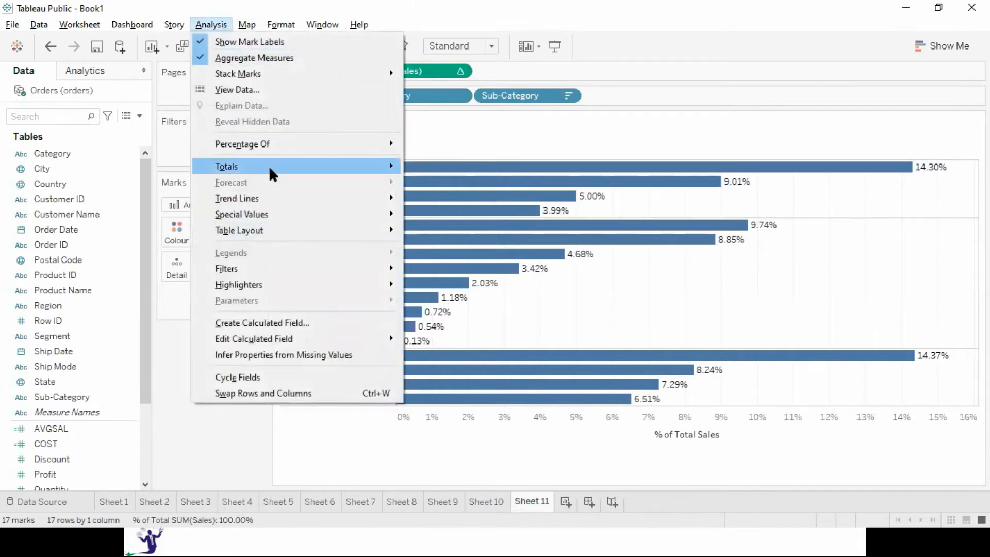
pyautogui.moveTo(268, 166)
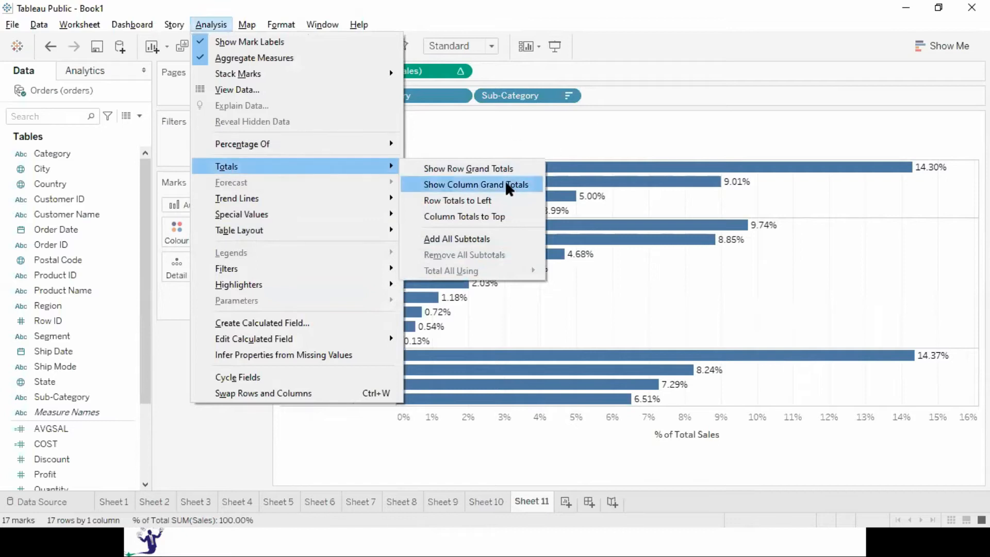
pyautogui.click(474, 240)
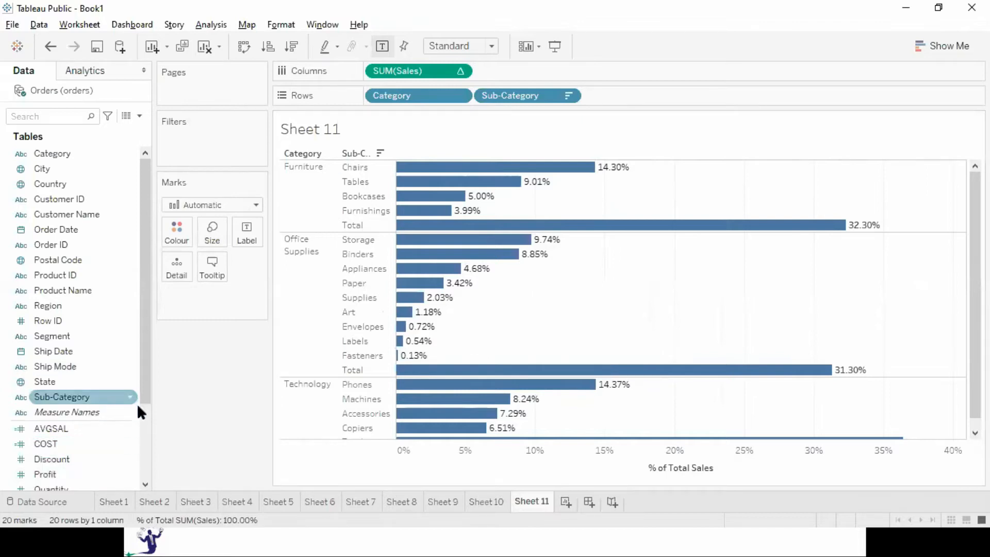
# Step: Add Sales to the columns a second time and apply the Percent of Total quick table calculation to it
pyautogui.scroll(-3, 144, 420)
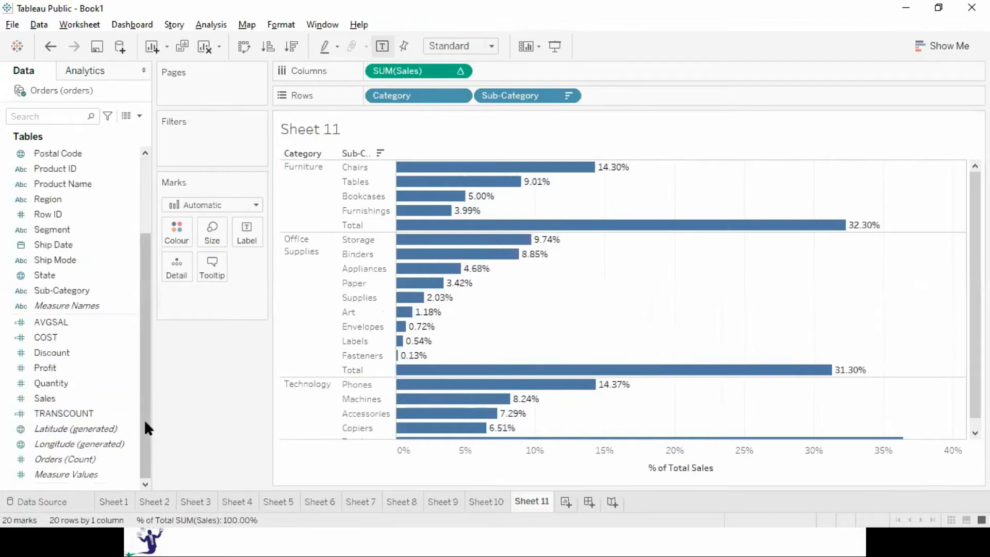
pyautogui.doubleClick(69, 398)
pyautogui.click(569, 72)
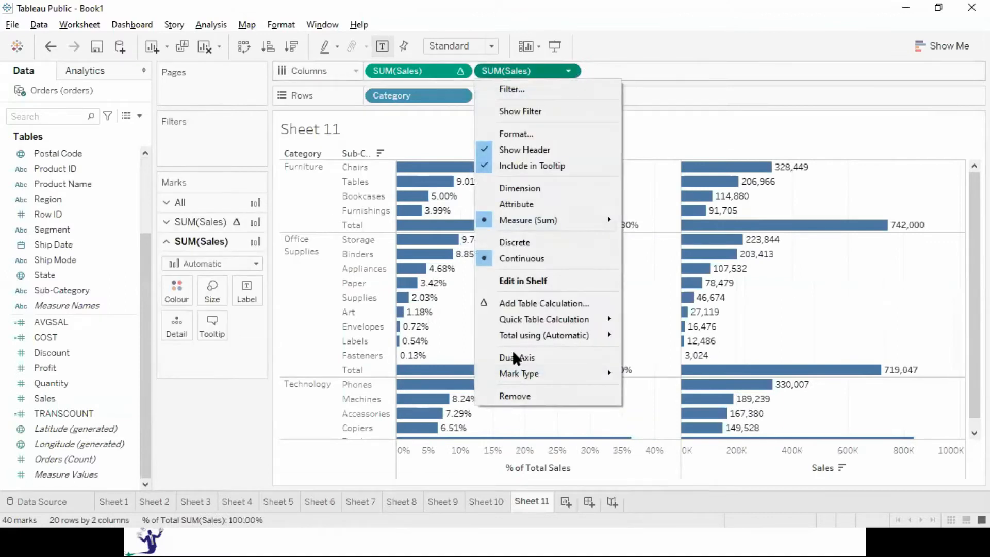
pyautogui.moveTo(607, 320)
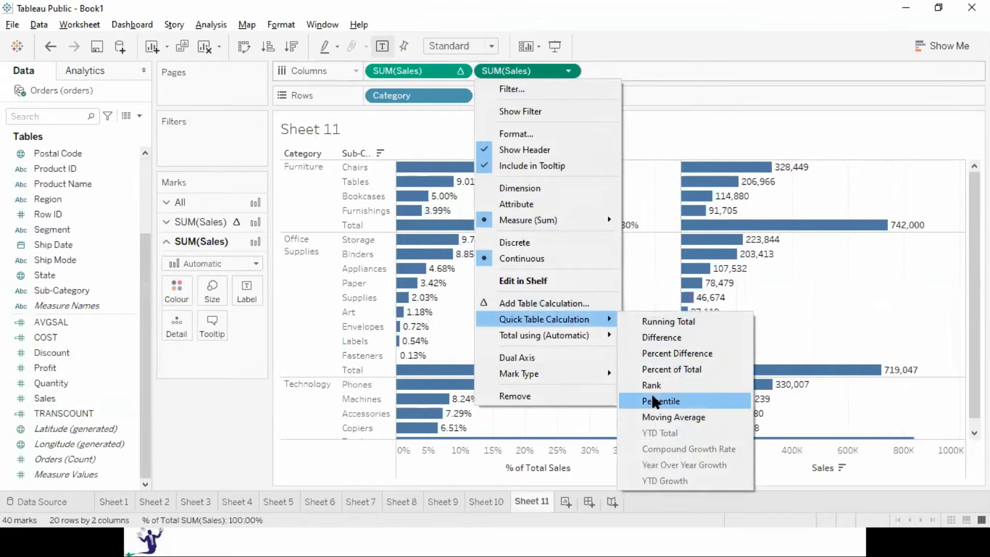
pyautogui.click(670, 364)
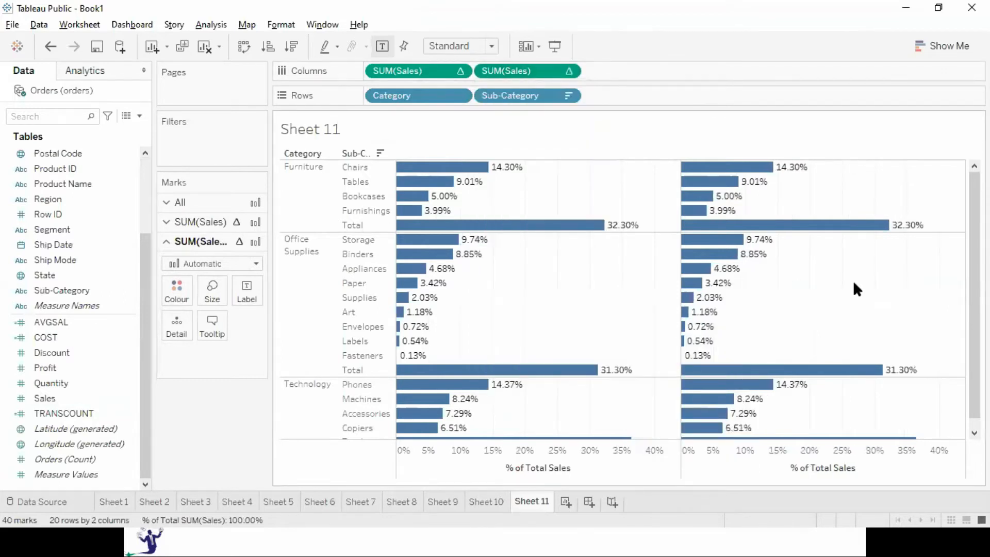
# Step: Compute the second Sales percent-of-total calculation using Pane (down)
pyautogui.click(568, 71)
pyautogui.moveTo(535, 307)
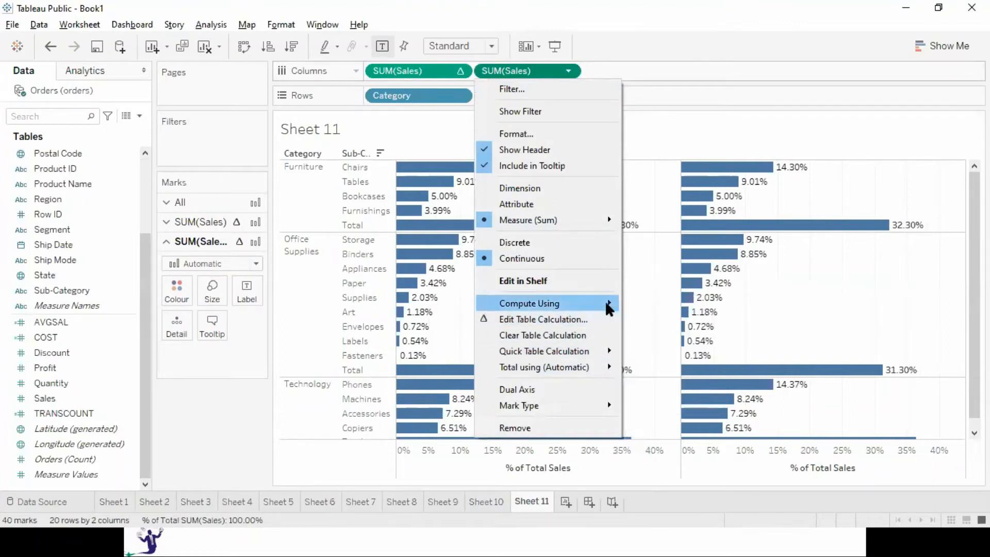
pyautogui.moveTo(606, 303)
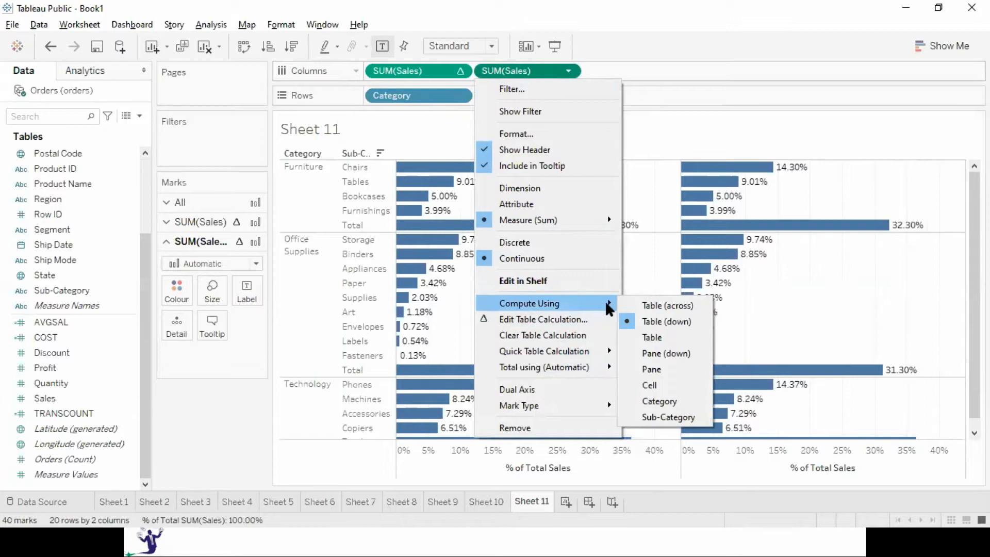
pyautogui.click(684, 359)
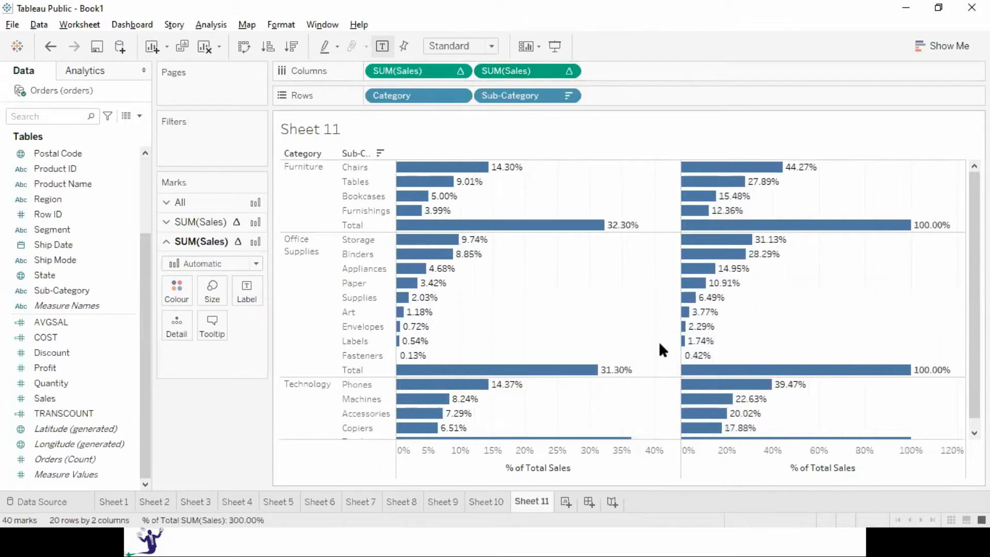
pyautogui.moveTo(453, 172)
# Step: Set the percent-of-total chart's view to Fit Height
pyautogui.click(446, 45)
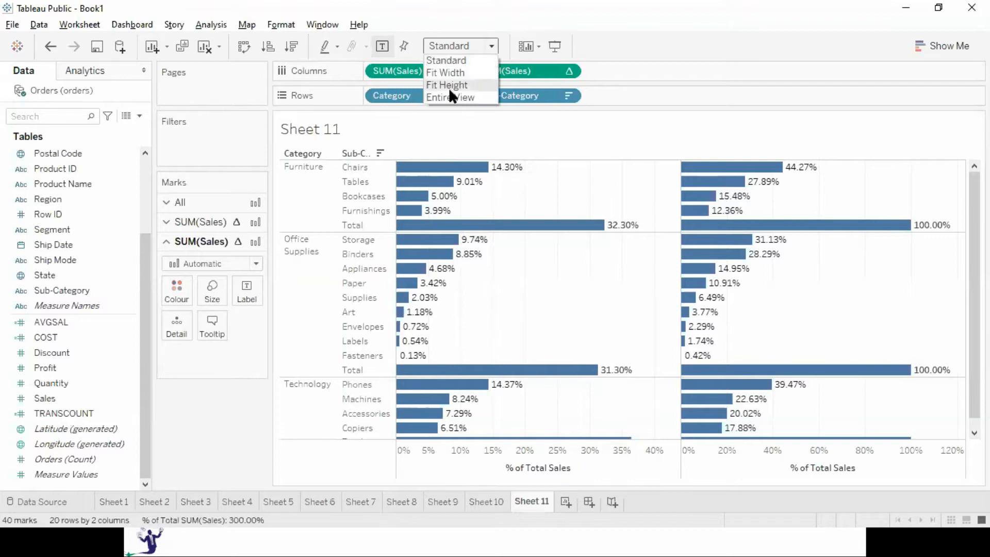
pyautogui.click(450, 96)
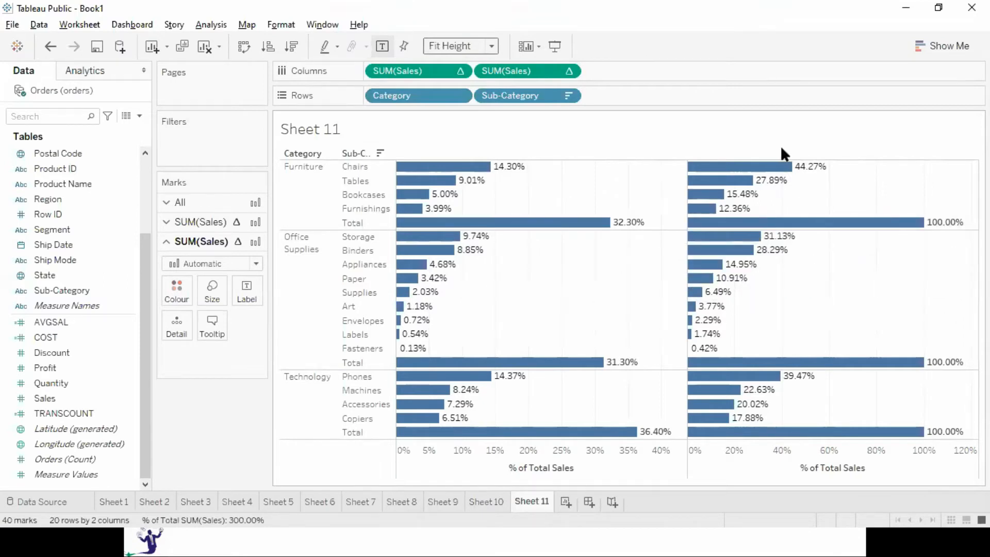
pyautogui.moveTo(877, 224)
pyautogui.moveTo(849, 233)
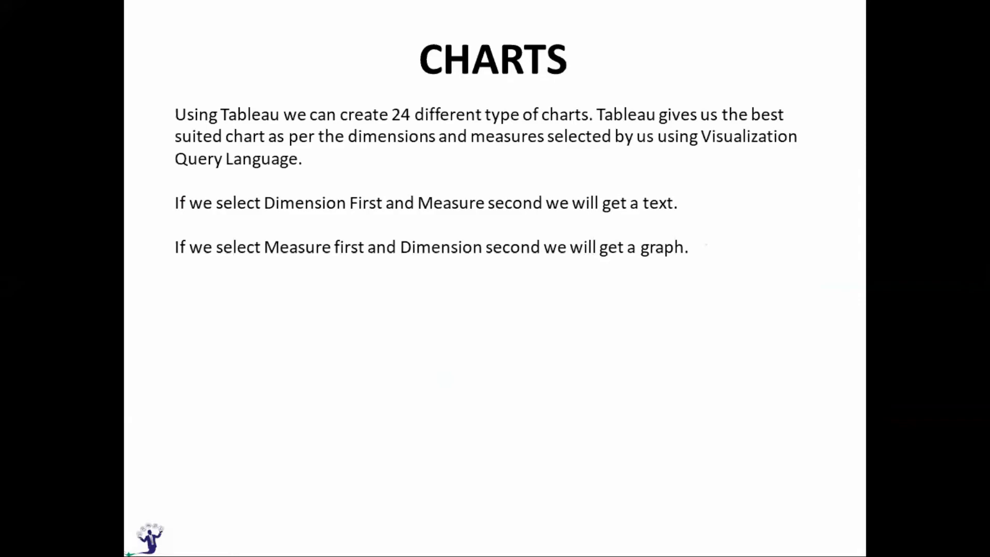
# Step: Switch back to Tableau Public and create a new blank worksheet after Sheet 11
pyautogui.hotkey('alt', 'Tab')
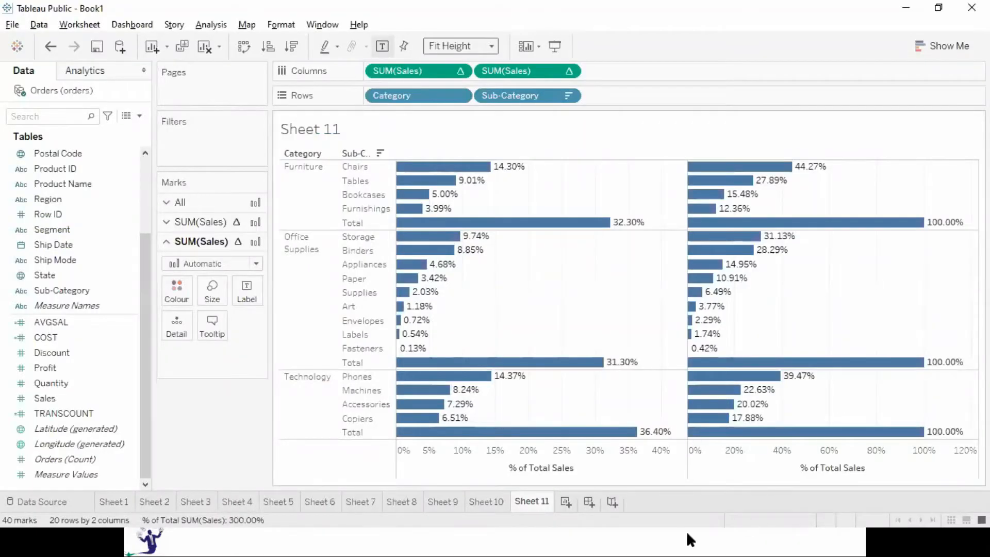
pyautogui.click(564, 501)
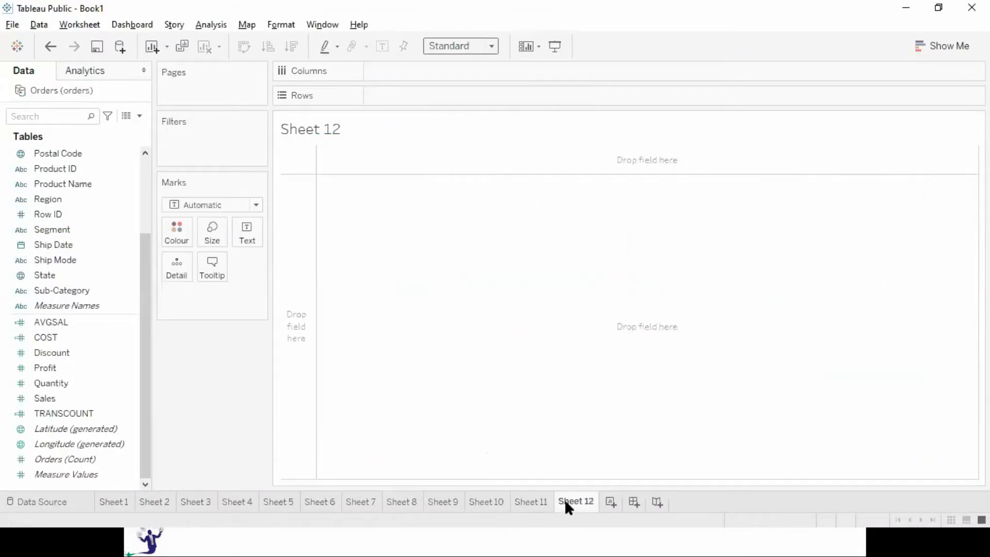
pyautogui.click(533, 500)
pyautogui.click(572, 501)
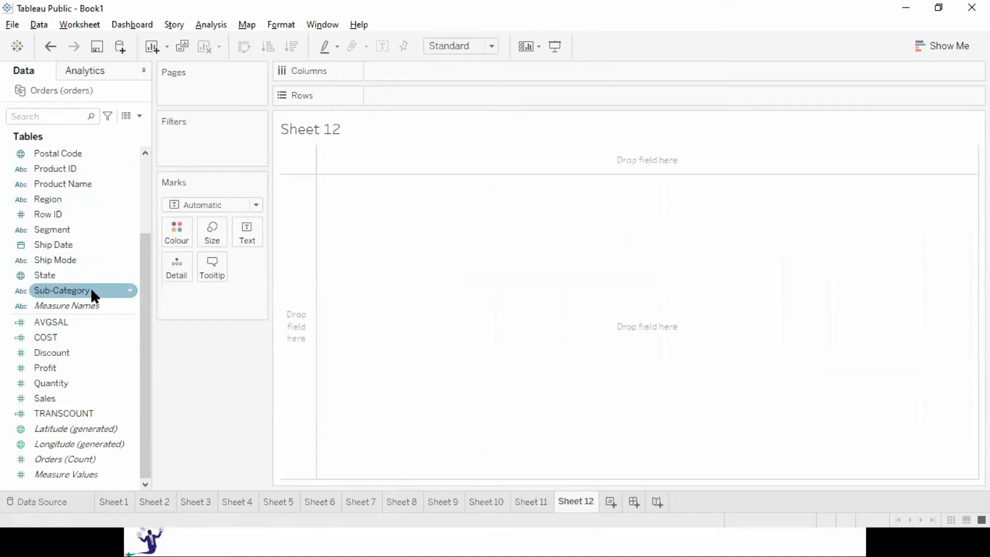
# Step: Build a text table of Sales by adding Sub-Category before the measure, and clear the sheet
pyautogui.doubleClick(56, 289)
pyautogui.doubleClick(55, 398)
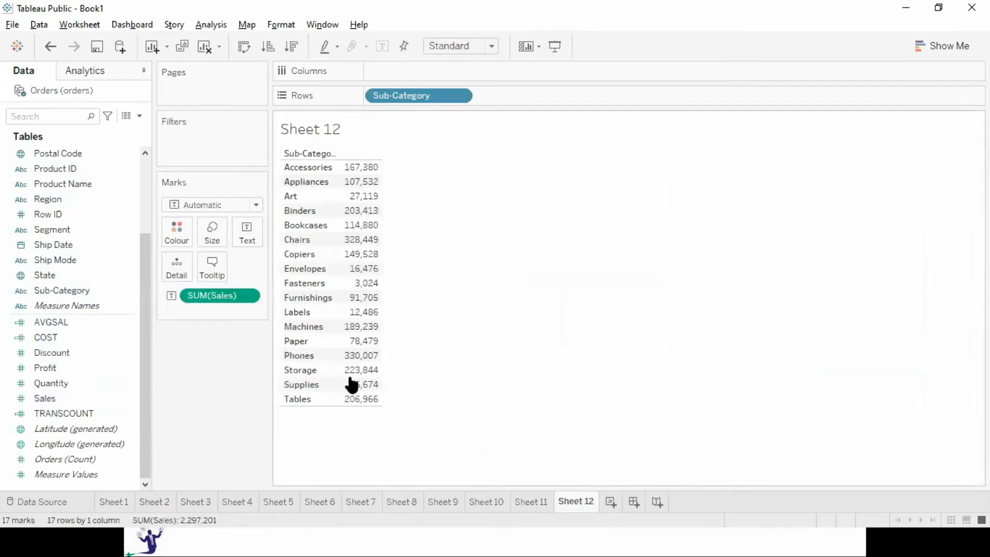
pyautogui.click(206, 44)
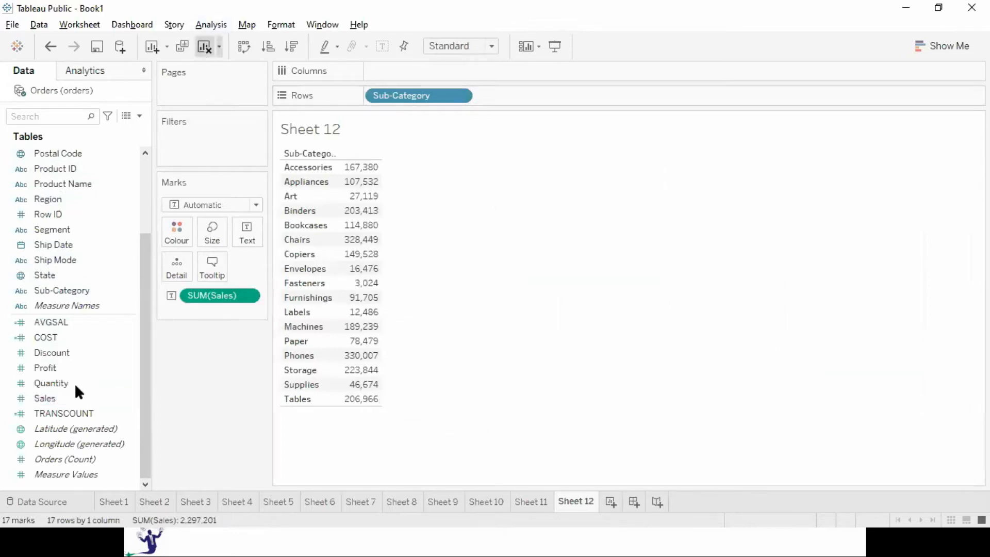
# Step: Build a bar chart by adding Sales before Sub-Category, and clear the sheet
pyautogui.doubleClick(73, 397)
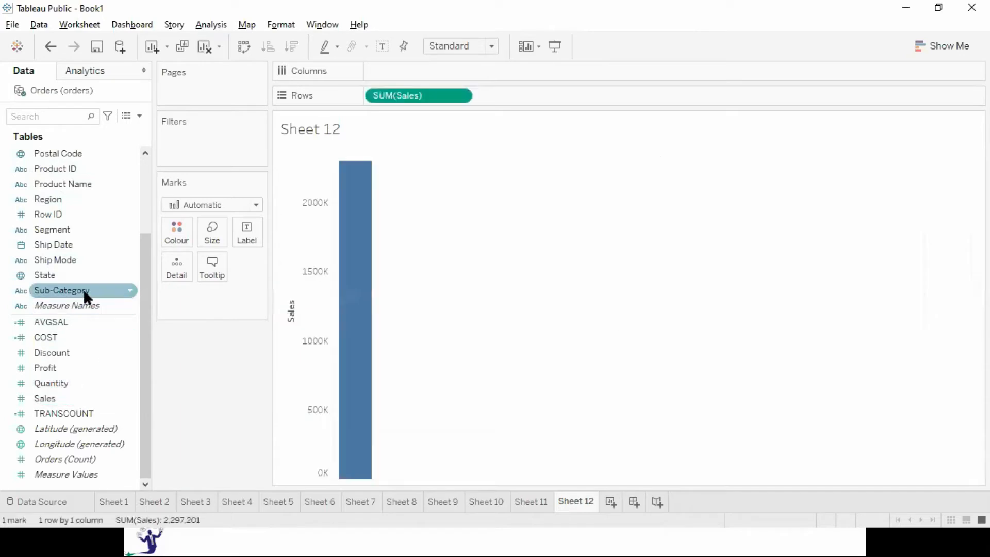
pyautogui.doubleClick(83, 291)
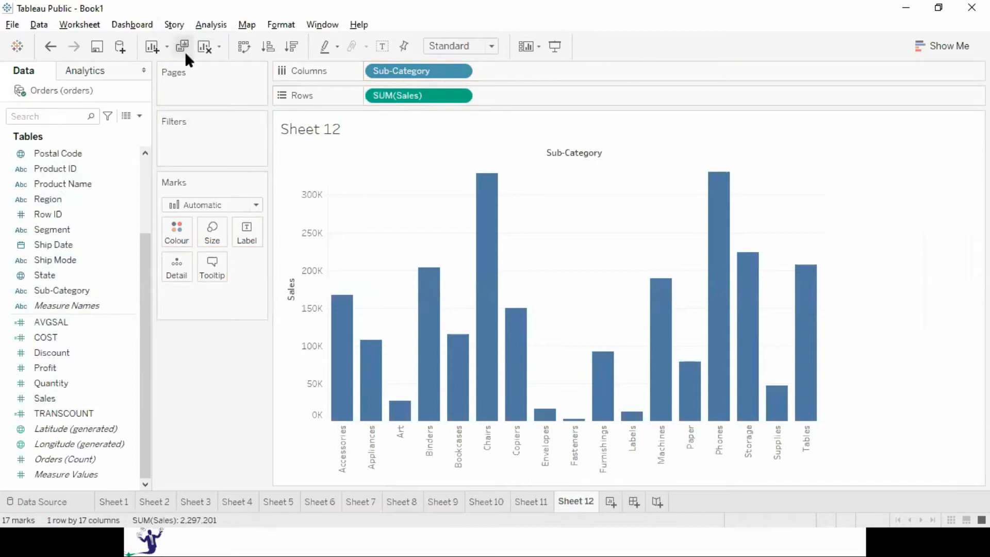
pyautogui.click(205, 46)
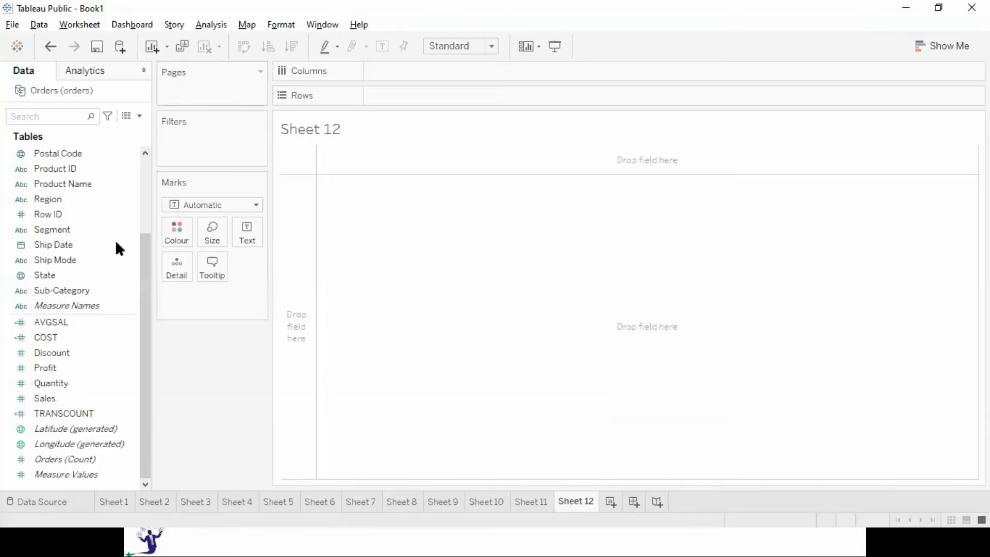
# Step: Plot Sales on rows against Profit on columns as a scatter plot and enlarge its mark
pyautogui.doubleClick(69, 398)
pyautogui.click(60, 369)
pyautogui.doubleClick(59, 369)
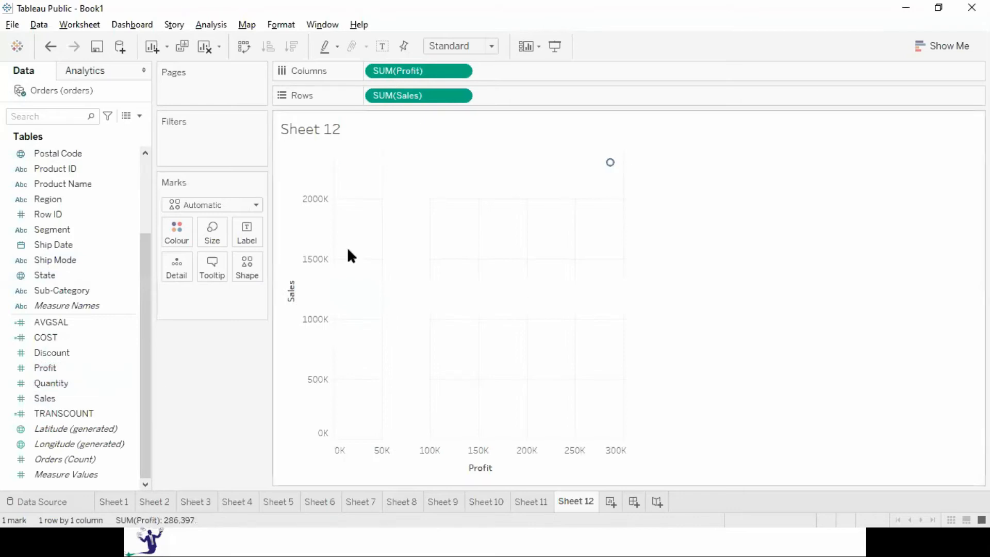
pyautogui.click(213, 233)
pyautogui.moveTo(272, 268); pyautogui.dragTo(288, 268)
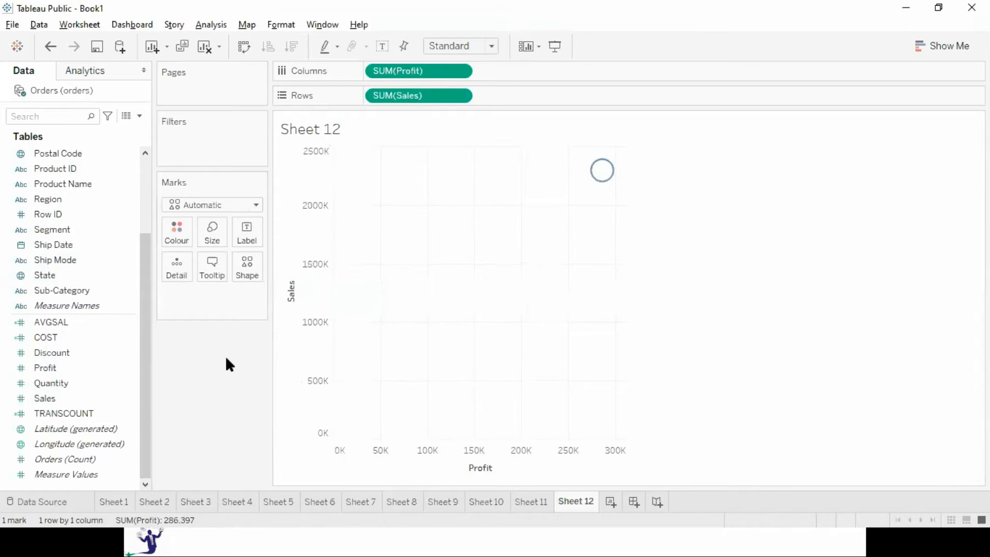
# Step: Change the scatter plot's mark shape to a filled star and fit the chart to Entire View
pyautogui.click(247, 266)
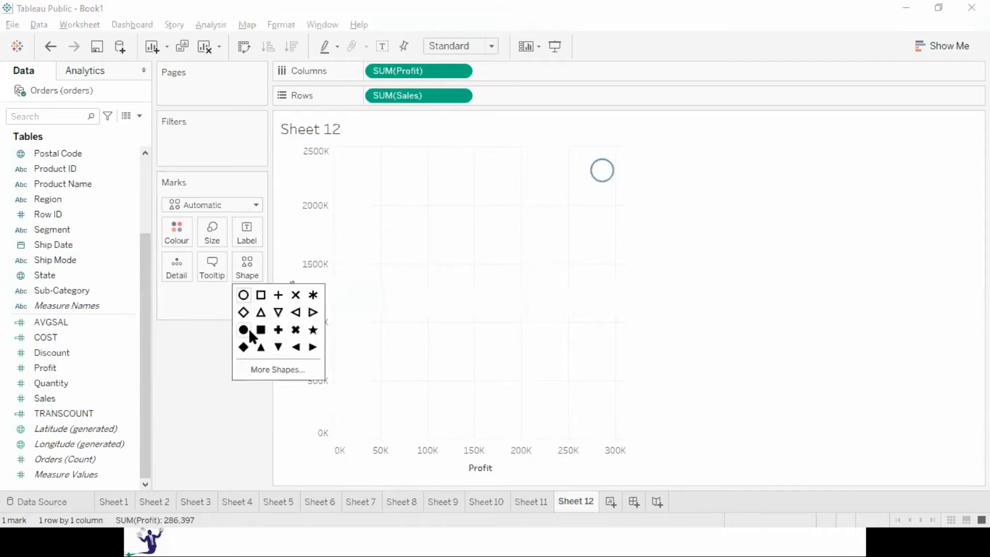
pyautogui.click(313, 331)
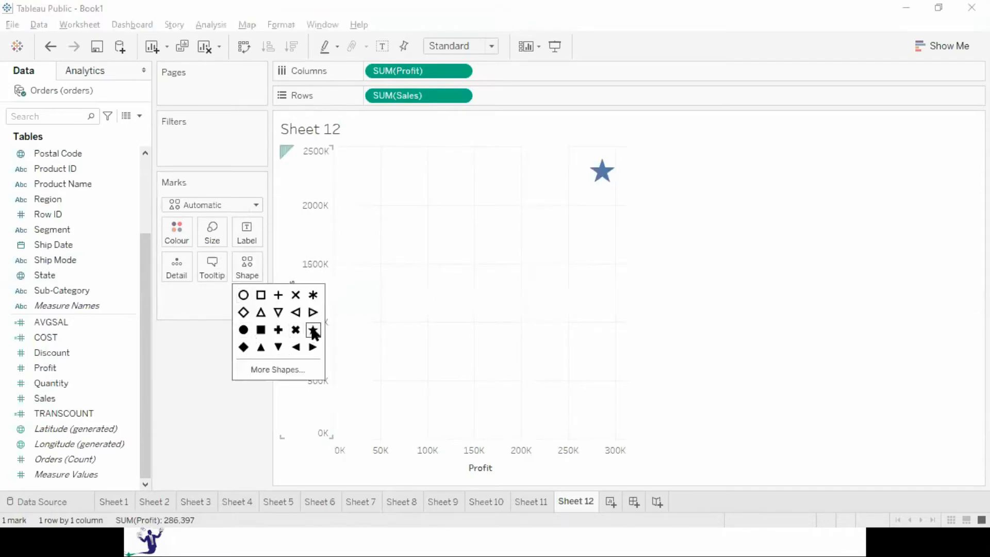
pyautogui.click(453, 43)
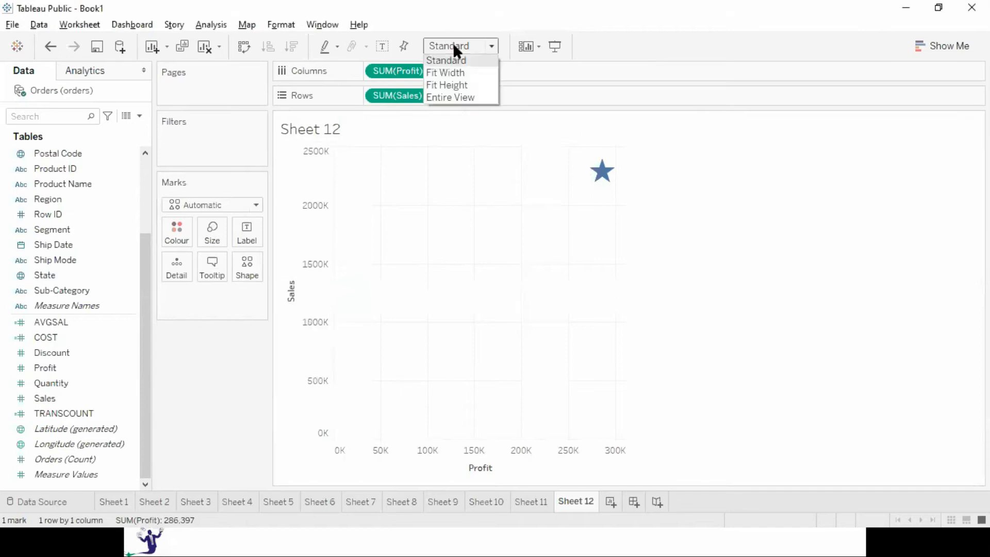
pyautogui.click(451, 97)
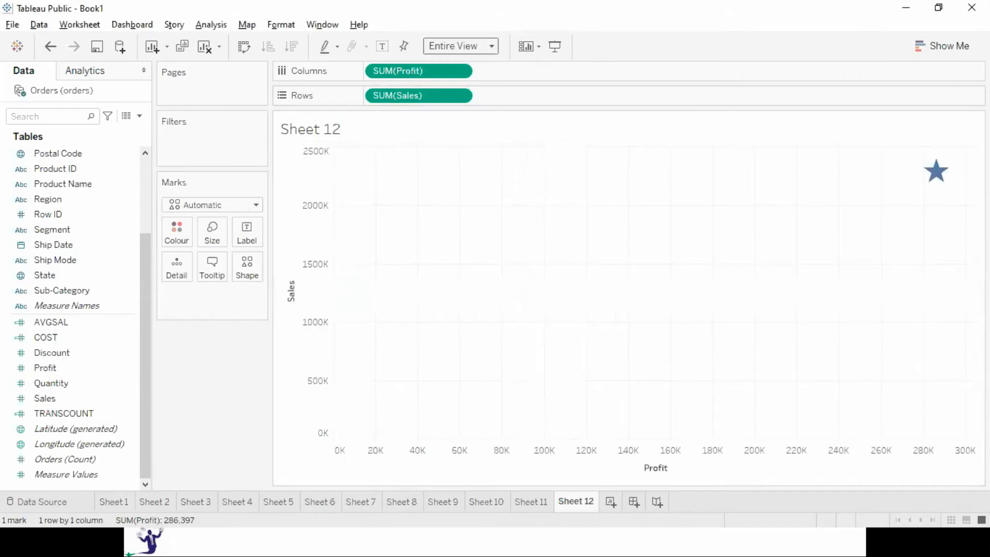
# Step: Colour the scatter plot's star marks by Region and inspect the marks' details
pyautogui.moveTo(938, 177)
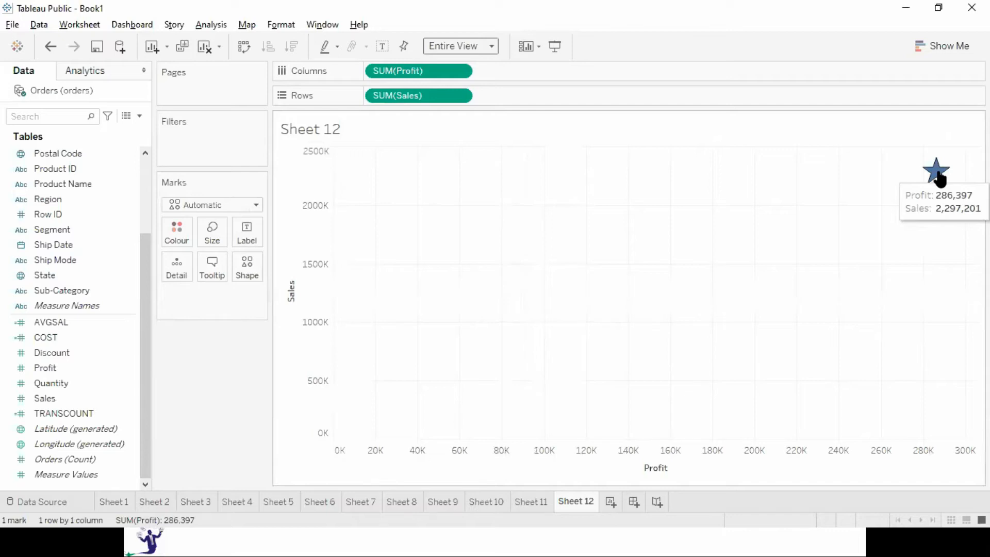
pyautogui.moveTo(77, 202); pyautogui.dragTo(186, 234)
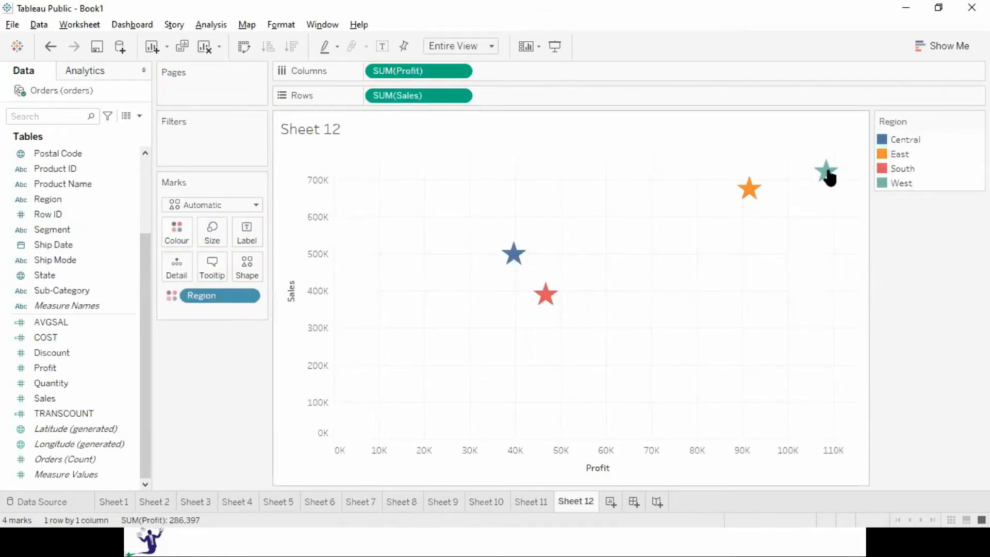
pyautogui.moveTo(823, 173)
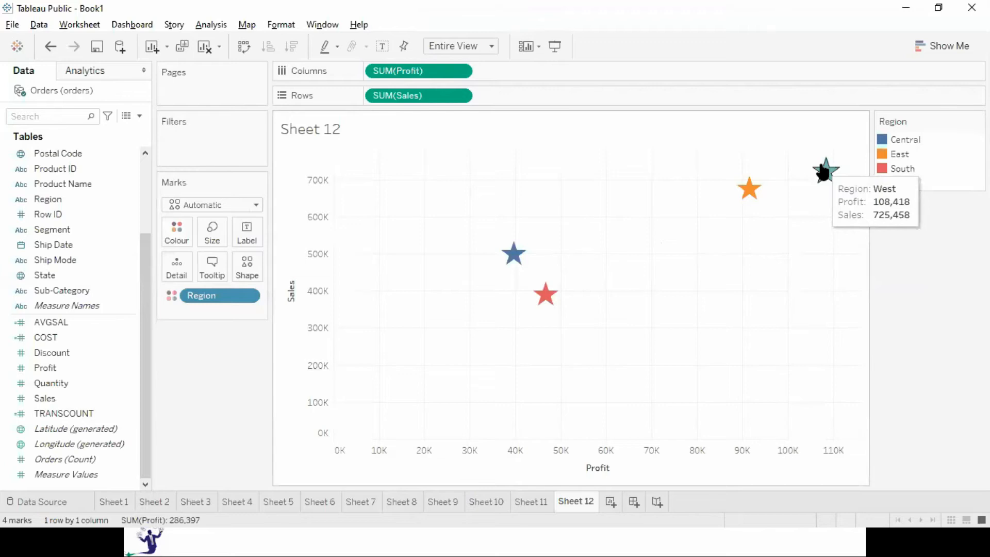
pyautogui.moveTo(515, 269)
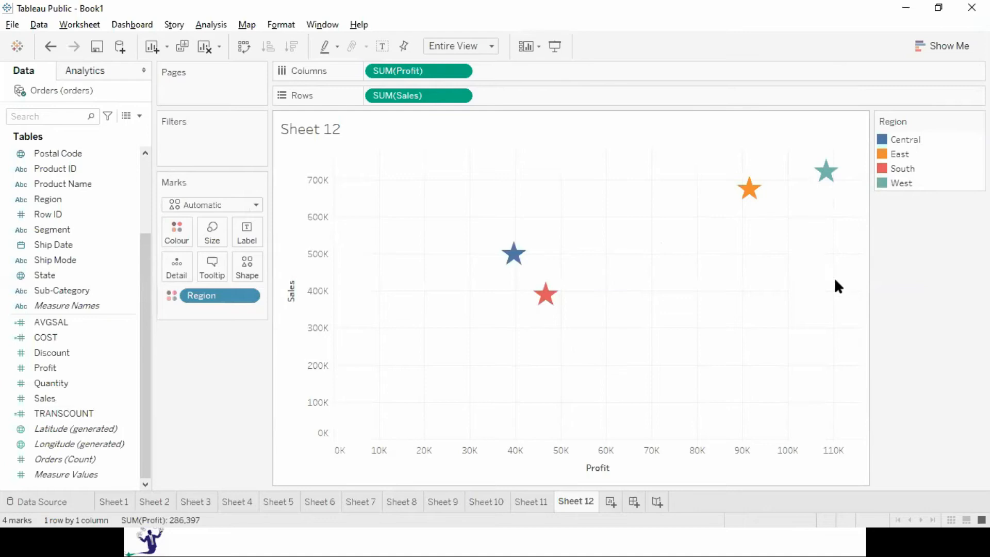
# Step: Show drop lines on the scatter plot from the West mark and check them on the South and Central marks
pyautogui.rightClick(824, 171)
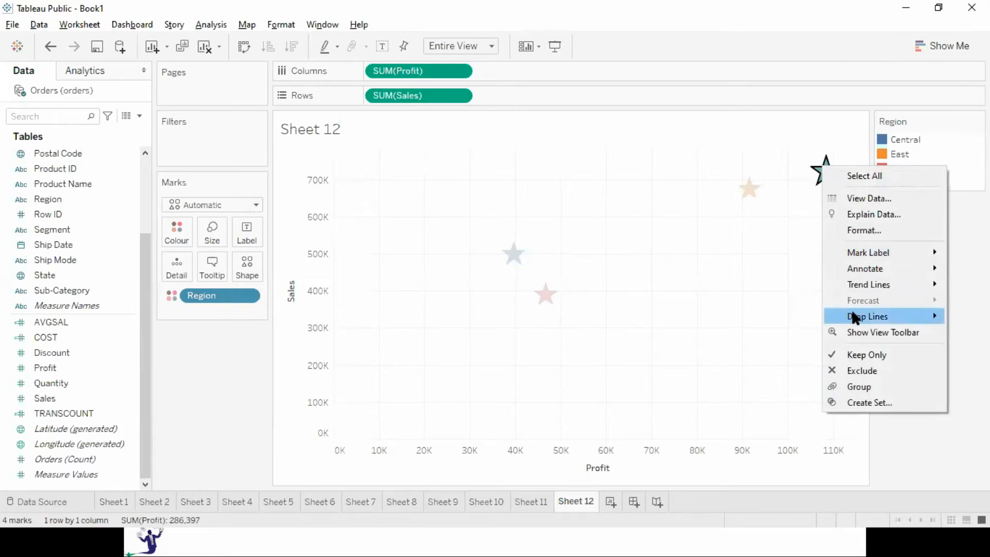
pyautogui.moveTo(853, 313)
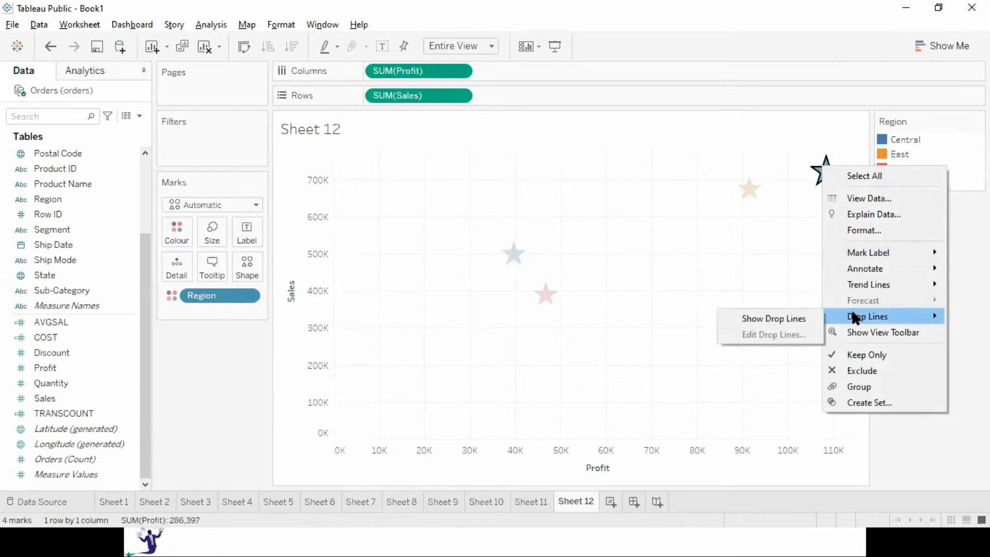
pyautogui.click(787, 318)
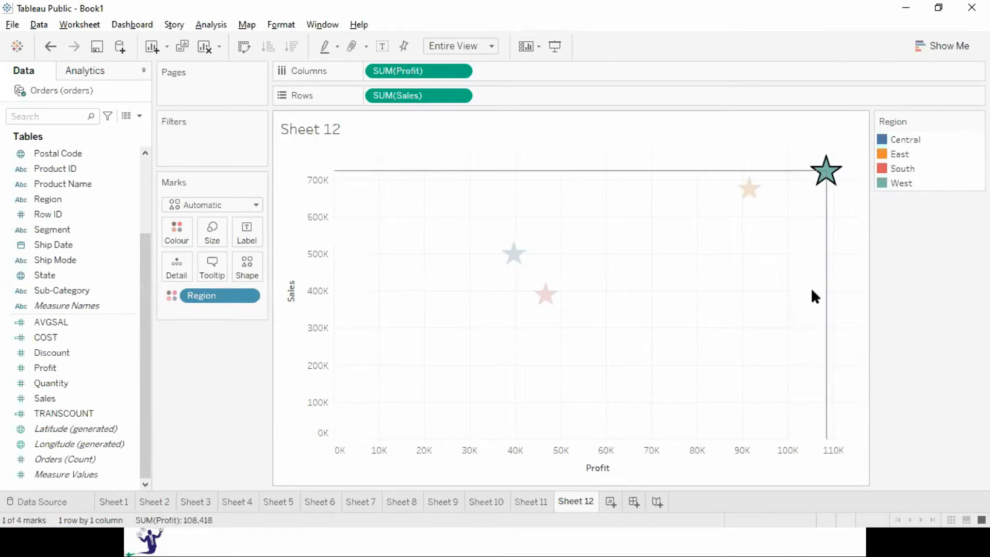
pyautogui.click(537, 296)
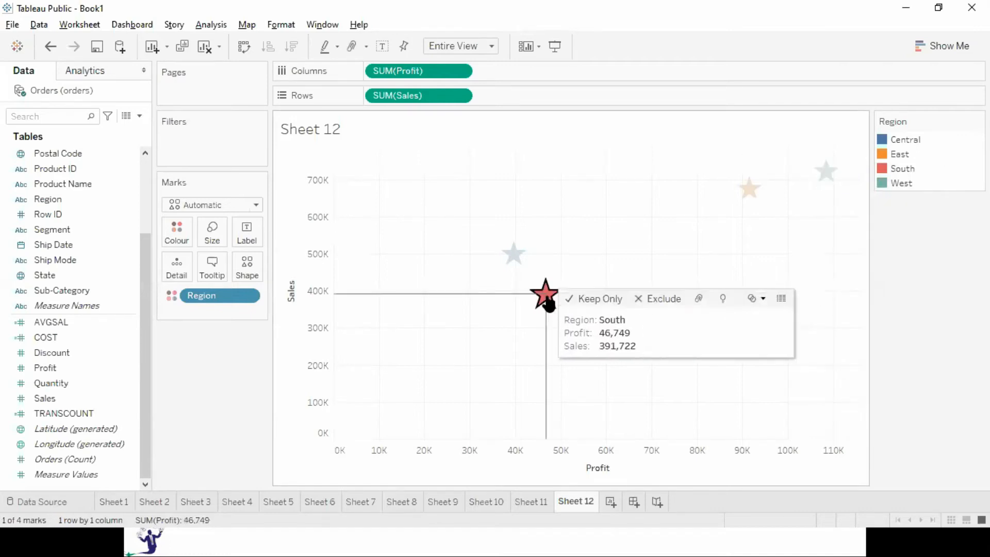
pyautogui.click(510, 260)
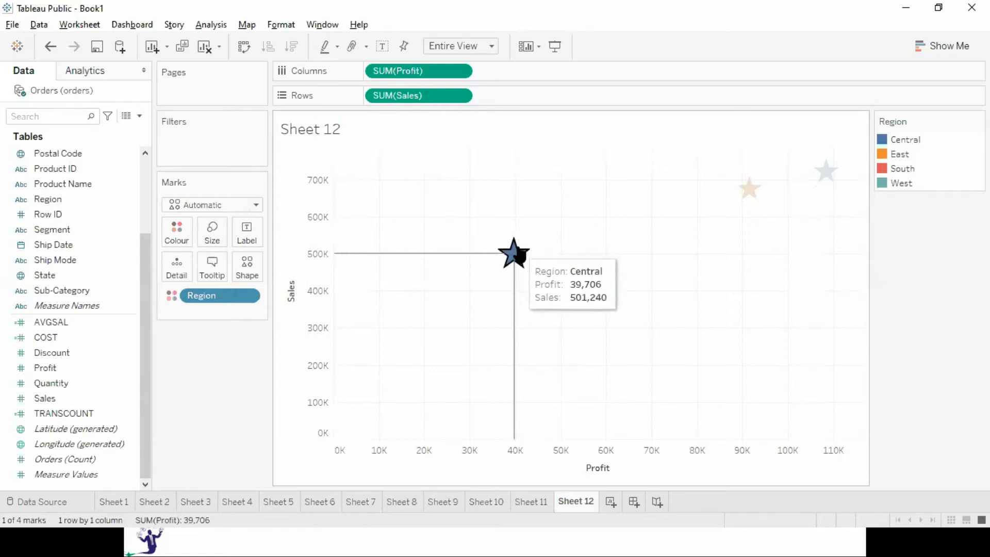
# Step: Edit the drop lines to always drop to both axes with Automatic labels, and deselect the Central mark
pyautogui.rightClick(518, 254)
pyautogui.moveTo(560, 407)
pyautogui.click(691, 412)
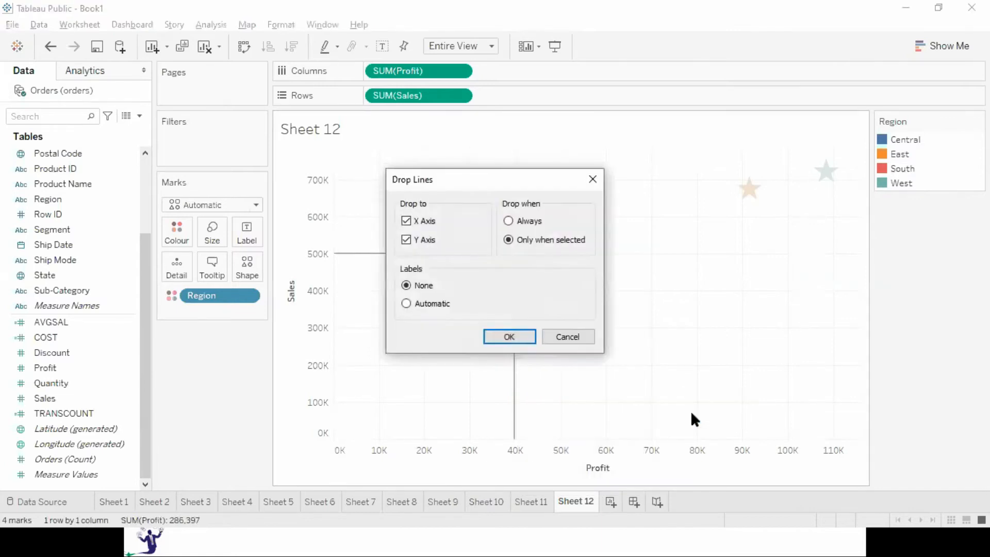
pyautogui.moveTo(500, 171); pyautogui.dragTo(664, 182)
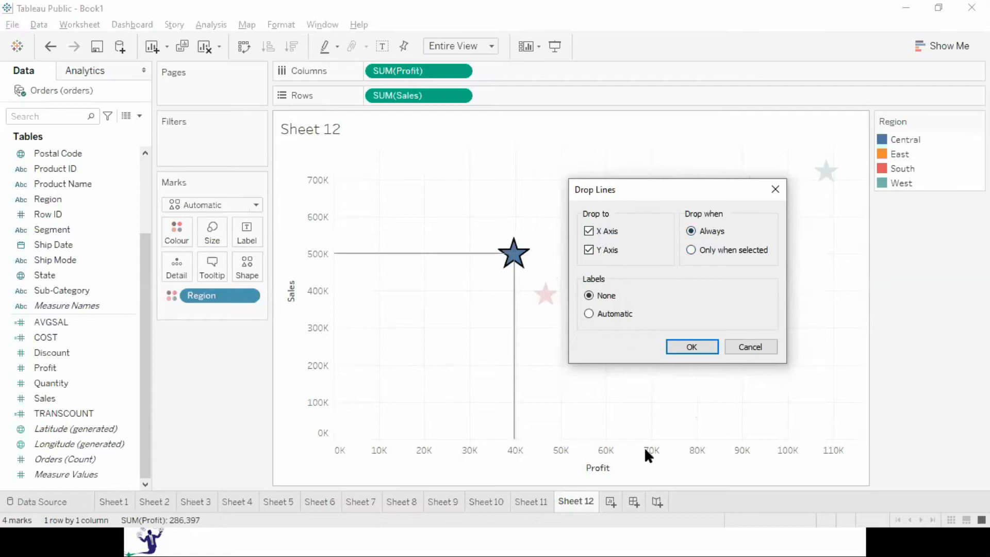
pyautogui.click(588, 313)
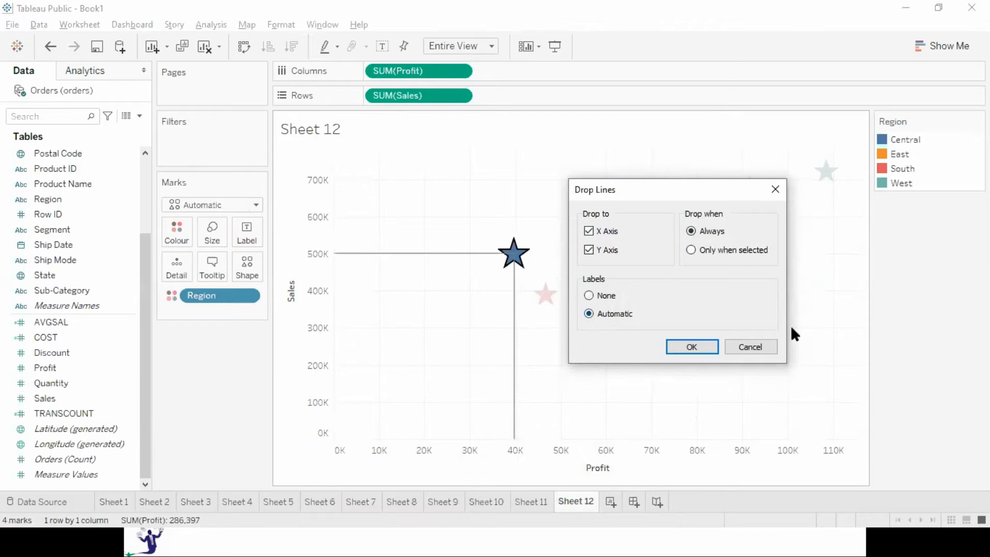
pyautogui.click(685, 349)
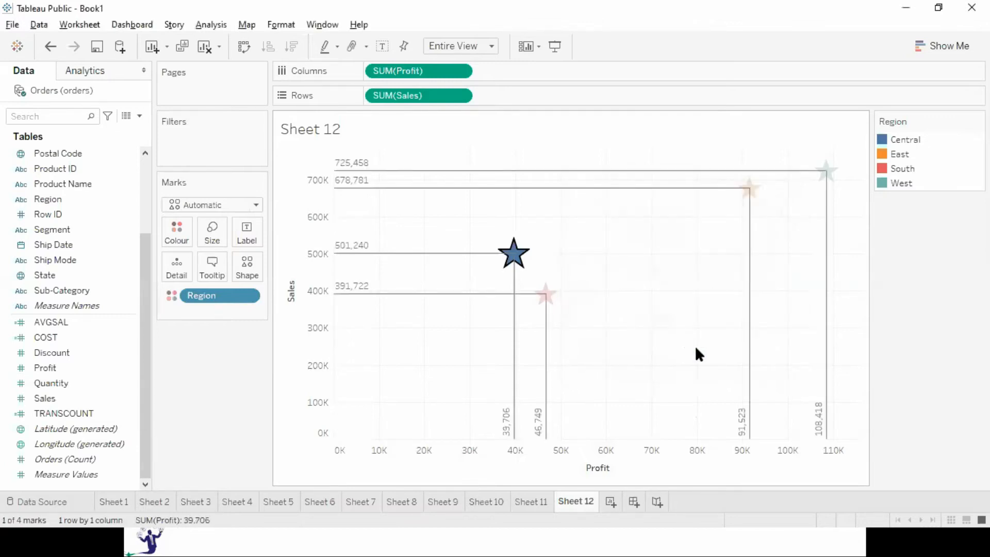
pyautogui.click(696, 348)
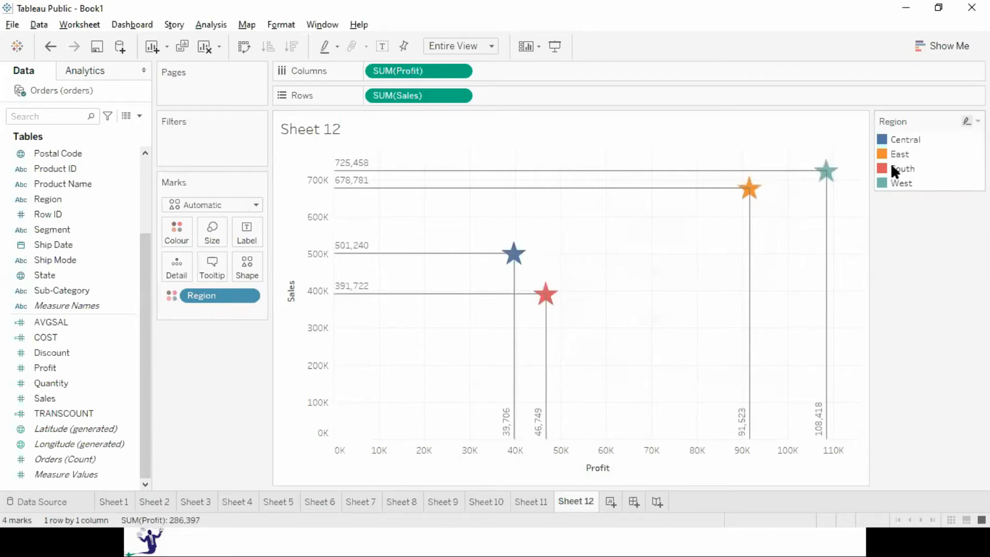
# Step: Label the scatter plot's marks with Region and hide the Region colour legend
pyautogui.moveTo(836, 164)
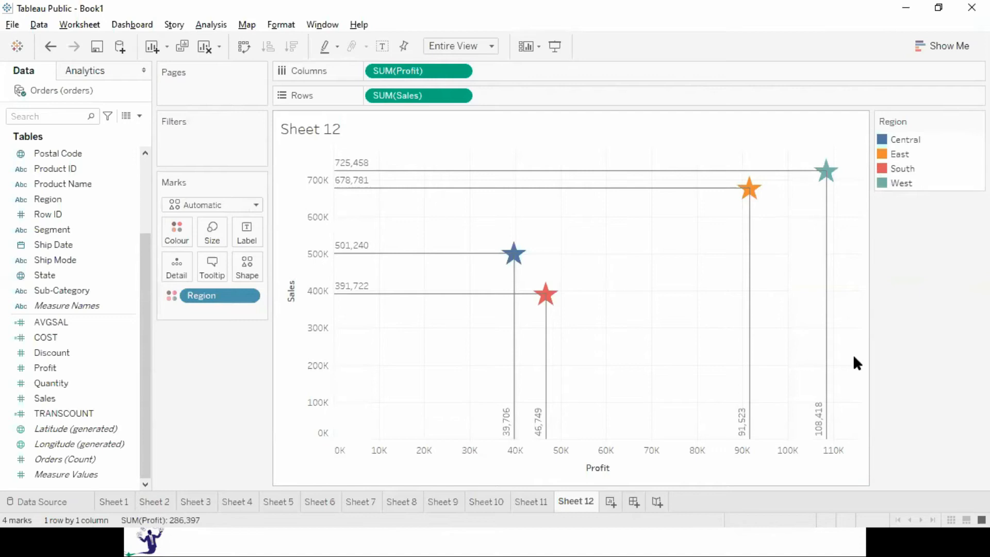
pyautogui.click(85, 201)
pyautogui.moveTo(85, 204); pyautogui.dragTo(253, 234)
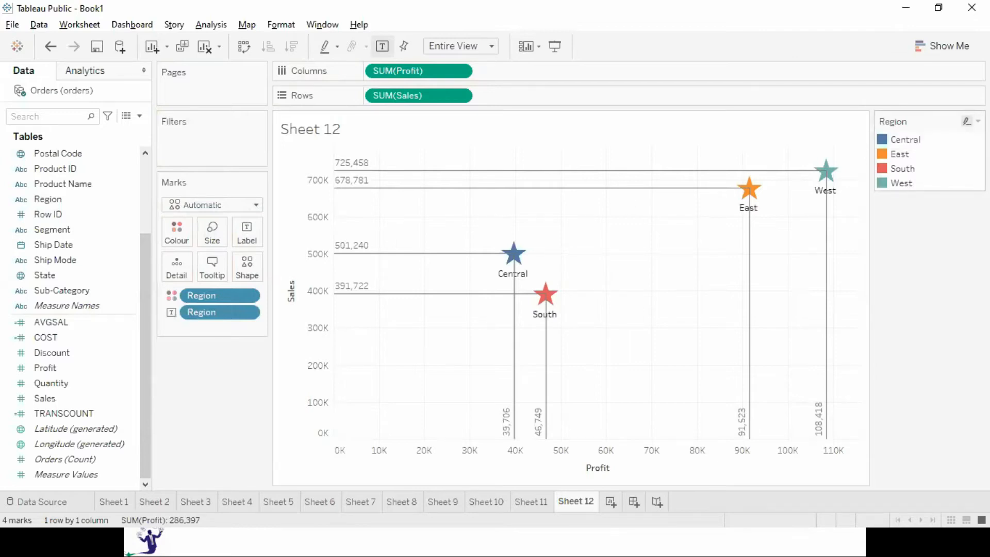
pyautogui.click(978, 120)
pyautogui.click(903, 246)
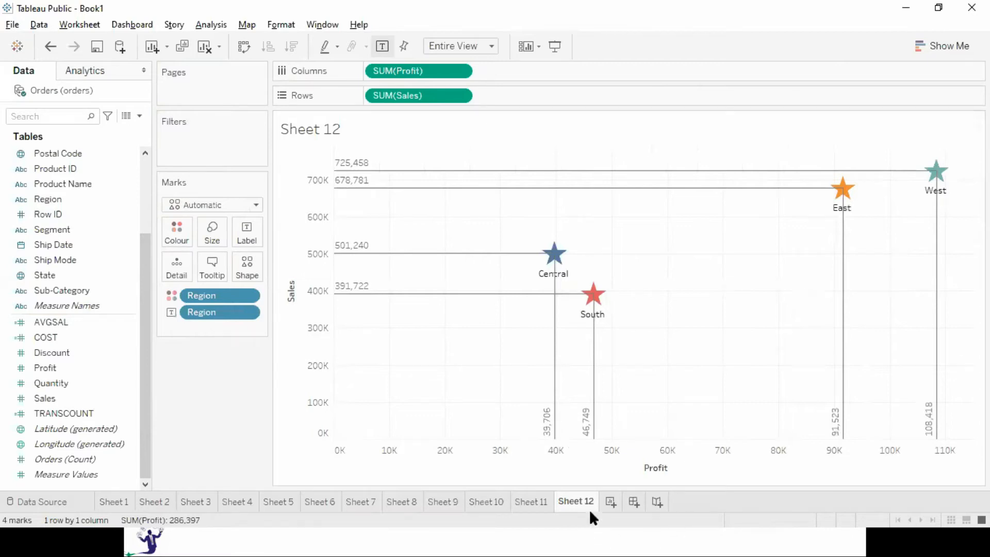
# Step: Rename the sheet as SCATTER and review the chart's four regions in presentation mode
pyautogui.write('SCATTER')
pyautogui.press('Return')
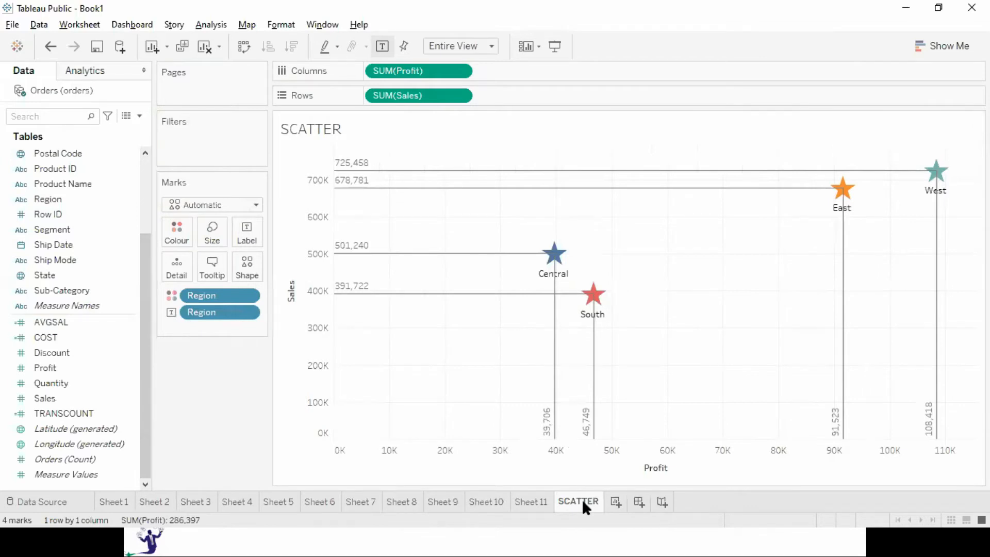
pyautogui.press('F7')
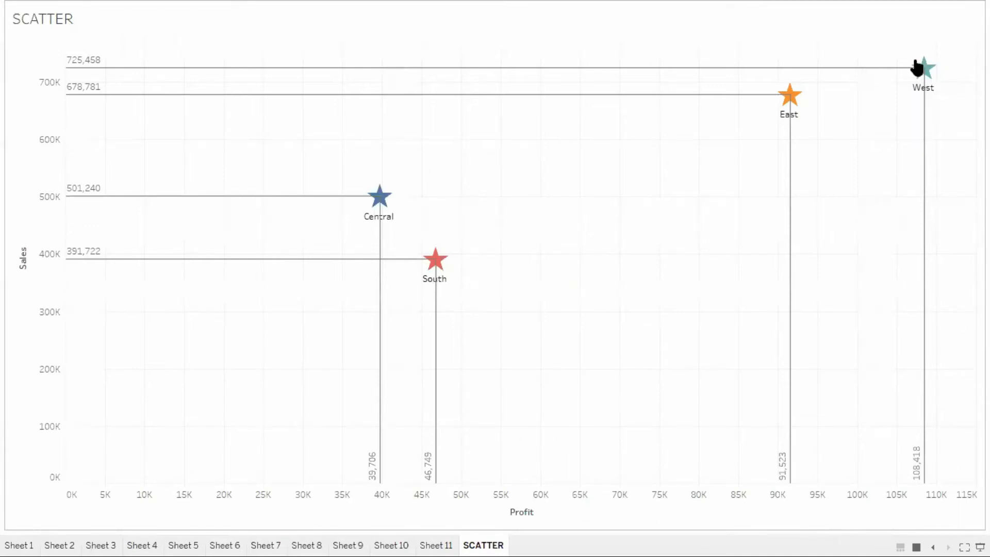
pyautogui.moveTo(797, 90)
pyautogui.moveTo(431, 259)
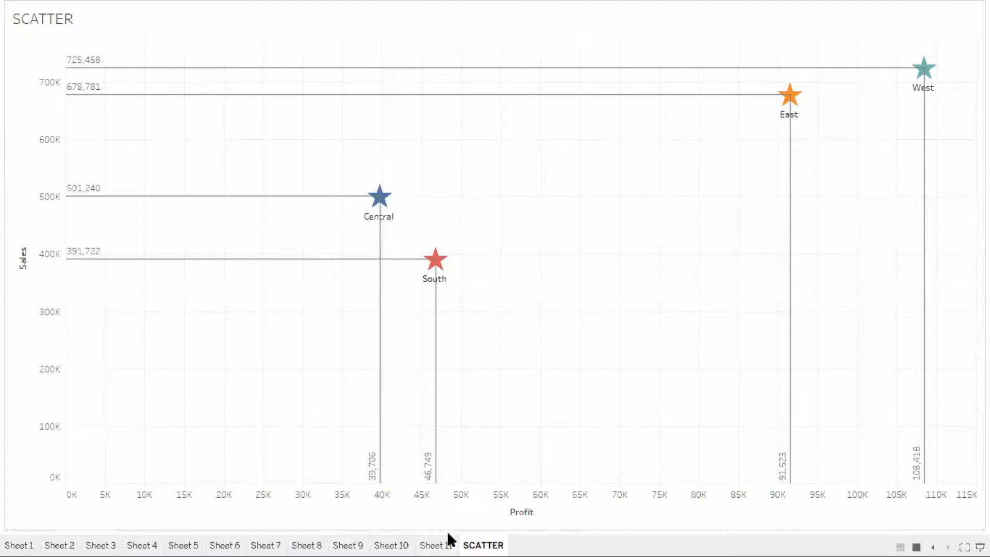
pyautogui.moveTo(449, 539)
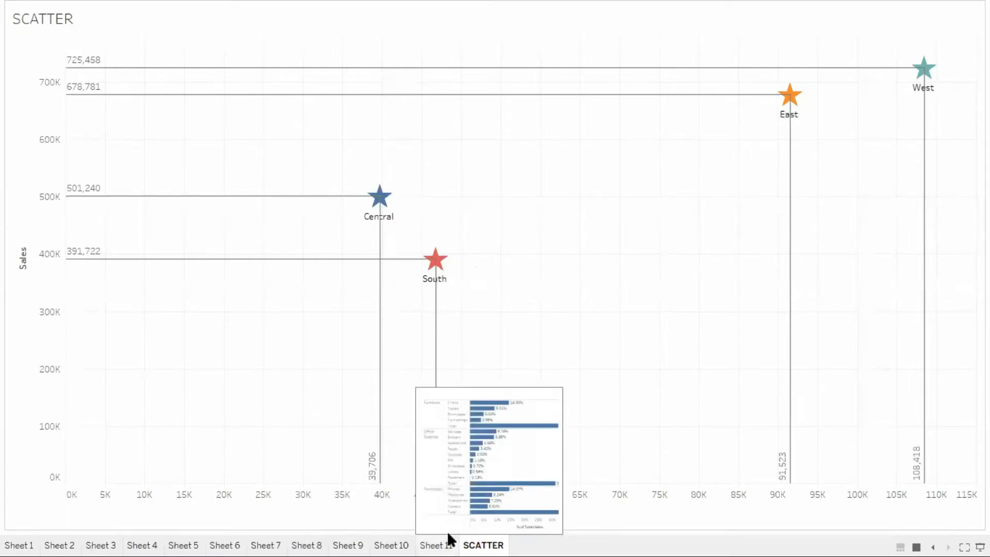
pyautogui.press('Escape')
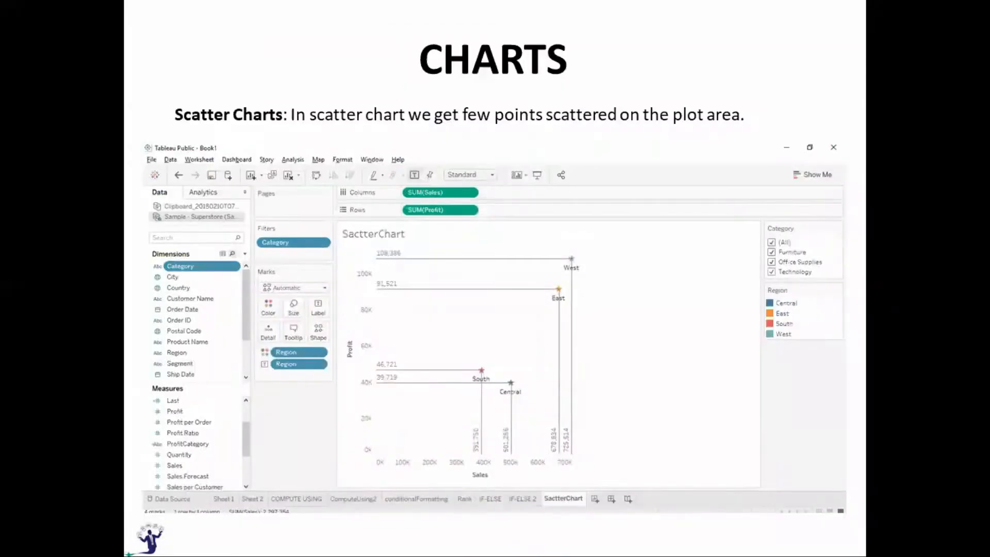
pyautogui.press('Right')
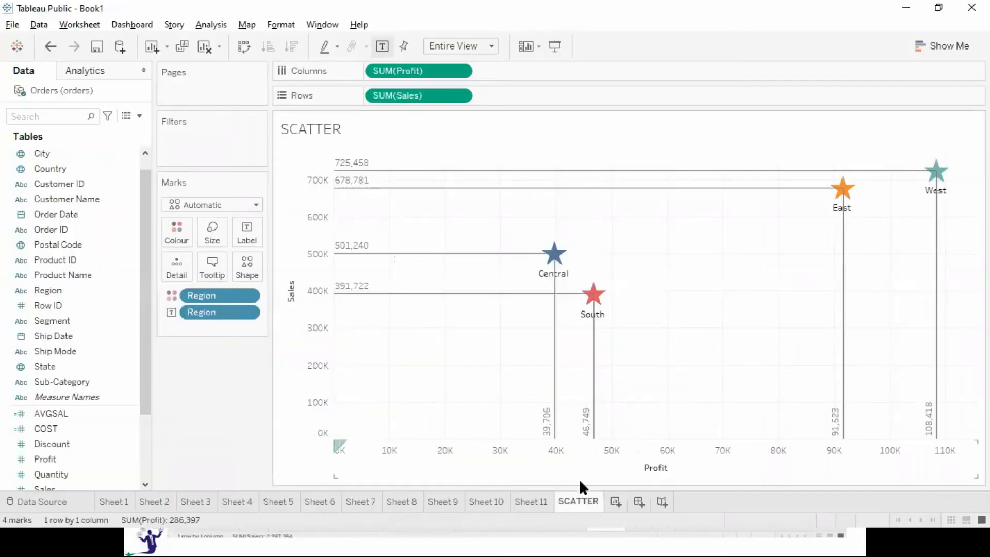
# Step: Create a new worksheet, show State as text marks, and fit the chart to Entire View
pyautogui.click(617, 498)
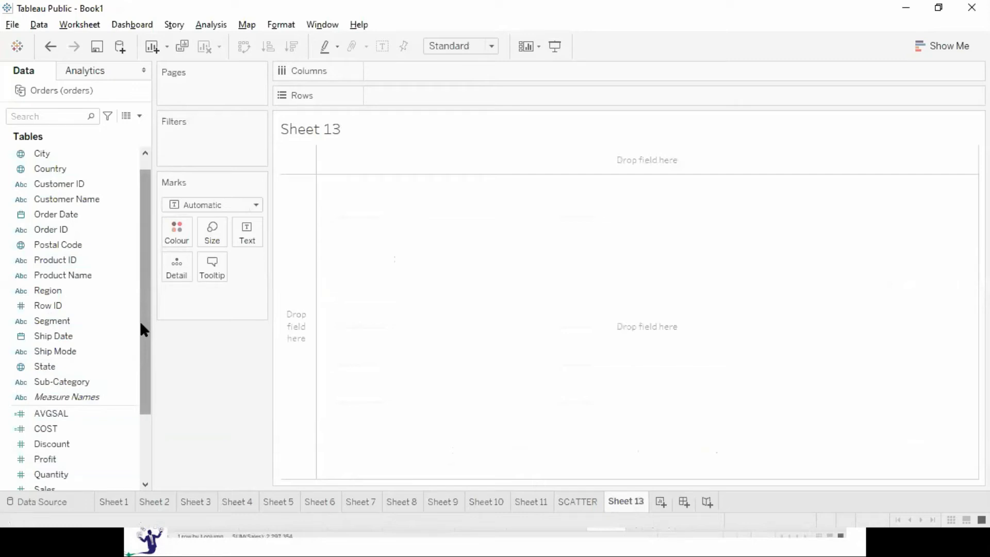
pyautogui.moveTo(47, 364); pyautogui.dragTo(246, 233)
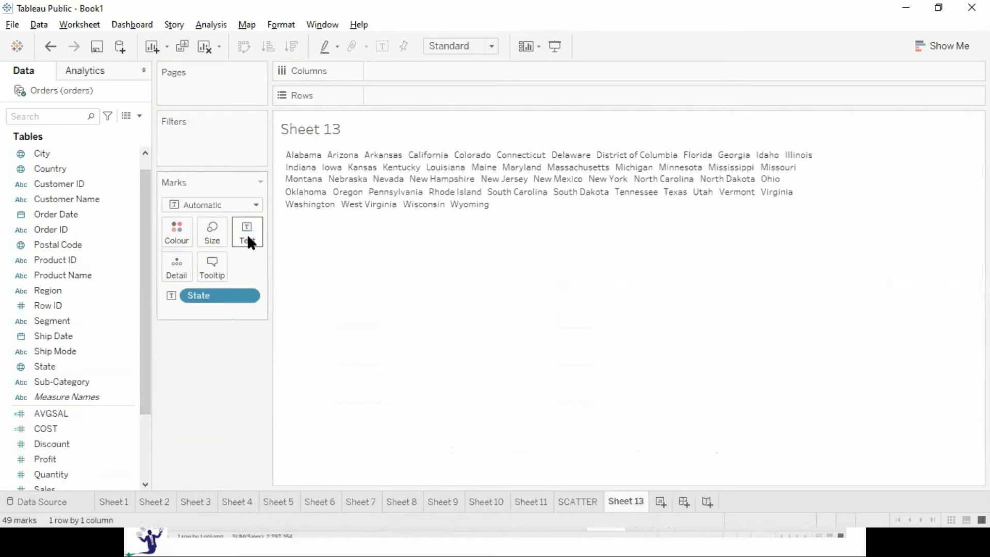
pyautogui.click(616, 156)
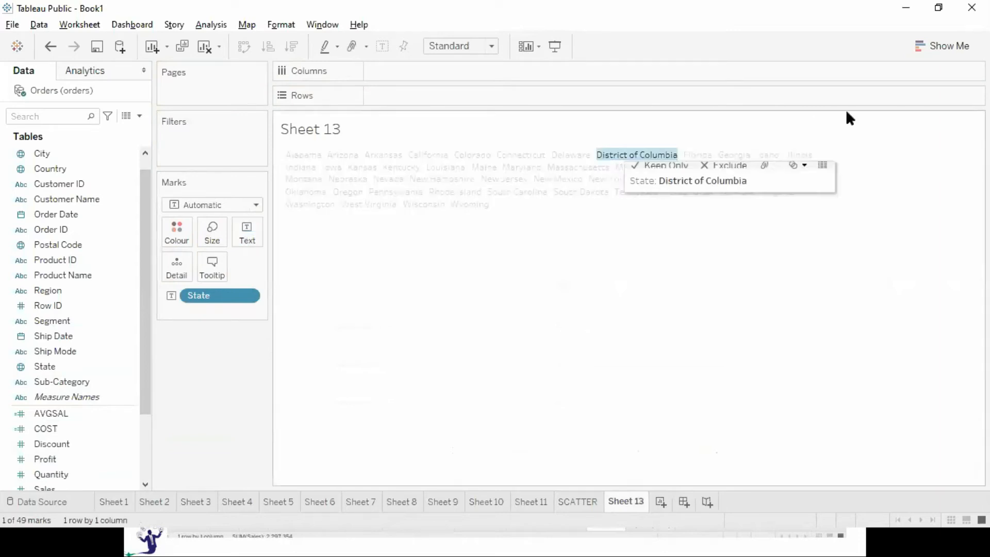
pyautogui.click(531, 264)
pyautogui.click(466, 47)
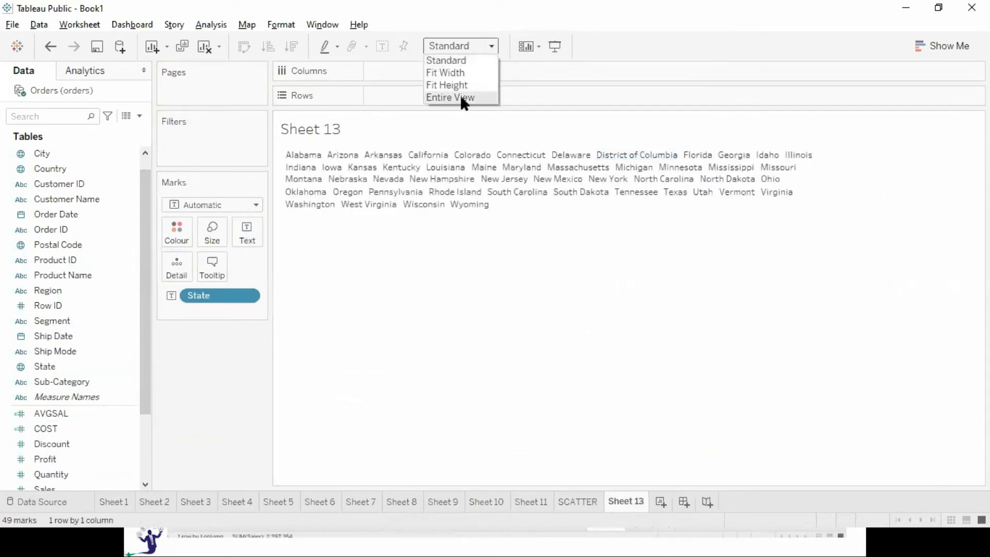
pyautogui.click(460, 95)
# Step: Size the State marks by Sales and change the mark type to Text to form a word cloud
pyautogui.moveTo(51, 487); pyautogui.dragTo(210, 234)
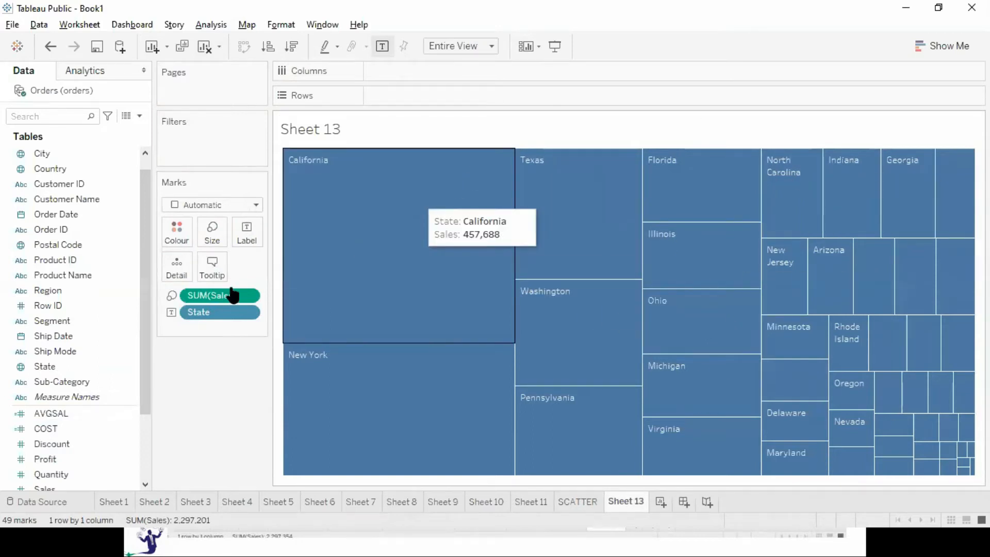
pyautogui.click(218, 209)
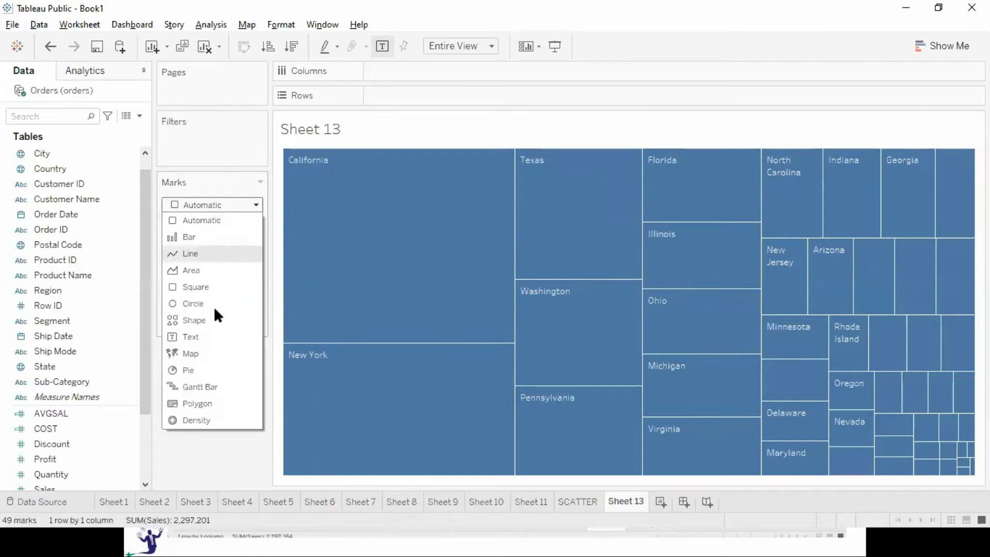
pyautogui.click(207, 338)
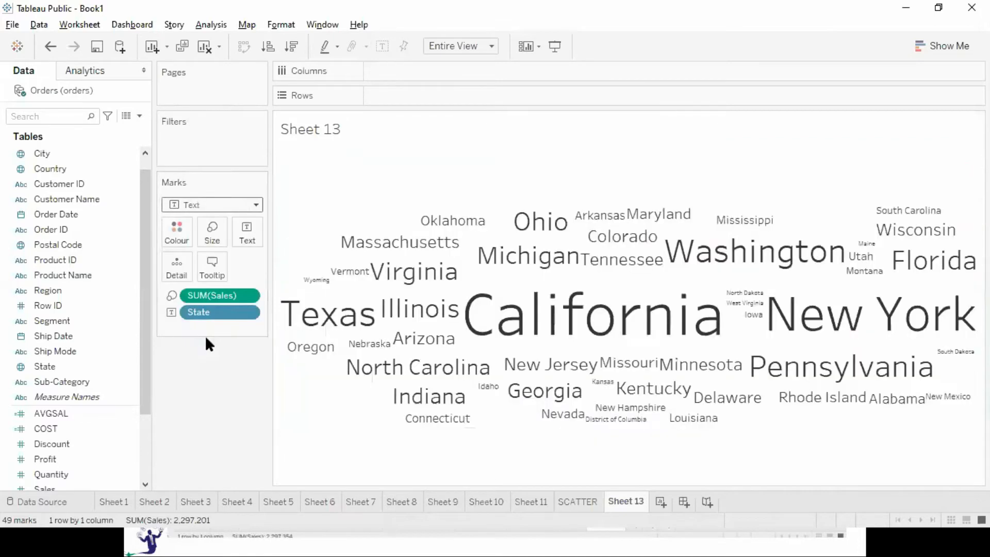
pyautogui.moveTo(702, 267)
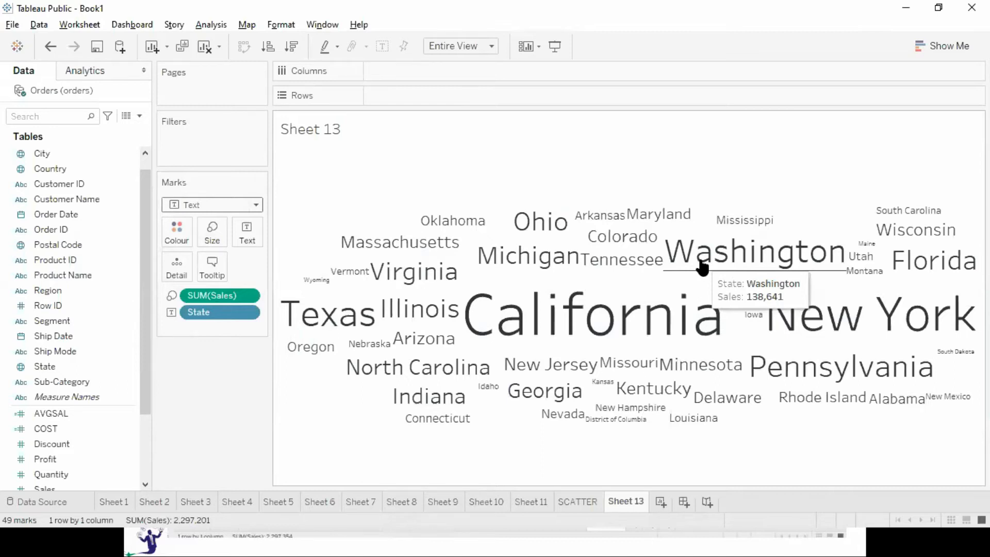
# Step: Colour the word cloud's State names by Profit and apply the Red-Gold palette
pyautogui.moveTo(31, 460); pyautogui.dragTo(165, 230)
pyautogui.moveTo(534, 327)
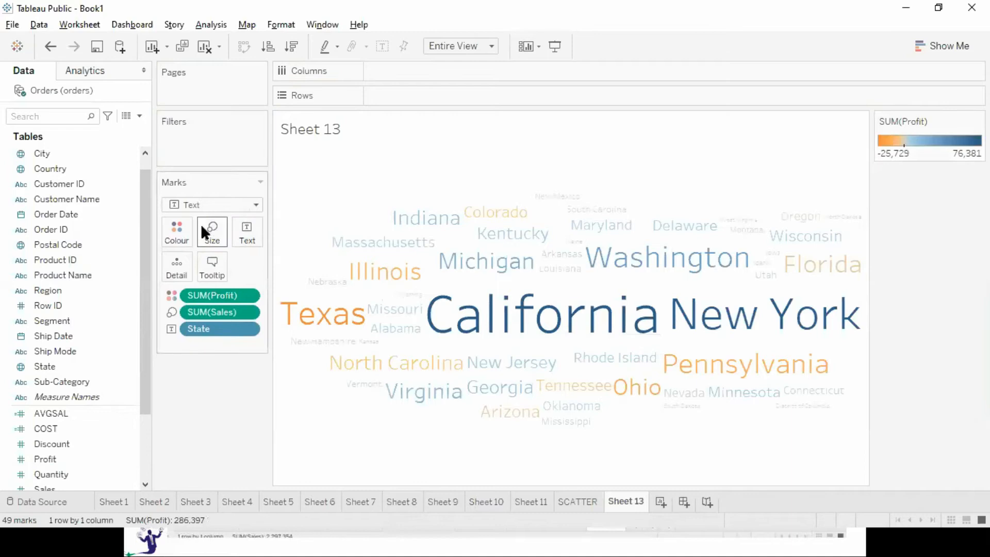
pyautogui.click(184, 226)
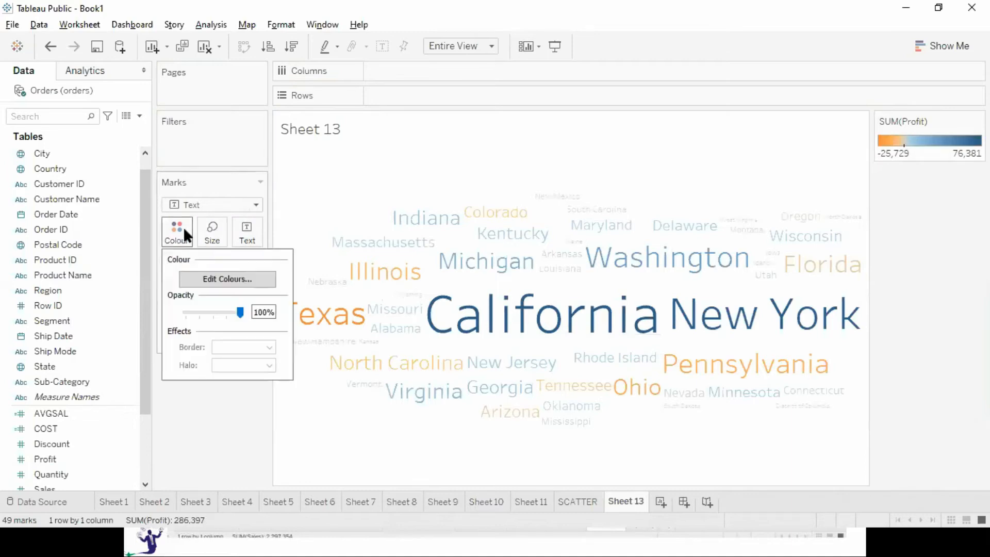
pyautogui.click(236, 278)
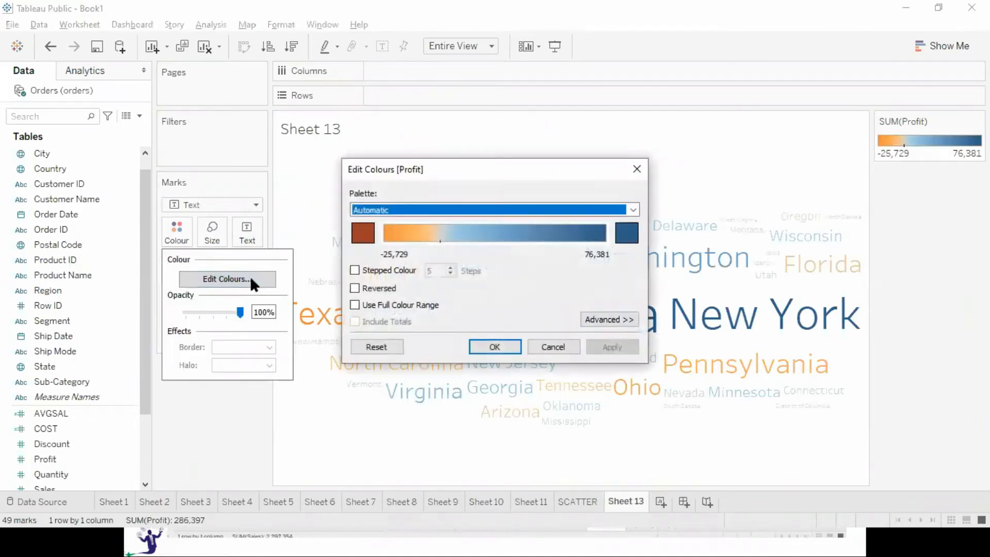
pyautogui.click(629, 205)
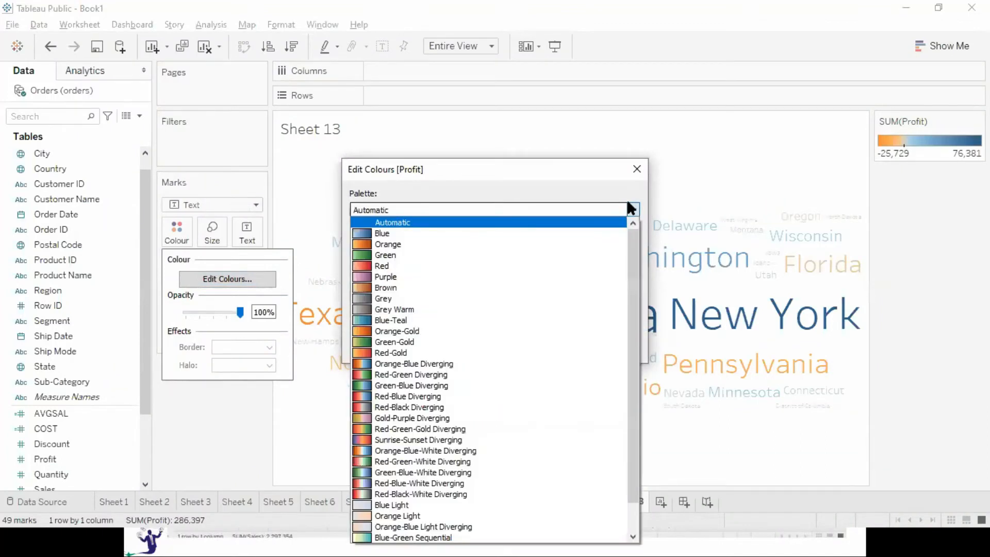
pyautogui.click(453, 355)
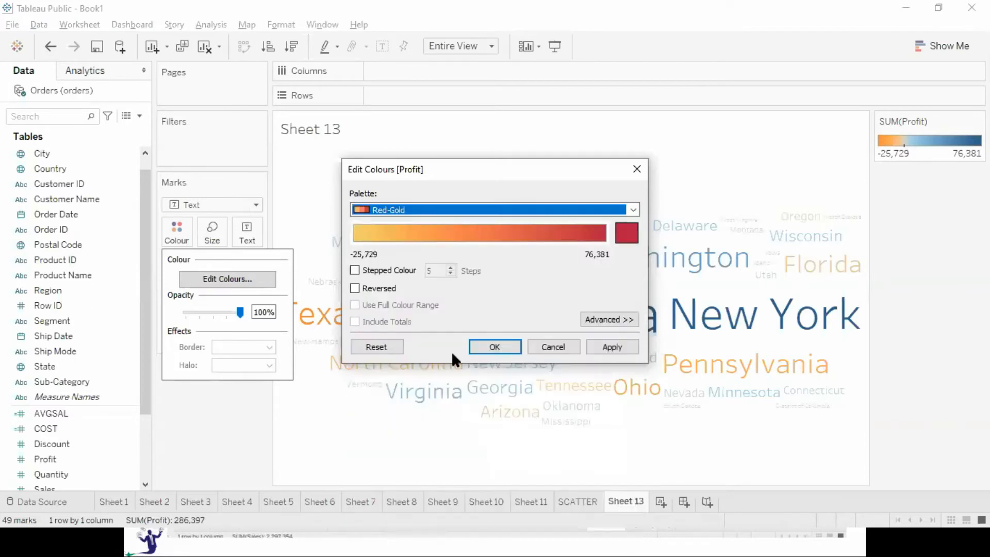
pyautogui.click(497, 345)
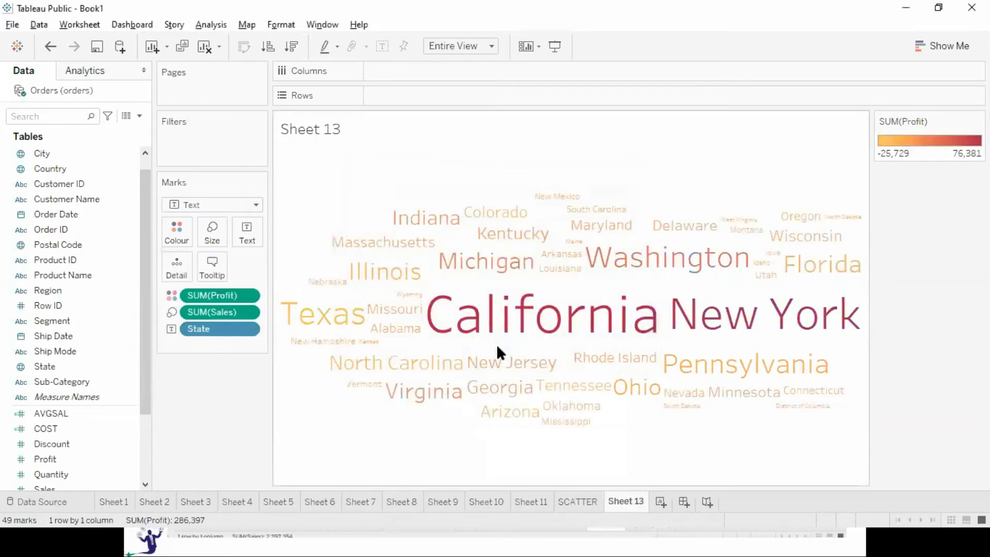
# Step: Review the word cloud's states in presentation mode and rename the sheet as WORD
pyautogui.moveTo(619, 389)
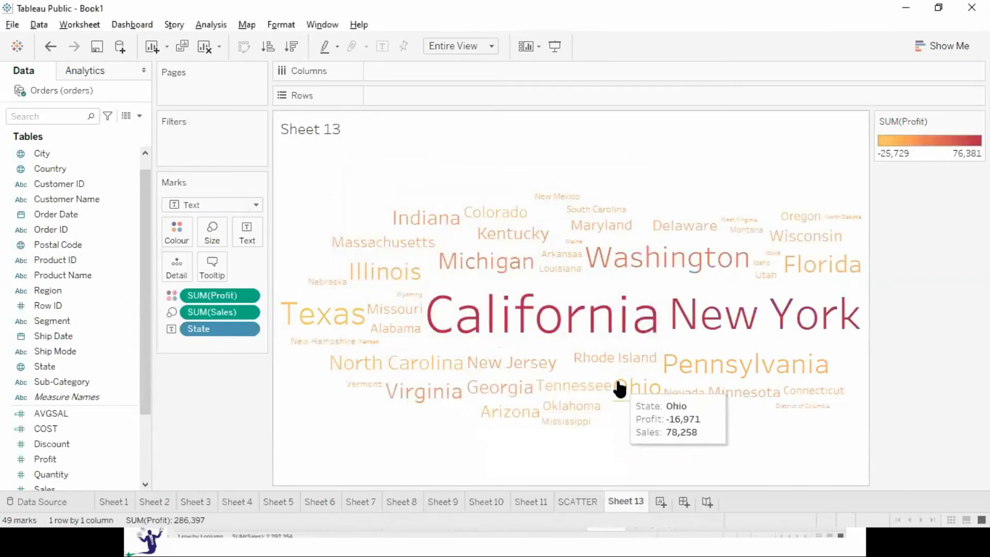
pyautogui.press('F7')
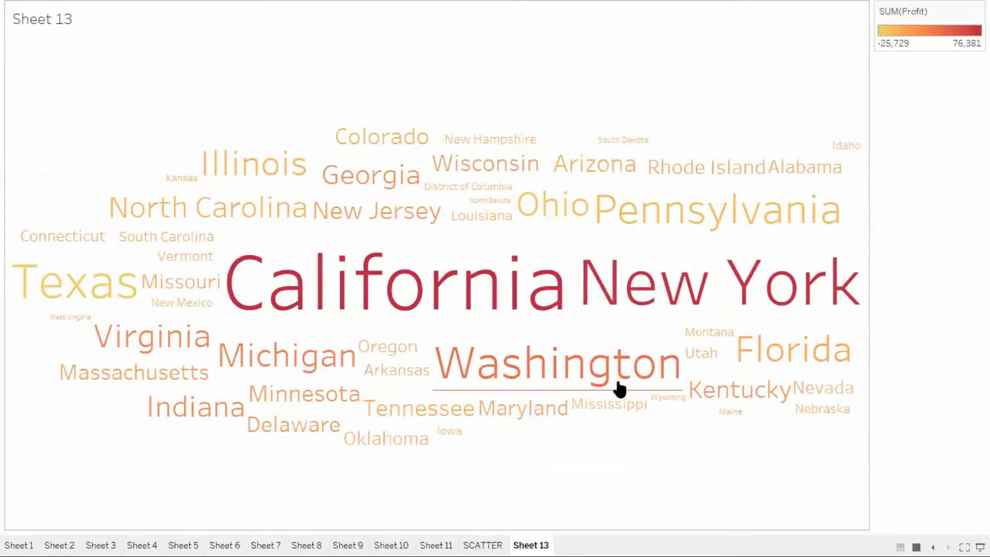
pyautogui.moveTo(564, 303)
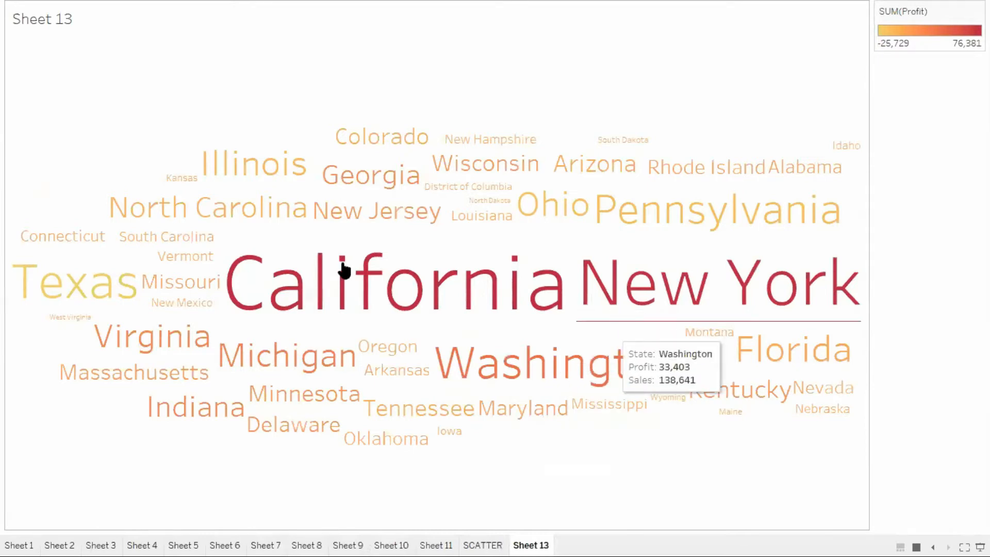
pyautogui.moveTo(733, 261)
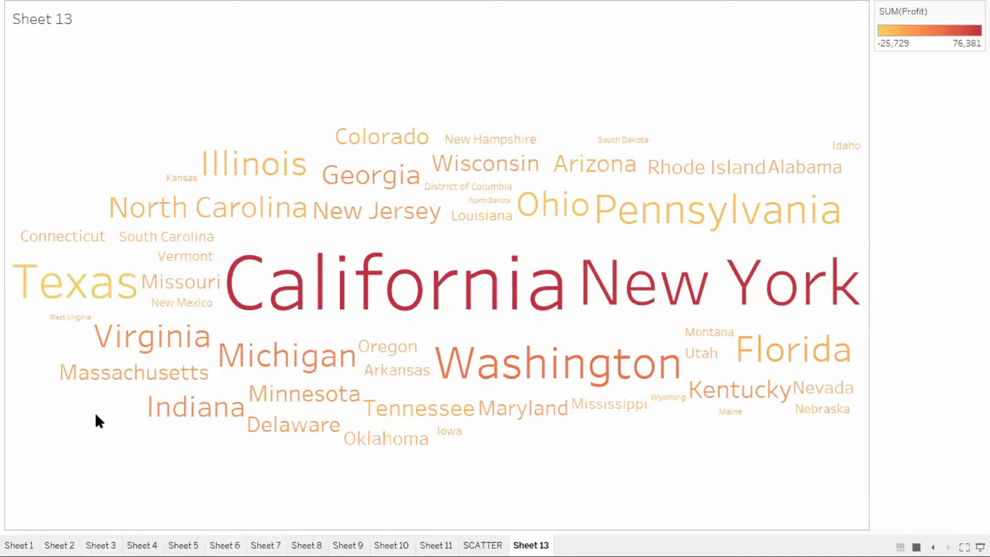
pyautogui.moveTo(316, 294)
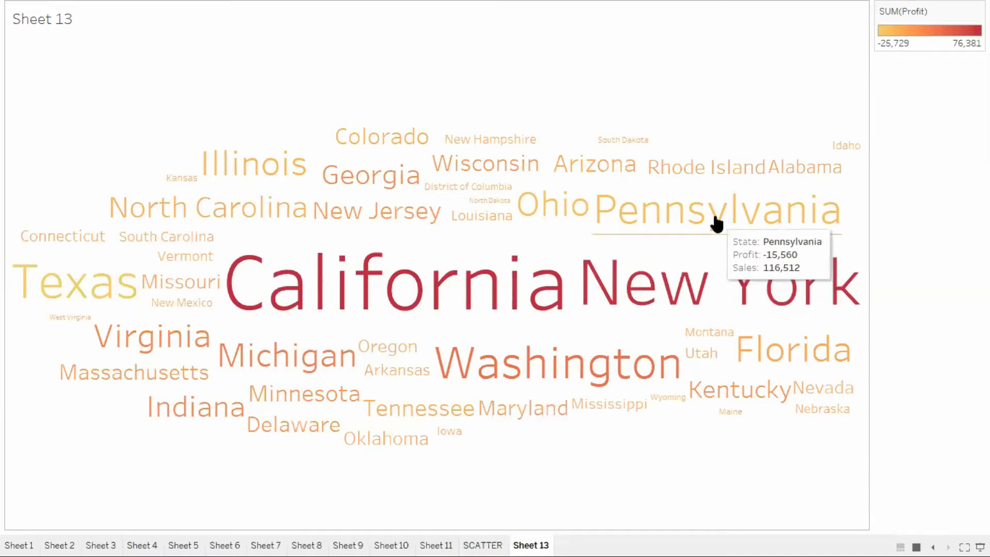
pyautogui.press('Escape')
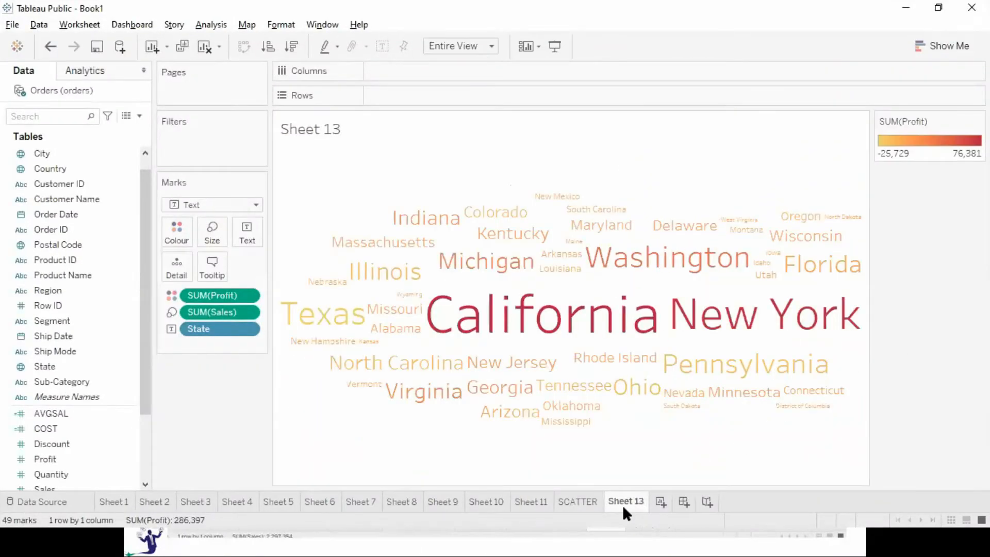
pyautogui.write('D')
pyautogui.press('Return')
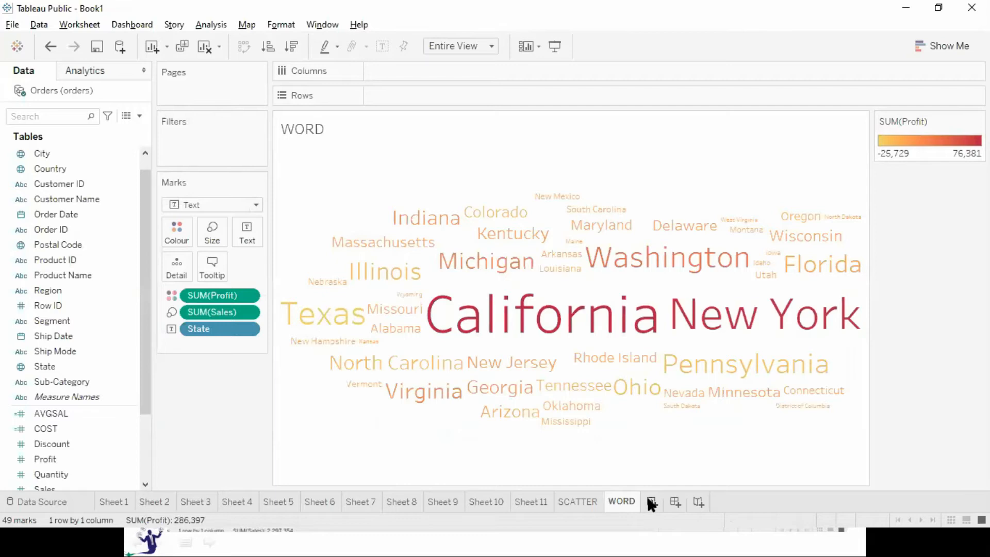
# Step: Create a new worksheet and plot Sales by year of Order Date as a line chart
pyautogui.click(651, 501)
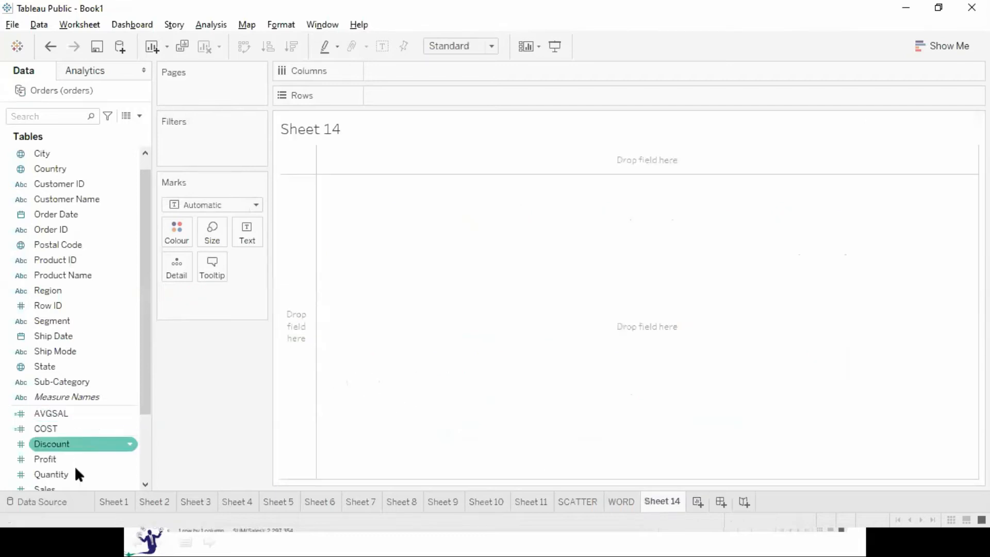
pyautogui.scroll(-1, 67, 487)
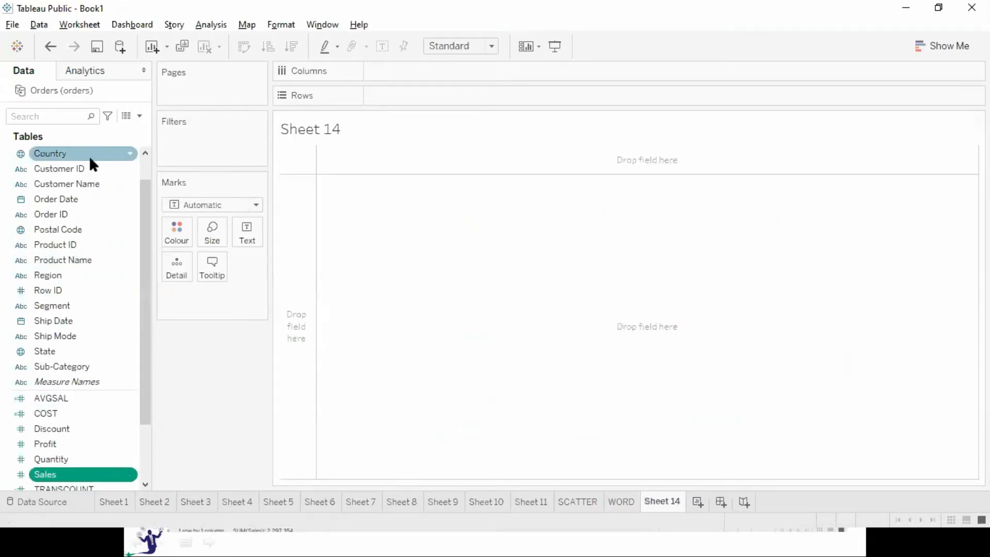
pyautogui.doubleClick(76, 198)
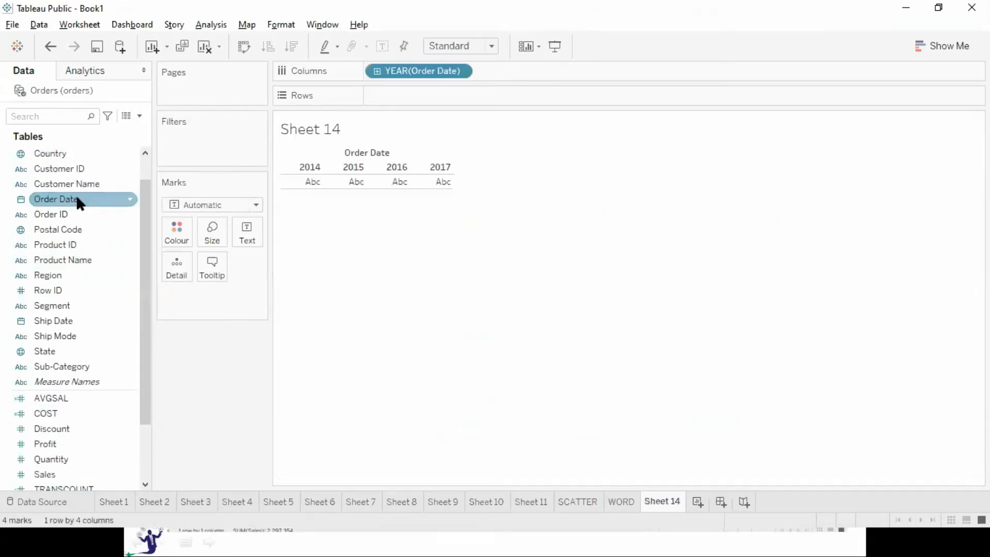
pyautogui.click(204, 49)
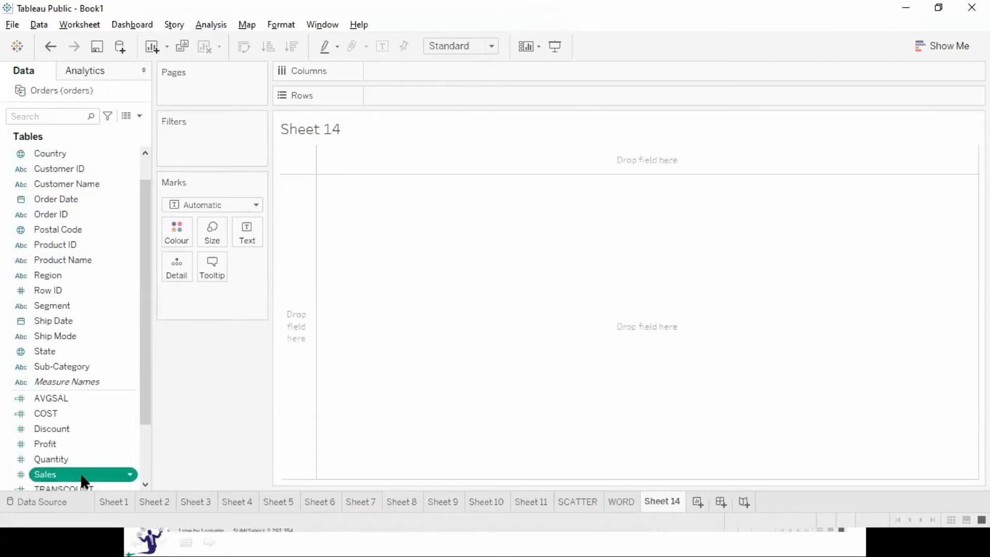
pyautogui.doubleClick(81, 474)
pyautogui.doubleClick(74, 200)
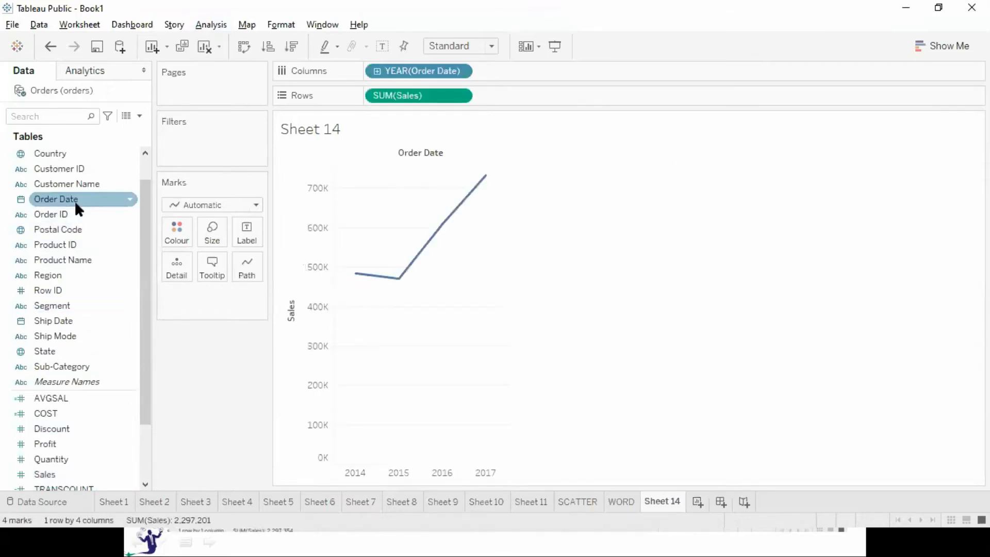
# Step: Fit the line chart to Entire View and switch Order Date to continuous months
pyautogui.click(460, 50)
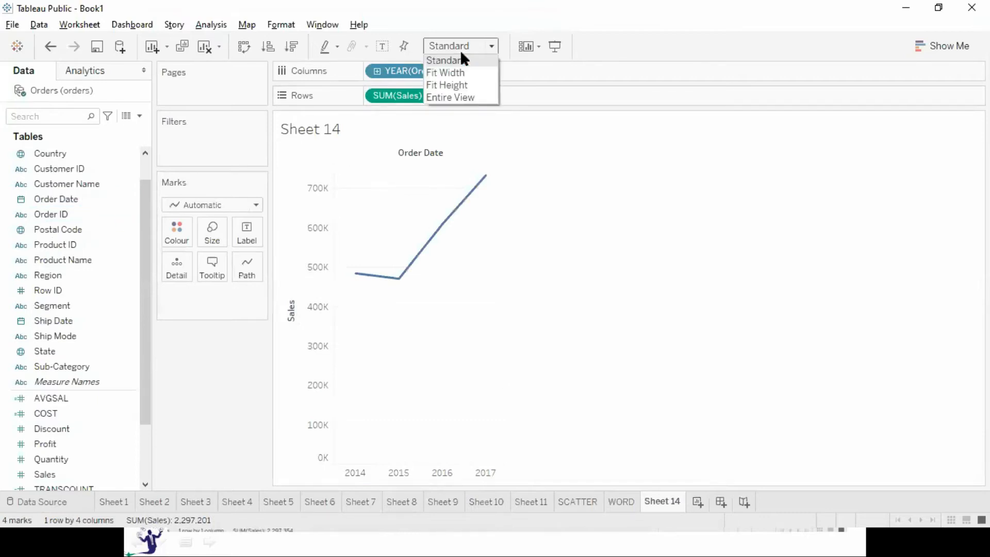
pyautogui.click(447, 98)
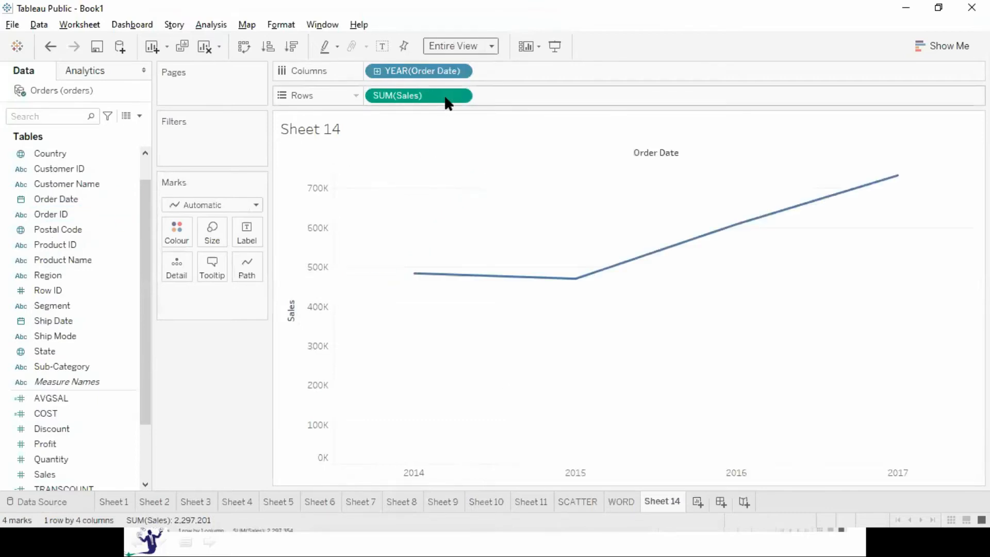
pyautogui.click(460, 73)
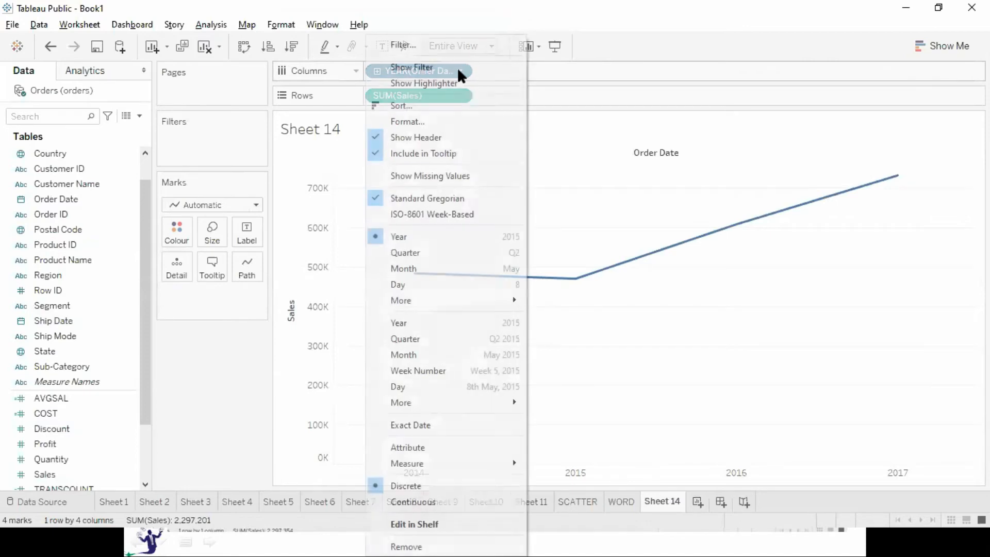
pyautogui.click(420, 354)
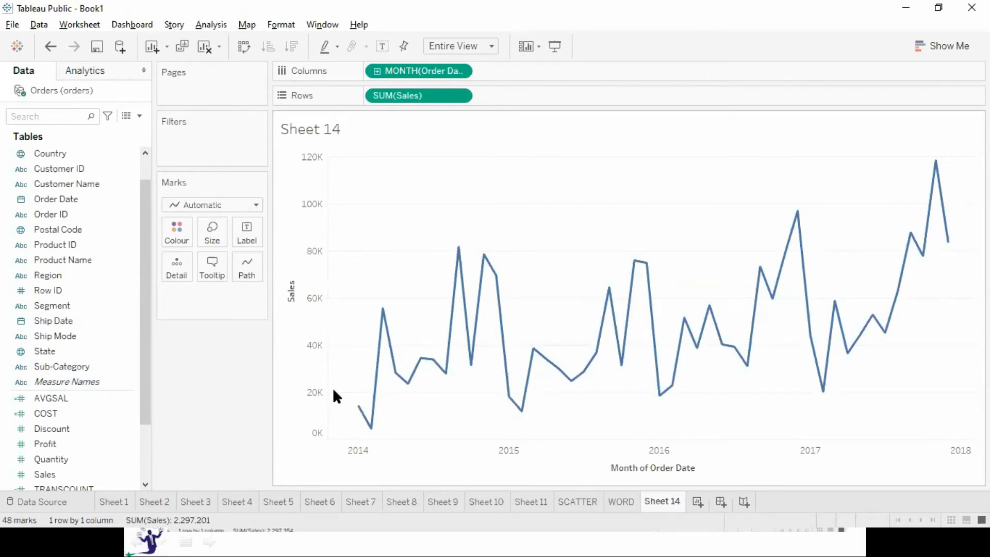
# Step: Try the thinnest size for the Sales line and return it to a moderate thickness
pyautogui.click(213, 235)
pyautogui.moveTo(318, 268); pyautogui.dragTo(208, 268)
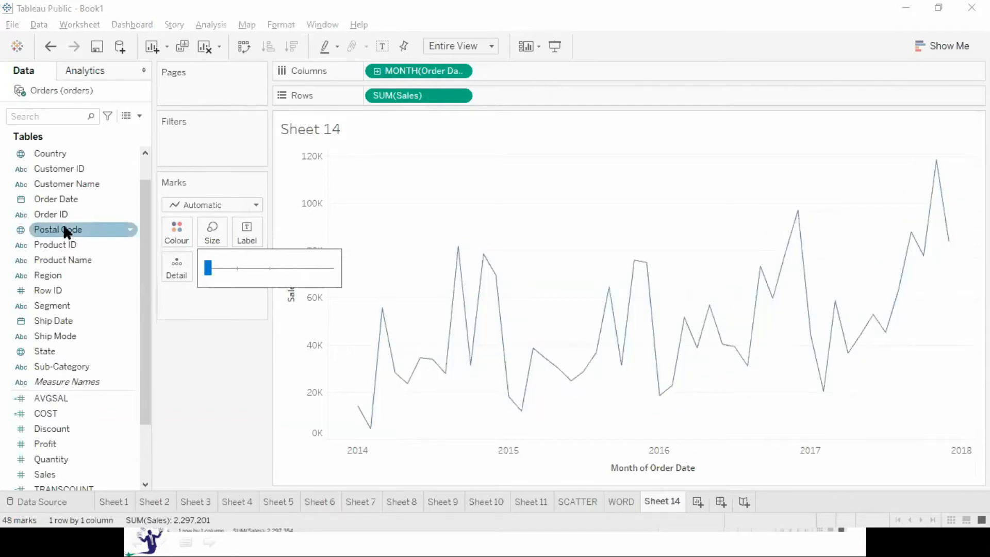
pyautogui.click(251, 472)
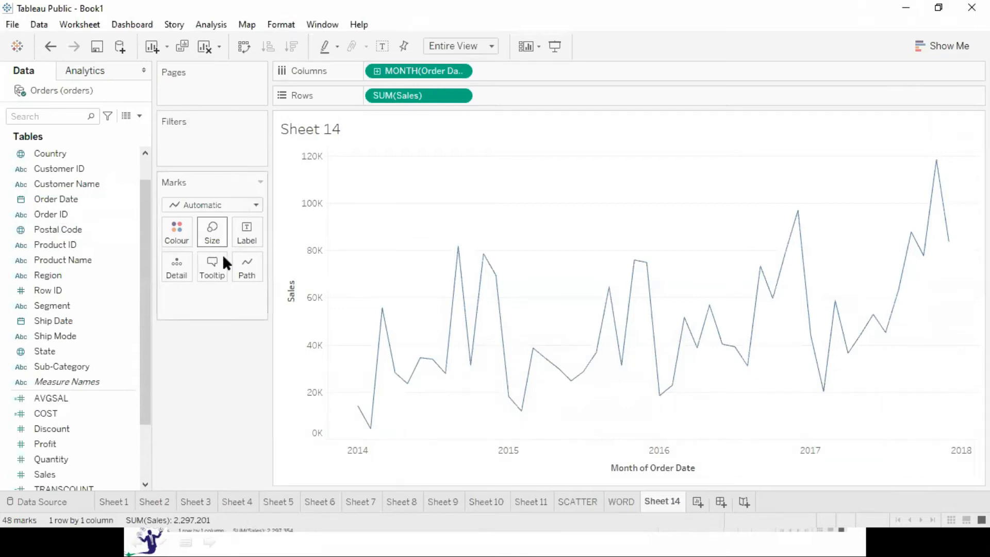
pyautogui.click(212, 235)
pyautogui.click(236, 268)
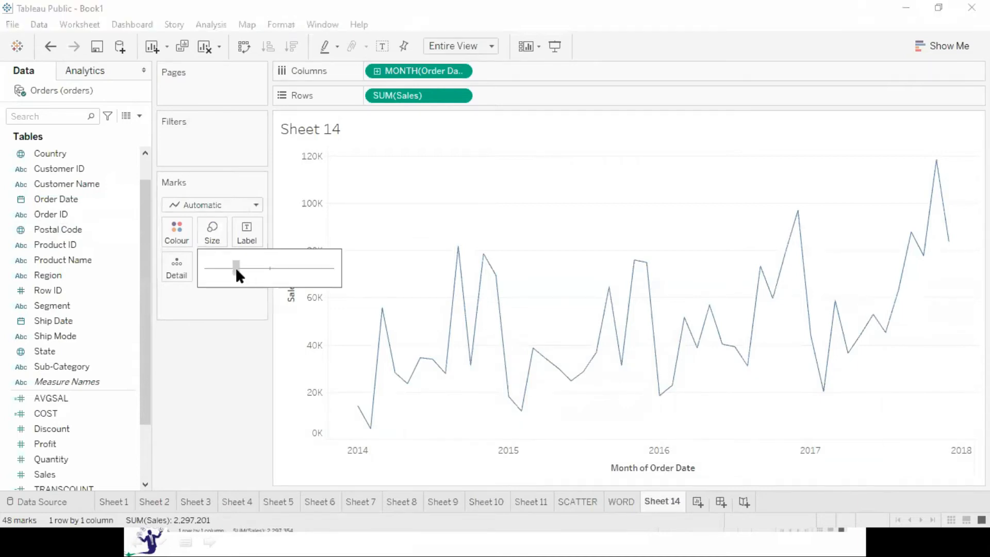
pyautogui.click(254, 416)
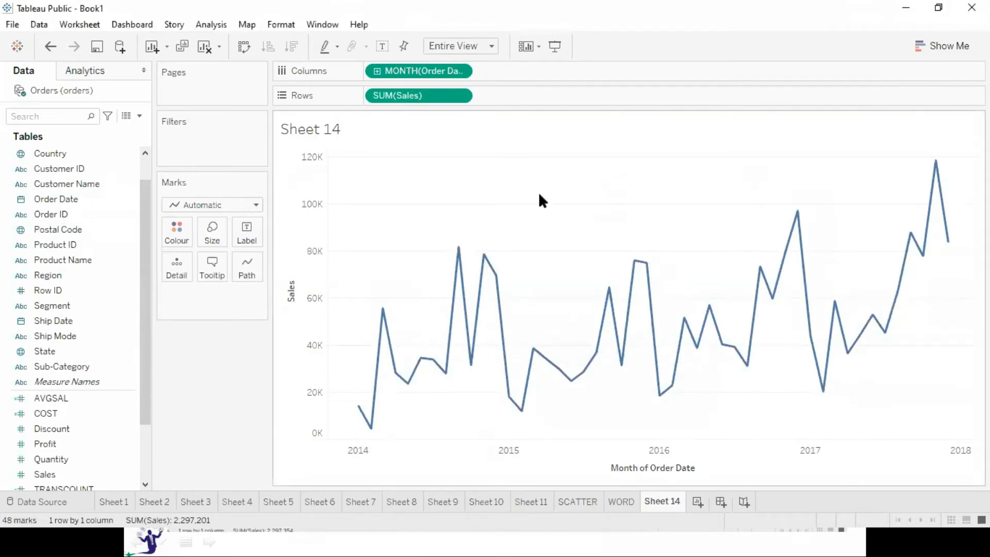
# Step: Check the line's colour options and try the stepped and disconnected line types, ending on the straight-segment type
pyautogui.click(171, 227)
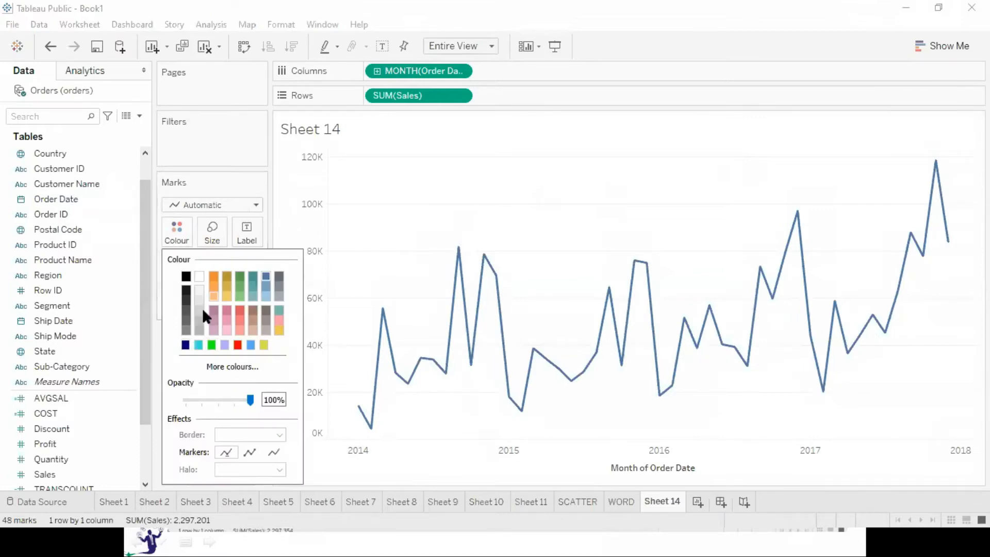
pyautogui.click(422, 206)
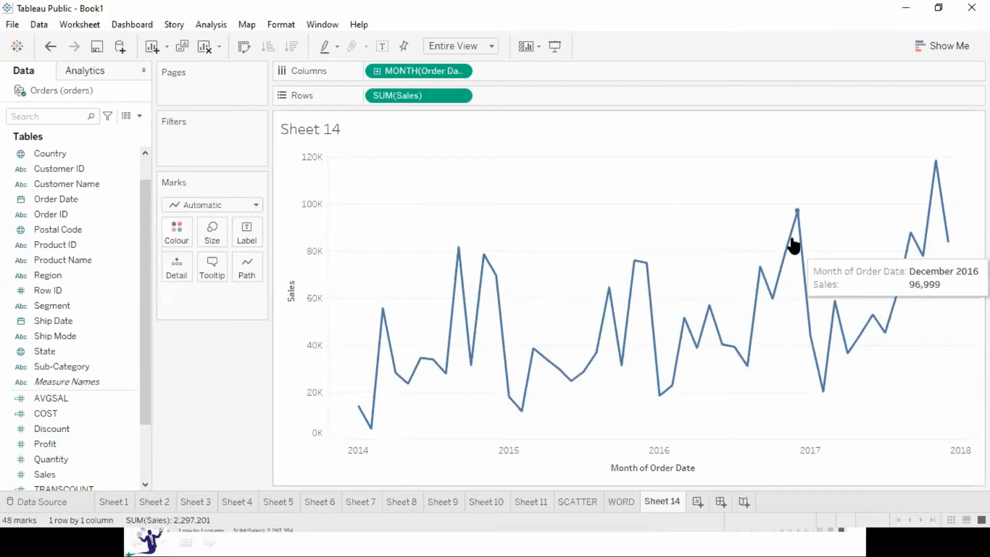
pyautogui.click(246, 264)
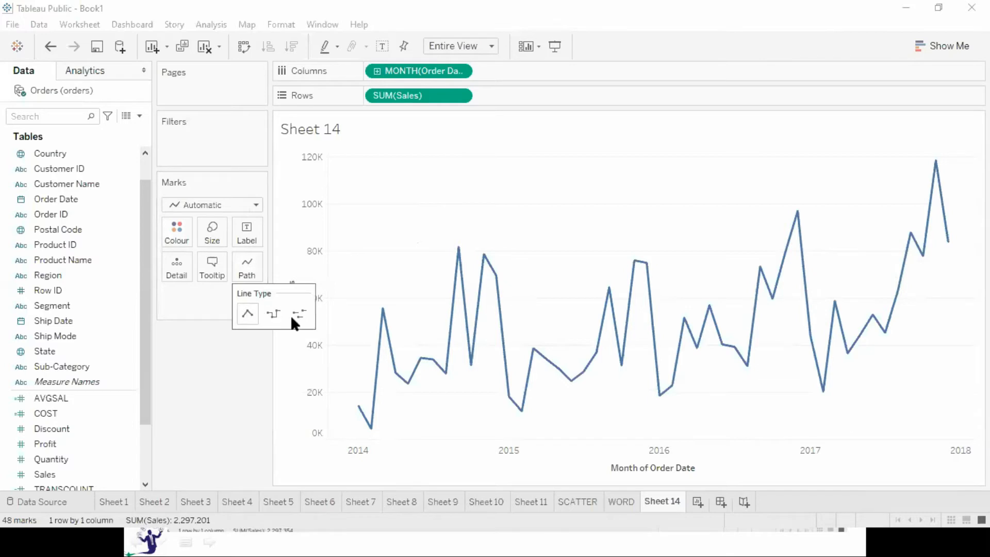
pyautogui.click(268, 313)
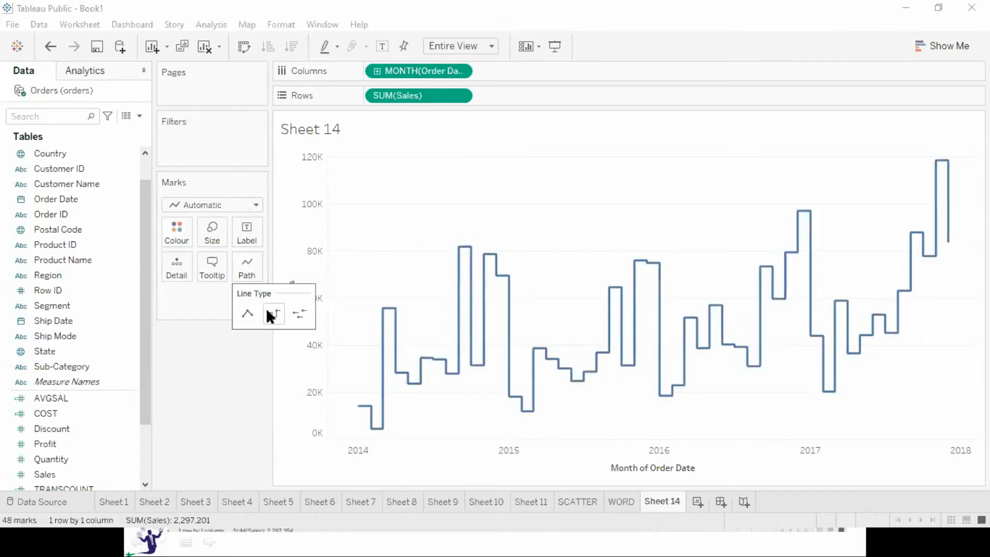
pyautogui.click(302, 311)
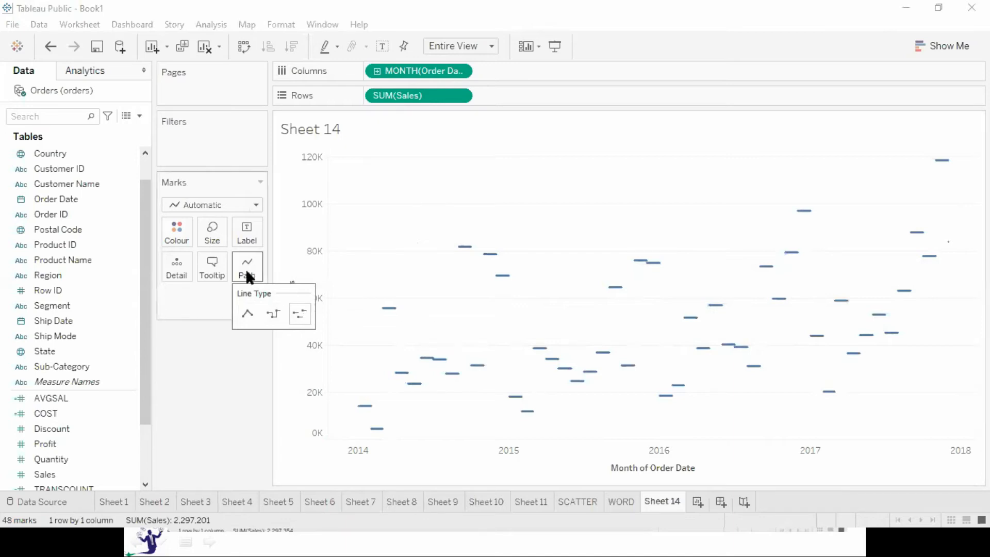
pyautogui.click(248, 315)
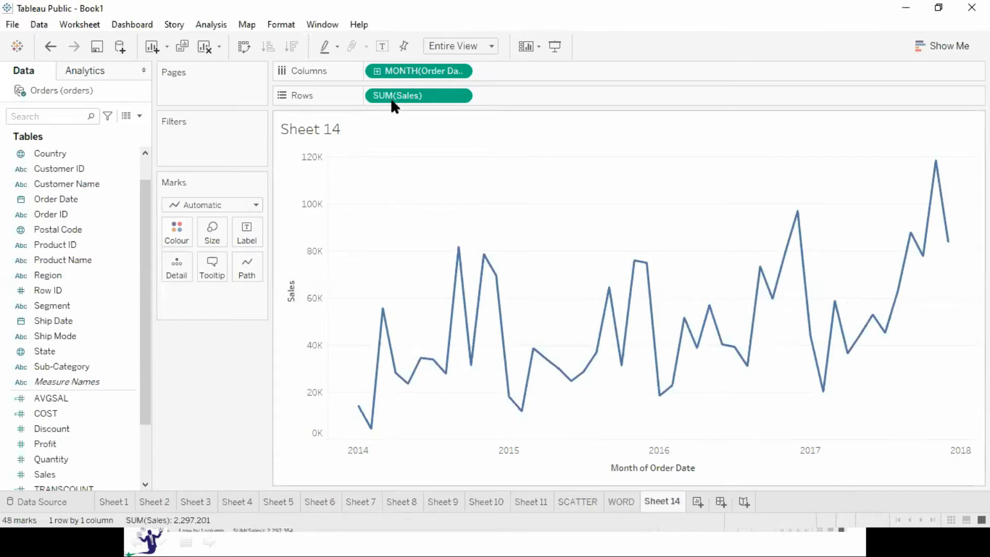
# Step: Label the points on the monthly line with their Sales values, using Sales as the label field
pyautogui.click(382, 48)
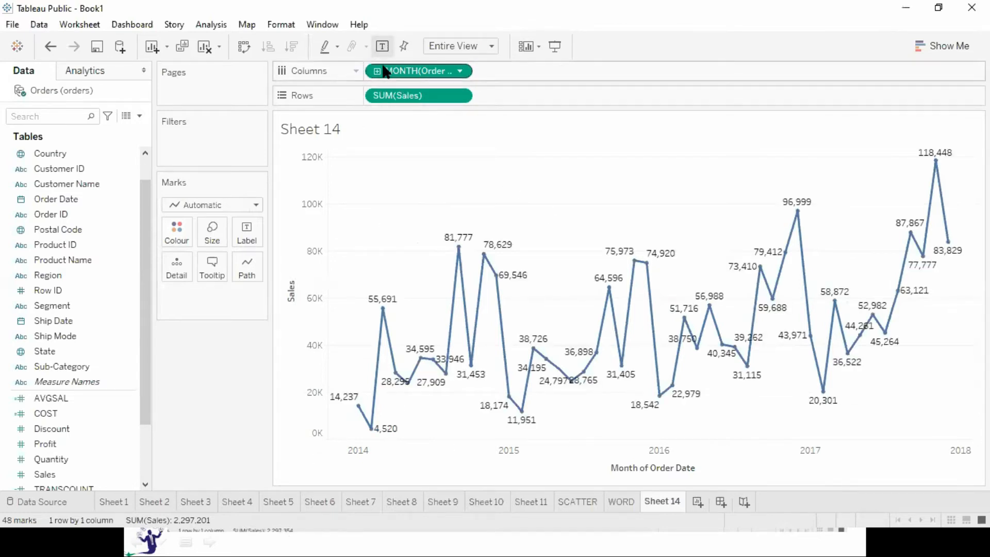
pyautogui.click(382, 48)
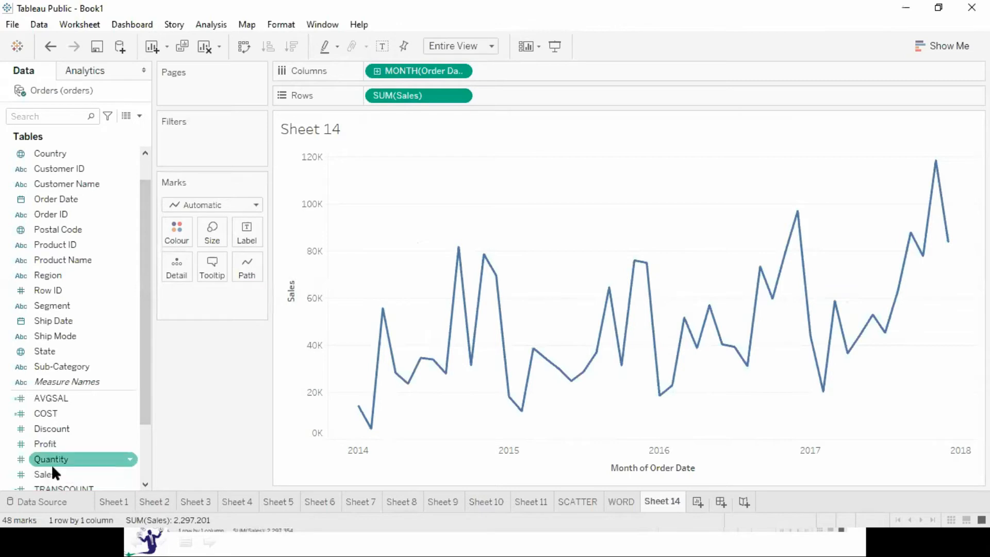
pyautogui.moveTo(51, 472); pyautogui.dragTo(245, 233)
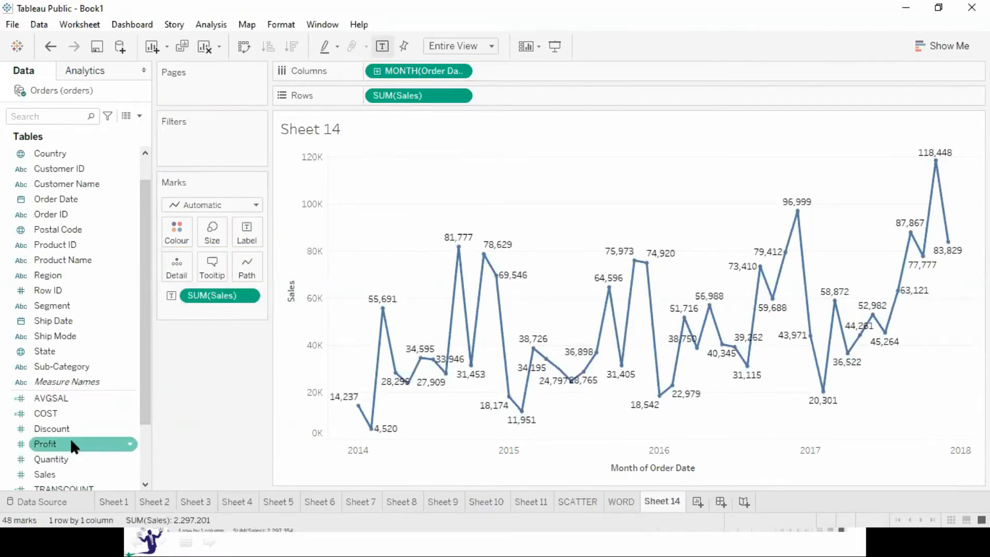
# Step: Add Profit and Order Date to the line's labels, with Order Date as continuous months
pyautogui.moveTo(72, 447); pyautogui.dragTo(242, 232)
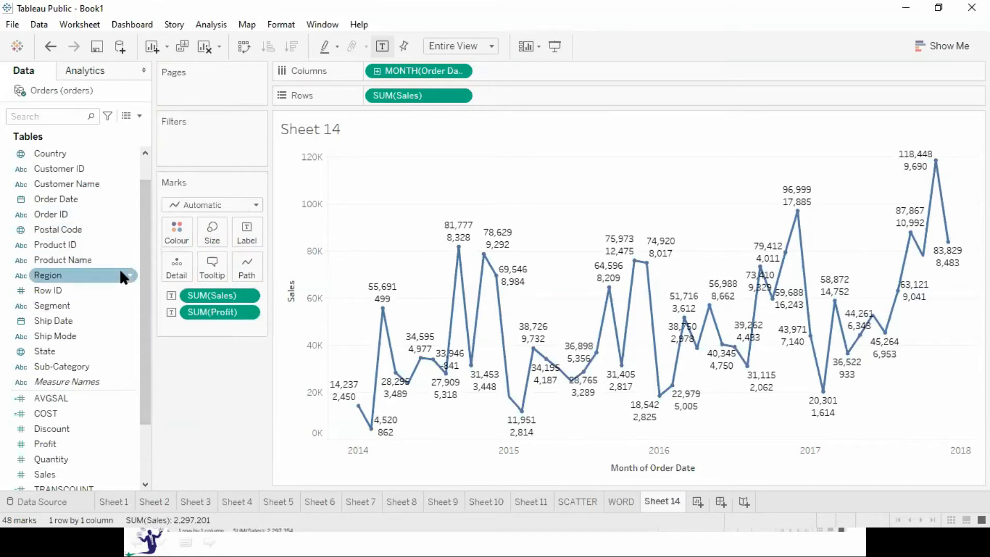
pyautogui.moveTo(138, 287); pyautogui.dragTo(131, 150)
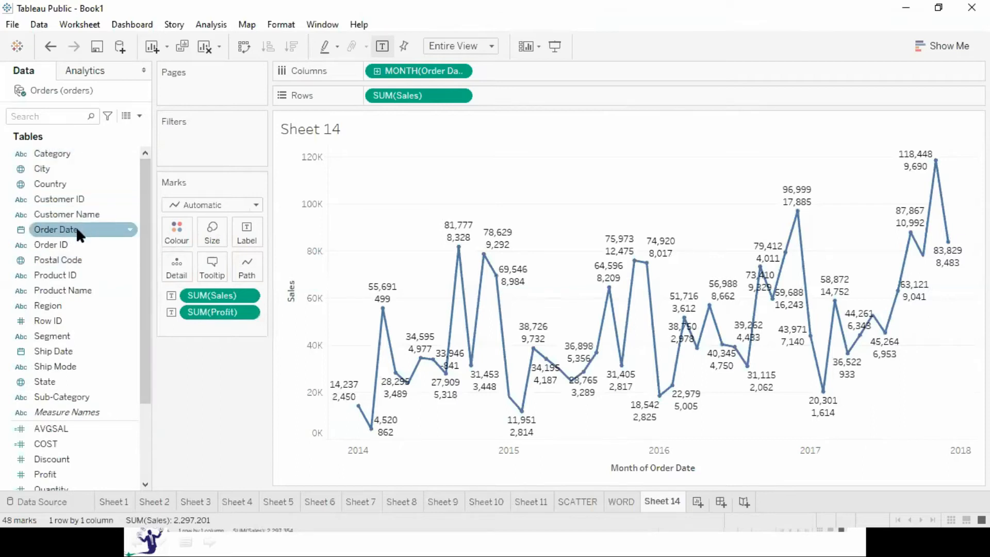
pyautogui.moveTo(76, 228); pyautogui.dragTo(256, 228)
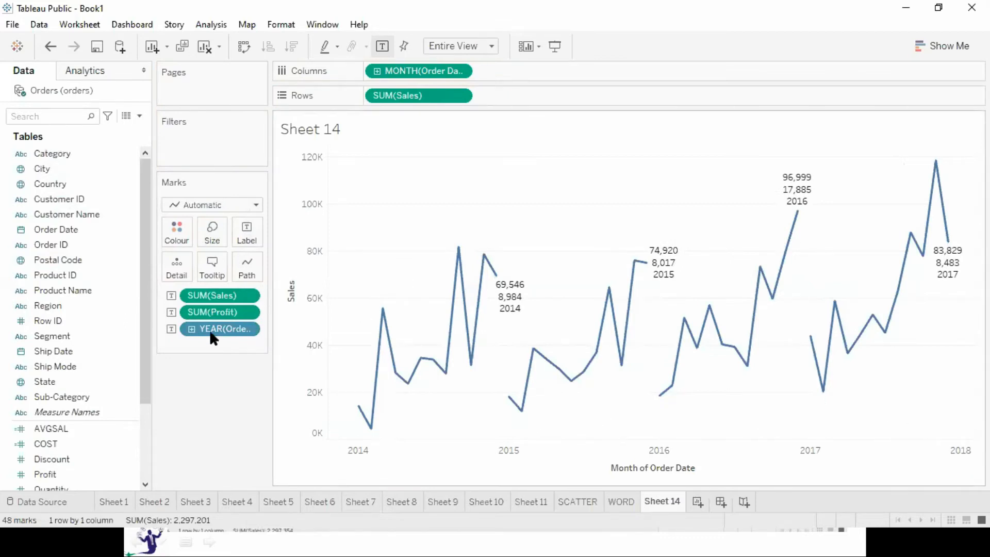
pyautogui.rightClick(247, 329)
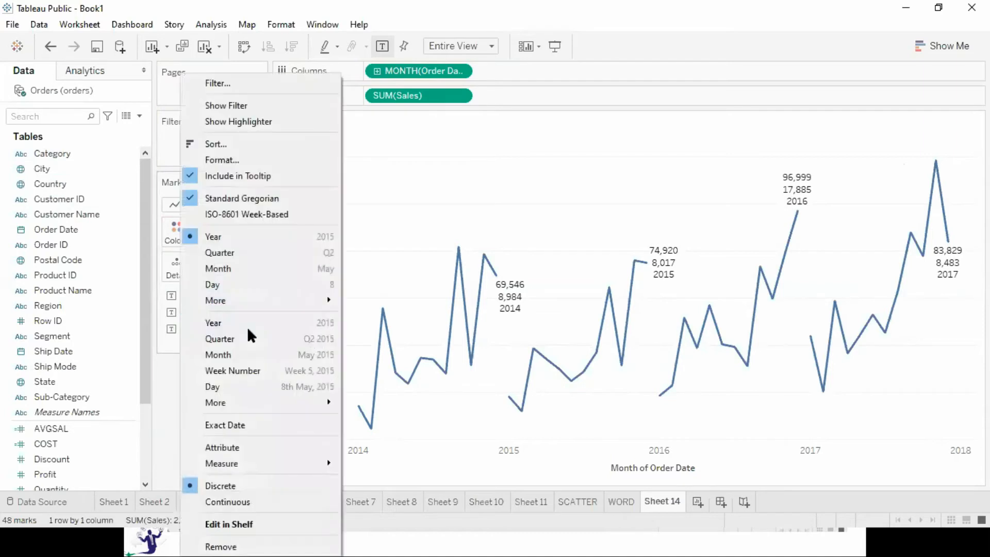
pyautogui.click(218, 355)
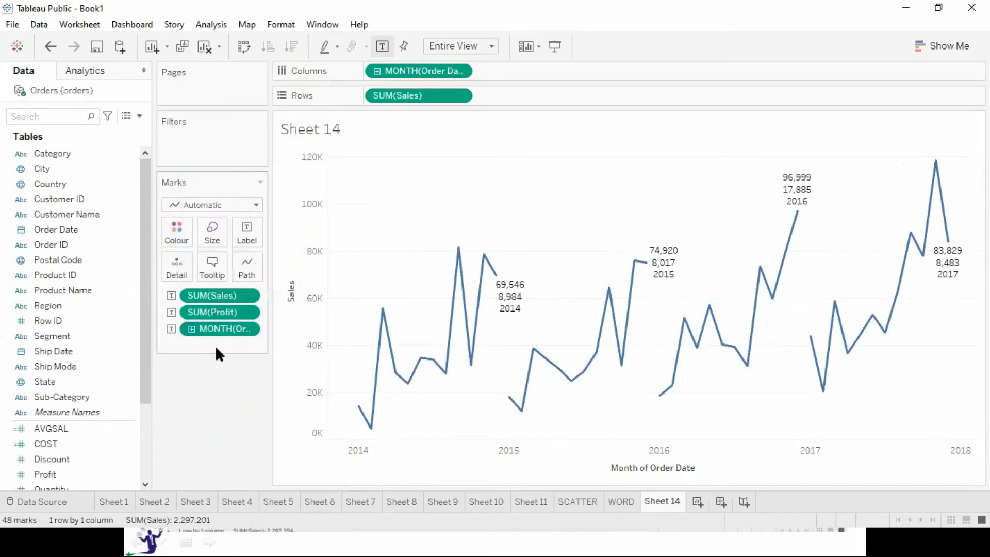
# Step: Review the line's labels and label options, and view the chart in presentation mode before returning to the worksheet
pyautogui.moveTo(726, 292)
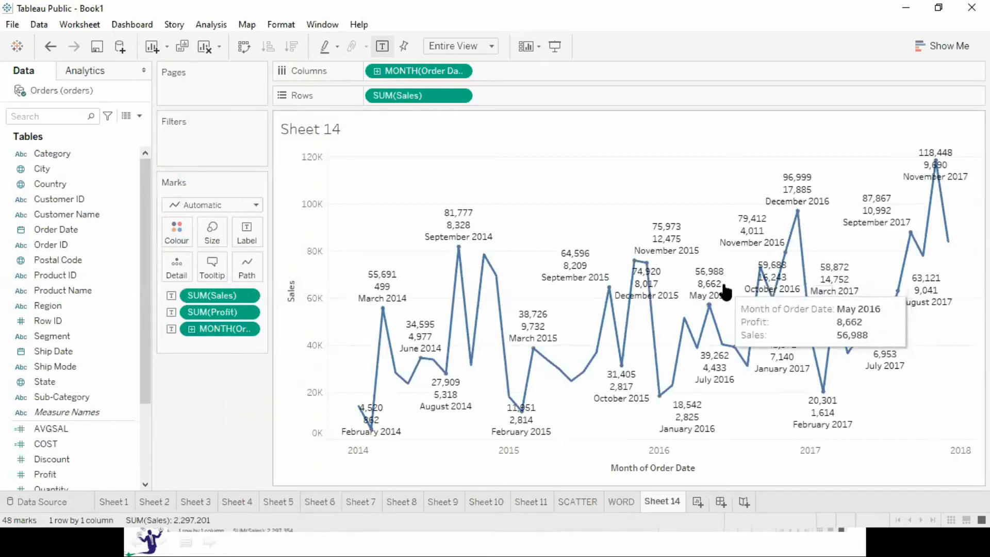
pyautogui.moveTo(631, 290)
pyautogui.click(253, 229)
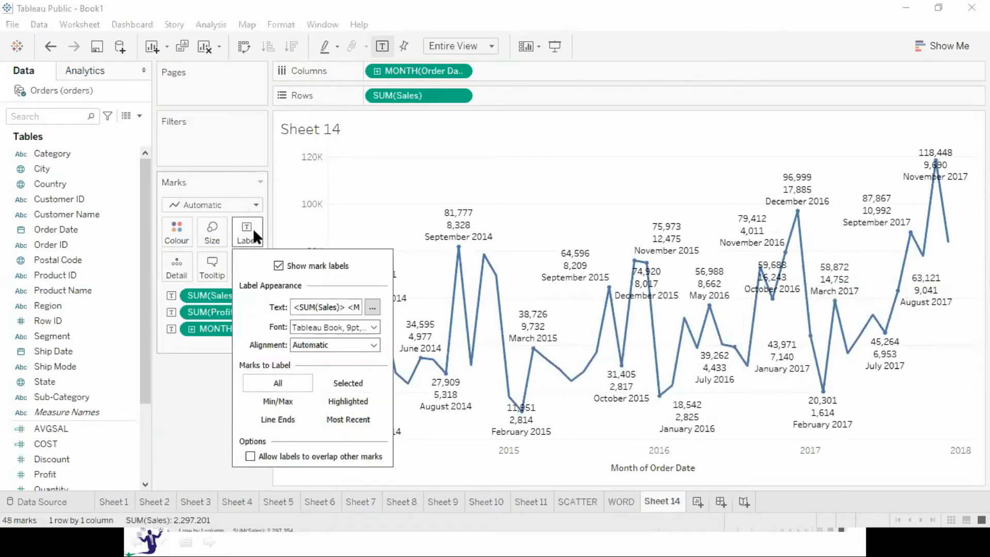
pyautogui.click(547, 208)
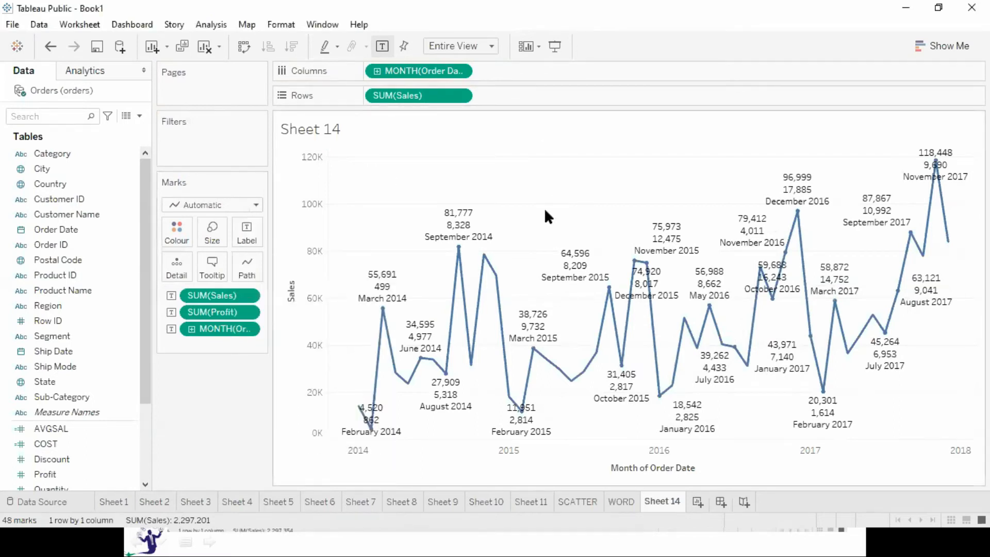
pyautogui.press('F7')
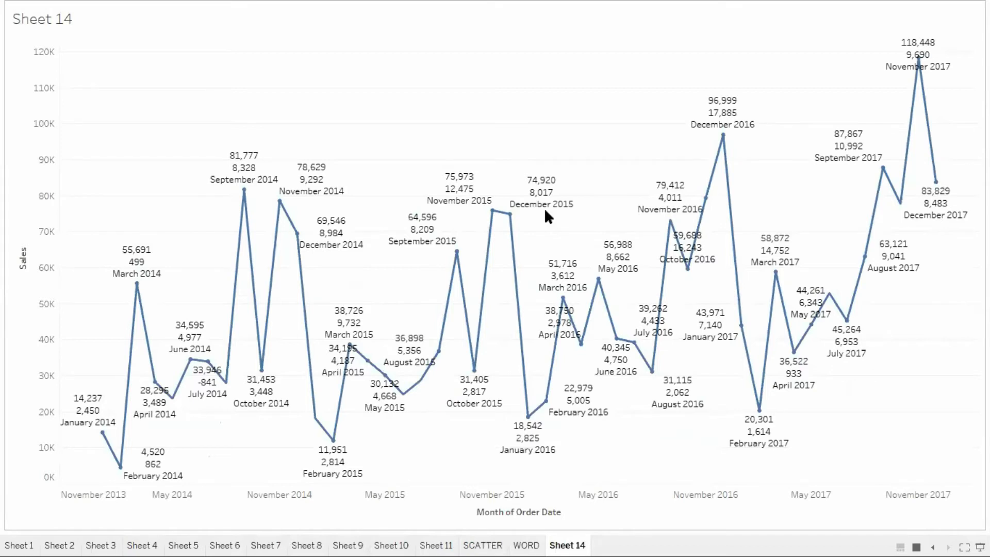
pyautogui.press('F7')
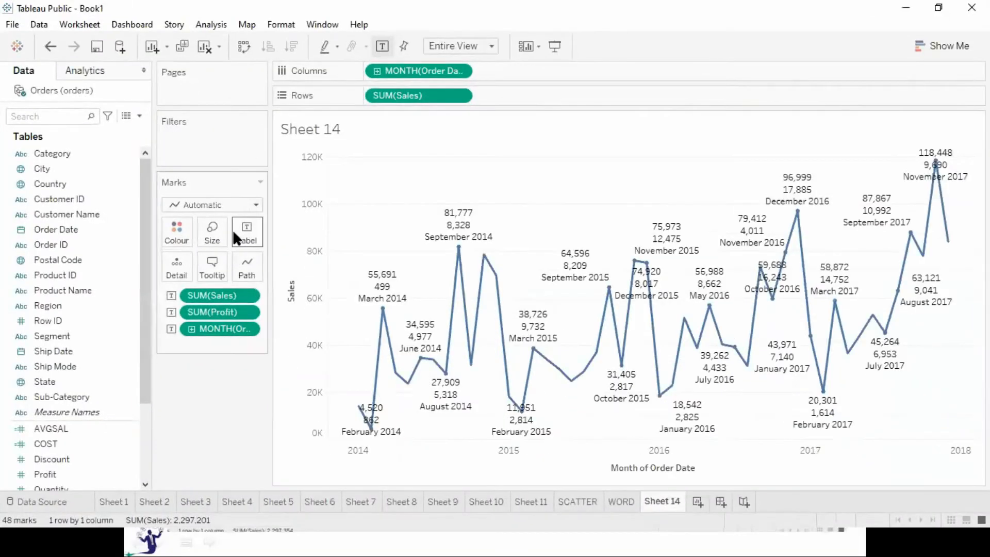
# Step: Limit the mark labels to the minimum and maximum points of the line
pyautogui.click(248, 240)
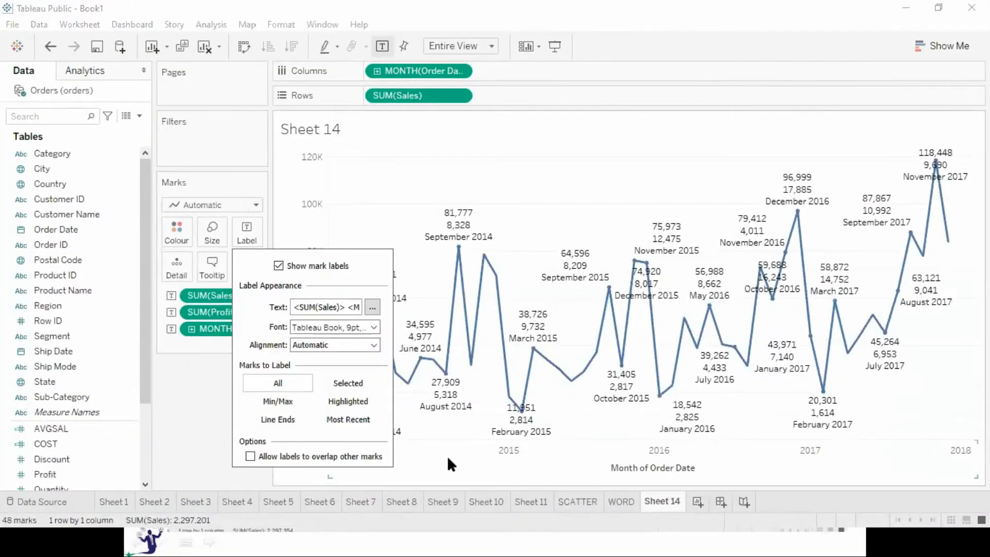
pyautogui.click(287, 402)
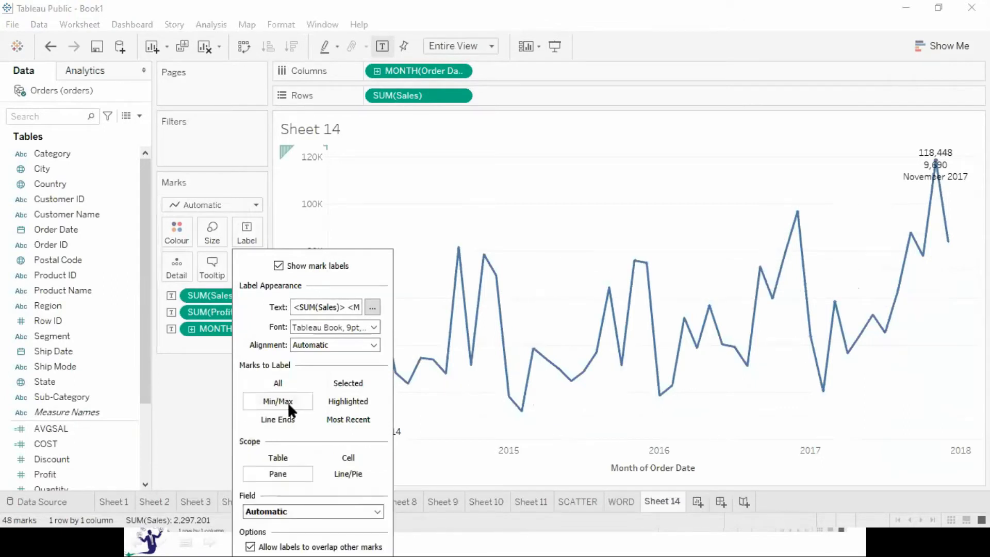
pyautogui.click(797, 187)
# Step: Move the February 2014 label to the right of its point and the November 2017 label to the left of its point
pyautogui.moveTo(934, 175)
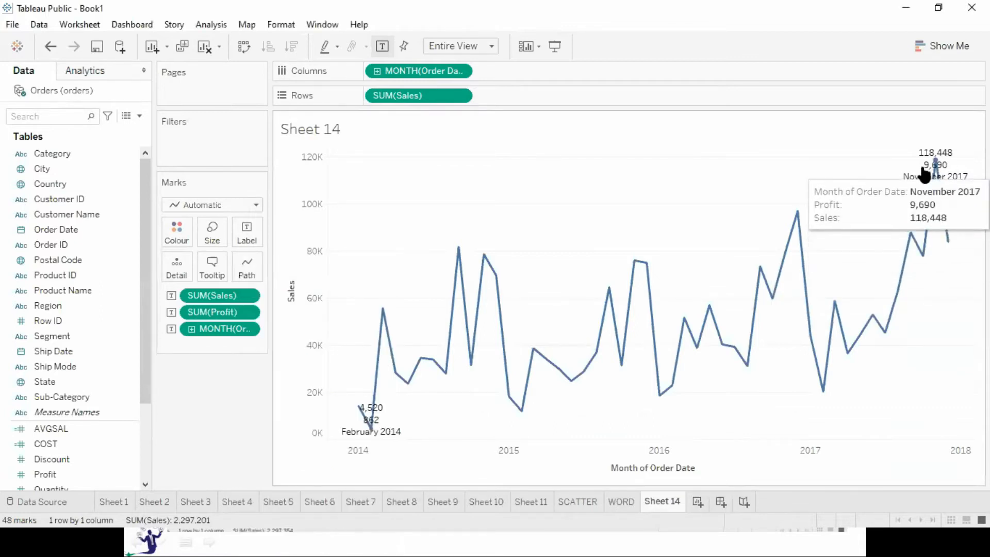
pyautogui.moveTo(390, 436)
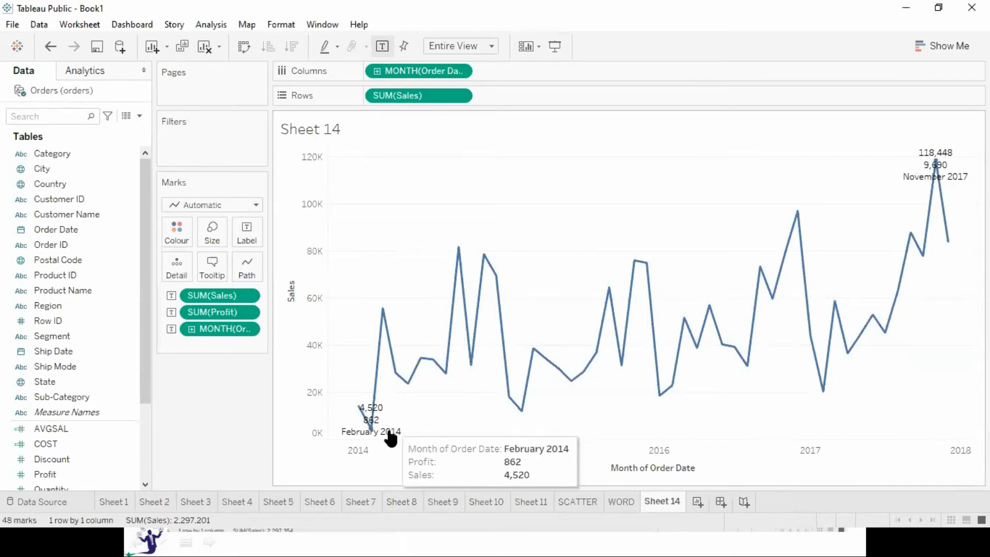
pyautogui.click(390, 437)
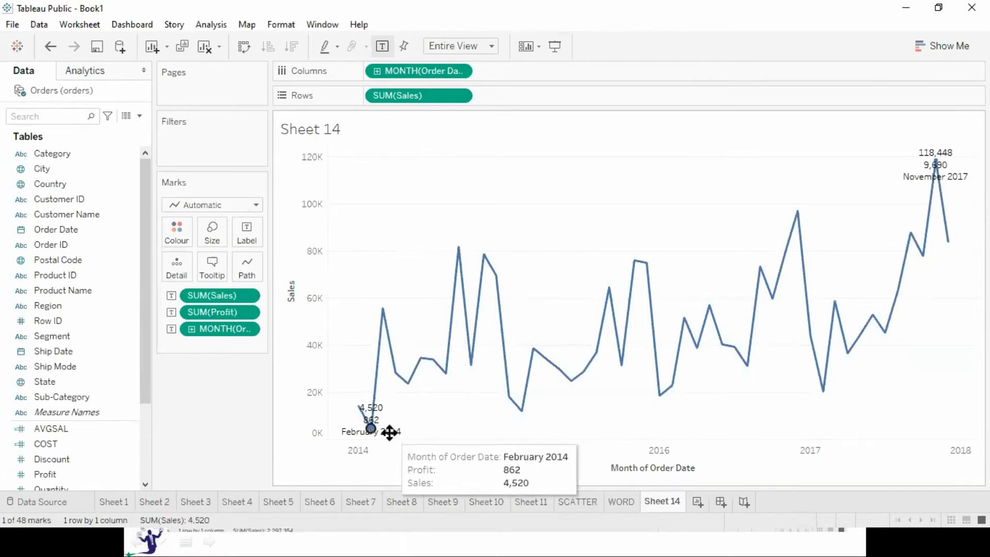
pyautogui.moveTo(423, 429); pyautogui.dragTo(423, 431)
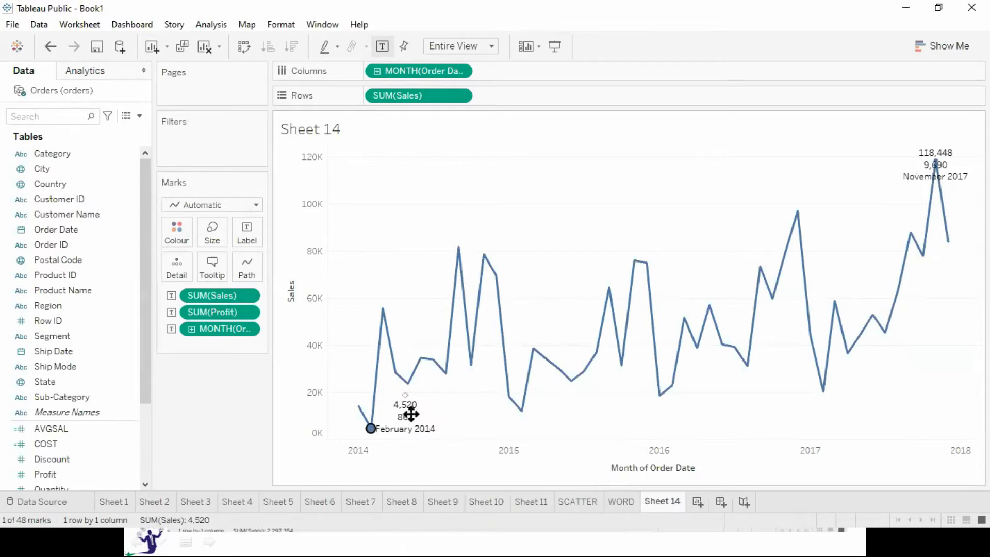
pyautogui.click(440, 416)
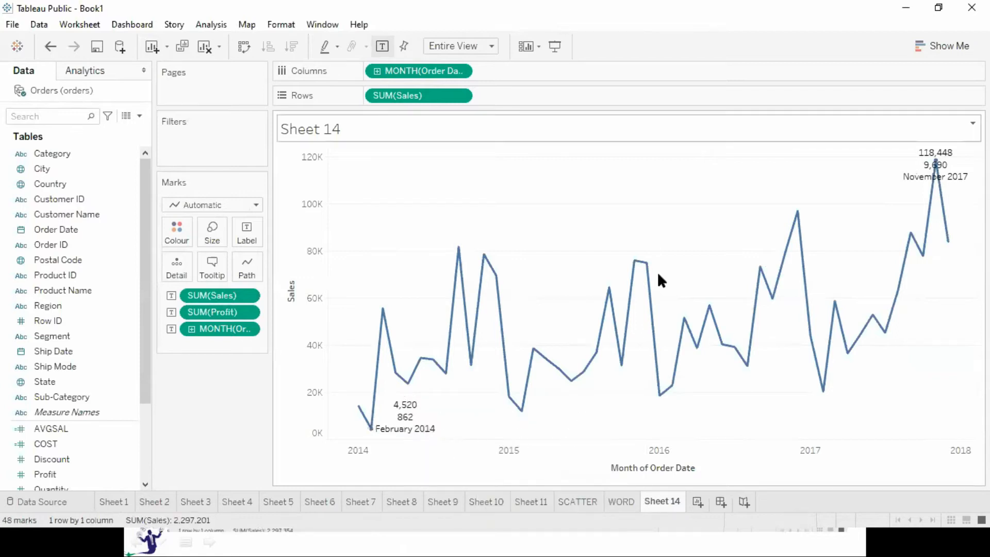
pyautogui.click(914, 156)
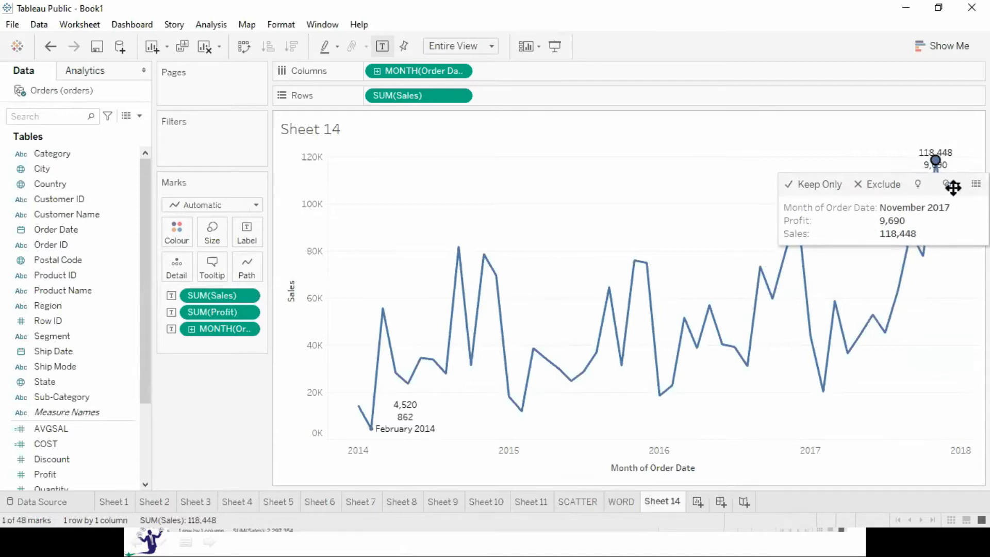
pyautogui.moveTo(919, 172); pyautogui.dragTo(869, 175)
pyautogui.click(948, 360)
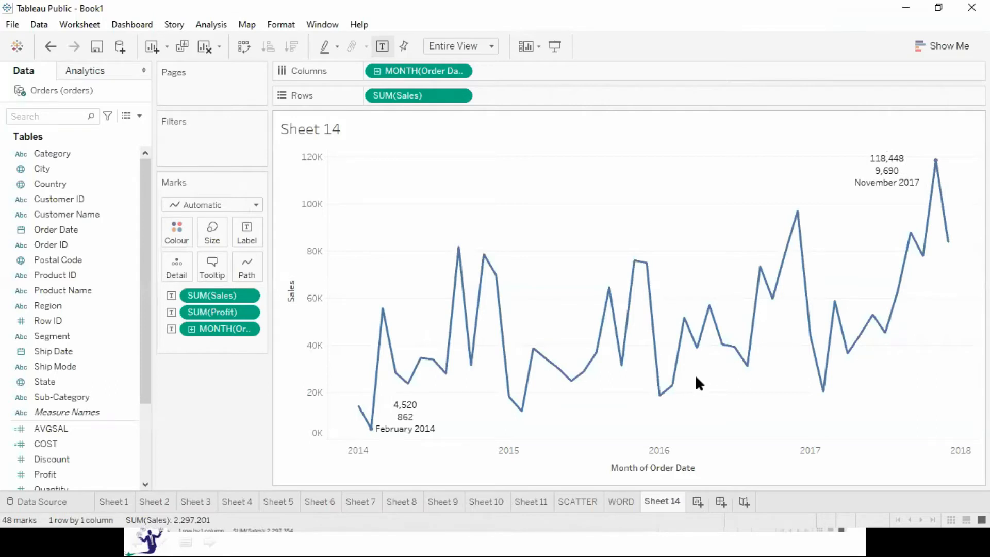
# Step: Format the entire label text as bold, size 11
pyautogui.click(242, 233)
pyautogui.click(375, 238)
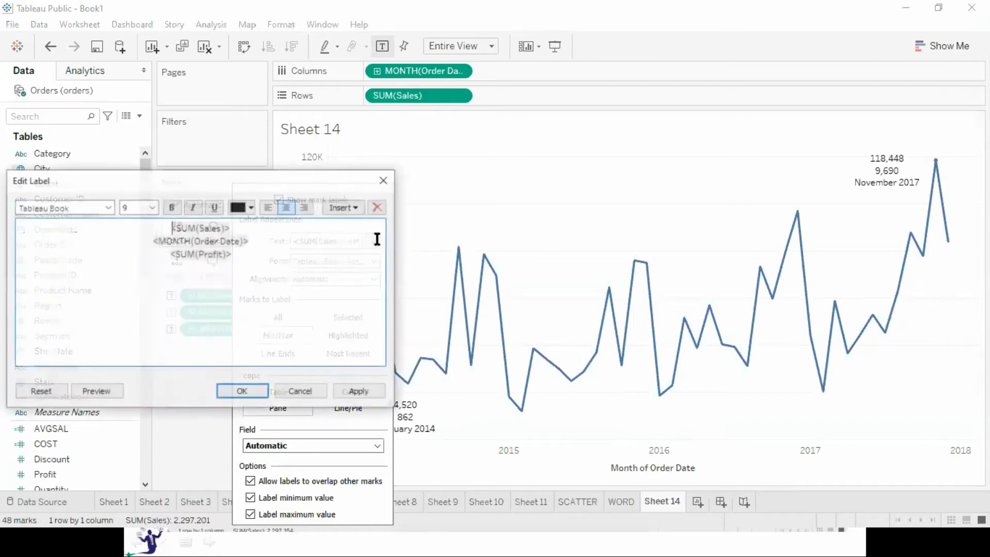
pyautogui.hotkey('ctrl', 'b')
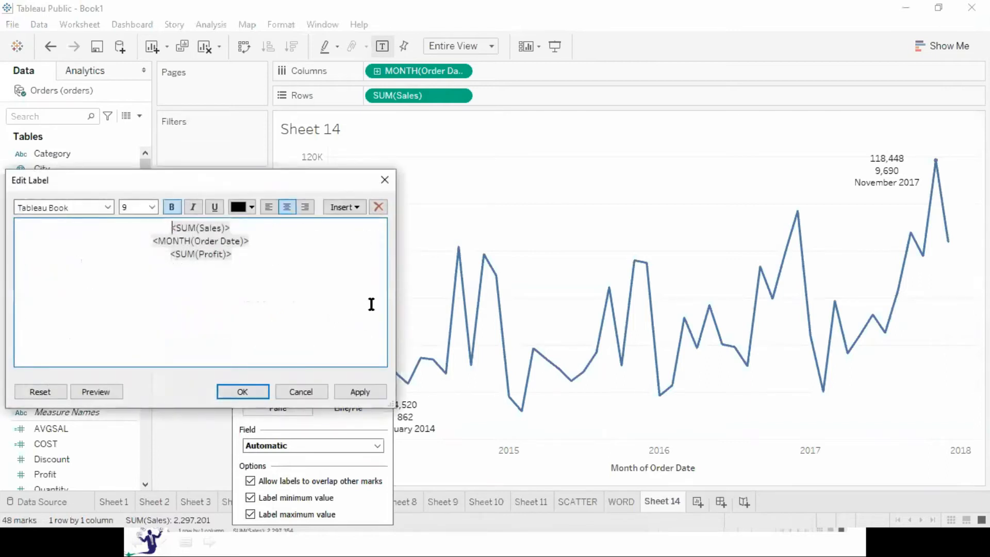
pyautogui.hotkey('ctrl', 'a')
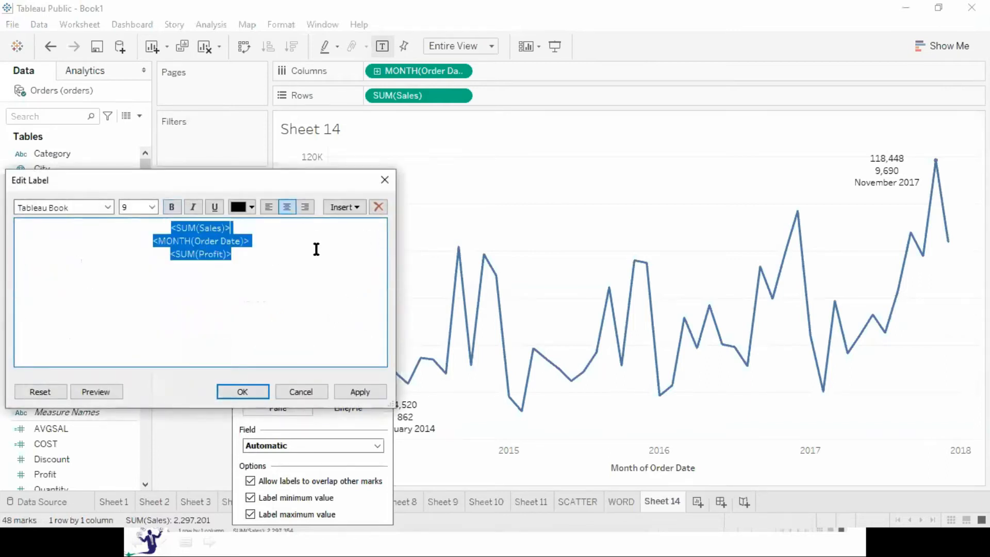
pyautogui.click(153, 206)
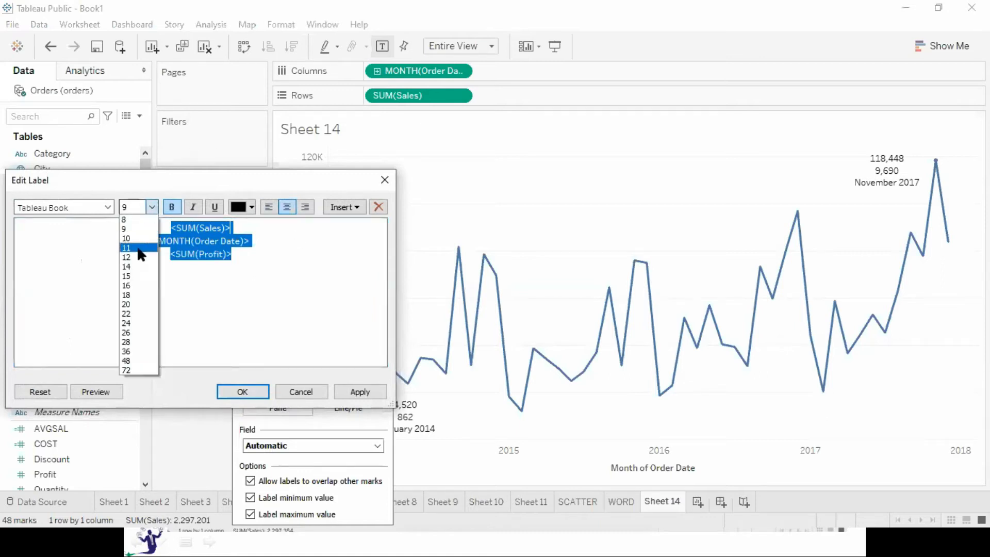
pyautogui.click(138, 248)
# Step: Add the prefix "SALES:" before the Sales field in the label text
pyautogui.click(167, 232)
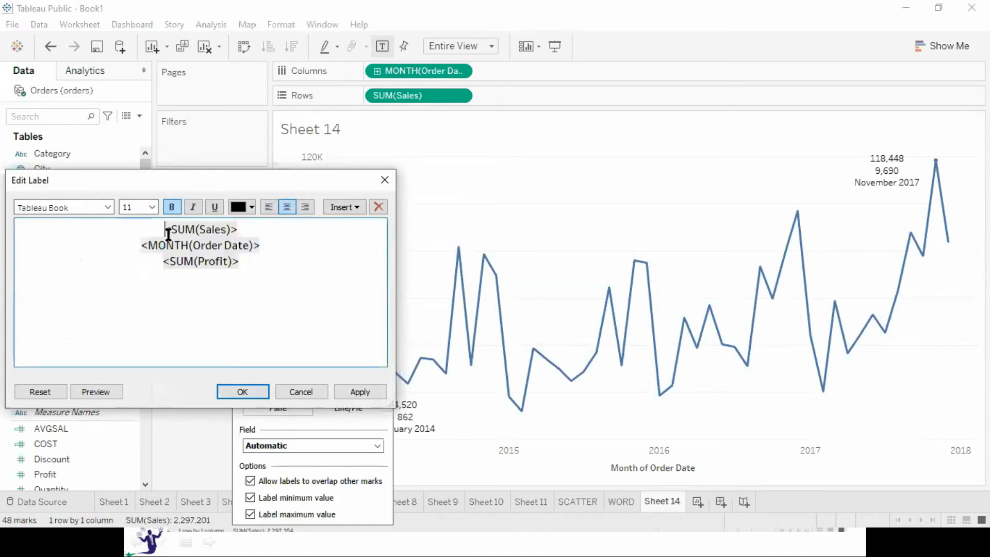
pyautogui.write('sALES')
pyautogui.press('Home')
pyautogui.press('Delete')
pyautogui.write('S:')
# Step: Add the prefix "PROFIT:" before the Profit field in the label text
pyautogui.press('Right')
pyautogui.press('Right')
pyautogui.press('Right')
pyautogui.press('Right')
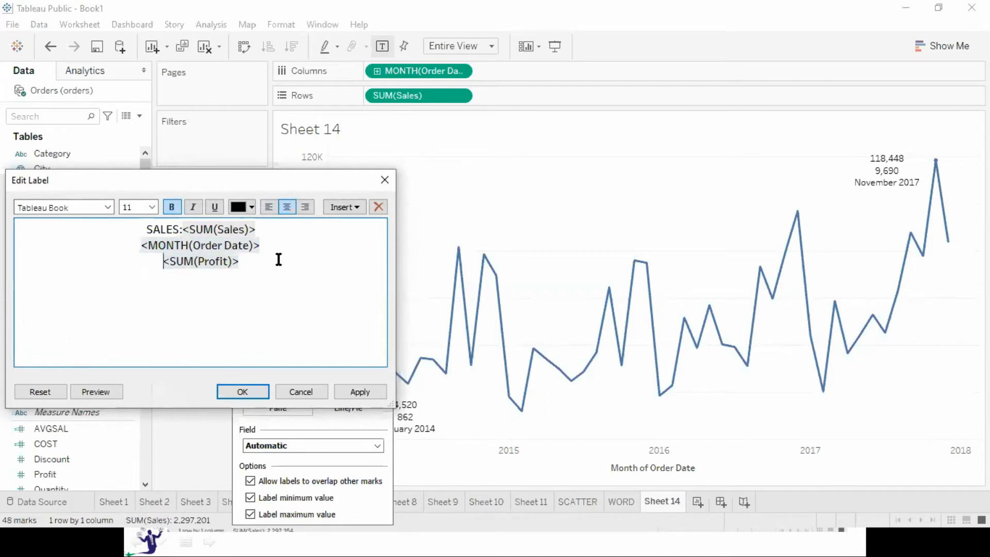
pyautogui.write('pROFIT')
pyautogui.press('BackSpace')
pyautogui.press('BackSpace')
pyautogui.press('BackSpace')
pyautogui.press('BackSpace')
pyautogui.press('BackSpace')
pyautogui.press('BackSpace')
pyautogui.write('PR')
pyautogui.press('BackSpace')
pyautogui.write('ROFIT')
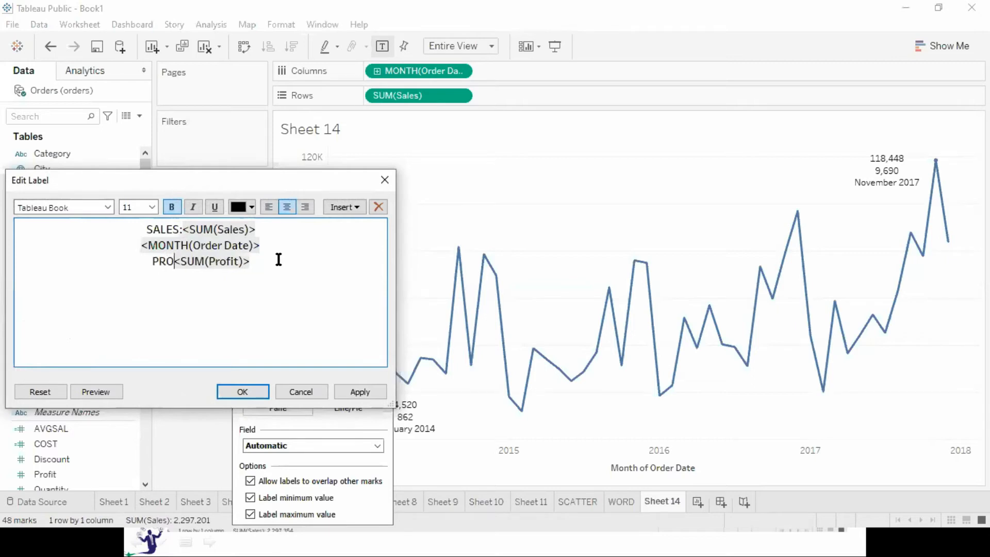
pyautogui.write(':')
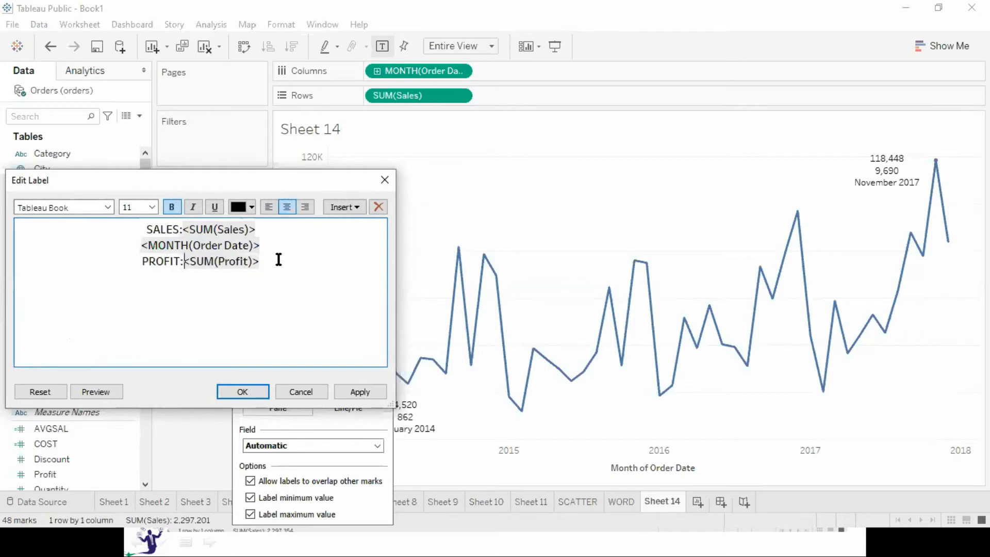
# Step: Colour the label's SALES line orange
pyautogui.press('Up')
pyautogui.press('Up')
pyautogui.press('Right')
pyautogui.hotkey('shift', 'Home')
pyautogui.click(252, 206)
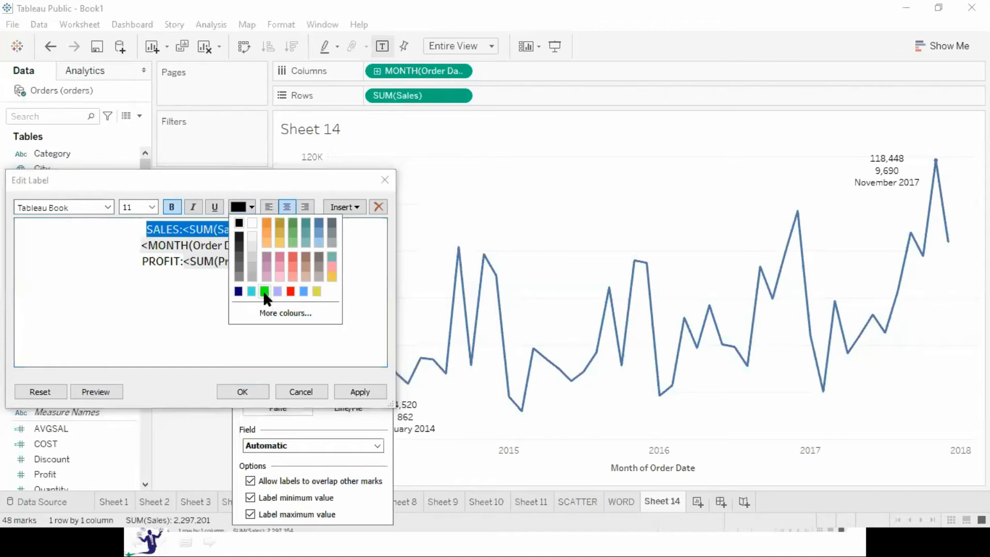
pyautogui.click(266, 223)
# Step: Colour the label's PROFIT line bright green
pyautogui.click(257, 261)
pyautogui.hotkey('shift', 'Home')
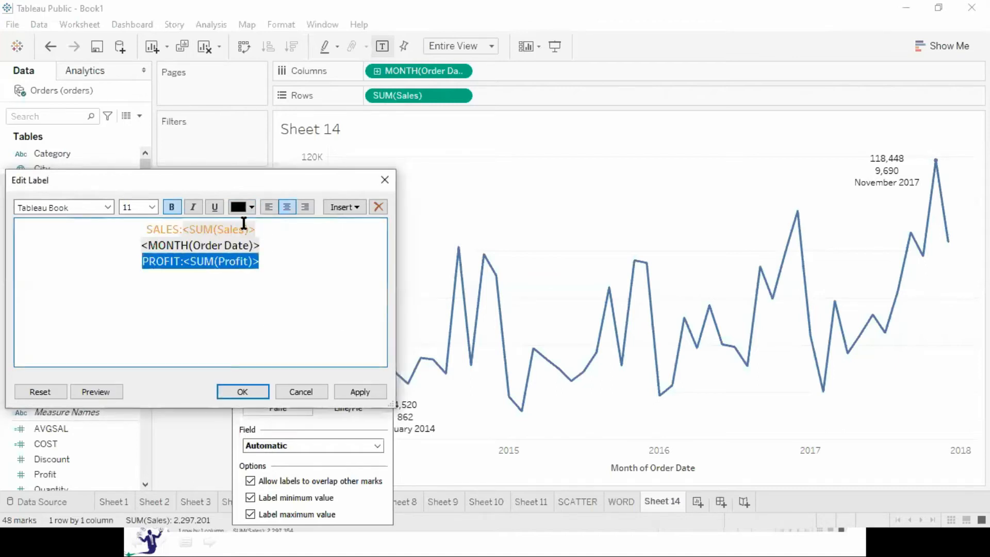
pyautogui.click(252, 207)
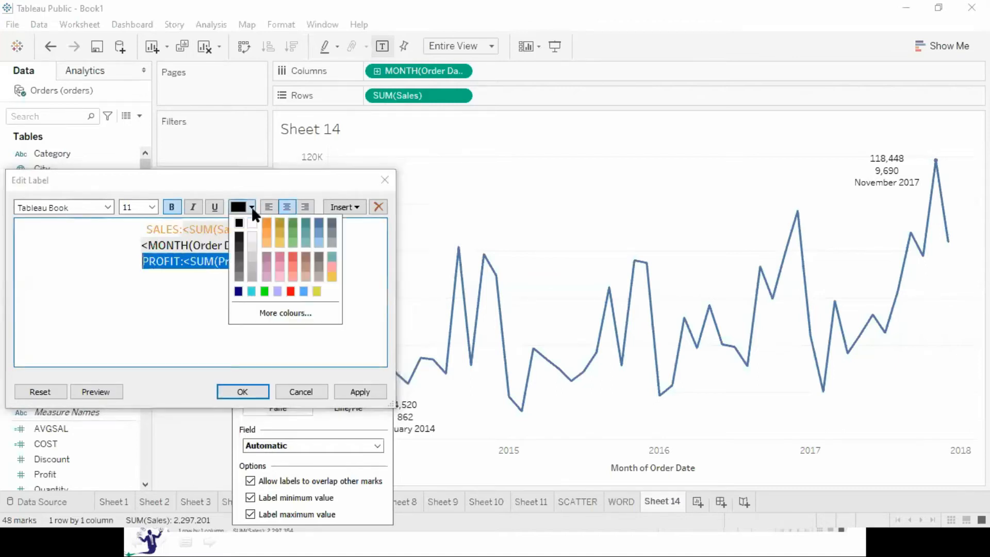
pyautogui.click(265, 292)
# Step: Colour the whole Order Date month line of the label dark blue, including its first characters
pyautogui.moveTo(274, 246); pyautogui.dragTo(156, 248)
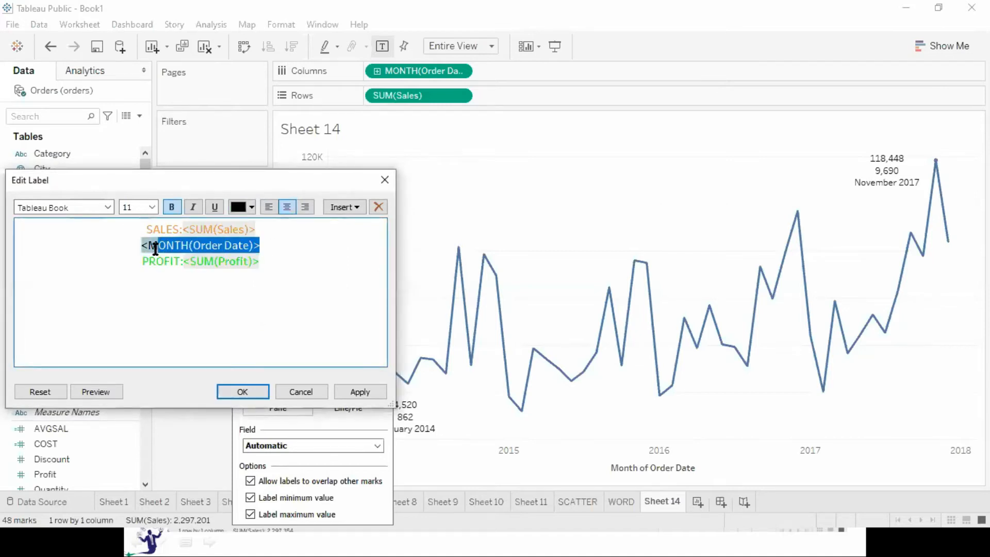
pyautogui.click(250, 207)
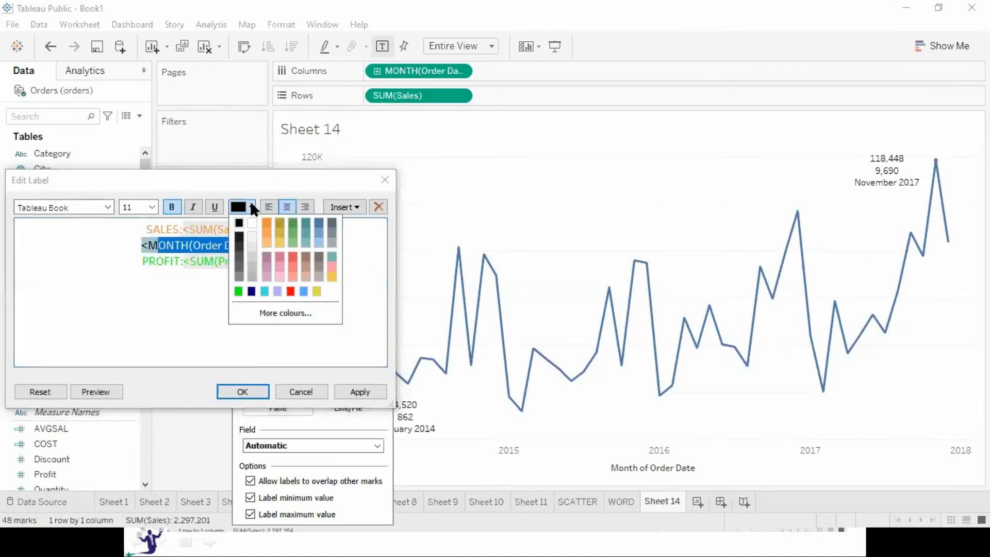
pyautogui.click(251, 292)
pyautogui.click(215, 306)
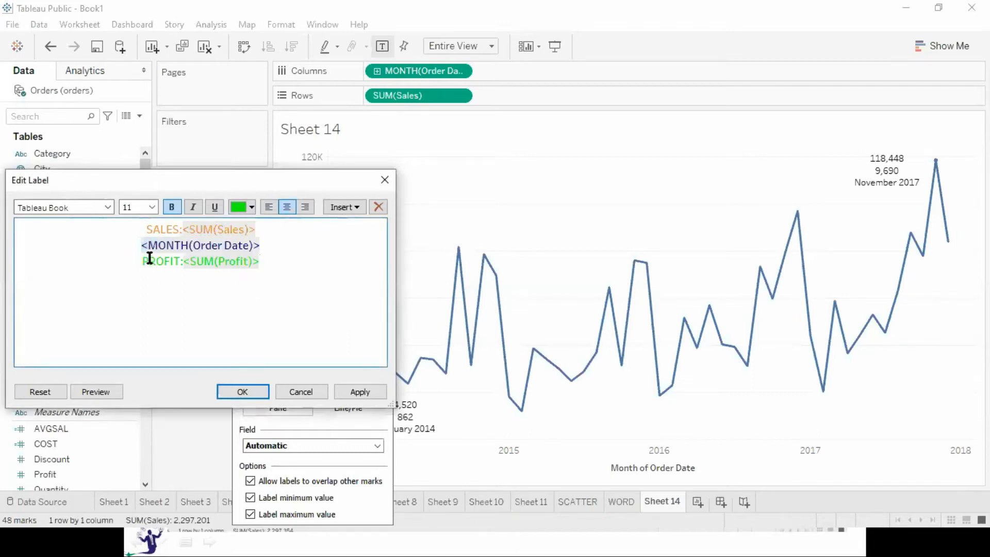
pyautogui.moveTo(157, 248); pyautogui.dragTo(136, 250)
pyautogui.click(250, 207)
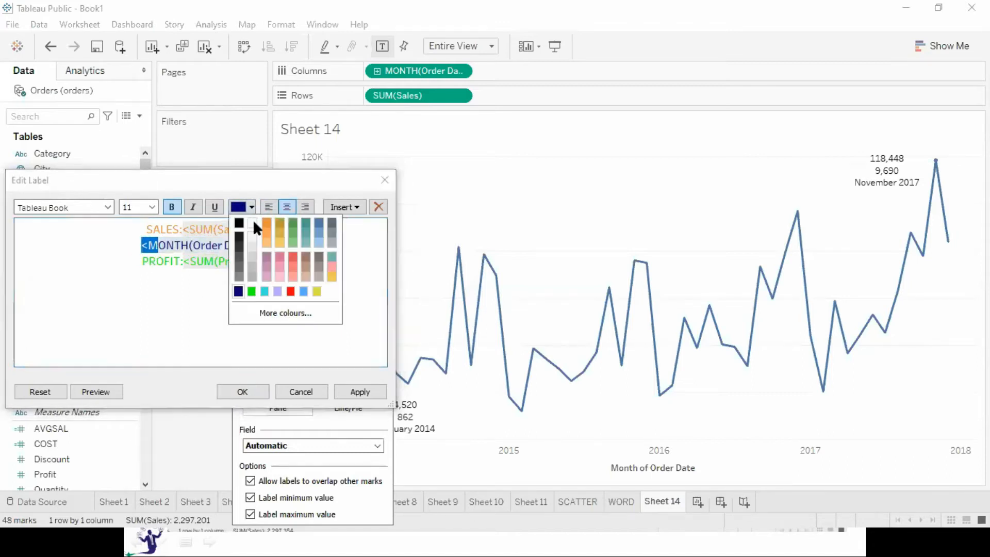
pyautogui.click(239, 292)
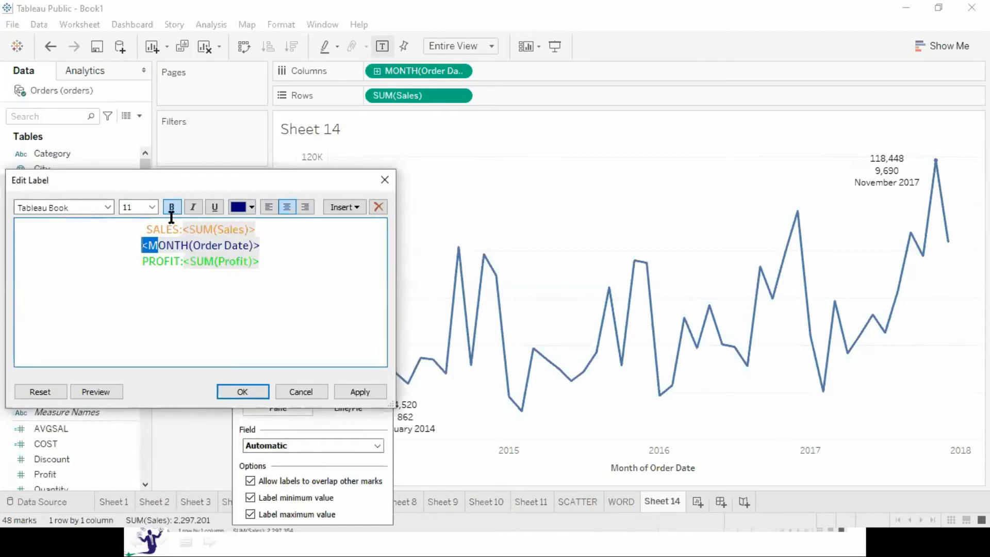
# Step: Set the font of all three label lines to Times New Roman and apply the edited label to the line chart
pyautogui.click(109, 205)
pyautogui.click(69, 331)
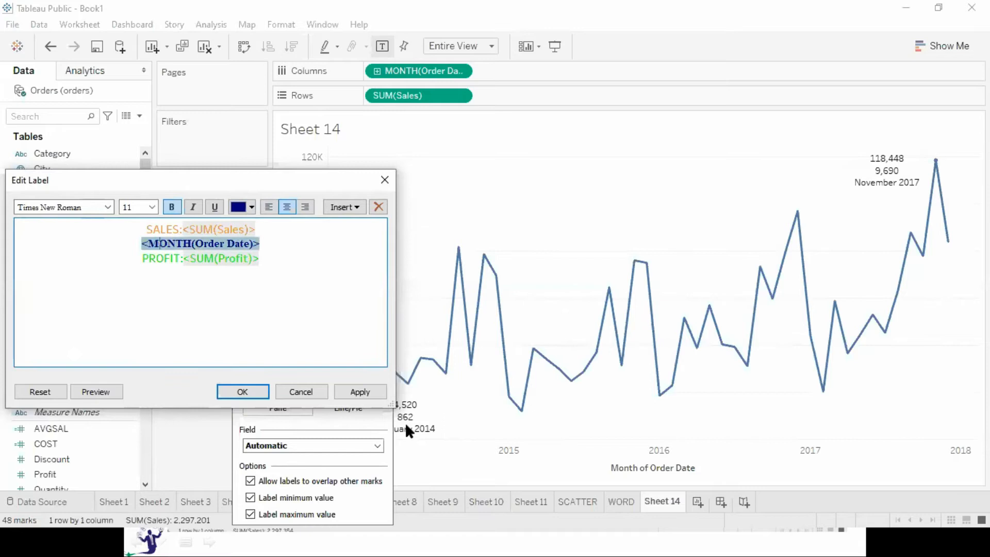
pyautogui.hotkey('ctrl', 'a')
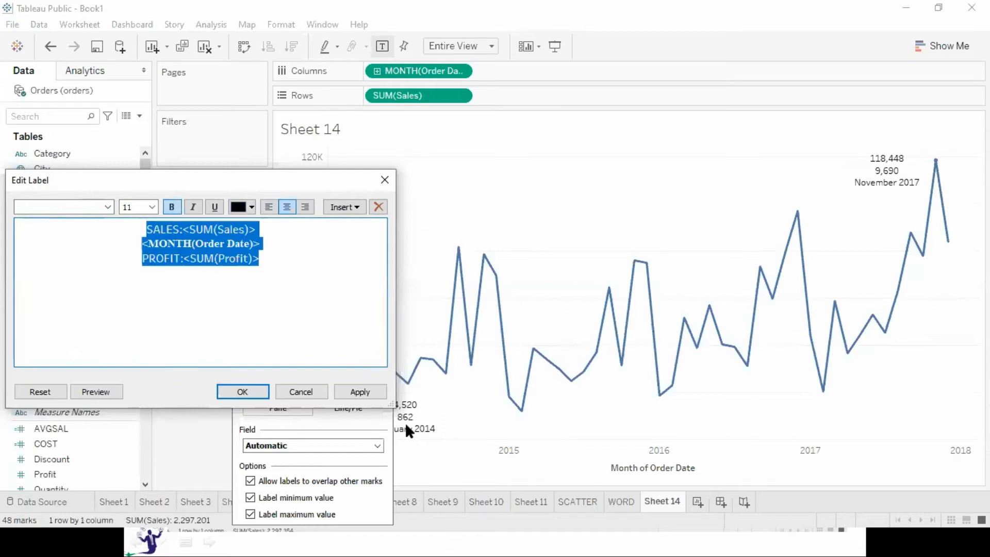
pyautogui.click(108, 205)
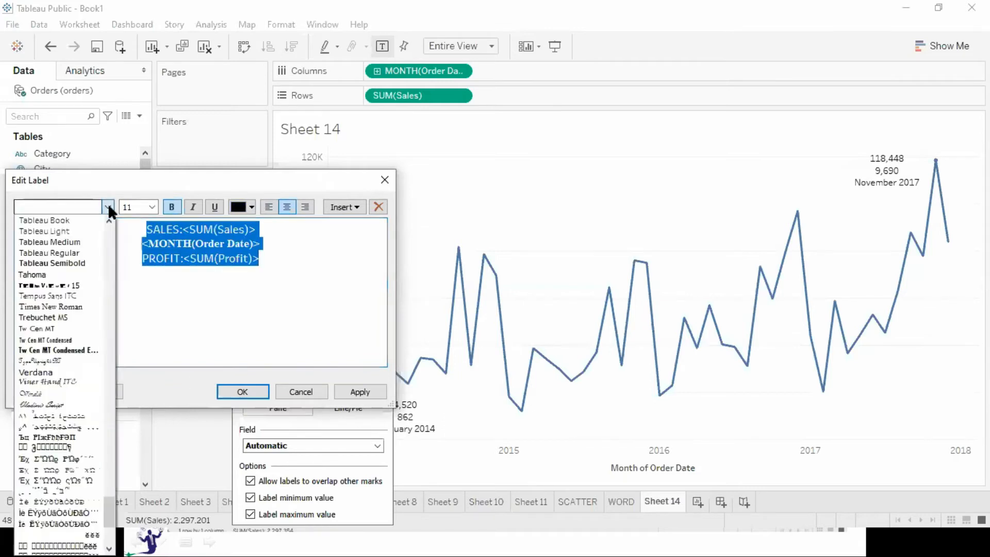
pyautogui.click(87, 308)
pyautogui.click(367, 392)
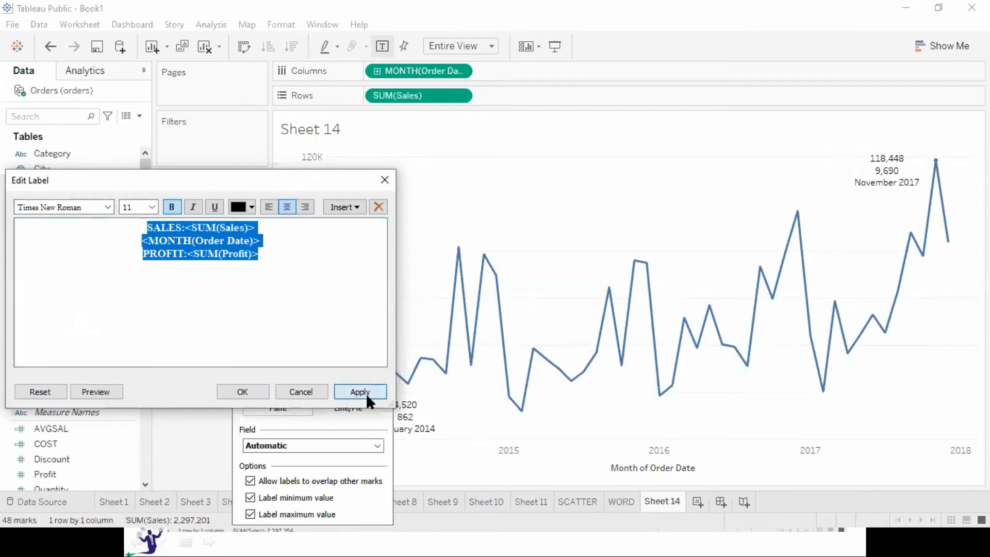
pyautogui.click(243, 391)
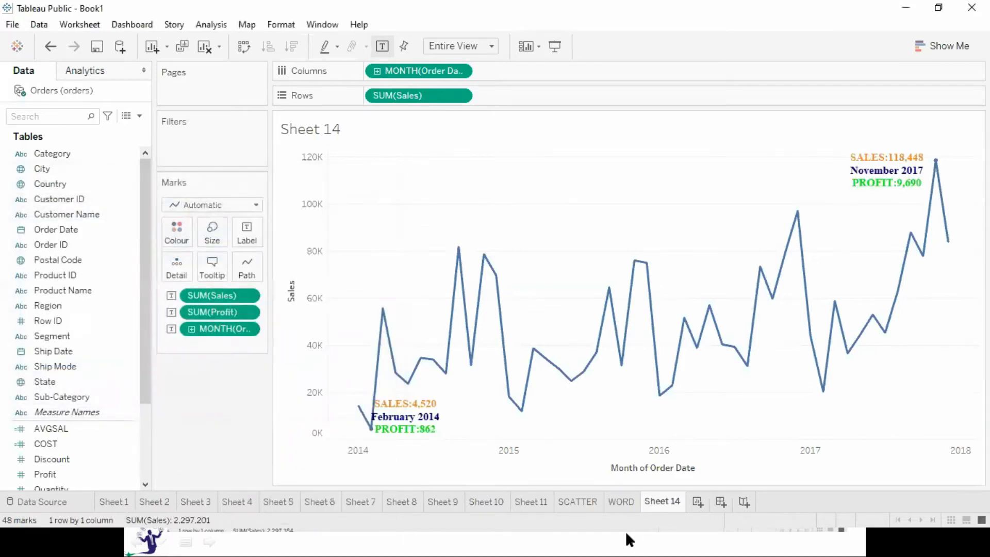
# Step: View the line chart in presentation mode, return to the editing view and rename the sheet as LINE
pyautogui.press('F7')
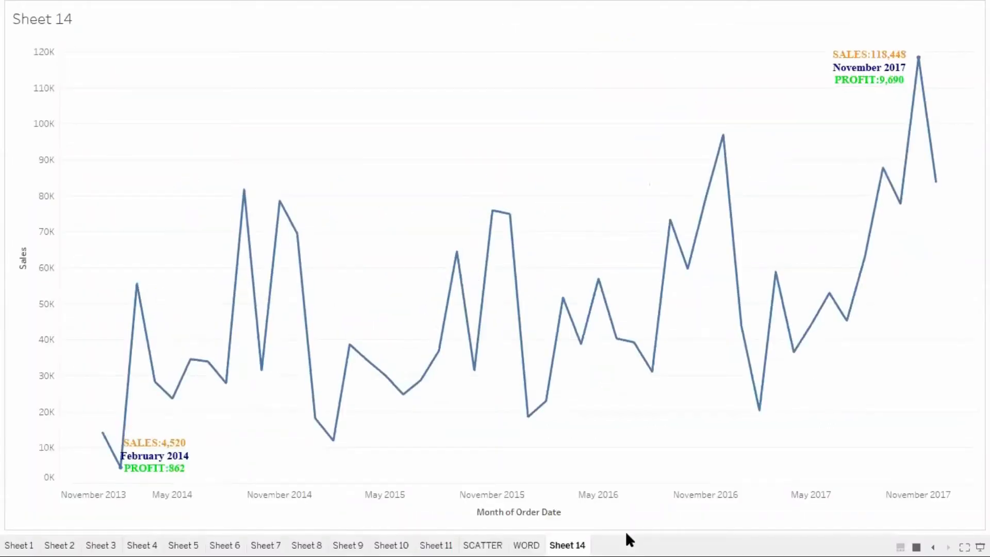
pyautogui.press('F7')
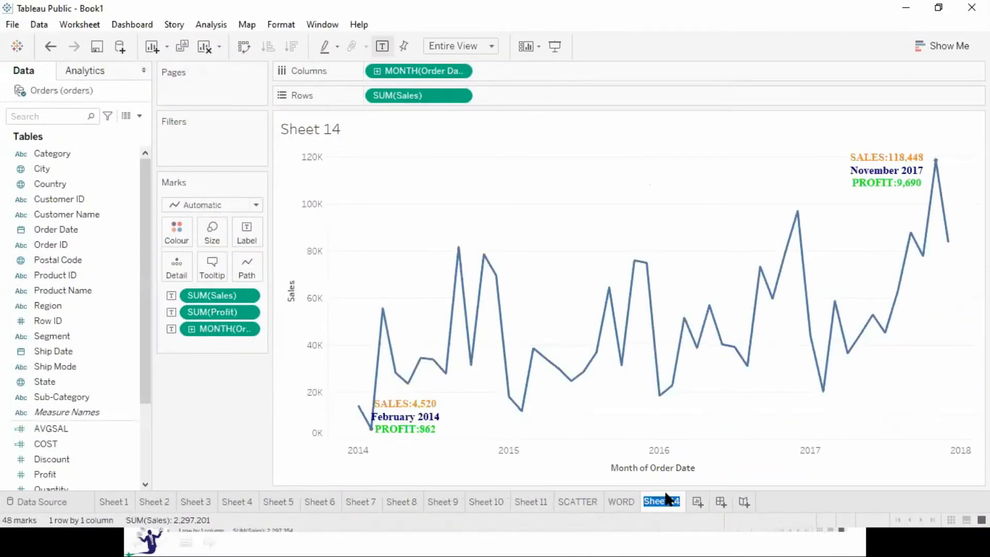
pyautogui.write('NE')
pyautogui.press('Return')
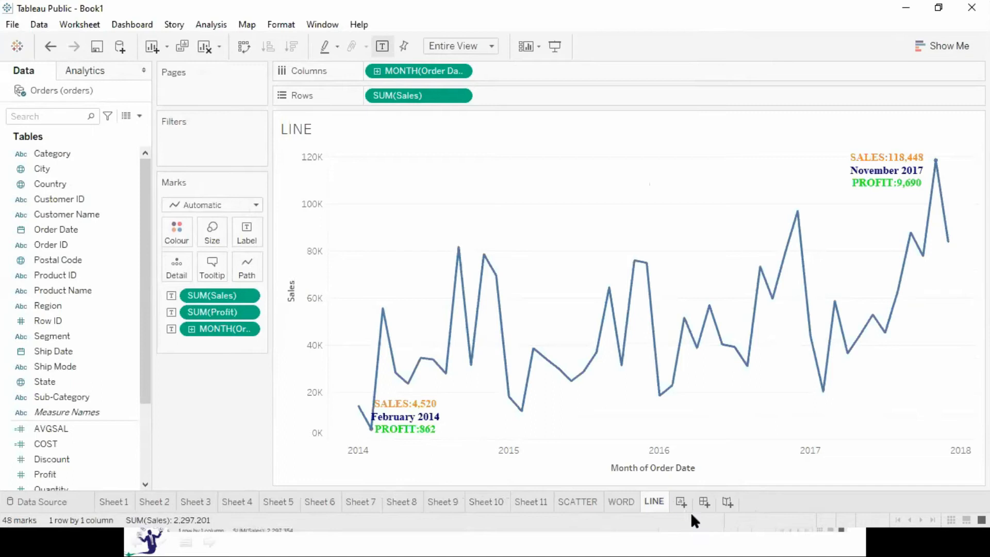
# Step: Create a new worksheet, plot the sum of Sales by Region as bars and fit the chart to the entire view
pyautogui.click(681, 501)
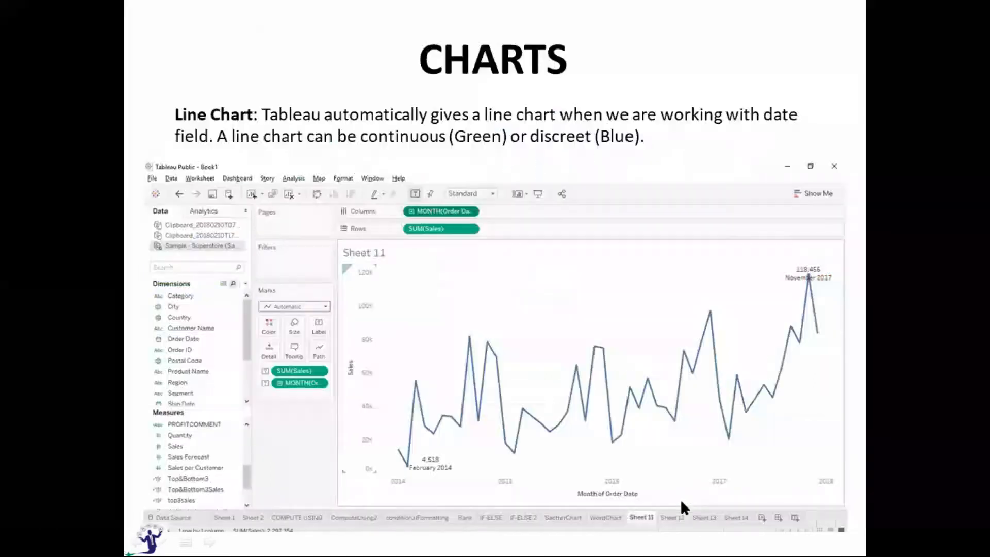
pyautogui.click(682, 501)
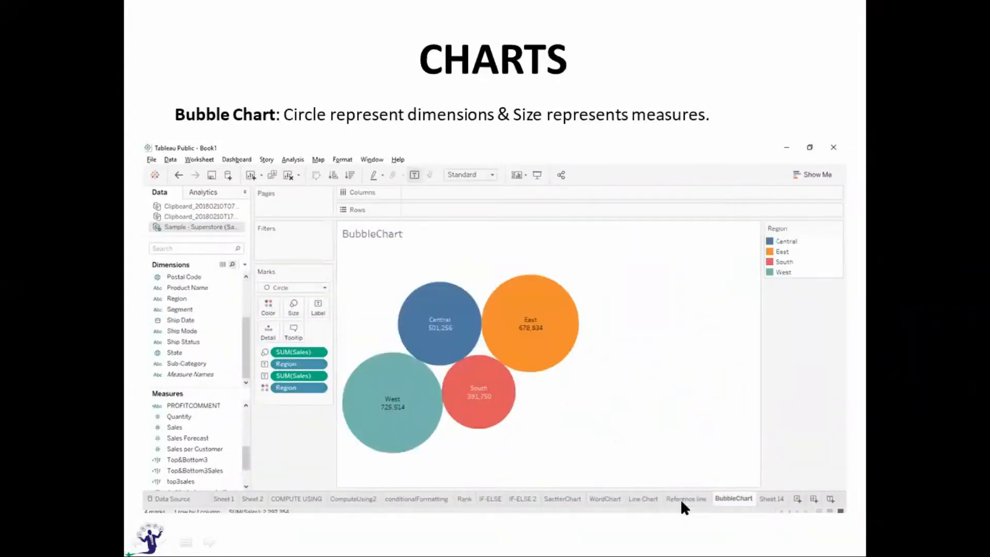
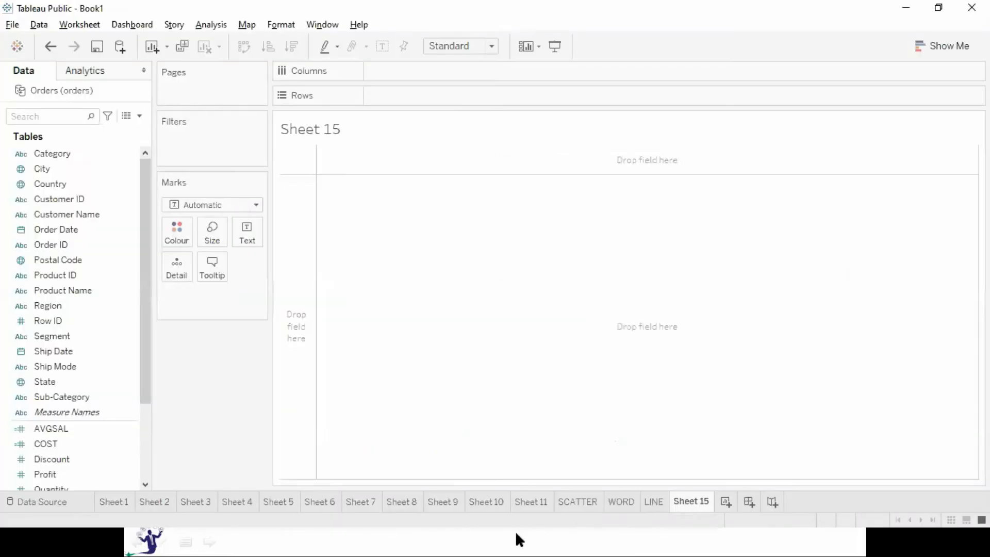
pyautogui.scroll(-3, 144, 407)
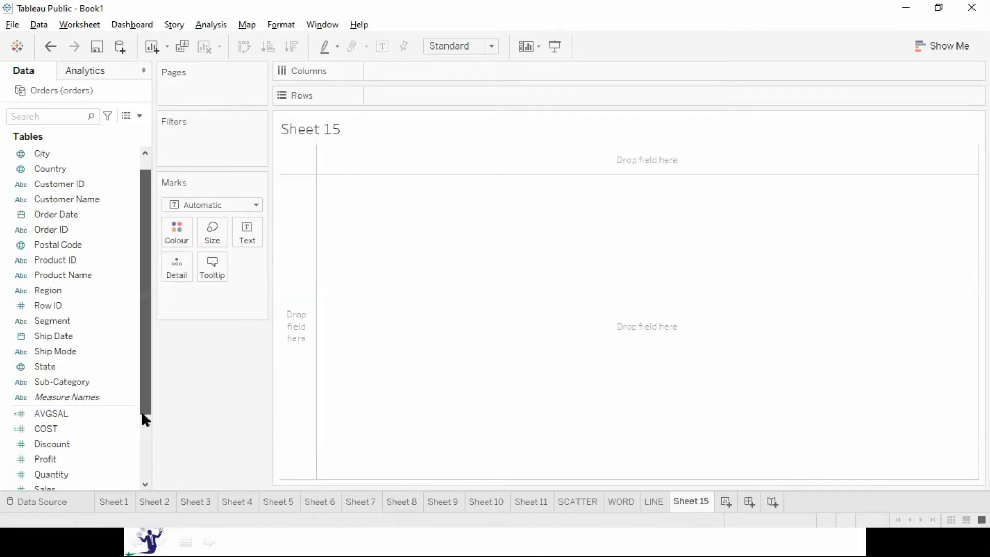
pyautogui.scroll(2, 69, 429)
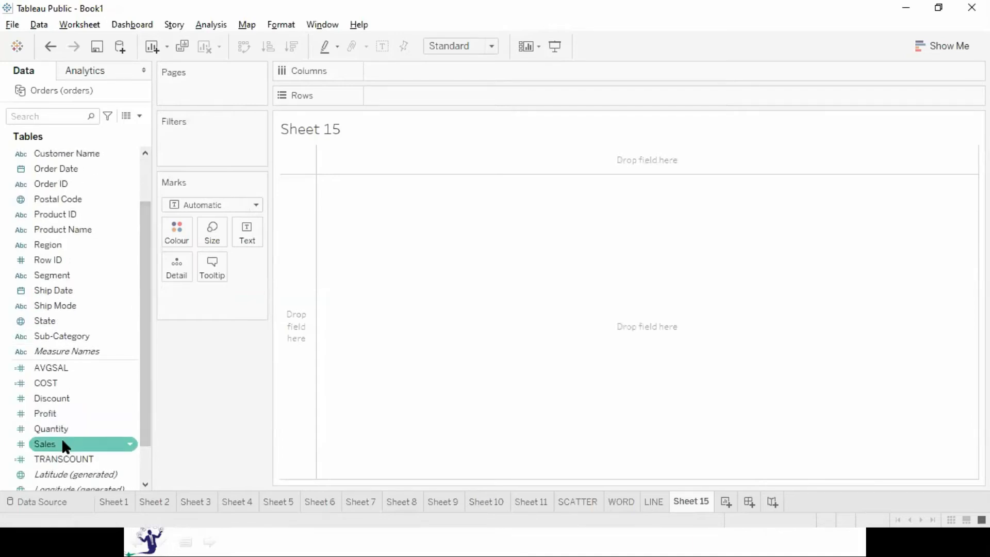
pyautogui.doubleClick(62, 444)
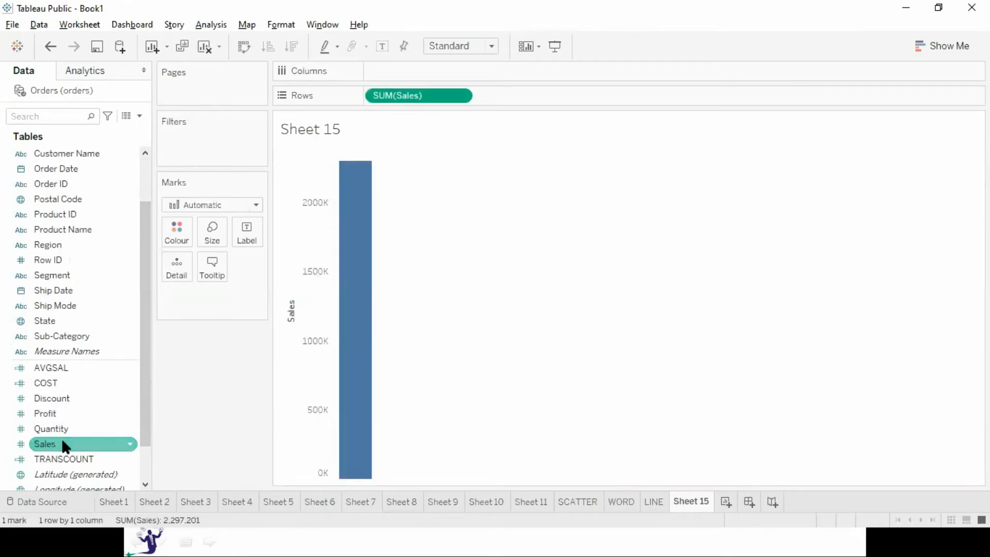
pyautogui.click(62, 441)
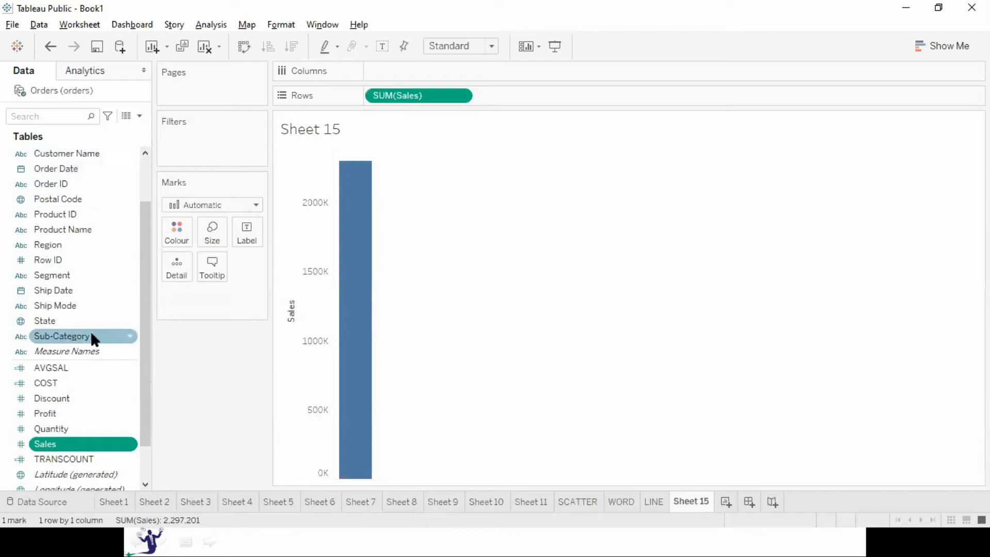
pyautogui.doubleClick(69, 246)
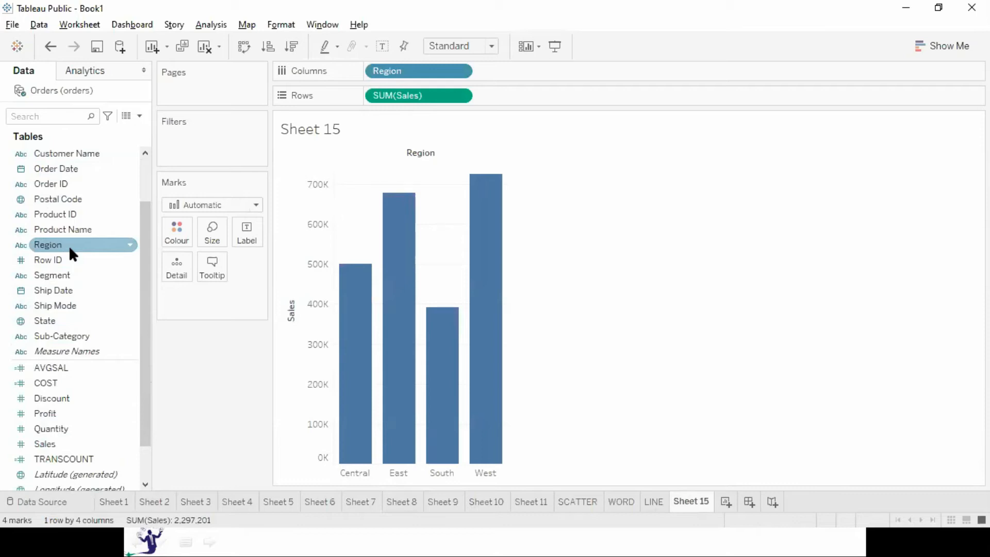
pyautogui.click(456, 50)
pyautogui.click(454, 97)
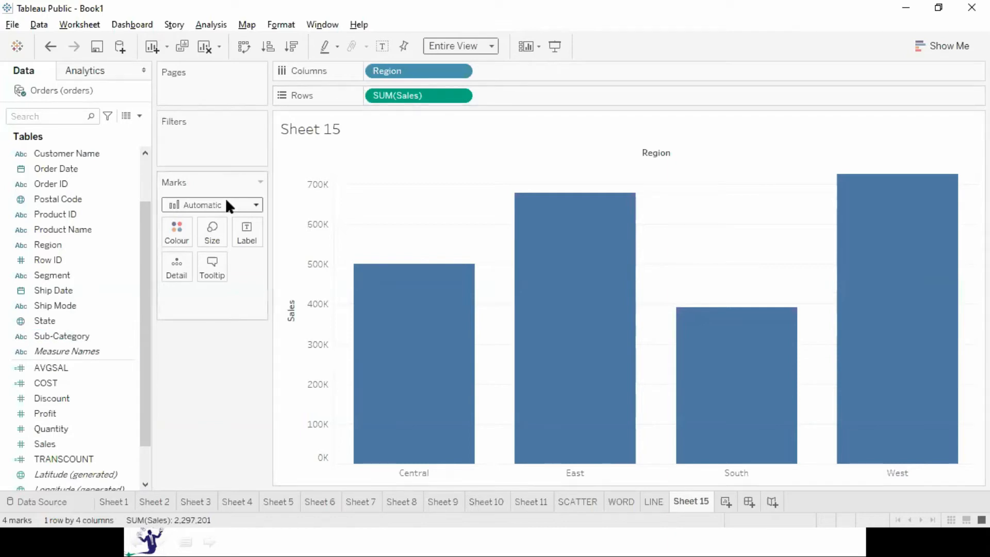
# Step: Turn the bars into a bubble chart by assigning Region to Colour, Sales to Size and Circle as the mark type
pyautogui.moveTo(433, 73); pyautogui.dragTo(180, 233)
pyautogui.moveTo(400, 96); pyautogui.dragTo(215, 228)
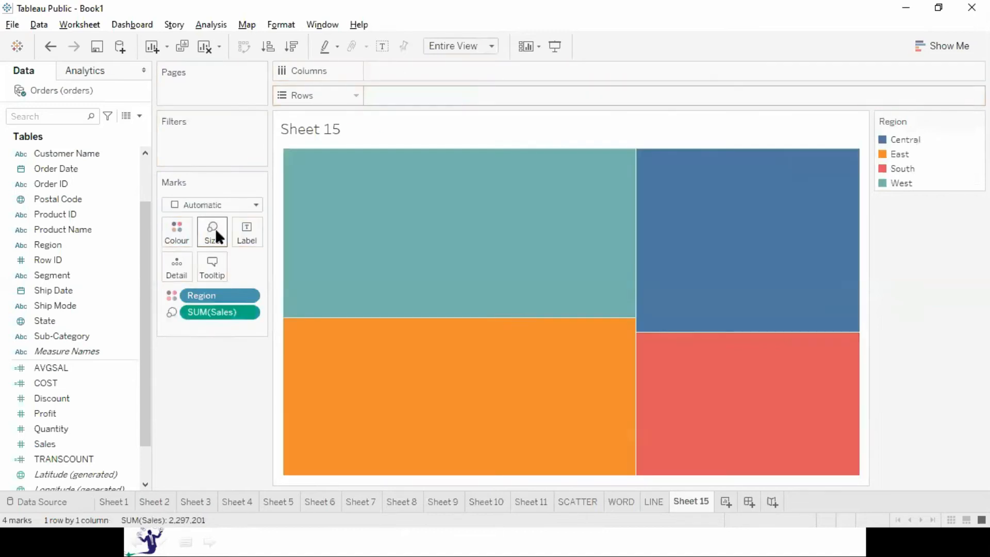
pyautogui.click(215, 203)
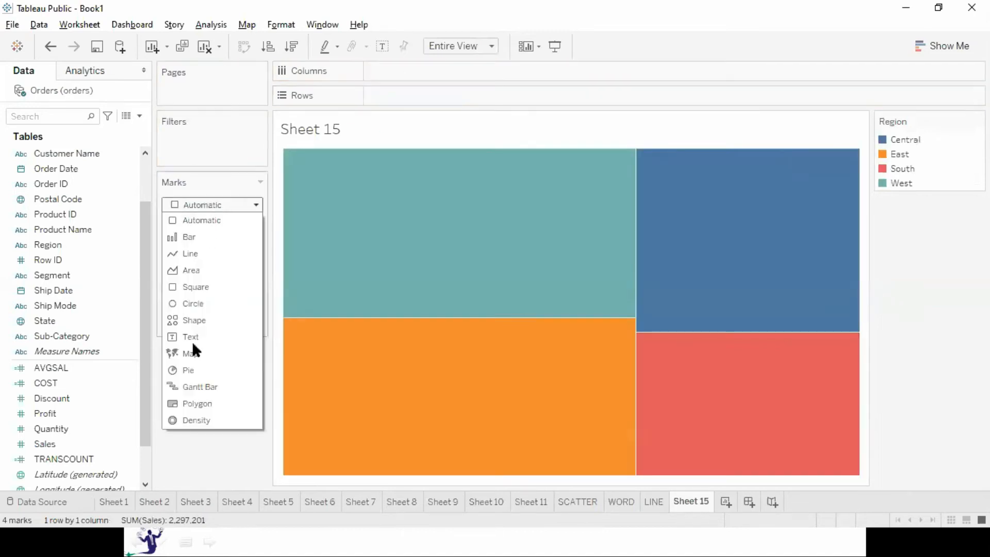
pyautogui.click(190, 303)
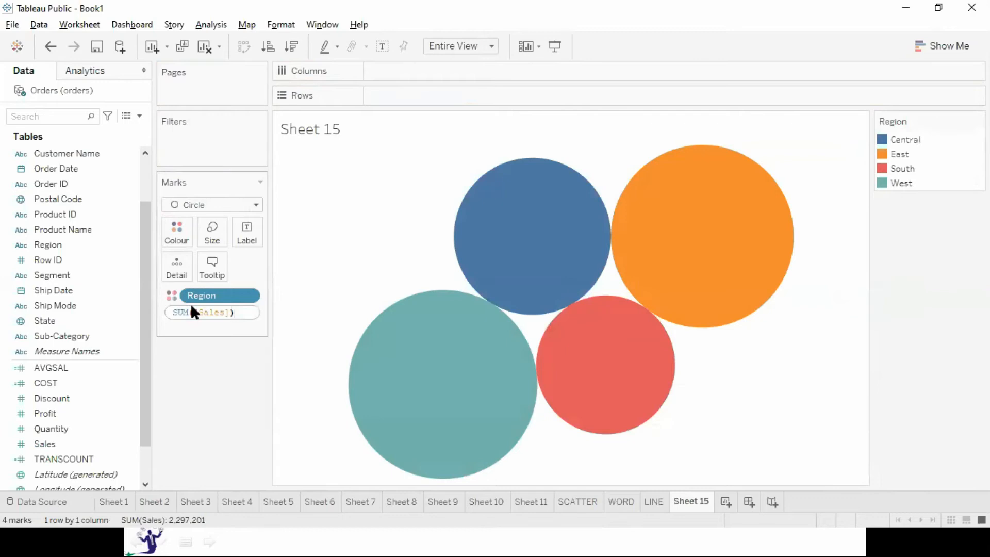
pyautogui.click(219, 360)
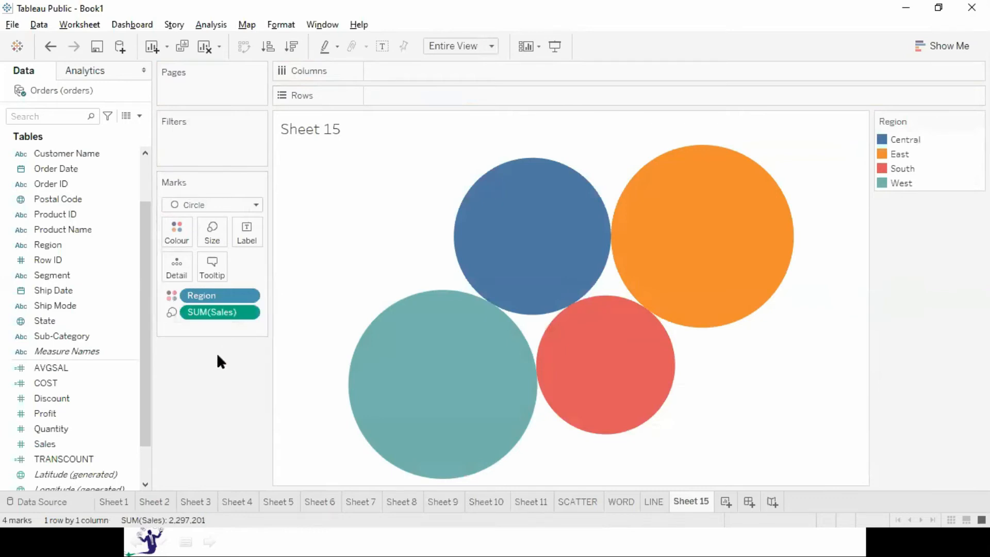
# Step: Label the bubbles with Region and Sales, showing the Sales label as Percent of Total
pyautogui.moveTo(57, 245); pyautogui.dragTo(249, 228)
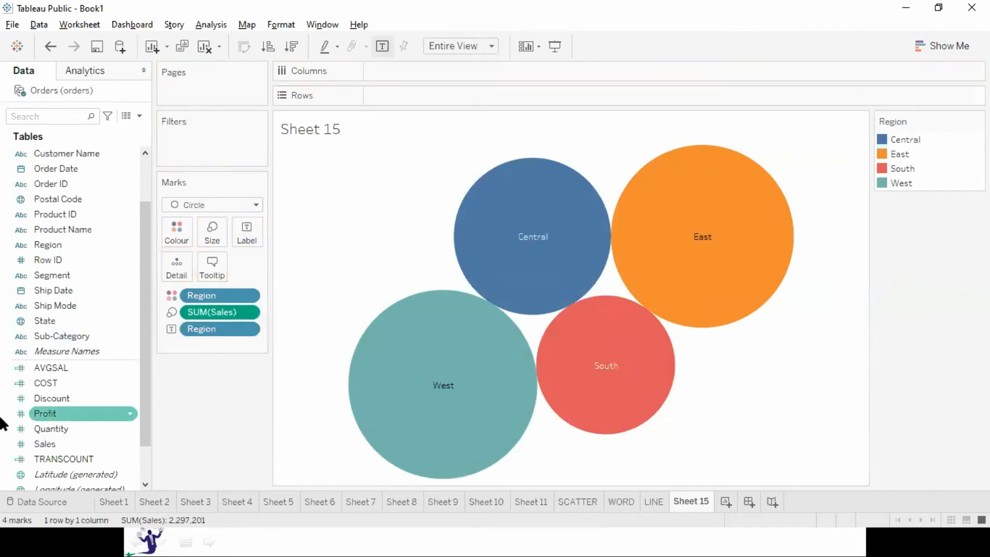
pyautogui.moveTo(54, 442); pyautogui.dragTo(250, 227)
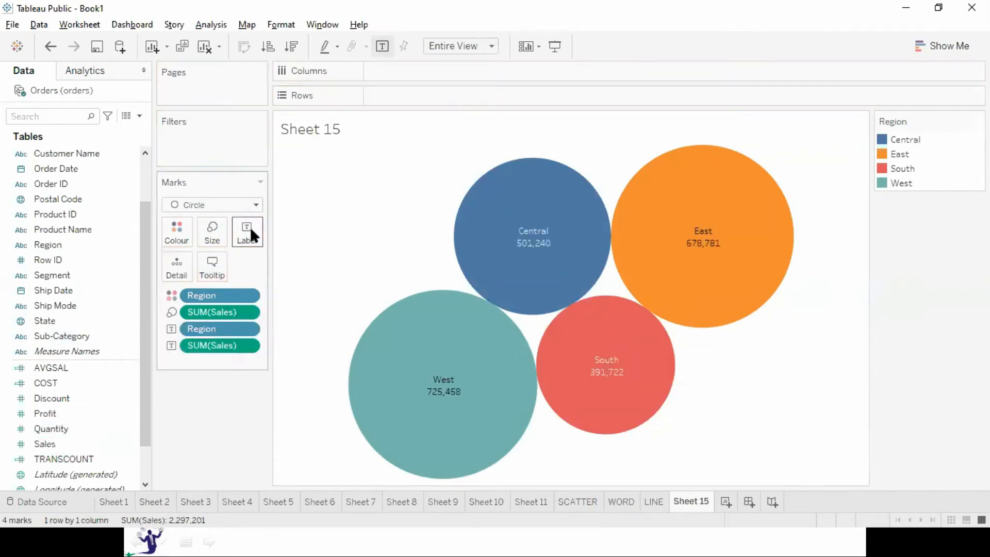
pyautogui.rightClick(244, 346)
pyautogui.moveTo(250, 525)
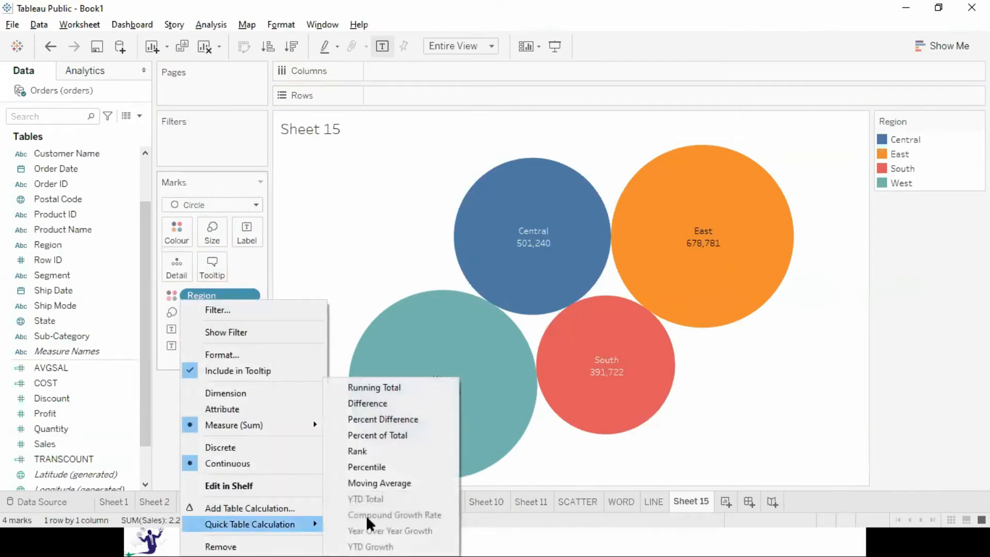
pyautogui.click(413, 434)
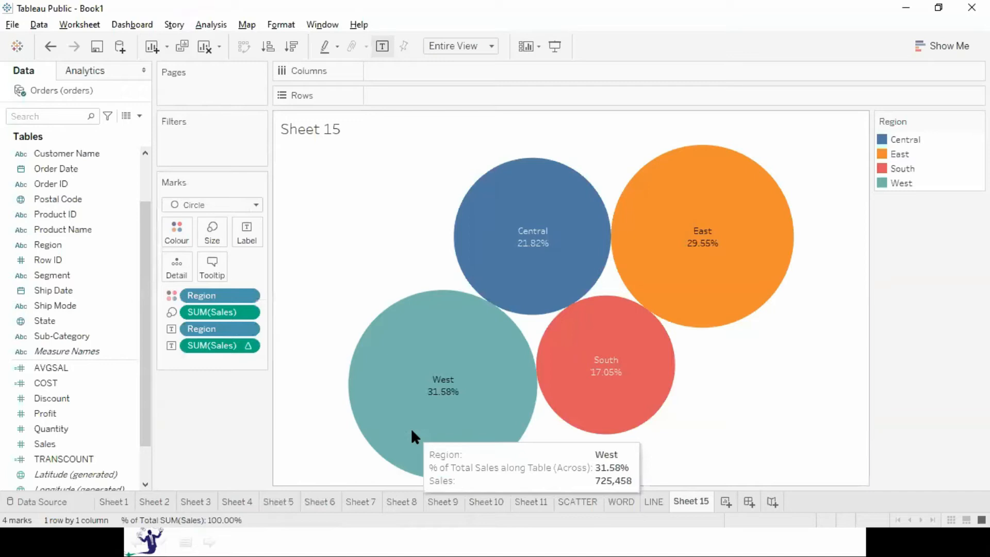
# Step: Add Profit to the bubble labels and show it as Percent of Total
pyautogui.moveTo(64, 410); pyautogui.dragTo(253, 227)
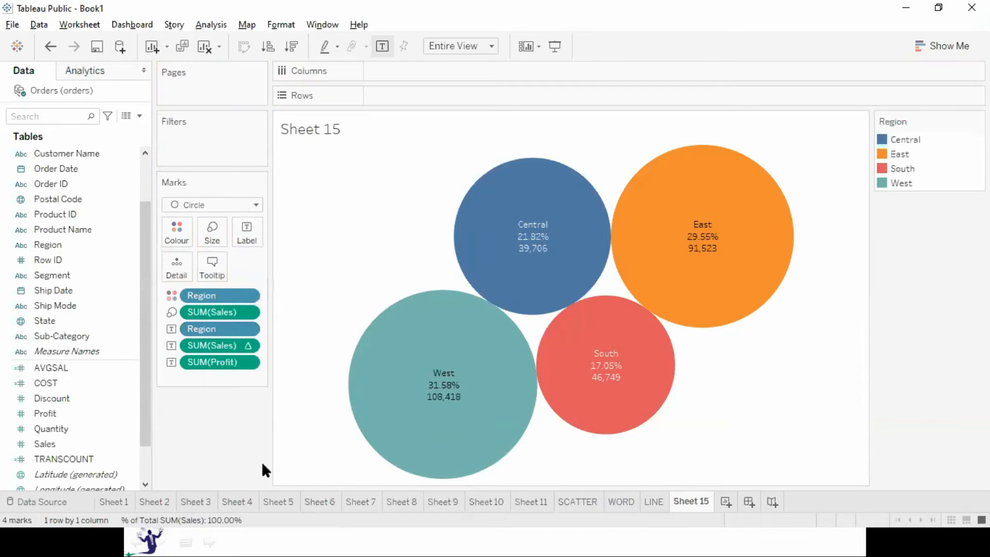
pyautogui.click(246, 362)
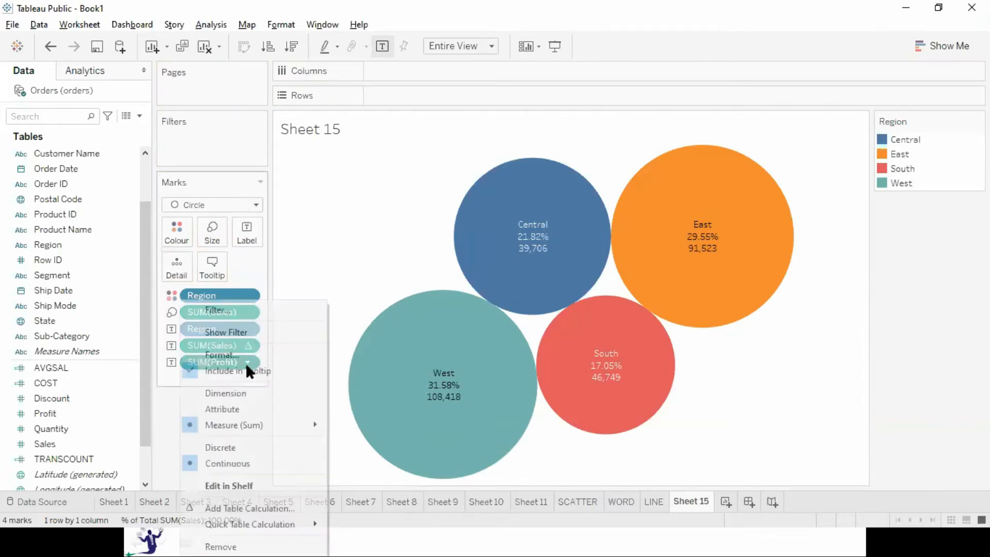
pyautogui.moveTo(227, 524)
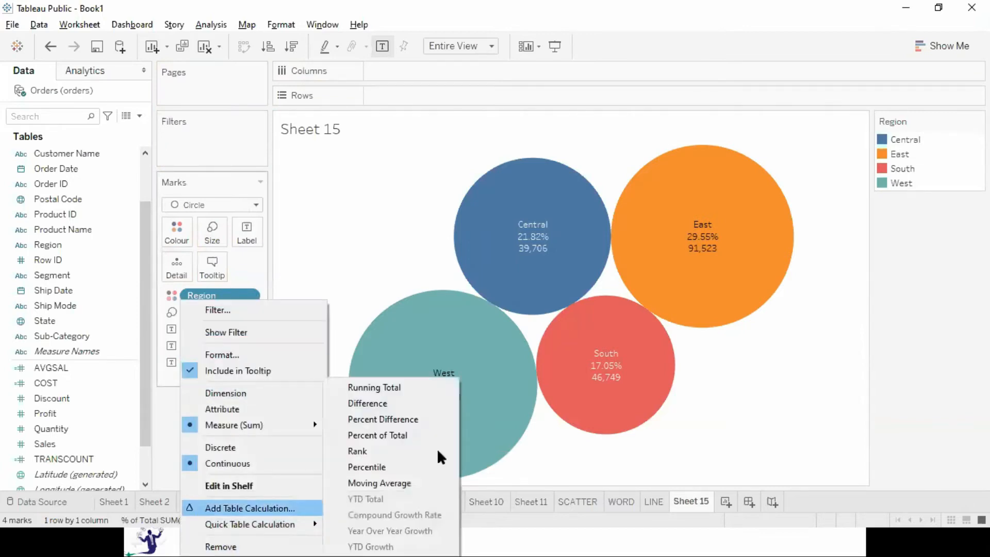
pyautogui.click(414, 435)
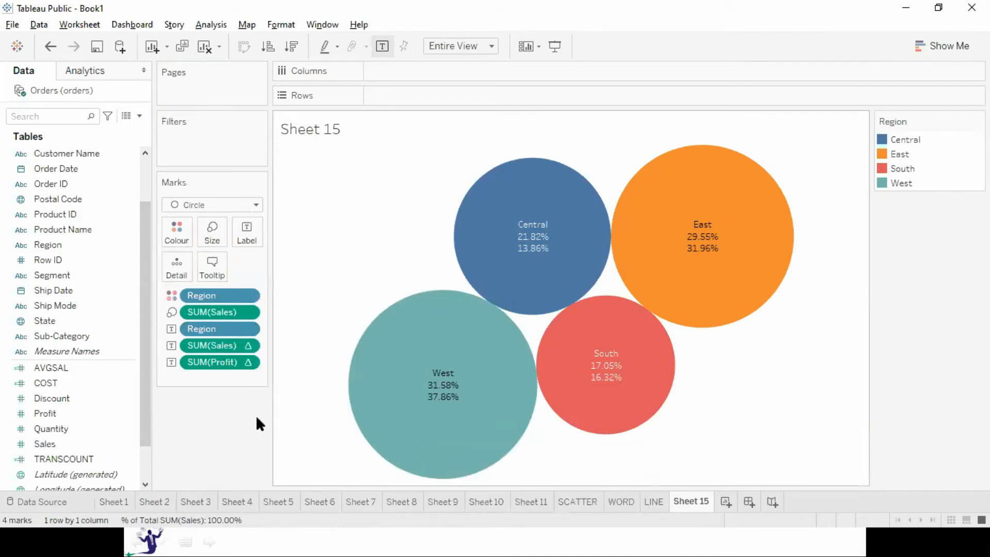
# Step: Open the bubble label text for editing and add the prefix "S:" before the percent-of-total Sales field
pyautogui.click(246, 239)
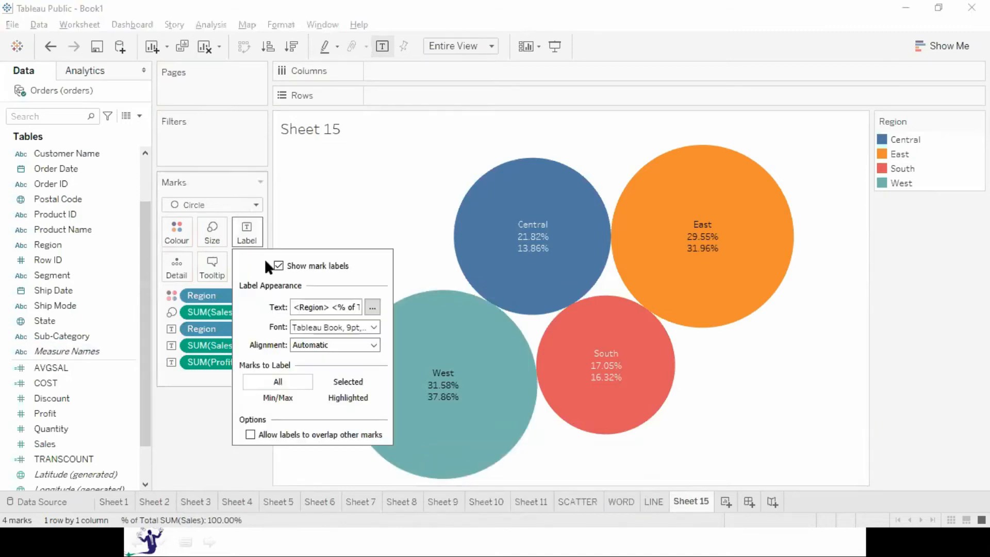
pyautogui.click(250, 232)
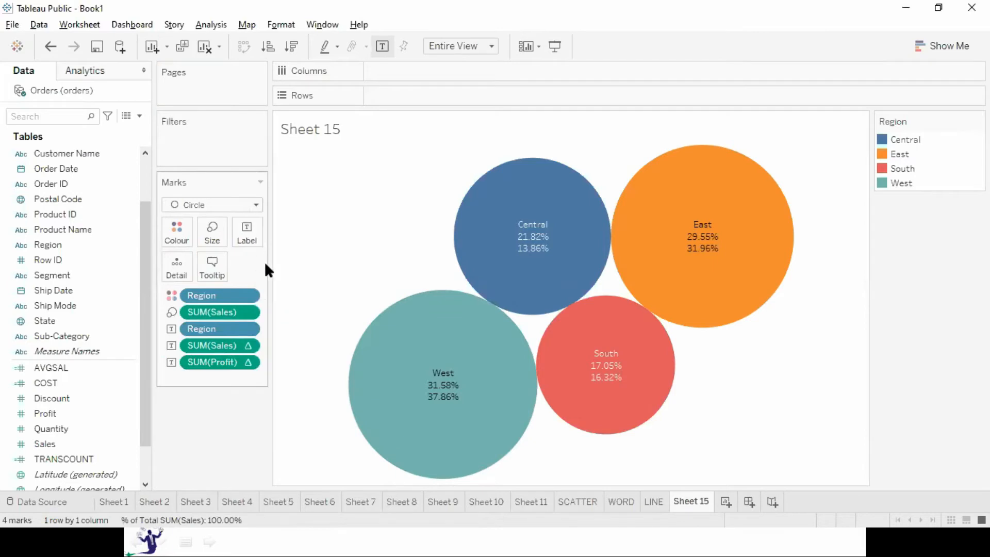
pyautogui.click(251, 231)
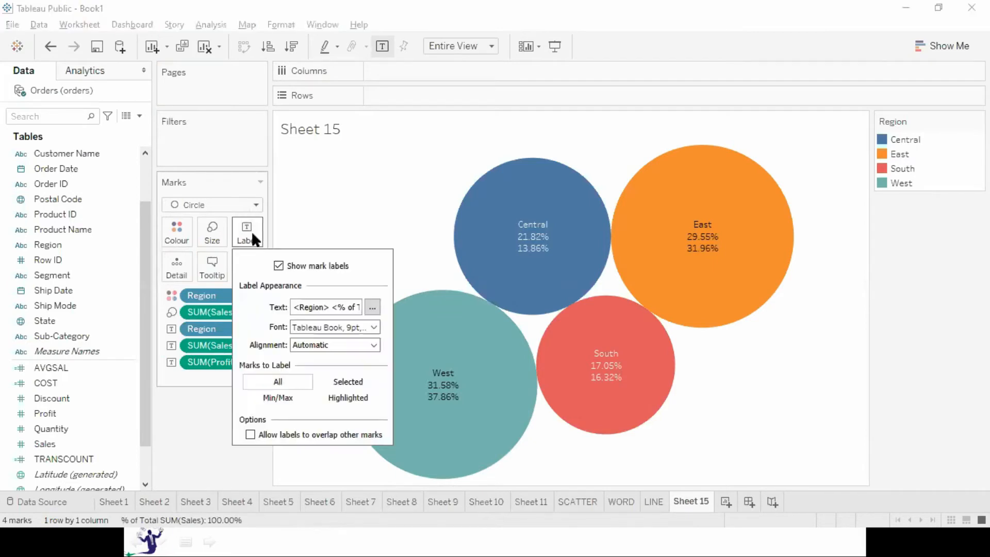
pyautogui.click(373, 307)
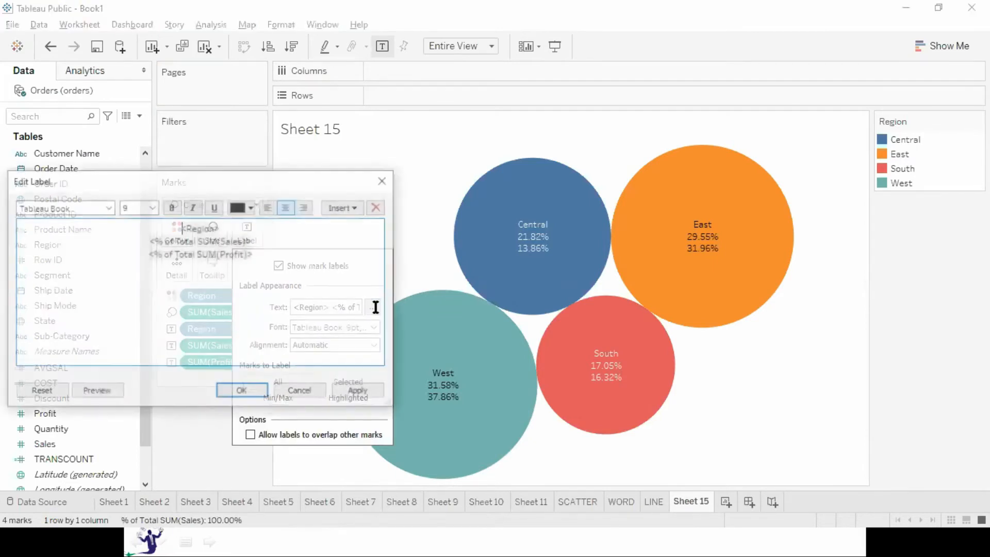
pyautogui.click(146, 241)
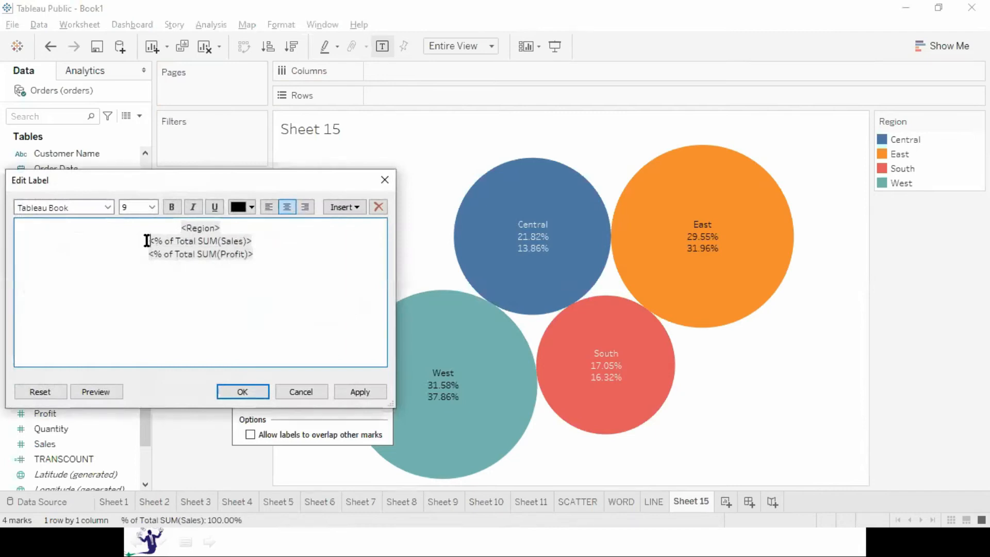
pyautogui.write('S:')
pyautogui.press('Down')
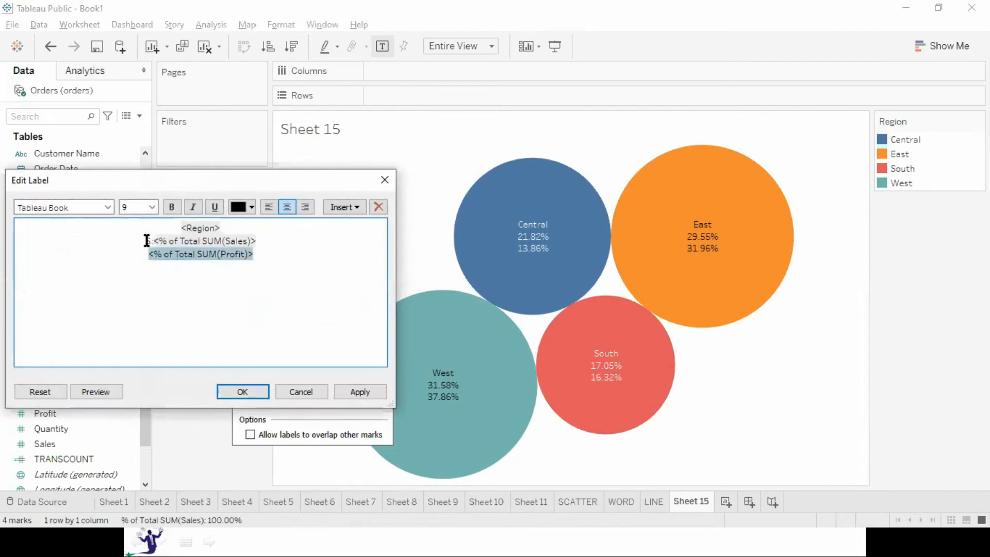
# Step: Add the prefix "P:" before the percent-of-total Profit field in the bubble labels and apply the edited label text
pyautogui.press('Home')
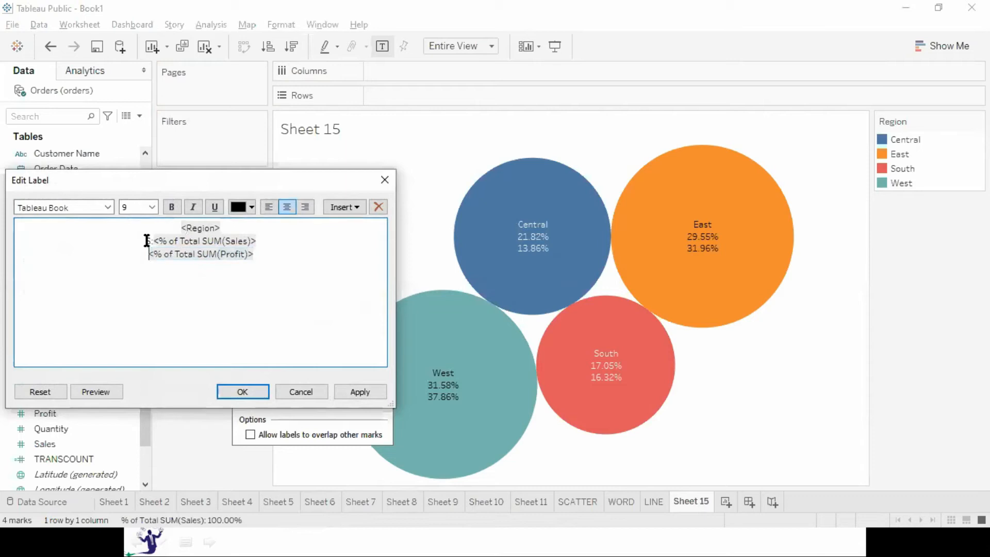
pyautogui.write('P')
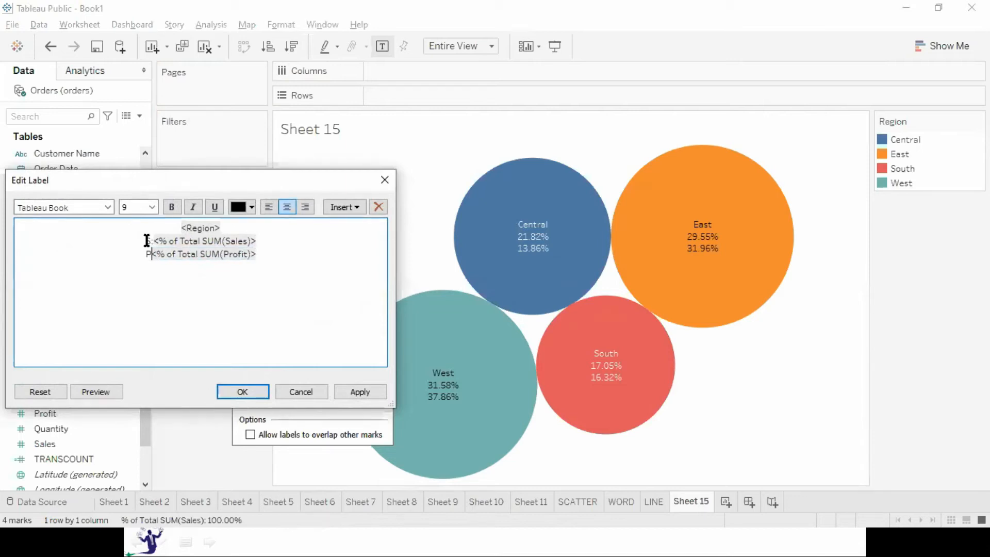
pyautogui.write(':')
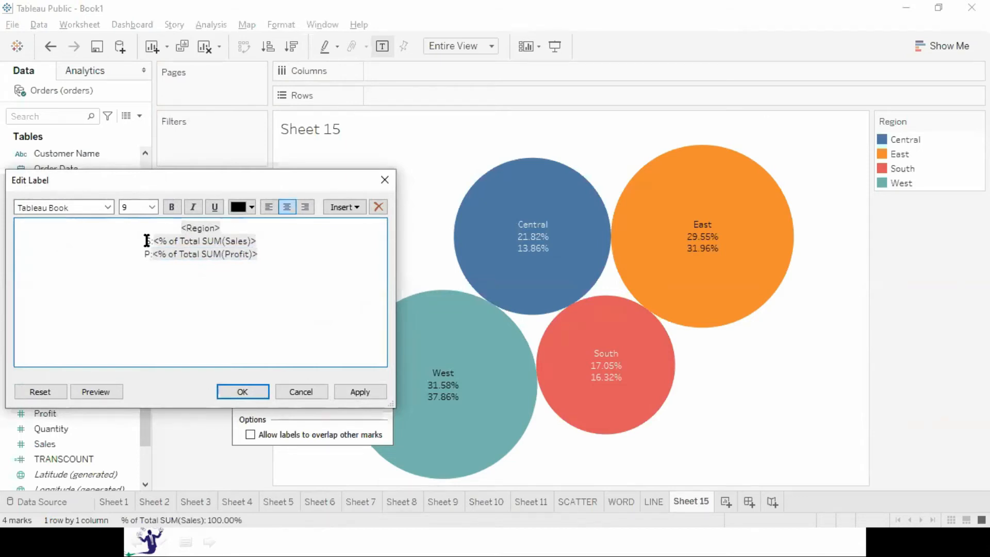
pyautogui.click(239, 391)
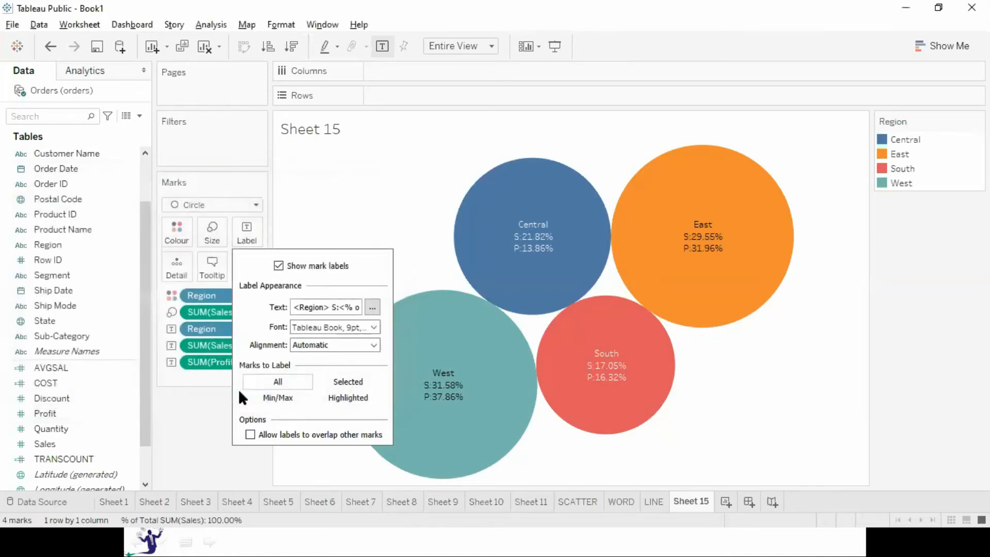
pyautogui.click(195, 453)
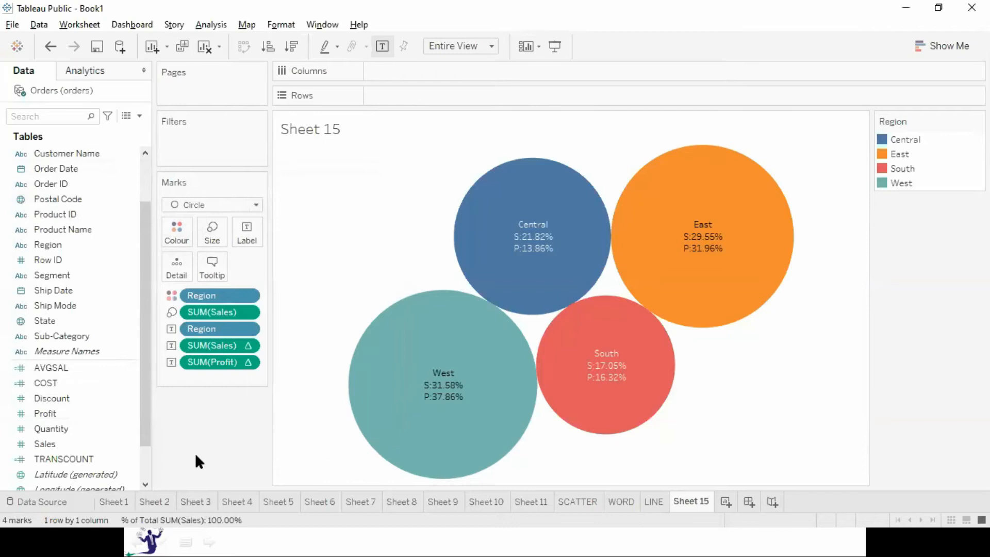
pyautogui.moveTo(561, 326)
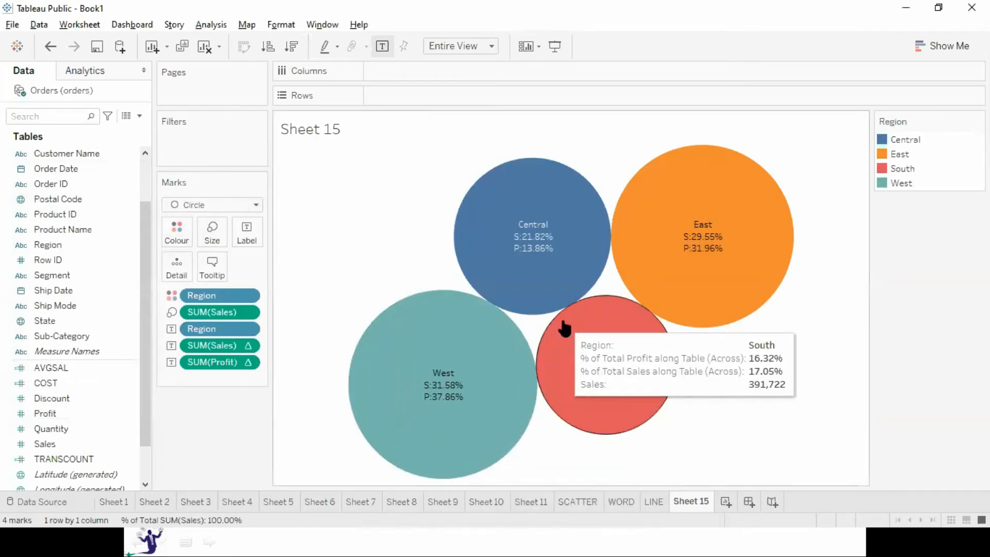
# Step: Split the bubble chart side by side into columns by Category
pyautogui.click(144, 181)
pyautogui.moveTo(87, 154); pyautogui.dragTo(519, 87)
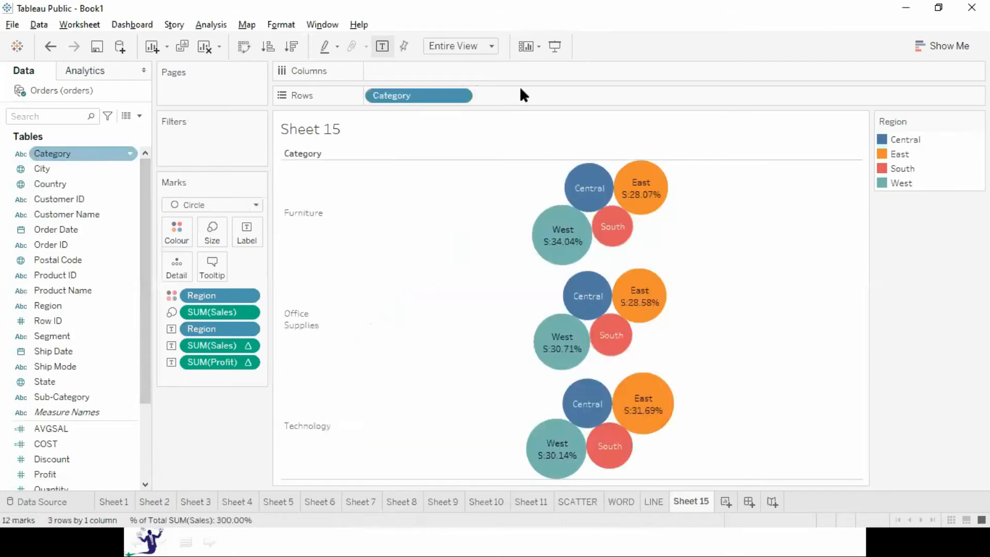
pyautogui.moveTo(432, 101); pyautogui.dragTo(424, 63)
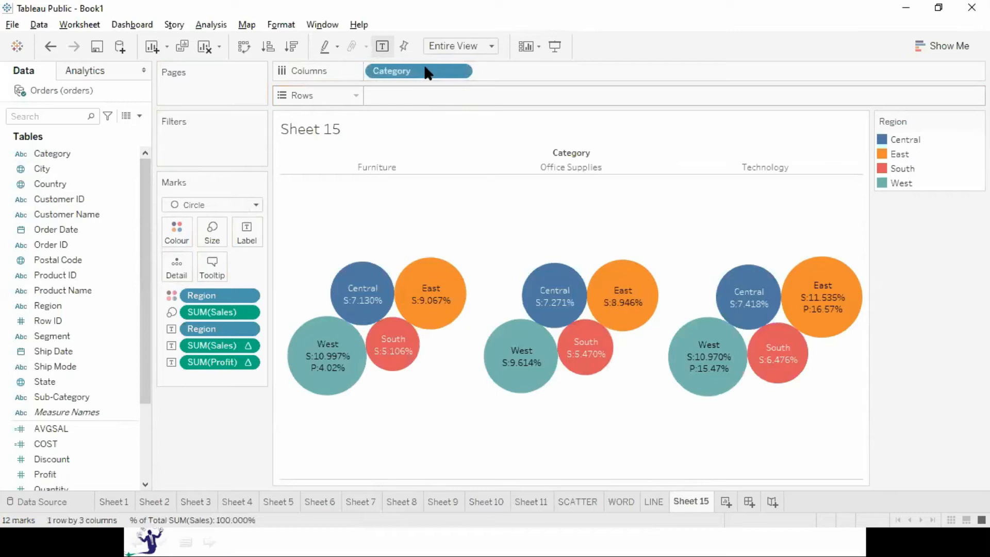
pyautogui.moveTo(355, 308)
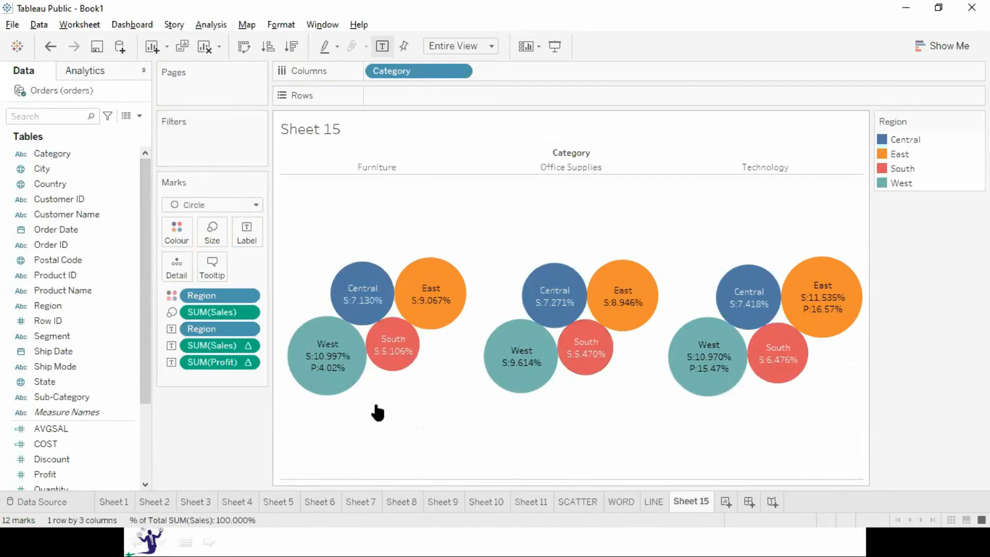
pyautogui.click(248, 345)
pyautogui.click(305, 494)
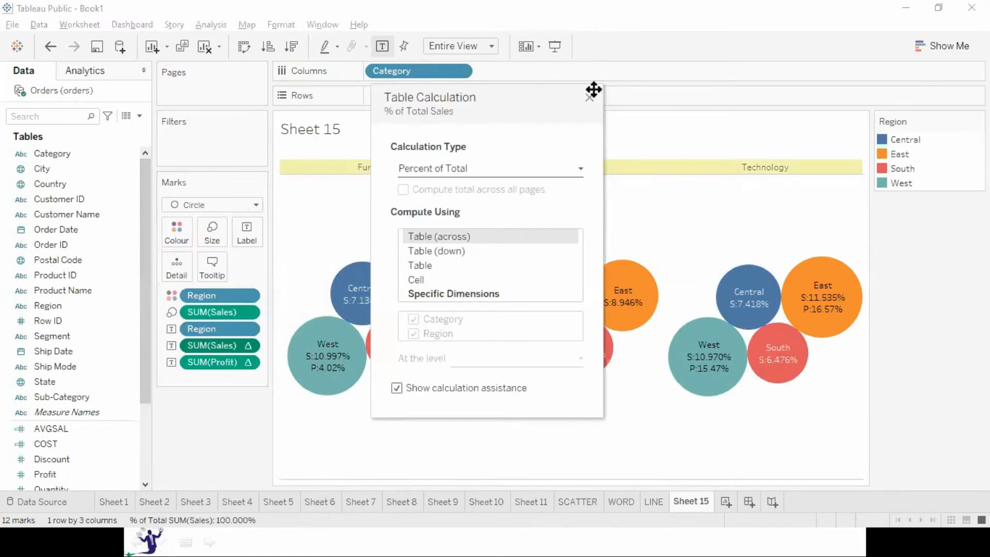
pyautogui.click(586, 94)
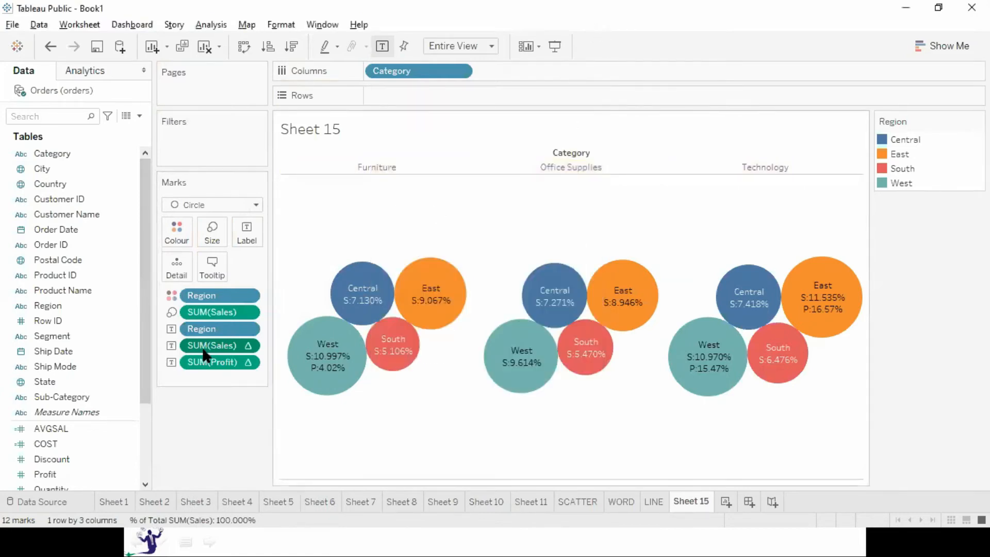
# Step: Compute the percent-of-total Sales and Profit labels using Region, and check the bubble chart in presentation mode
pyautogui.click(246, 344)
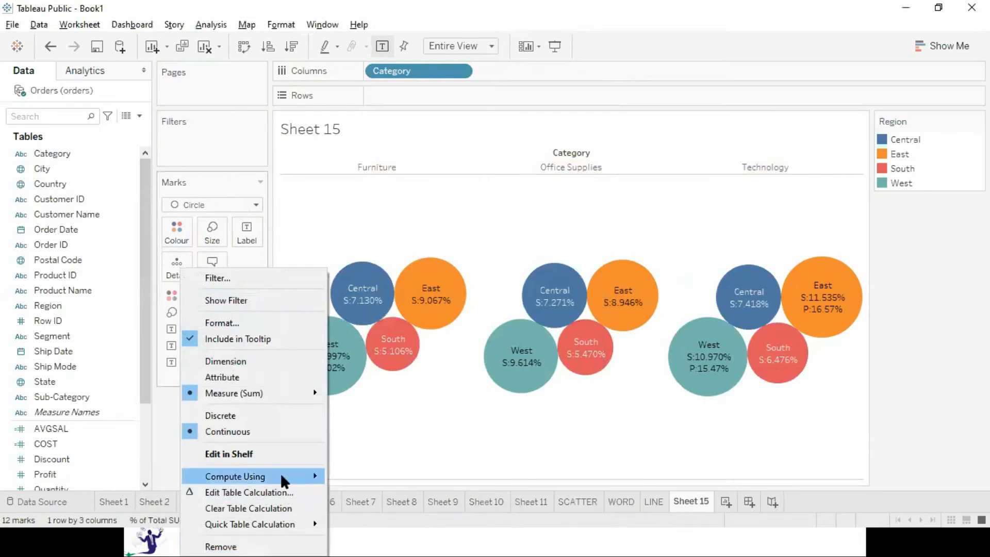
pyautogui.moveTo(281, 474)
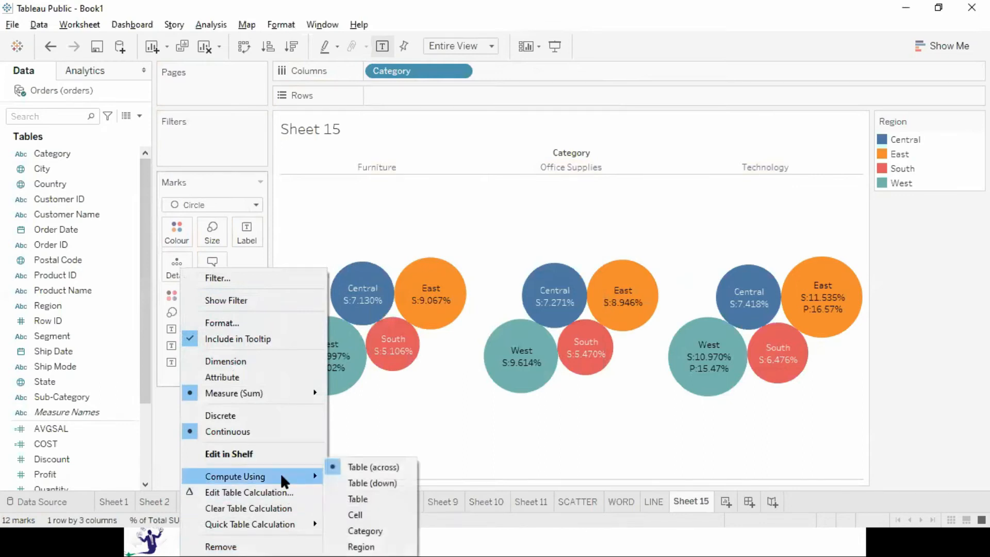
pyautogui.click(359, 545)
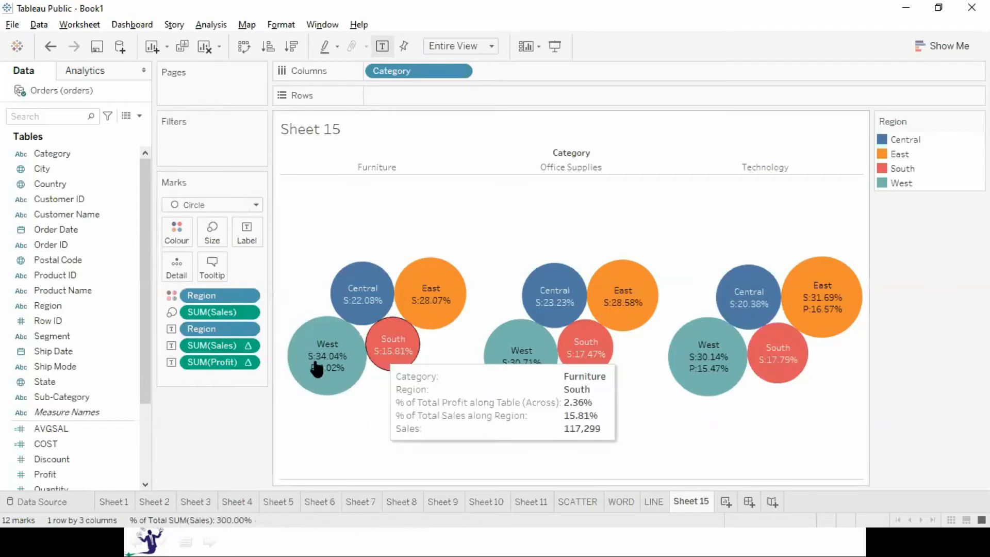
pyautogui.click(248, 363)
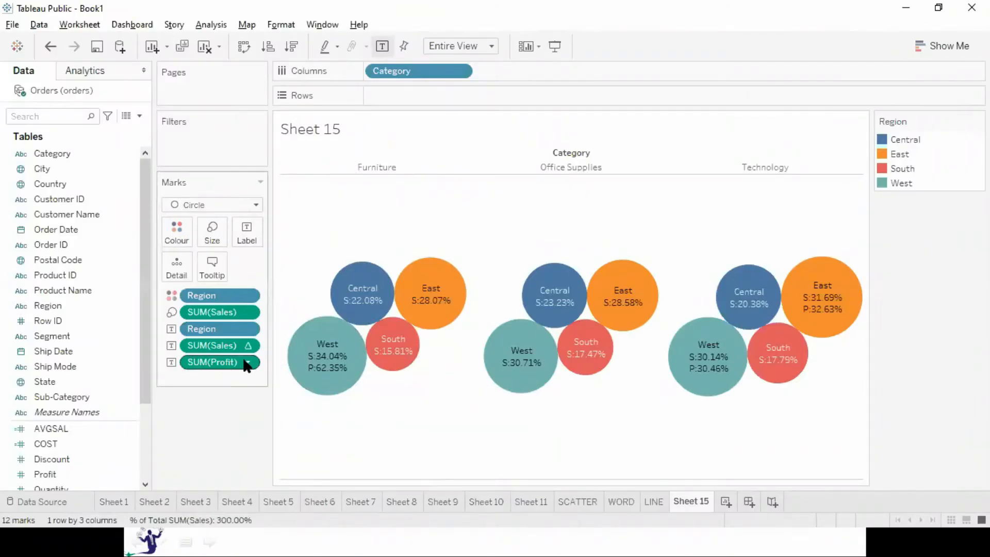
pyautogui.click(246, 362)
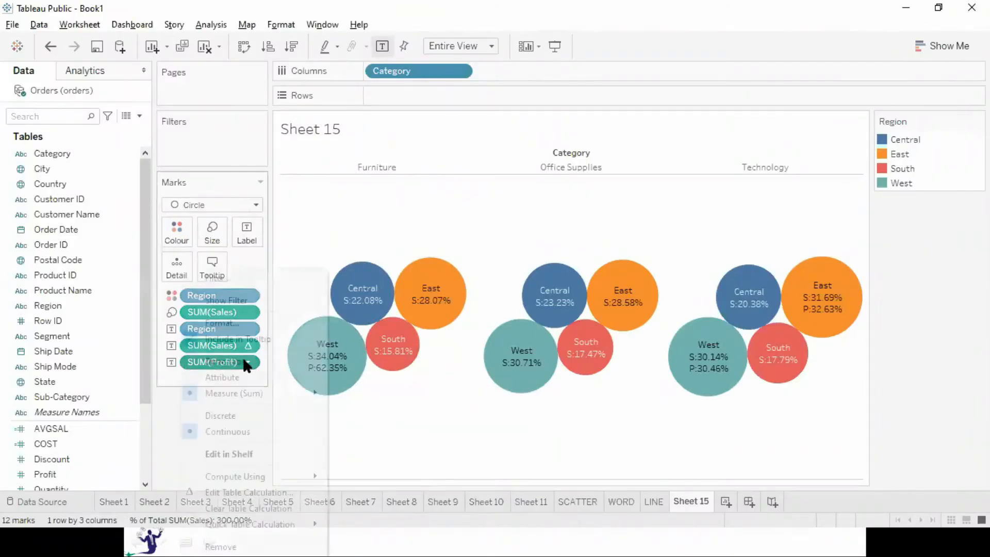
pyautogui.click(410, 452)
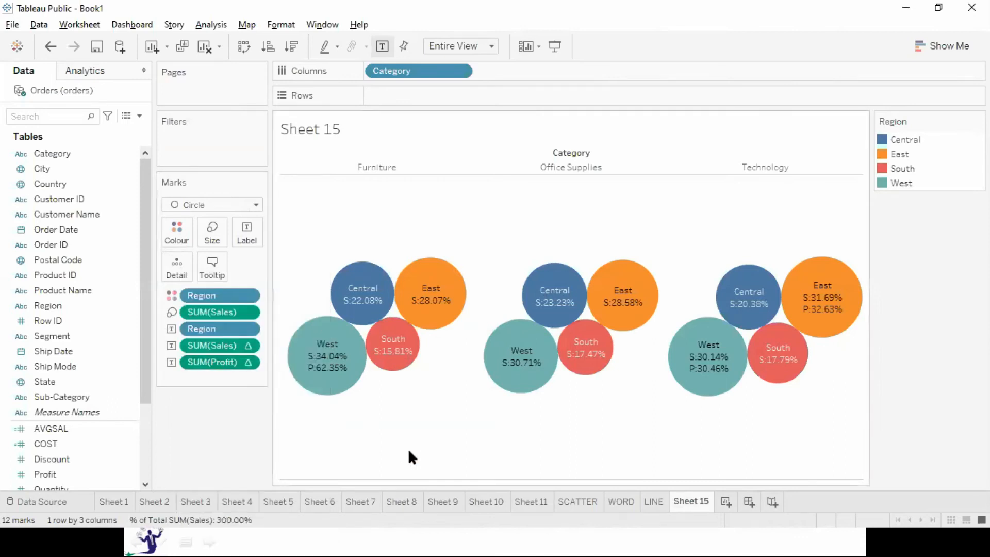
pyautogui.press('F7')
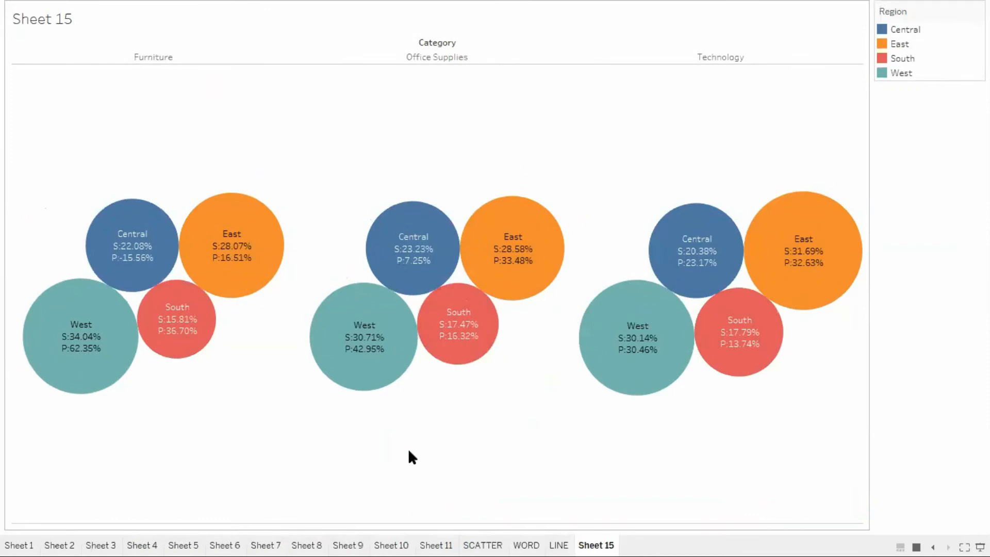
pyautogui.press('F7')
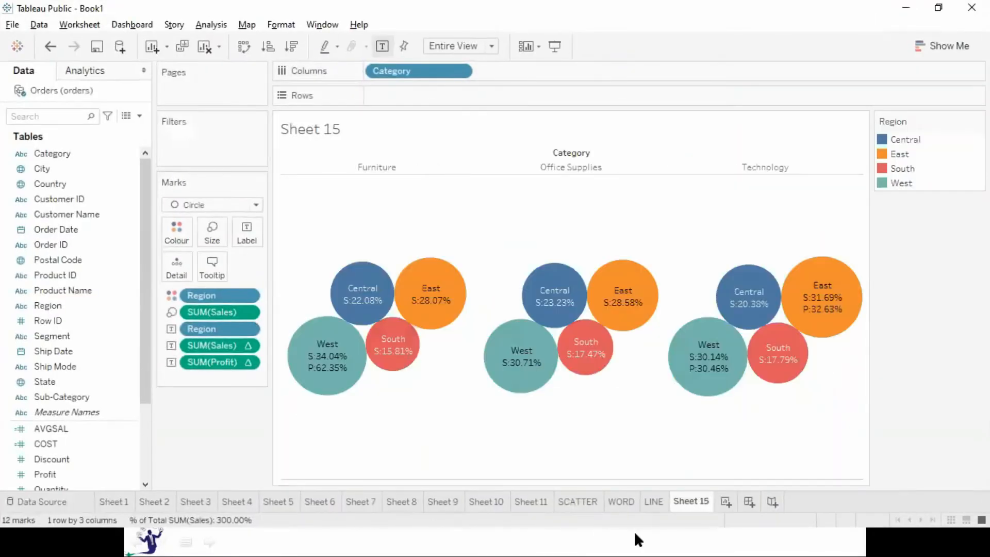
# Step: Rename the bubble chart's sheet as BUBBLE
pyautogui.doubleClick(688, 496)
pyautogui.write('BUBBLE')
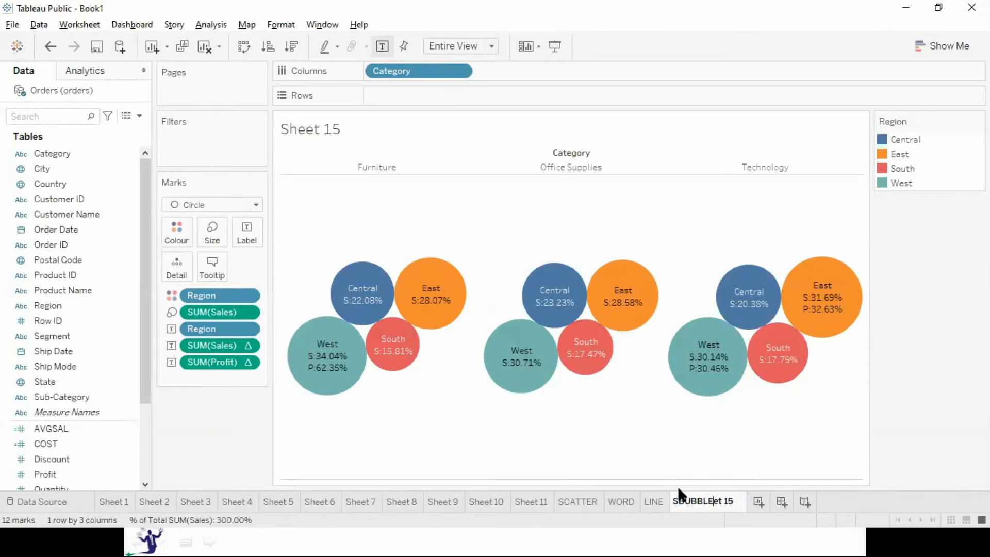
pyautogui.hotkey('shift', 'End')
pyautogui.press('Delete')
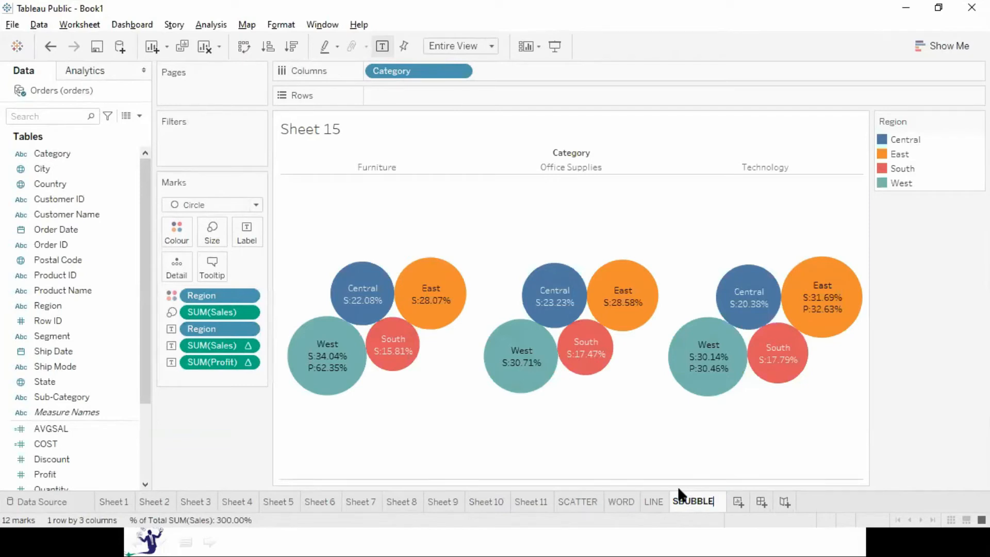
pyautogui.press('Delete')
pyautogui.press('Return')
# Step: Add a new worksheet, and advance the slide presentation to the Bar Chart slide before returning to Tableau Public
pyautogui.click(720, 498)
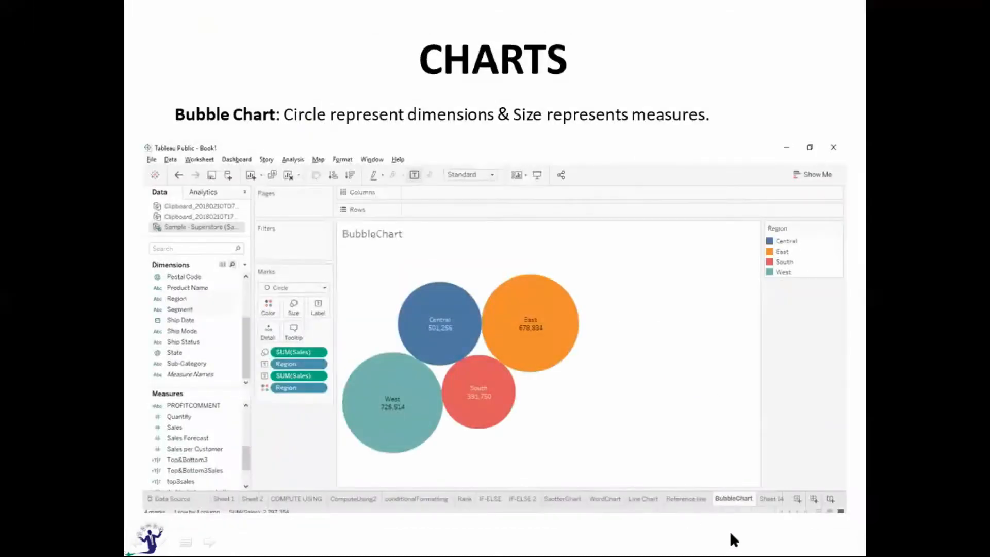
pyautogui.click(731, 534)
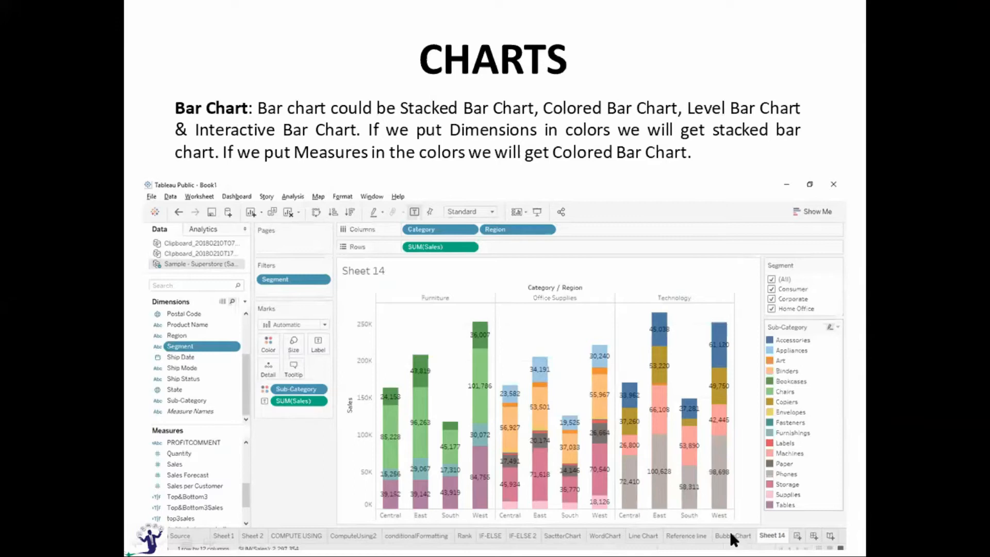
pyautogui.hotkey('alt', 'Tab')
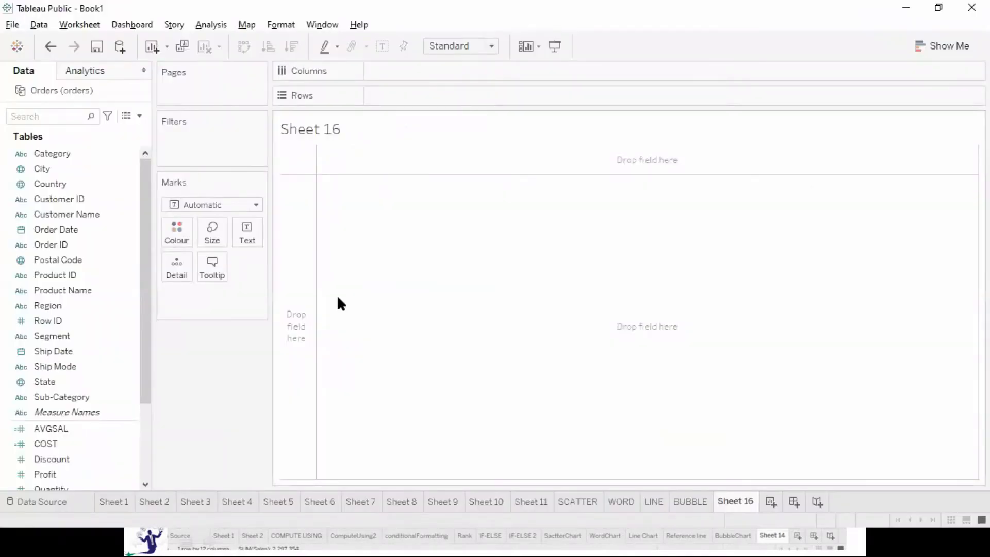
# Step: Build a vertical bar chart on the new sheet with Sales in Rows and Region and Category in Columns
pyautogui.scroll(-3, 106, 438)
pyautogui.click(61, 399)
pyautogui.doubleClick(61, 399)
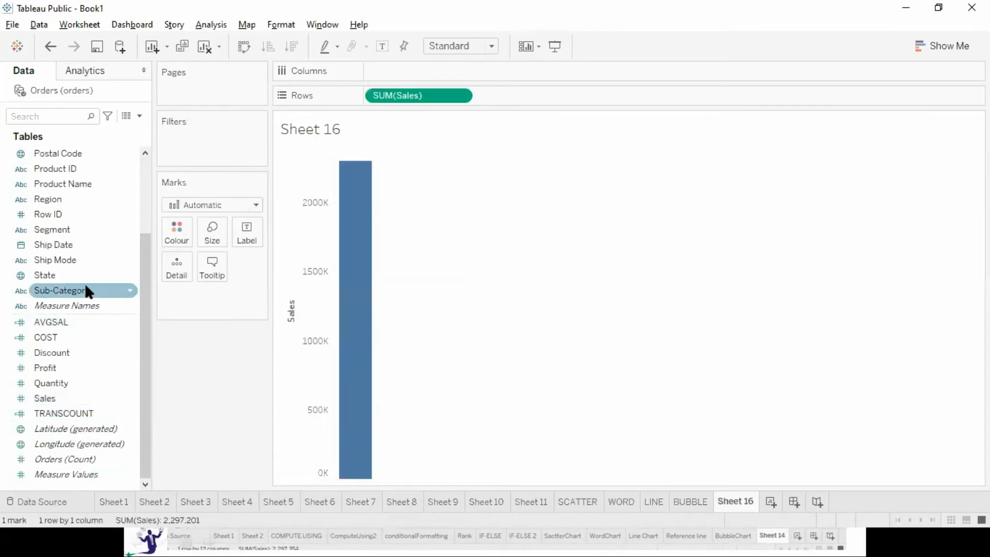
pyautogui.click(144, 184)
pyautogui.click(90, 168)
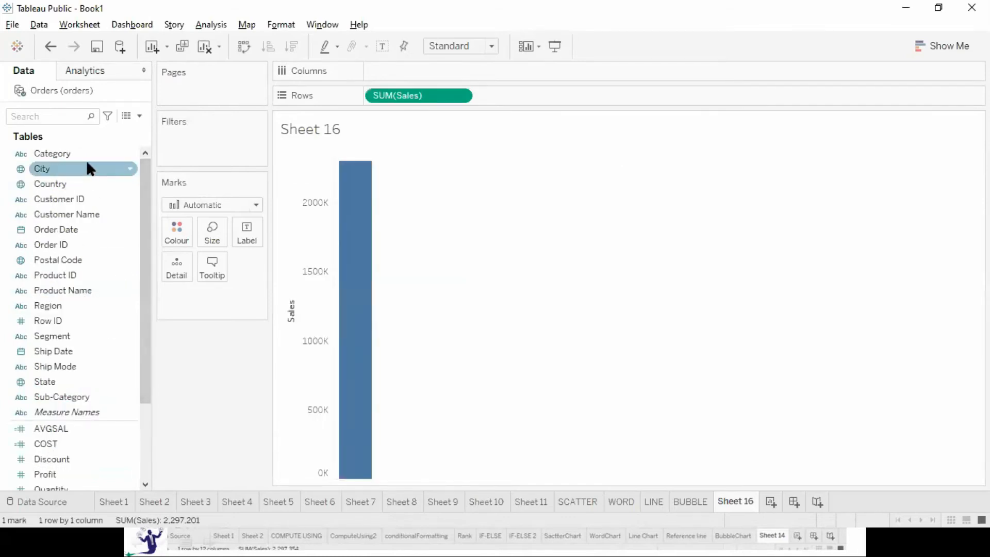
pyautogui.click(67, 335)
pyautogui.doubleClick(61, 305)
pyautogui.doubleClick(67, 153)
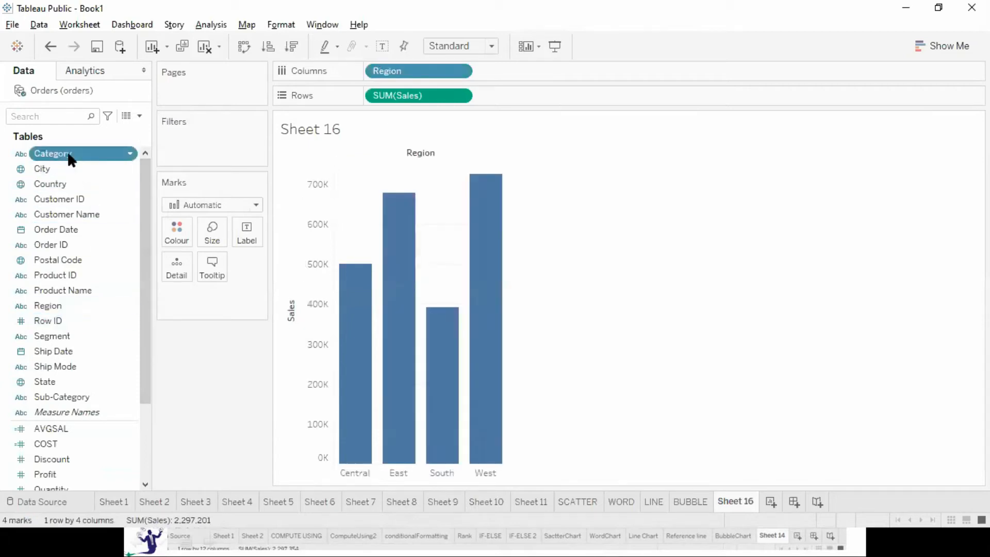
pyautogui.click(67, 185)
# Step: Fit the bar chart to Entire View and stack the bars by assigning Sub-Category to Colour
pyautogui.click(441, 46)
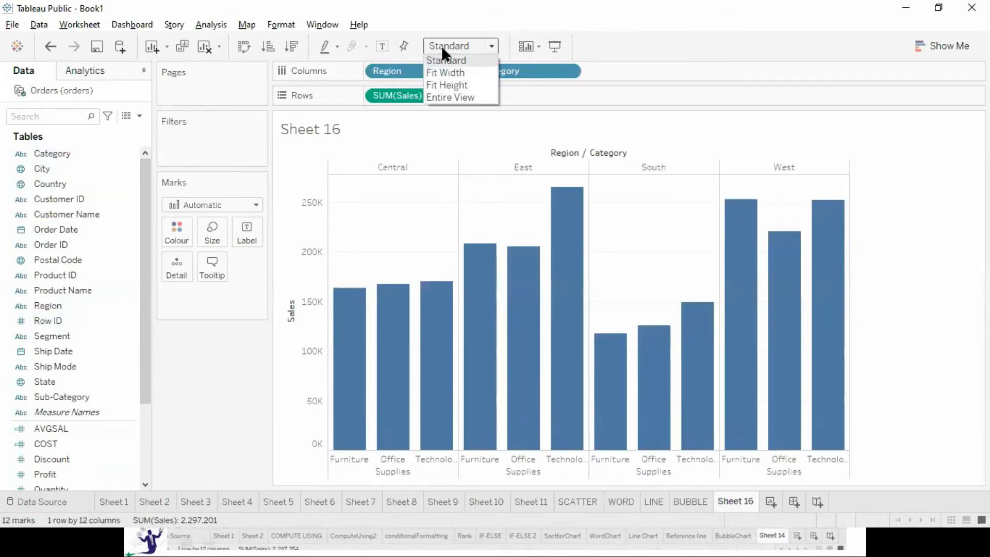
pyautogui.click(438, 95)
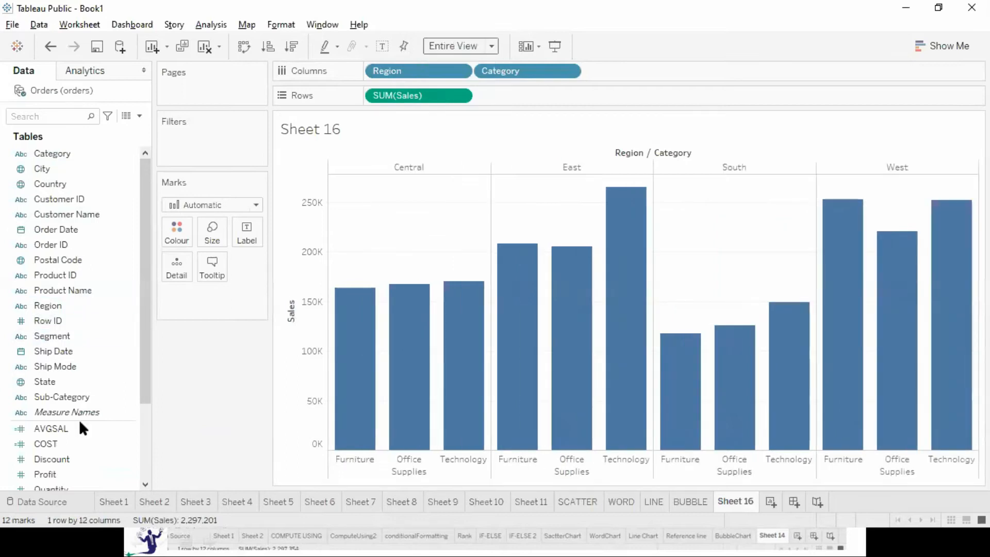
pyautogui.moveTo(54, 398); pyautogui.dragTo(174, 236)
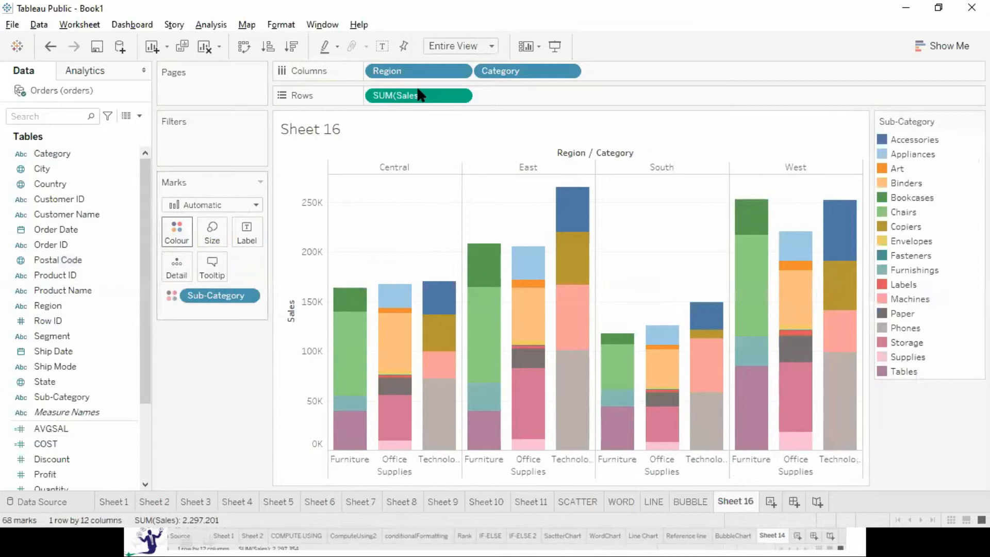
# Step: Sort the stacked bars in descending order of Sales and label their segments with Sub-Category and Sales
pyautogui.click(292, 46)
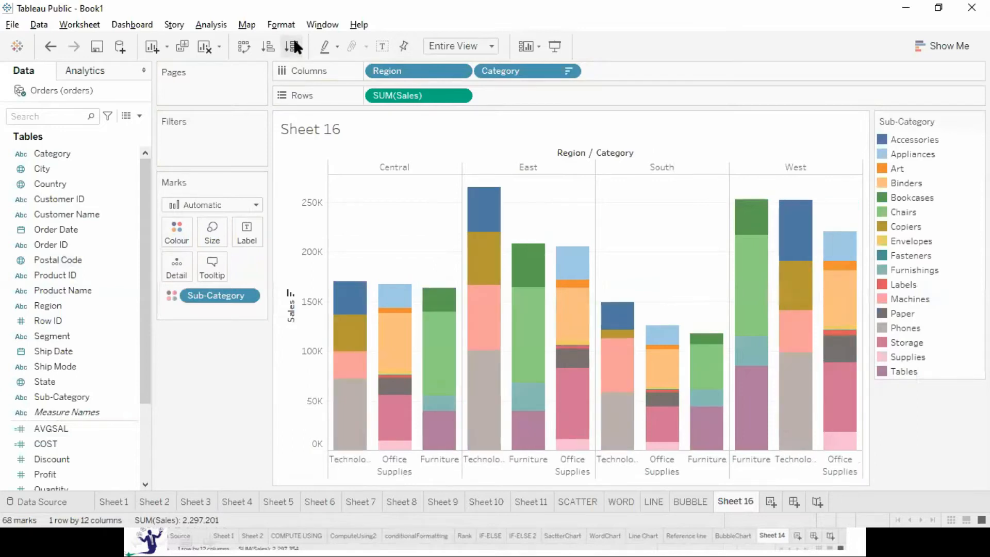
pyautogui.moveTo(77, 398); pyautogui.dragTo(241, 231)
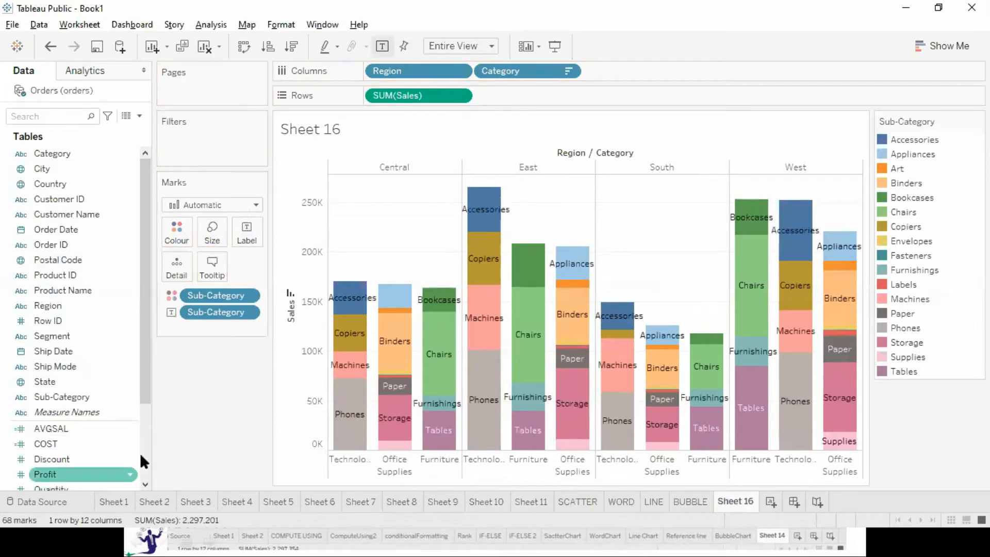
pyautogui.scroll(-3, 144, 452)
pyautogui.moveTo(51, 397); pyautogui.dragTo(240, 228)
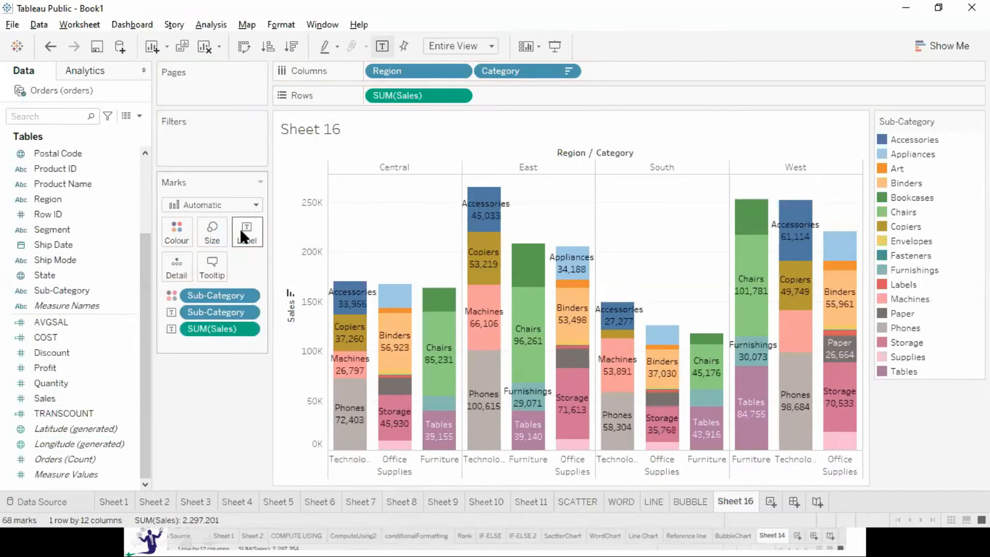
pyautogui.click(240, 228)
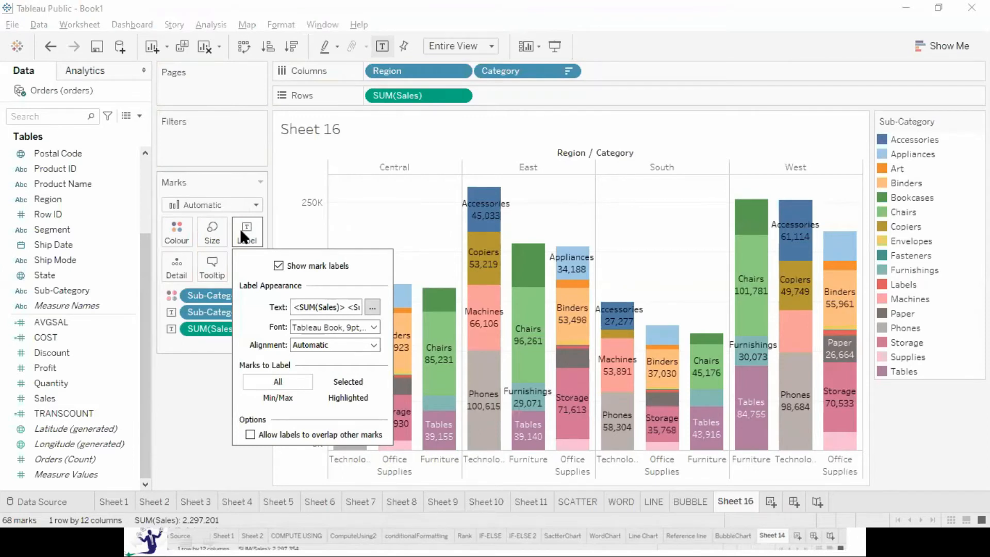
pyautogui.click(211, 404)
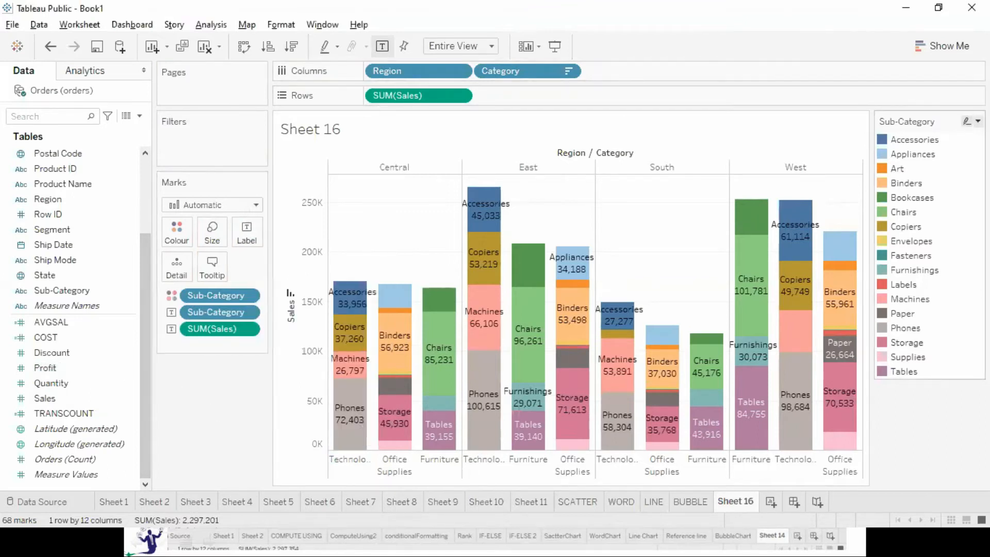
# Step: Hide the Sub-Category colour legend and inspect individual segments of the stacked bar chart in presentation mode
pyautogui.click(977, 121)
pyautogui.click(897, 246)
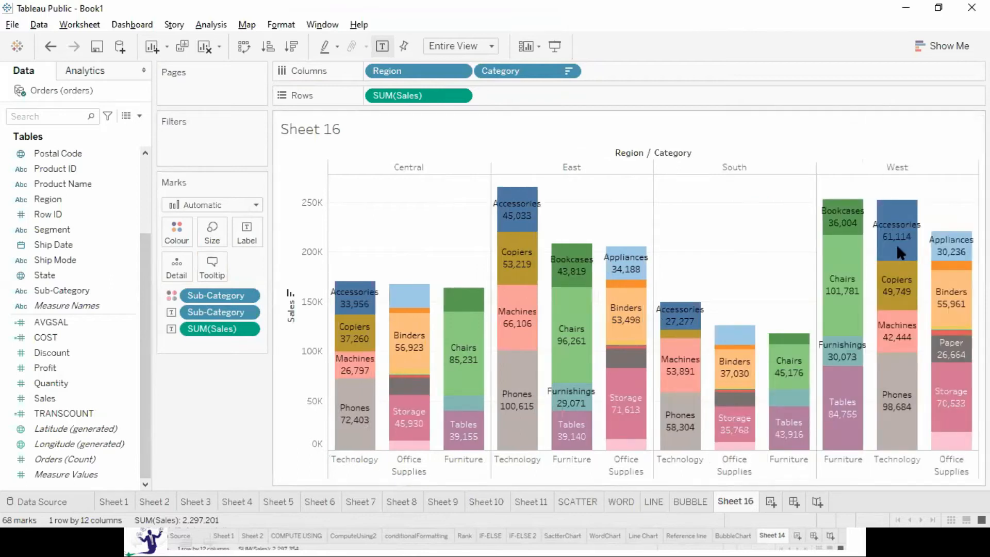
pyautogui.press('F7')
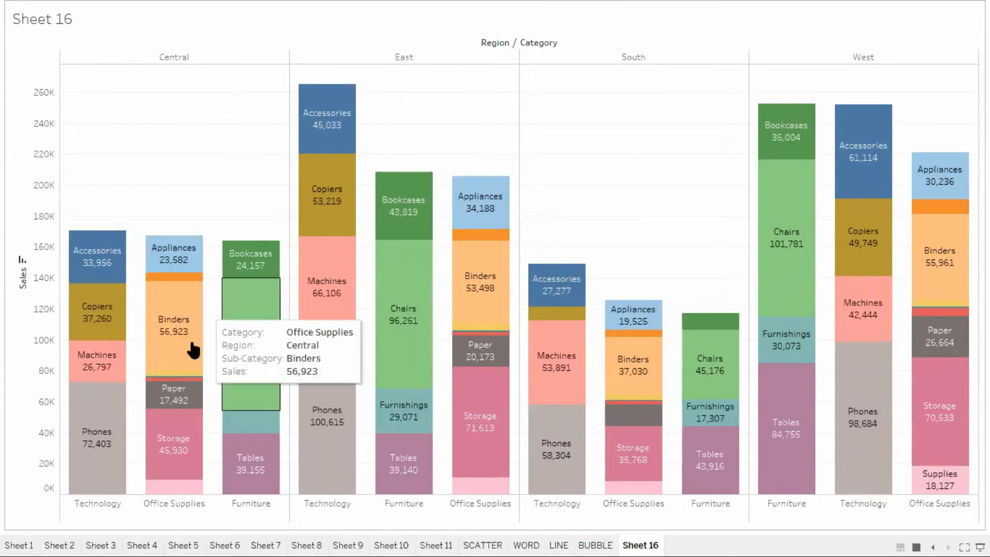
pyautogui.click(193, 399)
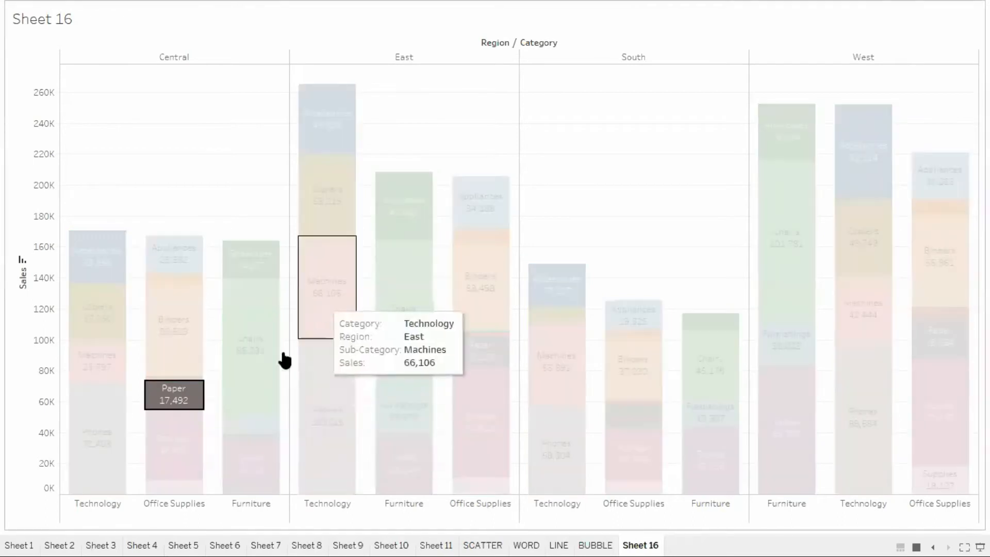
pyautogui.click(185, 153)
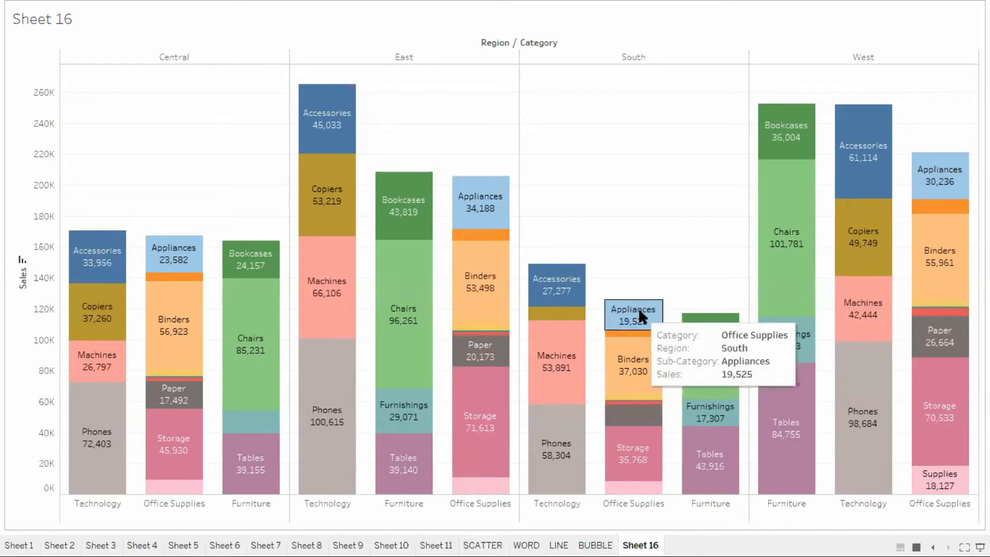
pyautogui.press('Escape')
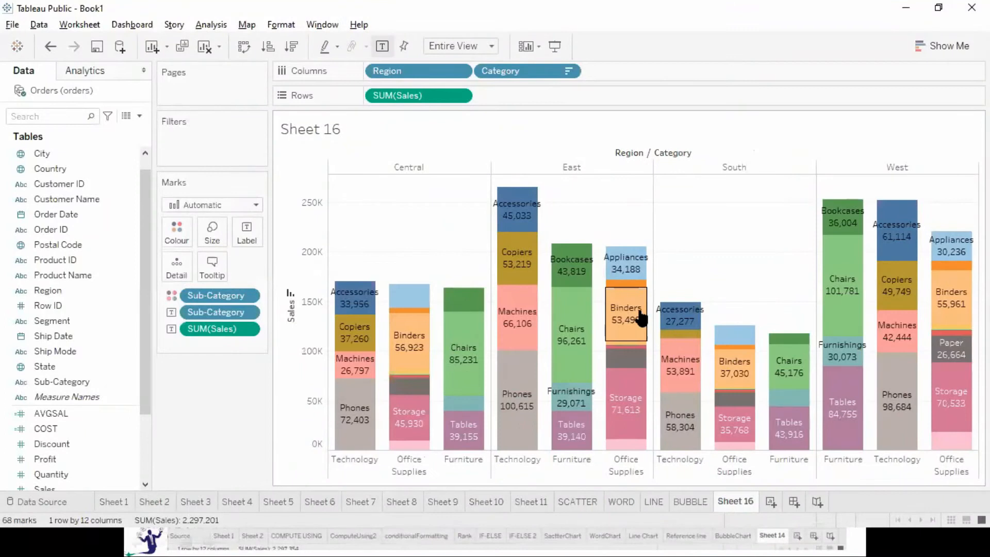
# Step: Swap the rows and columns to preview horizontal bars in presentation mode, and restore the vertical layout
pyautogui.hotkey('ctrl', 'w')
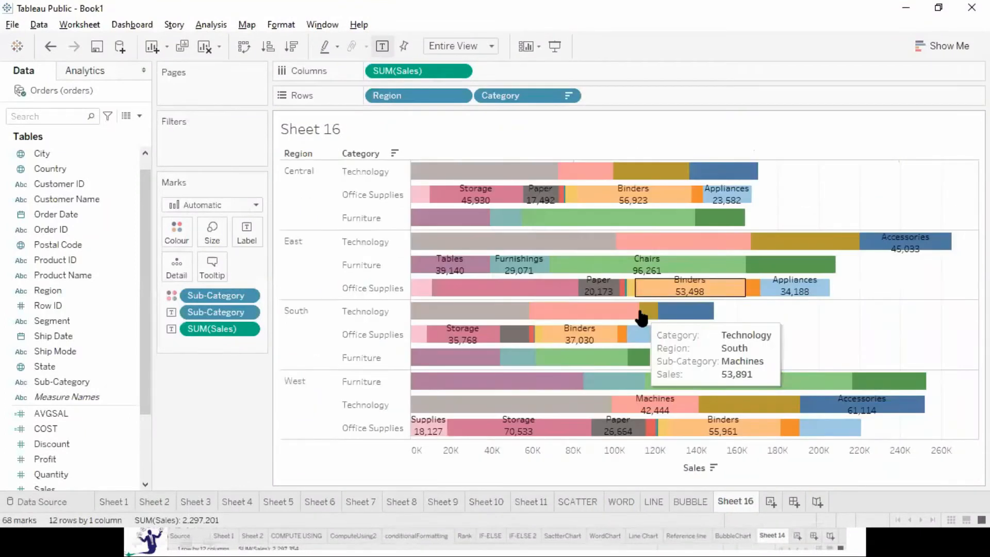
pyautogui.press('F7')
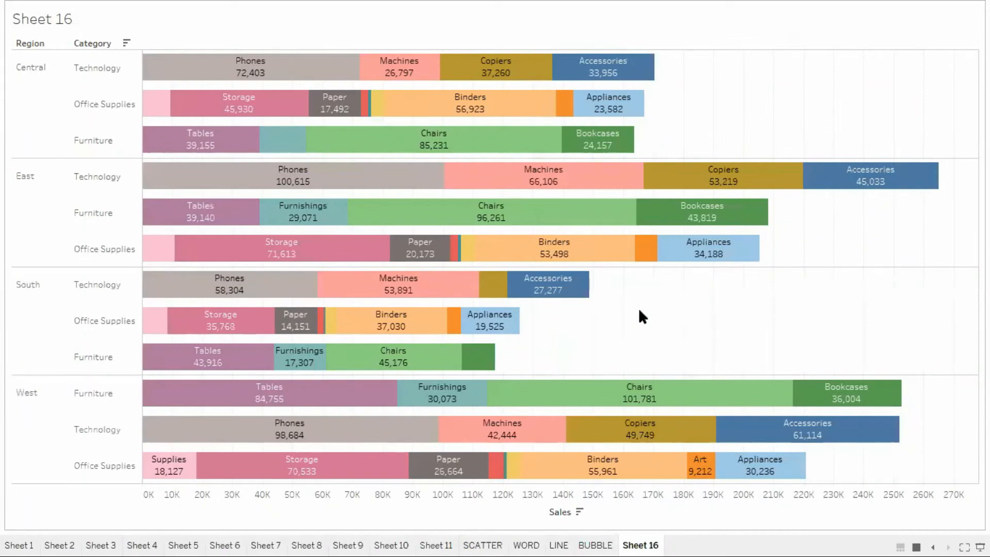
pyautogui.hotkey('ctrl', 'w')
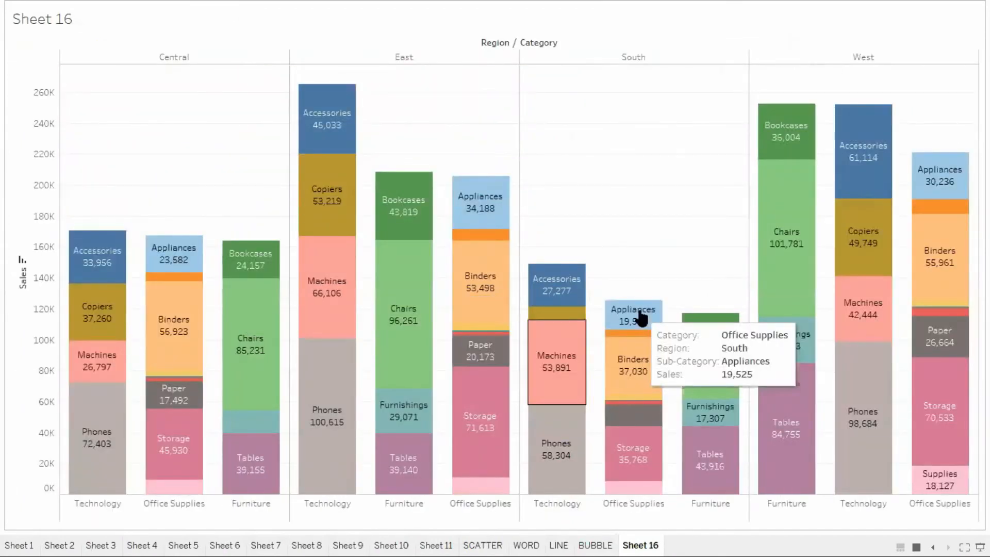
pyautogui.press('F7')
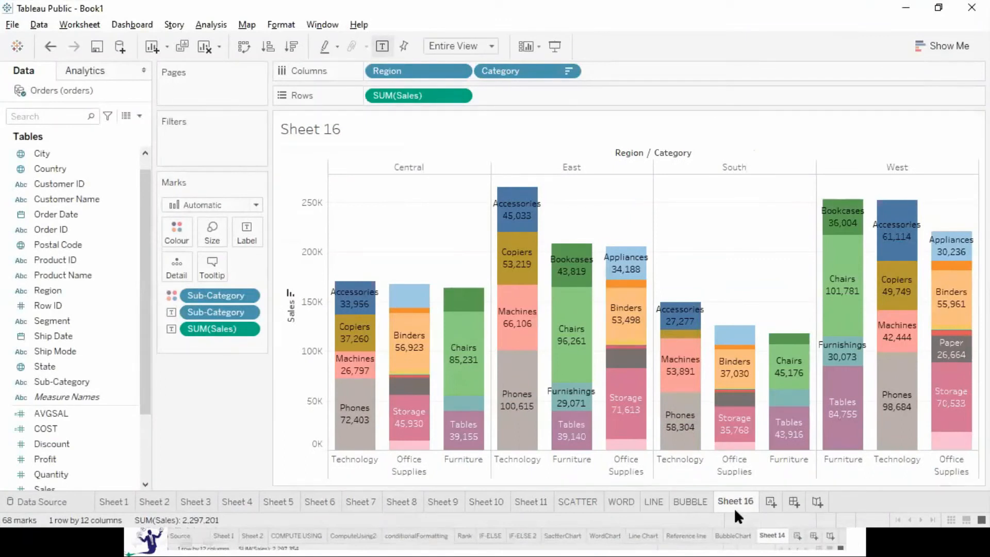
# Step: Rename the stacked bar chart's sheet as BAR
pyautogui.press('BackSpace')
pyautogui.press('Return')
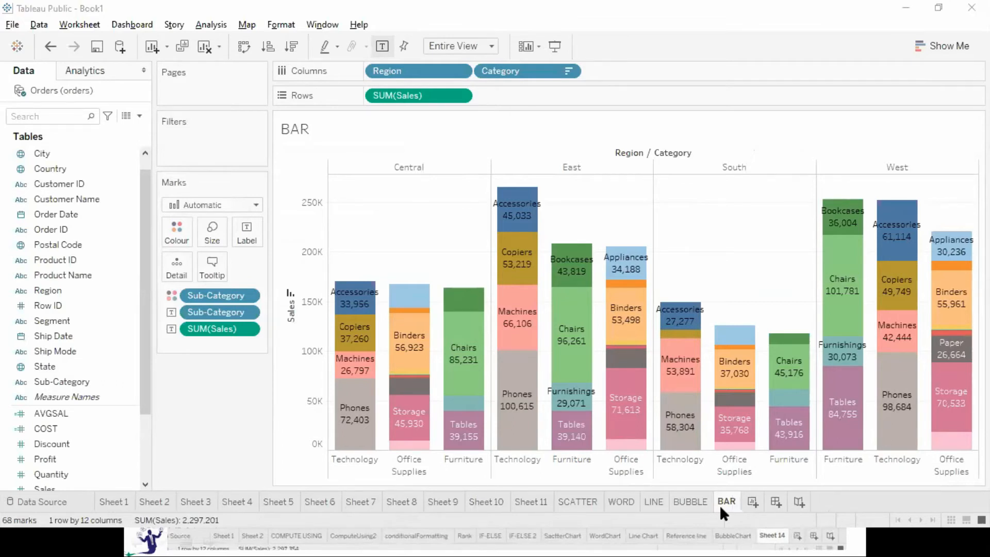
# Step: Advance the slide presentation to the Tree Maps slide, and add a new worksheet back in Tableau Public
pyautogui.hotkey('alt', 'Tab')
pyautogui.press('Right')
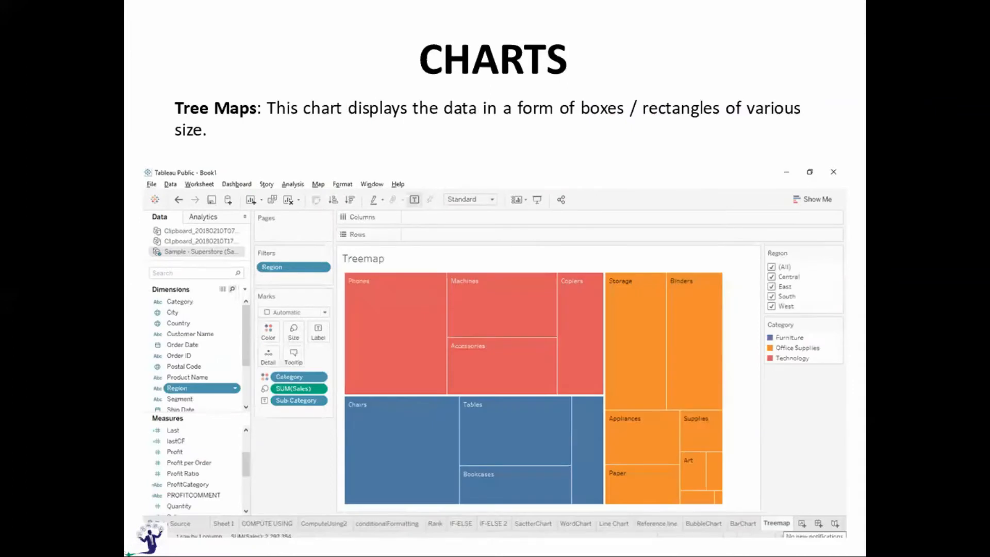
pyautogui.hotkey('alt', 'Tab')
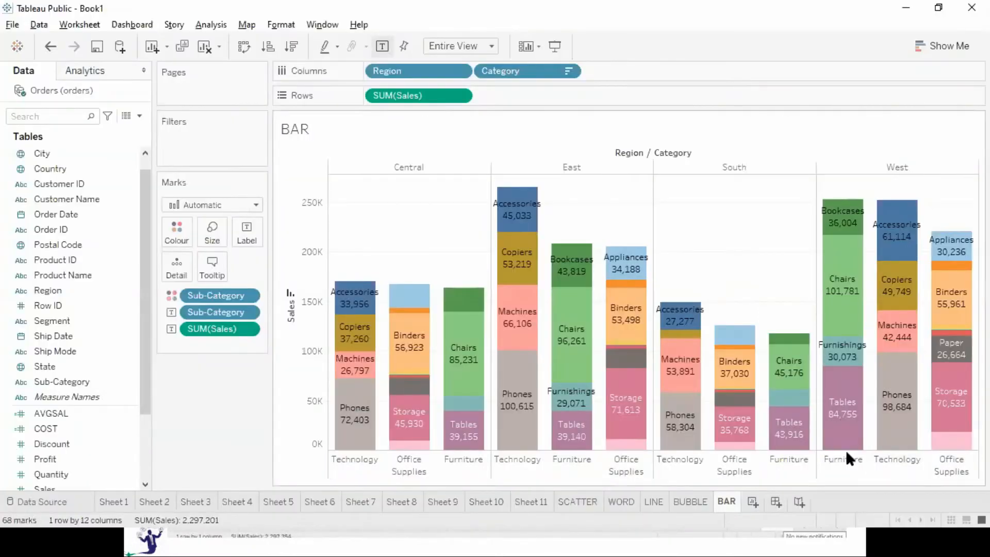
pyautogui.click(754, 503)
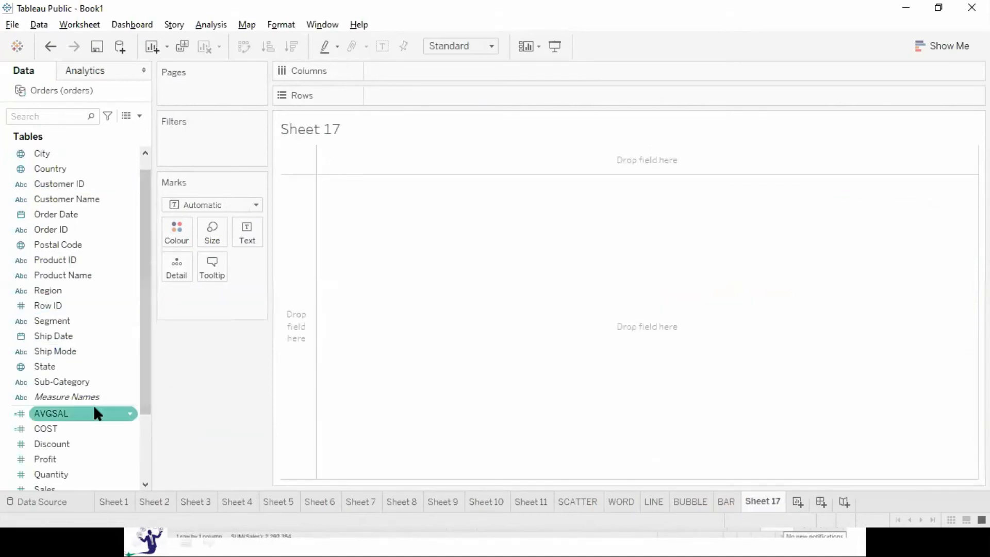
# Step: Build a treemap from Sales and Region on the new sheet by assigning Region to Colour and Sales to Size
pyautogui.doubleClick(64, 484)
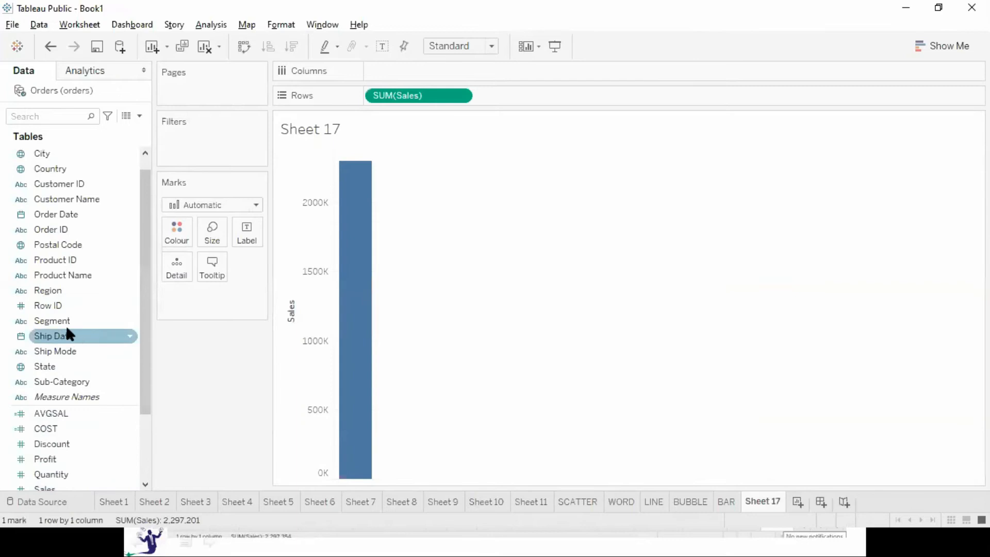
pyautogui.doubleClick(58, 289)
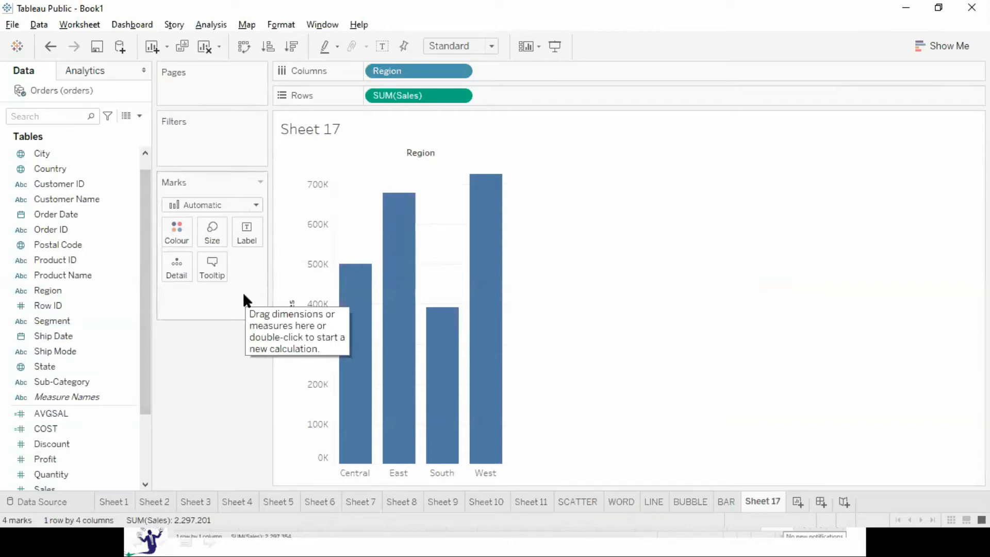
pyautogui.moveTo(422, 70); pyautogui.dragTo(187, 222)
pyautogui.moveTo(324, 154); pyautogui.dragTo(221, 232)
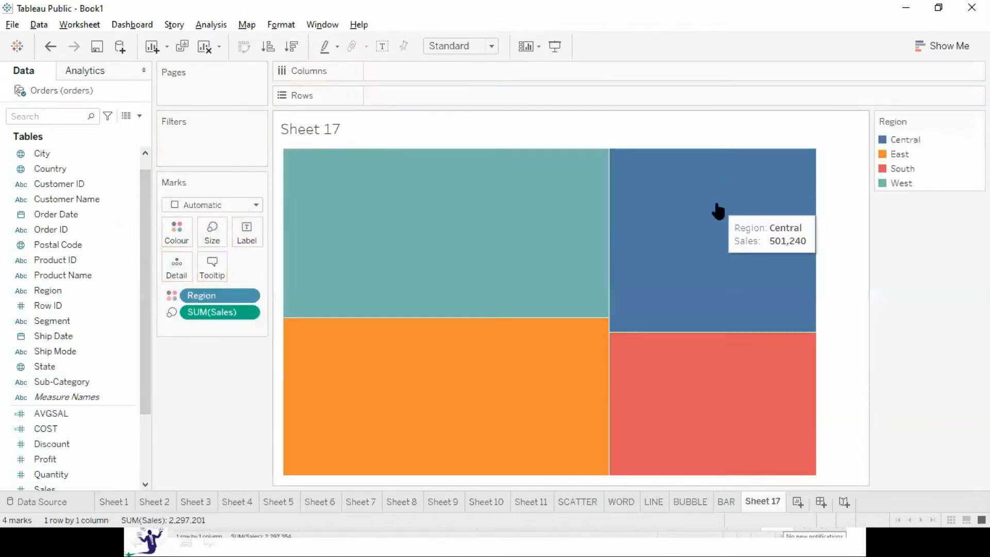
# Step: Fit the treemap to Entire View and label its boxes with Region and Sales
pyautogui.click(468, 46)
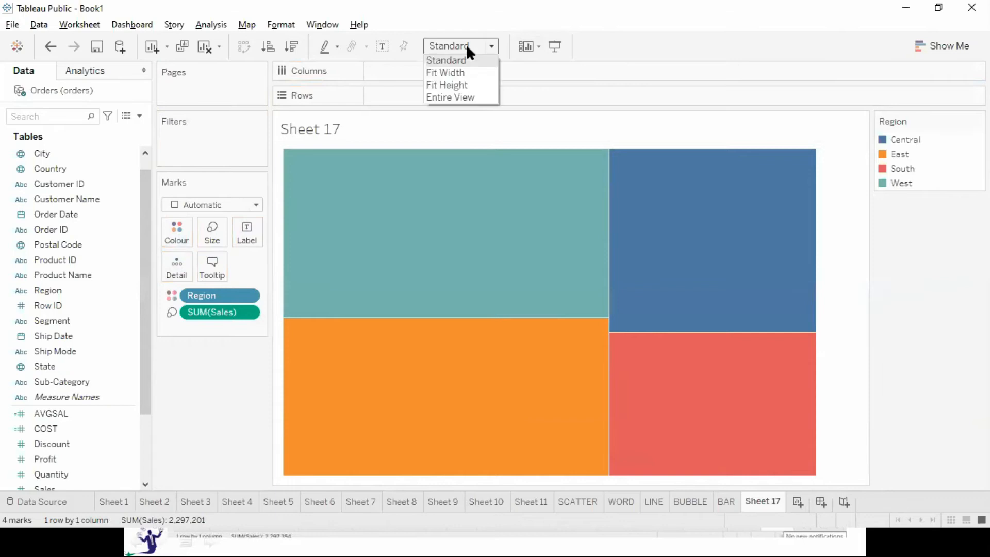
pyautogui.click(456, 96)
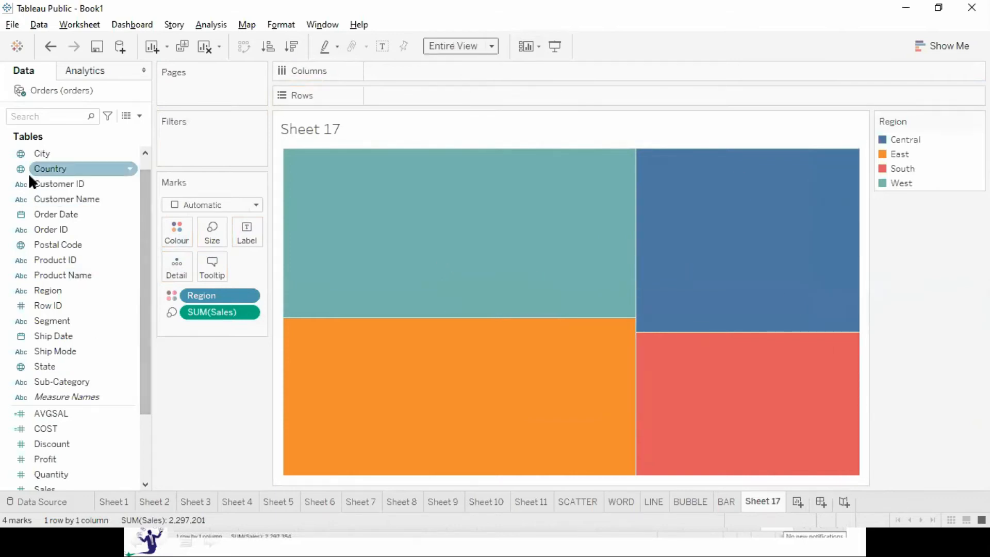
pyautogui.moveTo(49, 290); pyautogui.dragTo(242, 229)
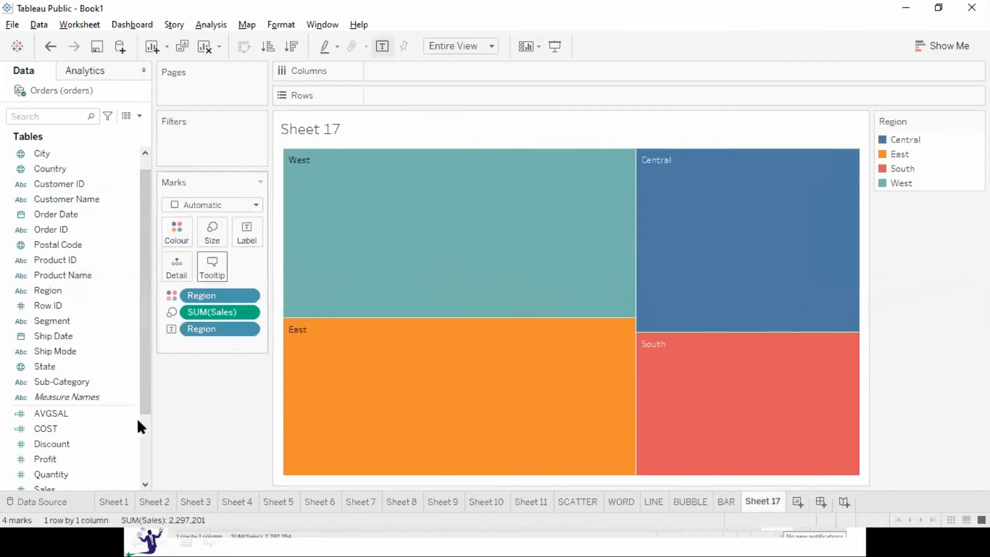
pyautogui.moveTo(52, 489); pyautogui.dragTo(247, 230)
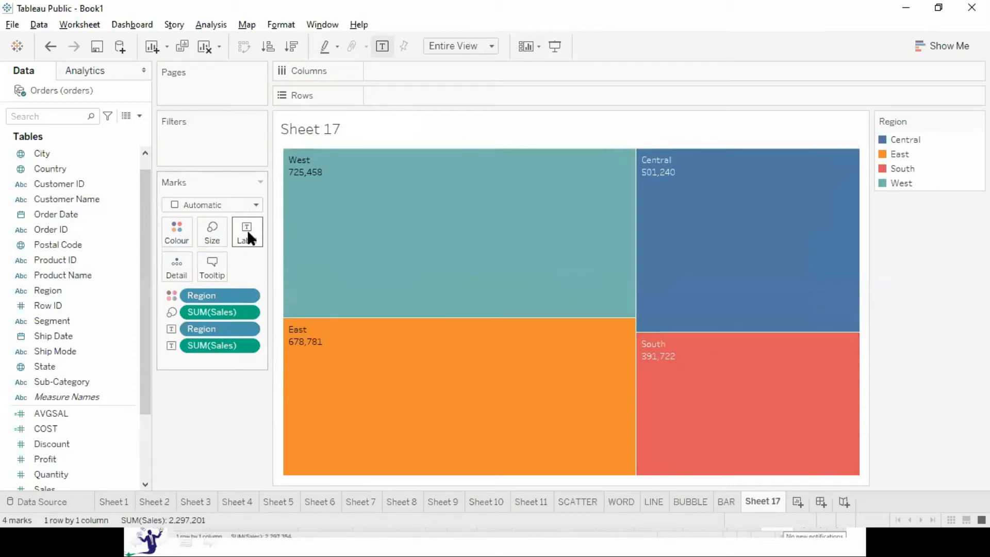
# Step: Subdivide the treemap by adding Segment to its labels, inspect the boxes, and clear the sheet
pyautogui.moveTo(358, 164)
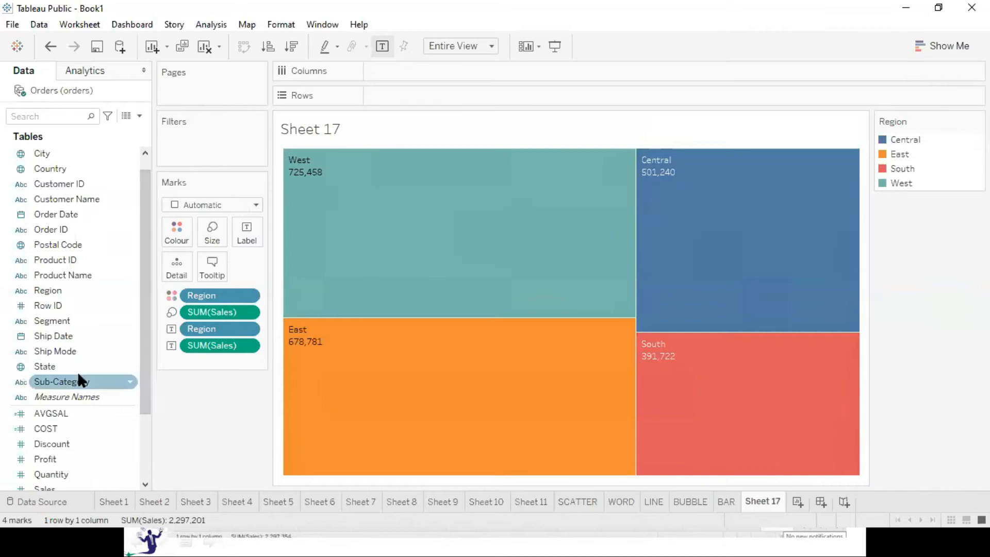
pyautogui.moveTo(58, 322); pyautogui.dragTo(254, 239)
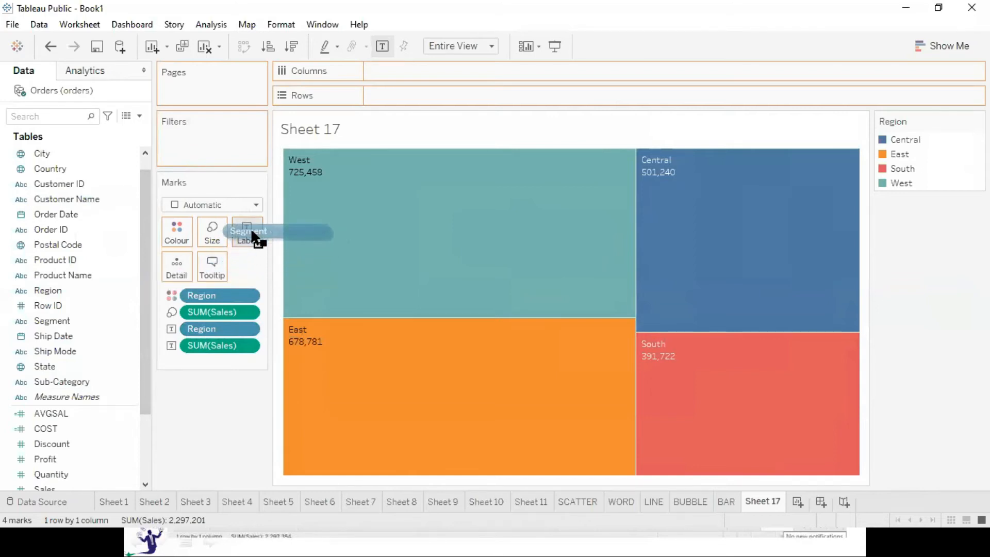
pyautogui.moveTo(254, 238); pyautogui.dragTo(252, 232)
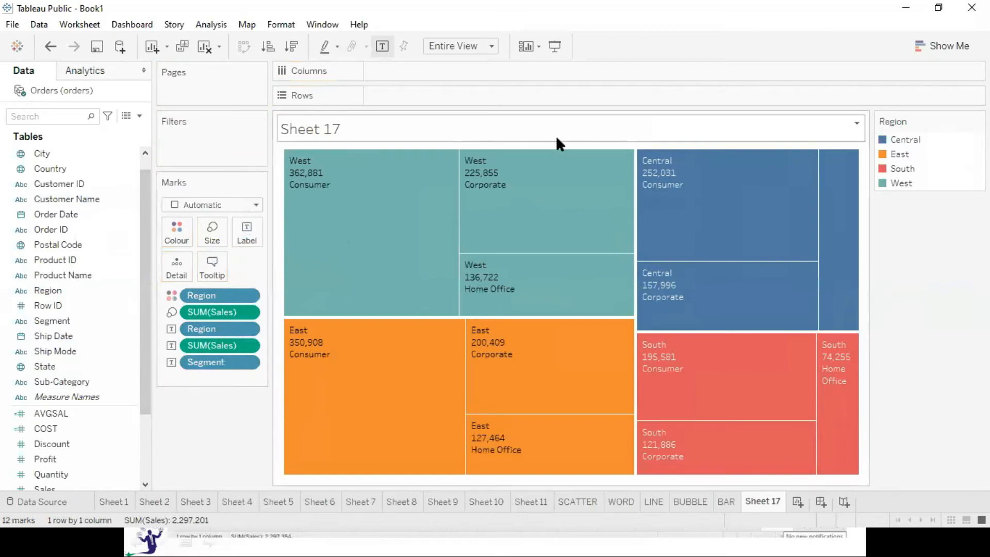
pyautogui.moveTo(344, 196)
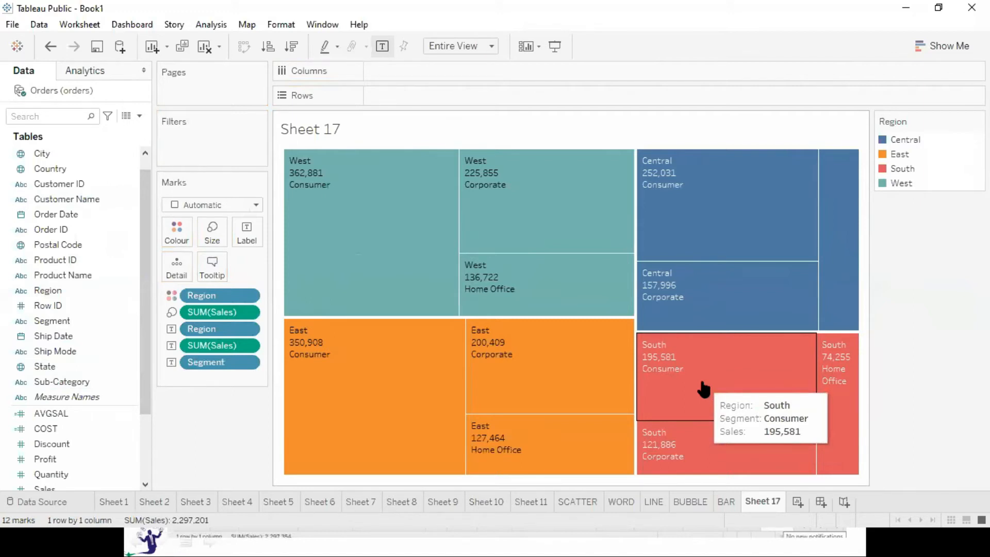
pyautogui.click(204, 48)
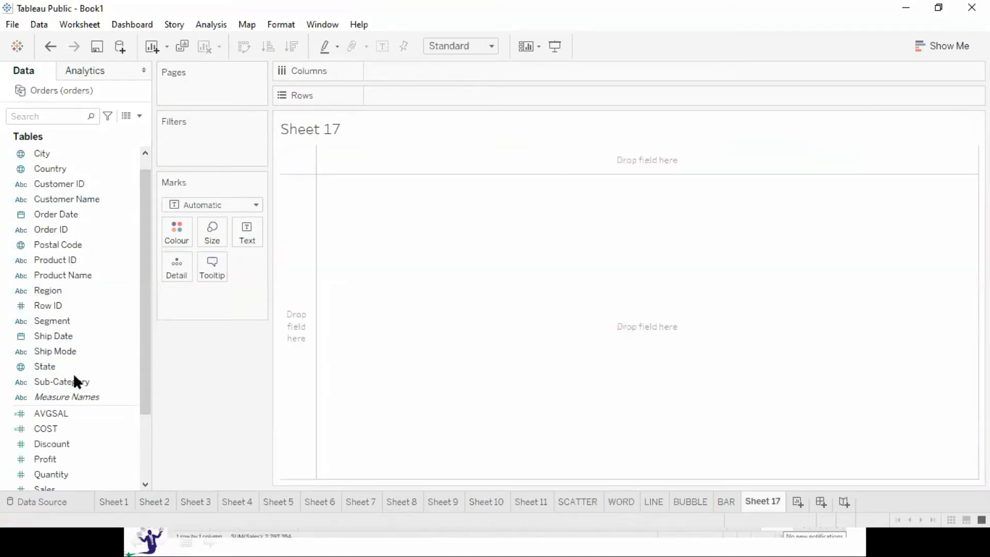
pyautogui.click(54, 483)
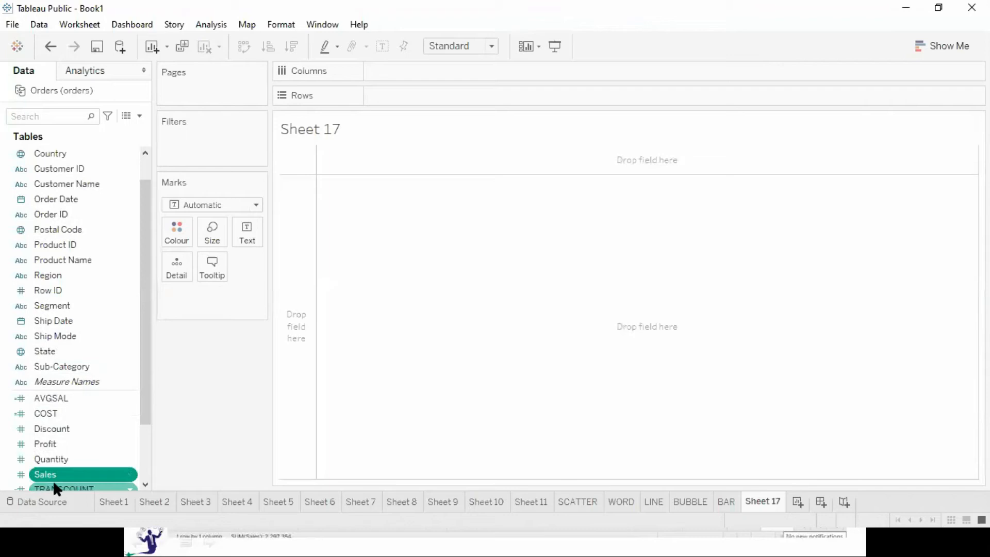
pyautogui.doubleClick(54, 484)
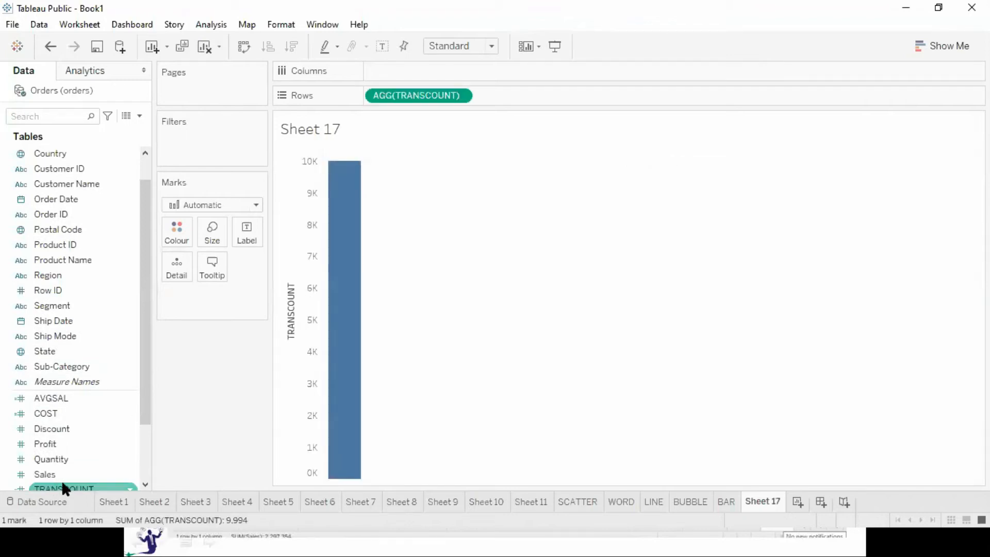
pyautogui.click(206, 45)
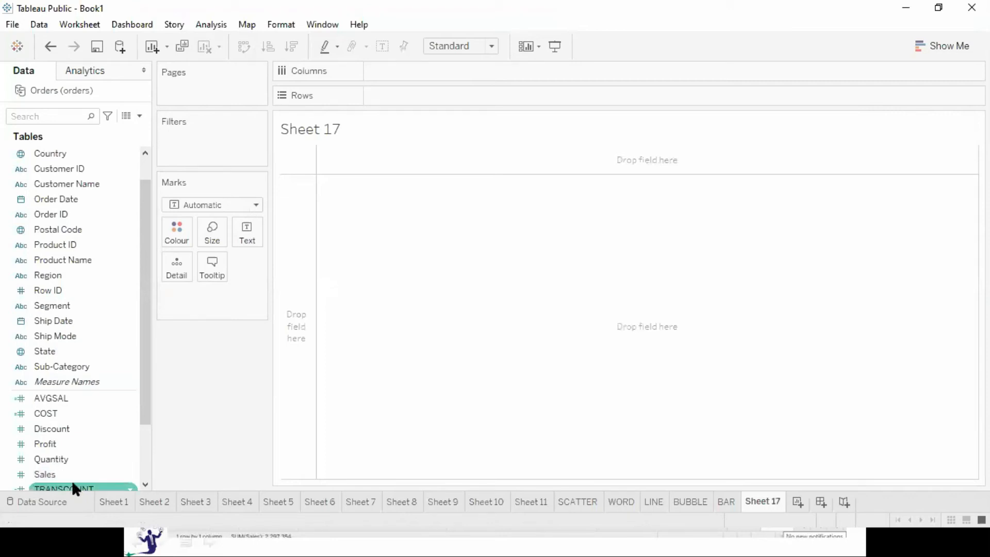
# Step: Build a treemap from Sales and Region using the Square mark type, with Region on Colour and Sales on Size
pyautogui.doubleClick(58, 474)
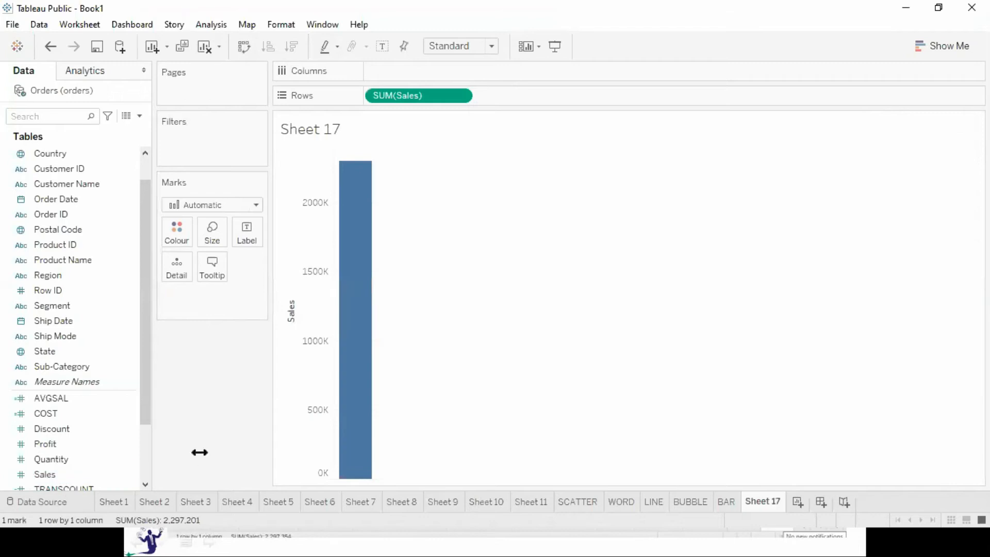
pyautogui.doubleClick(64, 273)
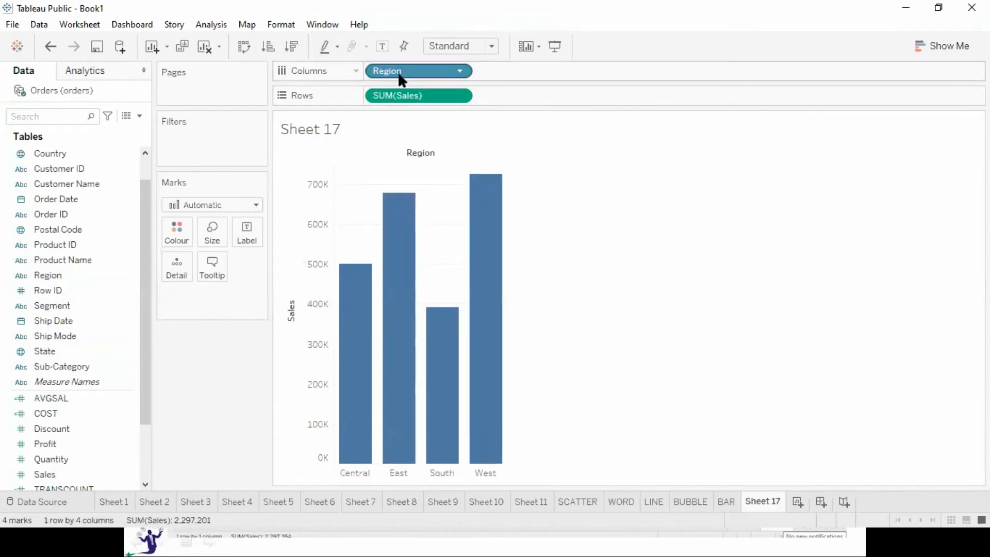
pyautogui.click(210, 205)
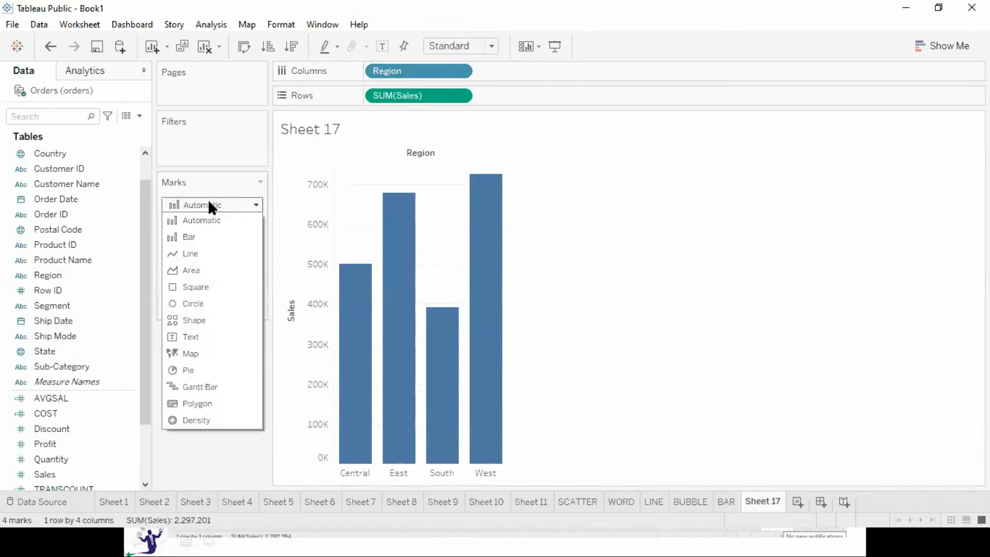
pyautogui.click(190, 286)
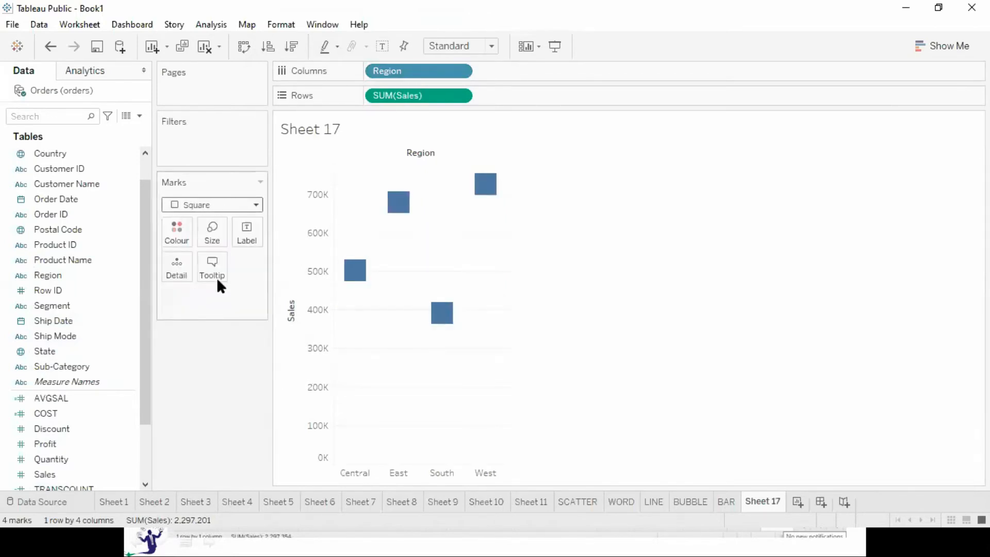
pyautogui.moveTo(454, 72); pyautogui.dragTo(190, 233)
pyautogui.moveTo(448, 103); pyautogui.dragTo(227, 234)
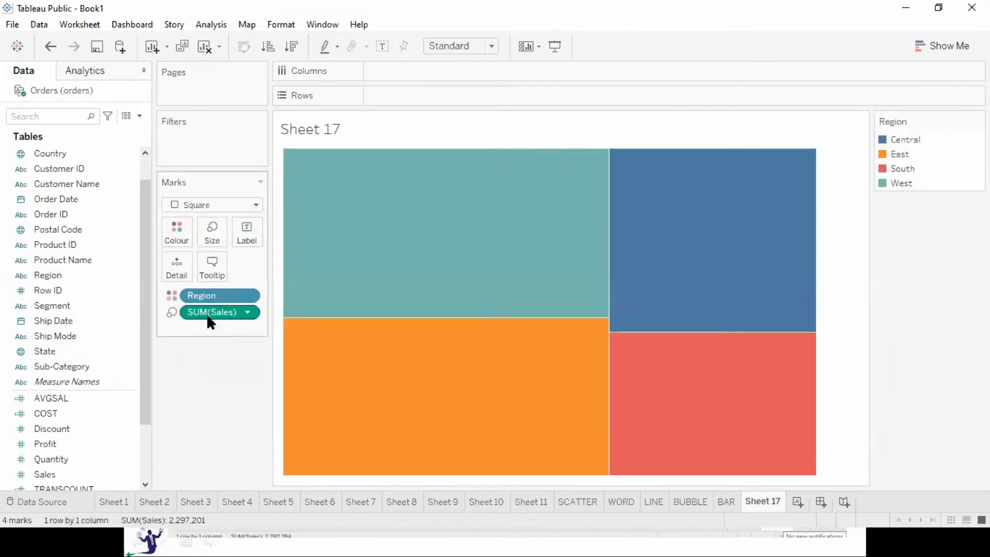
# Step: Take Region off the treemap's marks, fit the sheet to Entire View, and assign Region to Colour again
pyautogui.moveTo(203, 295); pyautogui.dragTo(206, 355)
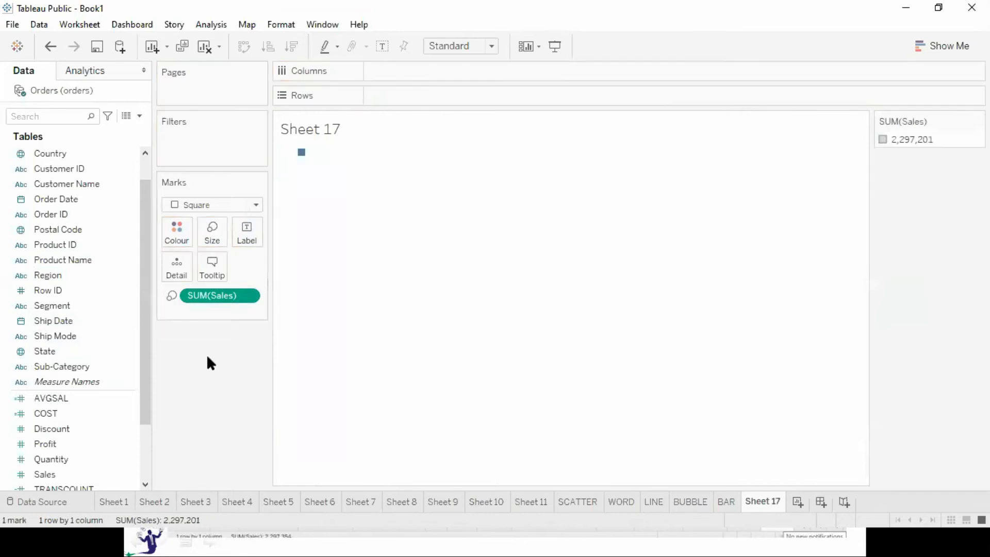
pyautogui.click(462, 45)
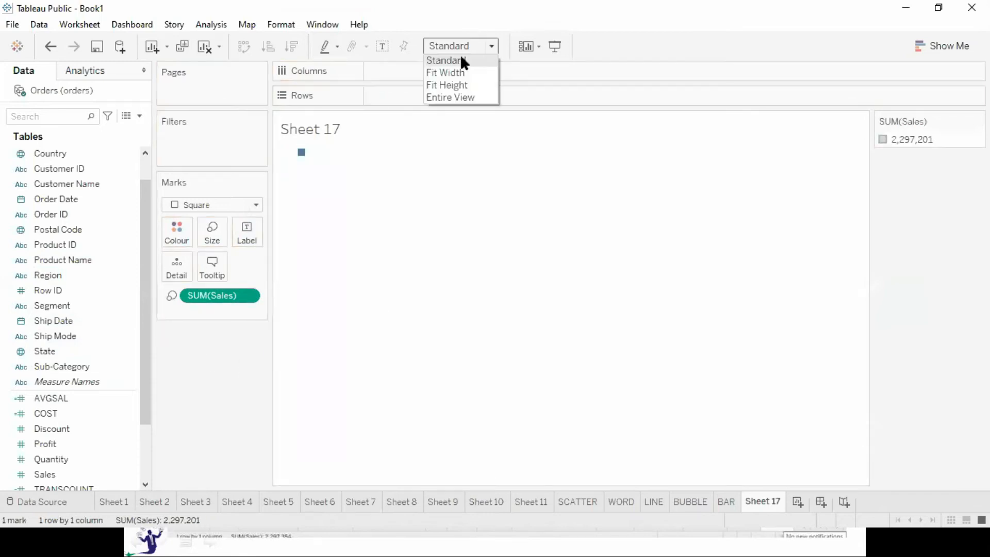
pyautogui.click(447, 97)
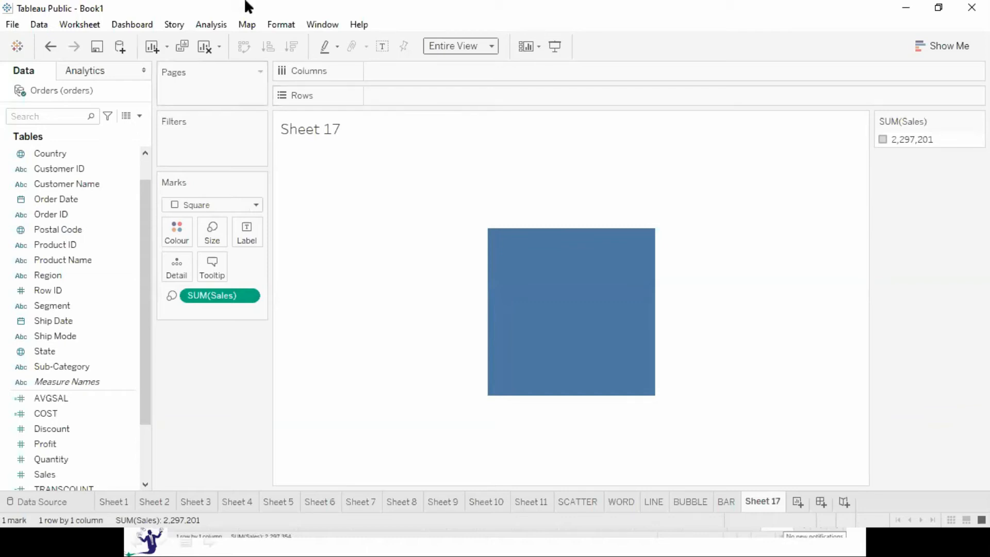
pyautogui.moveTo(56, 274); pyautogui.dragTo(178, 228)
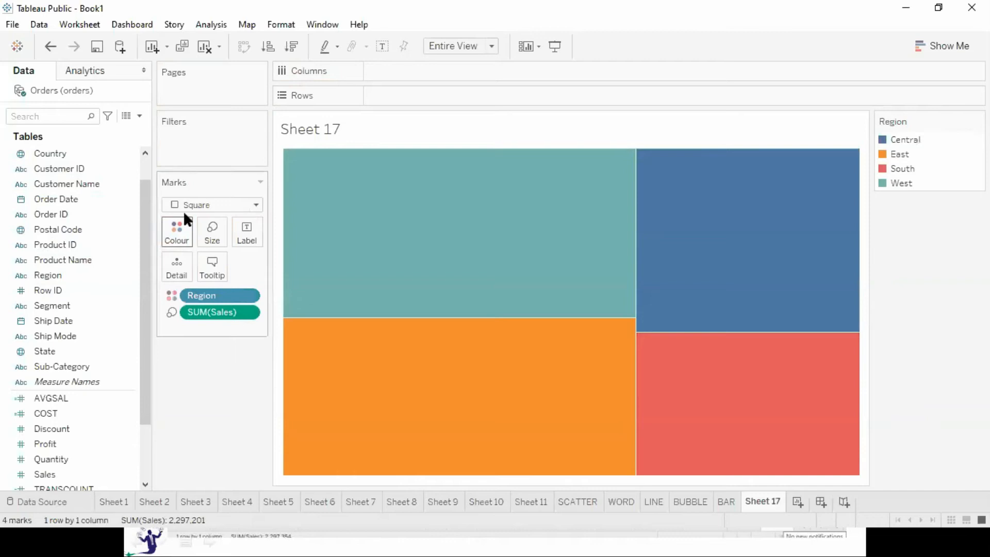
# Step: Label the treemap boxes with Region and Sales, and subdivide them by adding Category and Segment to the labels
pyautogui.moveTo(48, 274); pyautogui.dragTo(237, 237)
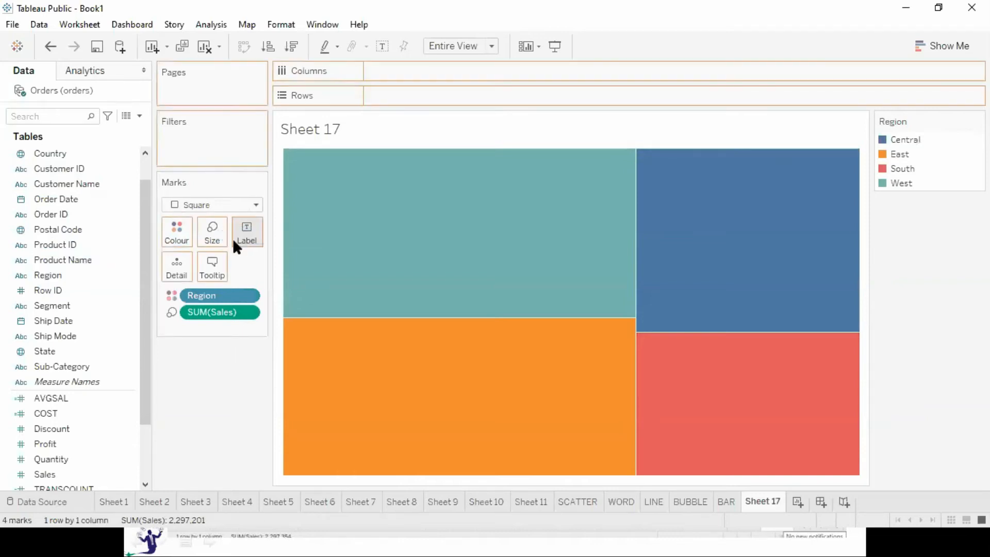
pyautogui.moveTo(51, 475); pyautogui.dragTo(249, 241)
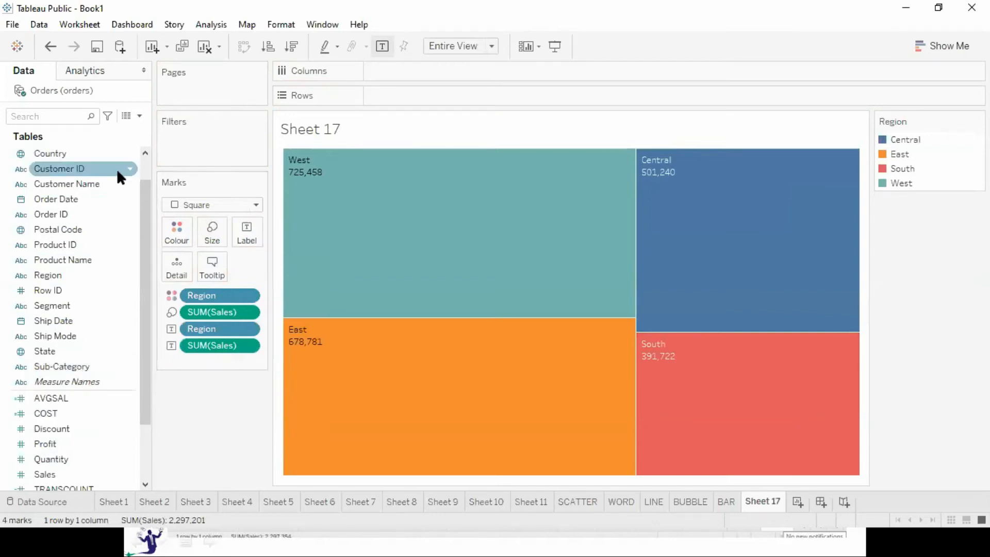
pyautogui.click(144, 165)
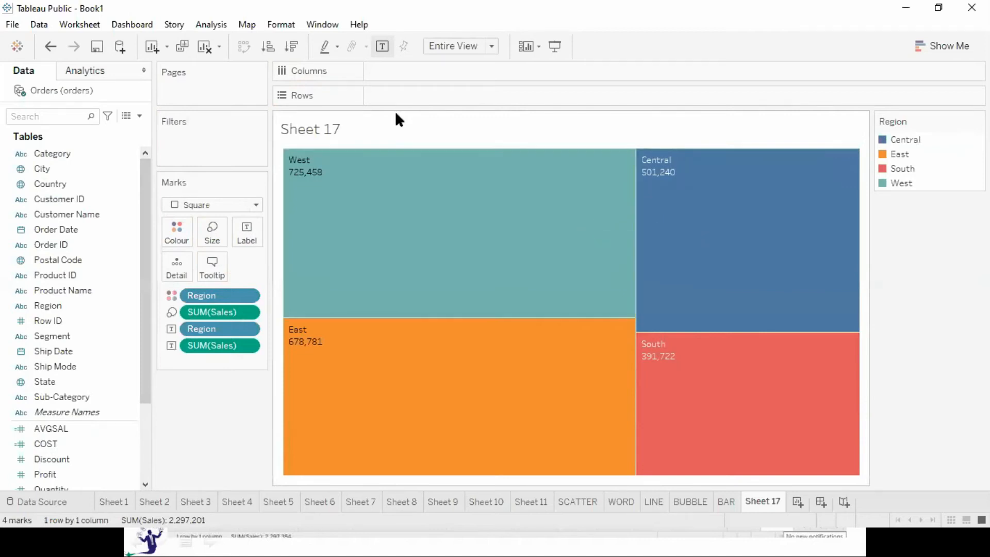
pyautogui.click(54, 154)
pyautogui.moveTo(53, 156); pyautogui.dragTo(253, 228)
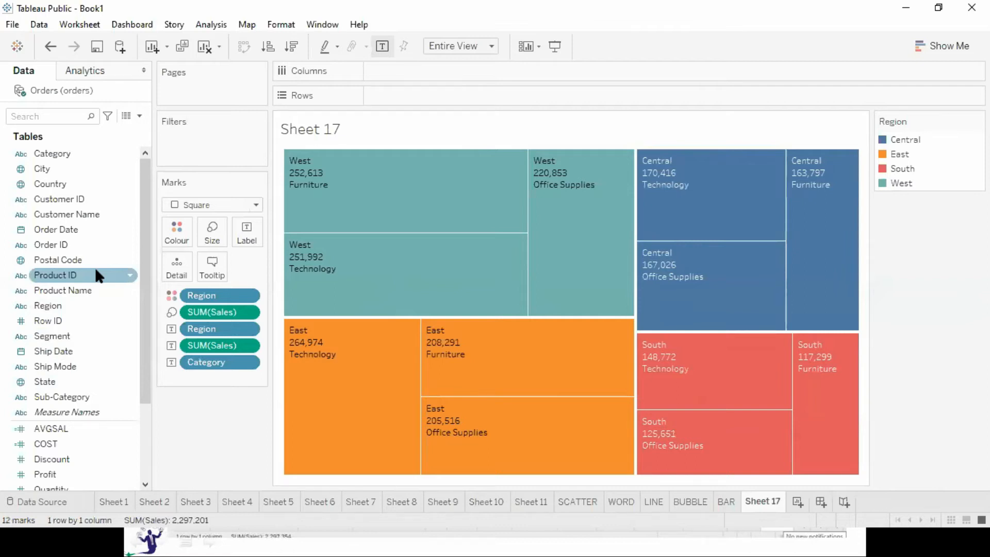
pyautogui.moveTo(88, 336); pyautogui.dragTo(261, 237)
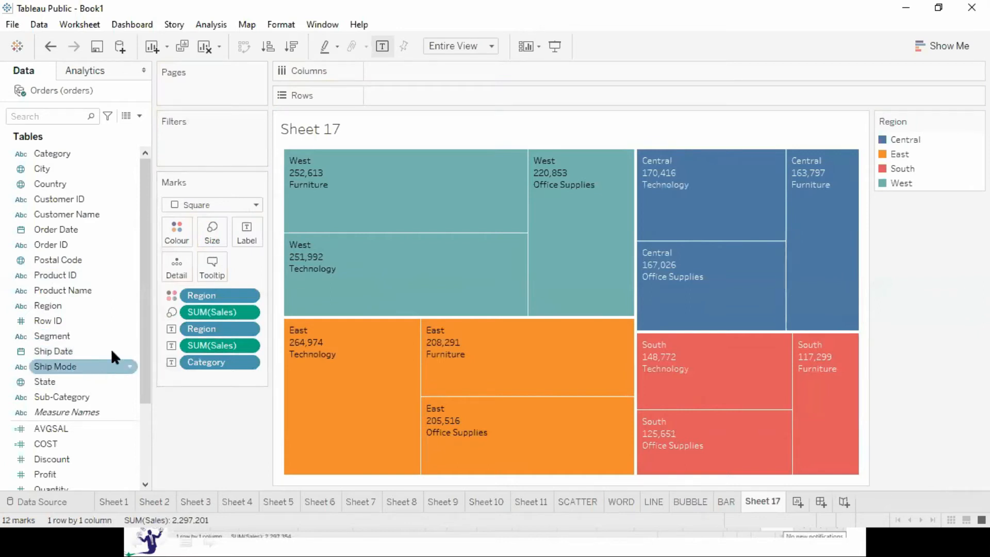
pyautogui.moveTo(82, 335); pyautogui.dragTo(253, 237)
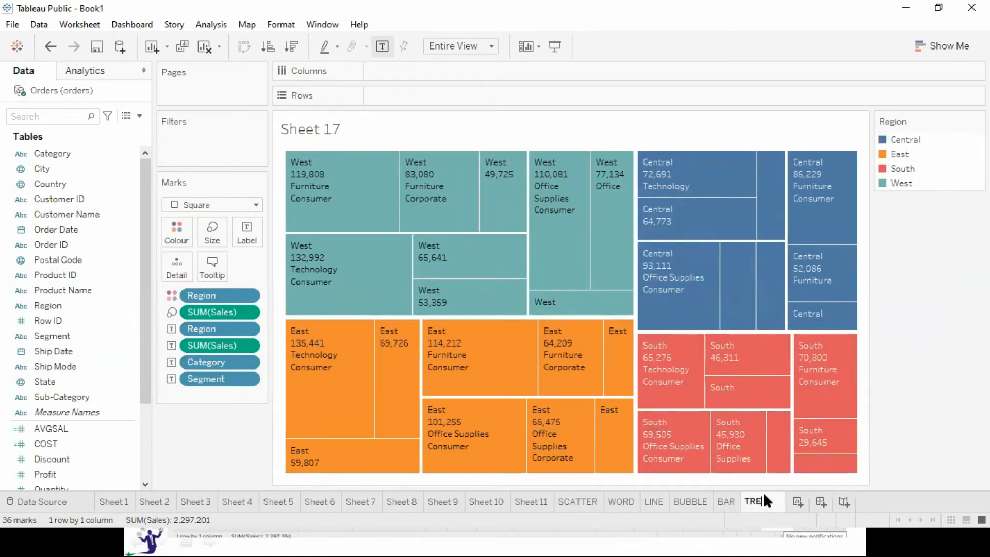
# Step: Rename the treemap sheet as TREE and switch to the slide presentation, advancing to the Funnel Chart slide
pyautogui.press('Return')
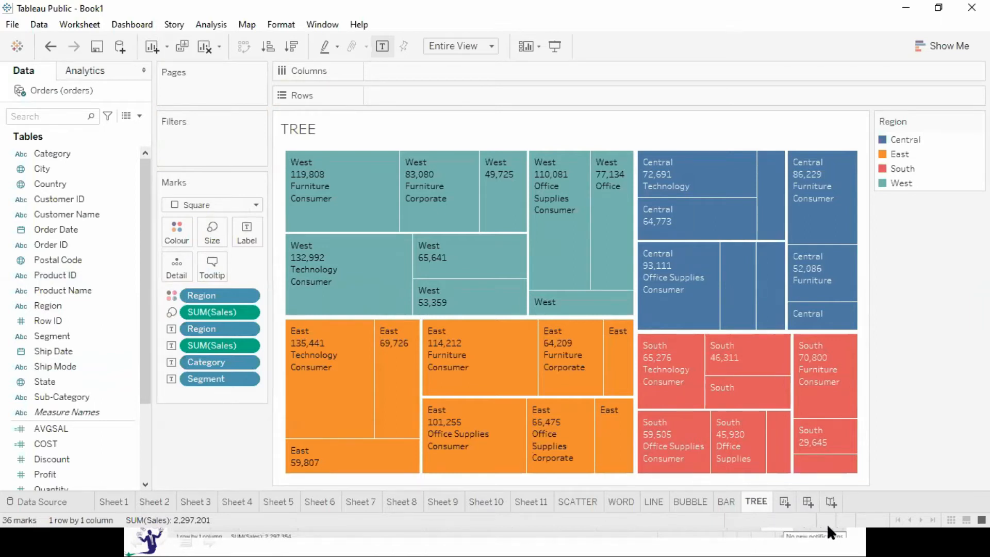
pyautogui.hotkey('alt', 'Tab')
pyautogui.press('Right')
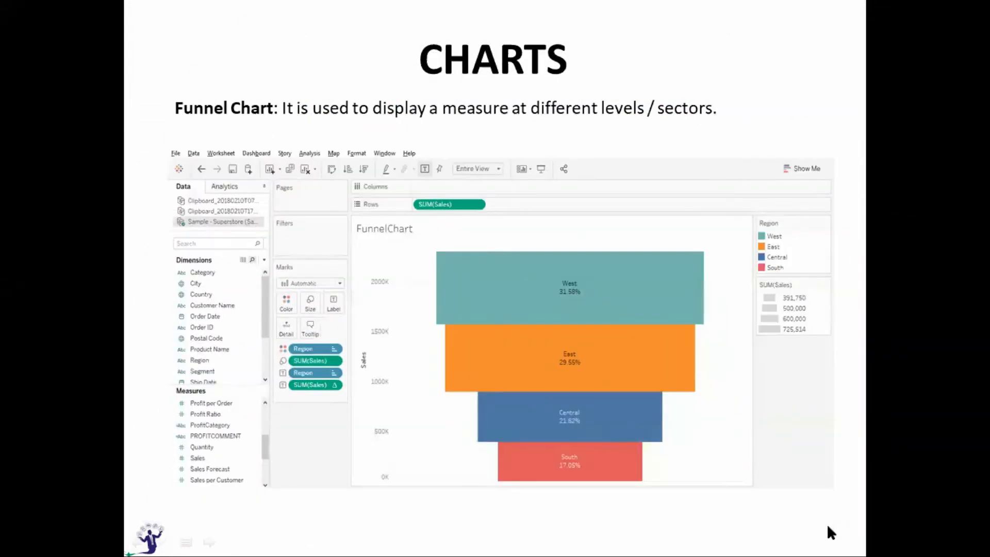
# Step: Switch to Tableau Public and add a new worksheet named FUNNEL
pyautogui.hotkey('alt', 'Tab')
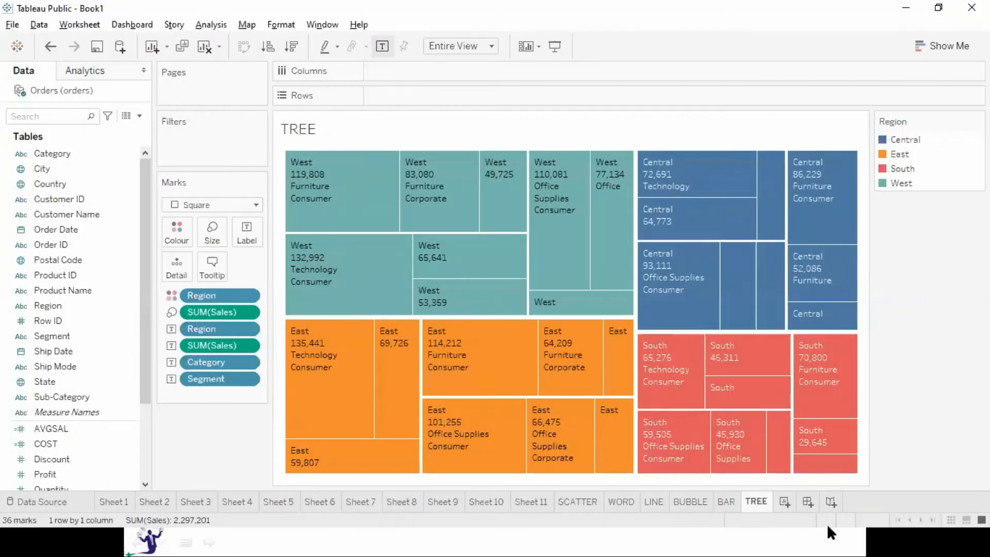
pyautogui.click(782, 501)
pyautogui.doubleClick(782, 501)
pyautogui.write('FUNNEL')
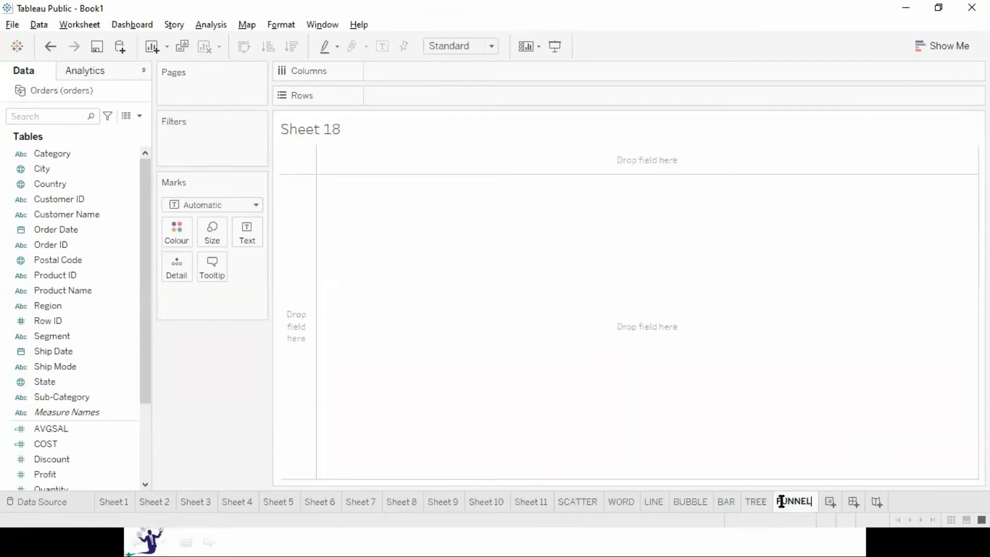
pyautogui.press('Return')
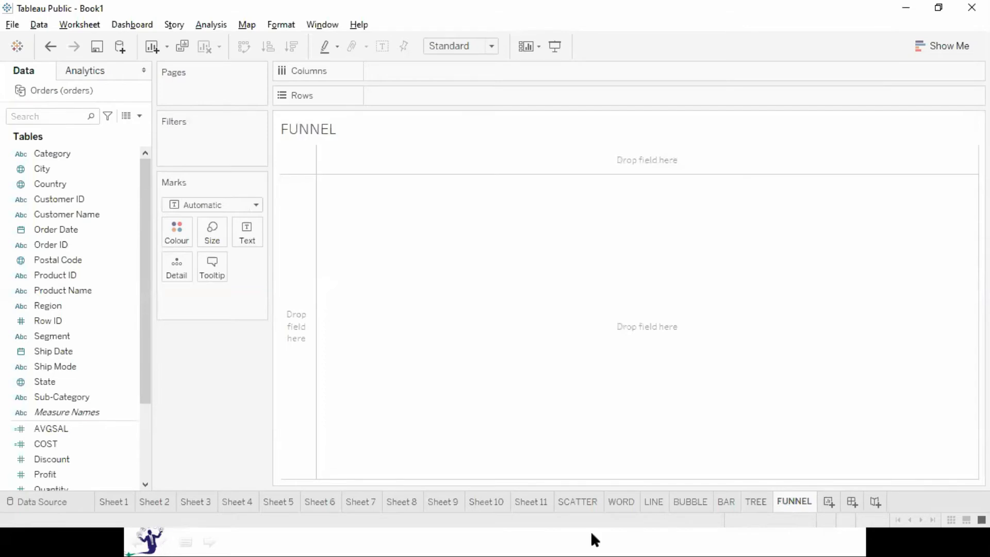
# Step: Plot the sum of Sales by Region as a bar chart, keeping the Standard fit
pyautogui.moveTo(143, 392); pyautogui.dragTo(146, 422)
pyautogui.doubleClick(46, 474)
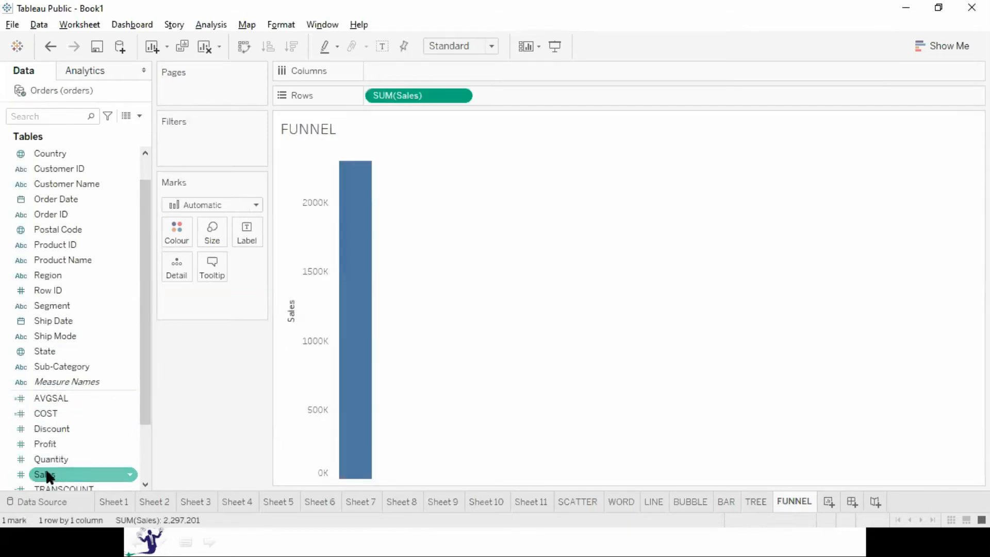
pyautogui.doubleClick(69, 277)
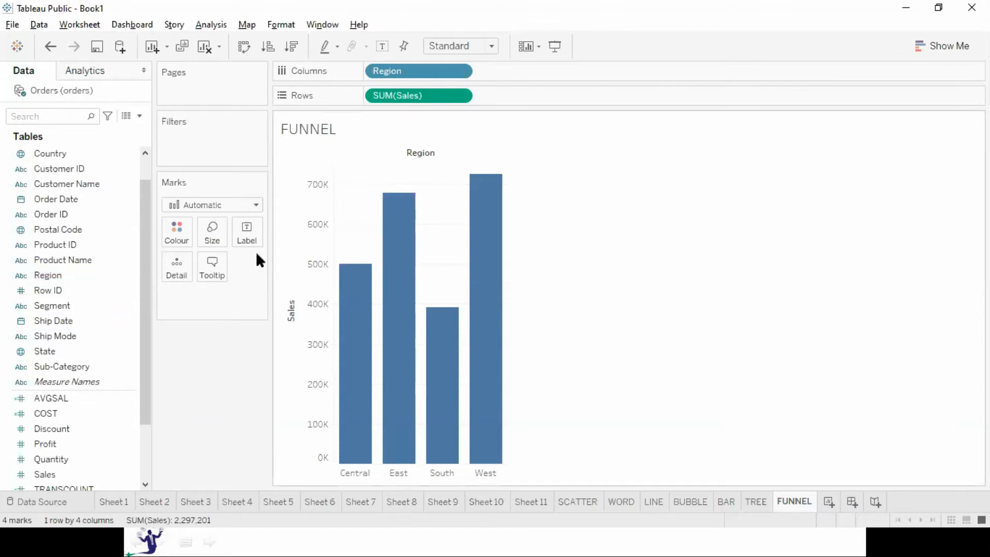
pyautogui.click(444, 39)
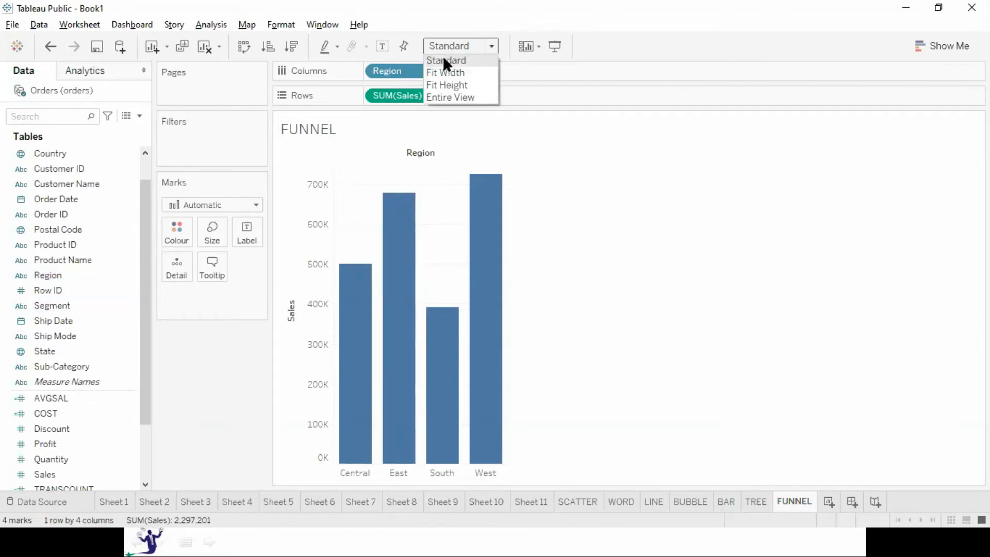
pyautogui.click(442, 57)
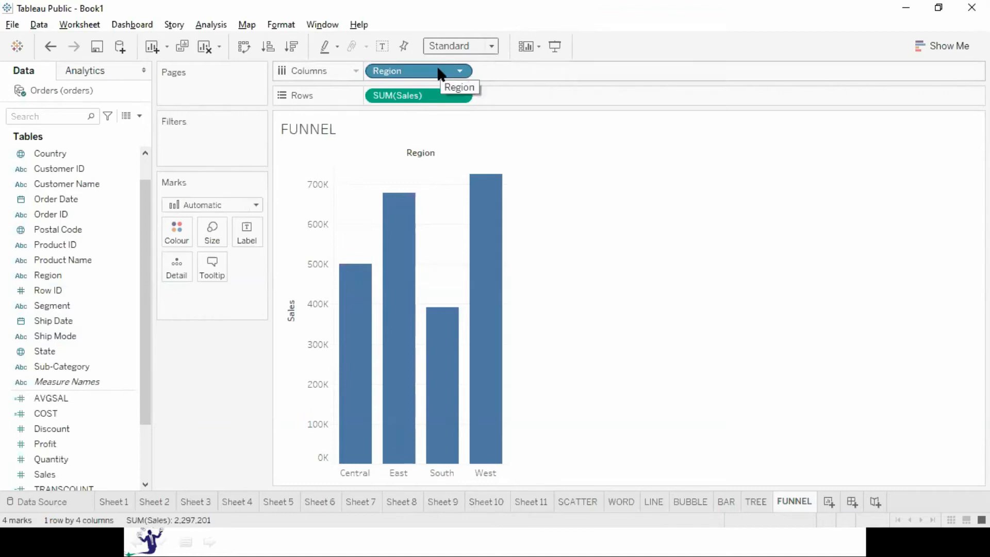
# Step: Move Region from the columns to the mark colour and assign Sales to the mark size
pyautogui.click(438, 67)
pyautogui.moveTo(441, 74); pyautogui.dragTo(194, 228)
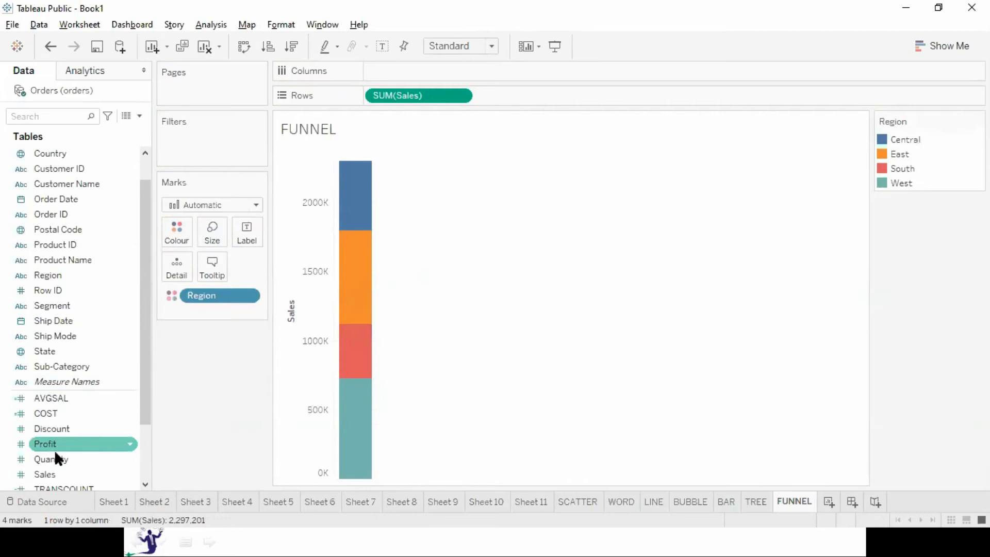
pyautogui.moveTo(45, 473); pyautogui.dragTo(205, 222)
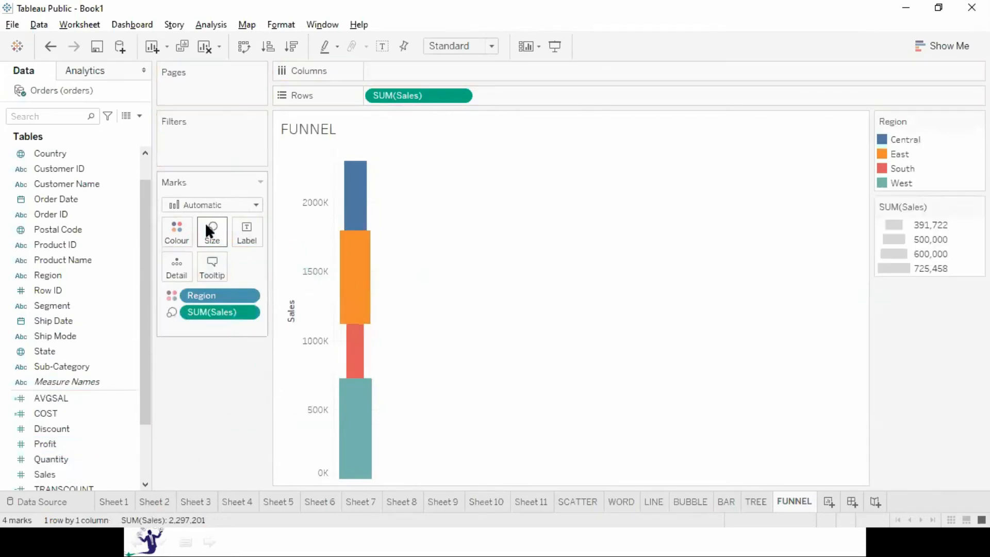
# Step: Sort the regions in descending order of Sales and fit the chart to Entire View
pyautogui.click(295, 47)
pyautogui.click(478, 44)
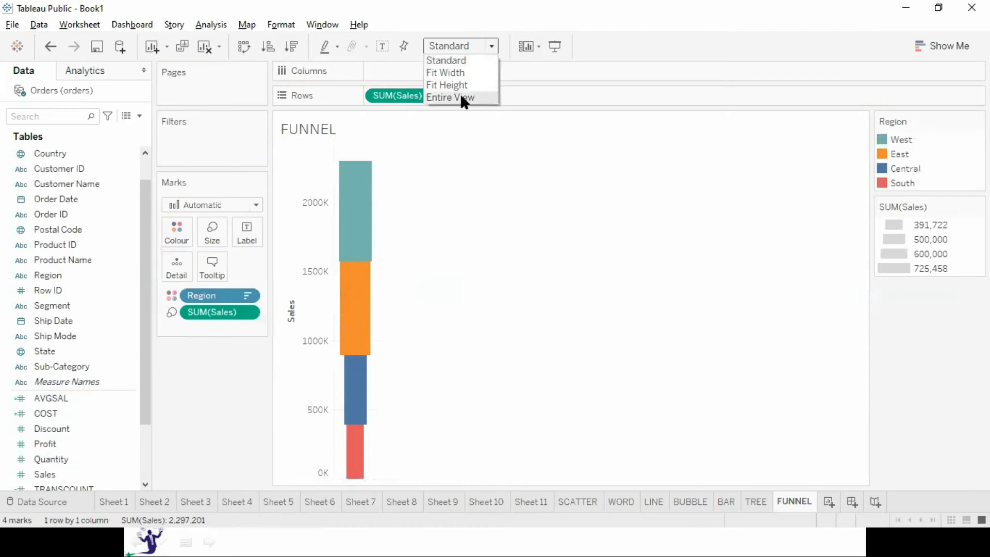
pyautogui.click(461, 95)
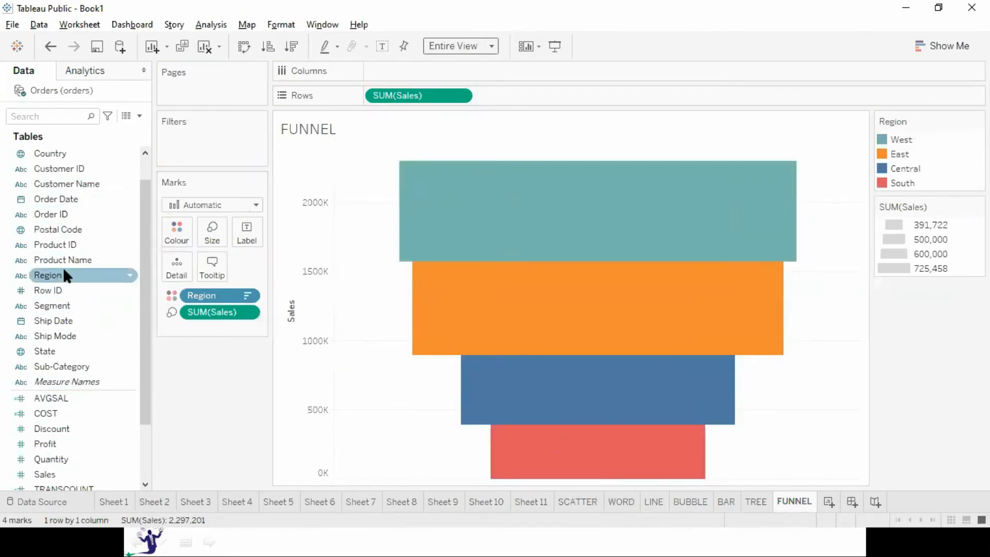
# Step: Label the funnel segments with Sales and Region, showing the Sales label as percent of total
pyautogui.moveTo(51, 471); pyautogui.dragTo(247, 240)
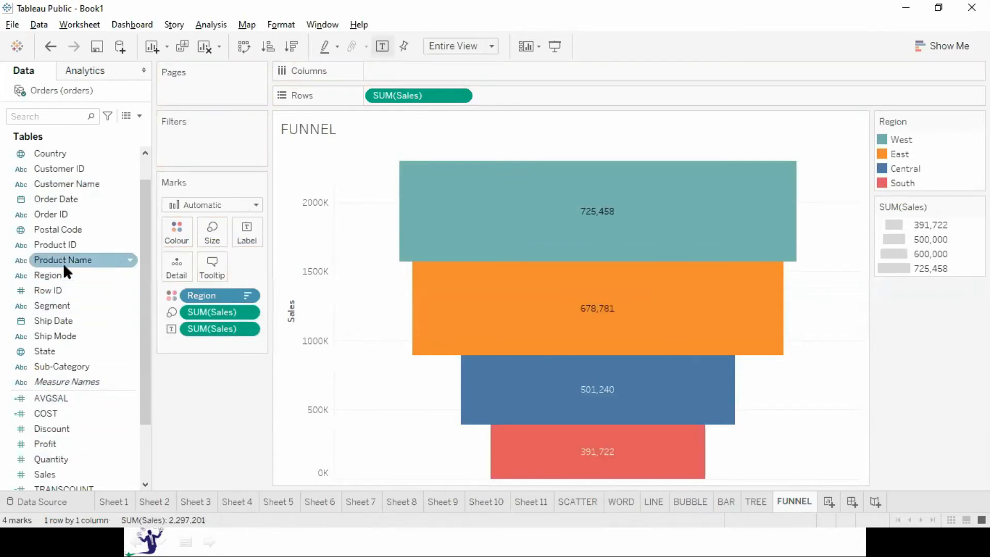
pyautogui.moveTo(76, 281); pyautogui.dragTo(252, 239)
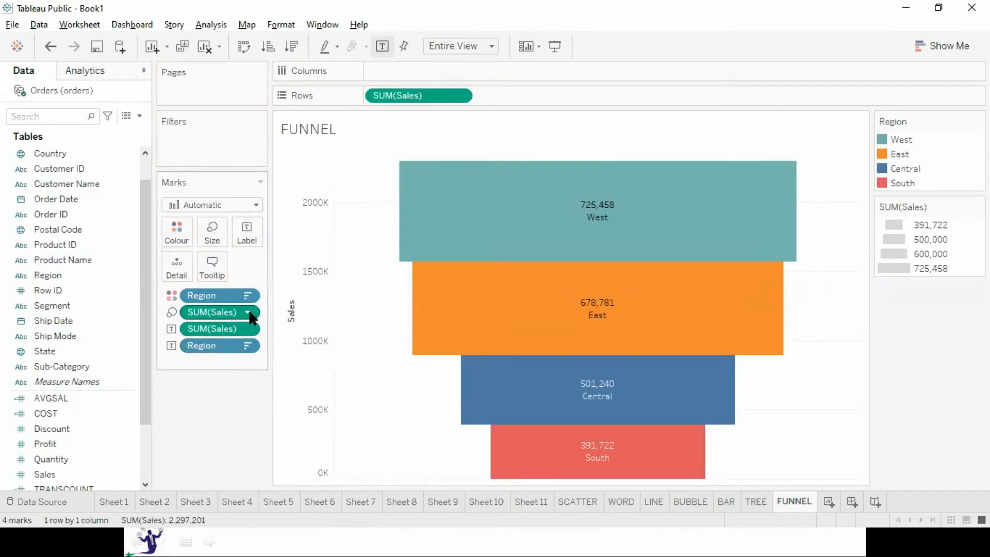
pyautogui.click(249, 329)
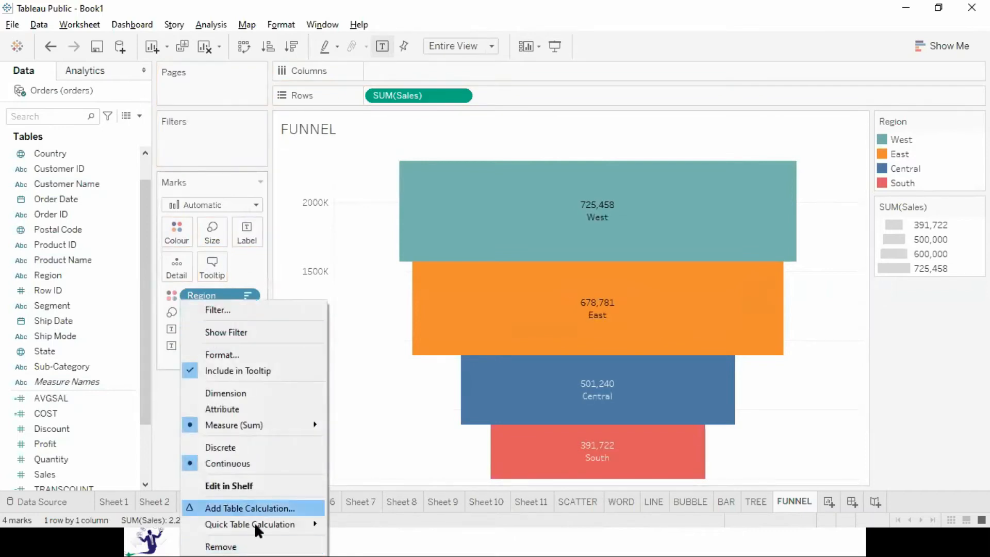
pyautogui.moveTo(281, 531)
pyautogui.click(405, 435)
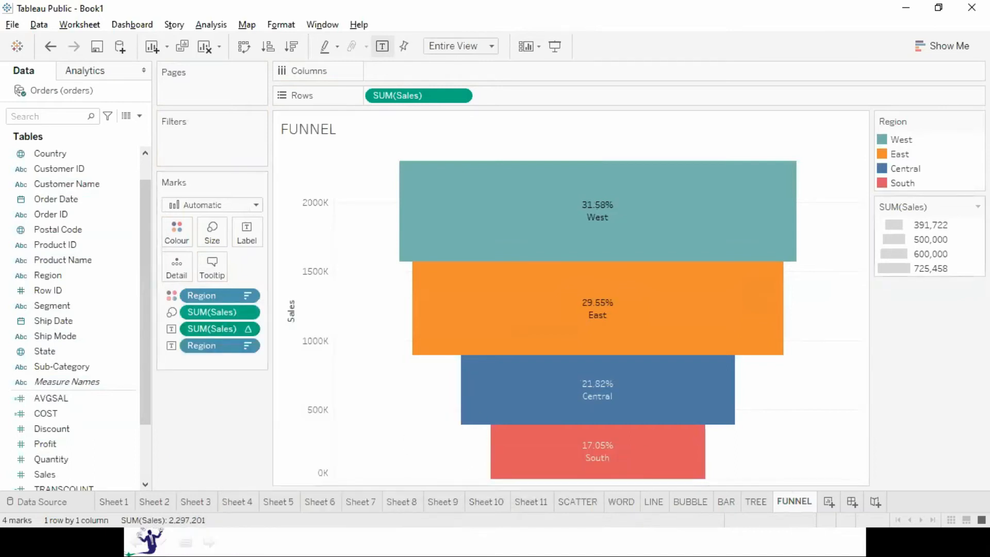
# Step: Hide the Sales size legend and the Region colour legend, and preview the funnel chart in presentation mode
pyautogui.click(977, 206)
pyautogui.click(912, 287)
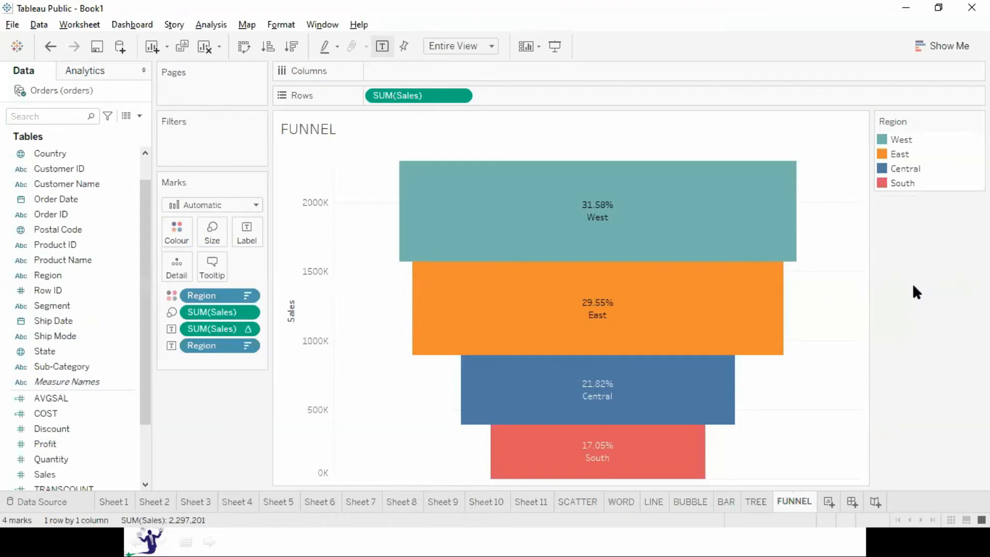
pyautogui.click(978, 120)
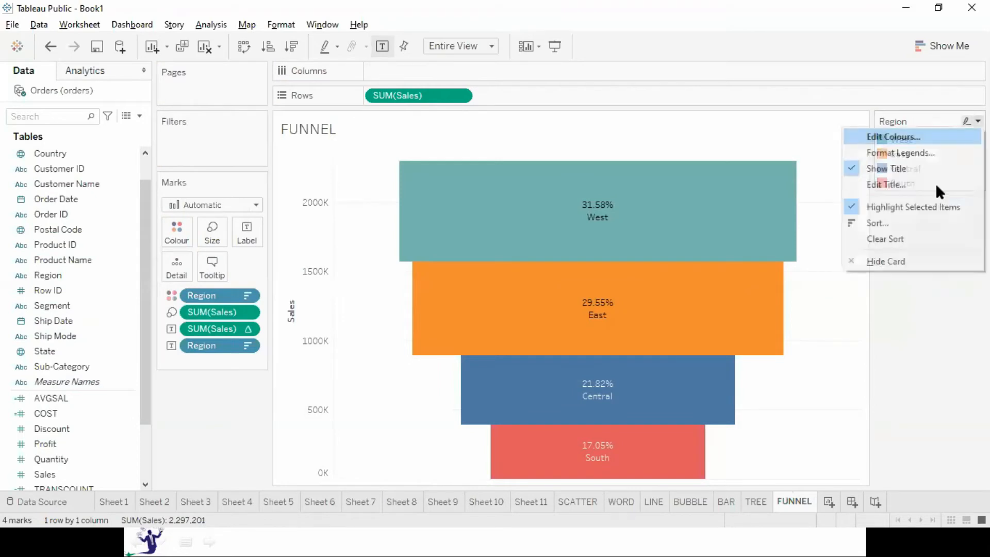
pyautogui.click(898, 263)
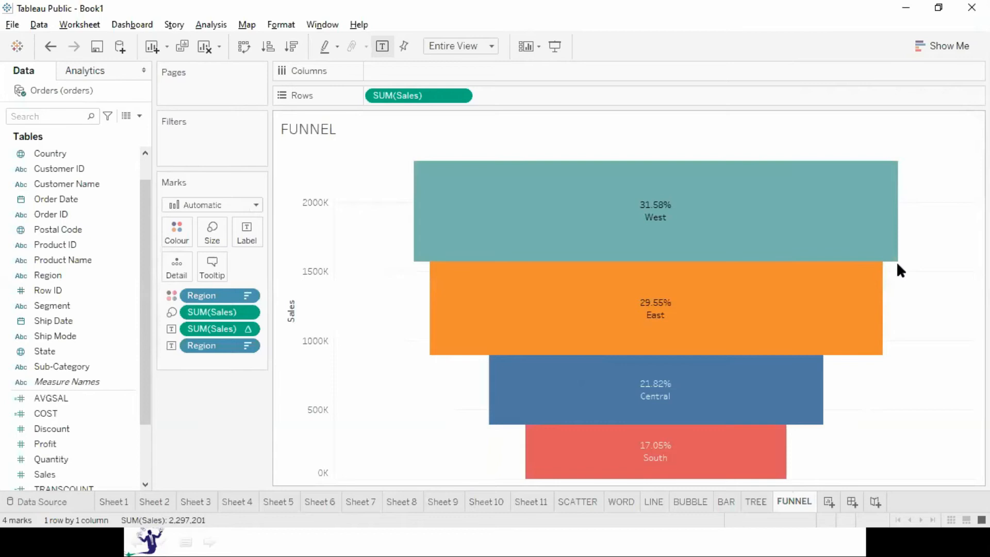
pyautogui.press('F7')
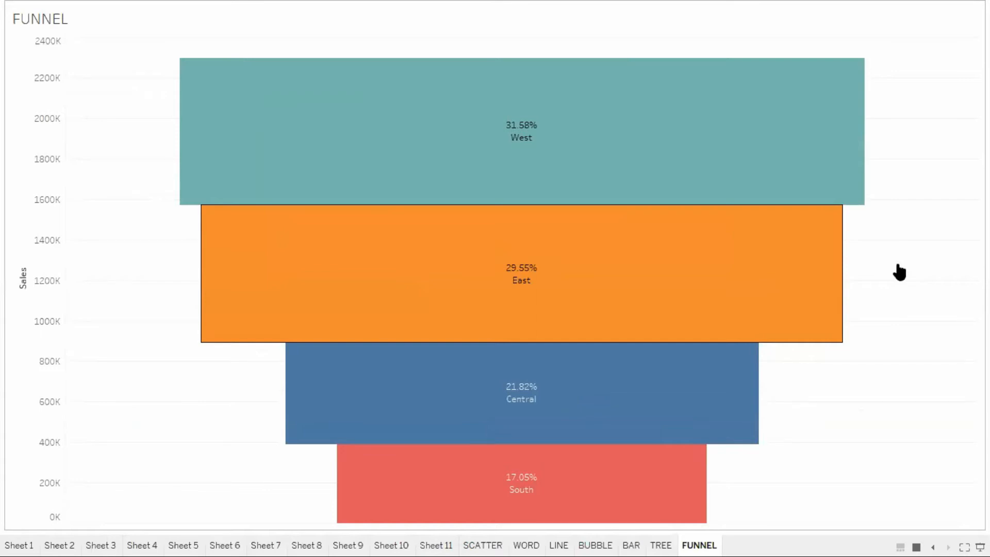
pyautogui.press('Escape')
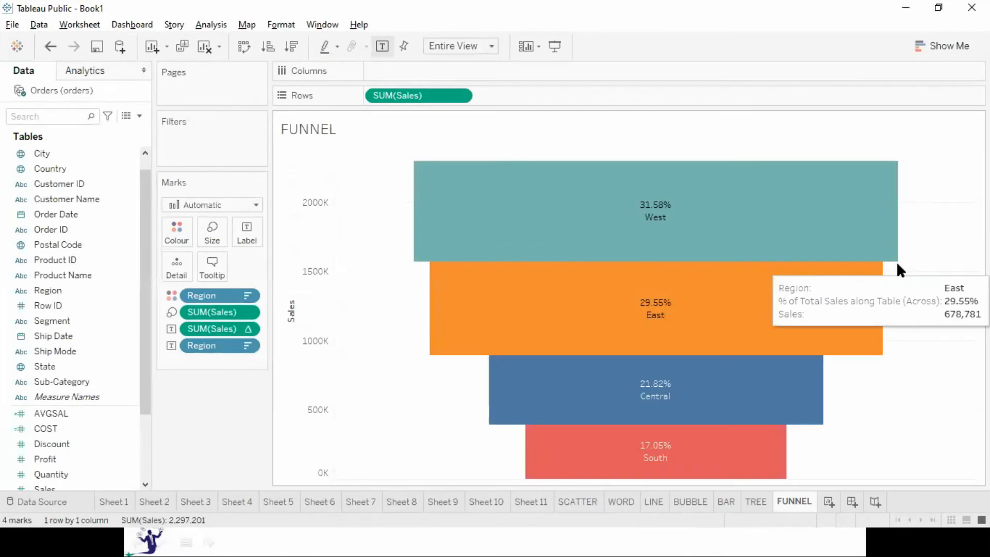
# Step: Switch to the slideshow, view the Advanced Funnel Chart example slide, and return to Tableau Public
pyautogui.hotkey('alt', 'Tab')
pyautogui.press('Right')
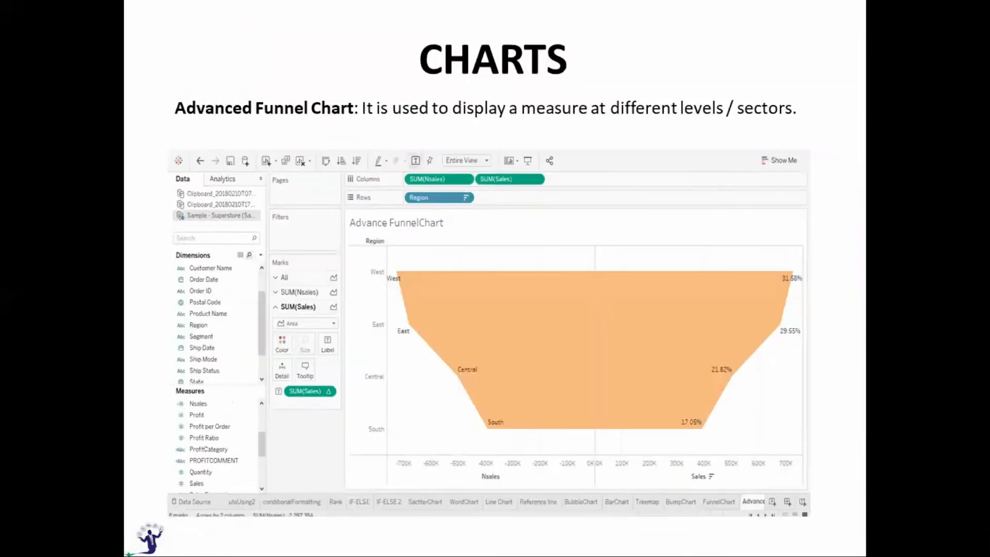
pyautogui.press('Right')
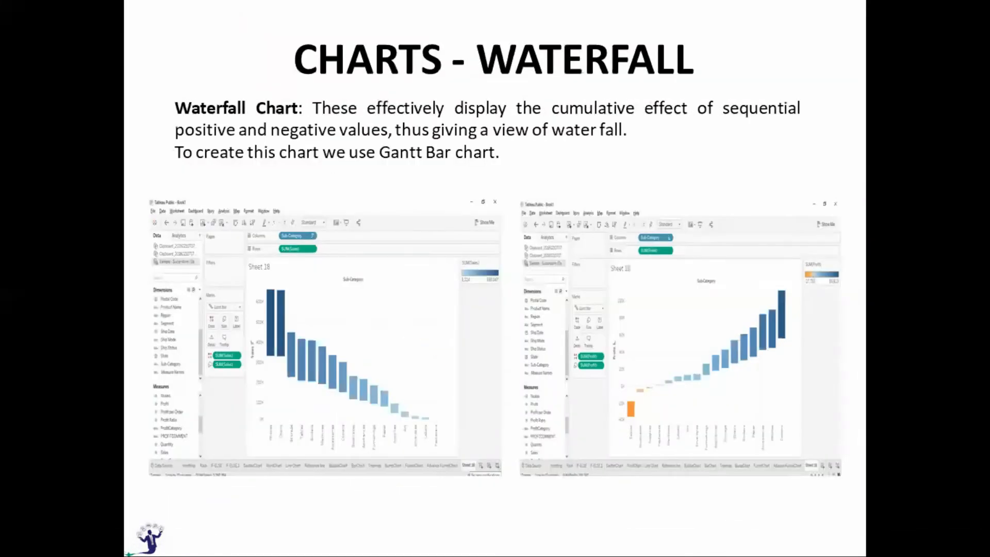
pyautogui.press('Left')
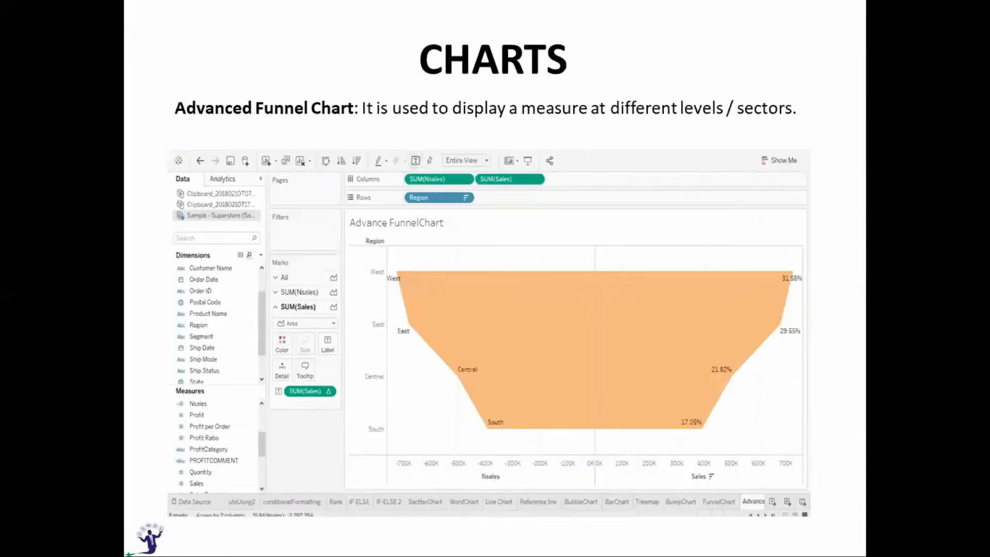
pyautogui.hotkey('alt', 'Tab')
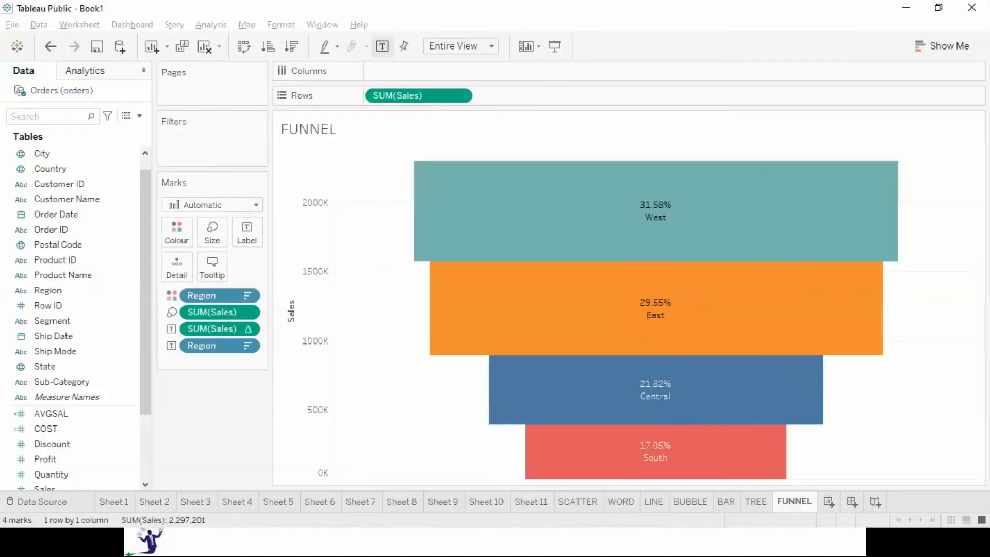
# Step: Create a new worksheet plotting the sum of Sales by Region as bars and fit it to Entire View
pyautogui.click(828, 502)
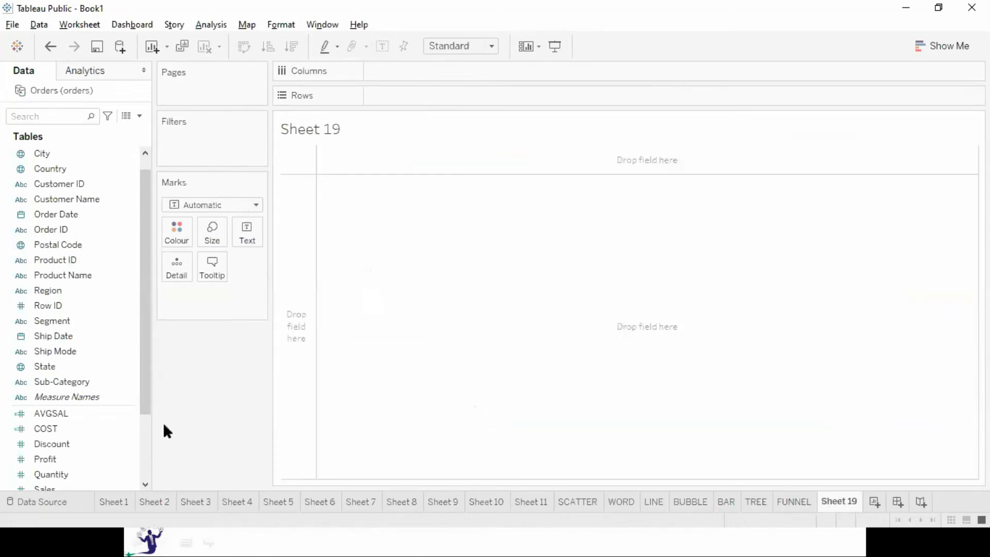
pyautogui.doubleClick(53, 484)
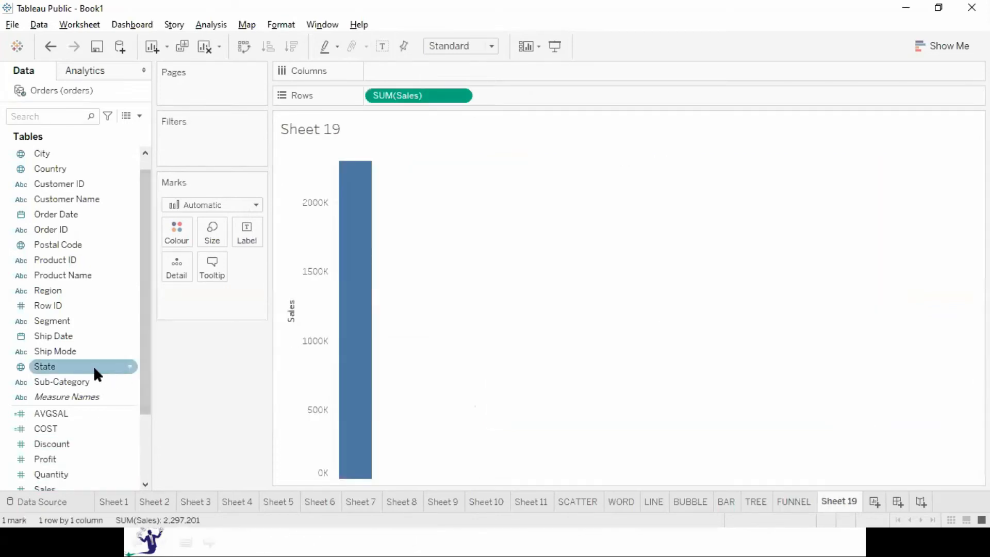
pyautogui.click(69, 292)
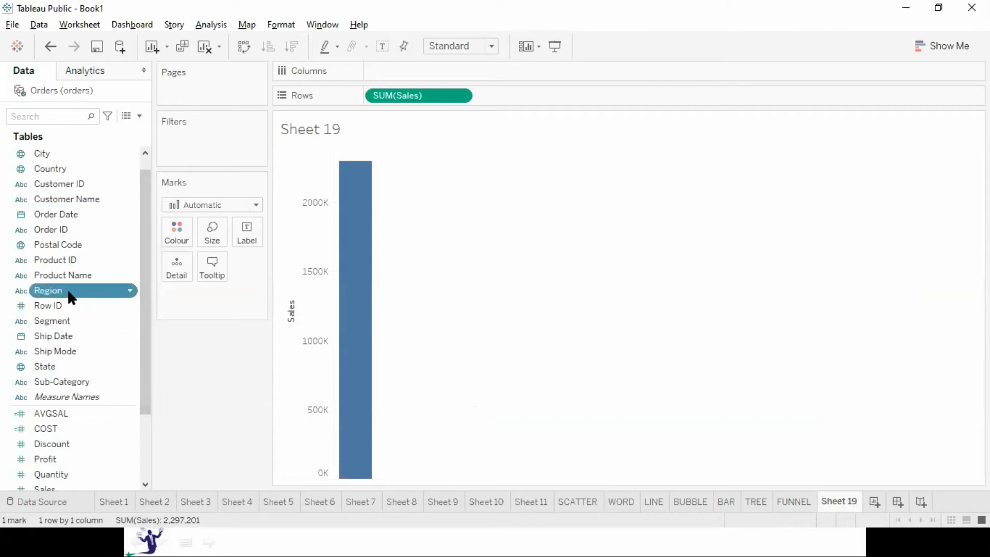
pyautogui.doubleClick(69, 292)
pyautogui.click(437, 46)
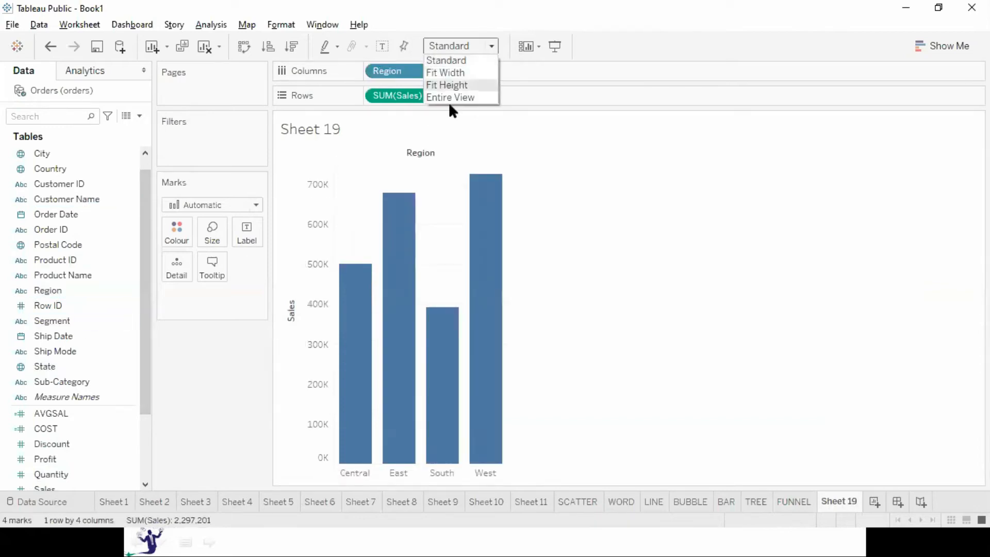
pyautogui.click(450, 97)
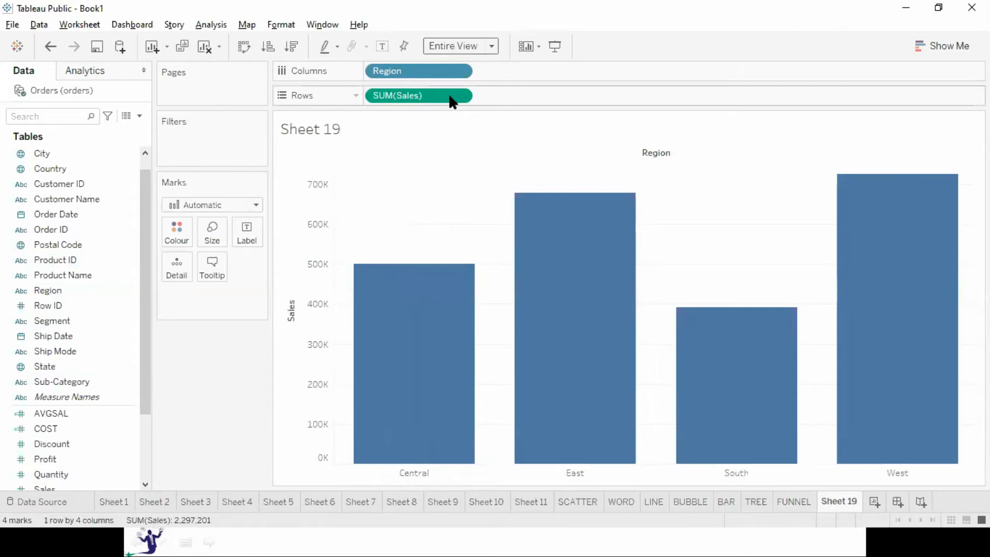
# Step: Swap rows and columns, sort the regions by Sales in descending order, and change the mark type to Area
pyautogui.hotkey('ctrl', 'w')
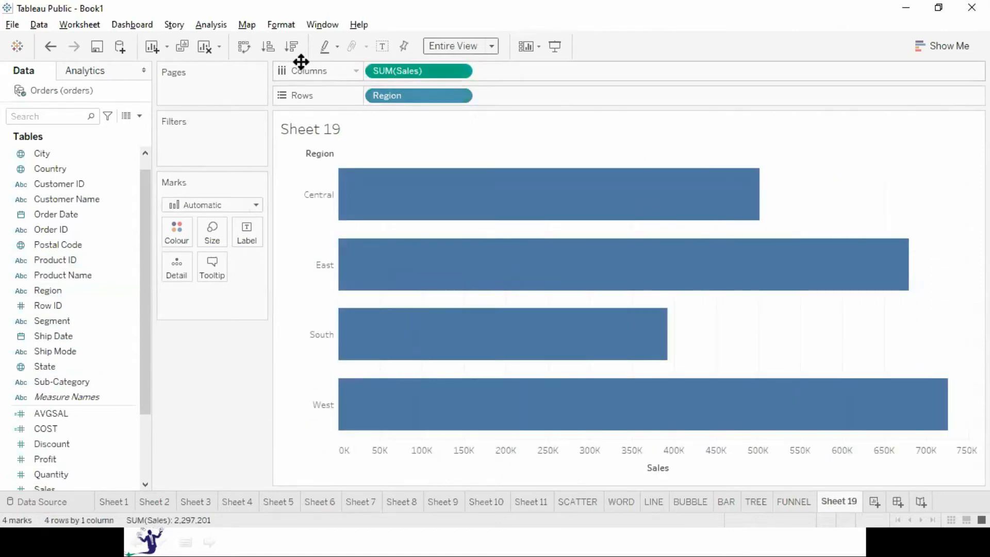
pyautogui.click(294, 47)
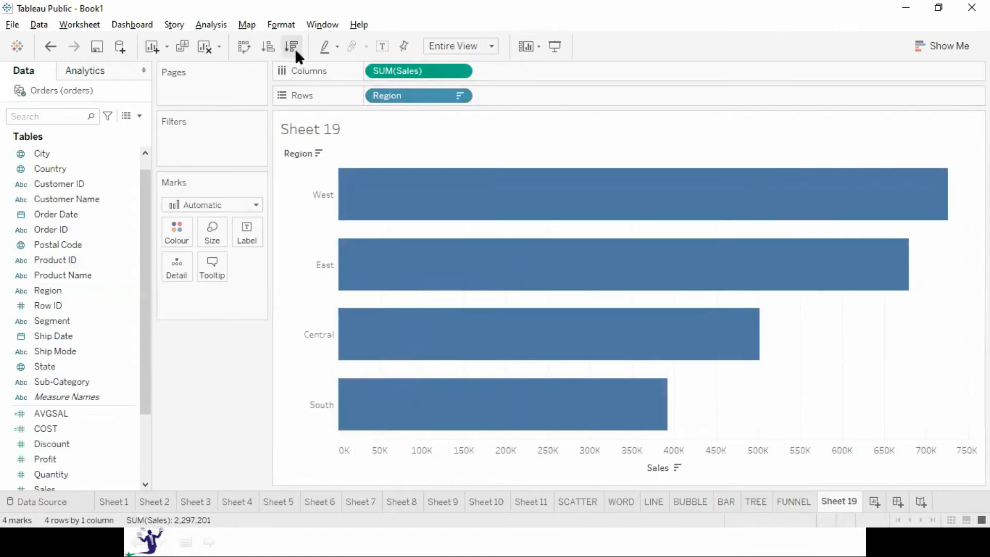
pyautogui.click(227, 205)
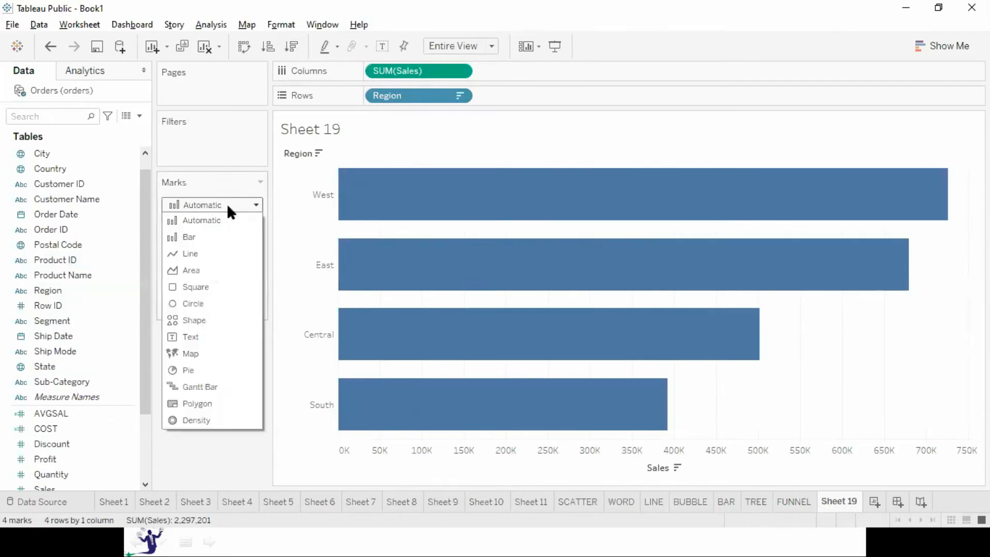
pyautogui.press('Escape')
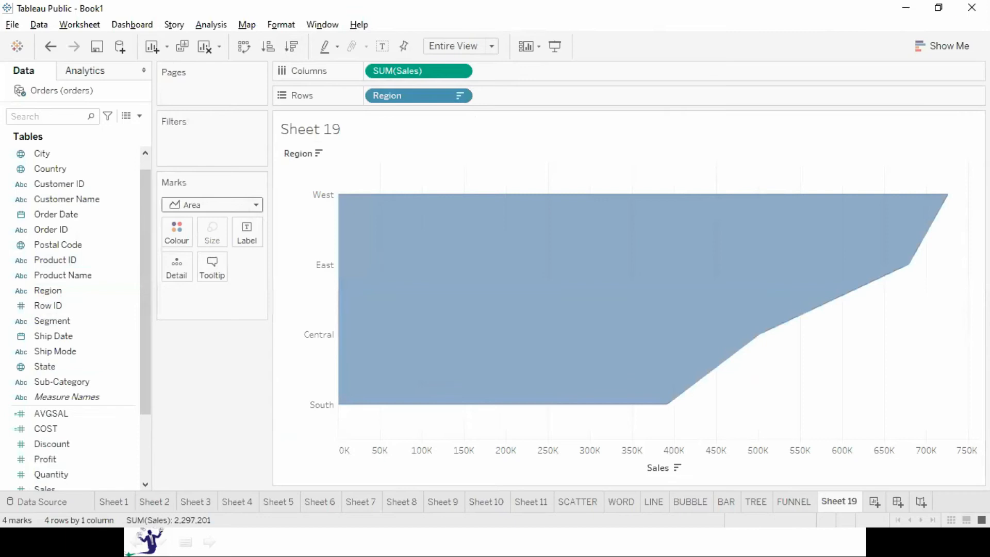
# Step: Shrink the Tableau window and move it aside to compare the area chart with the Advanced Funnel Chart slide
pyautogui.click(938, 8)
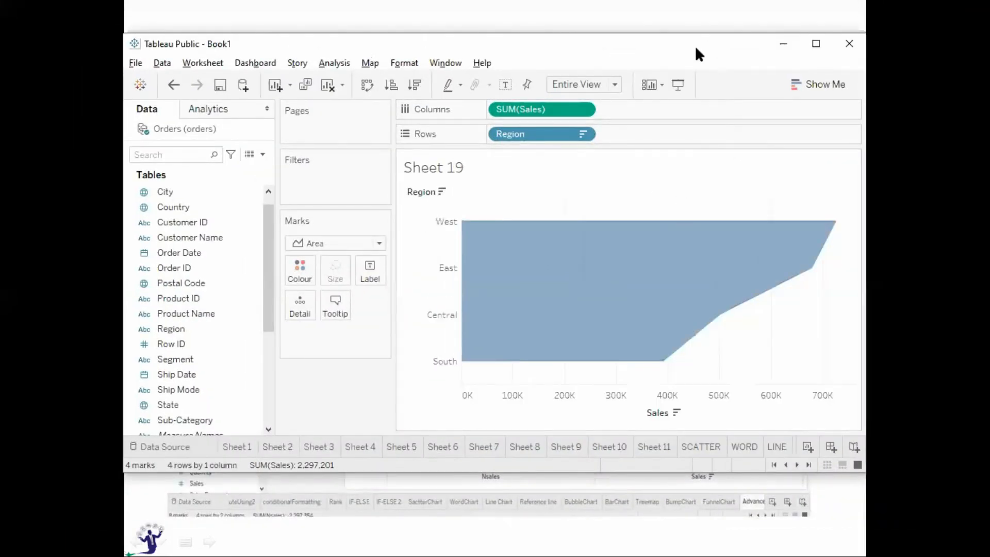
pyautogui.moveTo(695, 48); pyautogui.dragTo(367, 65)
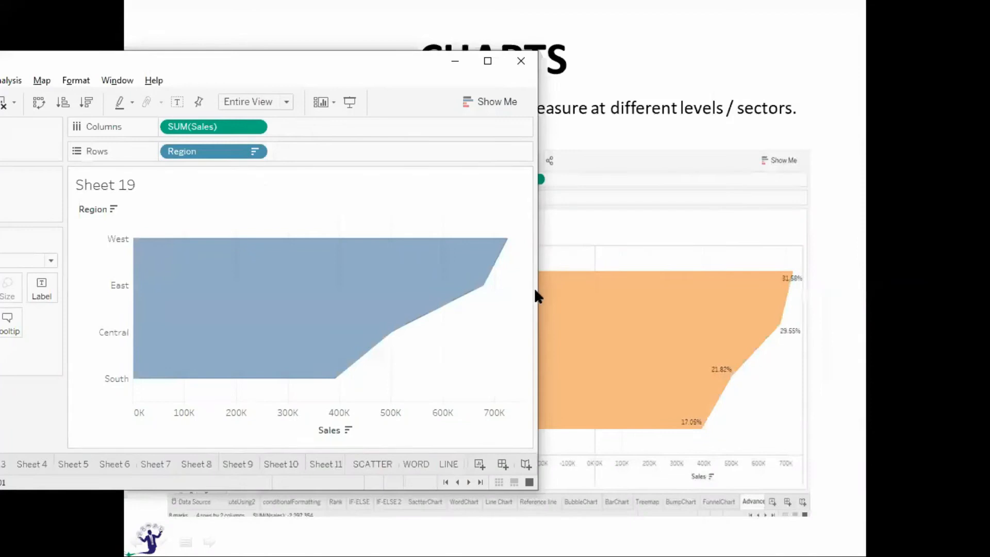
# Step: Narrow and reposition the Tableau window to compare with the example funnel slide, and maximize the window again
pyautogui.moveTo(539, 287); pyautogui.dragTo(370, 300)
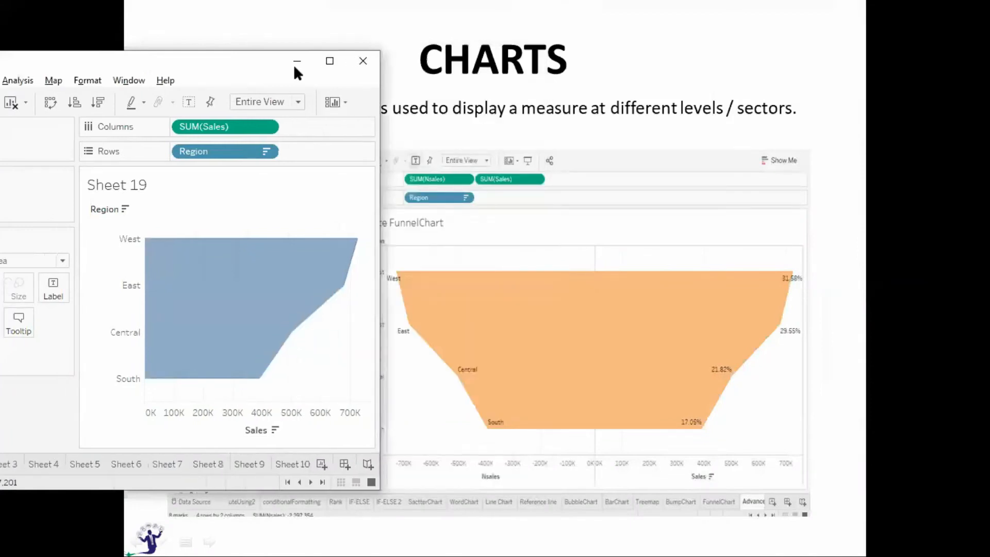
pyautogui.moveTo(294, 66); pyautogui.dragTo(459, 105)
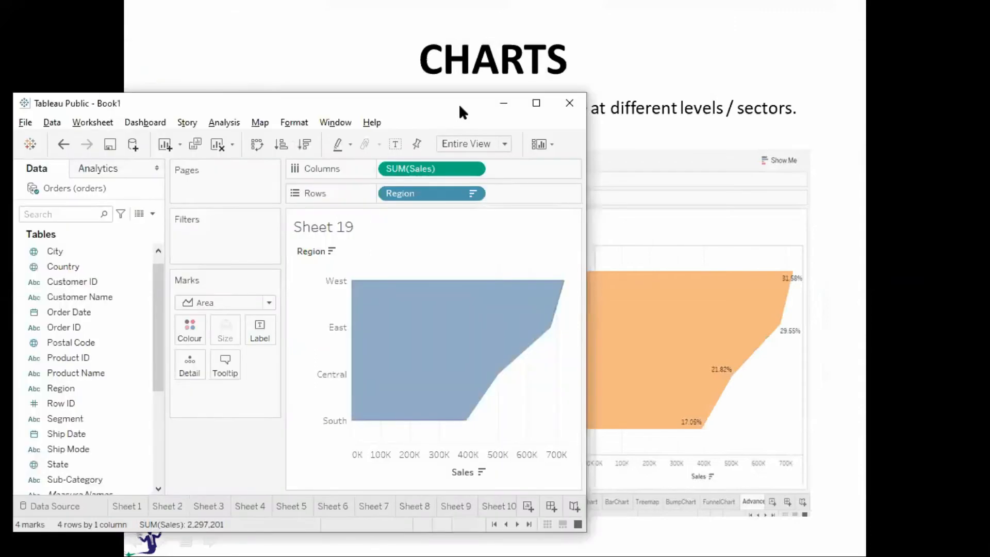
pyautogui.click(537, 102)
pyautogui.moveTo(542, 270)
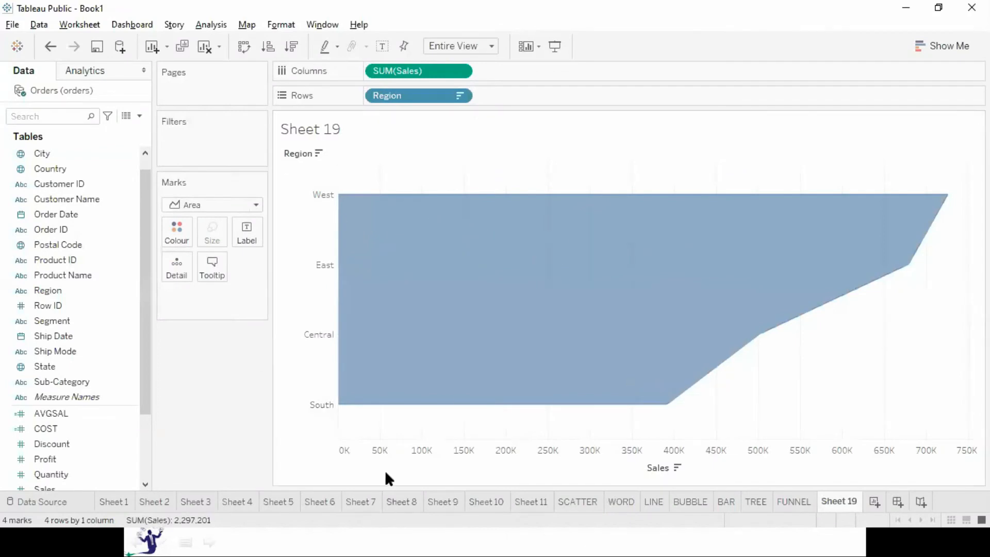
# Step: Create a calculated field named NESALES with the formula -[Sales]
pyautogui.moveTo(349, 295)
pyautogui.click(140, 115)
pyautogui.click(114, 131)
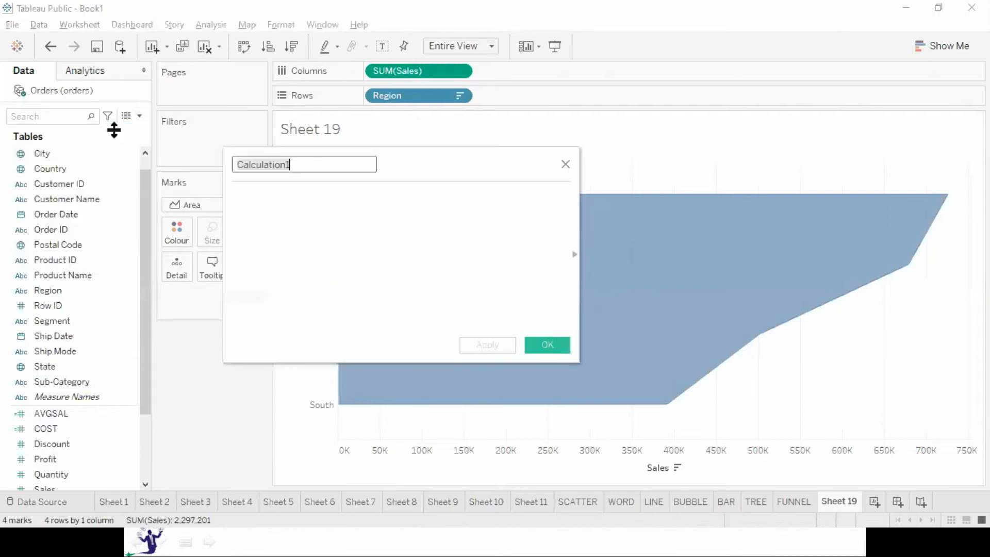
pyautogui.write('NESALES')
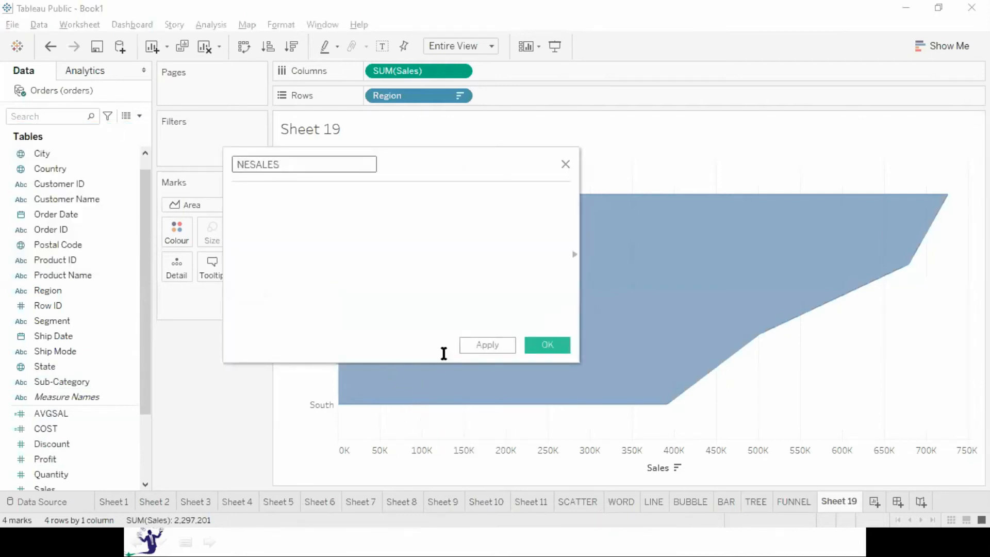
pyautogui.click(331, 193)
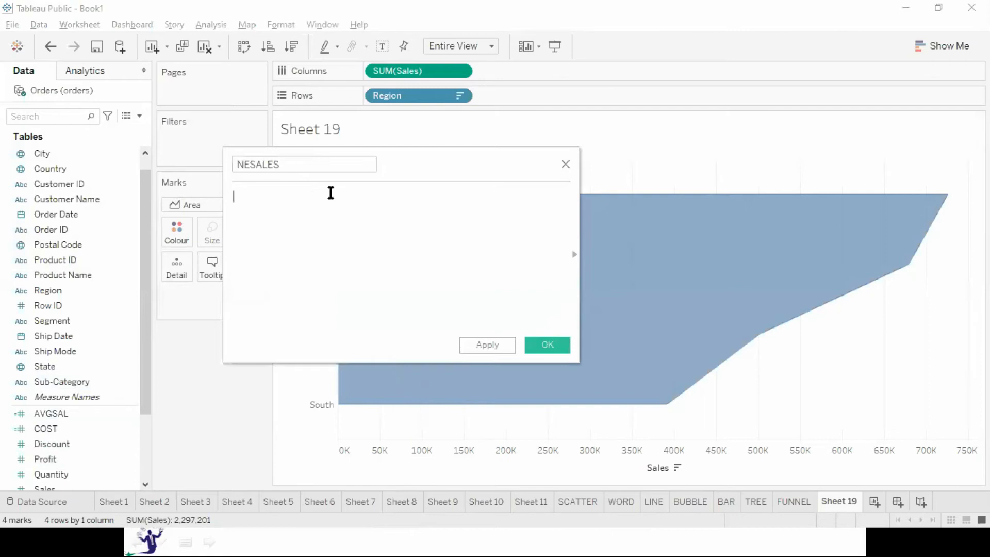
pyautogui.write('-[Sal')
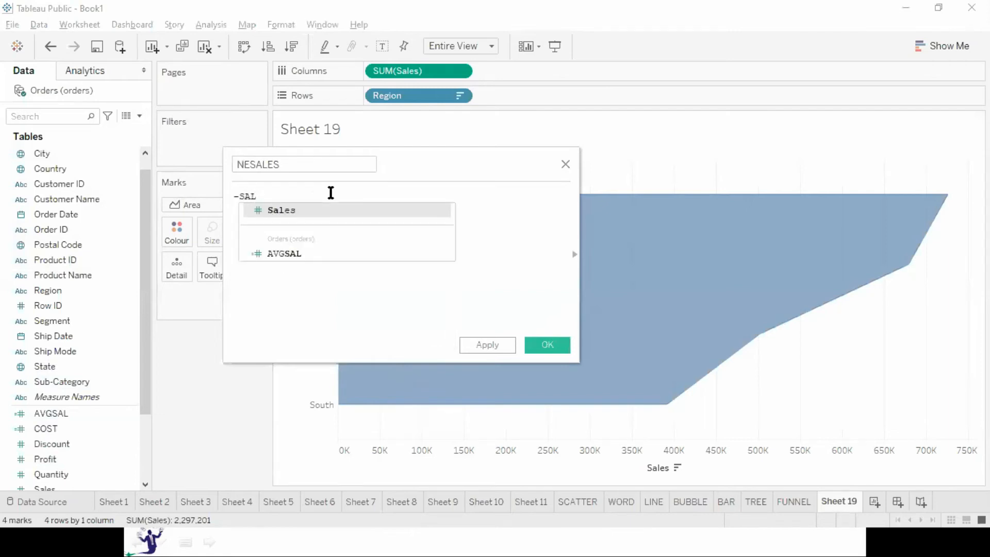
pyautogui.press('Return')
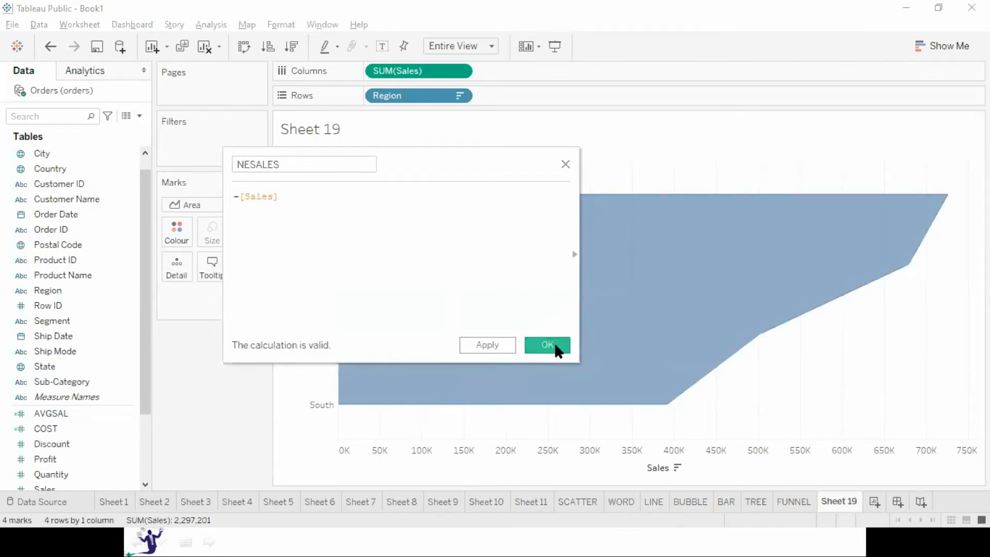
pyautogui.click(555, 344)
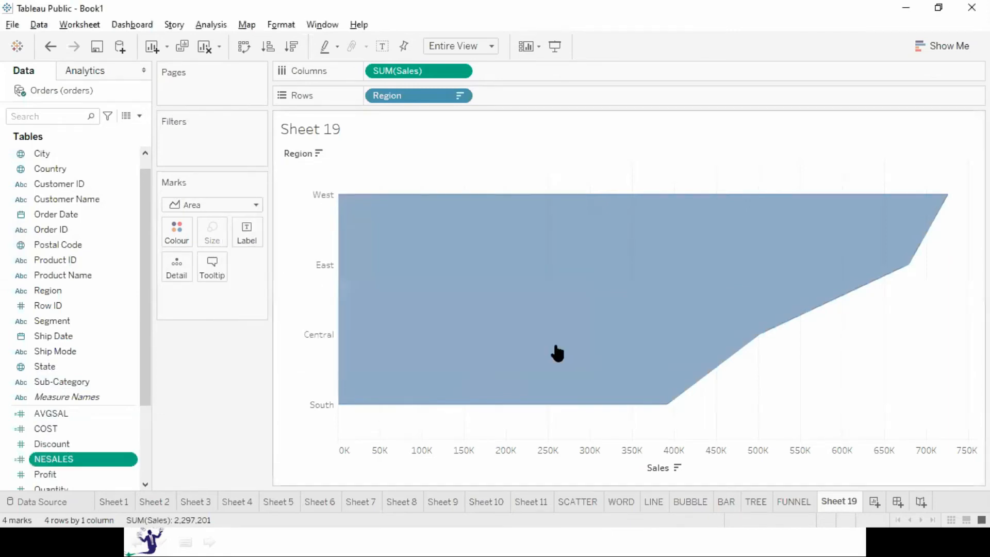
# Step: Add the sum of NESALES to the columns and place it before the sum of Sales to mirror the areas
pyautogui.click(92, 453)
pyautogui.click(162, 437)
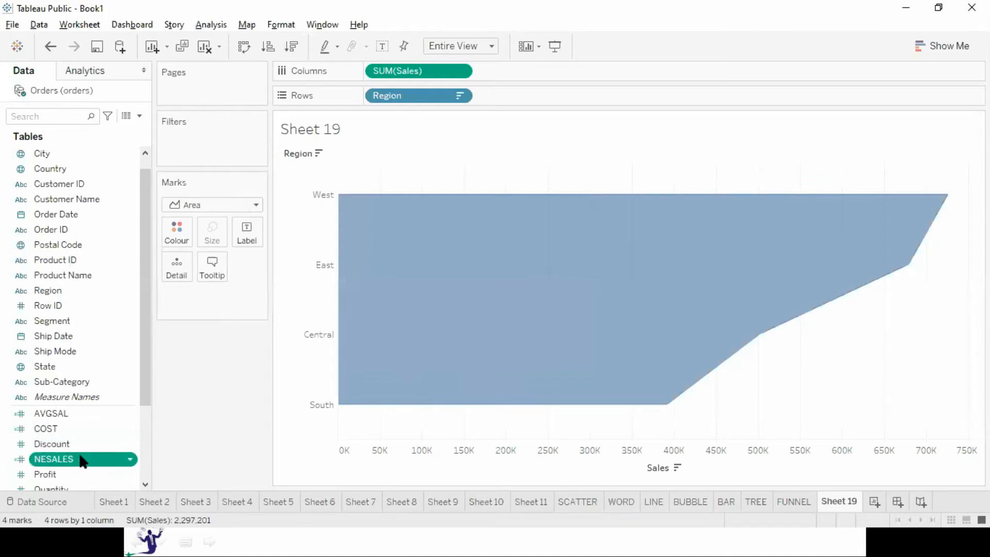
pyautogui.moveTo(82, 461); pyautogui.dragTo(526, 71)
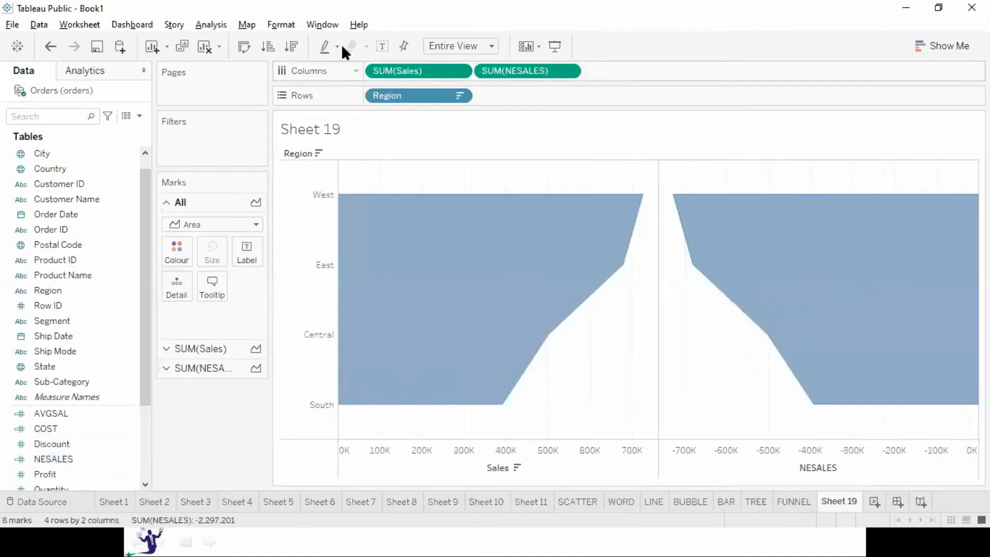
pyautogui.moveTo(403, 72); pyautogui.dragTo(670, 77)
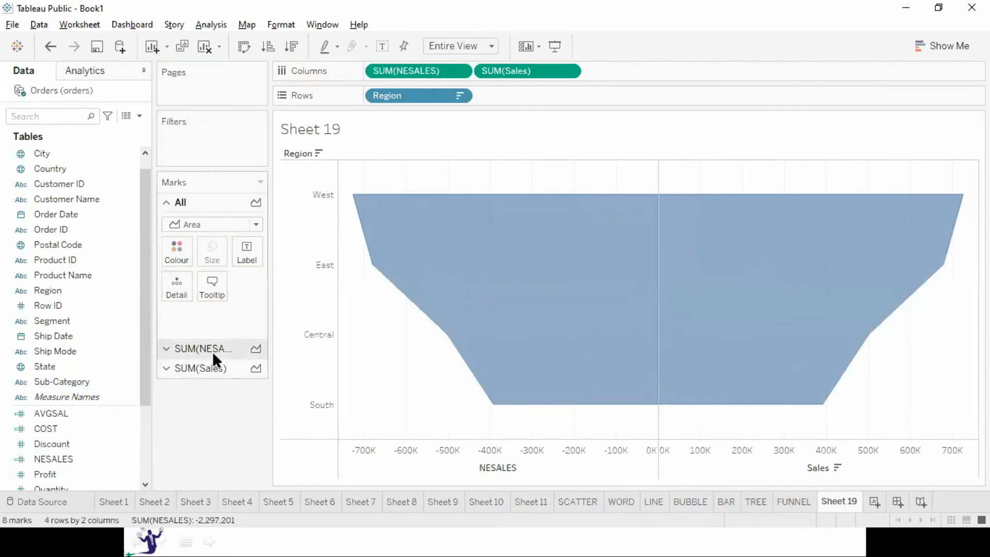
# Step: Recolour the area marks of both measures to light teal
pyautogui.click(196, 348)
pyautogui.click(196, 369)
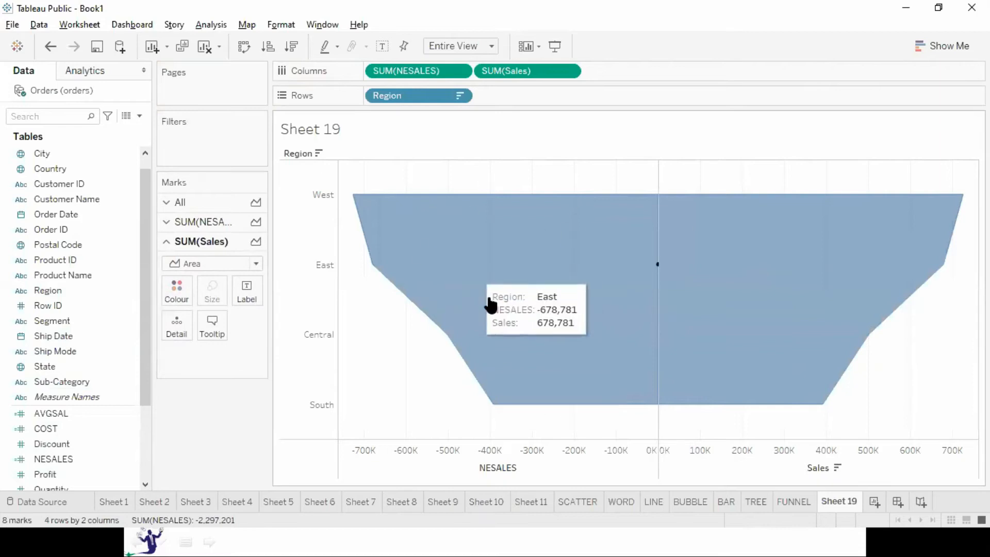
pyautogui.click(209, 202)
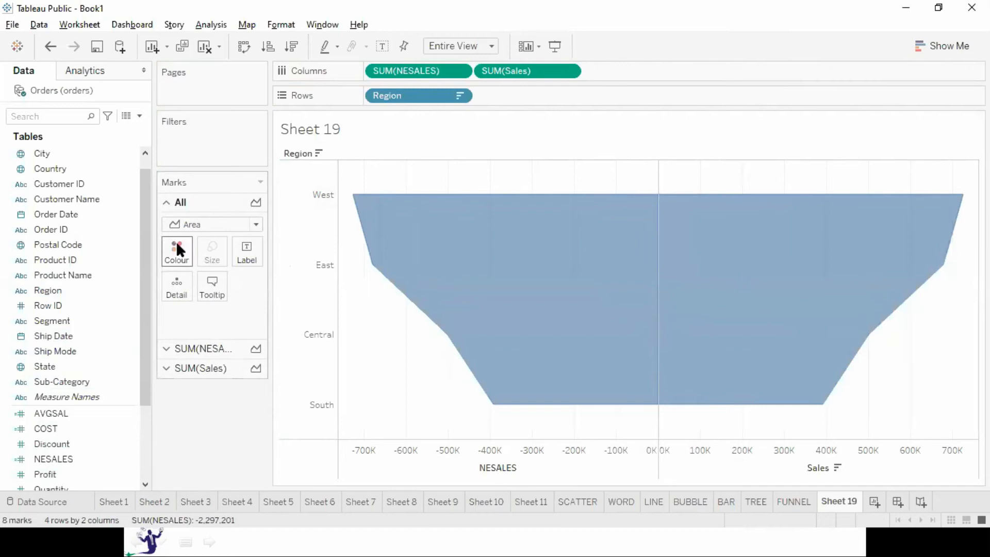
pyautogui.click(178, 250)
pyautogui.click(239, 298)
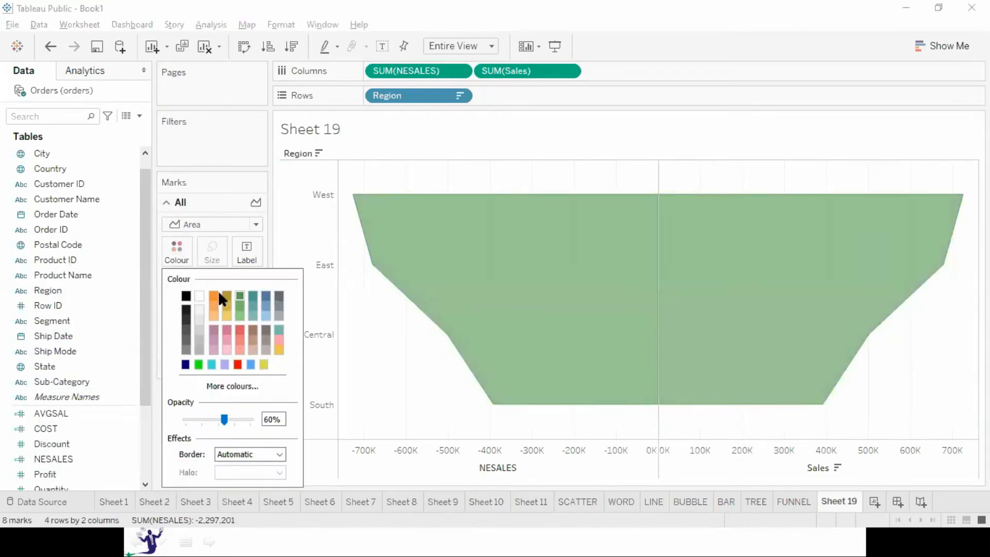
pyautogui.click(225, 293)
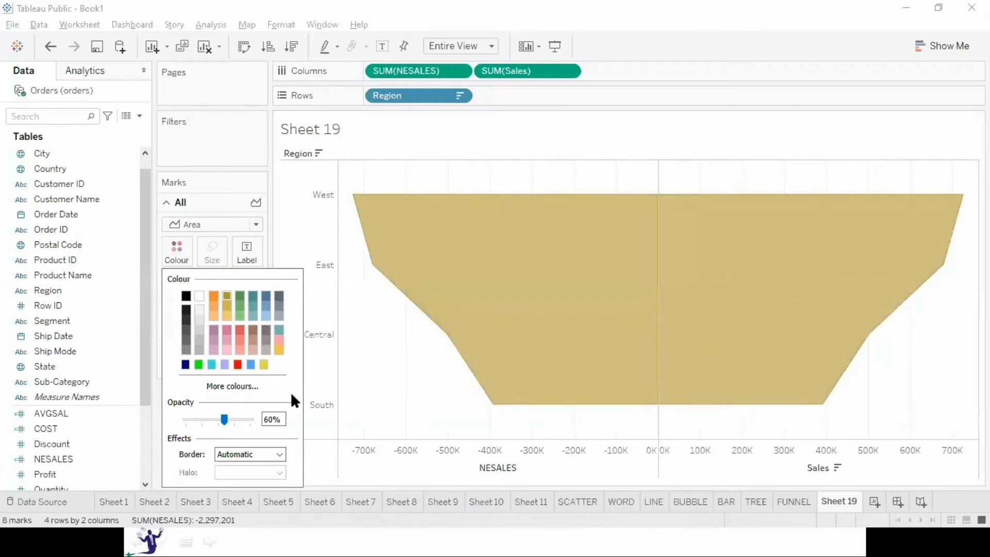
pyautogui.click(278, 332)
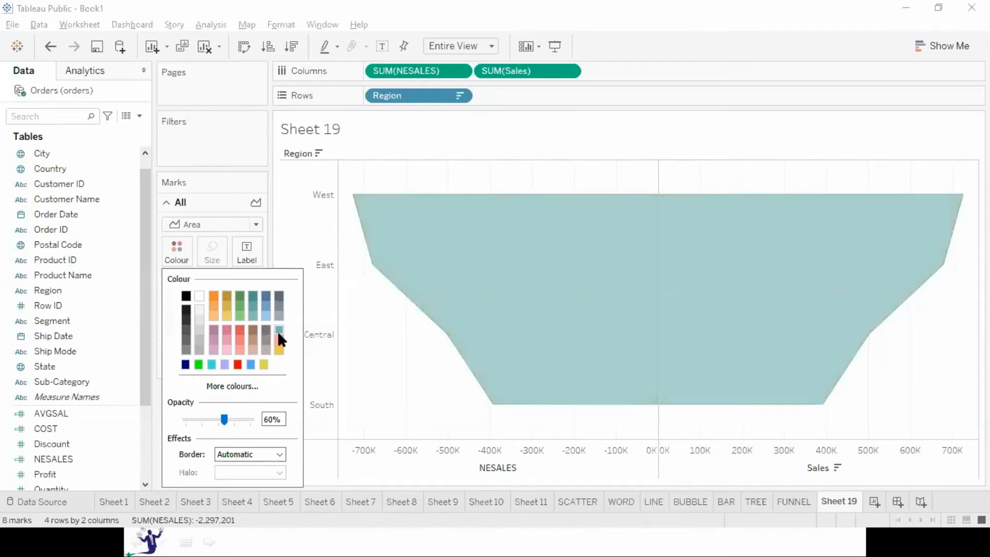
pyautogui.click(376, 350)
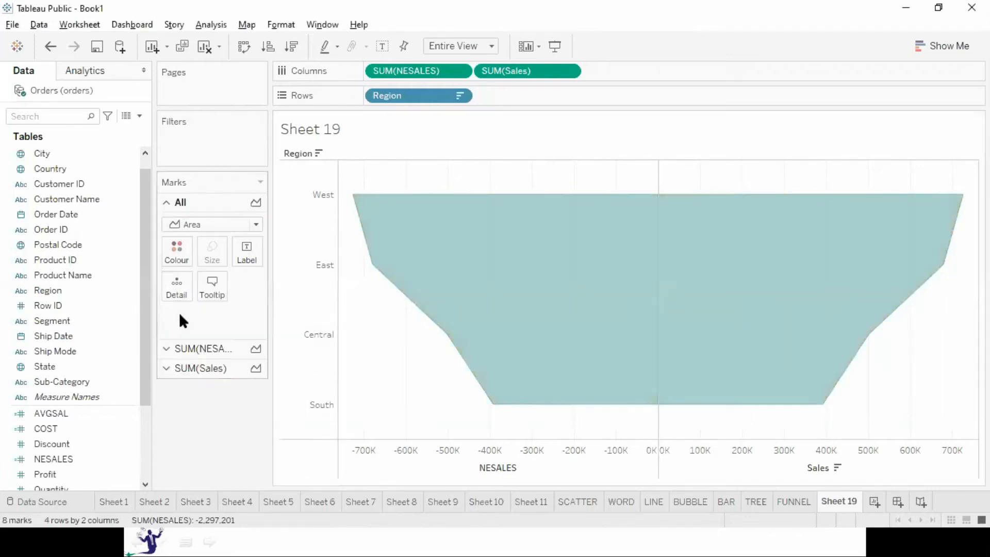
# Step: Label the NESALES area with the sum of Sales, calculated as Percent of Total
pyautogui.click(182, 348)
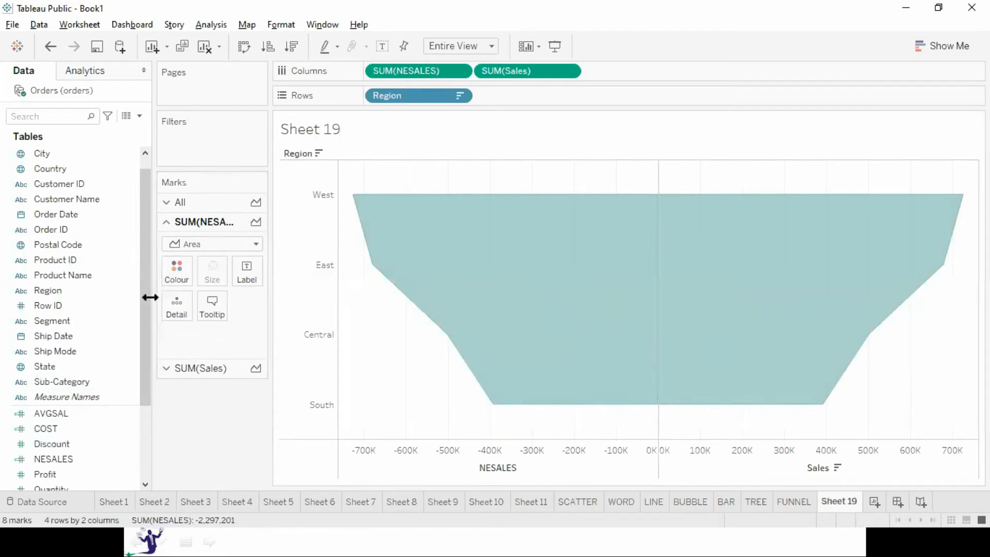
pyautogui.moveTo(144, 208)
pyautogui.mouseDown()
pyautogui.moveTo(144, 137)
pyautogui.moveTo(145, 220)
pyautogui.mouseUp()
pyautogui.moveTo(45, 398); pyautogui.dragTo(239, 276)
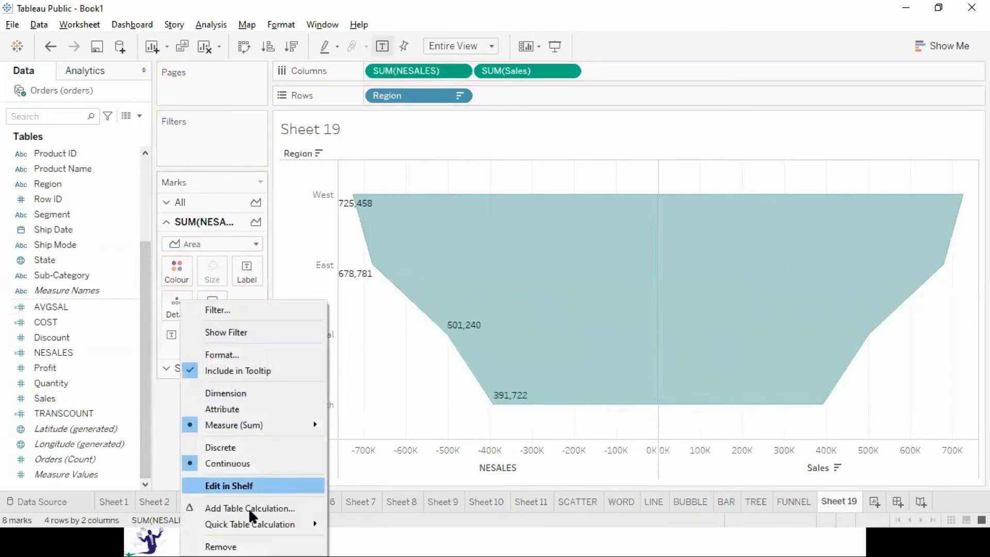
pyautogui.moveTo(249, 524)
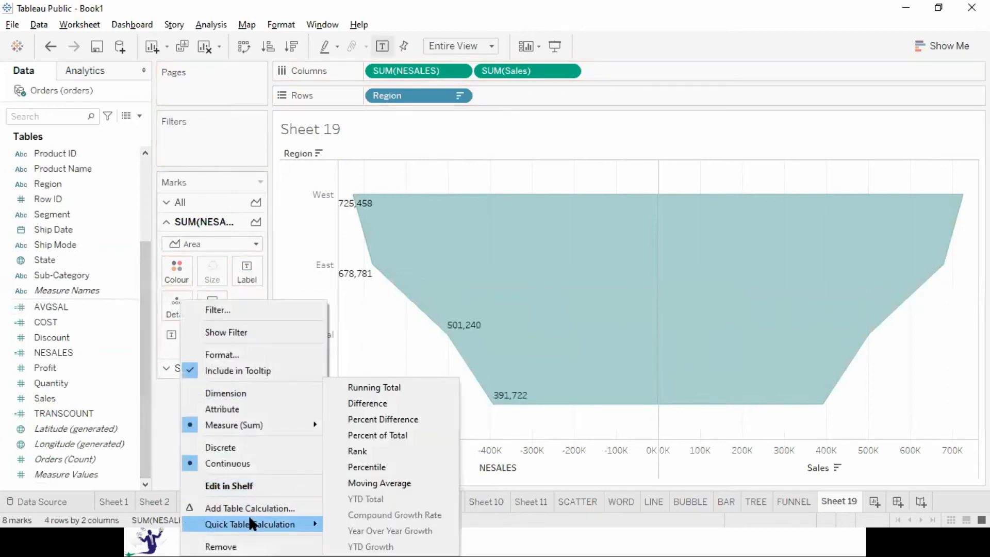
pyautogui.click(415, 435)
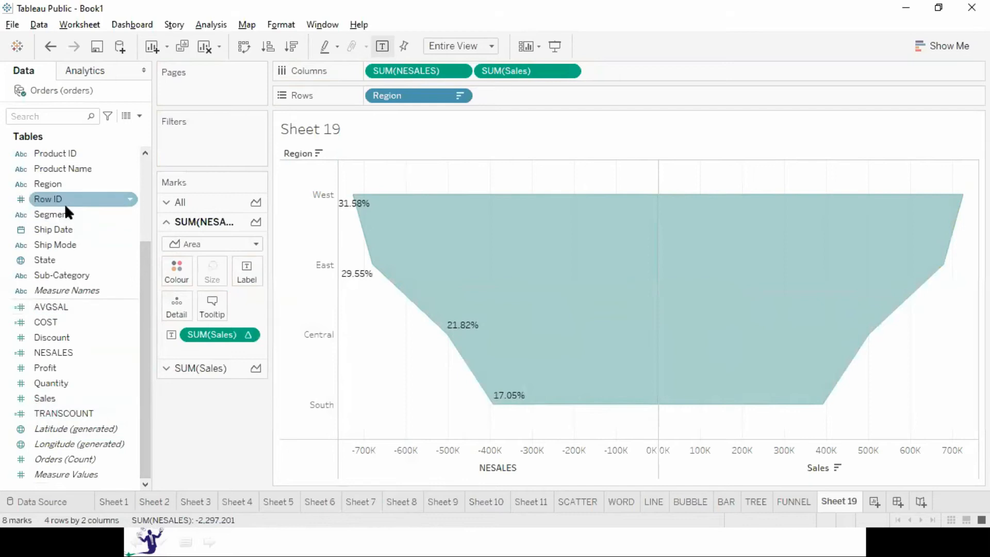
# Step: Label the Sales area with the sum of Sales and the Region
pyautogui.click(203, 368)
pyautogui.moveTo(15, 398); pyautogui.dragTo(236, 293)
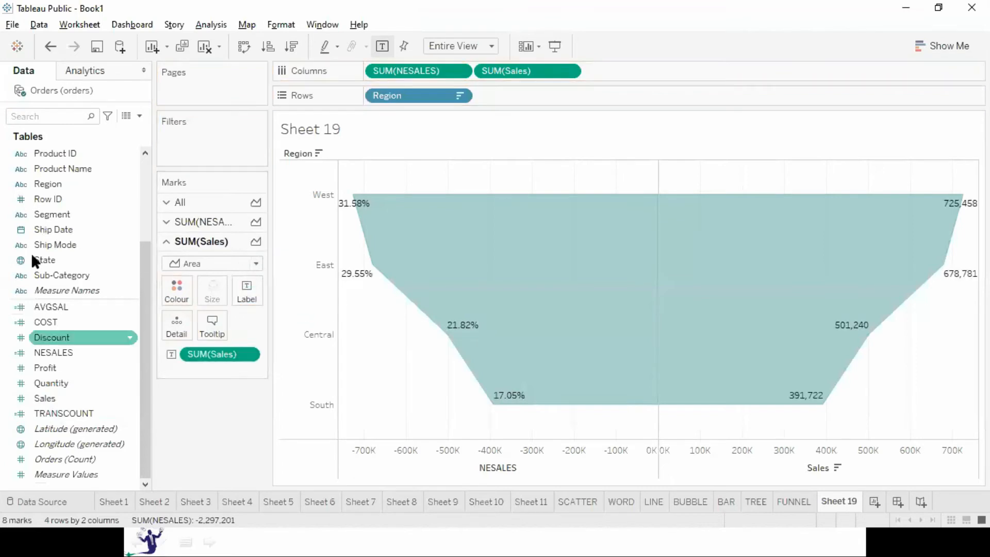
pyautogui.moveTo(52, 185); pyautogui.dragTo(260, 289)
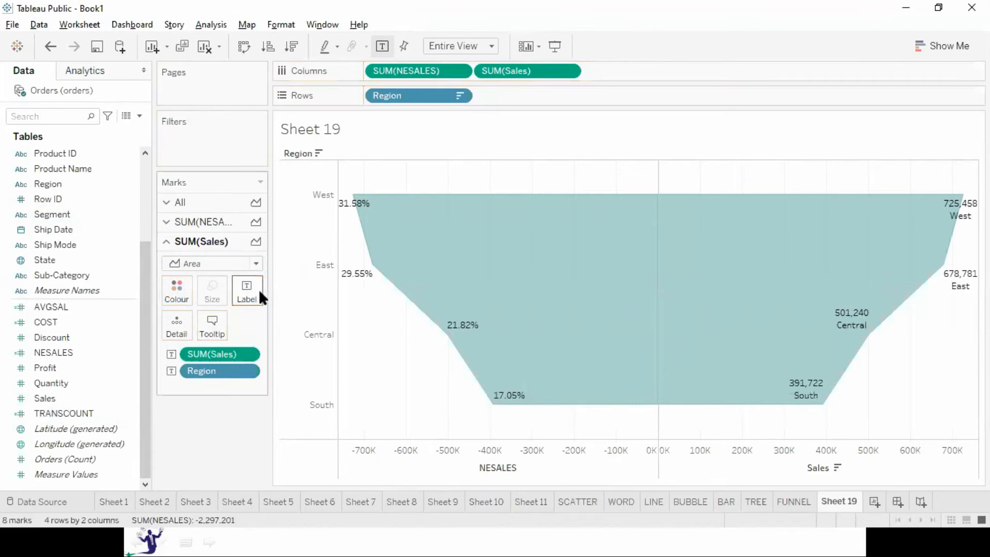
# Step: View the funnel in presentation mode and rename its worksheet as ADV FUNNEL
pyautogui.press('F7')
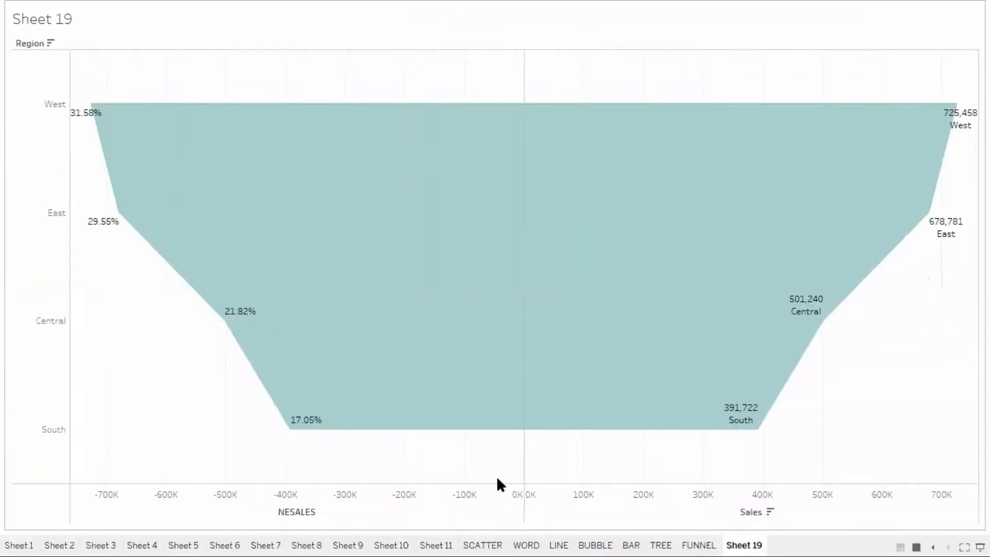
pyautogui.press('F7')
pyautogui.press('F7')
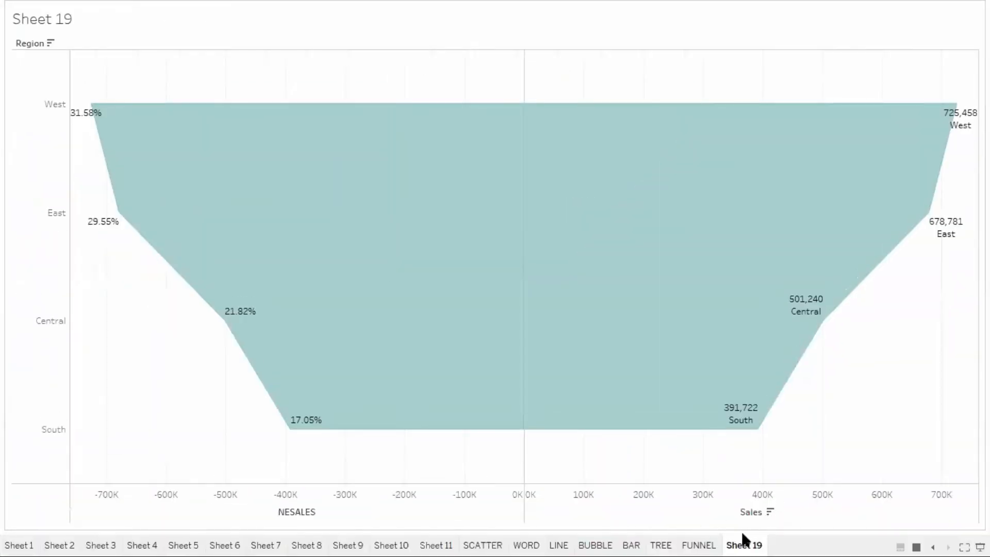
pyautogui.write('ADV FUNNEL')
pyautogui.press('Return')
pyautogui.press('F7')
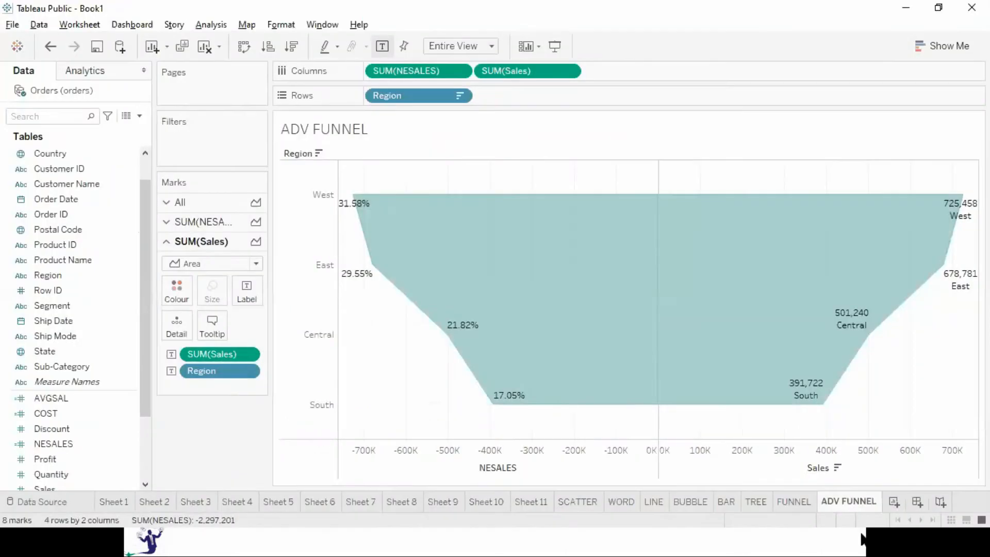
# Step: Create a new worksheet plotting the sum of Profit by Sub-Category as bars
pyautogui.click(893, 502)
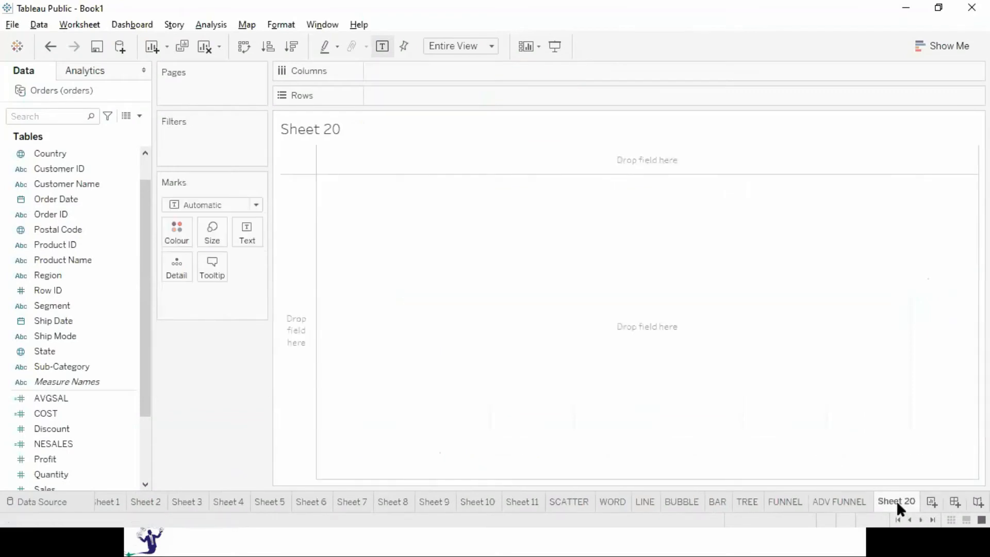
pyautogui.click(71, 460)
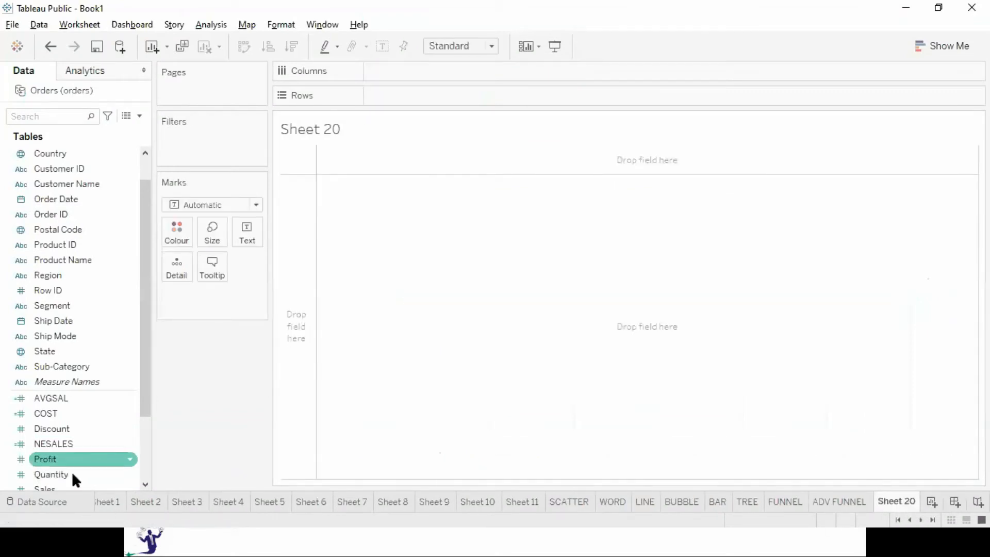
pyautogui.doubleClick(69, 459)
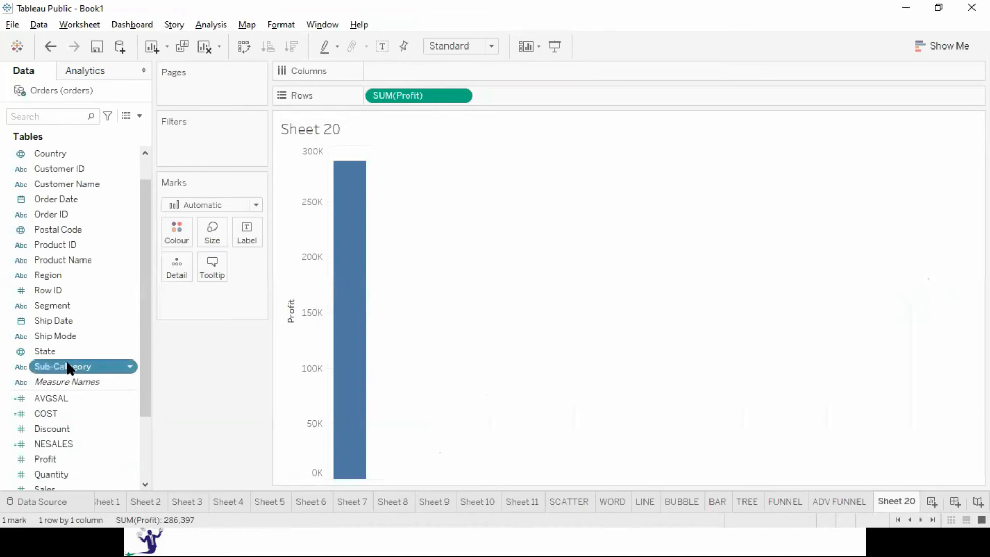
pyautogui.doubleClick(68, 367)
# Step: Fit the Profit chart to Entire View and colour its bars by the sum of Profit
pyautogui.click(464, 43)
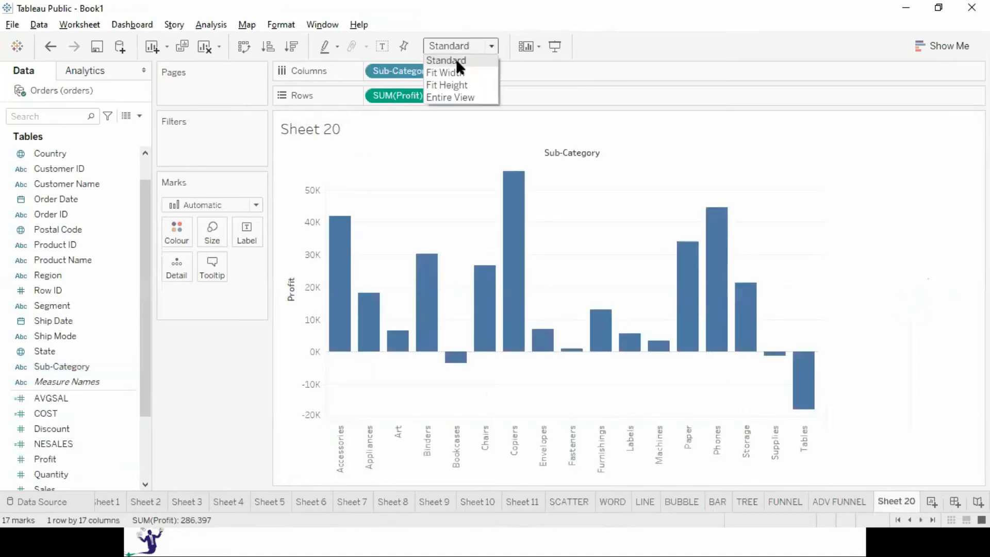
pyautogui.click(453, 97)
pyautogui.moveTo(53, 458); pyautogui.dragTo(180, 233)
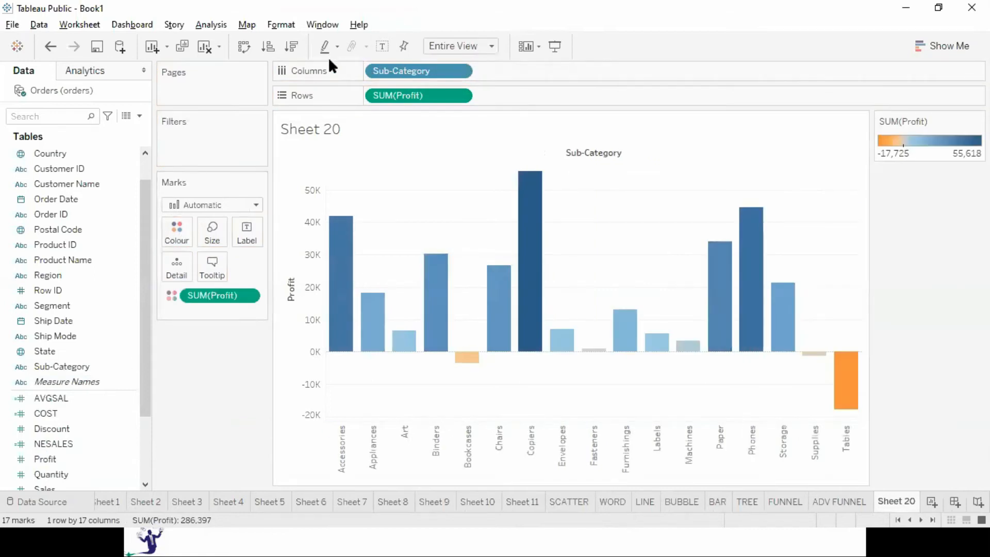
# Step: Sort the sub-categories by Profit in descending order and change the mark type to Gantt Bar
pyautogui.click(289, 44)
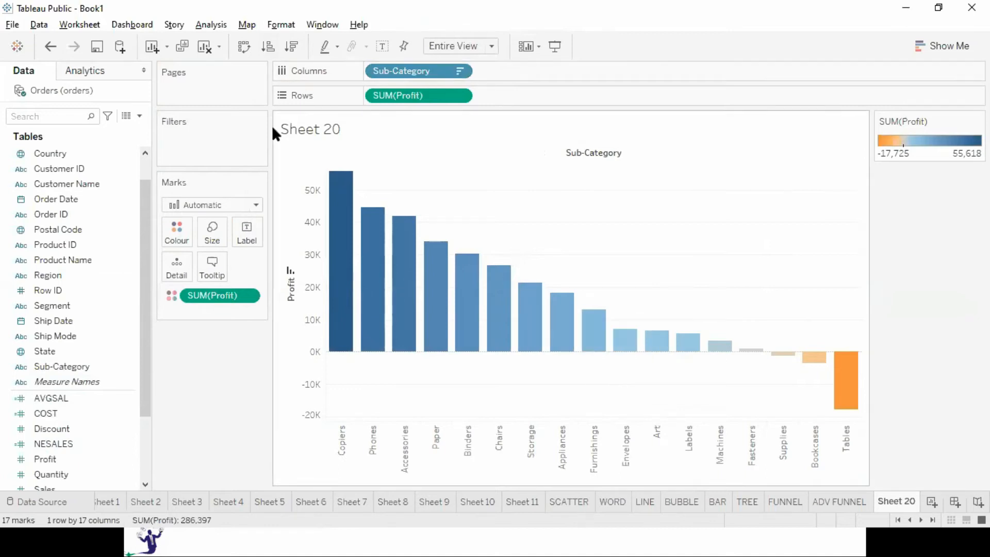
pyautogui.click(235, 205)
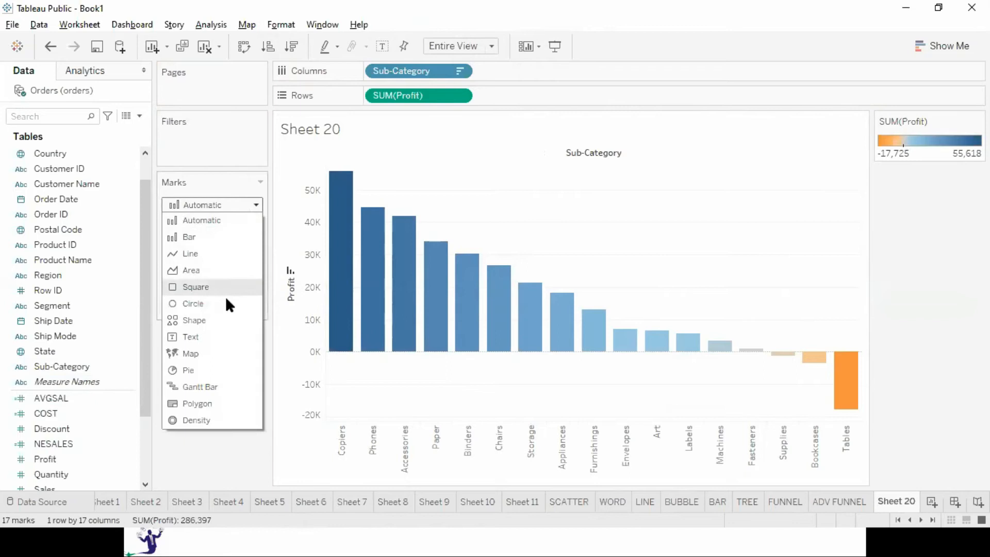
pyautogui.click(208, 387)
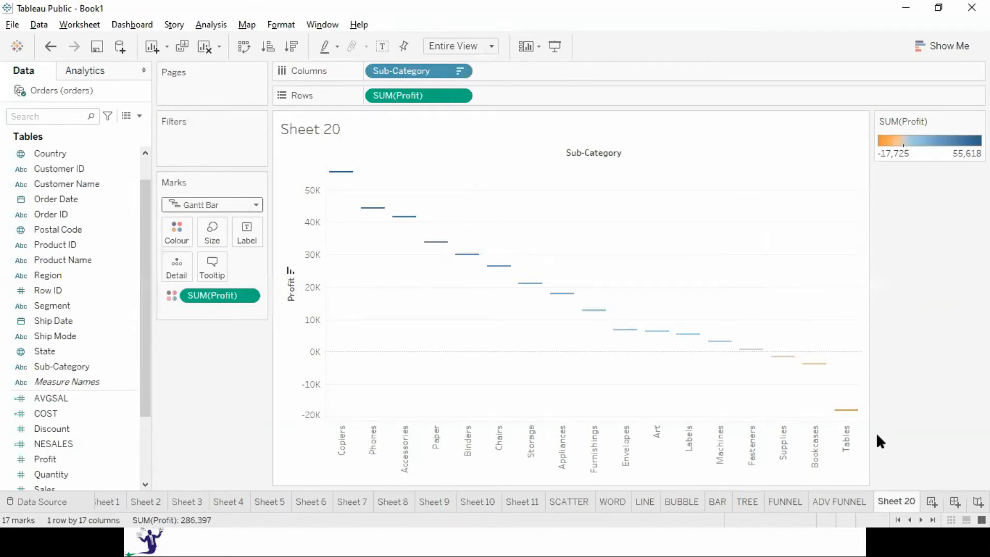
# Step: Size the Gantt bars by the sum of Profit and show the mark labels
pyautogui.click(105, 396)
pyautogui.moveTo(55, 458); pyautogui.dragTo(211, 230)
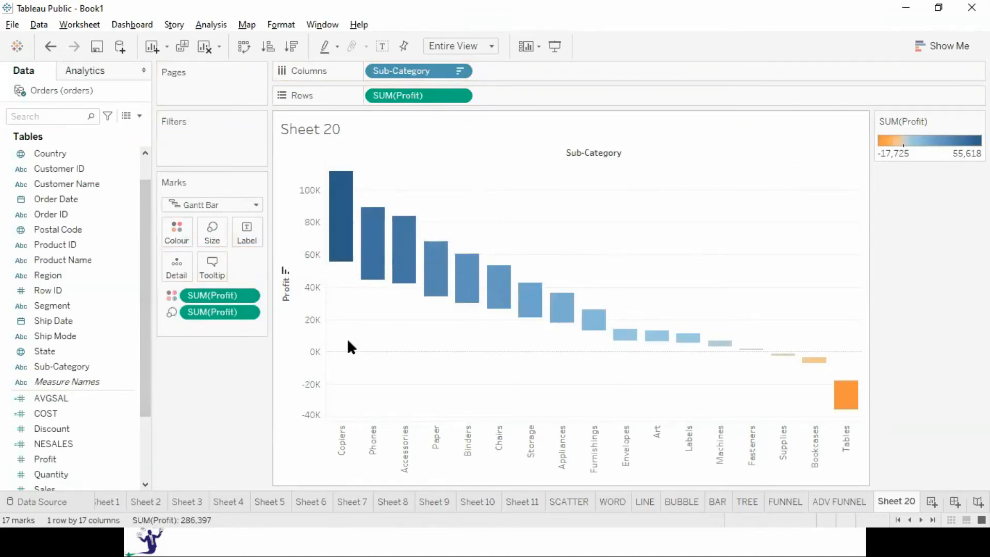
pyautogui.moveTo(339, 268)
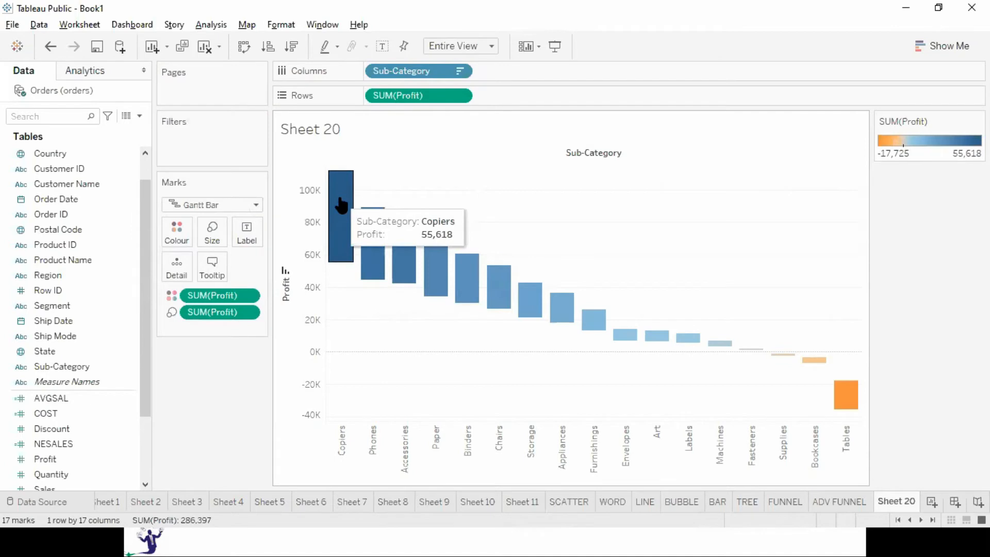
pyautogui.moveTo(367, 227)
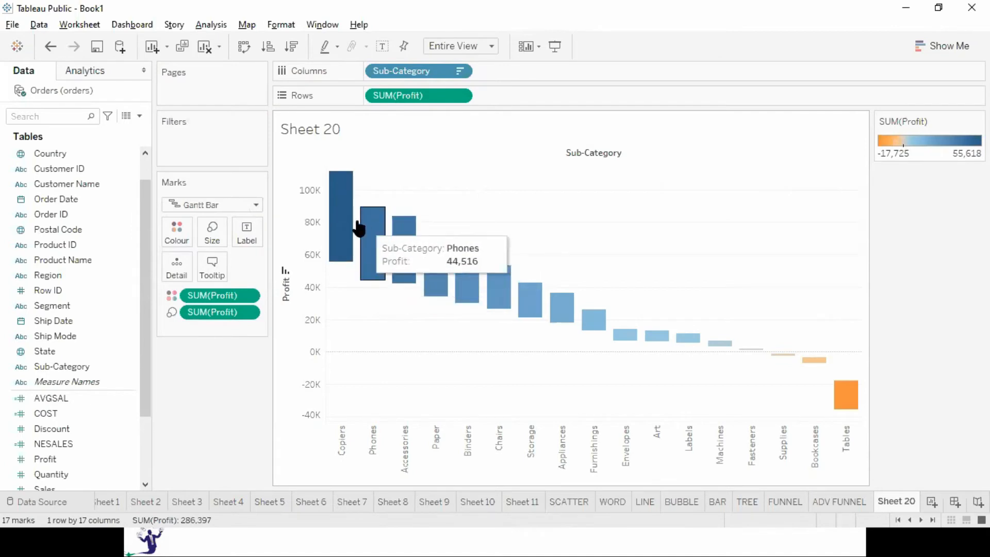
pyautogui.moveTo(341, 211)
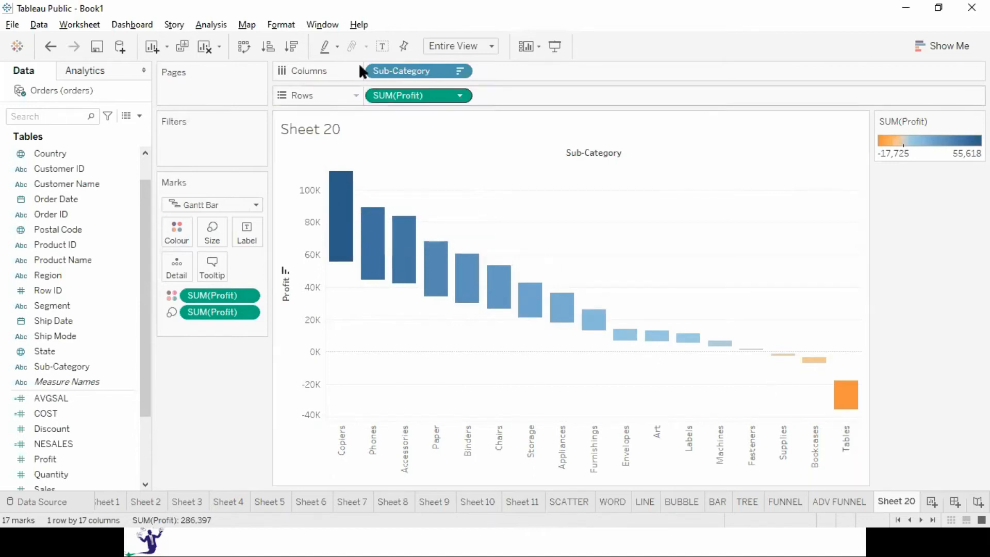
pyautogui.click(382, 46)
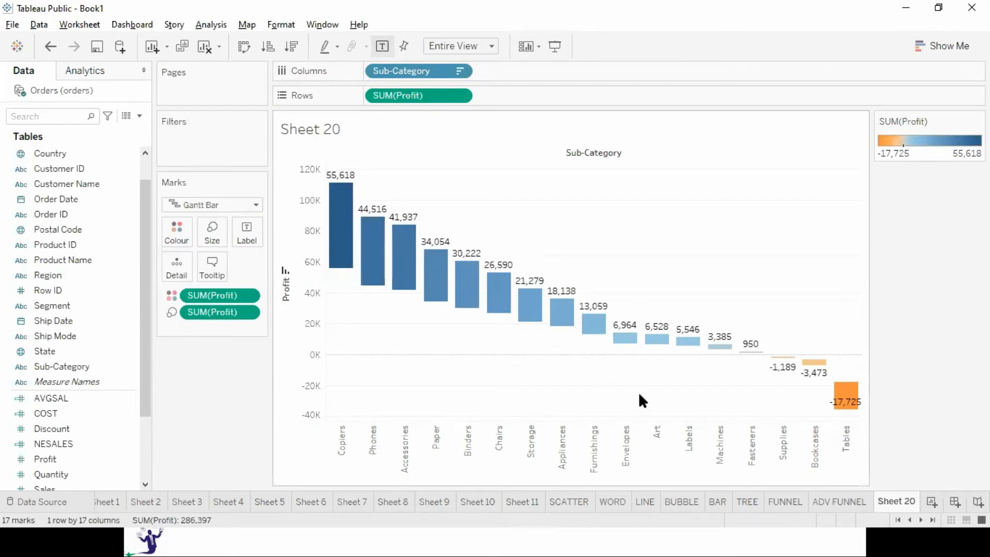
# Step: Try sorting the sub-categories by Profit in ascending order and restore the descending order
pyautogui.click(269, 46)
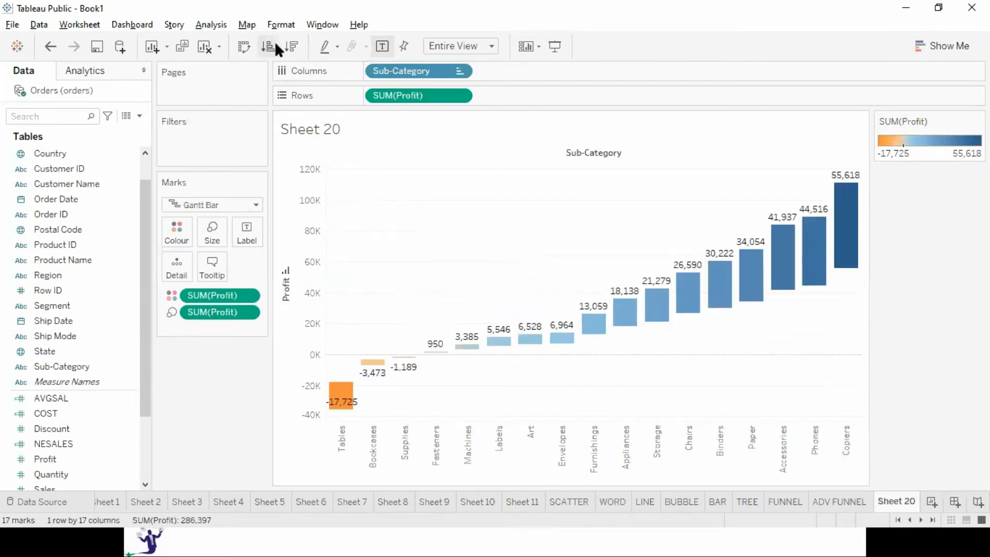
pyautogui.click(293, 46)
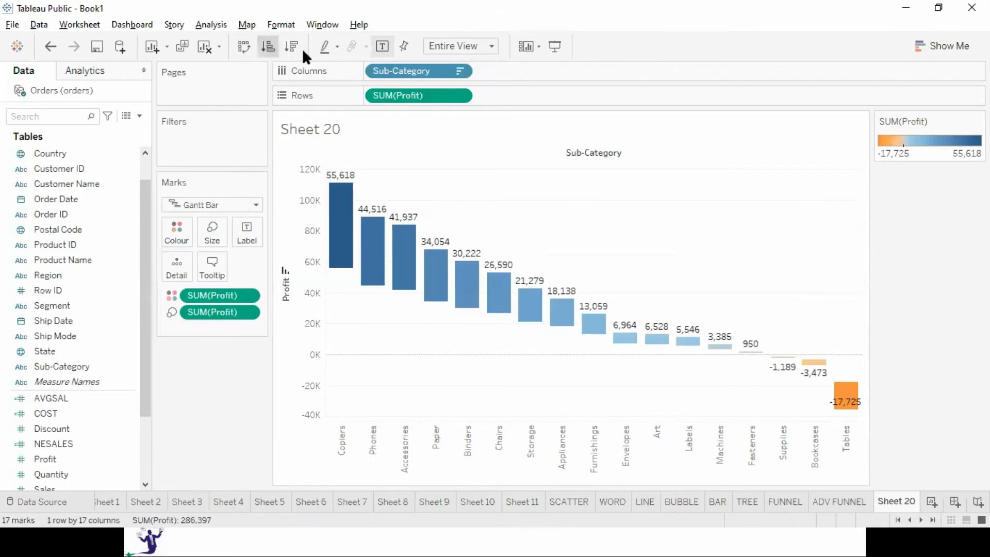
pyautogui.click(298, 48)
pyautogui.click(274, 49)
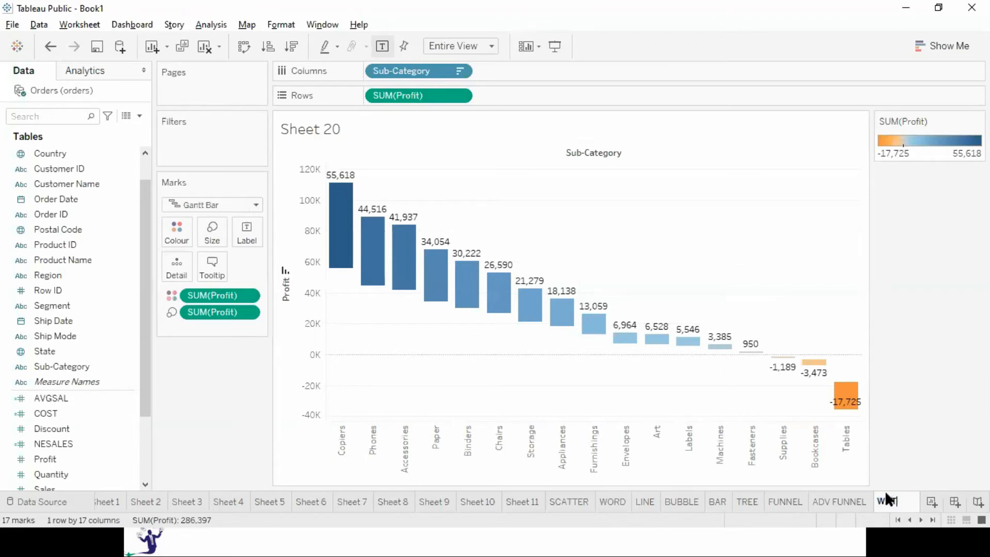
# Step: Rename the Profit by Sub-Category worksheet as WATERFALL
pyautogui.write('FALL')
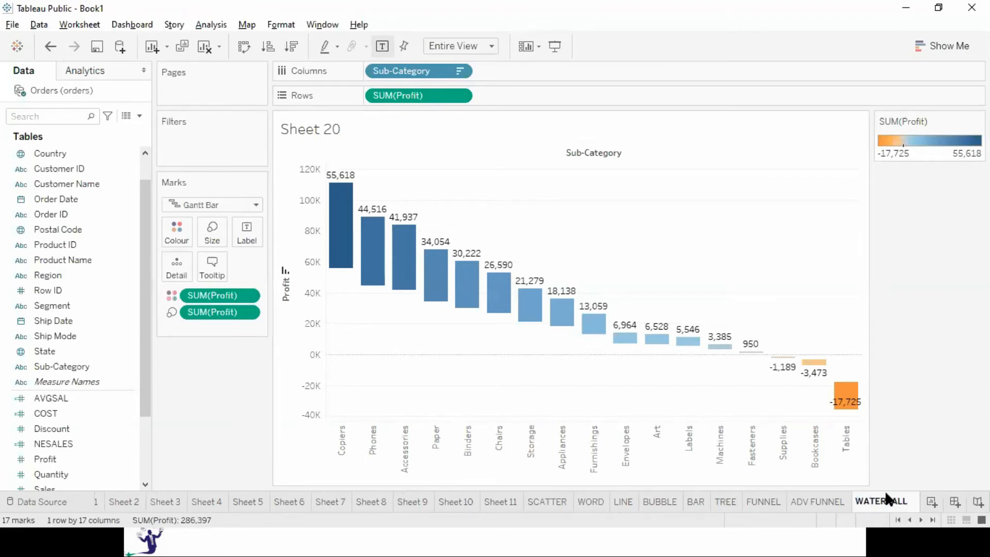
pyautogui.press('Return')
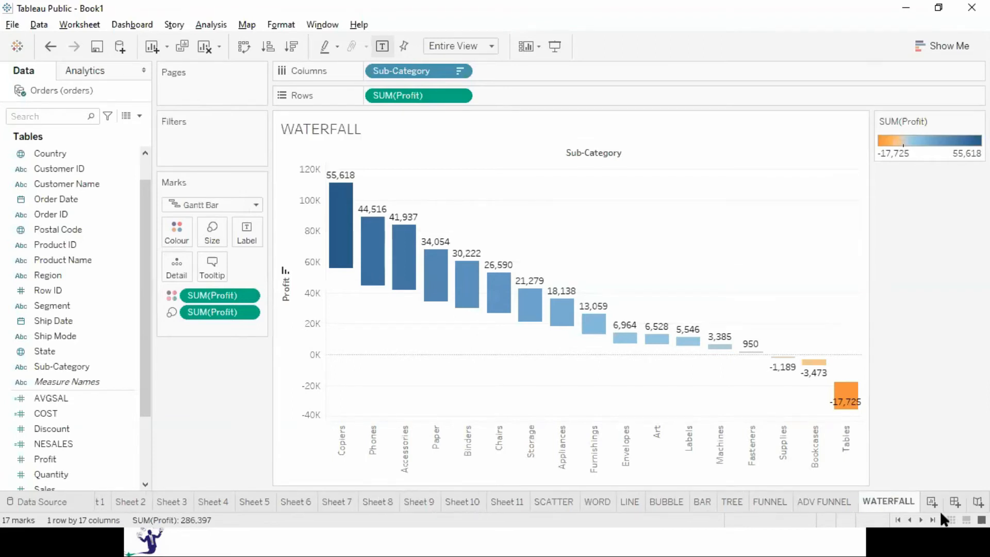
# Step: Create a new worksheet with State in the rows and Sub-Category in the columns
pyautogui.click(931, 500)
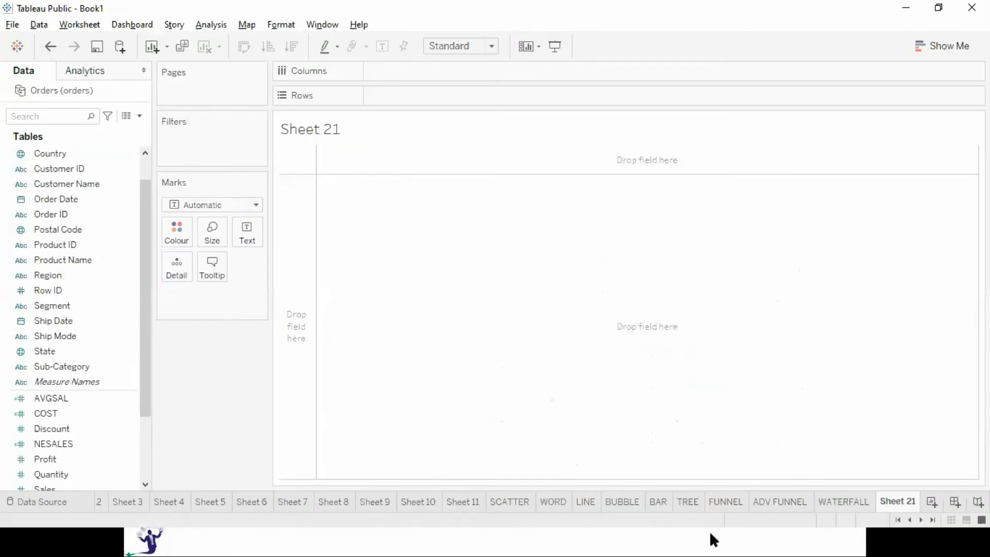
pyautogui.moveTo(91, 349); pyautogui.dragTo(457, 94)
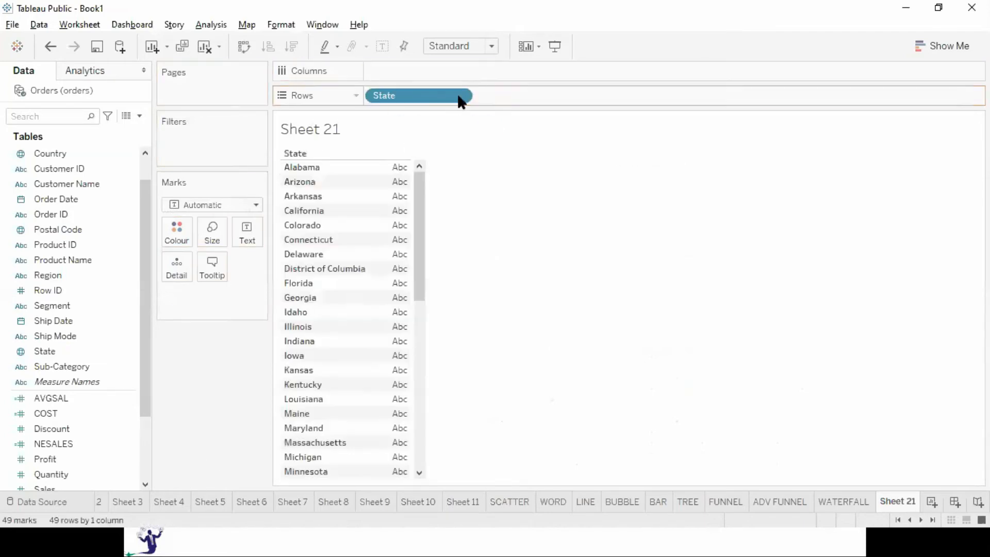
pyautogui.doubleClick(90, 362)
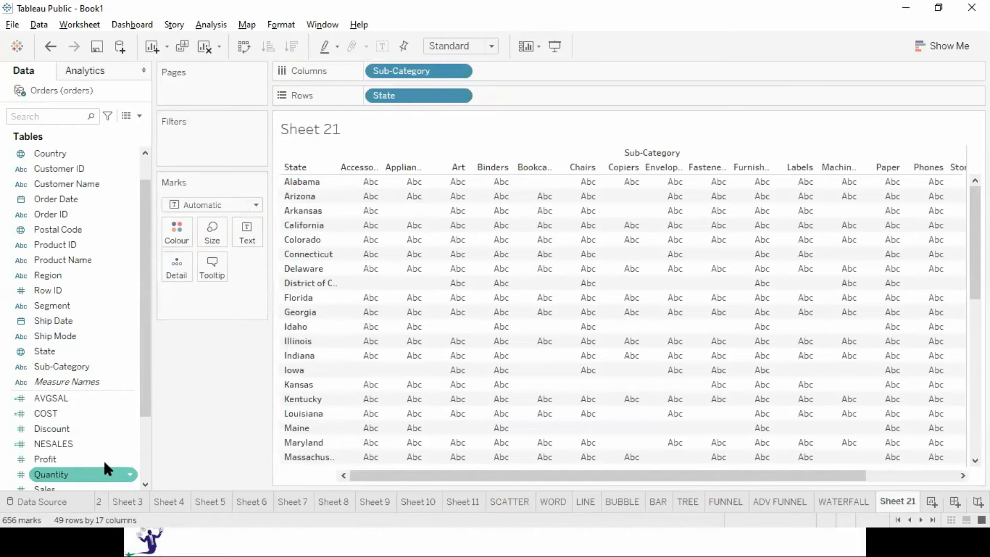
# Step: Size the State by Sub-Category marks by the sum of Sales and colour them by the sum of Profit
pyautogui.moveTo(47, 487); pyautogui.dragTo(206, 224)
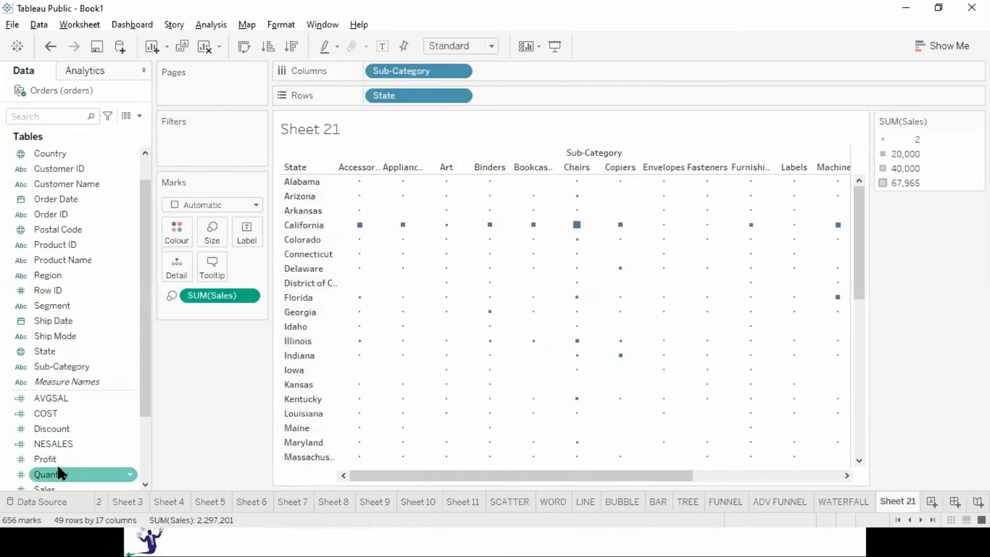
pyautogui.moveTo(54, 460); pyautogui.dragTo(173, 233)
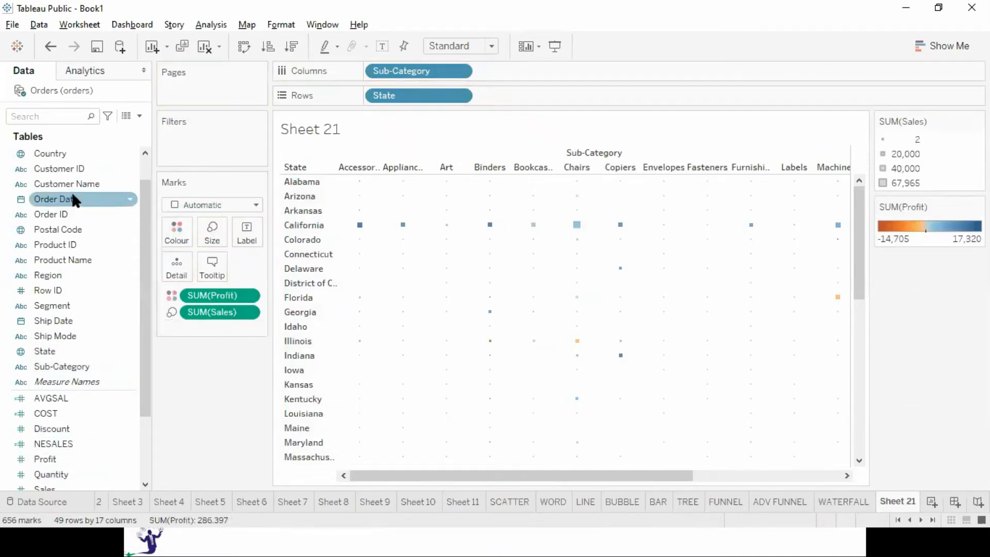
pyautogui.click(72, 280)
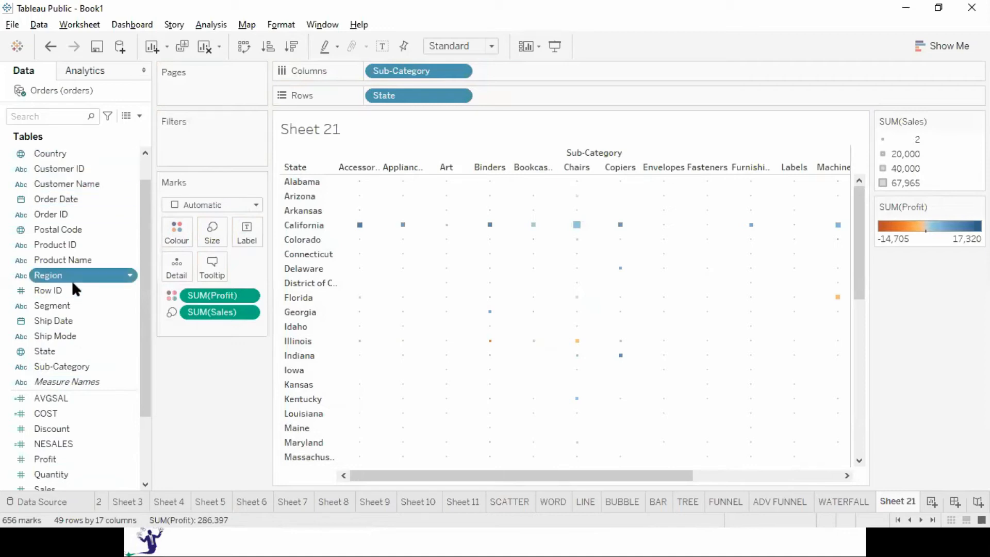
pyautogui.doubleClick(73, 280)
pyautogui.rightClick(72, 280)
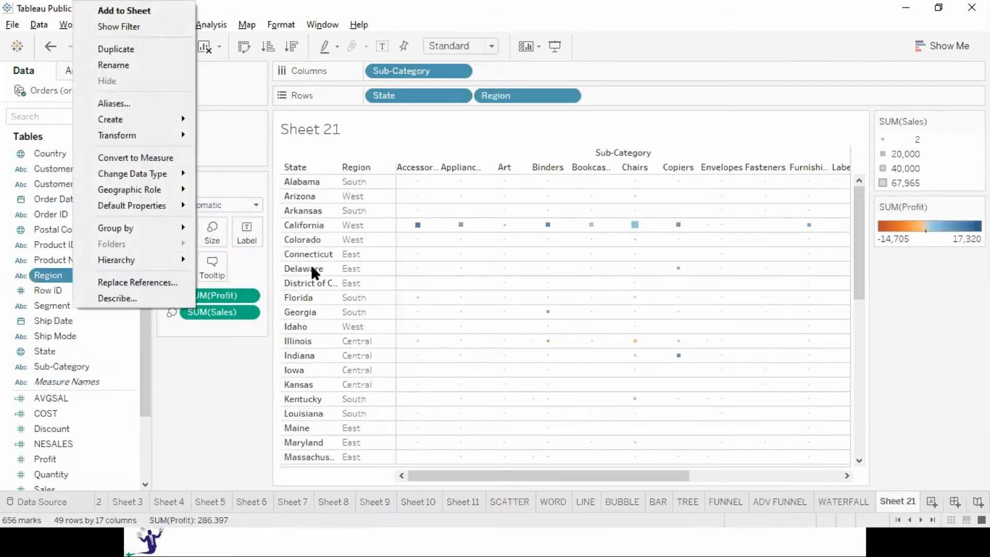
pyautogui.click(209, 374)
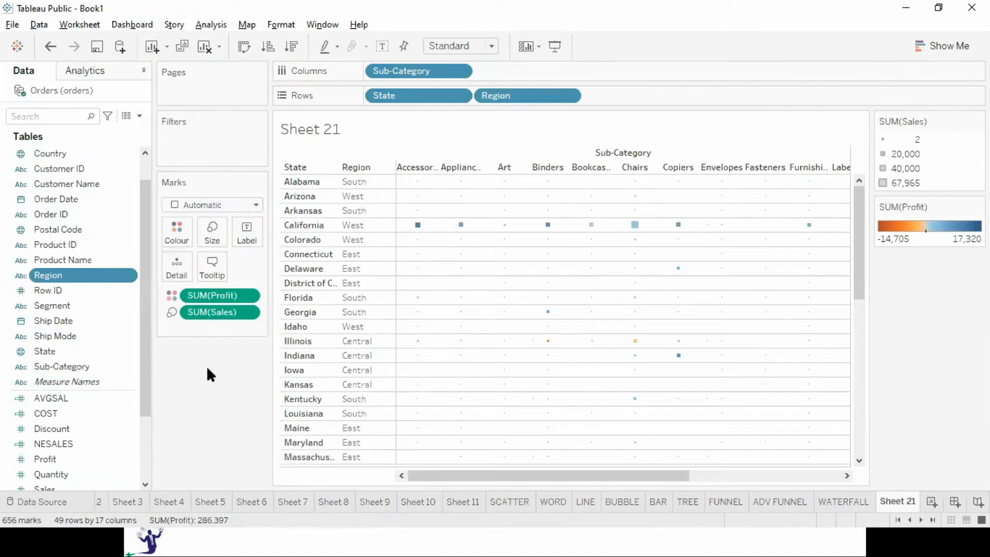
pyautogui.moveTo(523, 100); pyautogui.dragTo(247, 445)
# Step: Show a Region filter for the sheet and limit it to West only
pyautogui.click(128, 276)
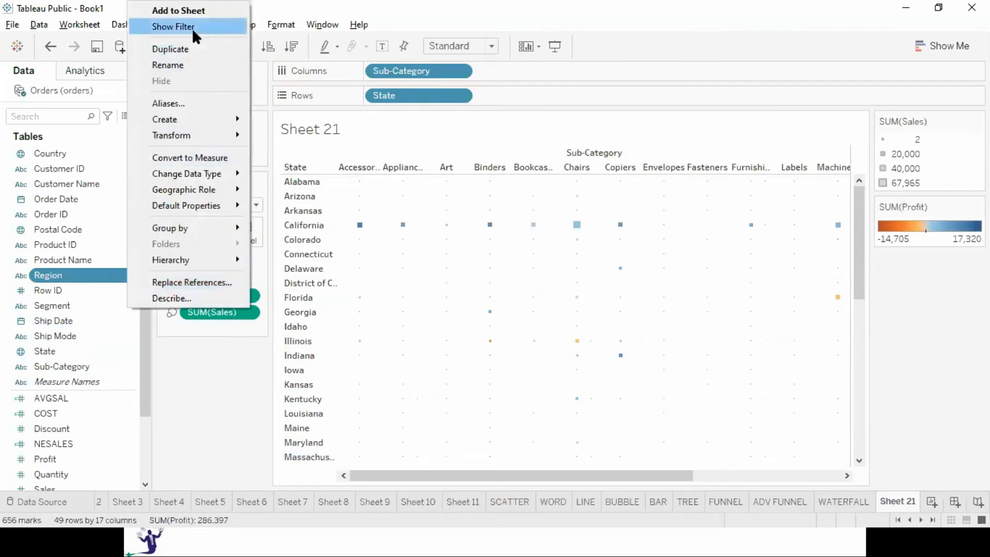
pyautogui.click(192, 28)
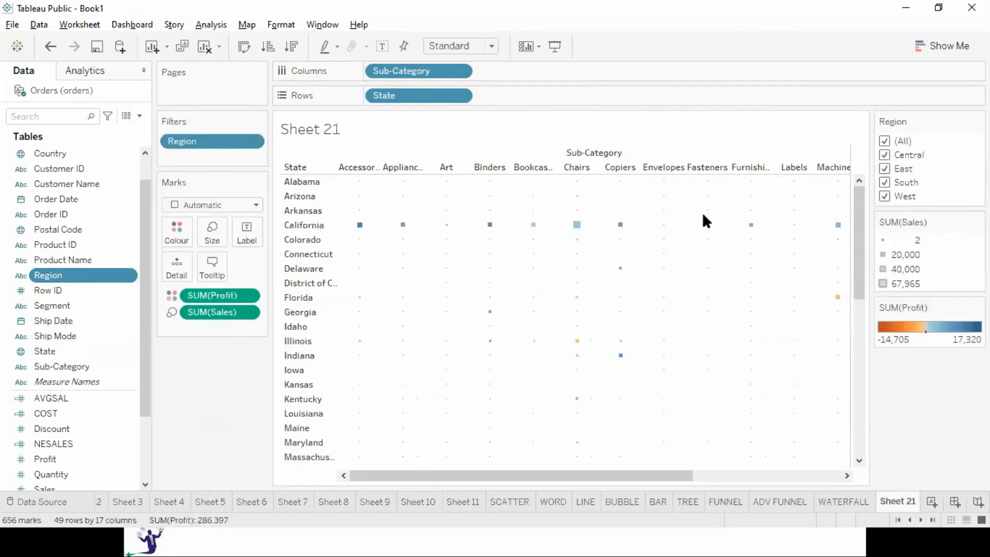
pyautogui.click(884, 142)
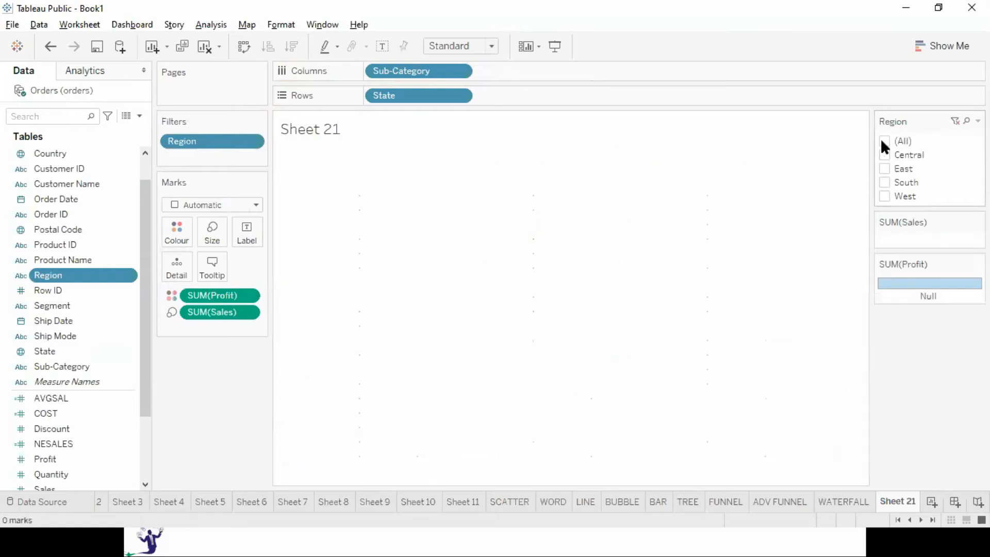
pyautogui.click(884, 194)
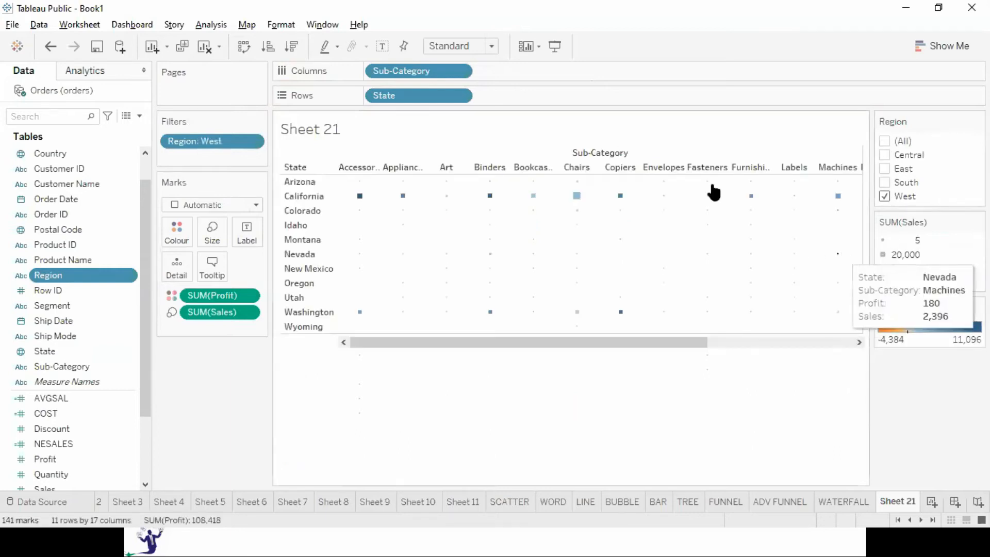
# Step: Fit the State by Sub-Category chart to Entire View and enlarge its square marks
pyautogui.click(453, 46)
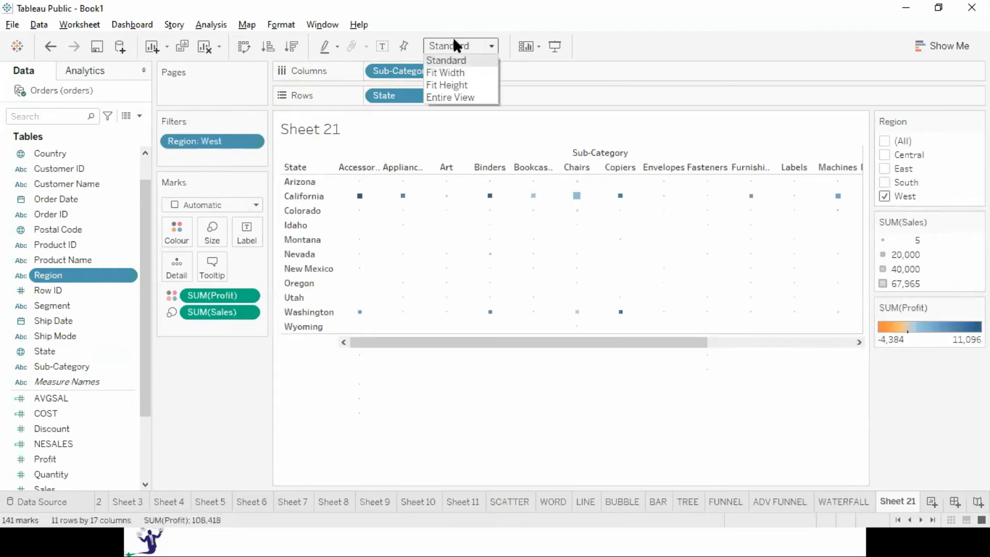
pyautogui.click(457, 97)
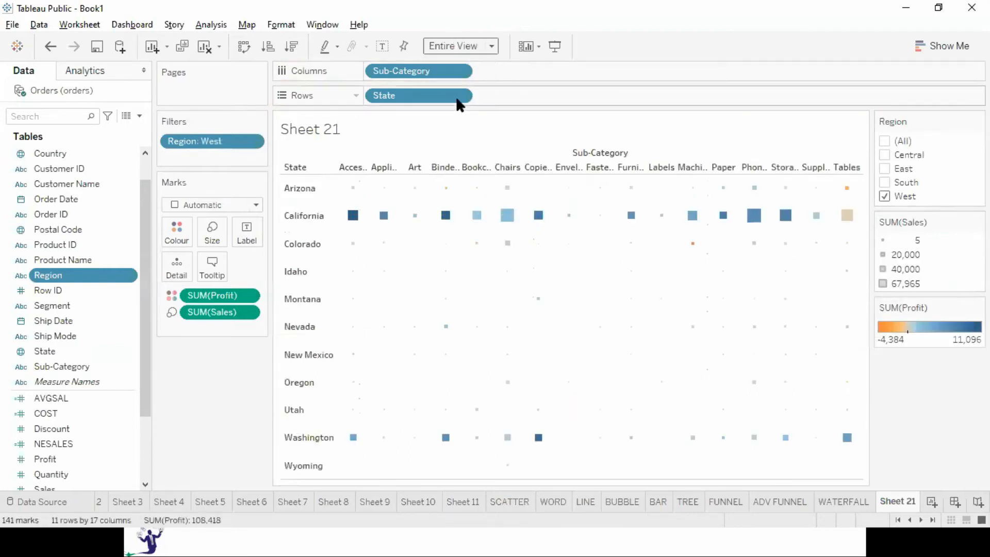
pyautogui.click(213, 235)
pyautogui.moveTo(265, 267)
pyautogui.mouseDown()
pyautogui.moveTo(282, 265)
pyautogui.moveTo(271, 270)
pyautogui.mouseUp()
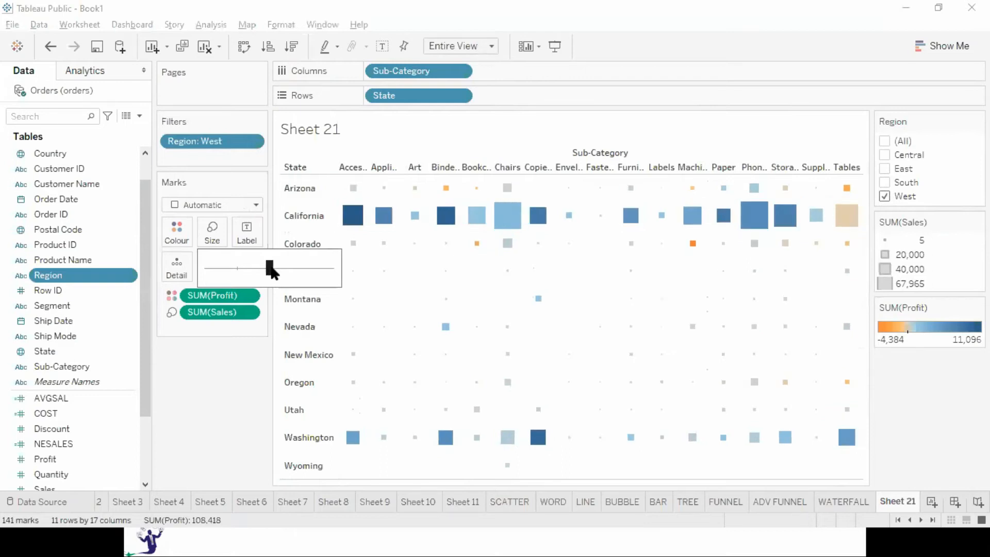
# Step: Change the Profit colour palette to Red-Gold
pyautogui.click(189, 228)
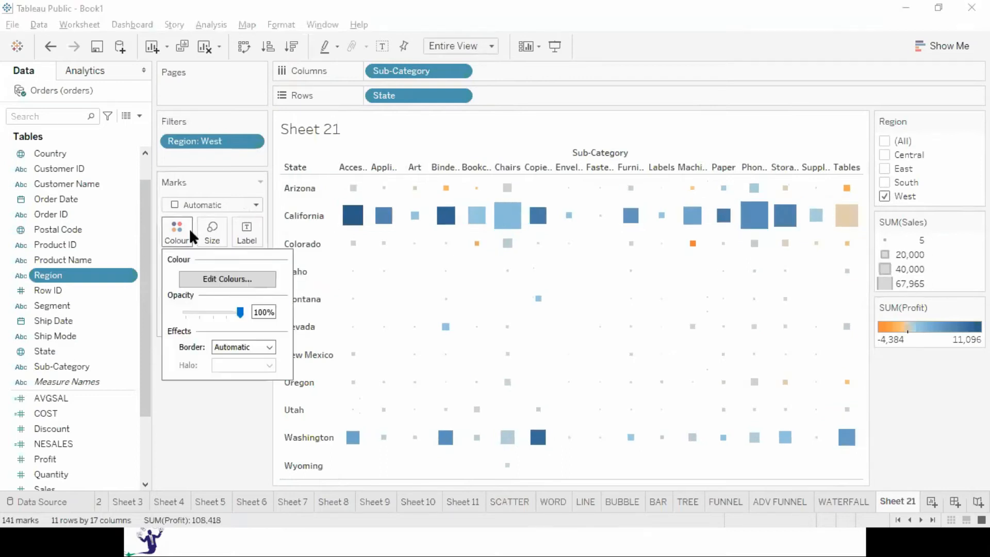
pyautogui.click(224, 282)
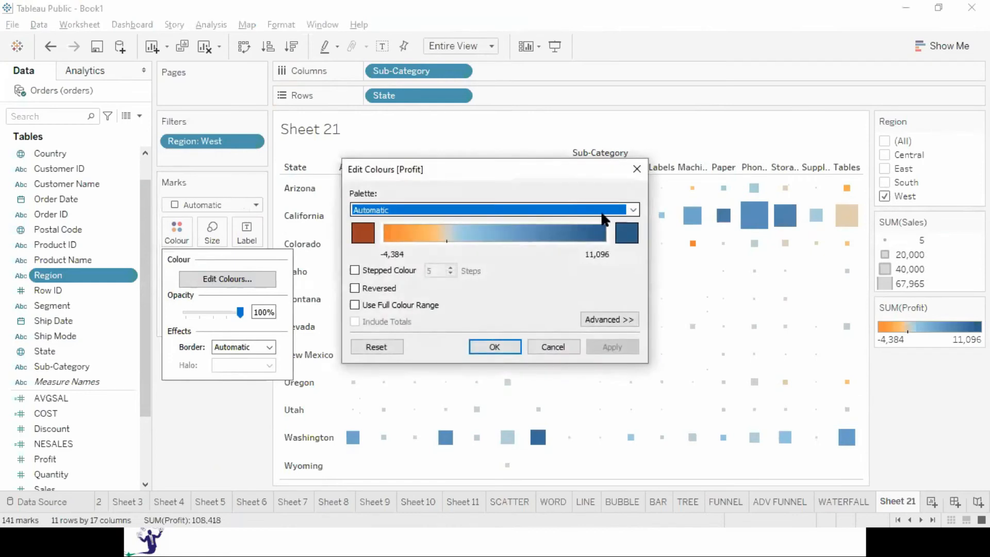
pyautogui.click(634, 211)
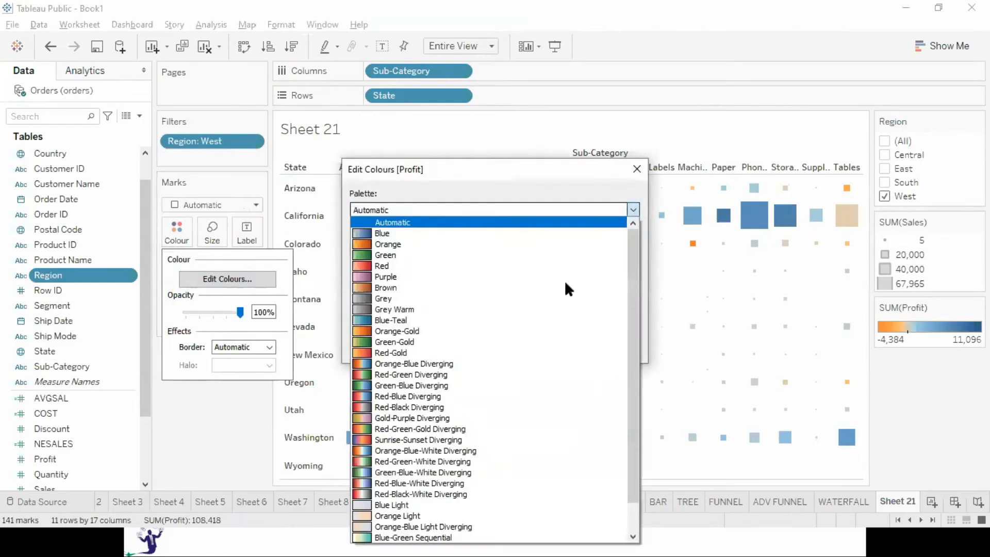
pyautogui.click(369, 352)
pyautogui.click(612, 346)
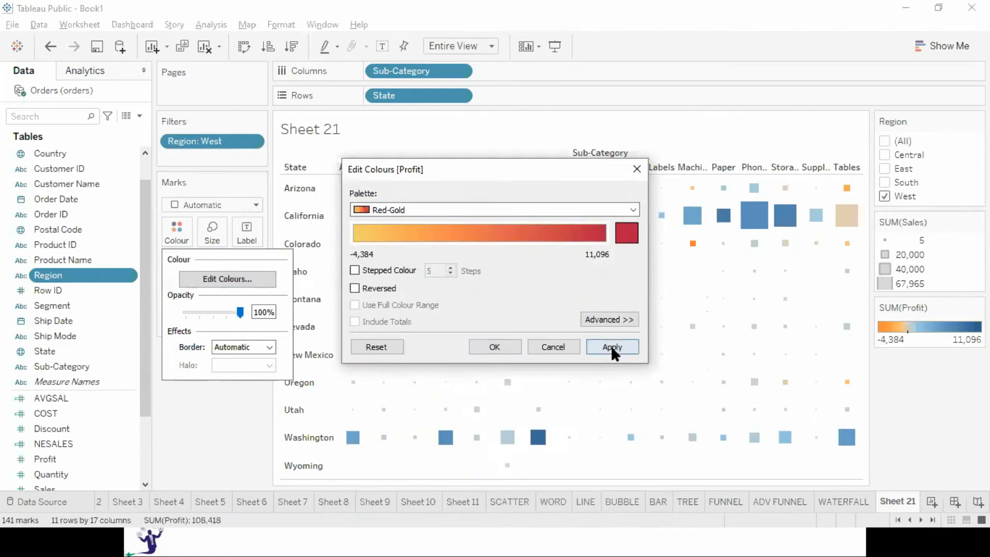
pyautogui.click(493, 348)
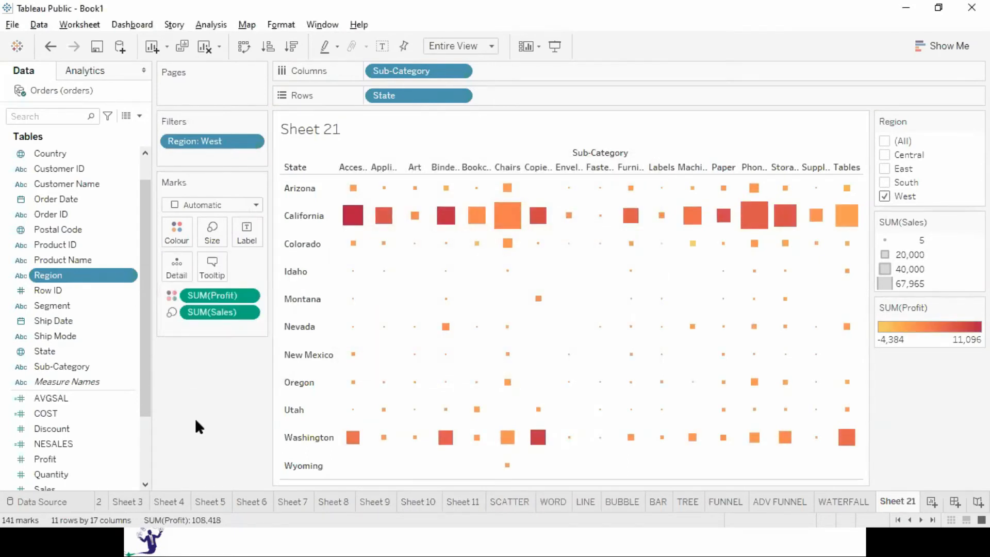
# Step: View the chart in presentation mode and switch its Region filter to South only
pyautogui.moveTo(659, 237)
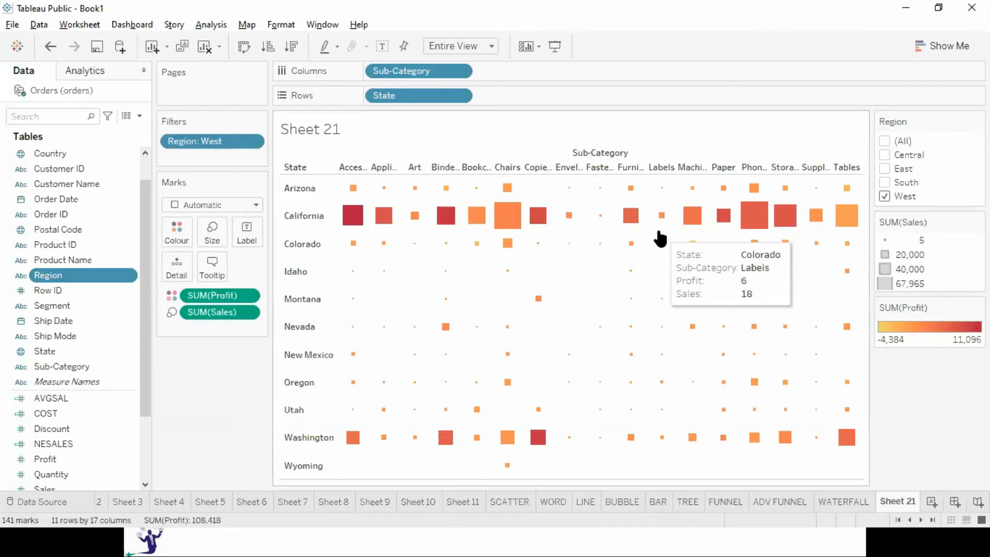
pyautogui.press('F7')
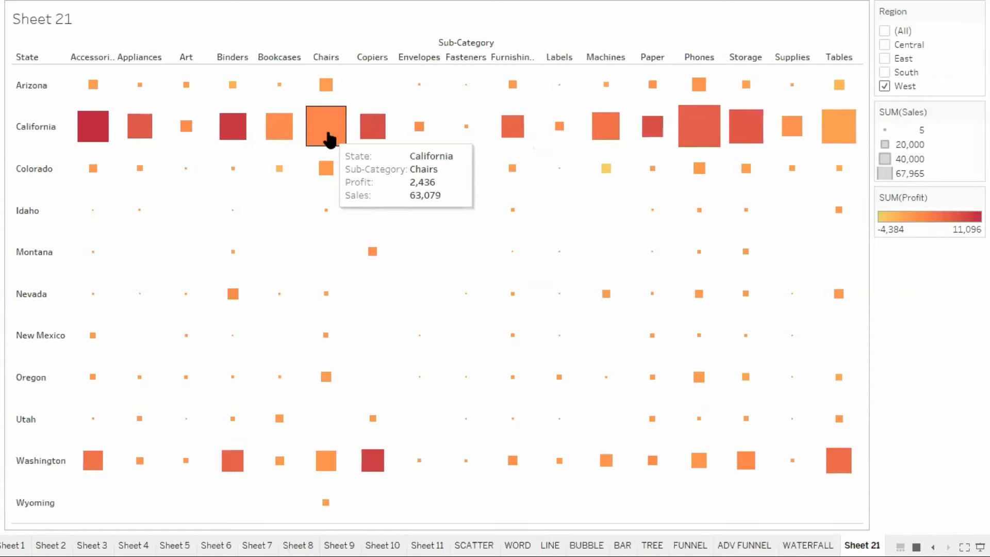
pyautogui.moveTo(376, 126)
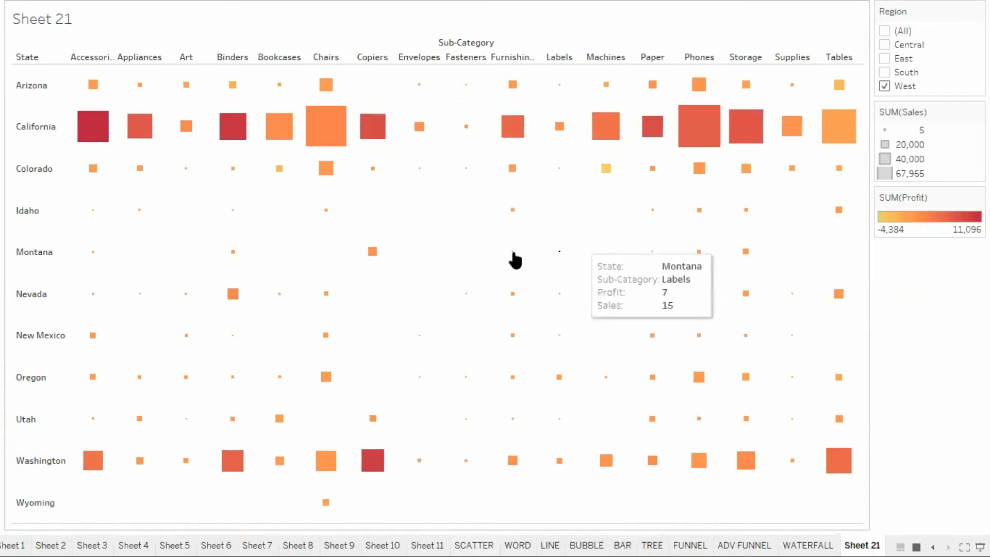
pyautogui.click(885, 72)
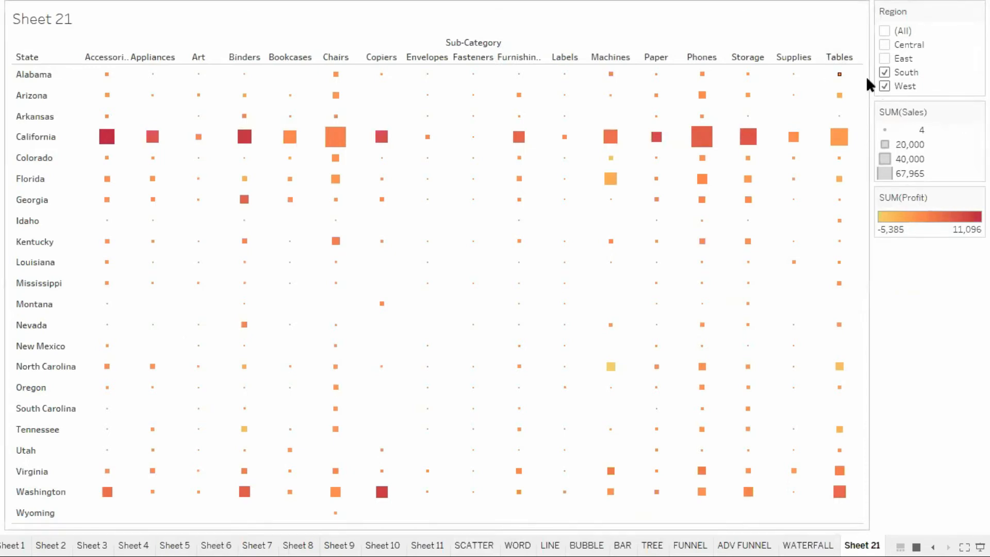
pyautogui.click(883, 86)
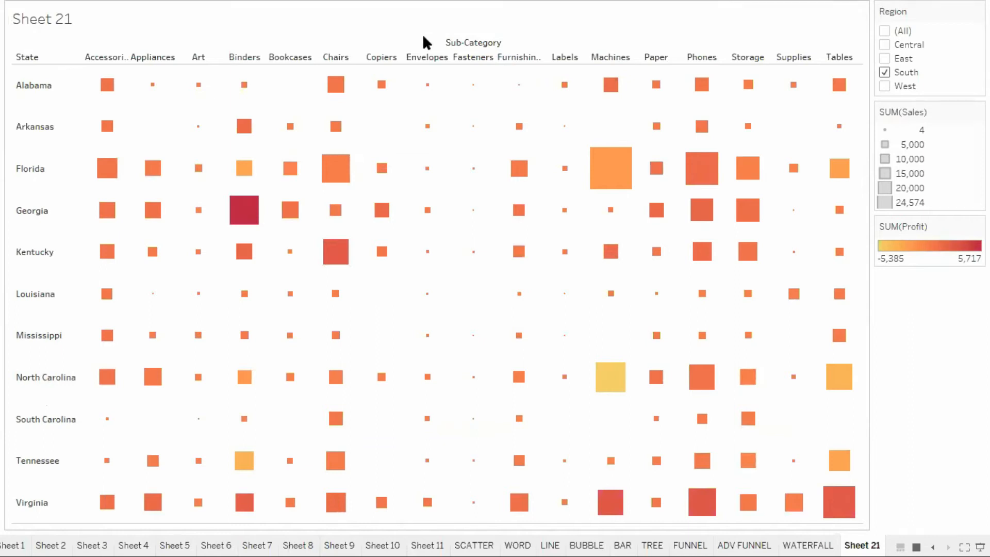
# Step: Compare the heat map by Region, limiting the filter first to East only and finally to Central only
pyautogui.moveTo(373, 102)
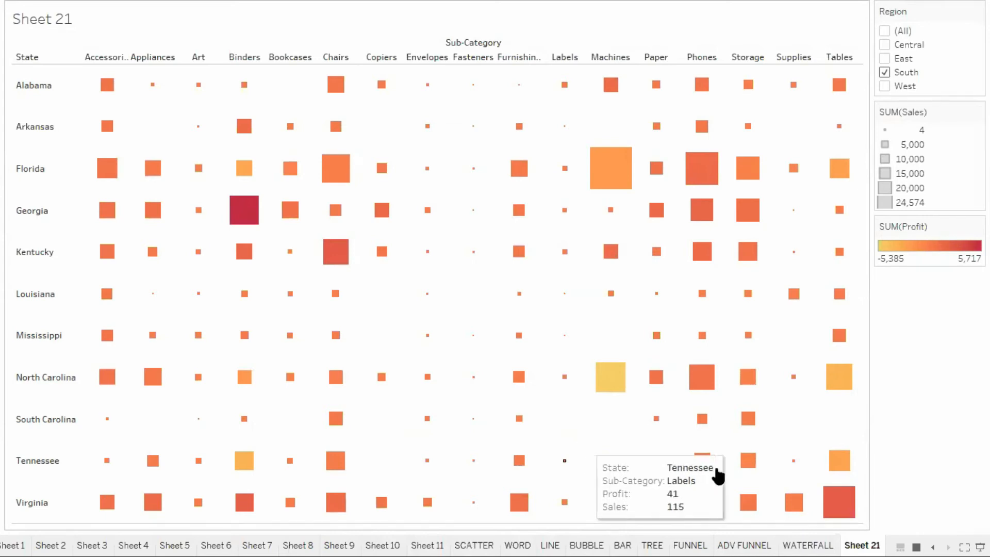
pyautogui.click(884, 59)
pyautogui.click(883, 72)
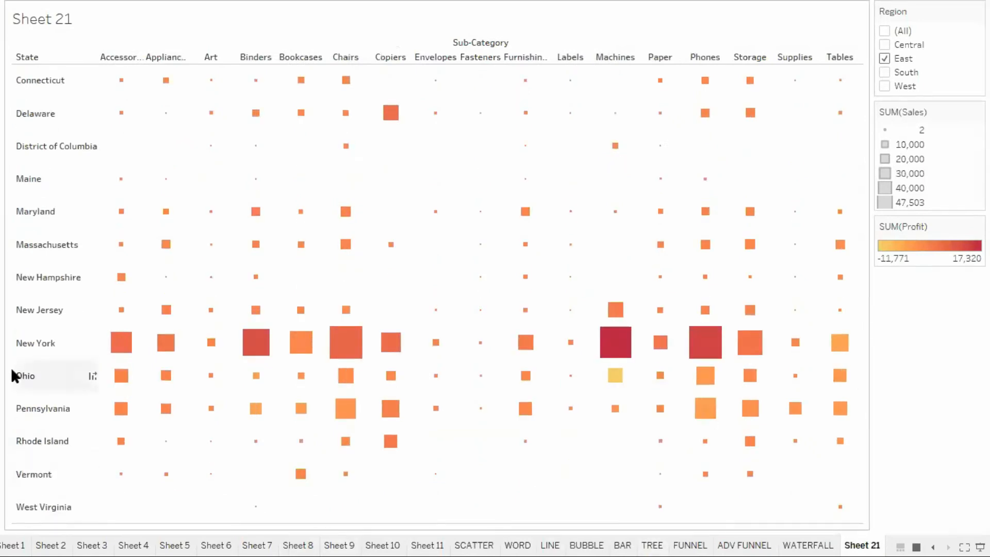
pyautogui.moveTo(844, 433)
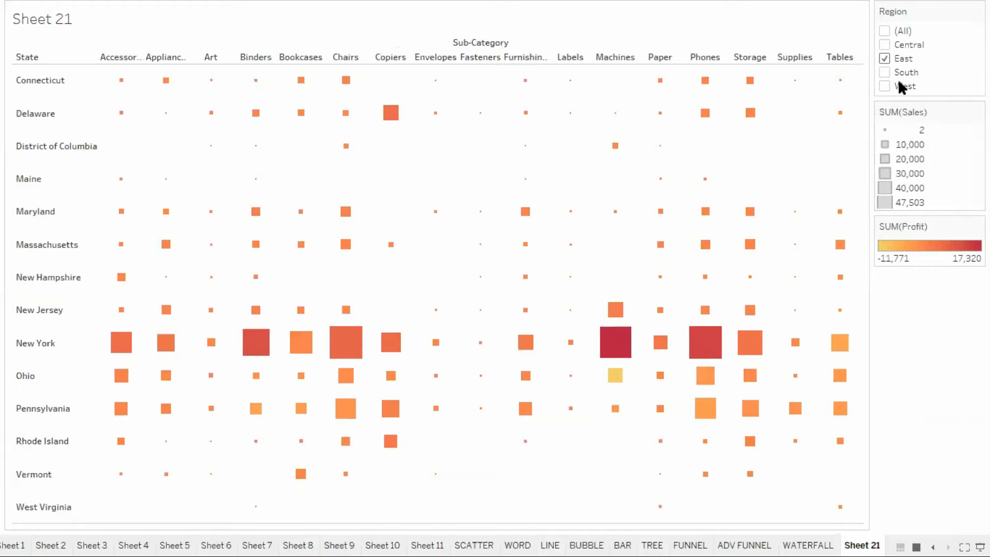
pyautogui.click(883, 45)
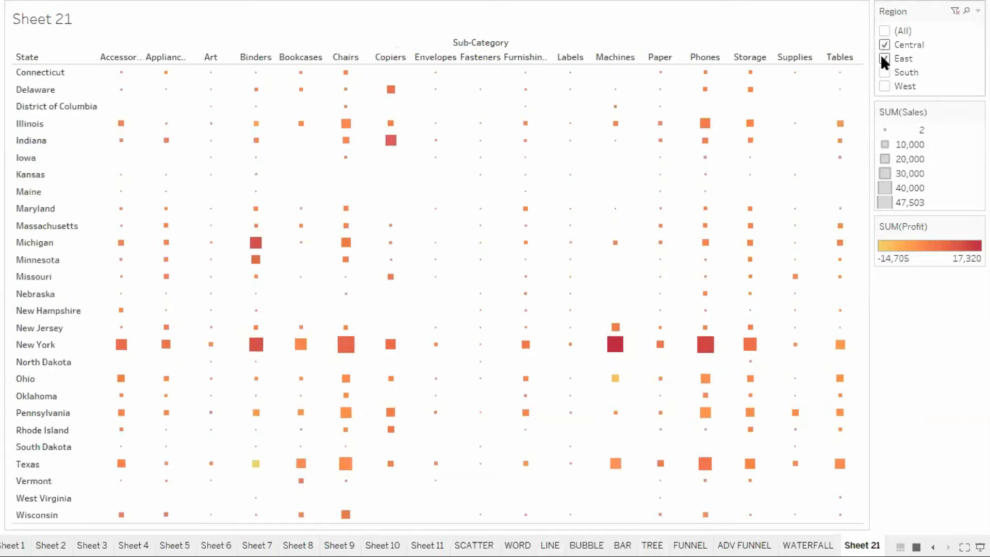
pyautogui.click(883, 58)
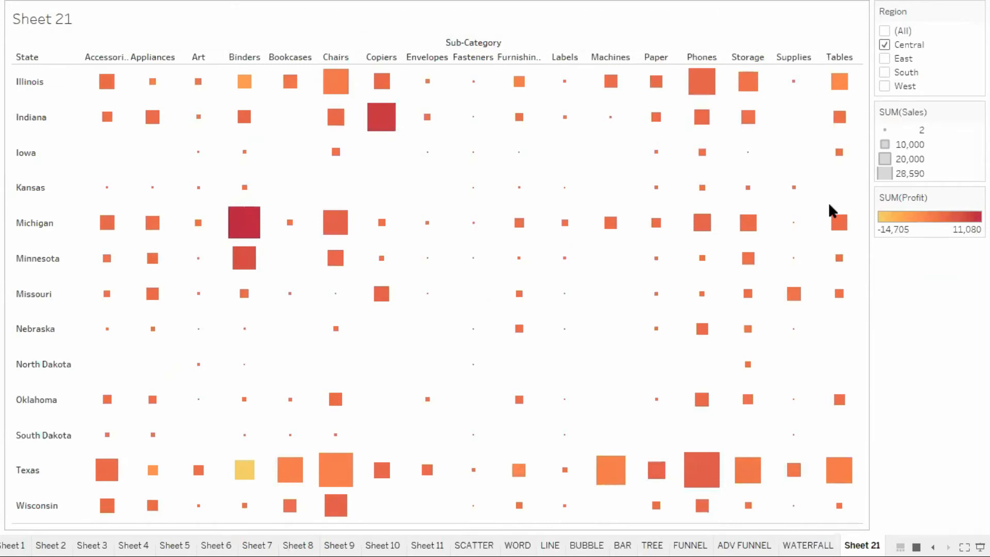
# Step: Limit the Region filter to West only, leave presentation mode and rename the sheet HEAT
pyautogui.click(885, 86)
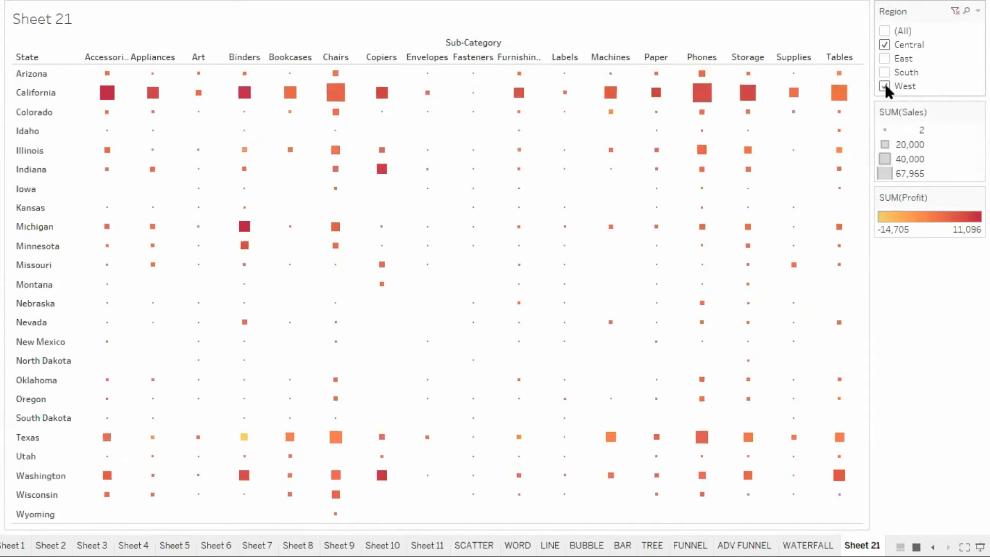
pyautogui.click(885, 45)
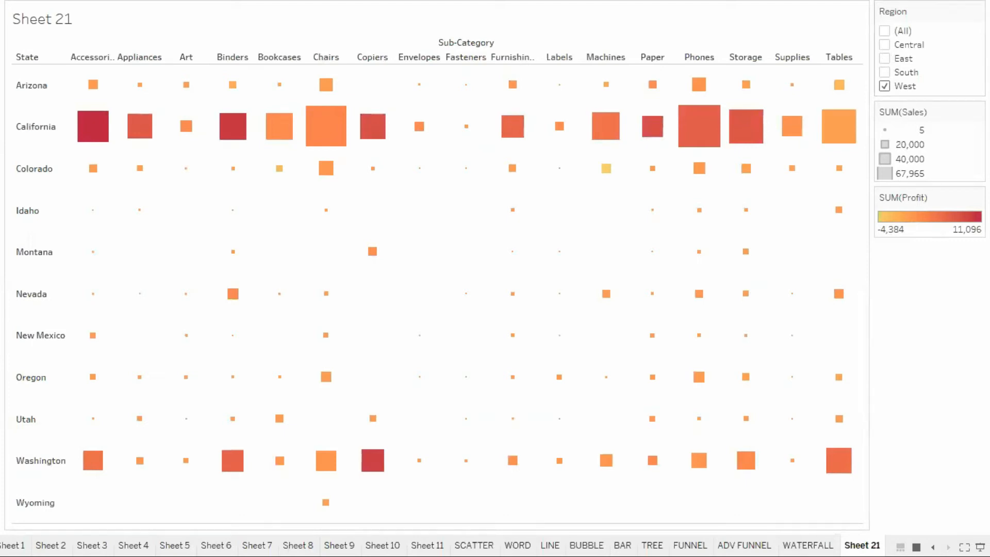
pyautogui.press('Escape')
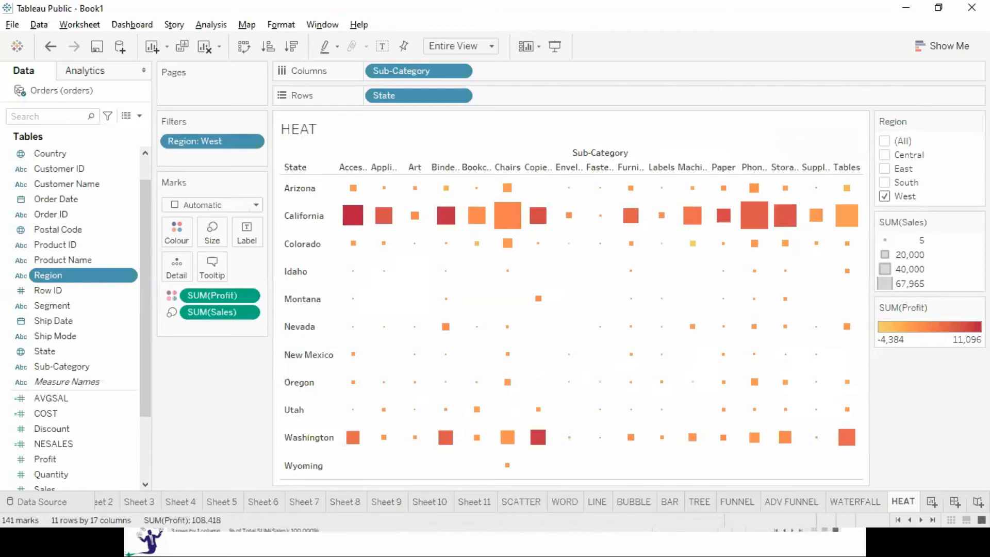
# Step: Add a new worksheet and build a single Sales bar with Region as its colour
pyautogui.click(937, 502)
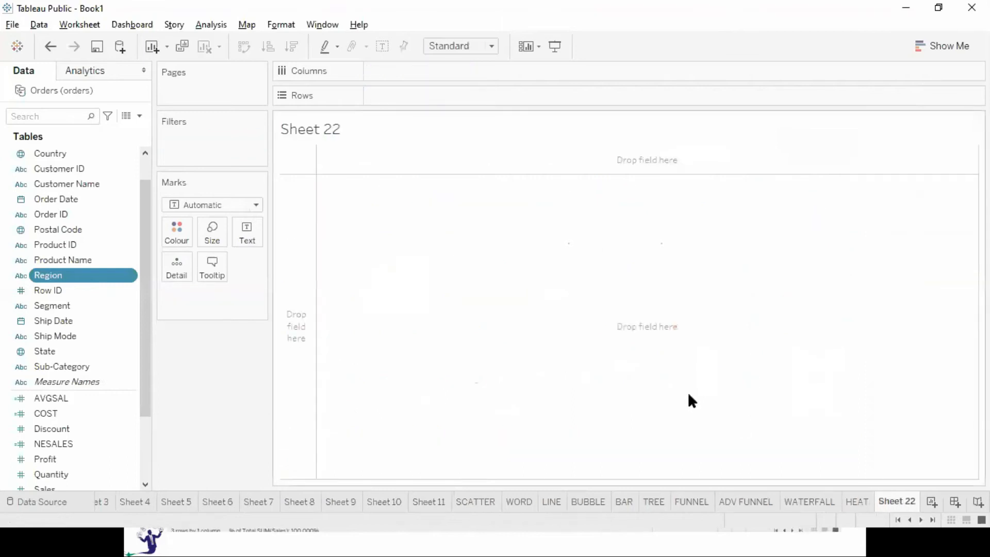
pyautogui.click(67, 485)
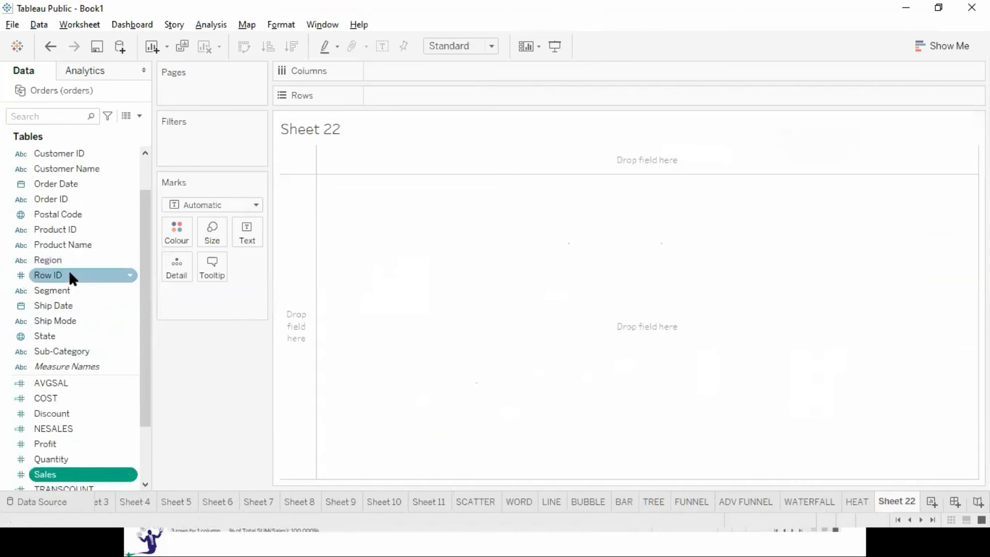
pyautogui.doubleClick(50, 258)
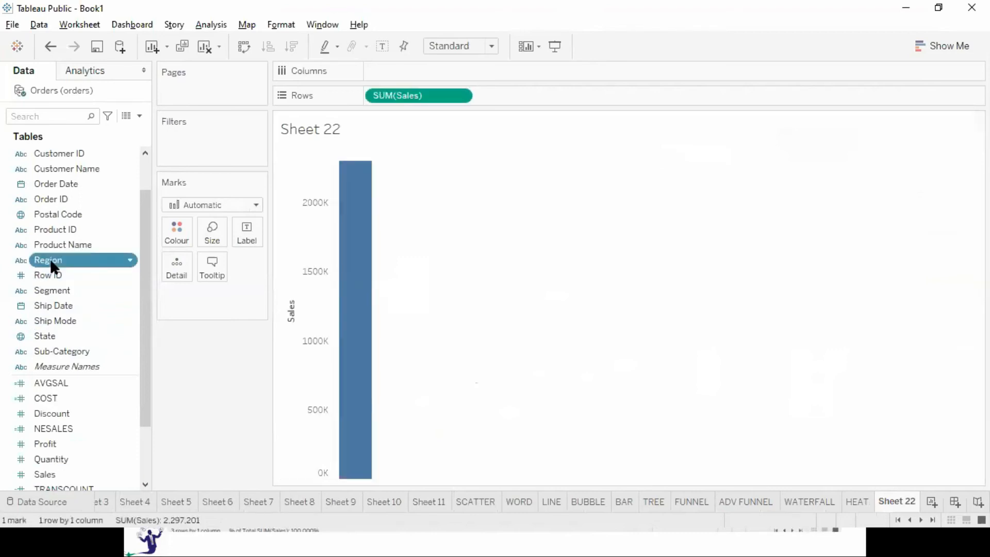
pyautogui.moveTo(403, 77); pyautogui.dragTo(185, 229)
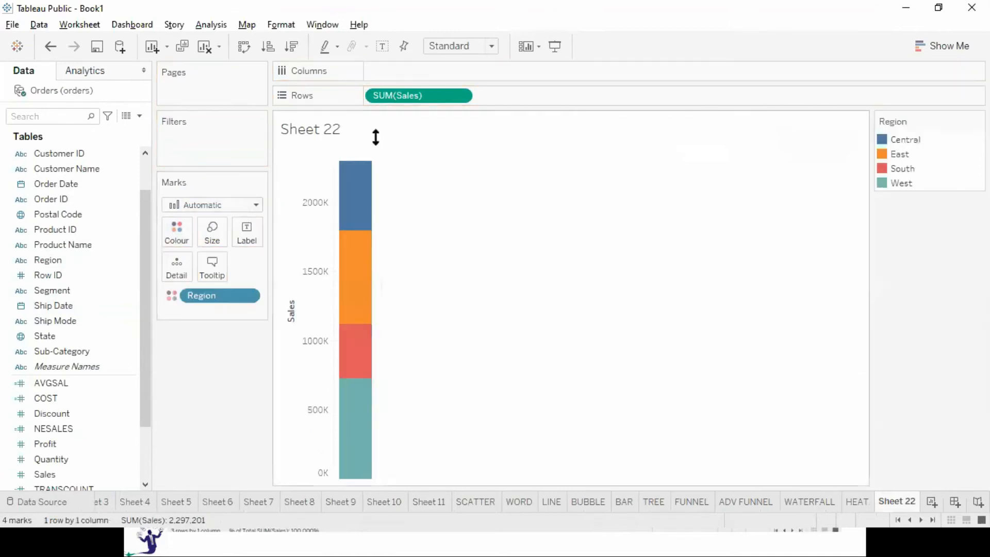
# Step: Convert the Sales bar to a pie chart with Sales as the angle and fit it to Entire View
pyautogui.click(204, 204)
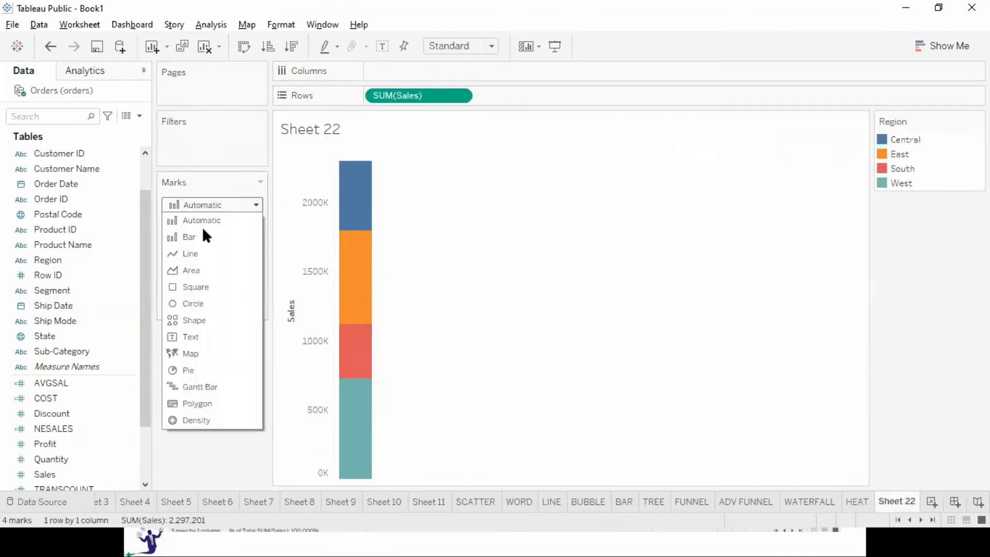
pyautogui.click(195, 371)
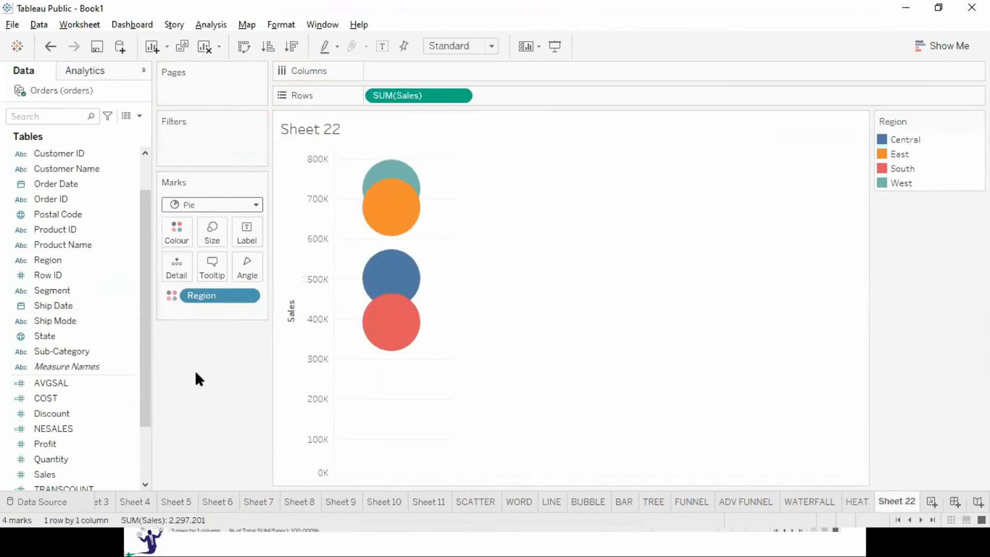
pyautogui.moveTo(435, 95); pyautogui.dragTo(253, 263)
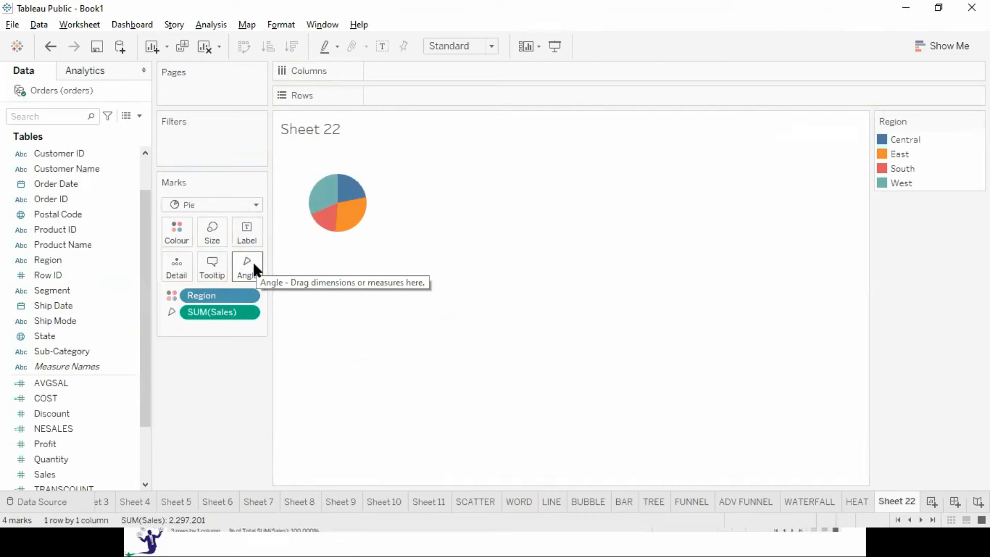
pyautogui.click(454, 48)
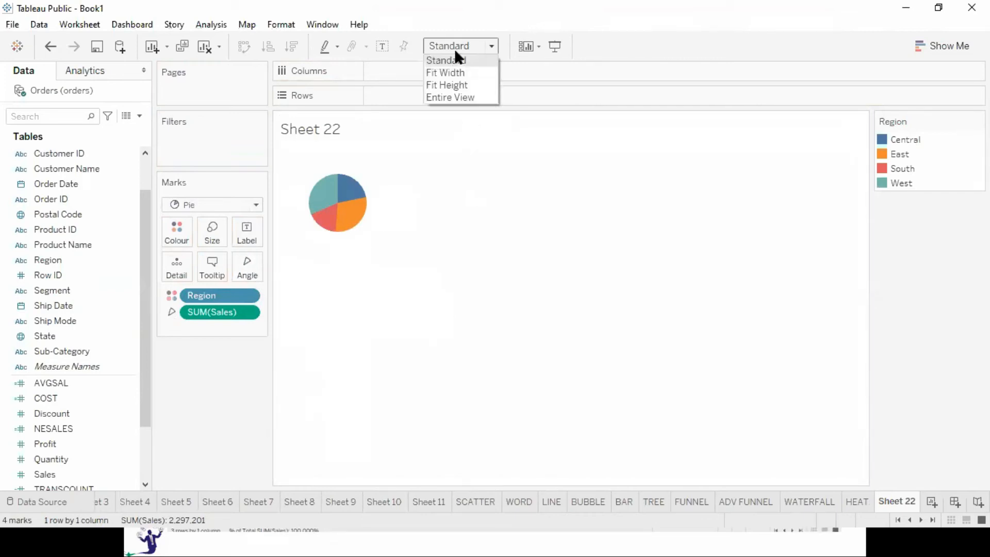
pyautogui.click(479, 105)
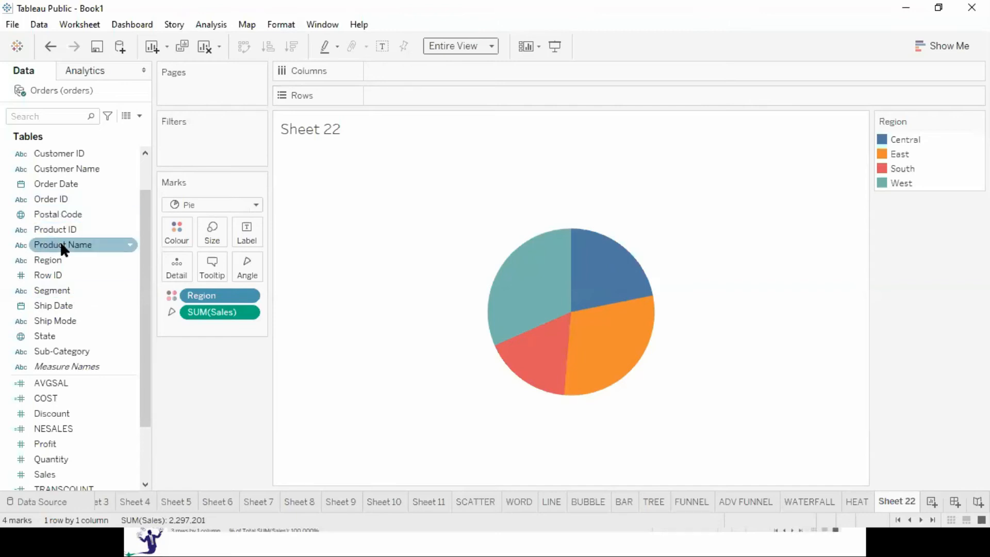
# Step: Label the pie slices with Region and with Sales as Percent of Total
pyautogui.moveTo(59, 257); pyautogui.dragTo(248, 226)
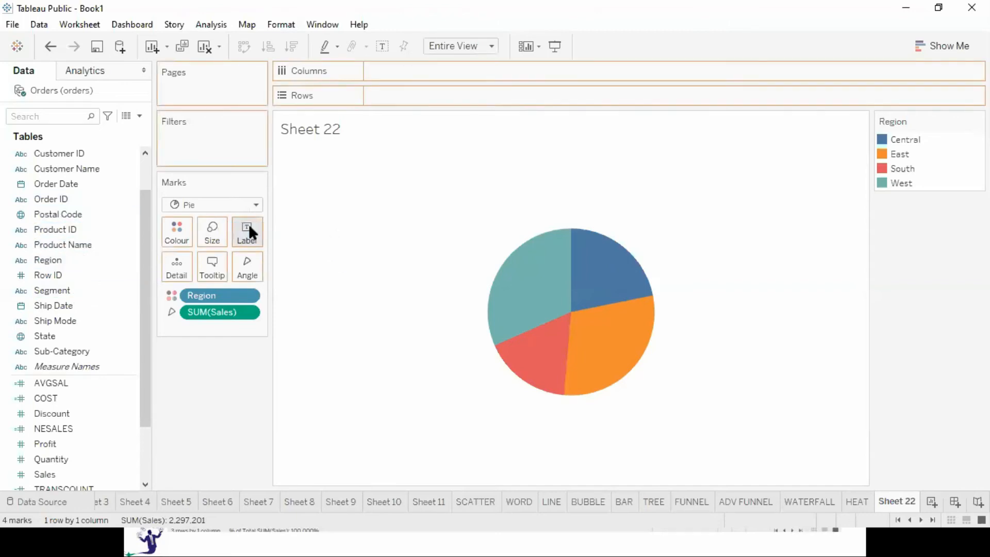
pyautogui.moveTo(51, 474); pyautogui.dragTo(246, 240)
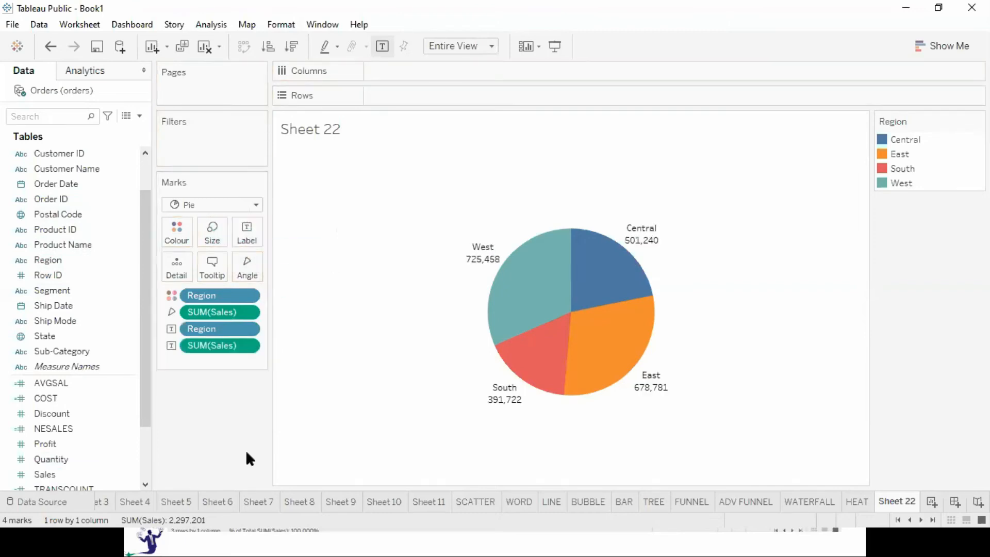
pyautogui.click(248, 345)
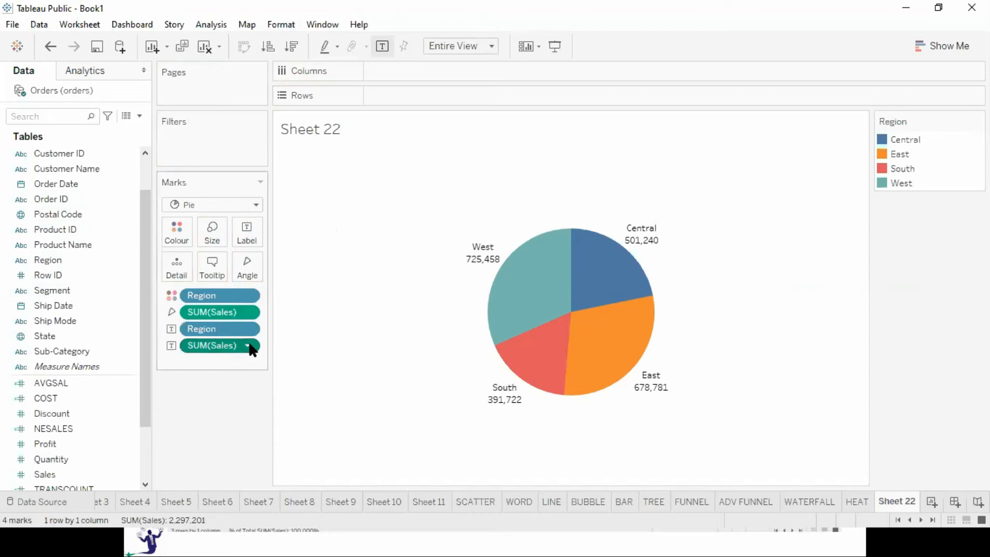
pyautogui.moveTo(250, 531)
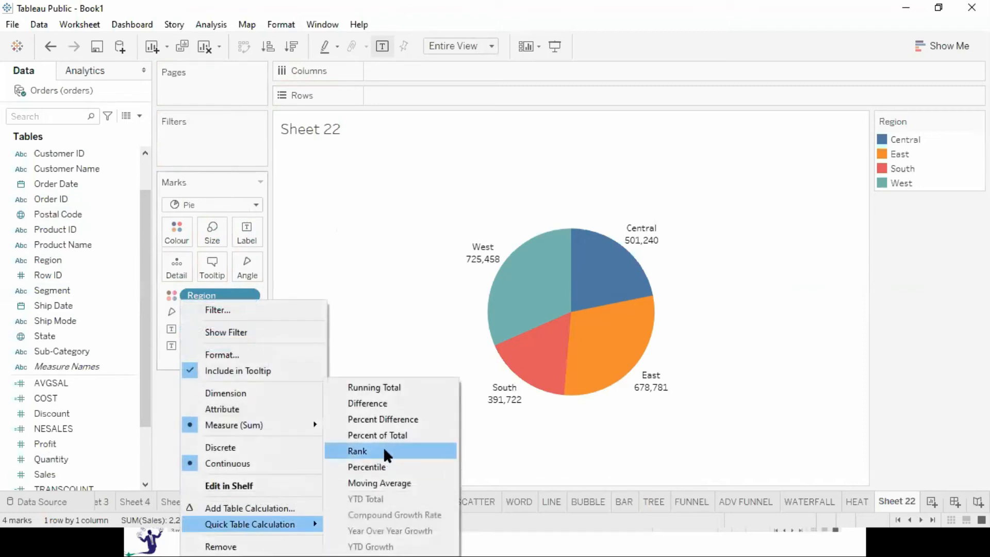
pyautogui.click(387, 439)
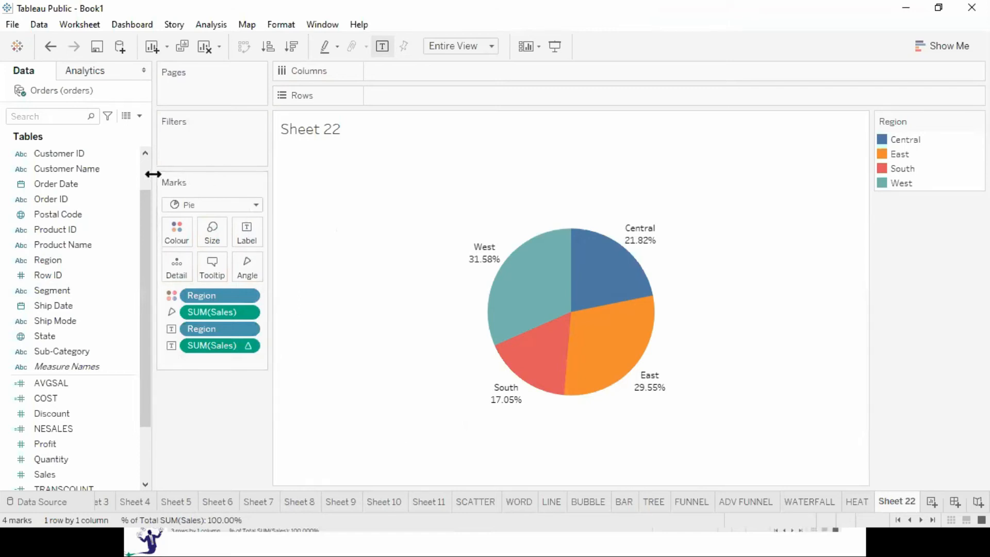
# Step: Split the pie by Category and swap rows and columns so that Category runs across the columns
pyautogui.scroll(1, 144, 171)
pyautogui.click(86, 153)
pyautogui.doubleClick(87, 153)
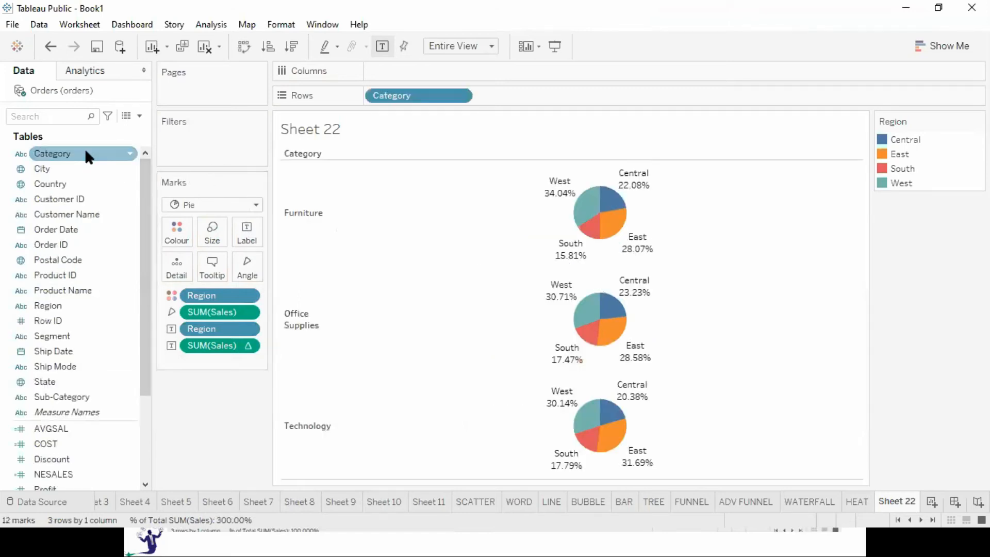
pyautogui.hotkey('ctrl', 'w')
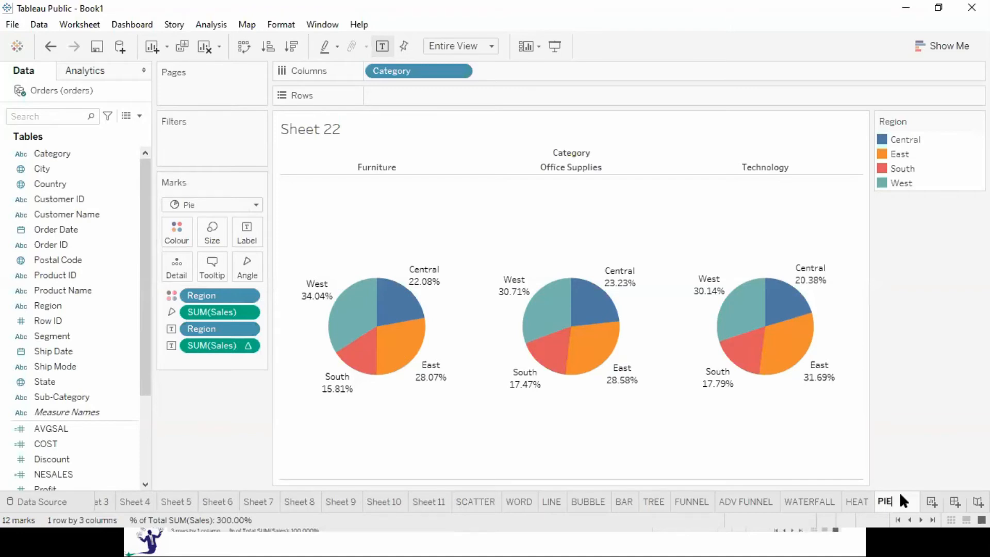
# Step: Rename the sheet PIE and view the chart briefly in presentation mode
pyautogui.press('Return')
pyautogui.press('F7')
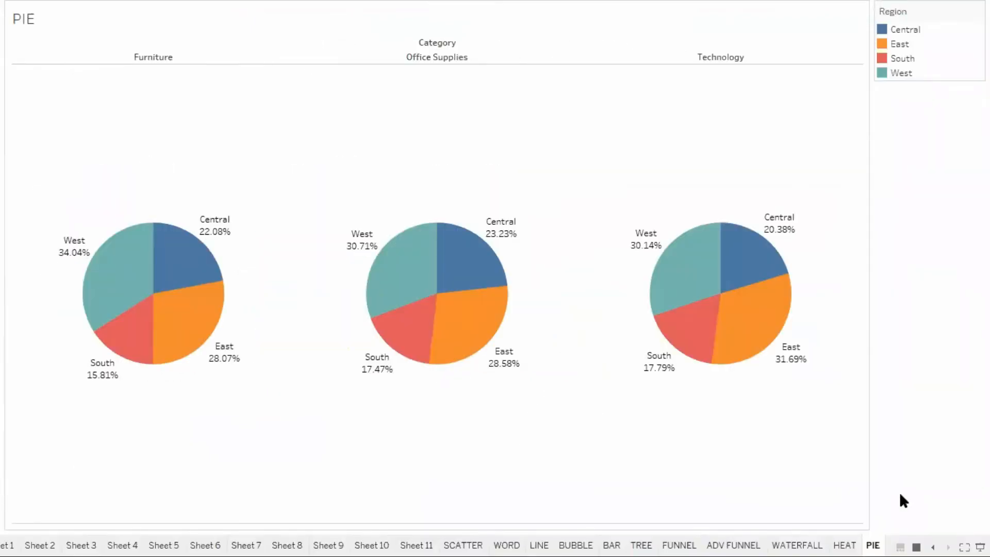
pyautogui.press('Escape')
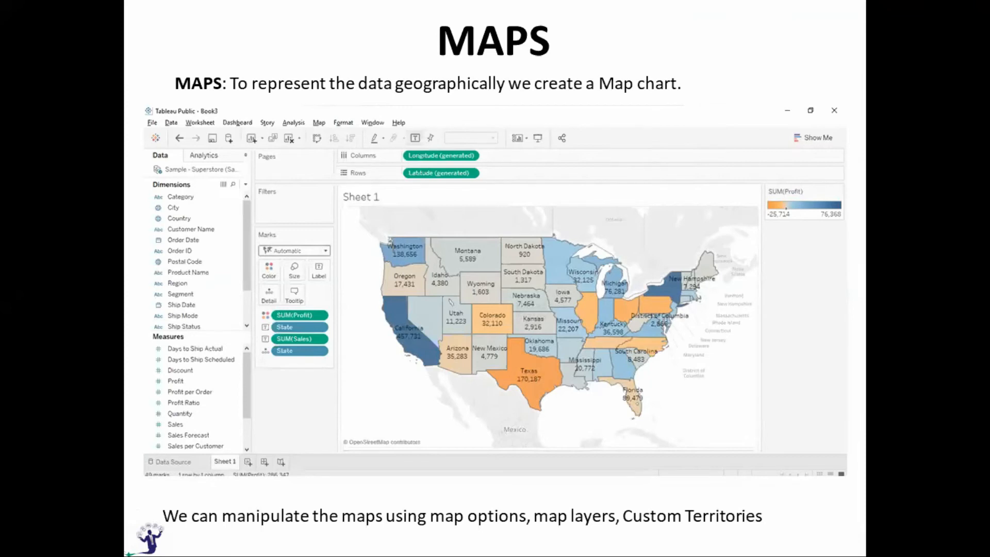
# Step: Switch back to Tableau Public, add a new worksheet and plot the State field as a map
pyautogui.hotkey('alt', 'Tab')
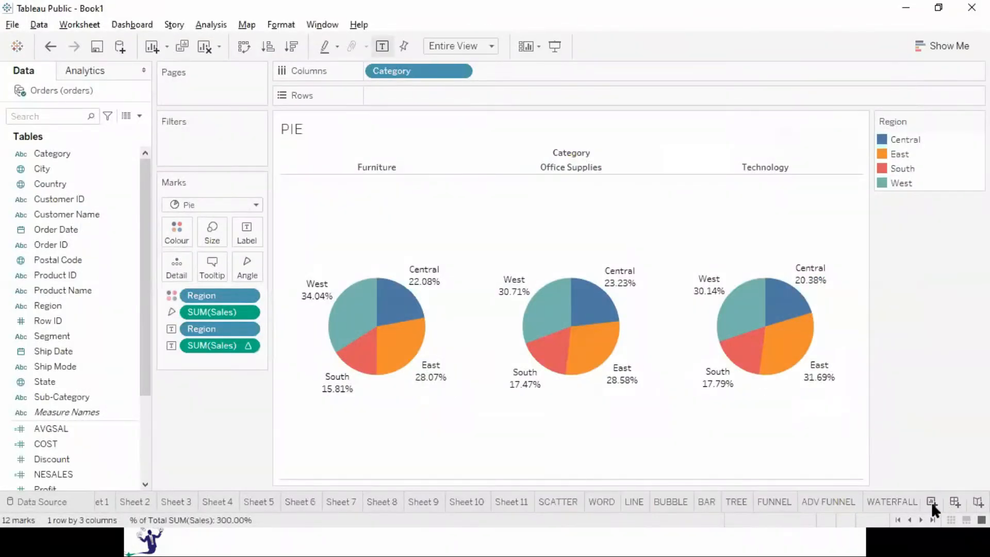
pyautogui.click(931, 502)
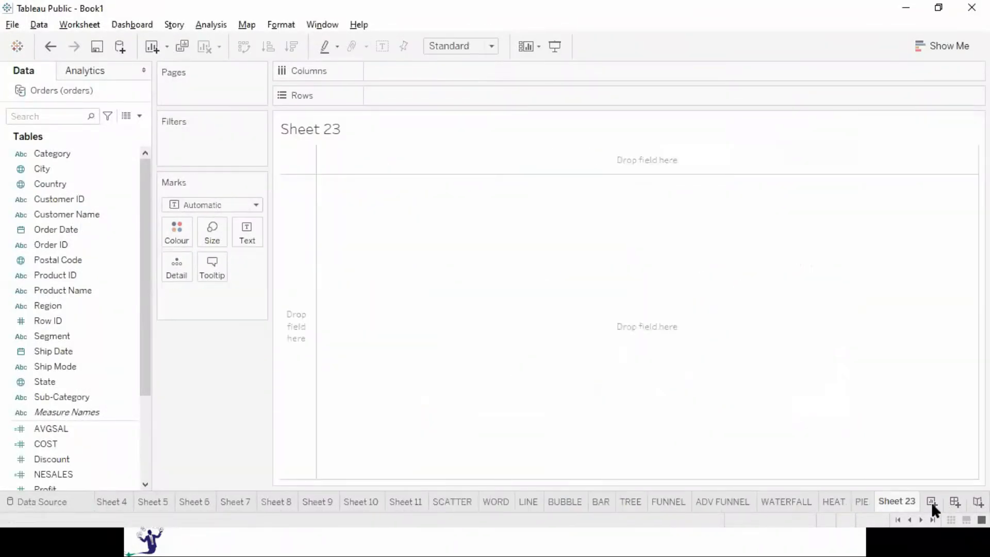
pyautogui.click(46, 384)
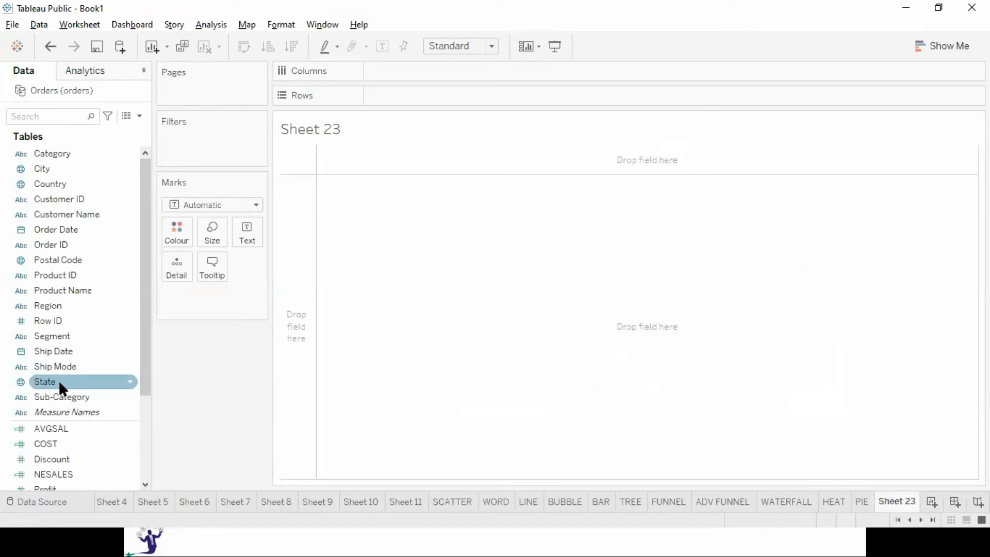
pyautogui.click(28, 379)
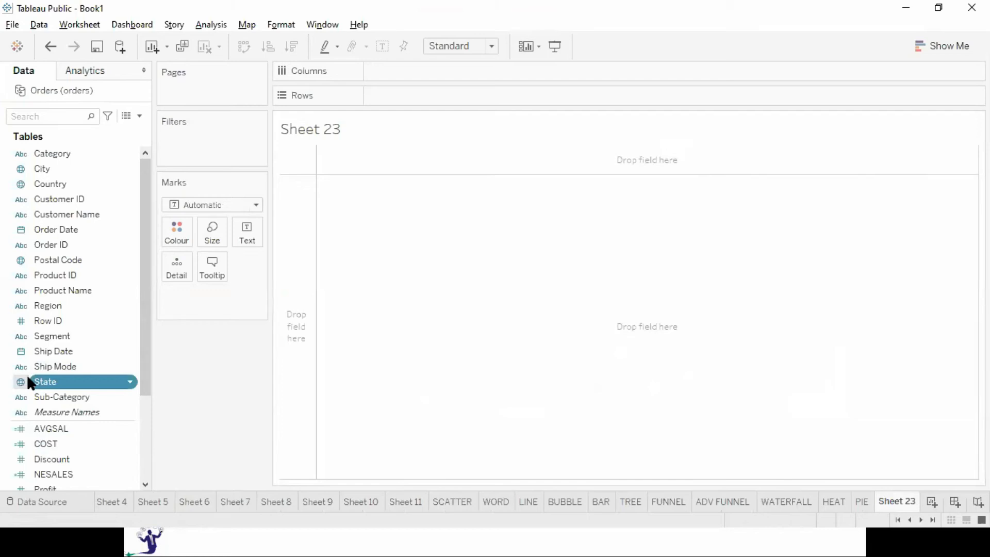
pyautogui.moveTo(26, 375); pyautogui.dragTo(369, 314)
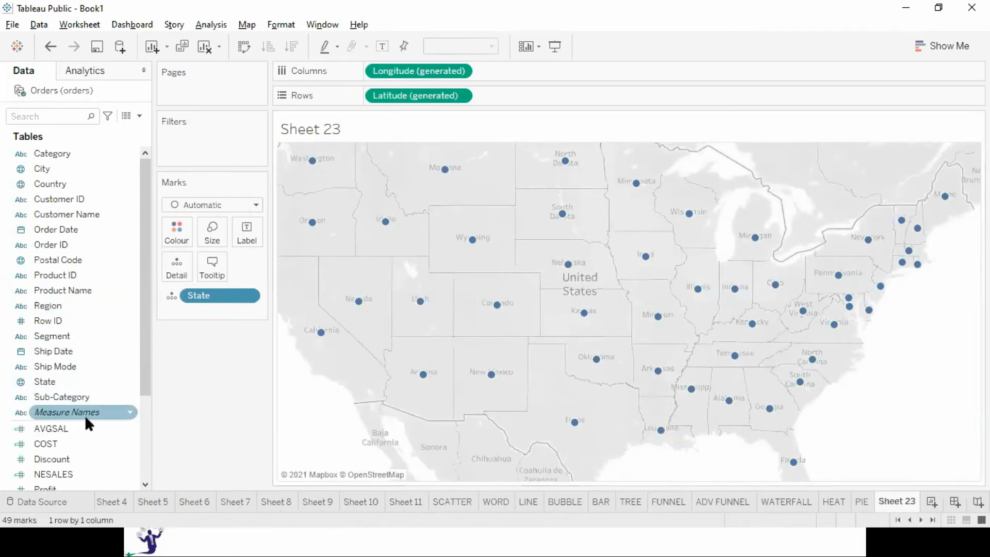
# Step: Label the mapped states with Sales and State, and colour them by Sales
pyautogui.scroll(-3, 142, 357)
pyautogui.moveTo(49, 428); pyautogui.dragTo(253, 236)
pyautogui.moveTo(62, 292); pyautogui.dragTo(253, 235)
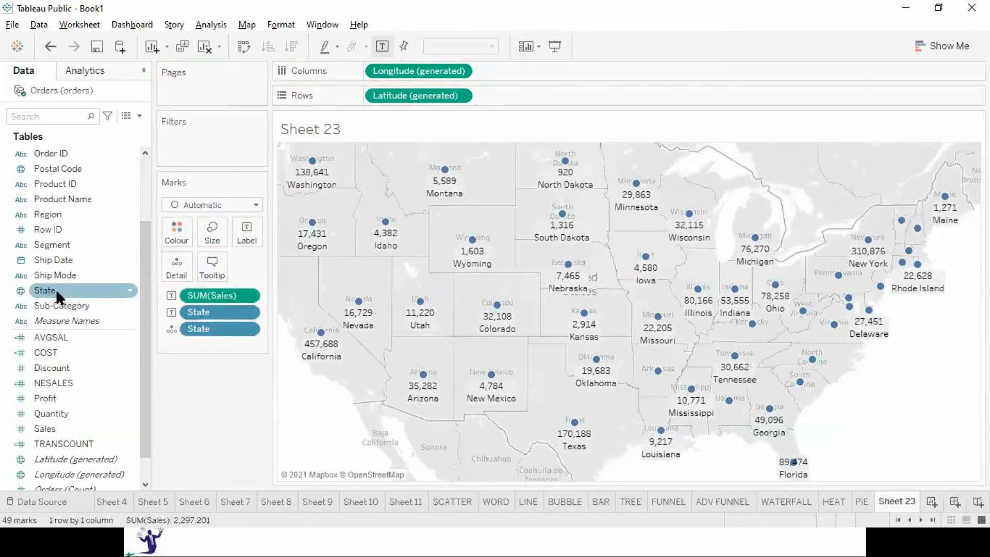
pyautogui.moveTo(58, 426); pyautogui.dragTo(174, 231)
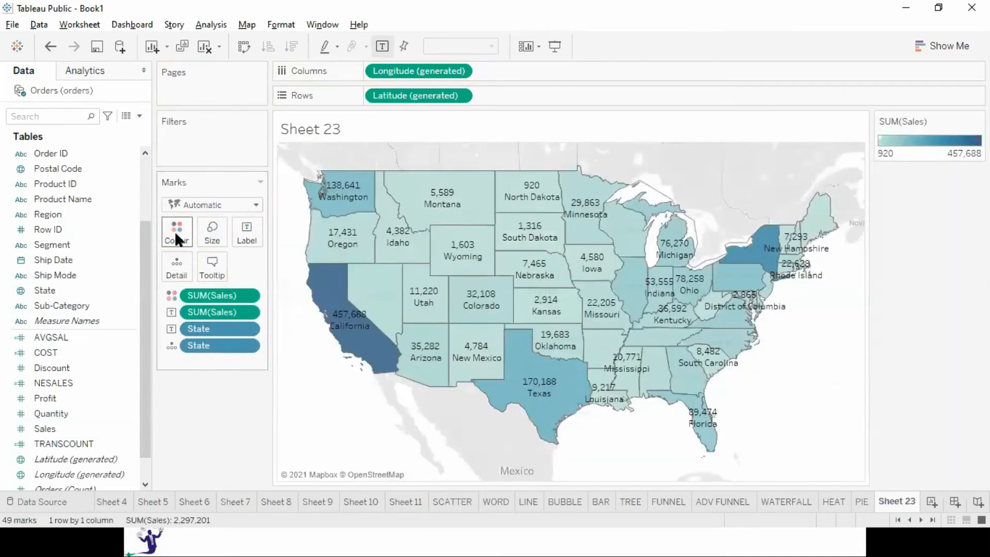
pyautogui.click(585, 287)
# Step: Change the Sales label on the state map to a Percent of Total quick table calculation
pyautogui.click(248, 312)
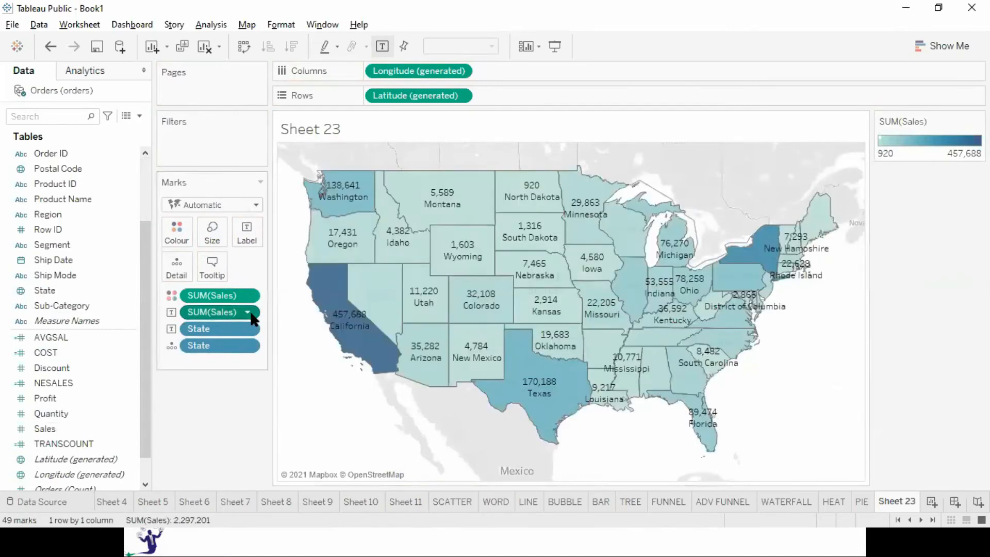
pyautogui.moveTo(263, 524)
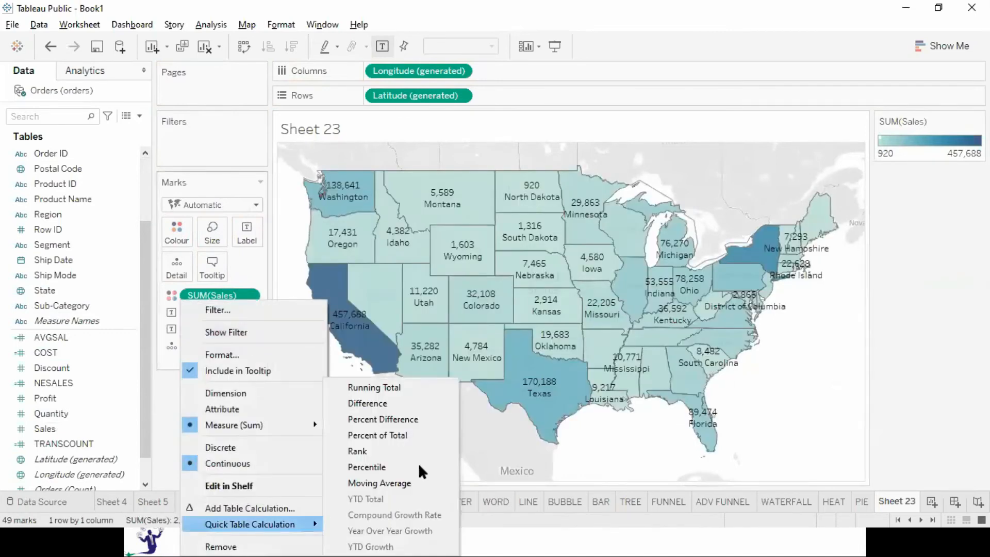
pyautogui.click(413, 435)
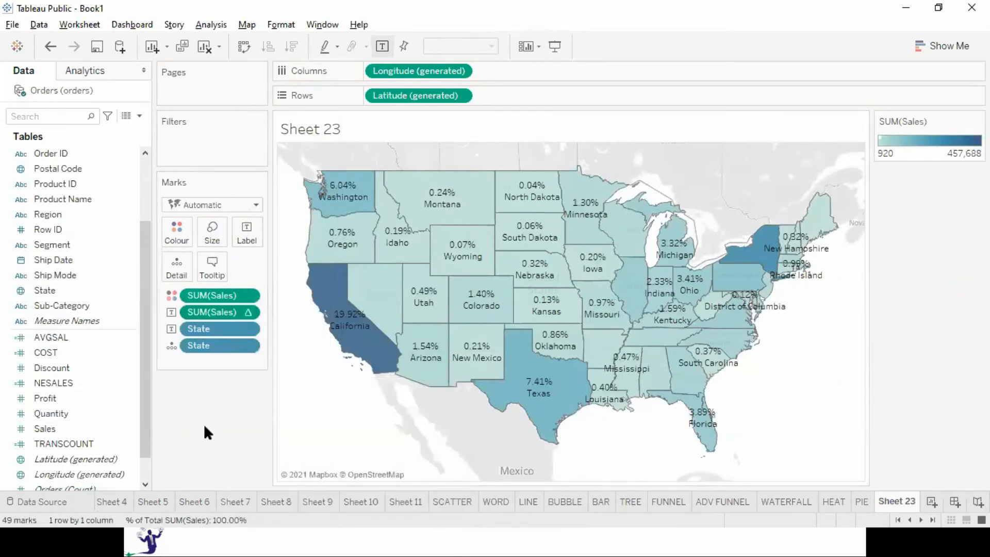
# Step: View the map in presentation mode, examine the sales figures for California and New York, and return to the worksheet
pyautogui.press('F7')
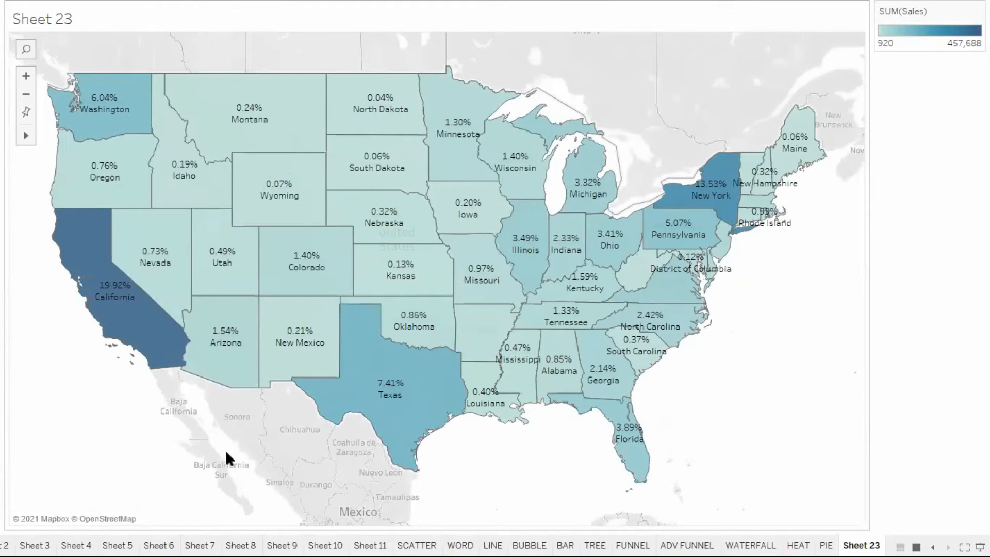
pyautogui.moveTo(374, 535)
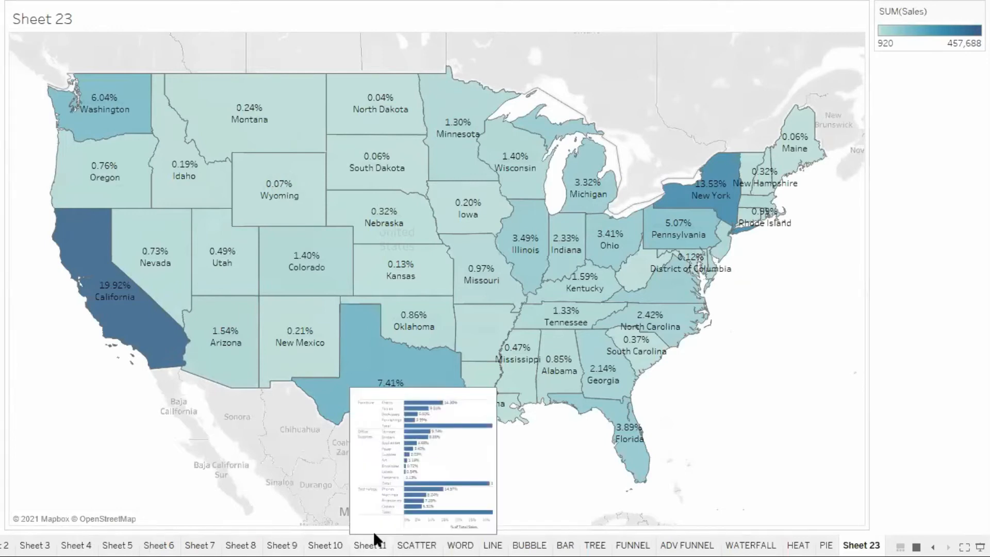
pyautogui.moveTo(433, 536)
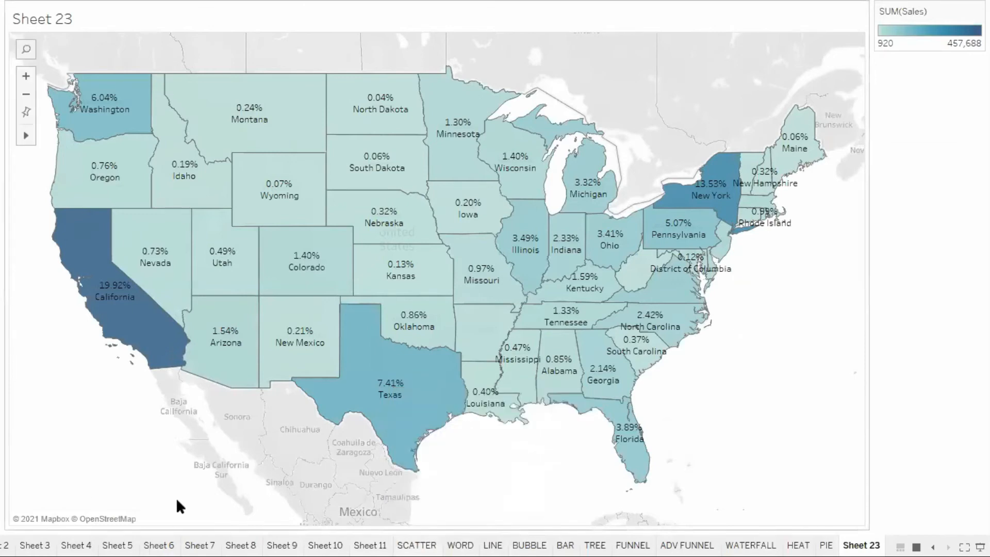
pyautogui.moveTo(121, 310)
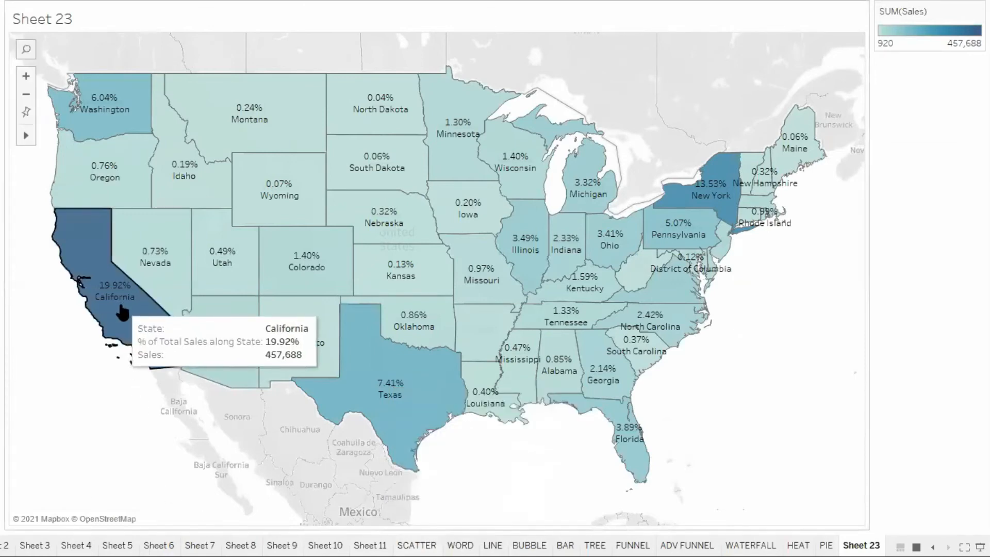
pyautogui.moveTo(152, 222)
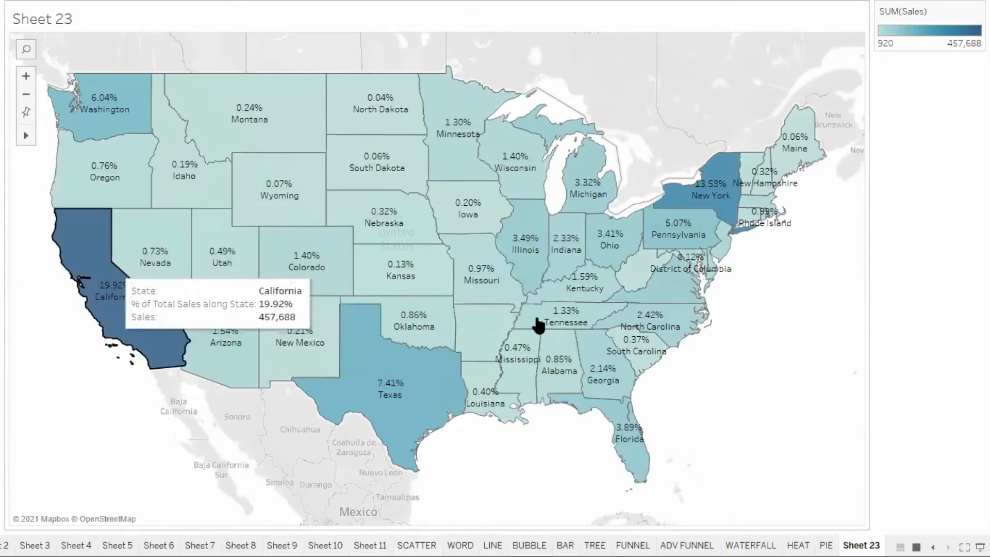
pyautogui.moveTo(725, 203)
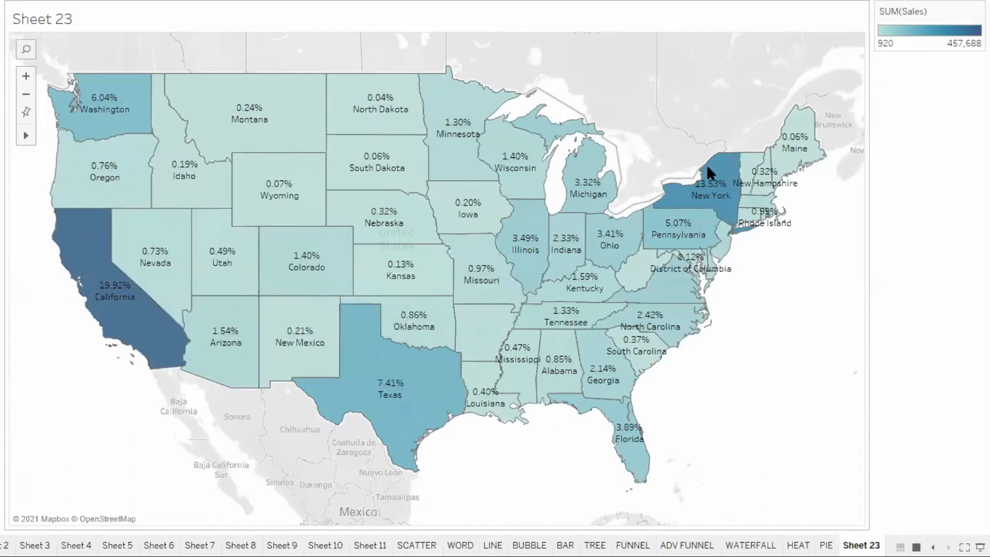
pyautogui.moveTo(705, 185)
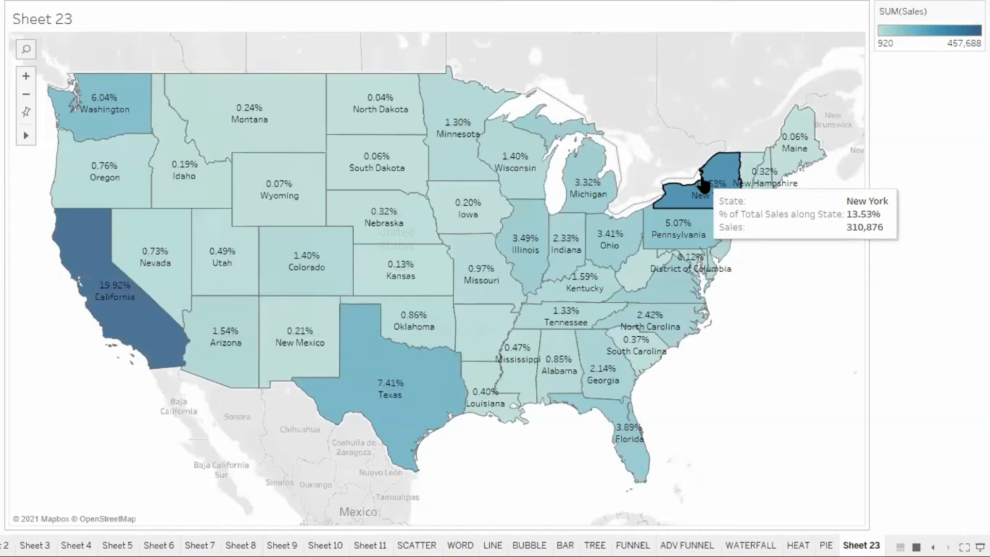
pyautogui.press('Escape')
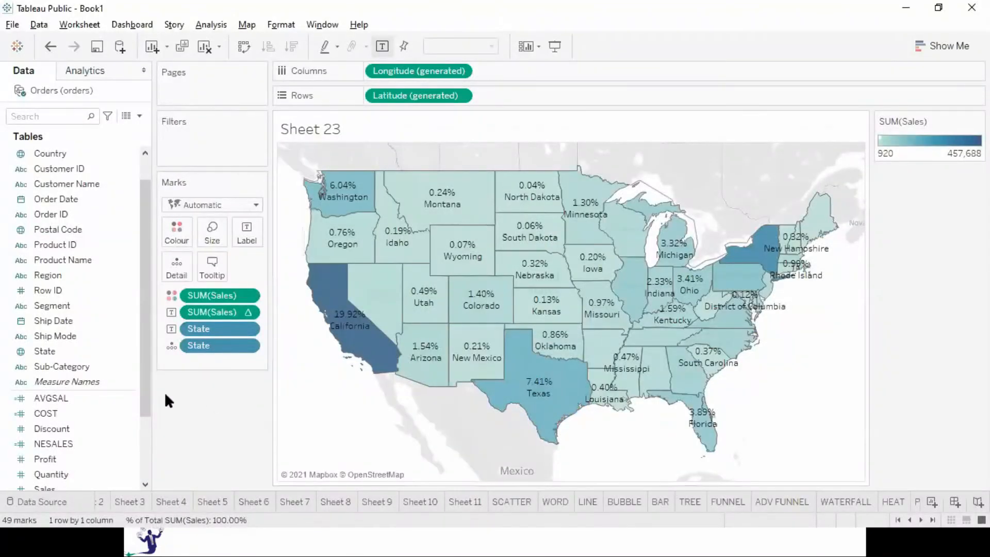
# Step: Try colouring the states by Profit and put Sales back as the colour field
pyautogui.moveTo(79, 459); pyautogui.dragTo(181, 228)
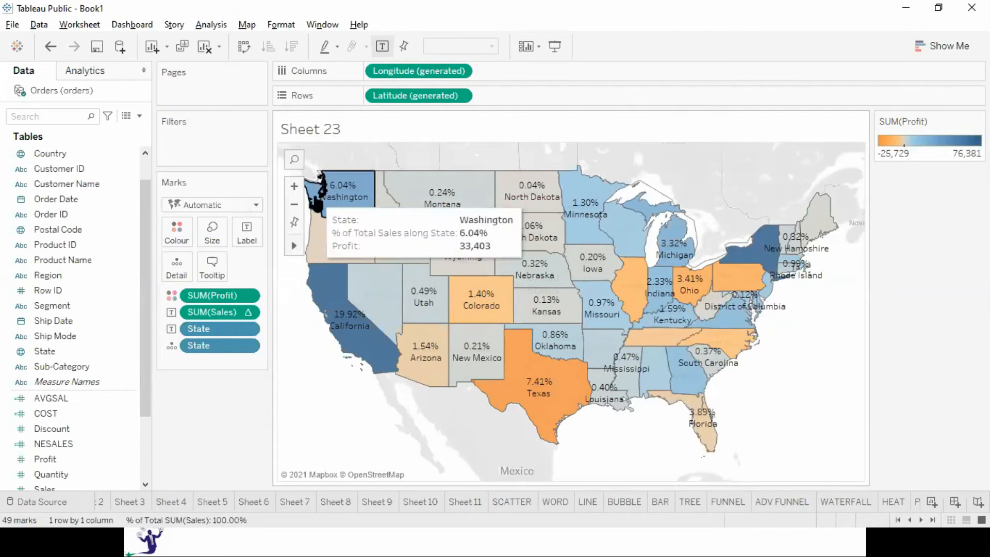
pyautogui.moveTo(51, 485); pyautogui.dragTo(167, 230)
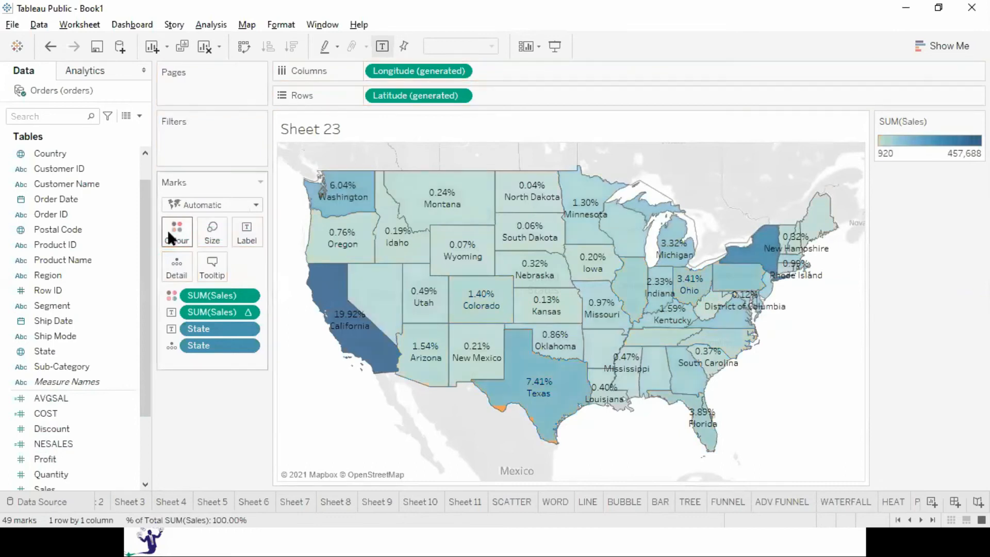
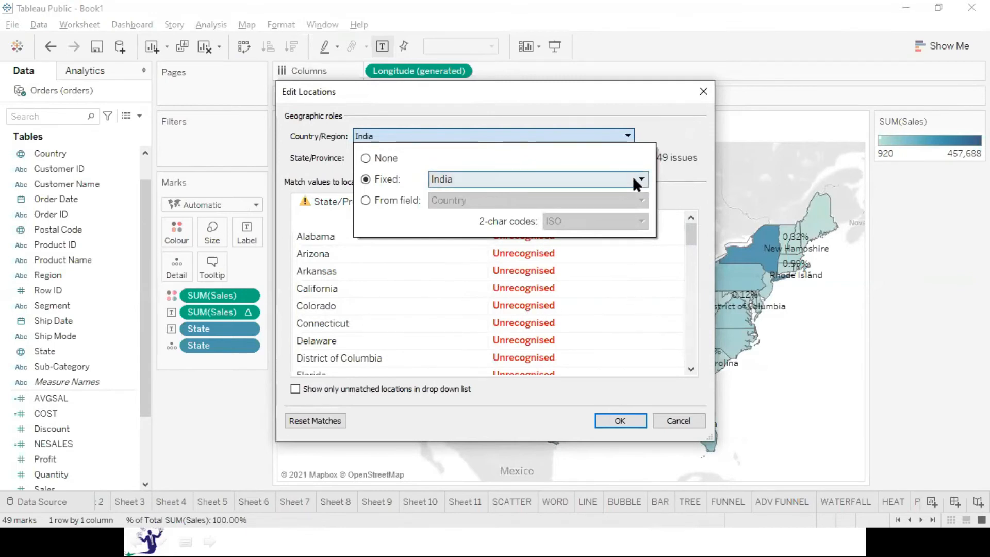
# Step: Leave the Edit Locations dialog without applying India as the fixed country
pyautogui.click(689, 426)
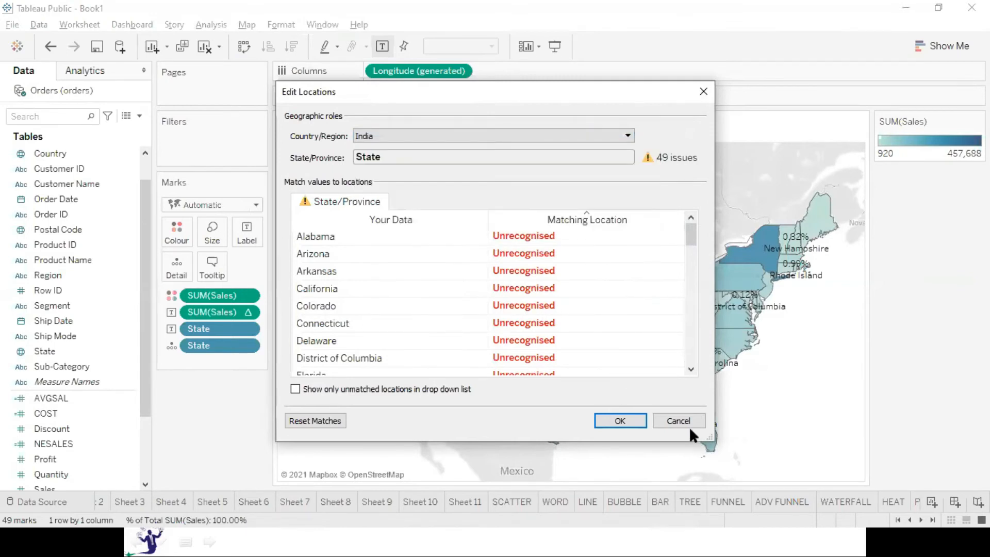
pyautogui.click(685, 420)
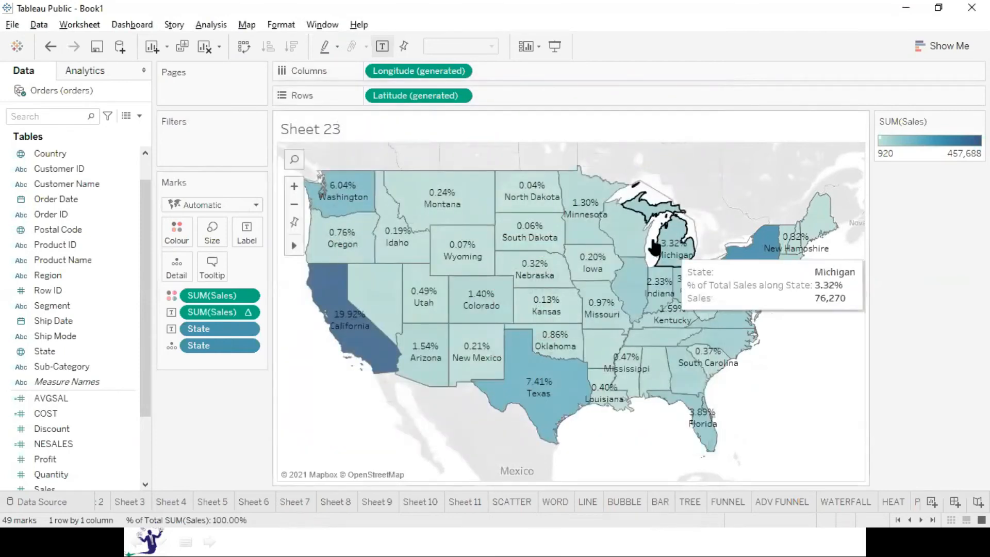
# Step: Rename the map worksheet Sheet 23 as STATE
pyautogui.press('super+space')
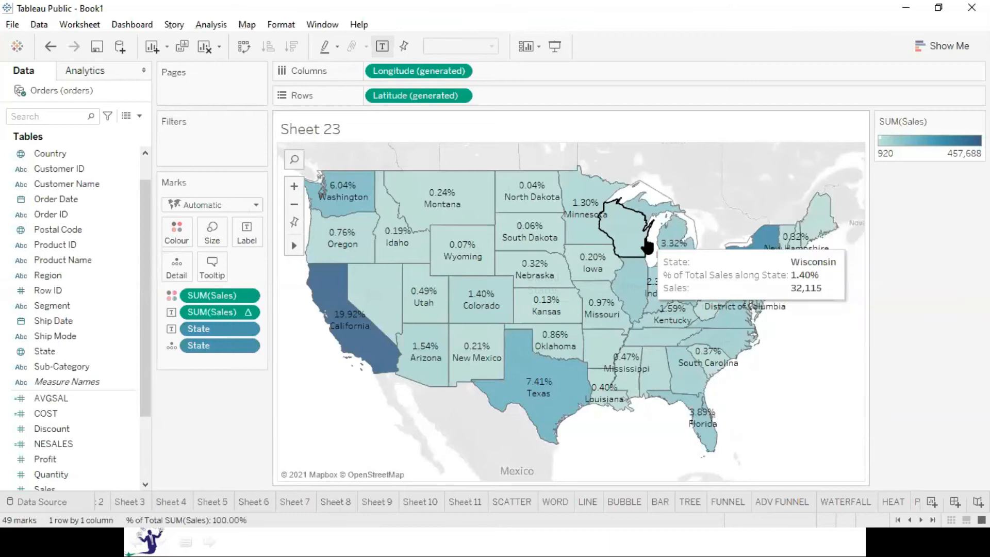
pyautogui.scroll(-2, 851, 501)
pyautogui.doubleClick(843, 501)
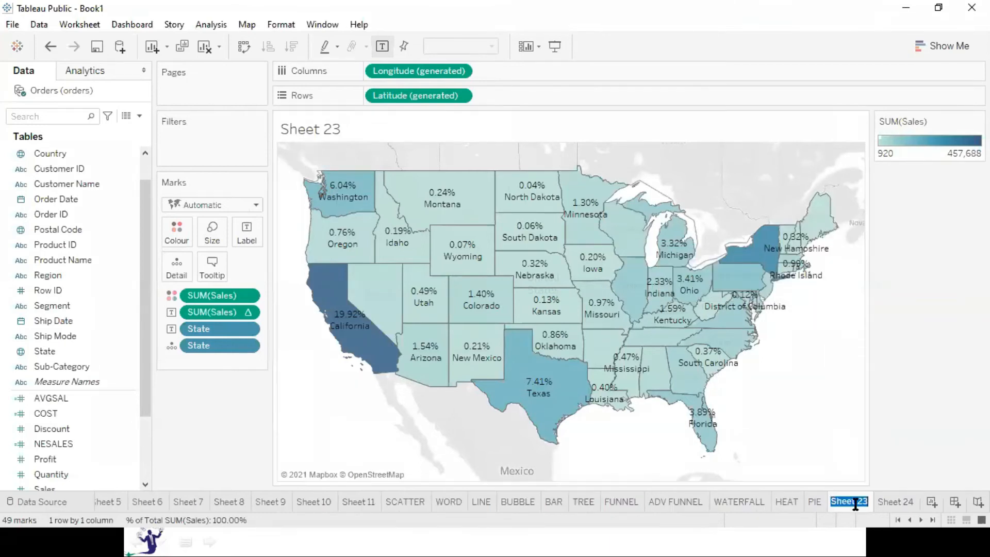
pyautogui.write('STATE')
pyautogui.press('Return')
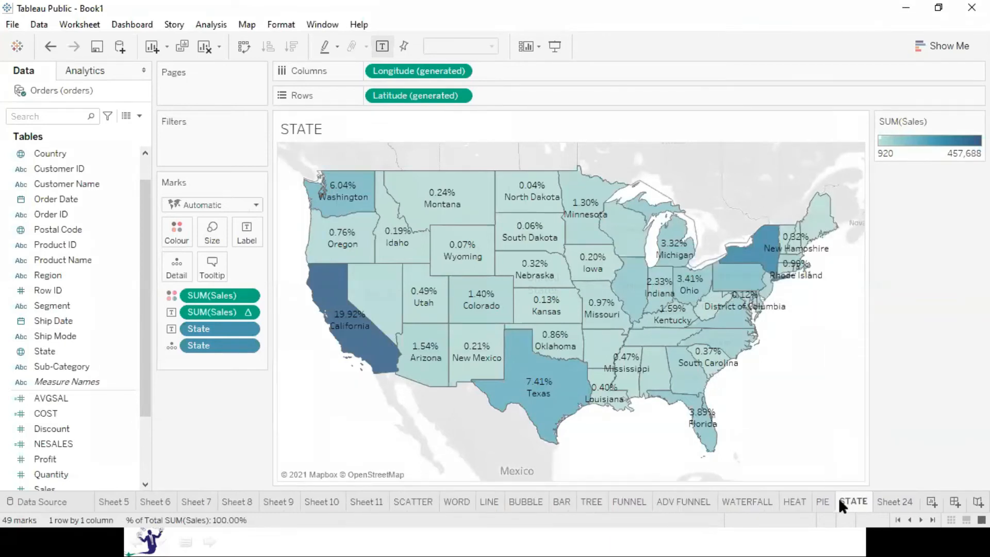
# Step: Delete the empty worksheet Sheet 24
pyautogui.click(898, 503)
pyautogui.rightClick(898, 503)
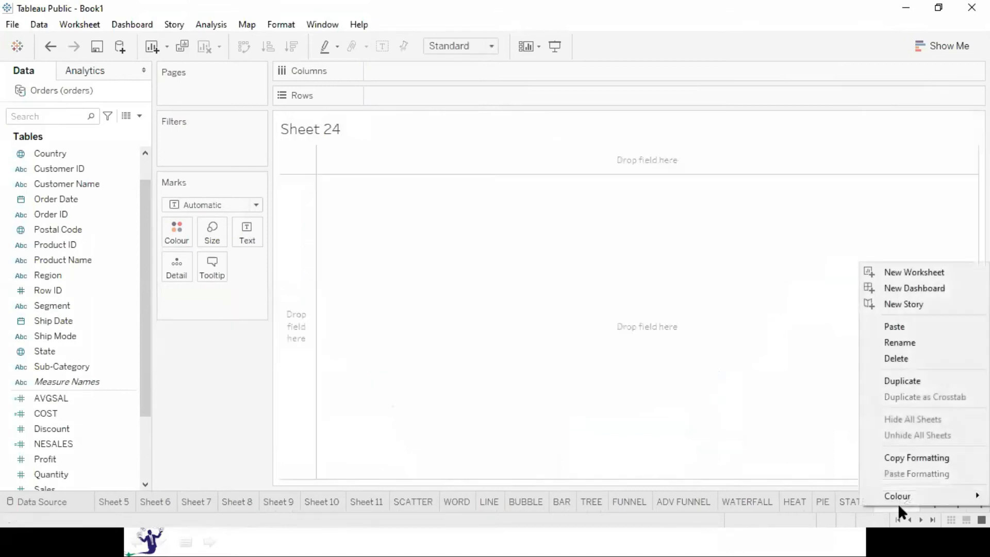
pyautogui.click(923, 358)
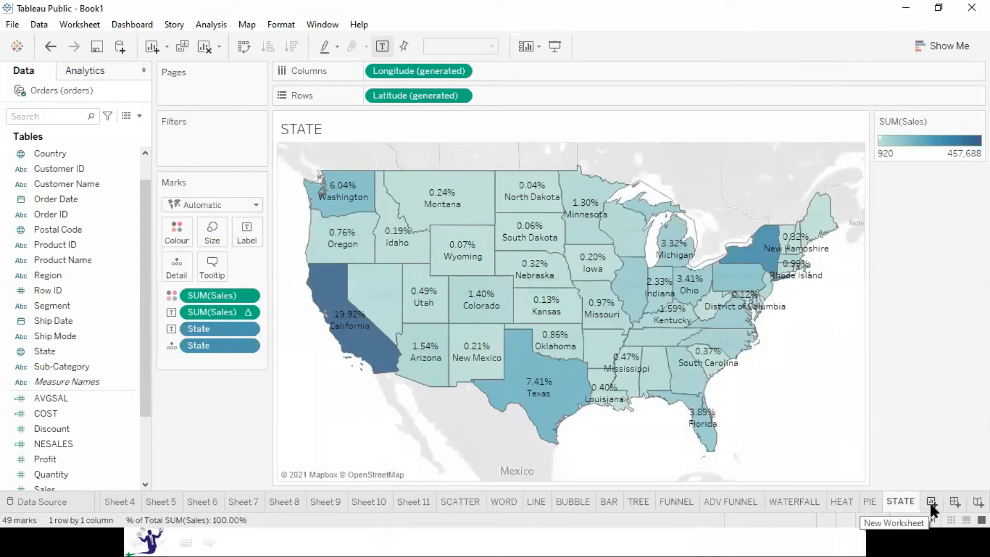
# Step: Create a new dashboard and look through its list of available sheets down to STATE
pyautogui.click(961, 498)
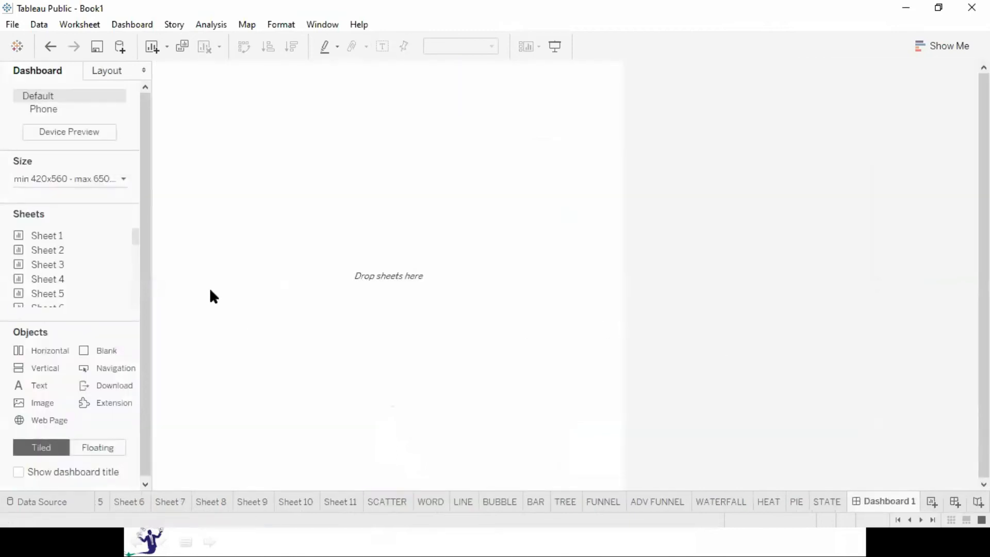
pyautogui.moveTo(133, 232); pyautogui.dragTo(150, 186)
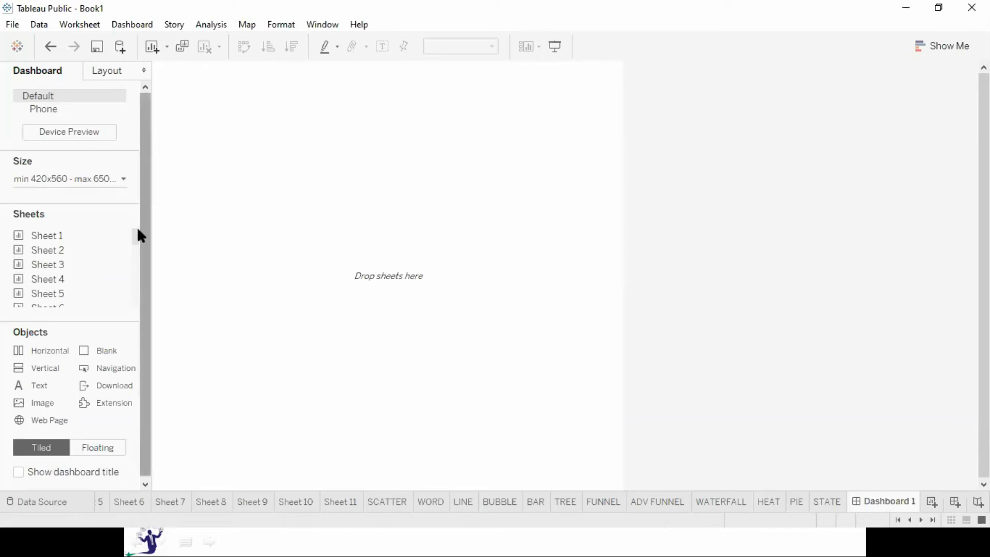
pyautogui.moveTo(135, 237); pyautogui.dragTo(135, 321)
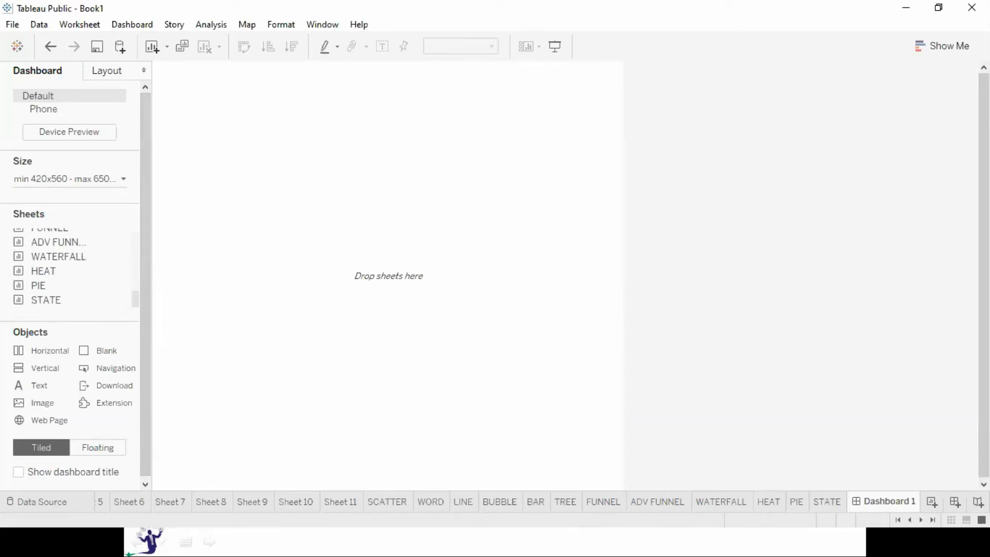
# Step: Add a new worksheet and name it CAT
pyautogui.click(815, 503)
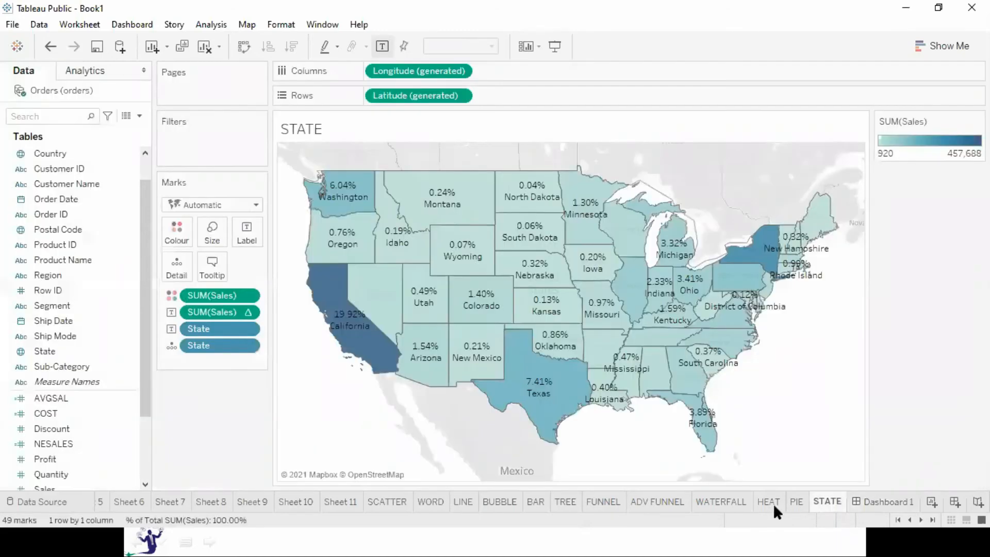
pyautogui.click(934, 503)
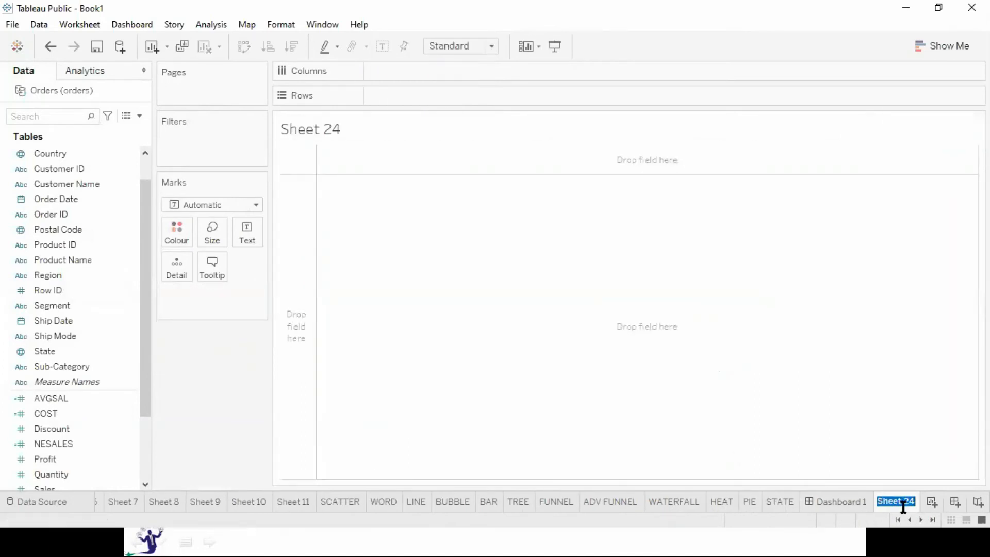
pyautogui.write('CAT')
pyautogui.press('Return')
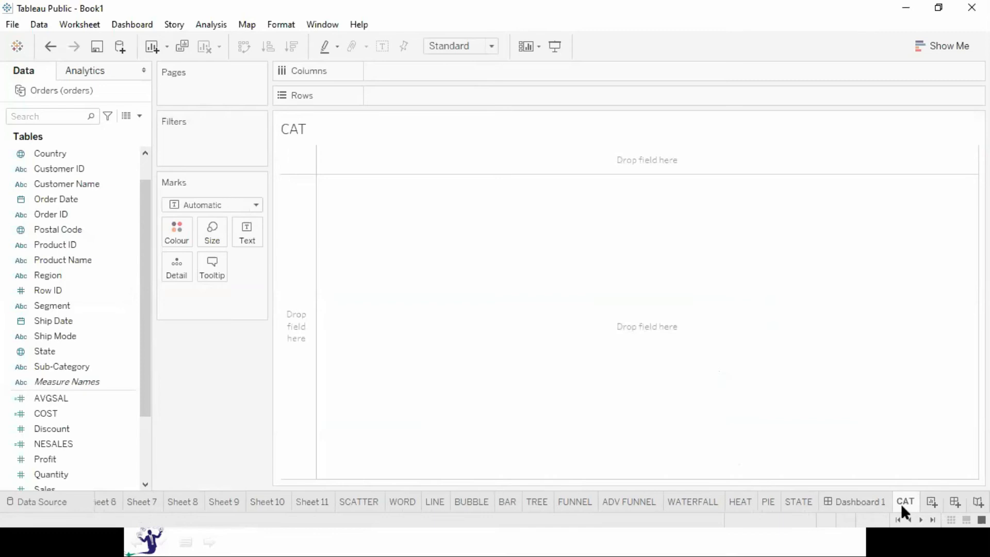
# Step: Build a bar chart of Sales by Category, coloured by Category and sorted in descending order of Sales
pyautogui.doubleClick(86, 486)
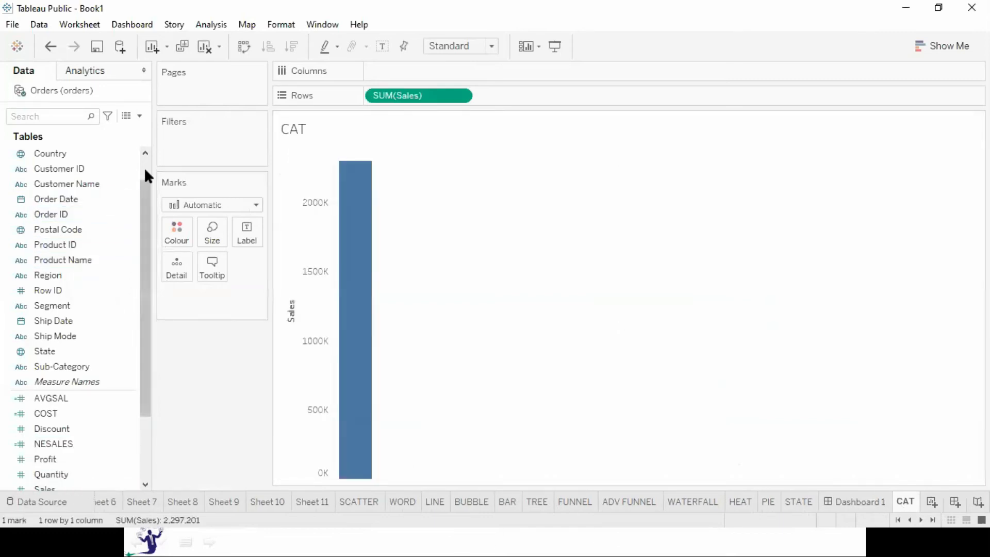
pyautogui.scroll(1, 103, 162)
pyautogui.doubleClick(69, 153)
pyautogui.moveTo(69, 153); pyautogui.dragTo(186, 231)
pyautogui.click(292, 46)
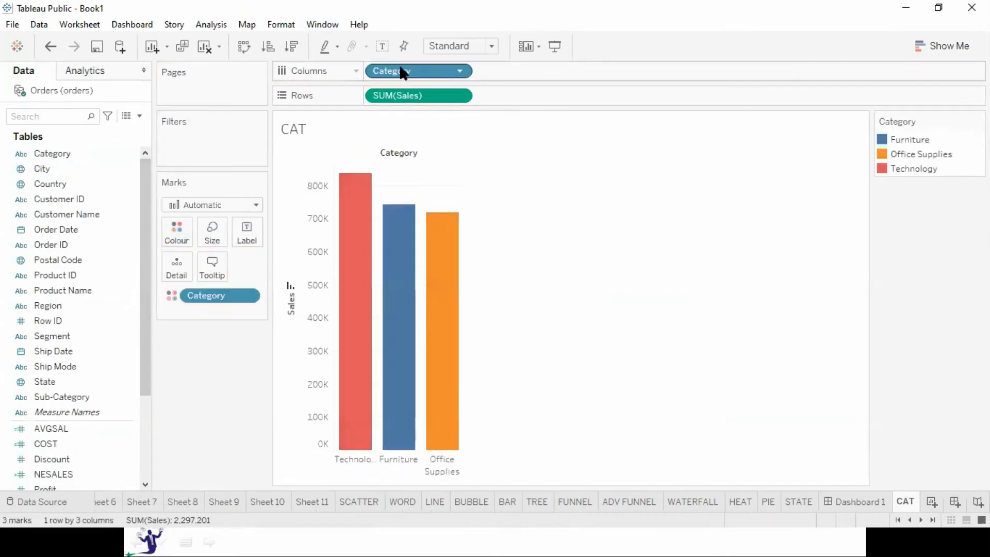
# Step: Show mark labels on the Category bars, fit the chart to Entire View and hide the Category colour legend
pyautogui.click(381, 46)
pyautogui.click(460, 45)
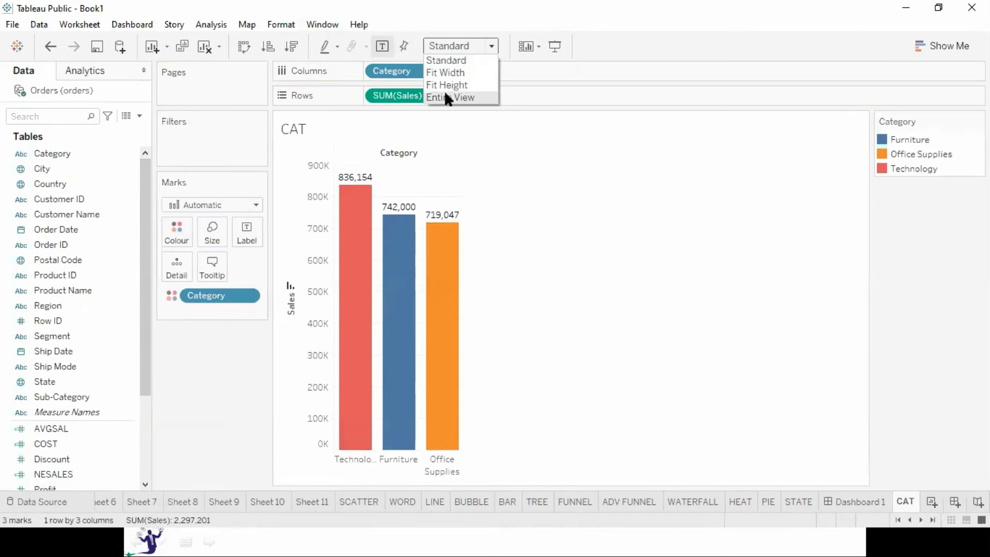
pyautogui.click(446, 97)
pyautogui.click(978, 122)
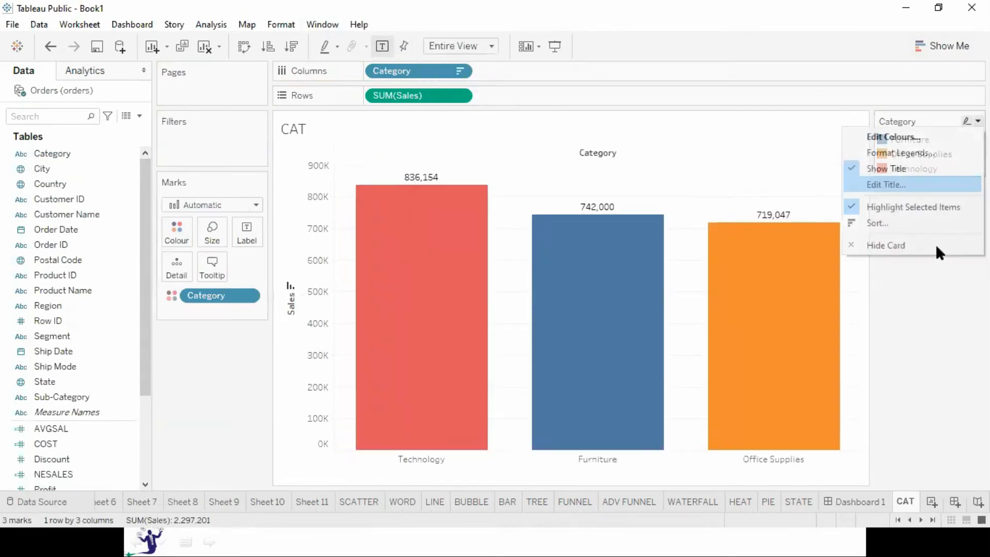
pyautogui.click(917, 247)
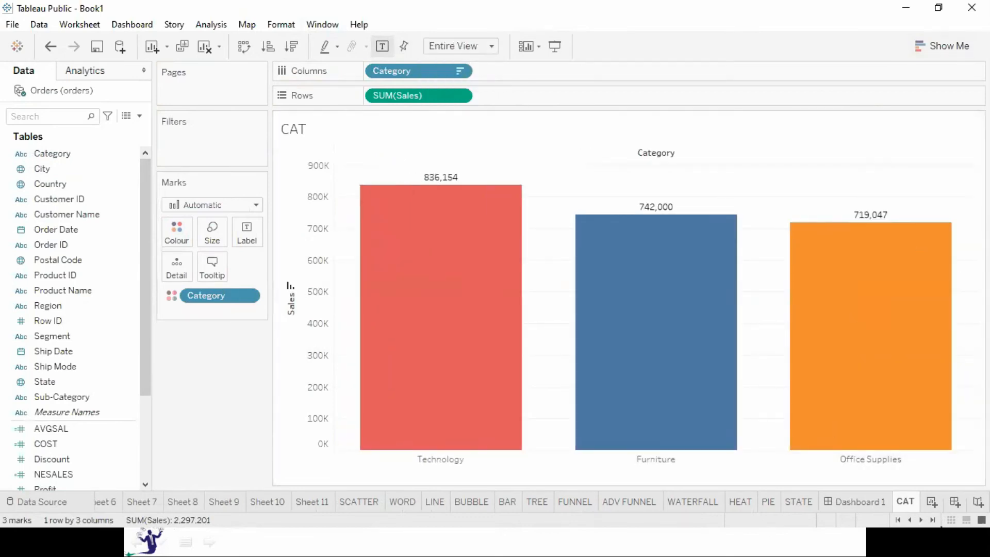
# Step: Add another worksheet and name it SC
pyautogui.click(931, 502)
pyautogui.doubleClick(912, 506)
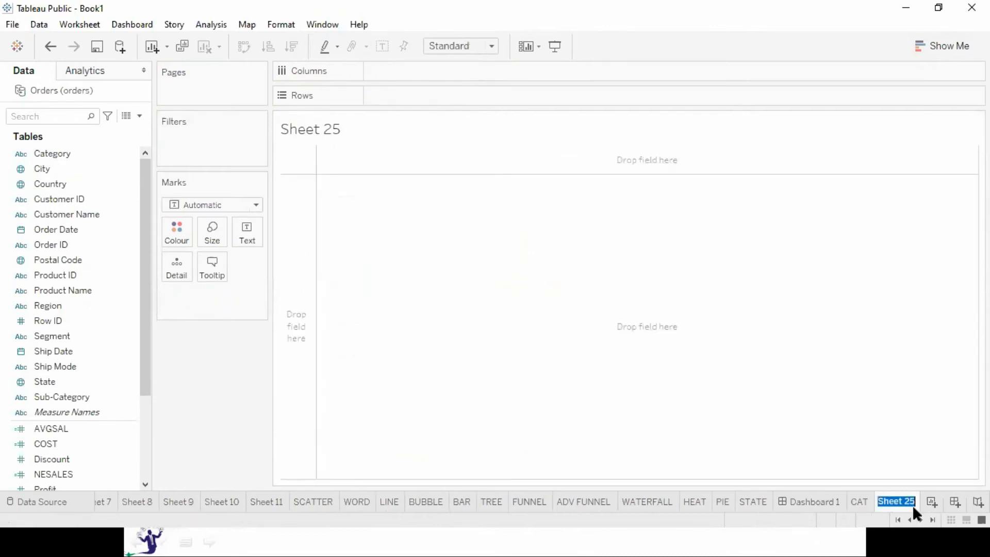
pyautogui.write('SC')
pyautogui.press('Return')
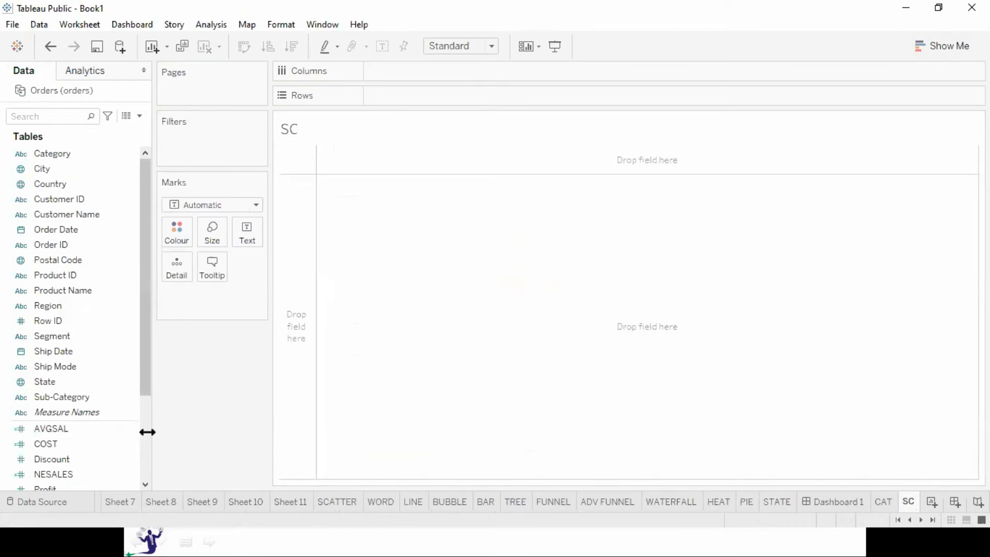
# Step: Build a horizontal bar chart of Sales by Sub-Category on the SC sheet, coloured by Category
pyautogui.scroll(-3, 145, 446)
pyautogui.doubleClick(48, 400)
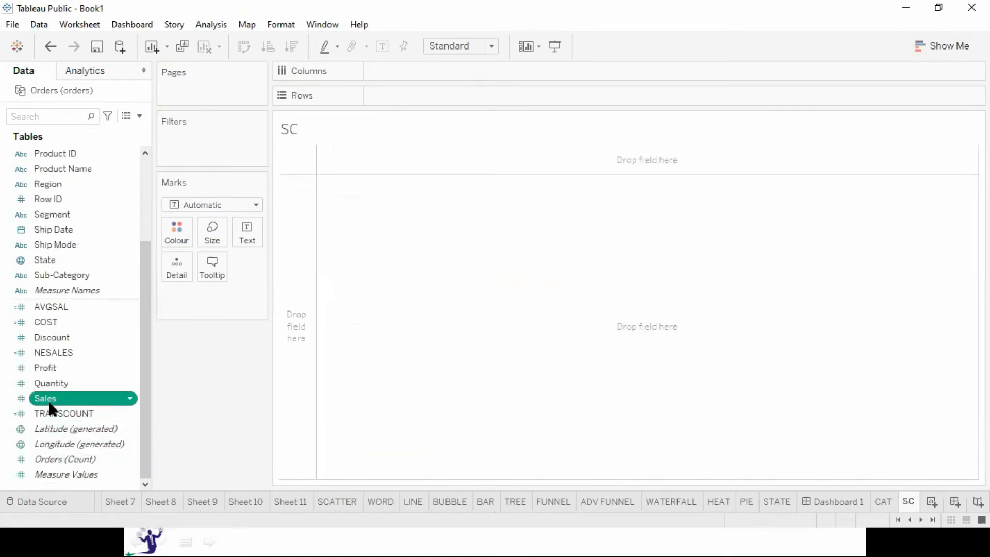
pyautogui.doubleClick(79, 273)
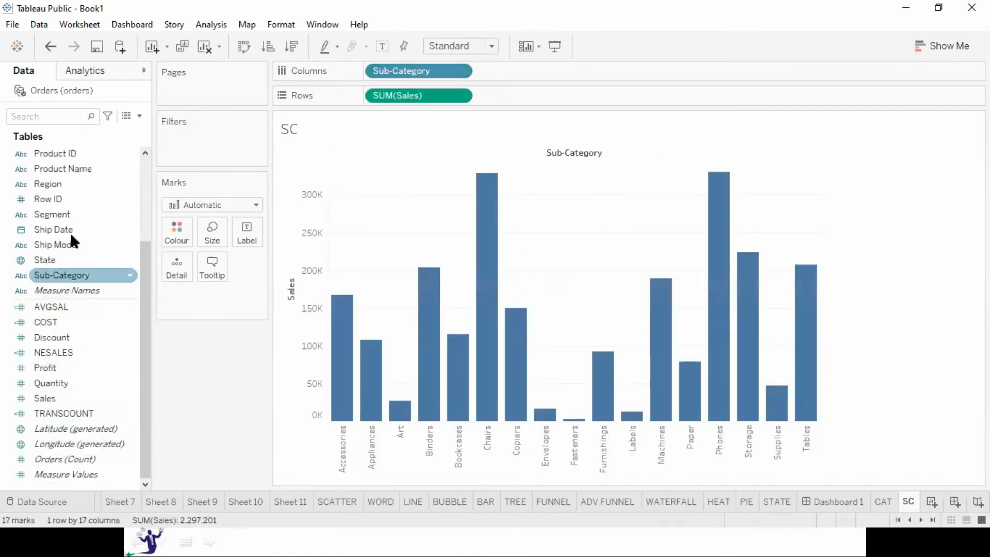
pyautogui.scroll(3, 148, 192)
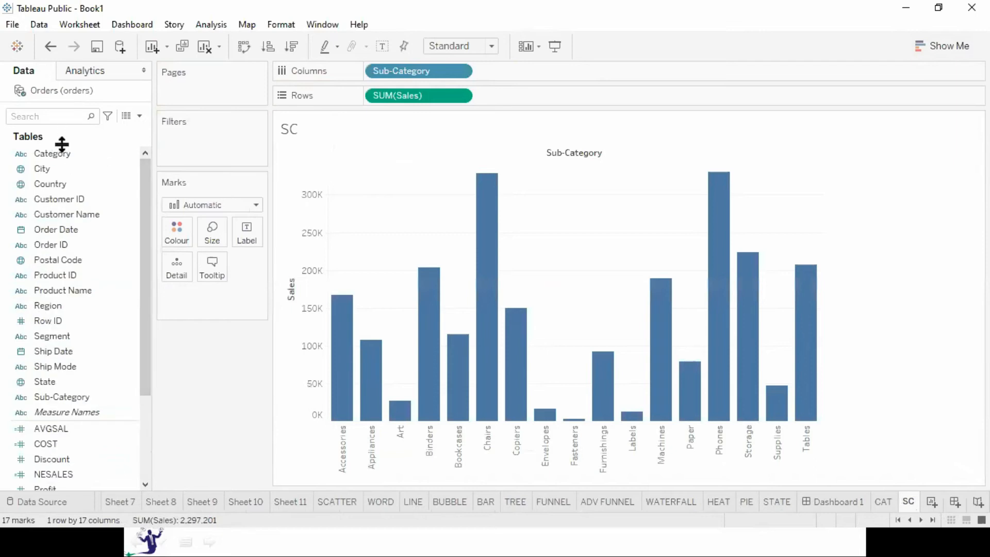
pyautogui.moveTo(90, 169); pyautogui.dragTo(178, 224)
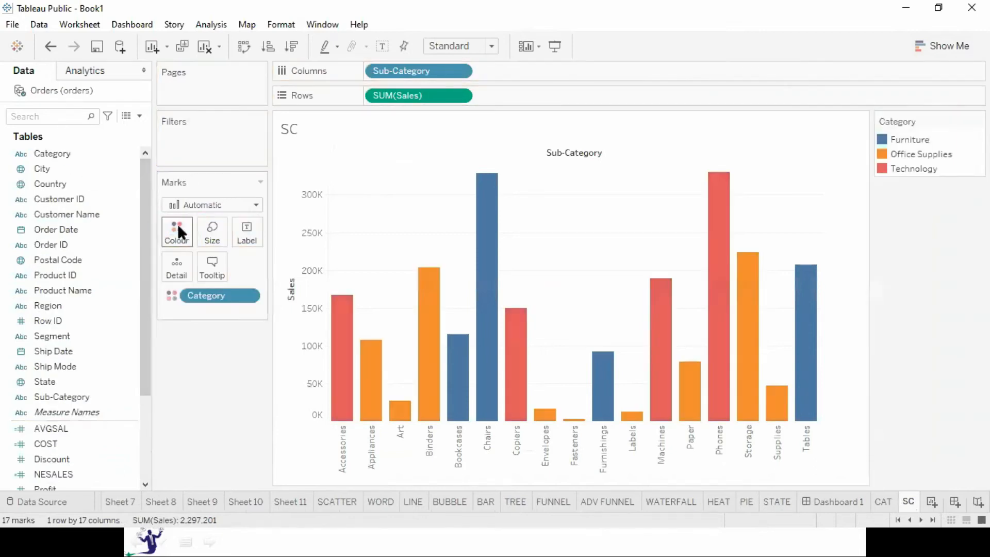
pyautogui.hotkey('ctrl', 'w')
# Step: Fit the Sub-Category chart to Entire View and sort its bars in descending order of Sales
pyautogui.click(460, 45)
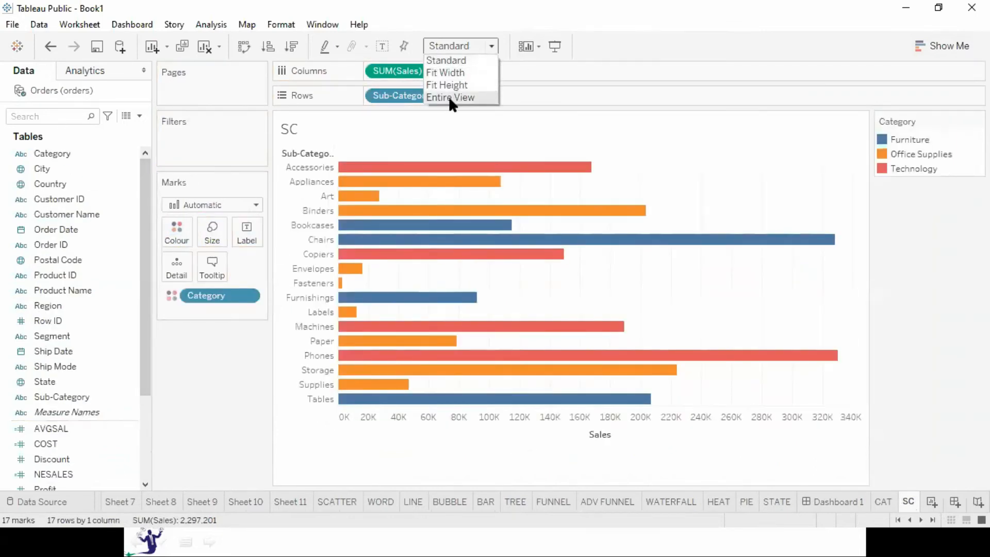
pyautogui.click(451, 97)
pyautogui.click(292, 47)
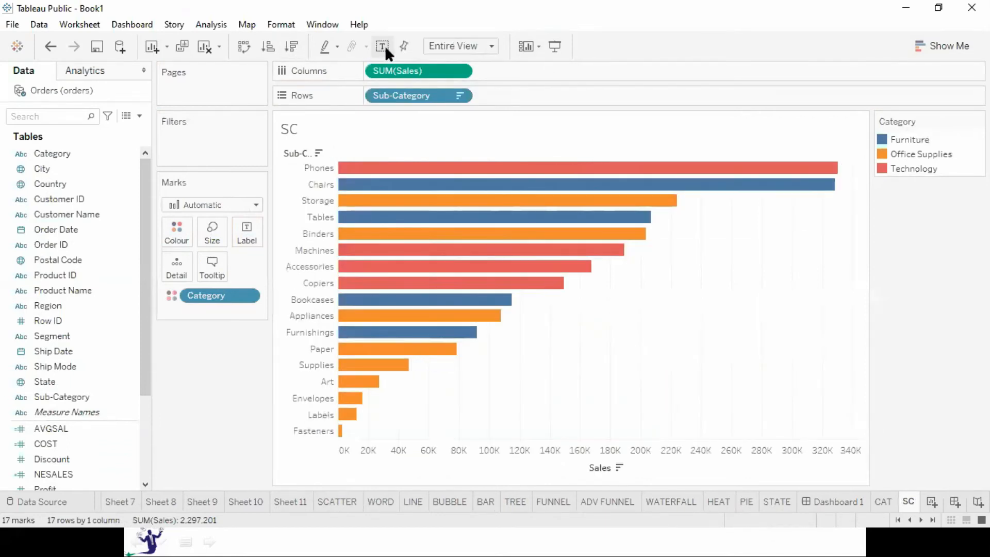
# Step: Show mark labels on the Sub-Category bars and hide the Category colour legend
pyautogui.click(384, 46)
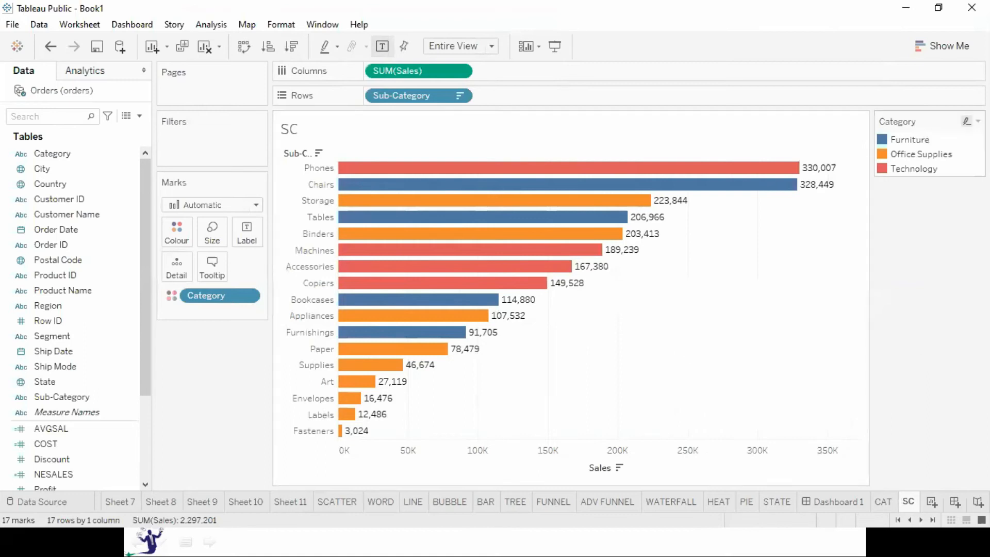
pyautogui.click(978, 121)
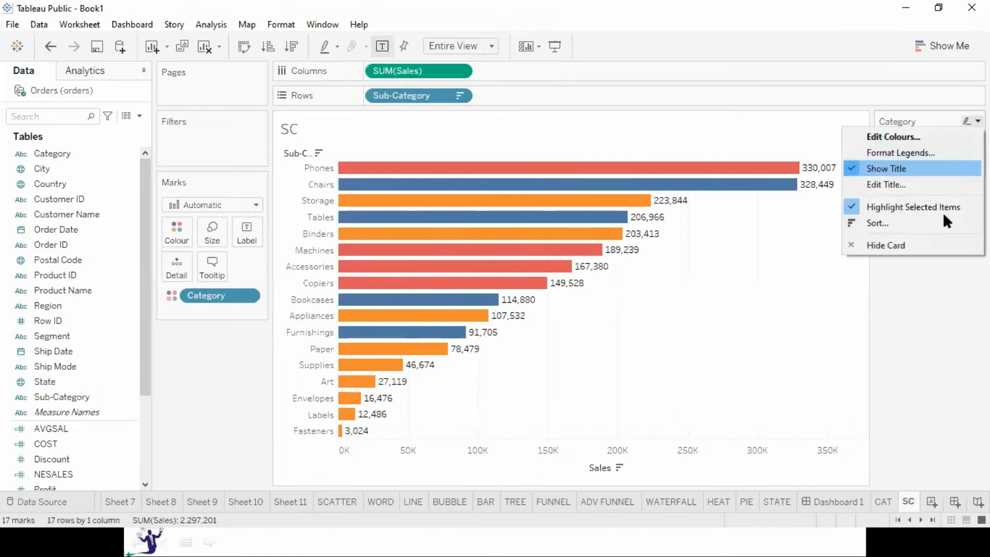
pyautogui.click(920, 247)
# Step: Add a new worksheet and build a single stacked bar of Sales coloured by Segment
pyautogui.click(932, 502)
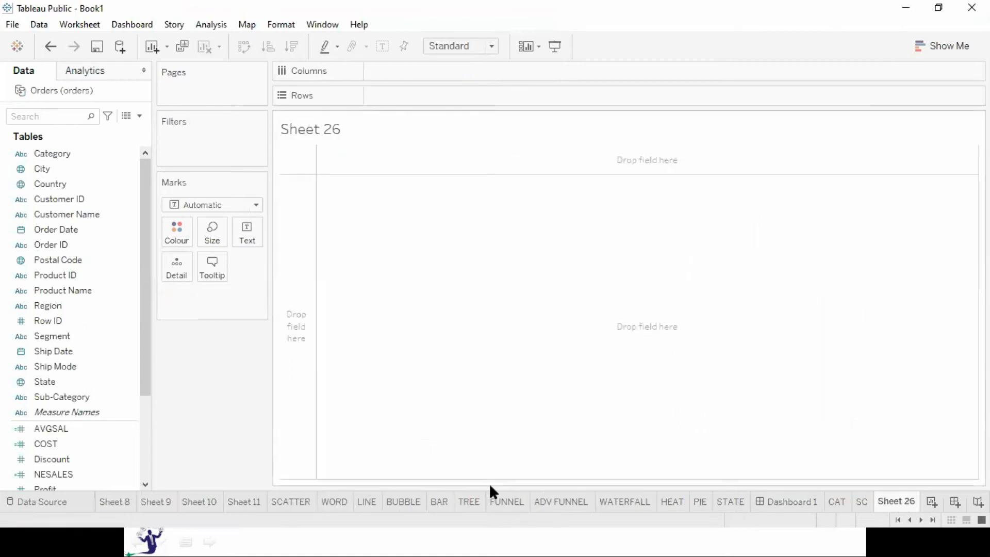
pyautogui.click(127, 445)
pyautogui.click(140, 448)
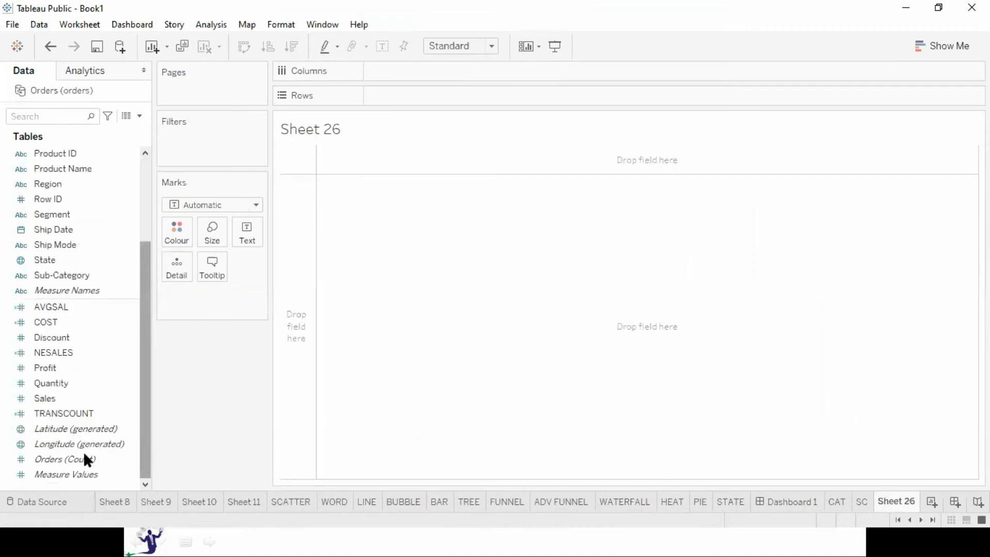
pyautogui.click(56, 398)
pyautogui.doubleClick(56, 398)
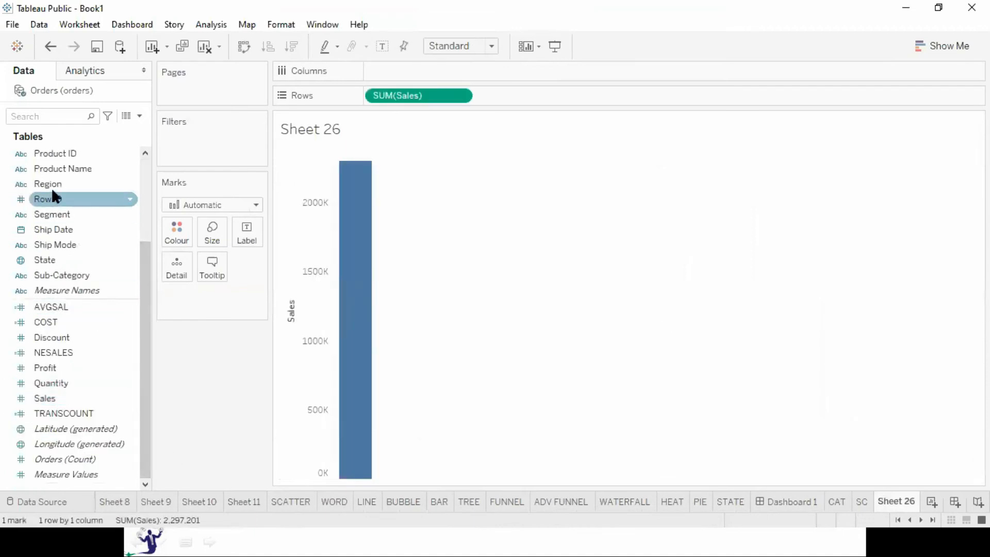
pyautogui.doubleClick(56, 215)
pyautogui.moveTo(418, 73); pyautogui.dragTo(190, 230)
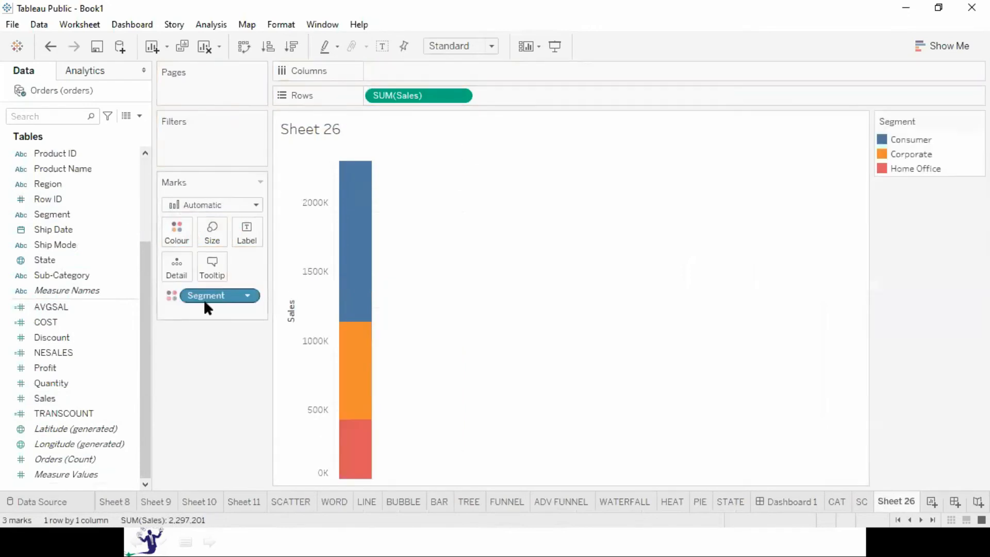
# Step: Size the stacked bar's marks by Sales and label them with Segment and Sales
pyautogui.click(77, 398)
pyautogui.moveTo(70, 400); pyautogui.dragTo(220, 237)
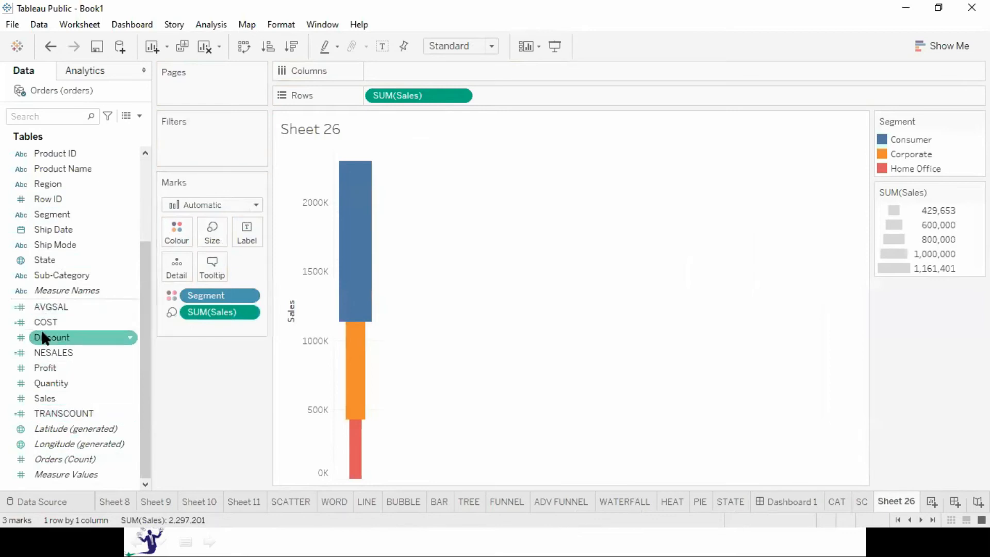
pyautogui.moveTo(98, 215); pyautogui.dragTo(238, 230)
pyautogui.moveTo(66, 398); pyautogui.dragTo(244, 232)
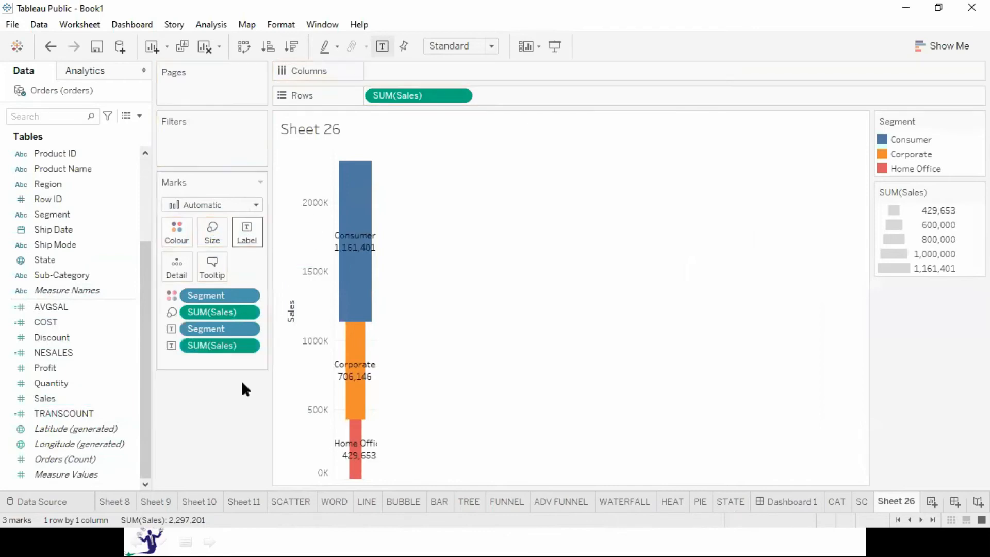
# Step: Convert the Sales label on the segment bar to a Percent of Total quick table calculation
pyautogui.rightClick(250, 346)
pyautogui.moveTo(243, 524)
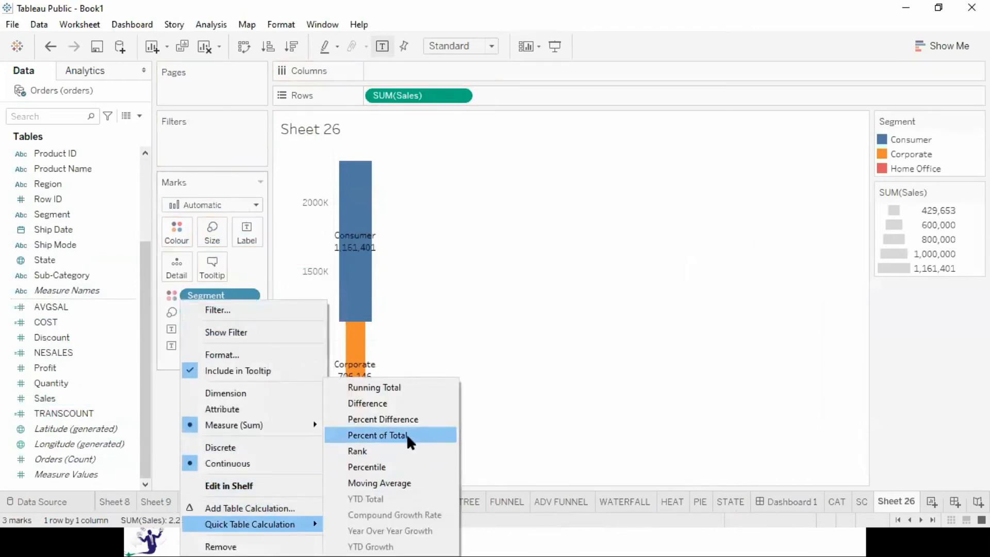
pyautogui.click(406, 434)
# Step: Split the segment bar into Category columns sorted by descending Sales, and fit the chart to Entire View
pyautogui.click(145, 174)
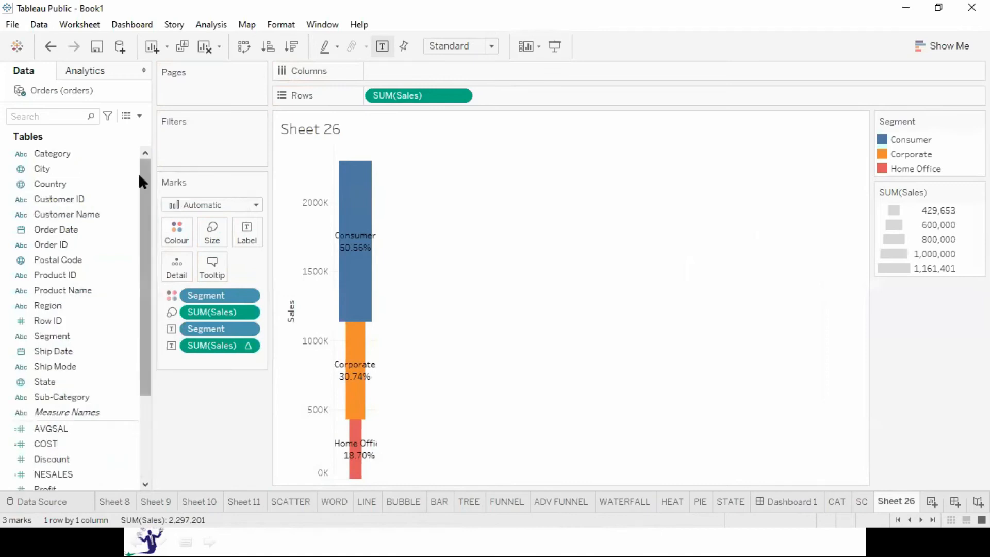
pyautogui.click(92, 154)
pyautogui.doubleClick(95, 160)
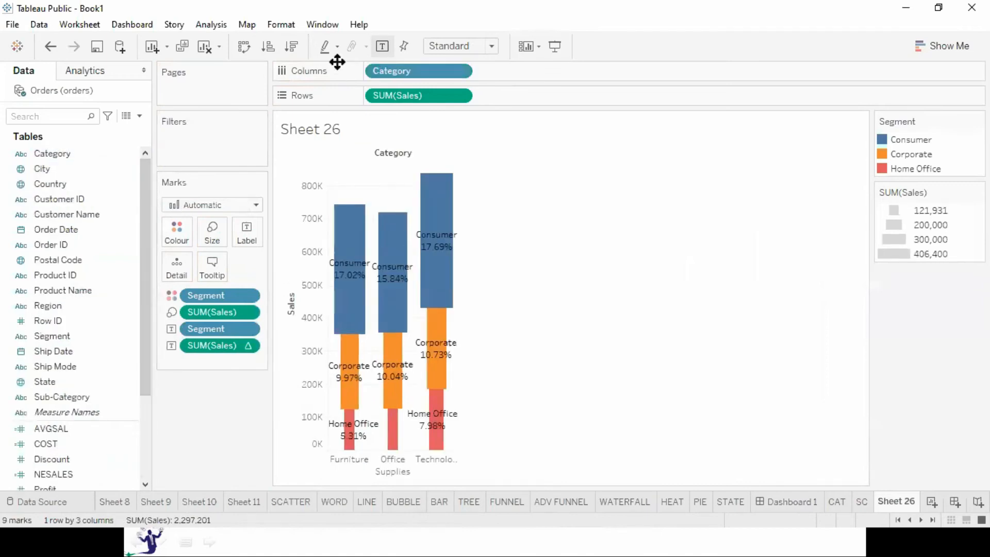
pyautogui.click(289, 47)
pyautogui.click(478, 46)
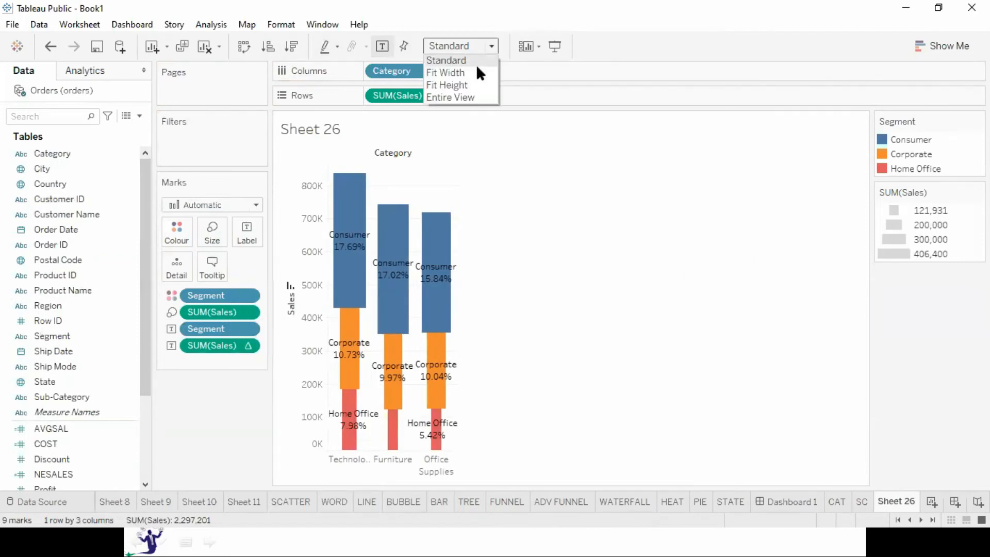
pyautogui.click(474, 95)
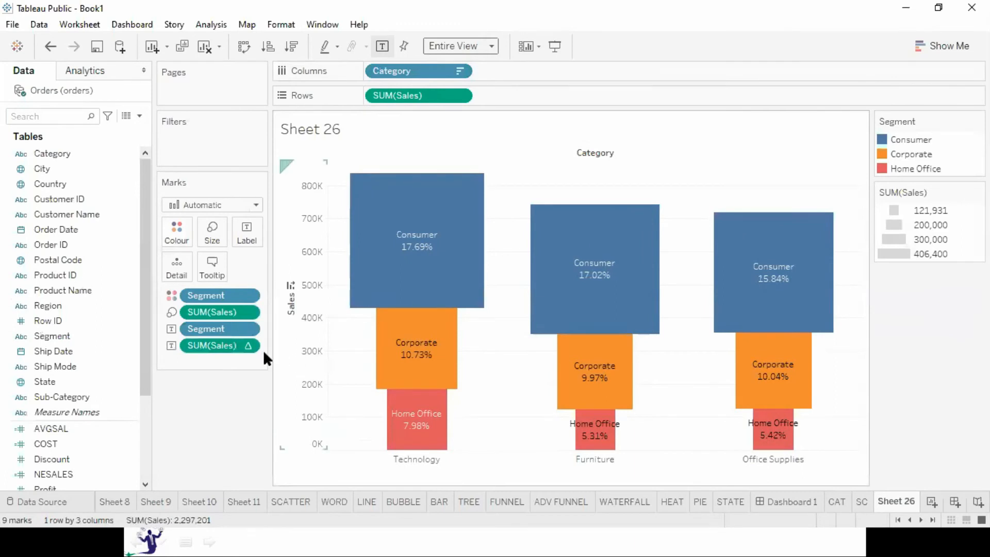
# Step: Compute the percent-of-total labels within each category and hide the Sales size and Segment colour legends
pyautogui.click(248, 345)
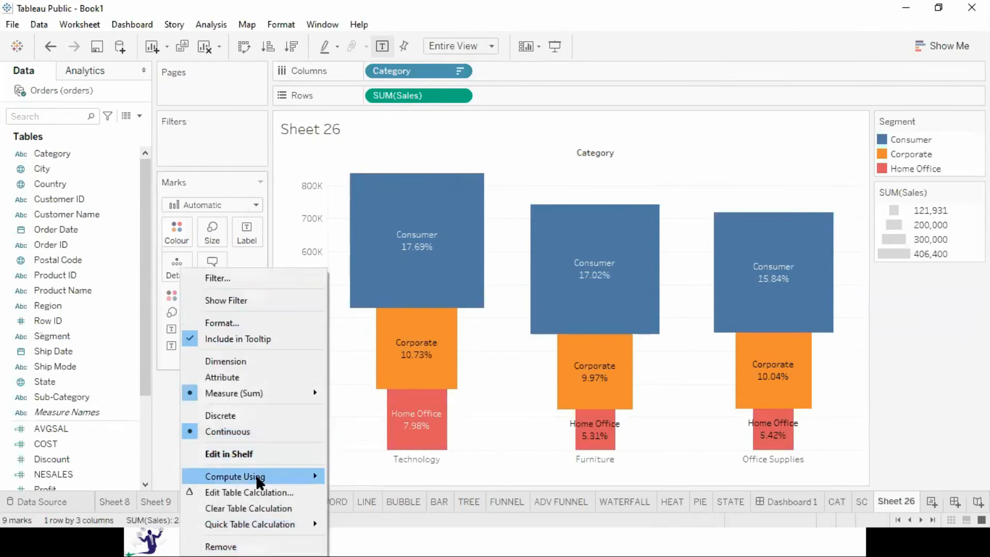
pyautogui.click(382, 531)
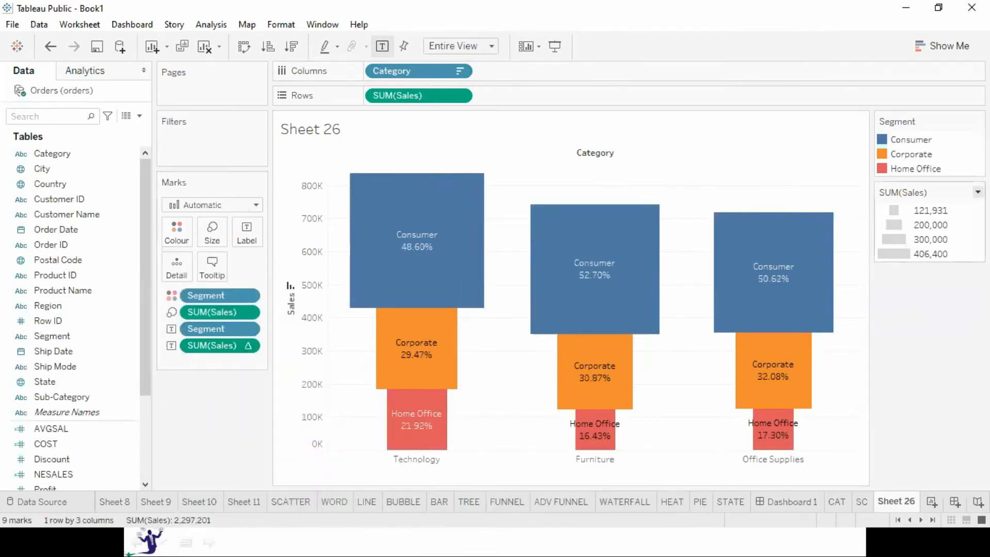
pyautogui.click(977, 192)
pyautogui.click(915, 286)
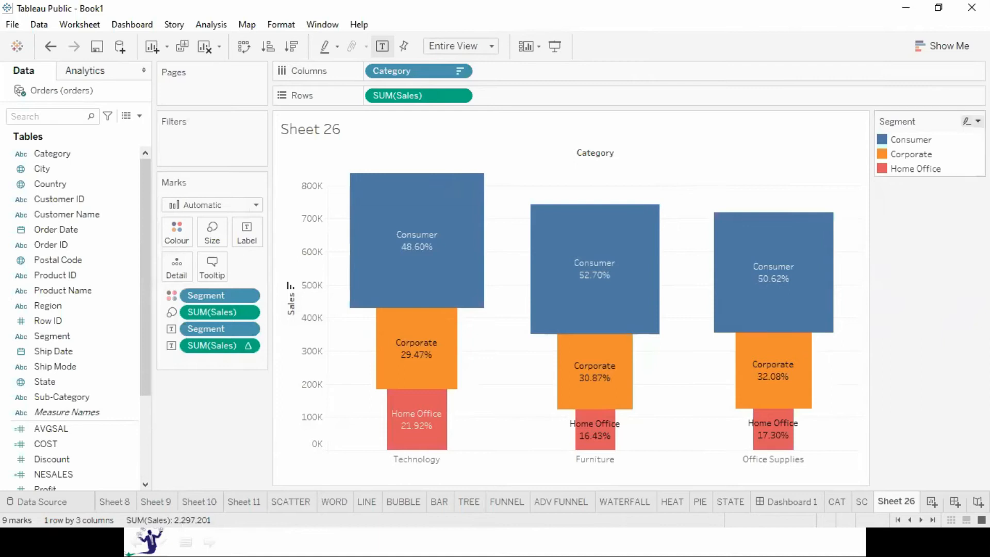
pyautogui.click(977, 121)
pyautogui.click(899, 244)
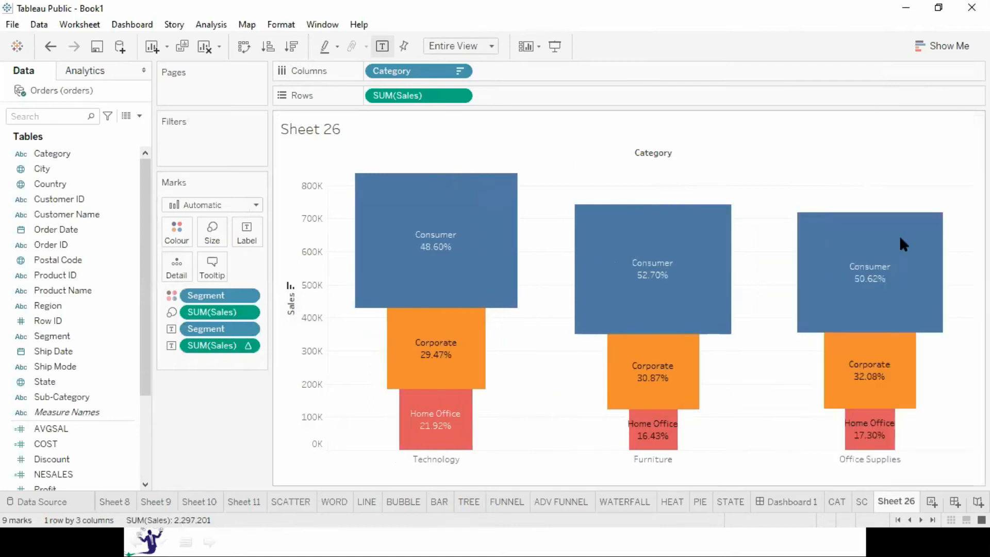
# Step: Rename the segment chart's sheet as SEG
pyautogui.doubleClick(889, 501)
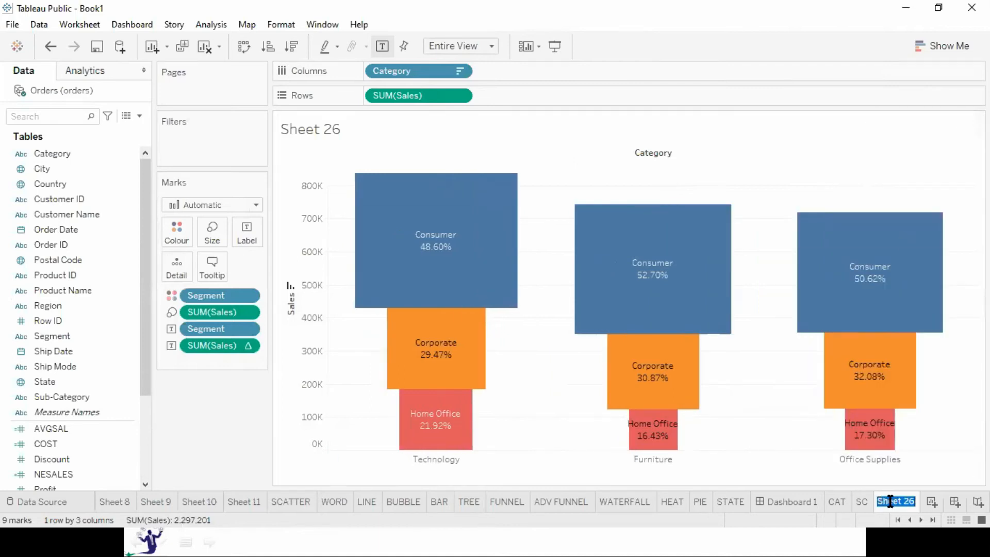
pyautogui.write('SEG')
pyautogui.press('Return')
# Step: Add a new worksheet and build a line chart of Sales by Order Date year, coloured by Category
pyautogui.click(929, 503)
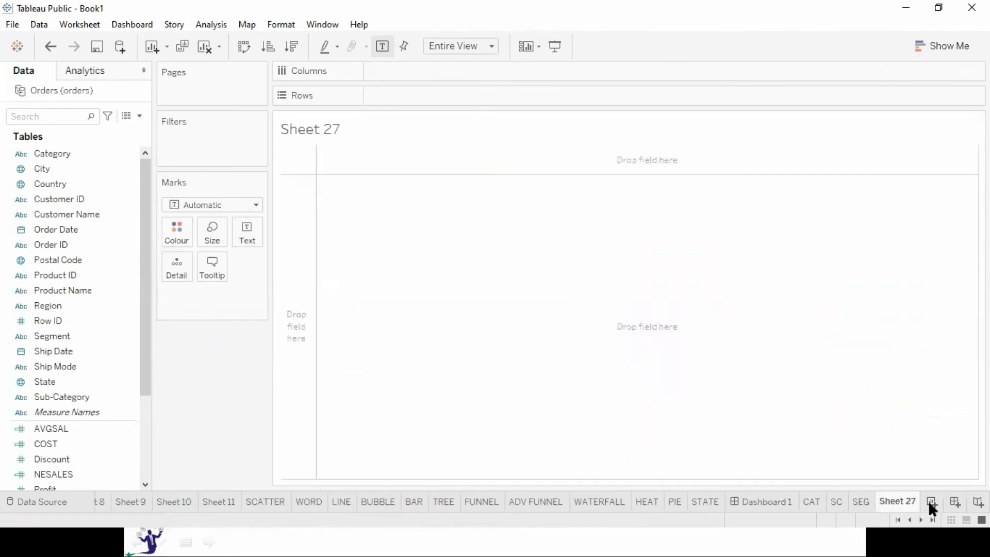
pyautogui.scroll(-3, 144, 451)
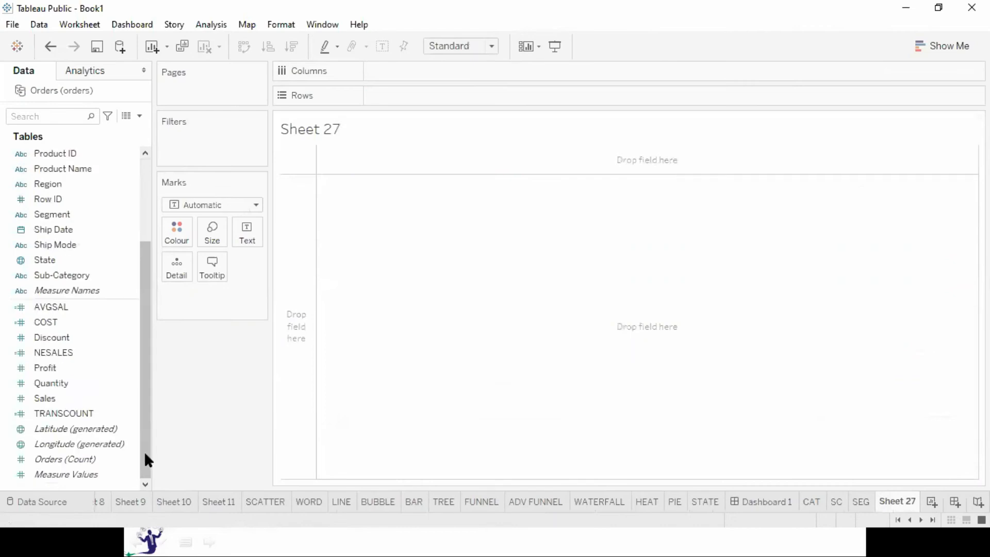
pyautogui.doubleClick(63, 398)
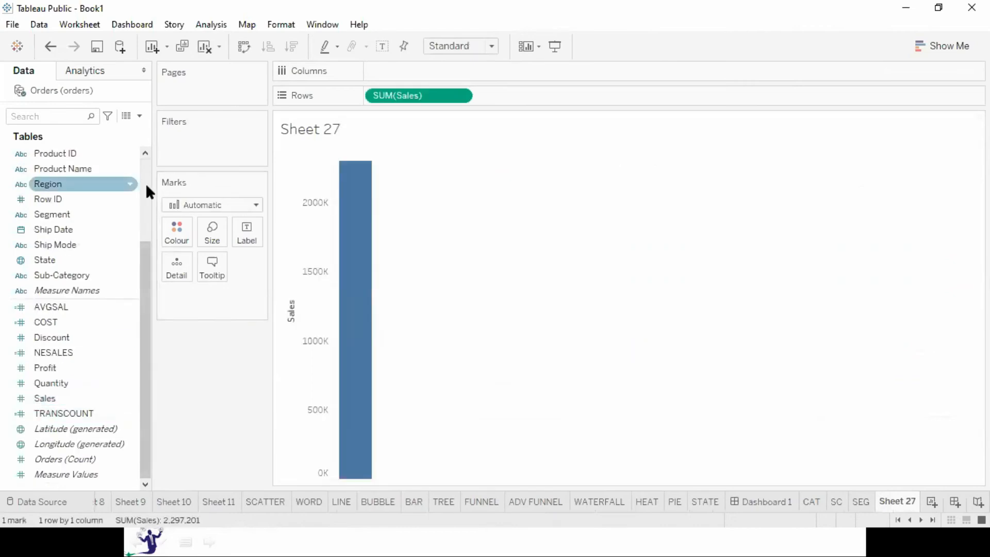
pyautogui.scroll(3, 145, 183)
pyautogui.click(66, 234)
pyautogui.click(66, 243)
pyautogui.doubleClick(69, 229)
pyautogui.moveTo(51, 153); pyautogui.dragTo(179, 227)
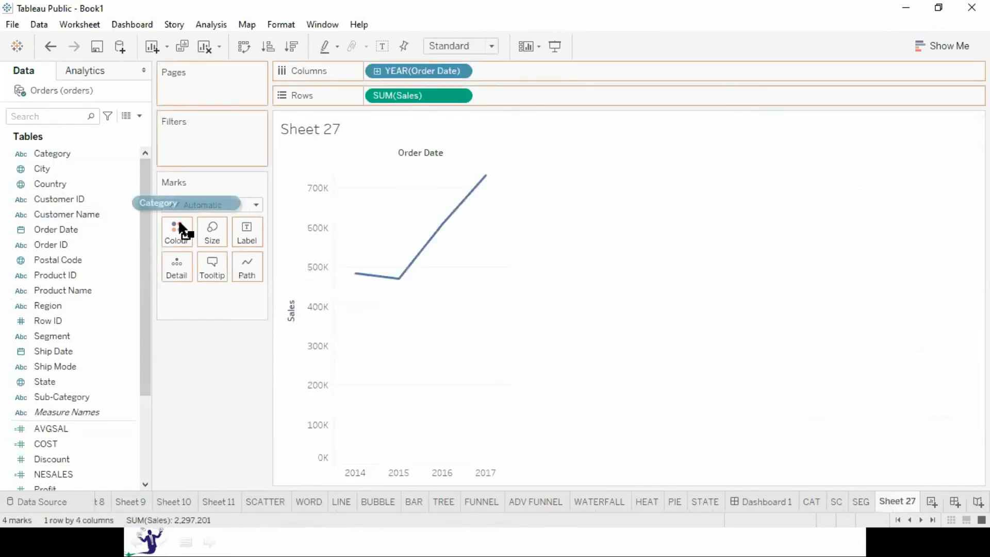
# Step: Fit the line chart to Entire View and label its lines with Category
pyautogui.click(460, 46)
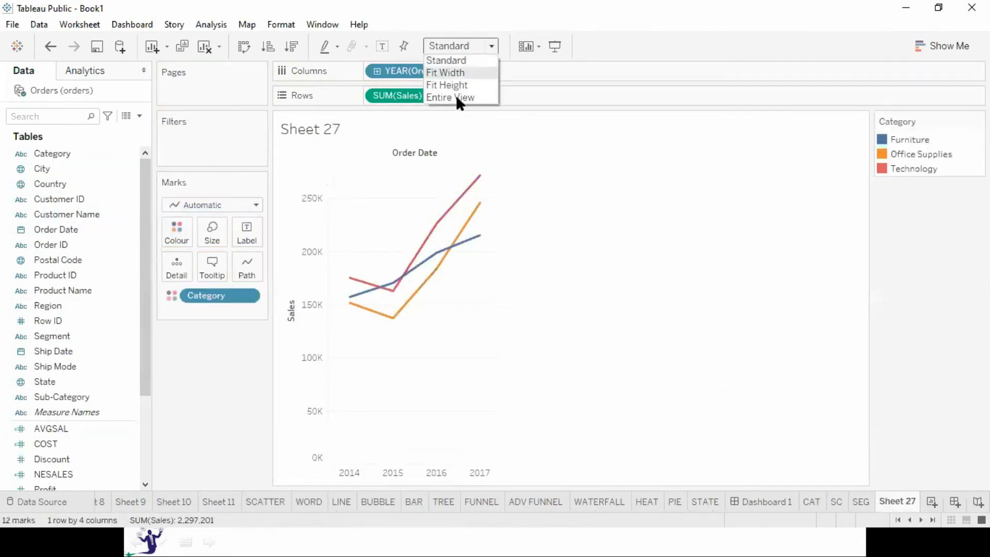
pyautogui.click(456, 96)
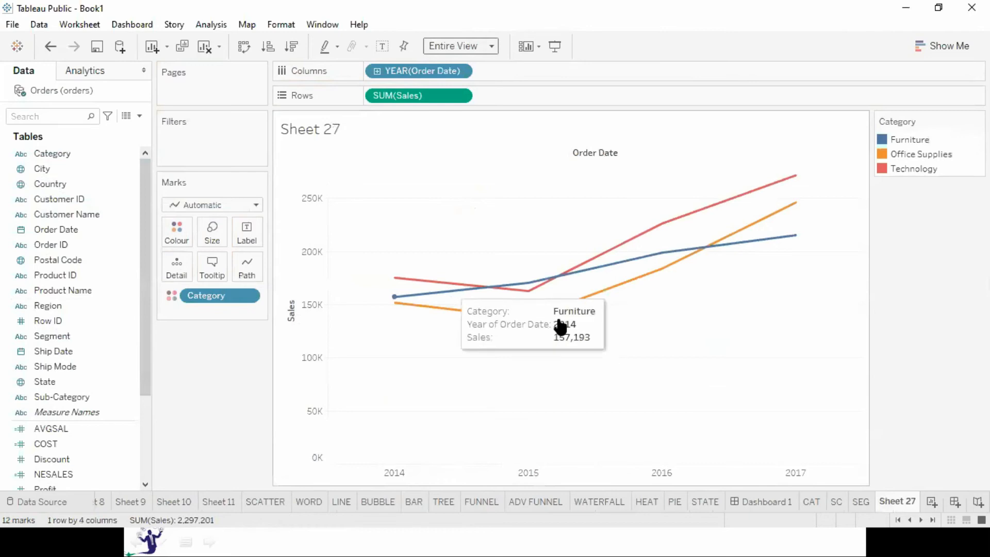
pyautogui.moveTo(48, 156); pyautogui.dragTo(252, 238)
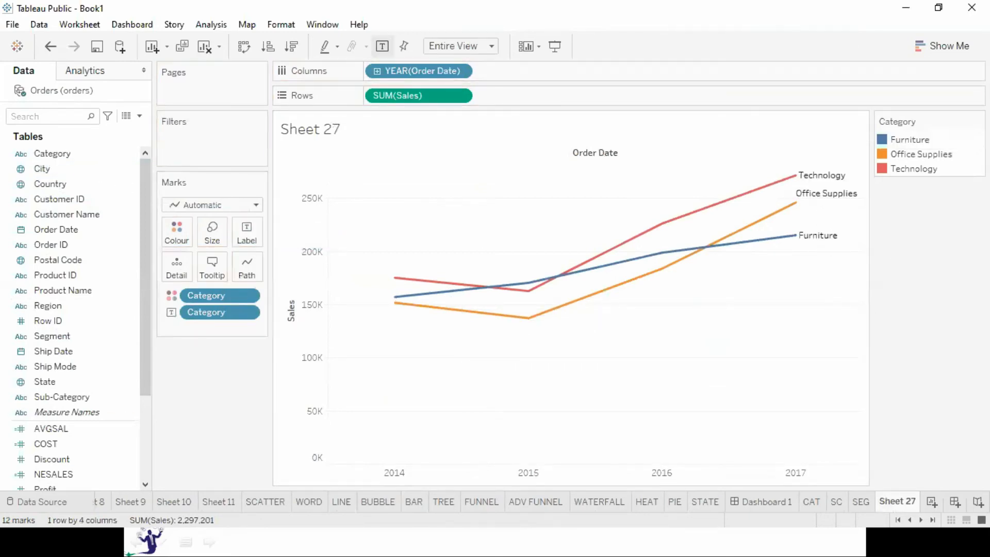
# Step: Rename the line chart's sheet as YEAR
pyautogui.write('YERA')
pyautogui.press('BackSpace')
pyautogui.press('BackSpace')
pyautogui.write('AR')
pyautogui.press('BackSpace')
pyautogui.press('BackSpace')
pyautogui.write('AR')
pyautogui.press('Return')
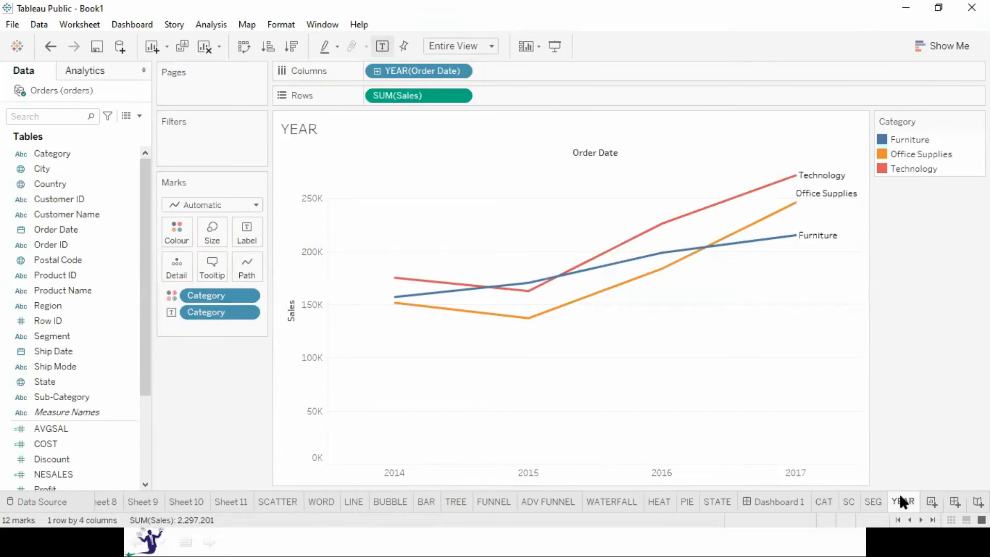
# Step: Add another blank worksheet and rename the existing PIE sheet as REG
pyautogui.click(932, 500)
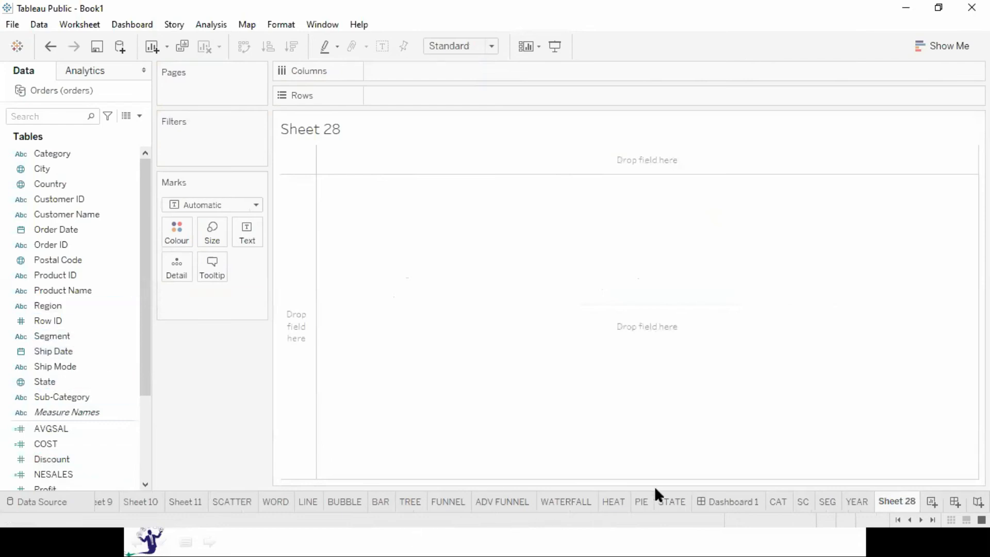
pyautogui.click(646, 500)
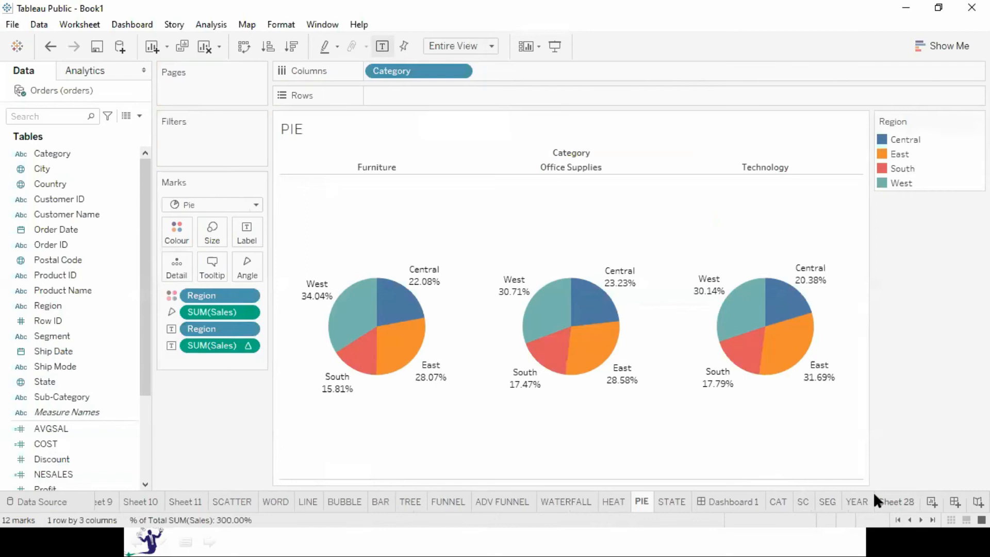
pyautogui.write('REG')
pyautogui.press('Return')
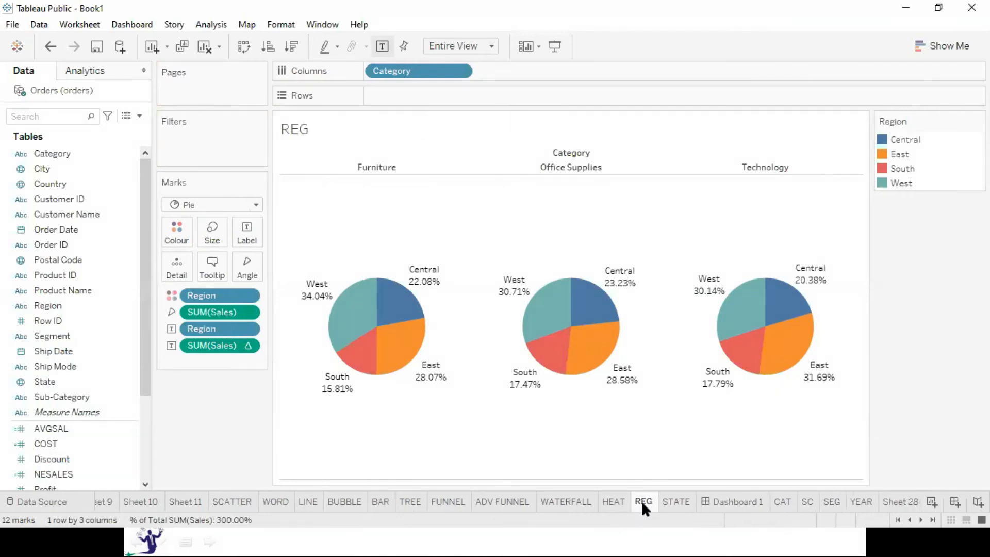
# Step: Reorder the sheets so REG sits between CAT and SC and Dashboard 1 follows YEAR, and delete the blank Sheet 28
pyautogui.moveTo(634, 502)
pyautogui.mouseDown()
pyautogui.moveTo(890, 516)
pyautogui.moveTo(785, 509)
pyautogui.mouseUp()
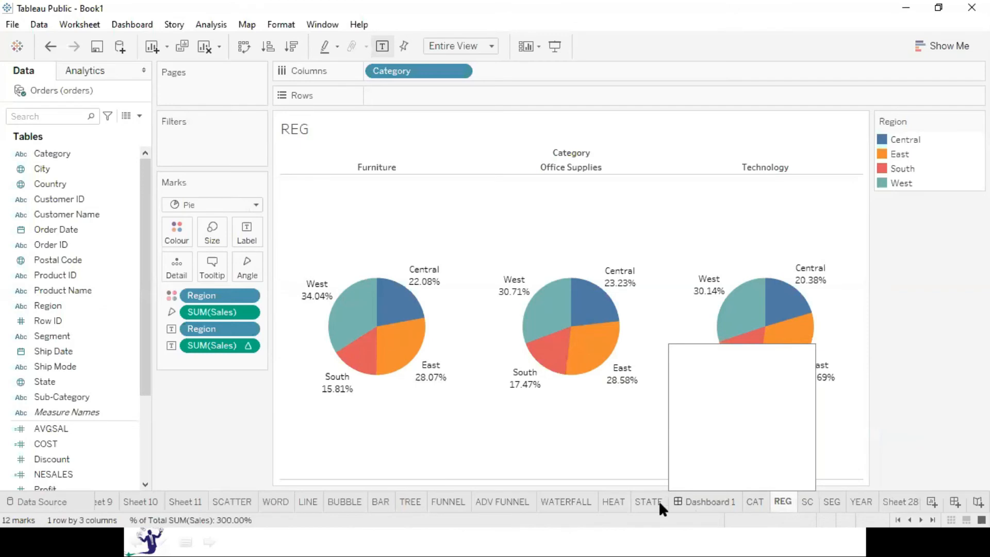
pyautogui.moveTo(694, 500); pyautogui.dragTo(882, 499)
pyautogui.rightClick(903, 499)
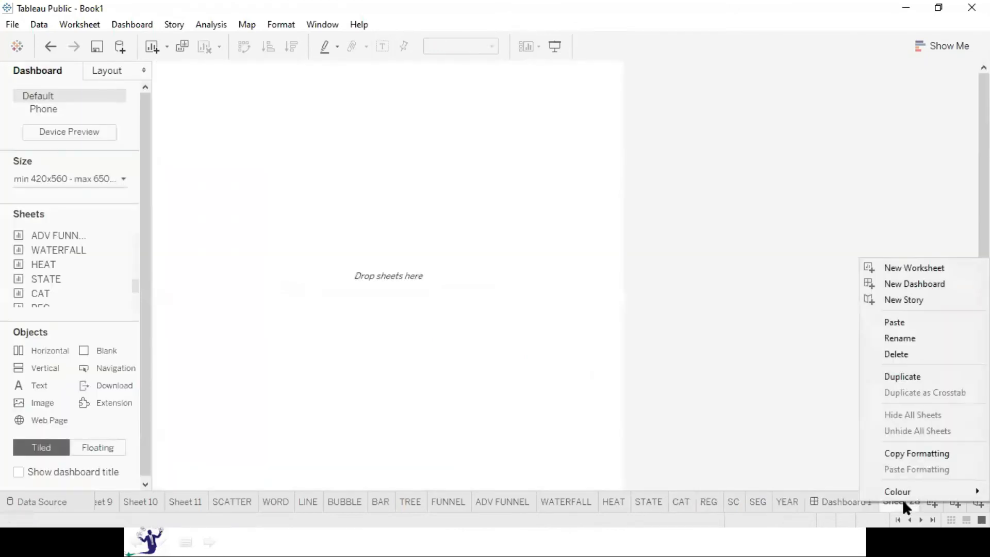
pyautogui.click(923, 355)
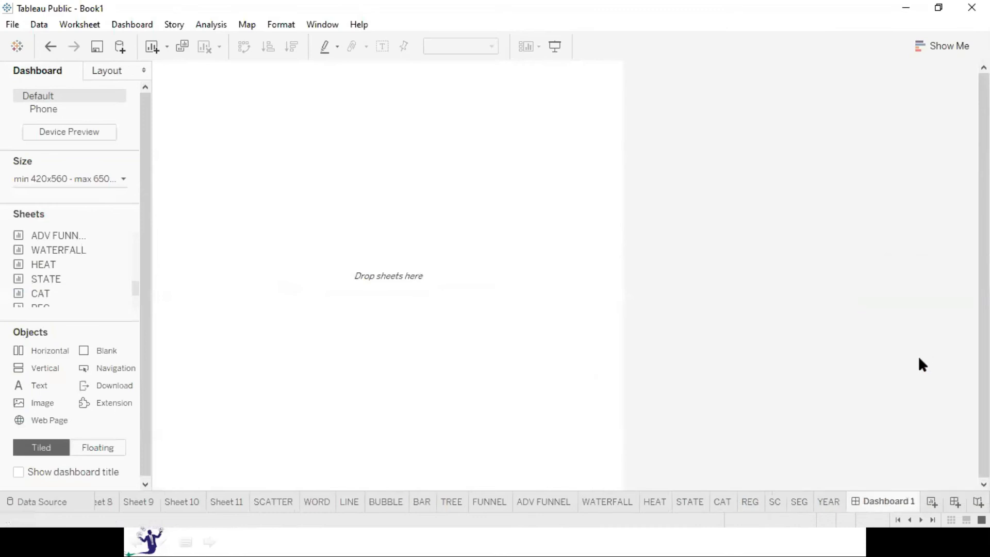
# Step: Review the STATE, CAT, REG, SC, SEG and YEAR sheets one after another
pyautogui.click(683, 501)
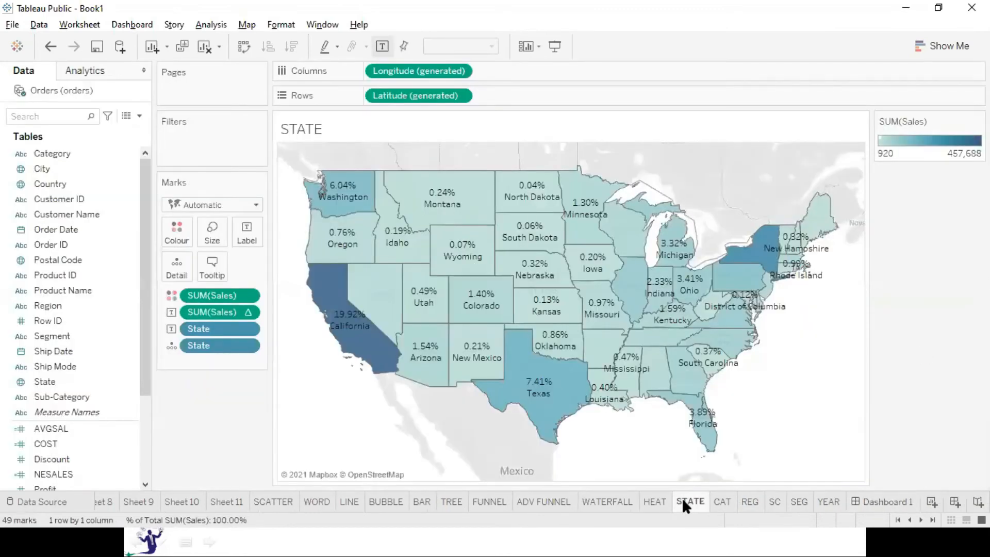
pyautogui.hotkey('ctrl', 'Tab')
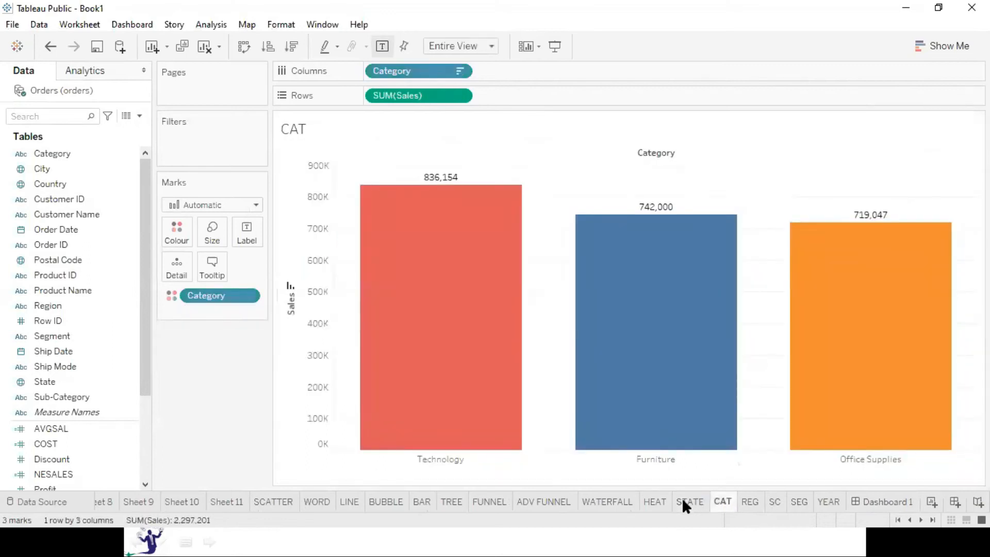
pyautogui.hotkey('ctrl', 'Tab')
pyautogui.hotkey('ctrl', 'Tab')
pyautogui.hotkey('ctrl', 'Tab')
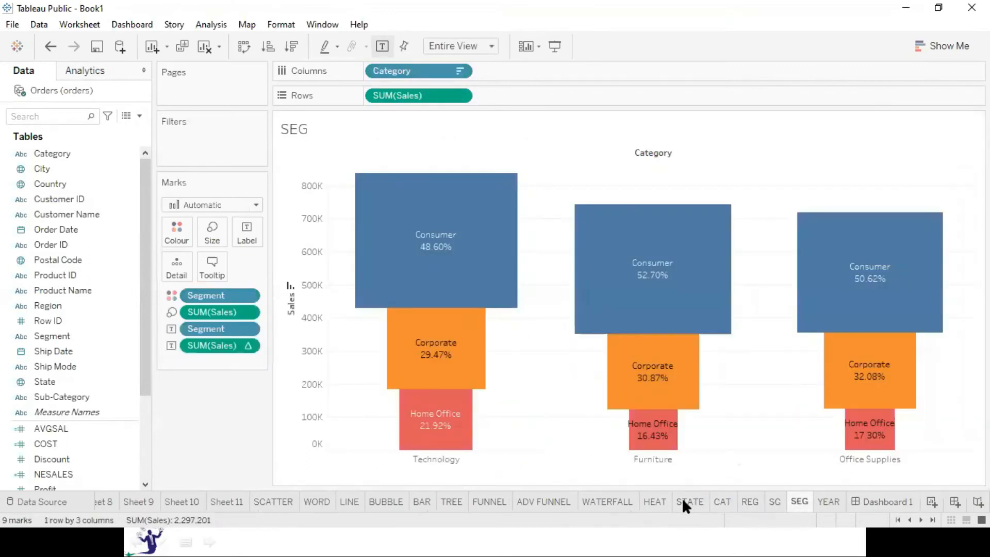
pyautogui.hotkey('ctrl', 'Tab')
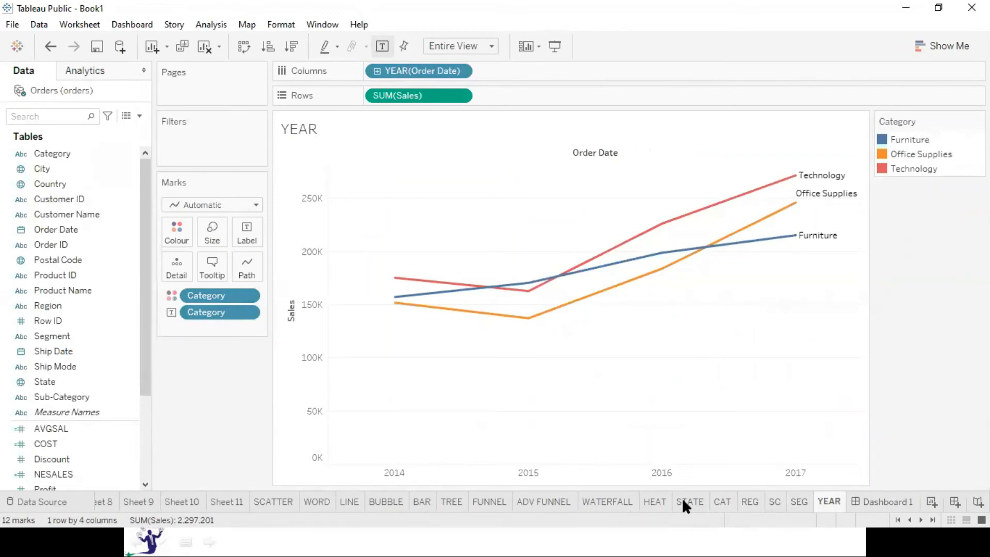
# Step: Open Dashboard 1, widen its side pane, and add the STATE, CAT and REG sheets to the layout
pyautogui.click(891, 496)
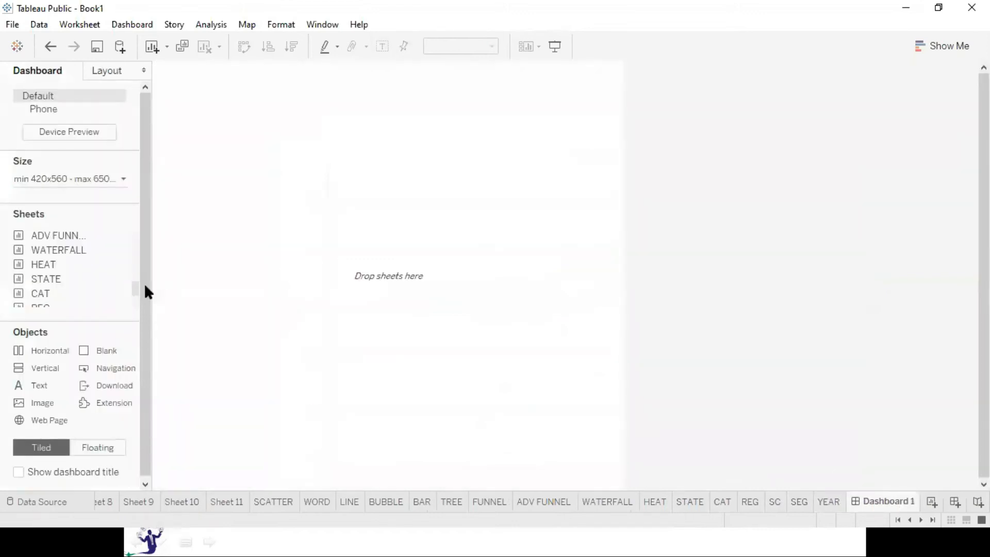
pyautogui.moveTo(175, 281)
pyautogui.mouseDown()
pyautogui.moveTo(217, 278)
pyautogui.moveTo(185, 304)
pyautogui.moveTo(184, 291)
pyautogui.mouseUp()
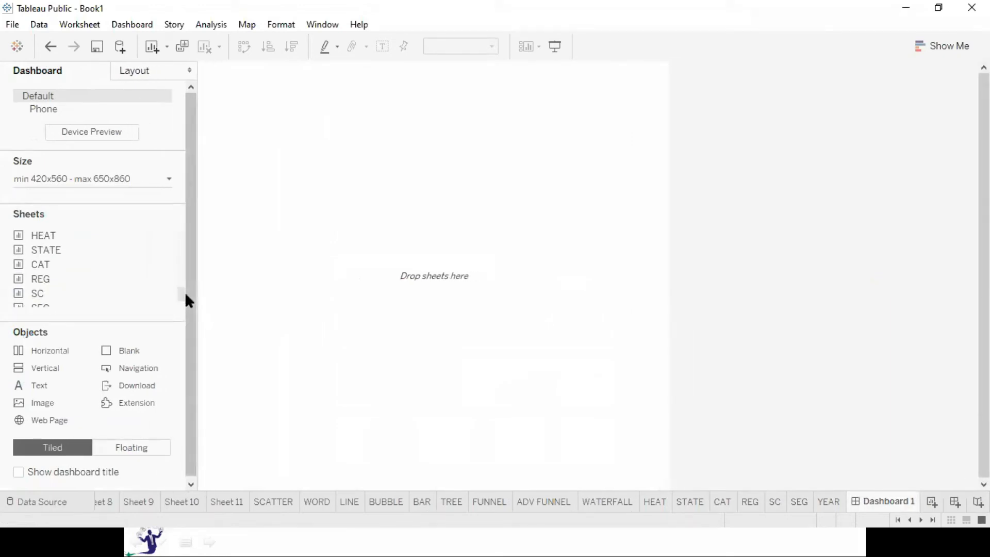
pyautogui.moveTo(55, 251)
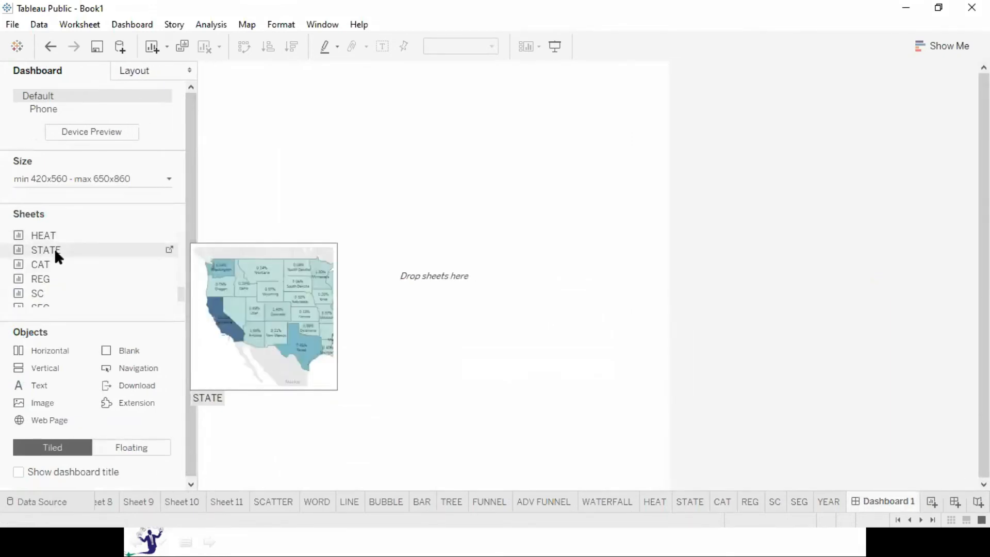
pyautogui.doubleClick(51, 248)
pyautogui.moveTo(102, 275)
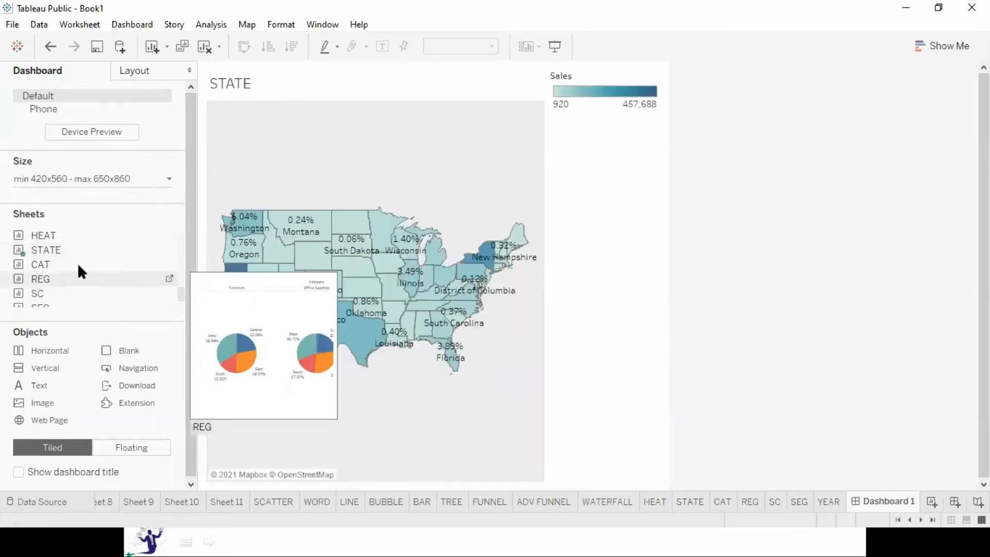
pyautogui.moveTo(51, 263); pyautogui.dragTo(522, 240)
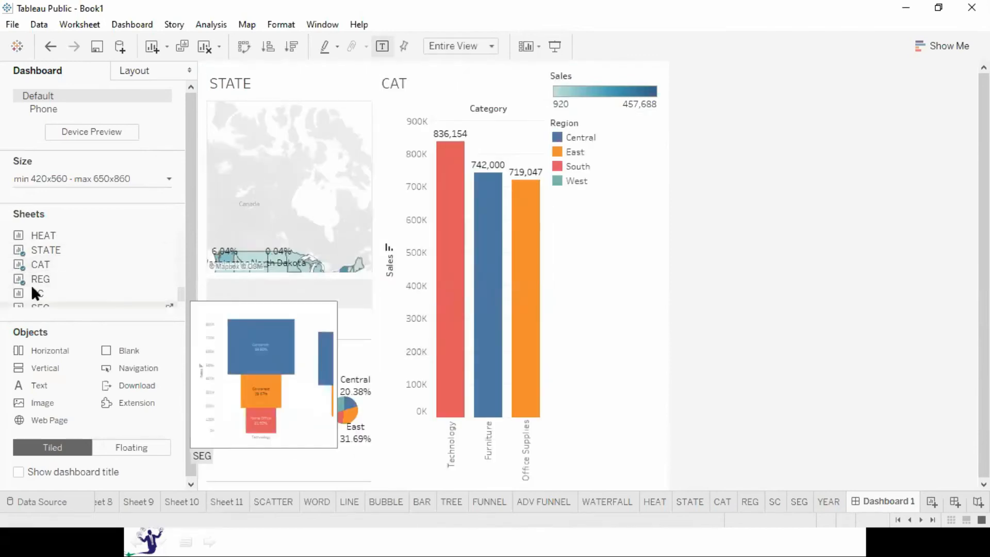
# Step: Add the SC, SEG and YEAR sheets to the dashboard
pyautogui.doubleClick(43, 297)
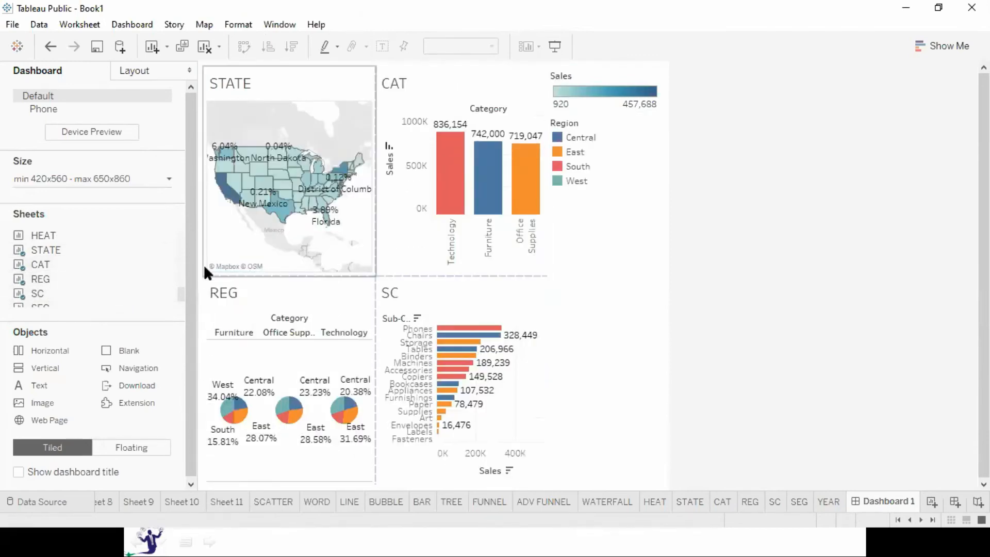
pyautogui.scroll(-1, 181, 292)
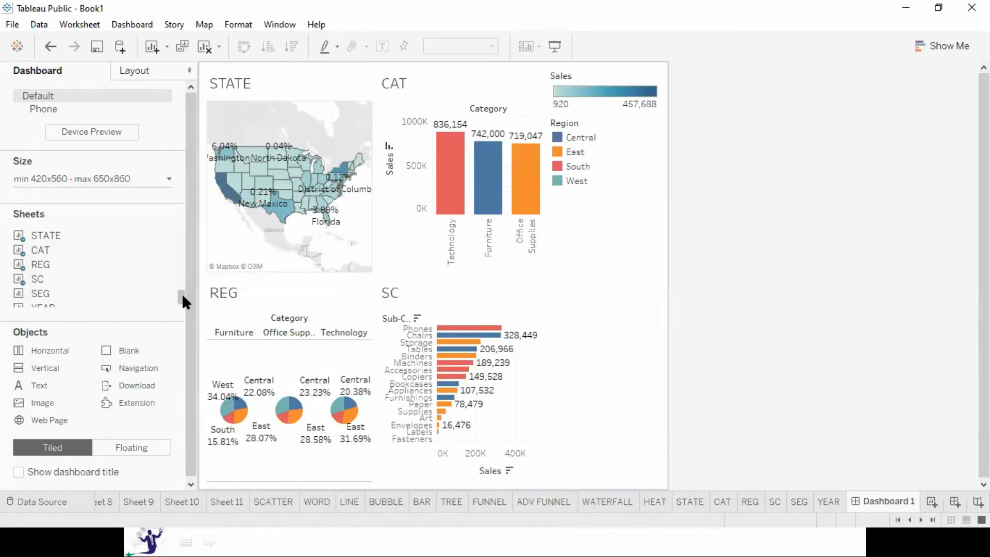
pyautogui.doubleClick(23, 292)
pyautogui.doubleClick(45, 301)
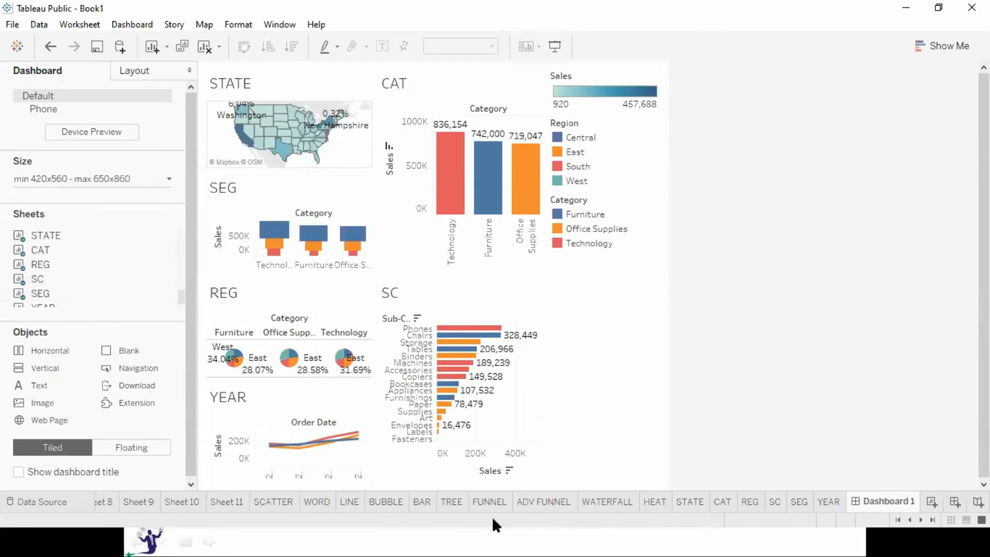
# Step: Preview the dashboard in presentation mode, and remove its Sales, Region and Category legends
pyautogui.press('F7')
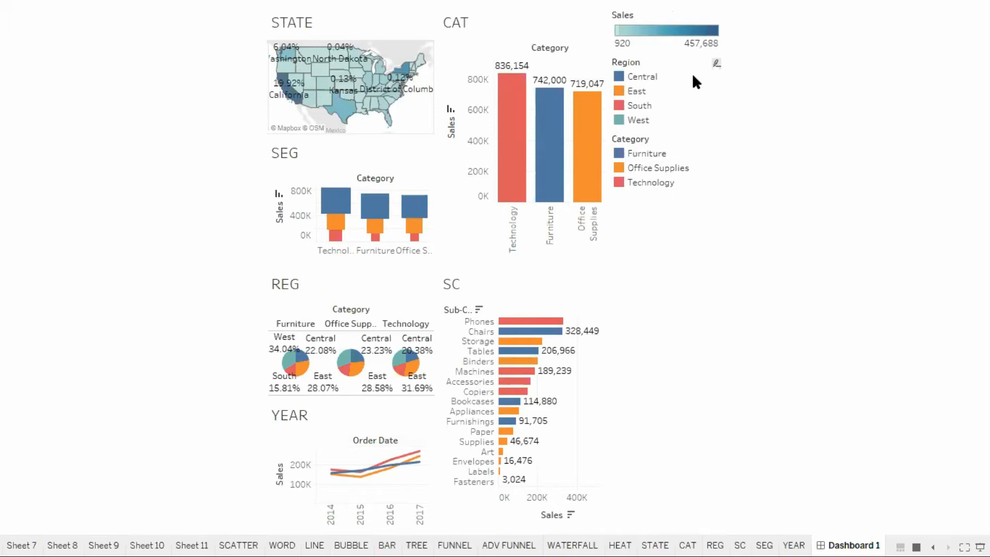
pyautogui.press('Escape')
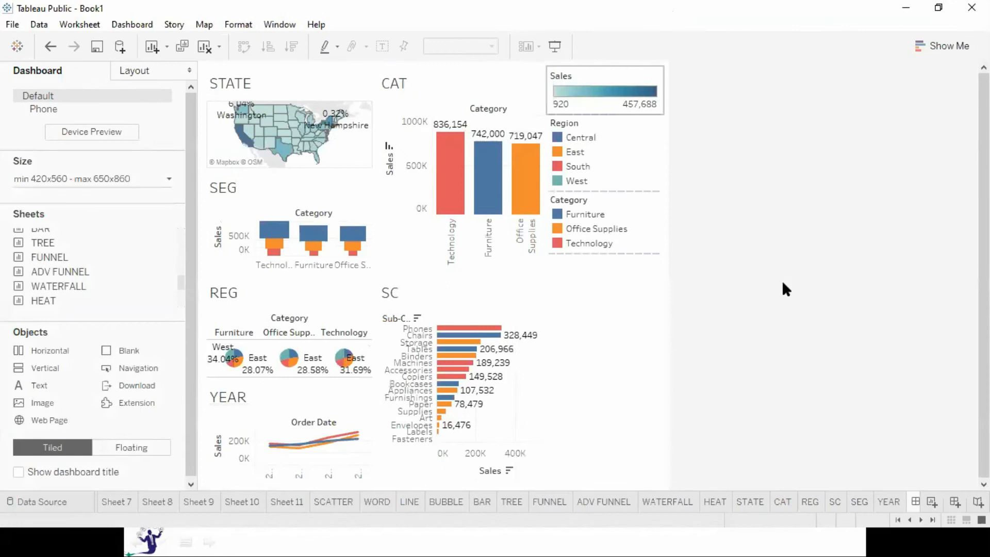
pyautogui.click(583, 74)
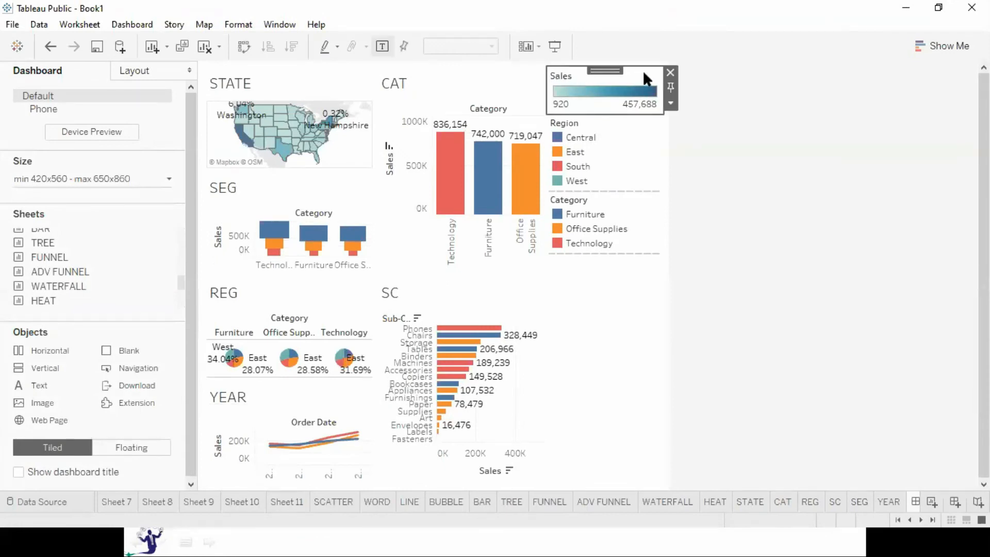
pyautogui.click(670, 72)
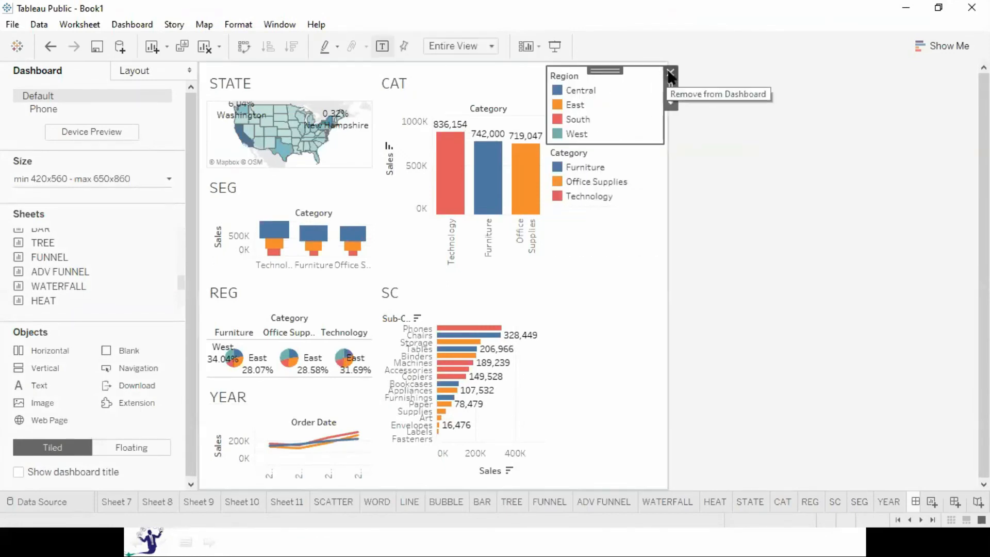
pyautogui.click(670, 73)
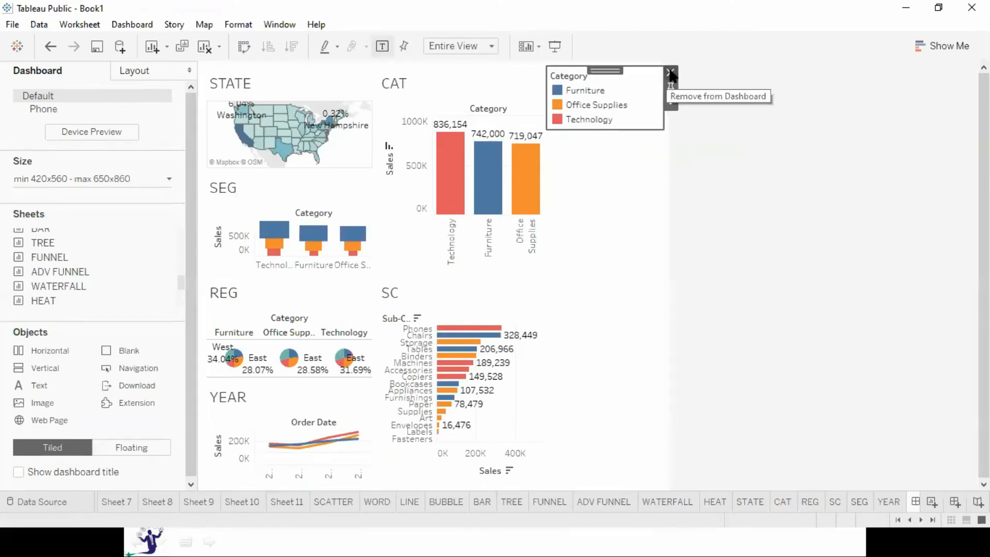
pyautogui.click(671, 72)
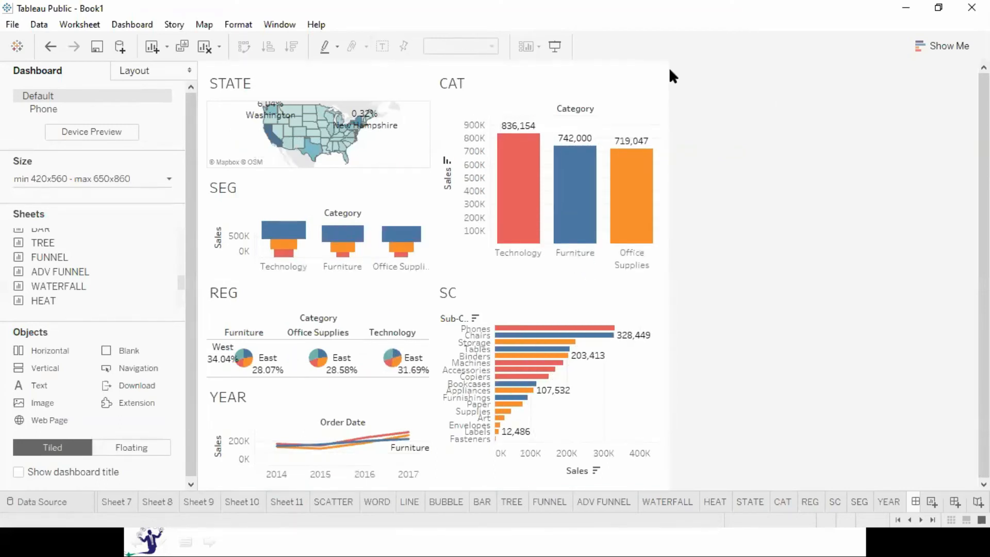
# Step: Set the dashboard size to Automatic and check the result in presentation mode
pyautogui.click(120, 181)
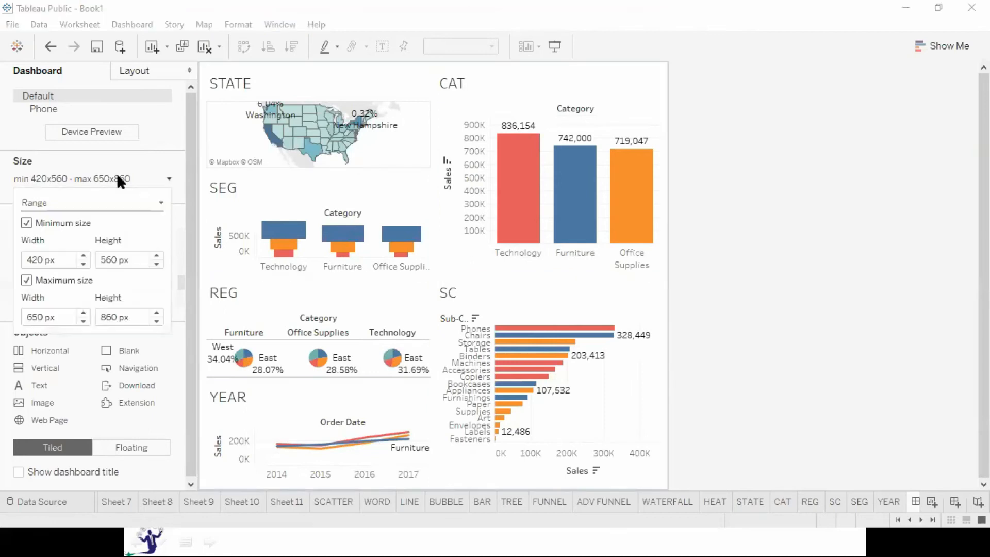
pyautogui.click(103, 201)
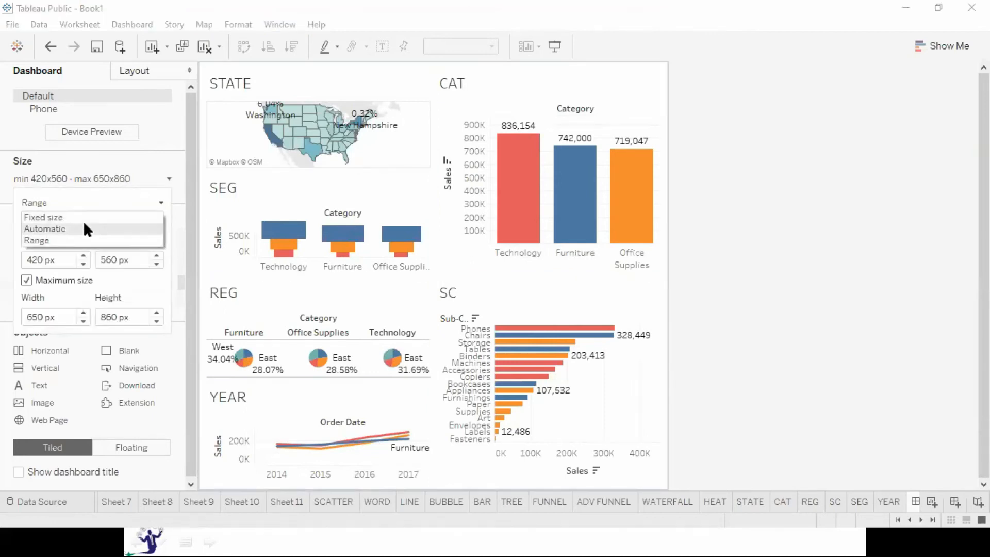
pyautogui.click(85, 228)
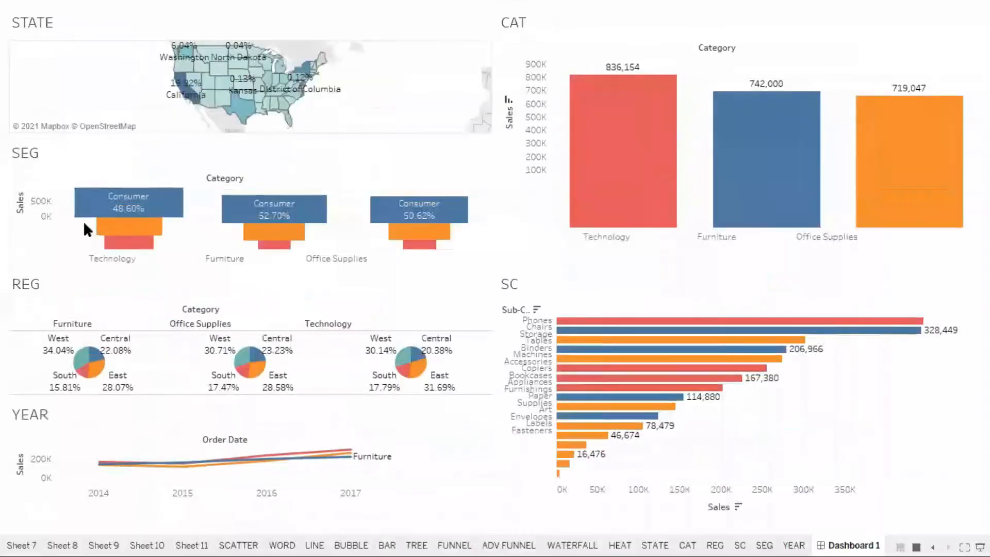
pyautogui.moveTo(85, 229)
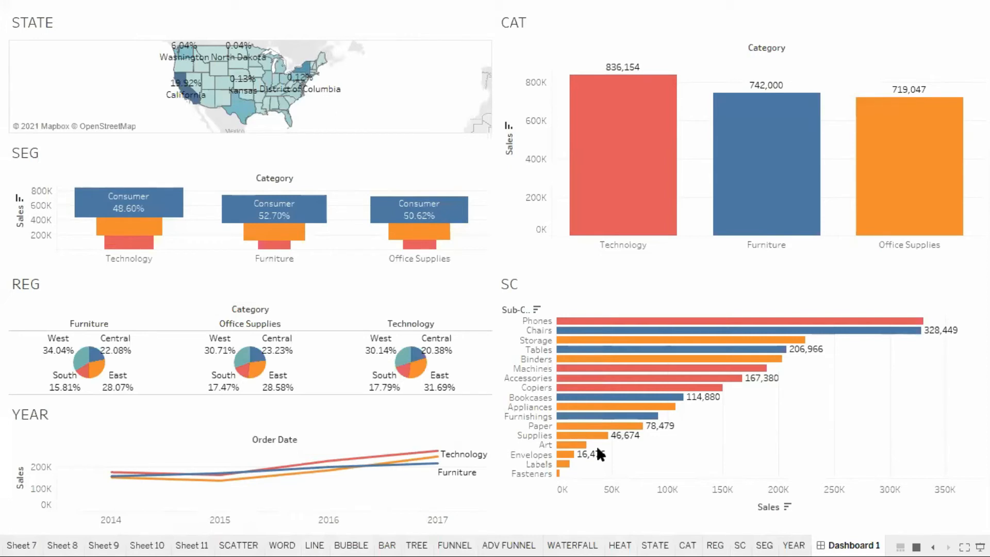
pyautogui.press('Escape')
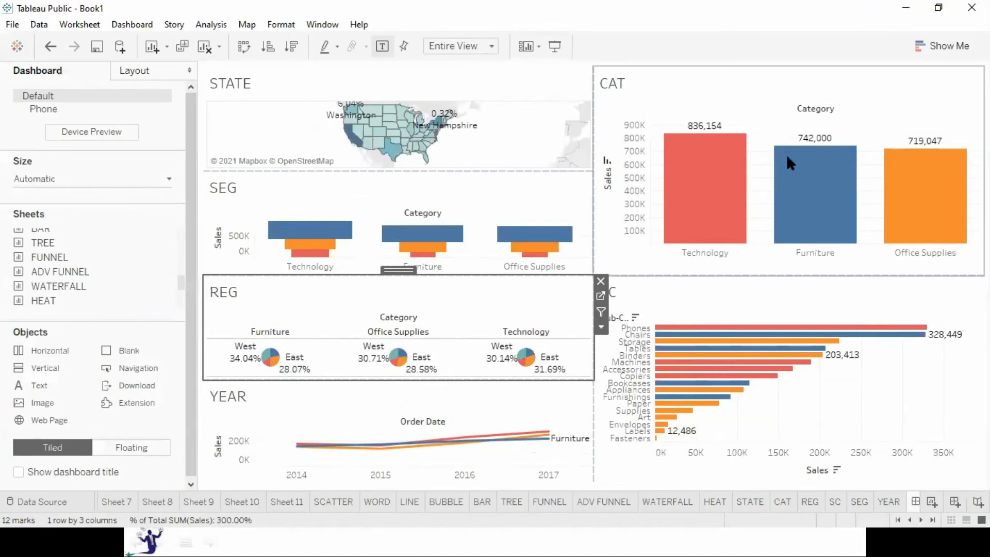
# Step: Try placing the CAT tile in a middle column and beside SEG, and return it above SC
pyautogui.click(756, 296)
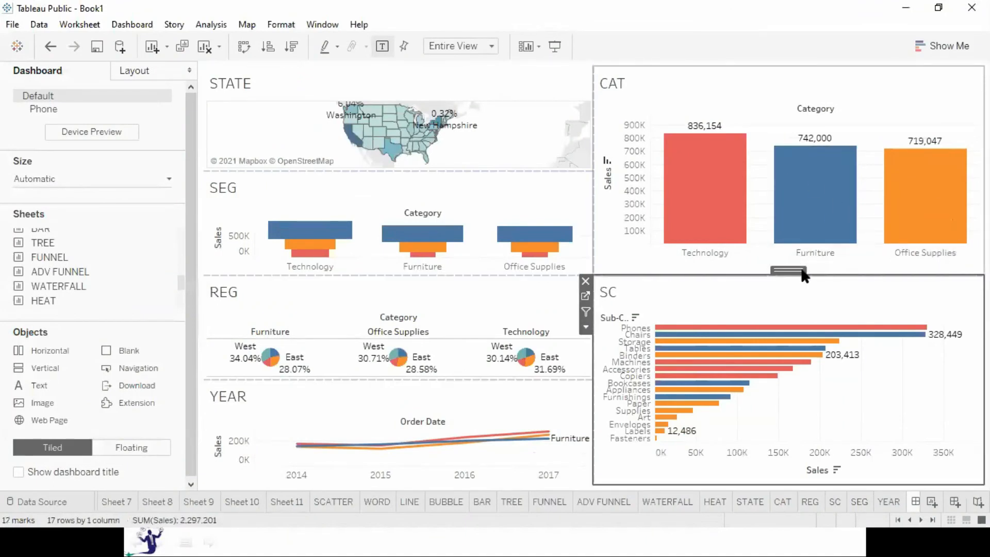
pyautogui.moveTo(801, 270); pyautogui.dragTo(800, 276)
pyautogui.moveTo(950, 256)
pyautogui.mouseDown()
pyautogui.moveTo(947, 278)
pyautogui.moveTo(959, 289)
pyautogui.moveTo(964, 257)
pyautogui.mouseUp()
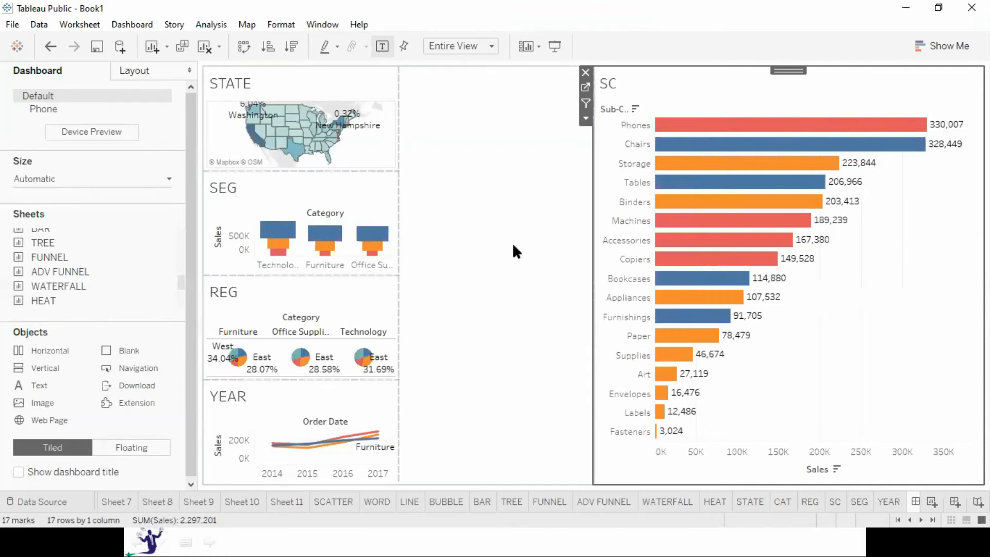
pyautogui.hotkey('ctrl', 'z')
pyautogui.click(756, 76)
pyautogui.moveTo(789, 67); pyautogui.dragTo(493, 219)
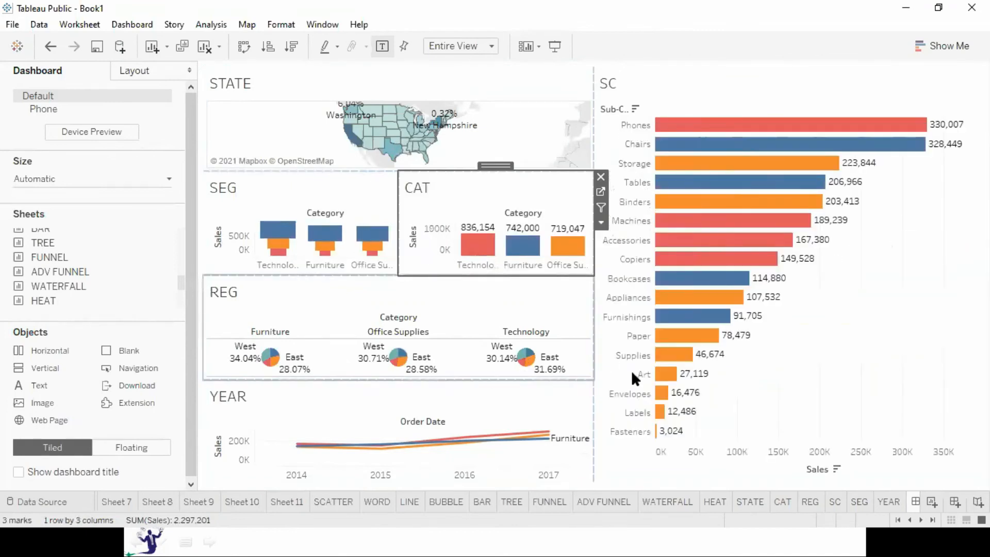
pyautogui.moveTo(496, 165); pyautogui.dragTo(770, 102)
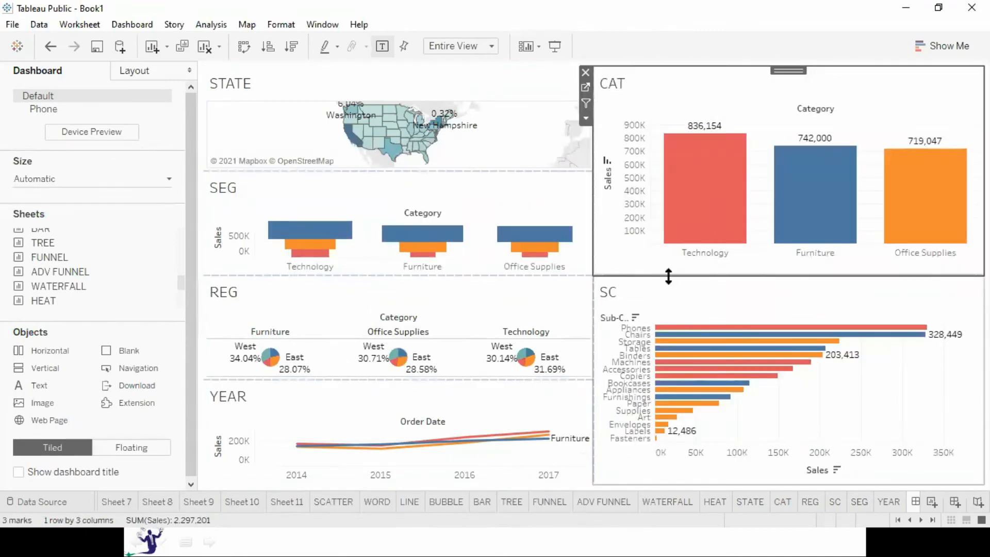
# Step: Shorten the CAT tile to give SC more height, and widen the column holding STATE, SEG, REG and YEAR
pyautogui.moveTo(668, 223); pyautogui.dragTo(664, 201)
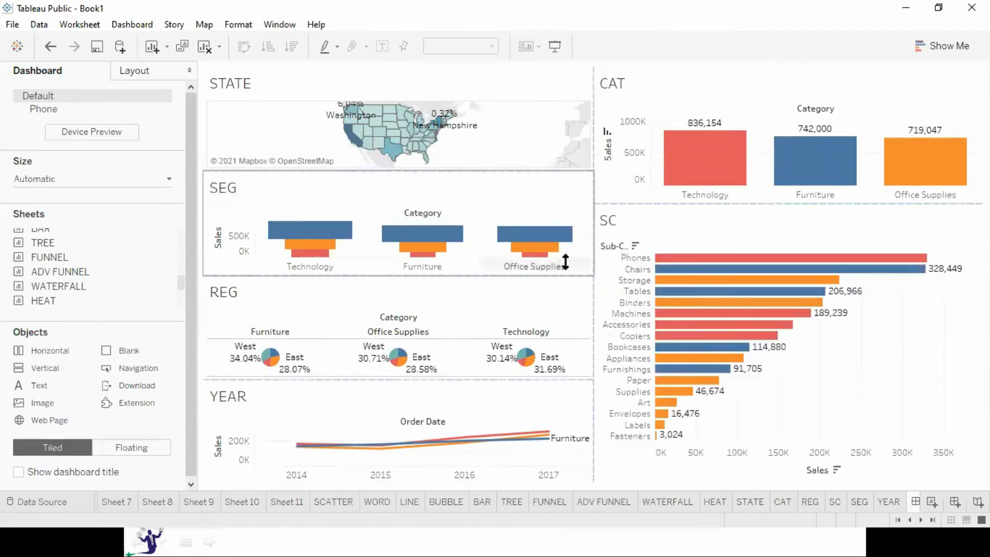
pyautogui.moveTo(593, 290); pyautogui.dragTo(723, 291)
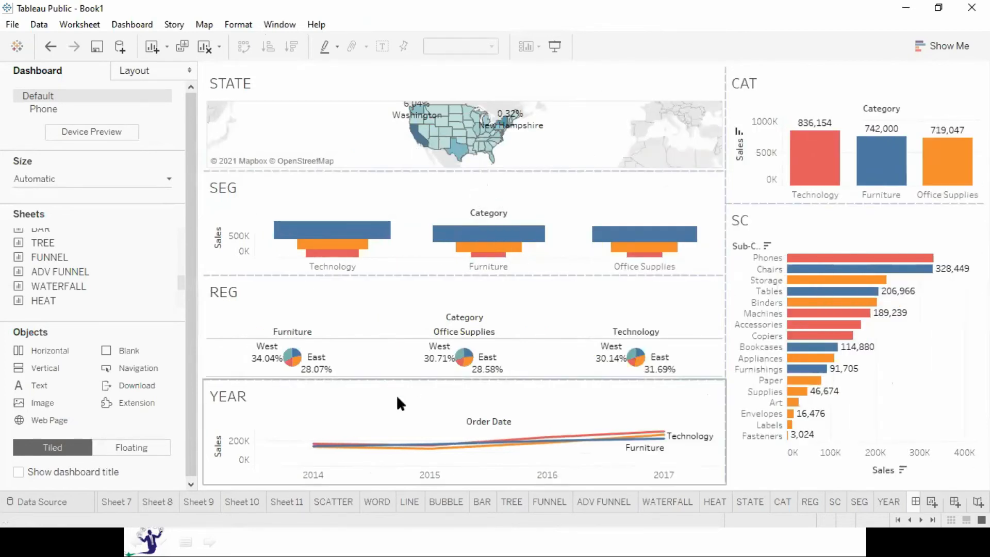
# Step: Rearrange the four stacked tiles into a two-by-two grid, with SEG to the right of STATE and REG to the left of YEAR
pyautogui.click(467, 185)
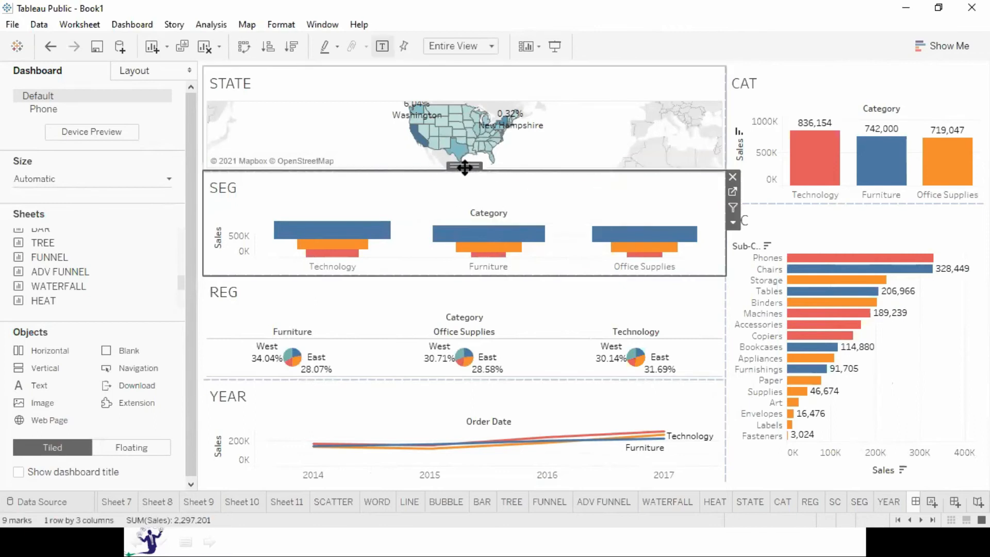
pyautogui.moveTo(465, 166); pyautogui.dragTo(633, 112)
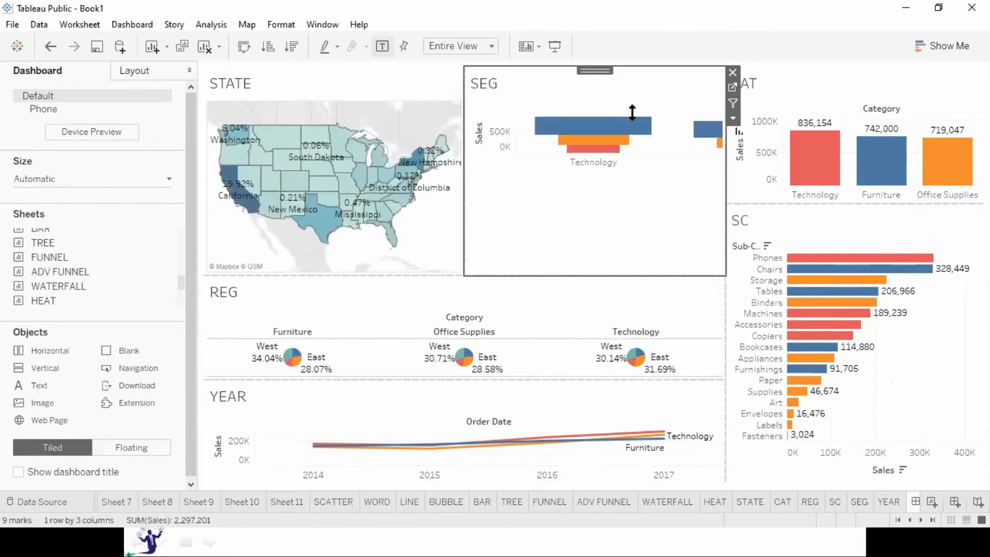
pyautogui.click(412, 301)
pyautogui.moveTo(463, 270); pyautogui.dragTo(523, 413)
pyautogui.moveTo(643, 398); pyautogui.dragTo(362, 423)
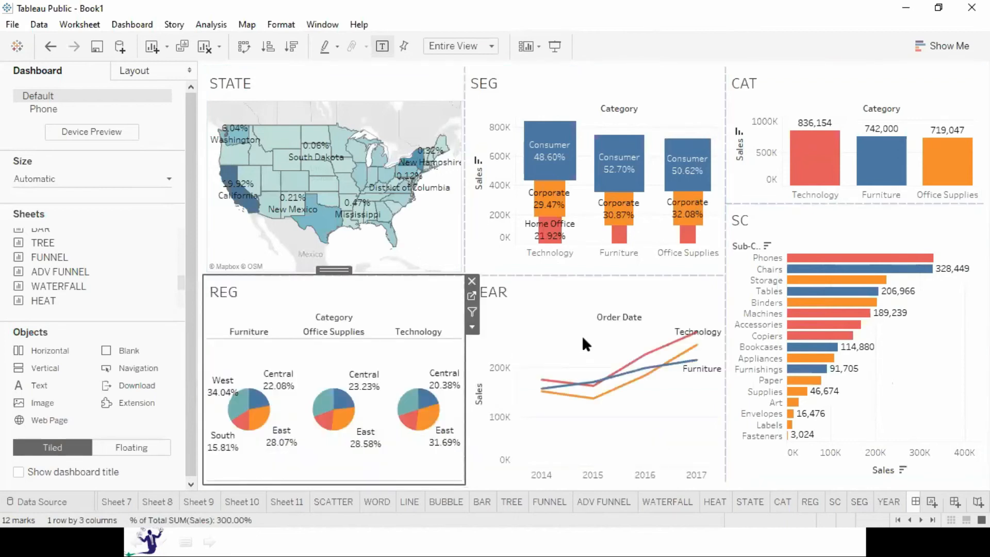
# Step: Increase the height of the row holding STATE and SEG, and move the SEG tile between REG and YEAR
pyautogui.moveTo(461, 276); pyautogui.dragTo(462, 304)
pyautogui.moveTo(522, 283); pyautogui.dragTo(523, 304)
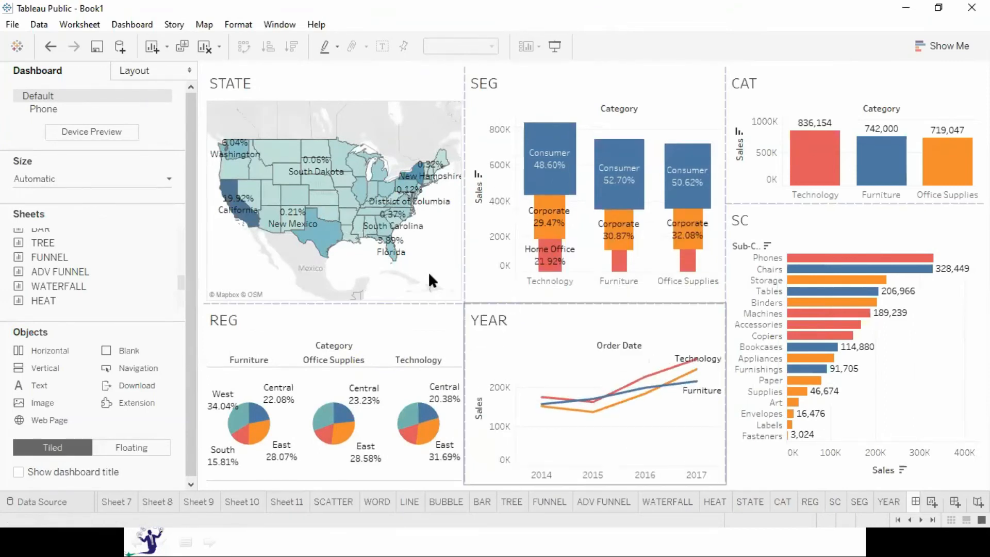
pyautogui.click(559, 71)
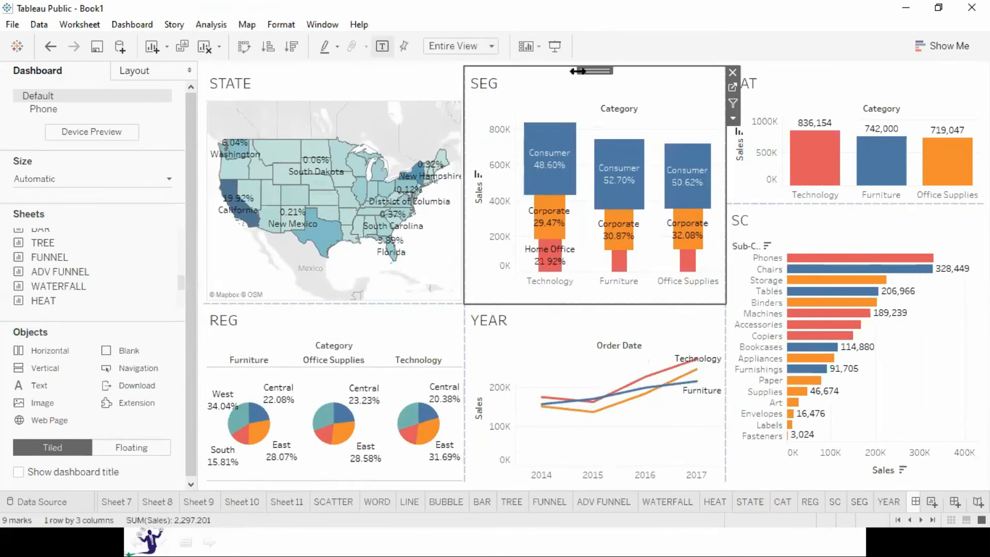
pyautogui.moveTo(593, 70); pyautogui.dragTo(479, 377)
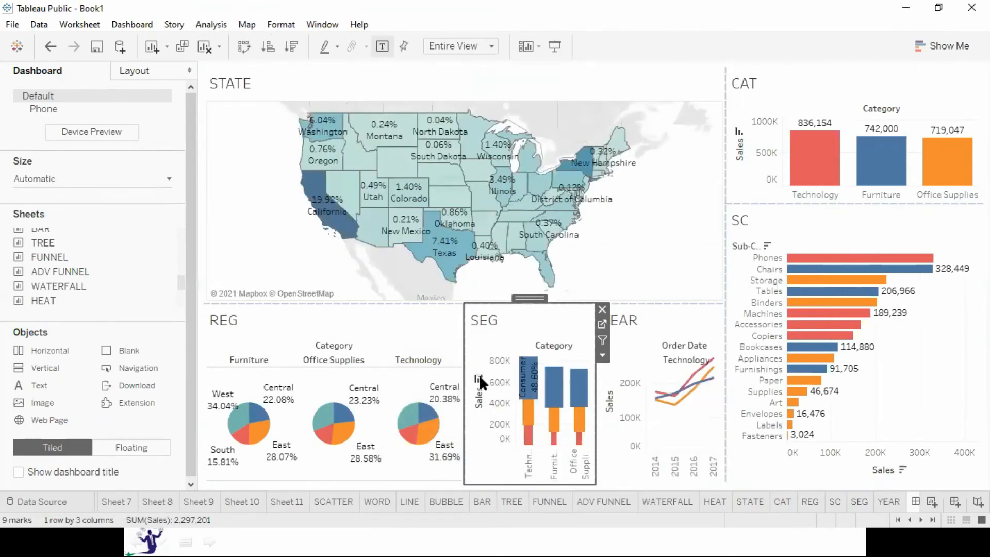
# Step: Narrow the REG tile to give SEG more width, and check the dashboard in presentation mode
pyautogui.moveTo(465, 393); pyautogui.dragTo(406, 394)
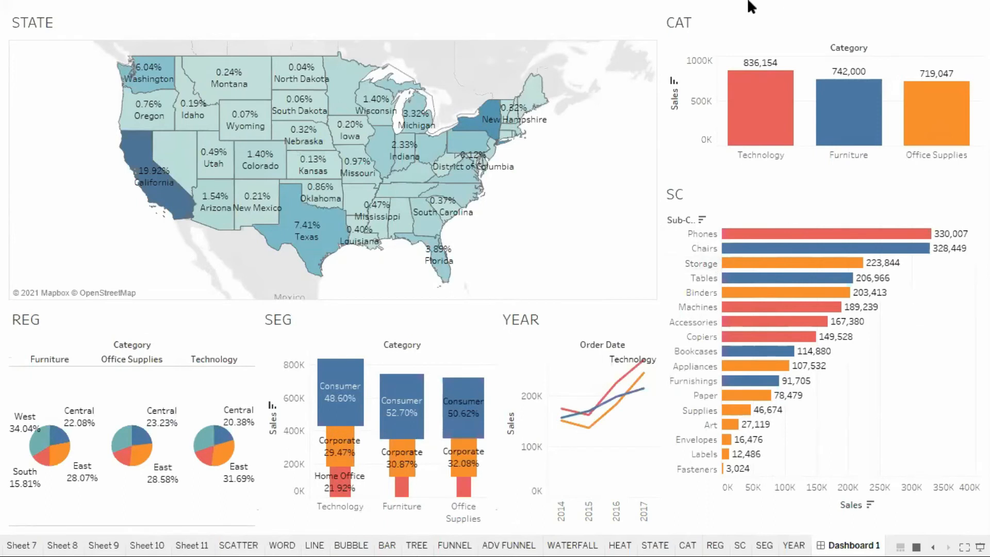
pyautogui.moveTo(45, 136)
pyautogui.press('Escape')
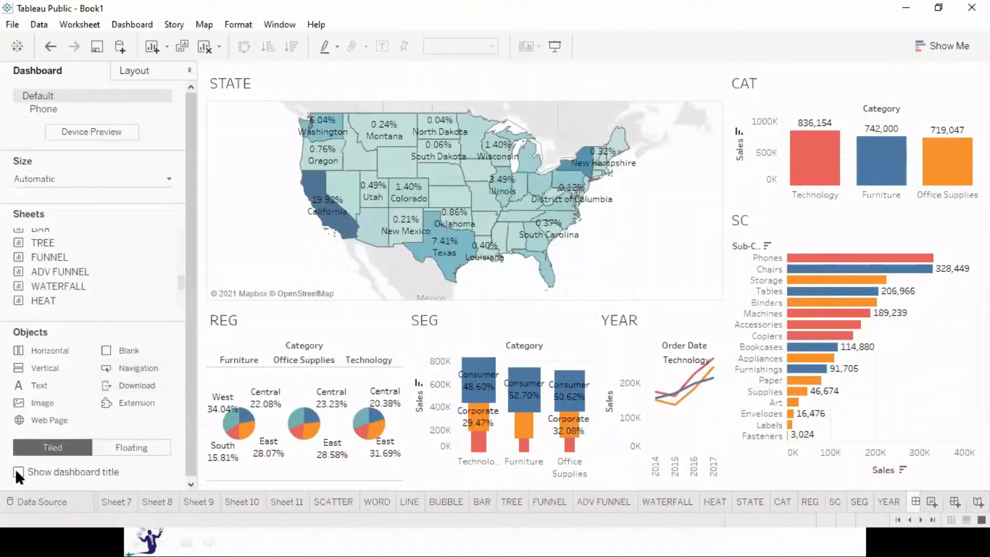
# Step: Show the dashboard title and replace its text with "Super Store Sales Summary"
pyautogui.click(18, 472)
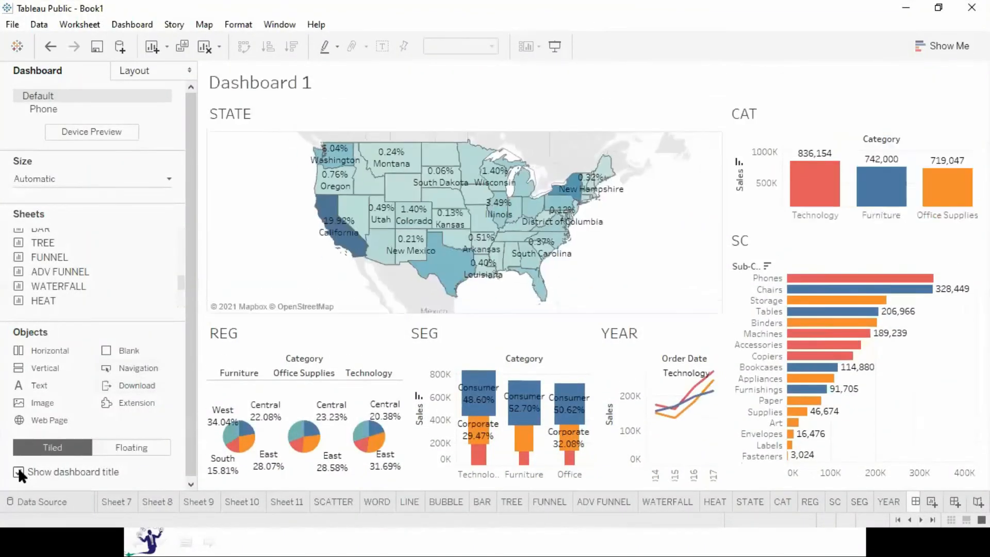
pyautogui.click(334, 78)
pyautogui.doubleClick(333, 75)
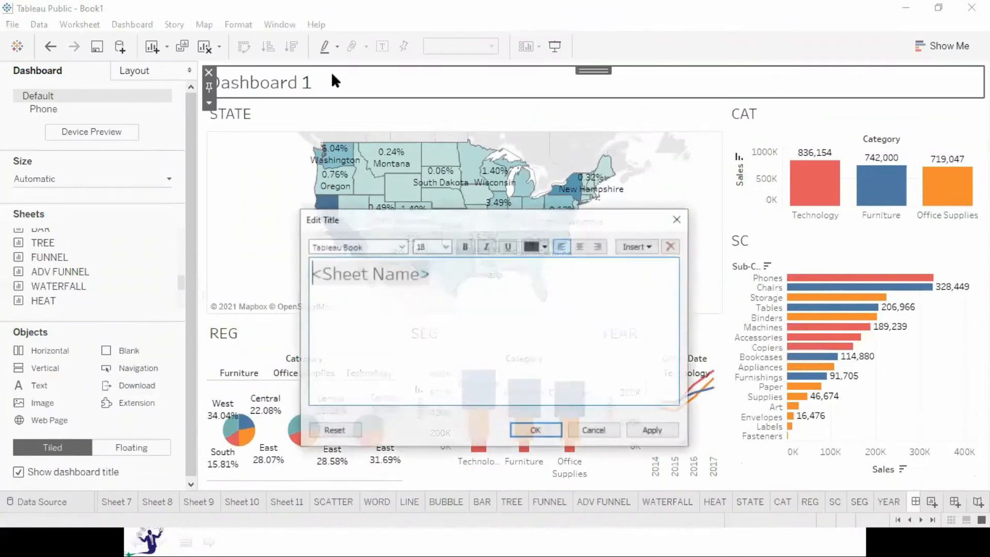
pyautogui.hotkey('ctrl', 'a')
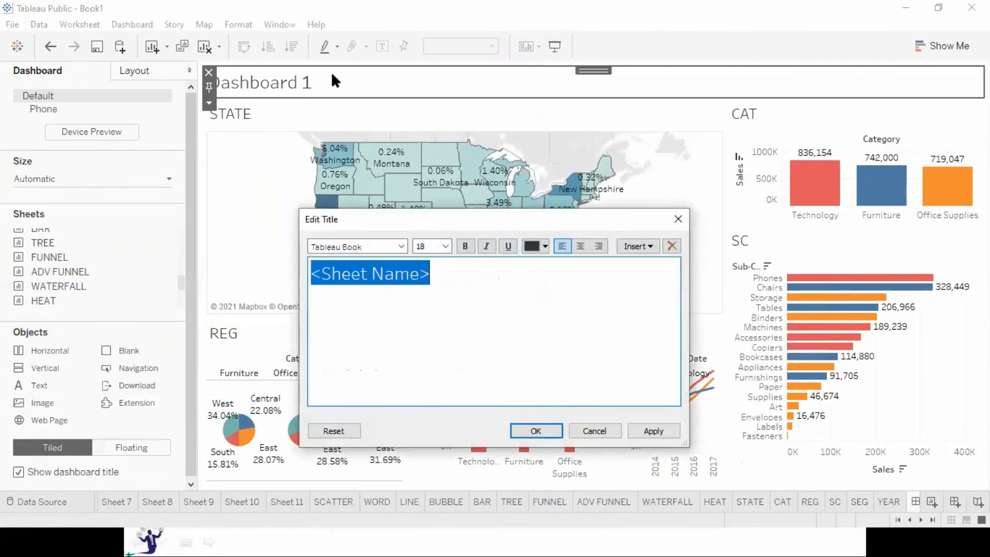
pyautogui.write('Su')
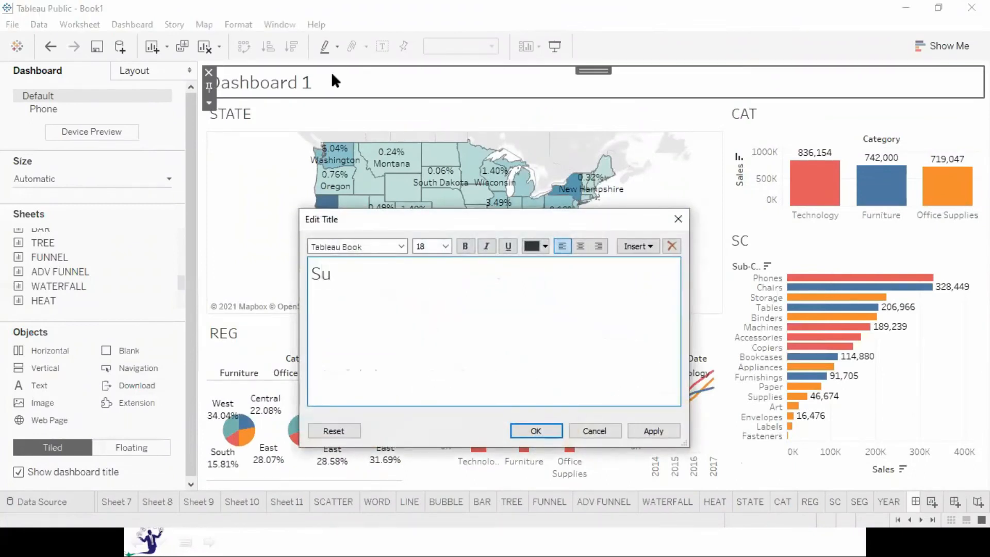
pyautogui.write('per Store Sales ')
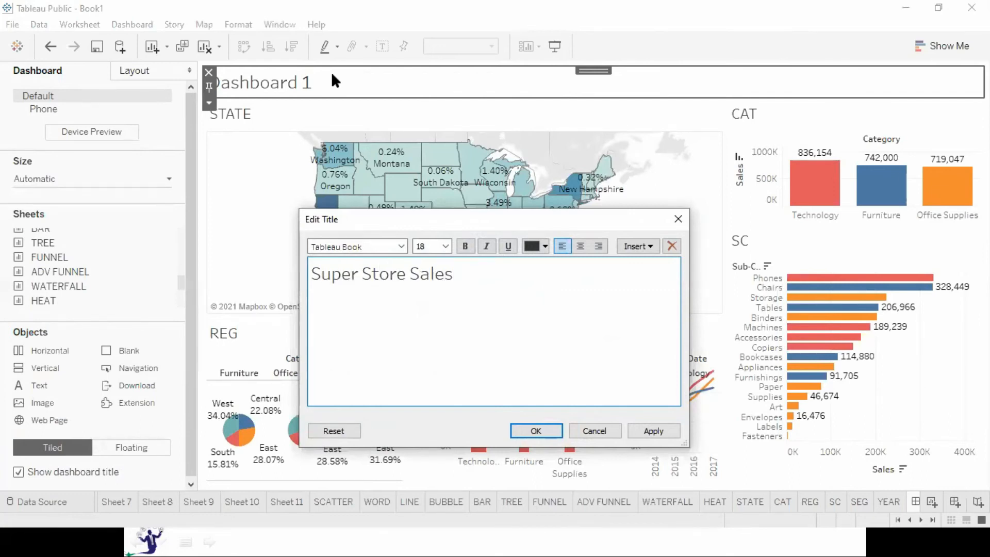
pyautogui.write('Summary')
# Step: Format the dashboard title as bold, centred, 20-point Times New Roman in dark blue
pyautogui.hotkey('ctrl', 'a')
pyautogui.hotkey('ctrl', 'b')
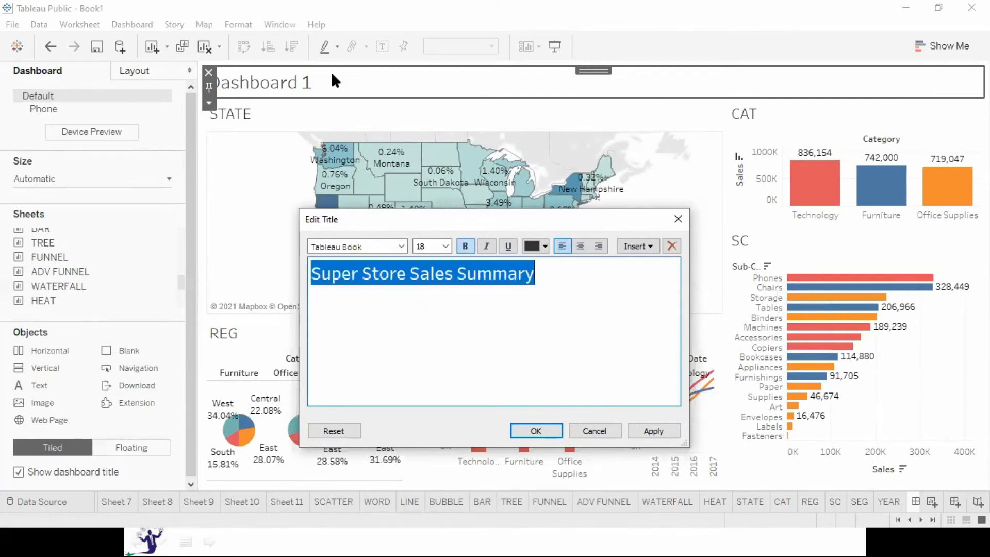
pyautogui.click(580, 246)
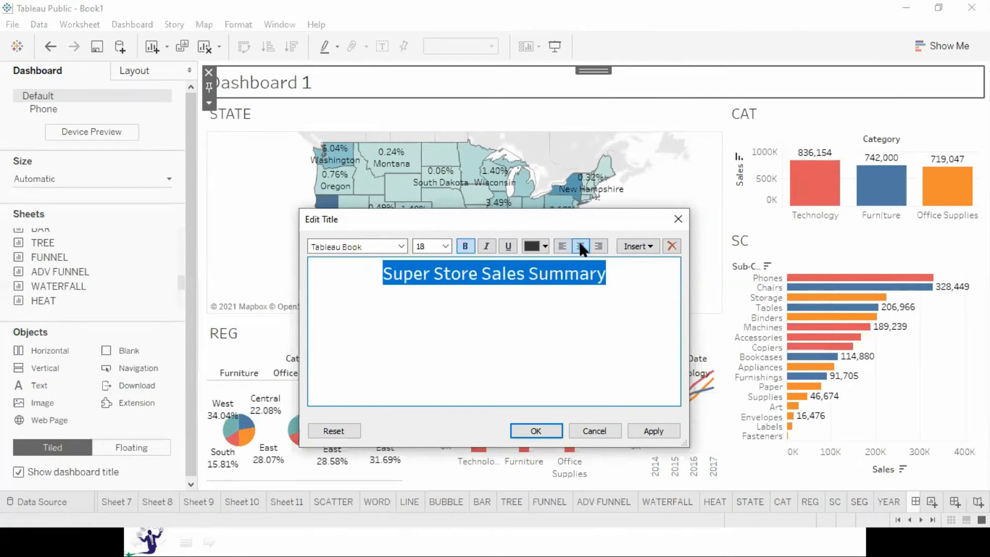
pyautogui.click(445, 246)
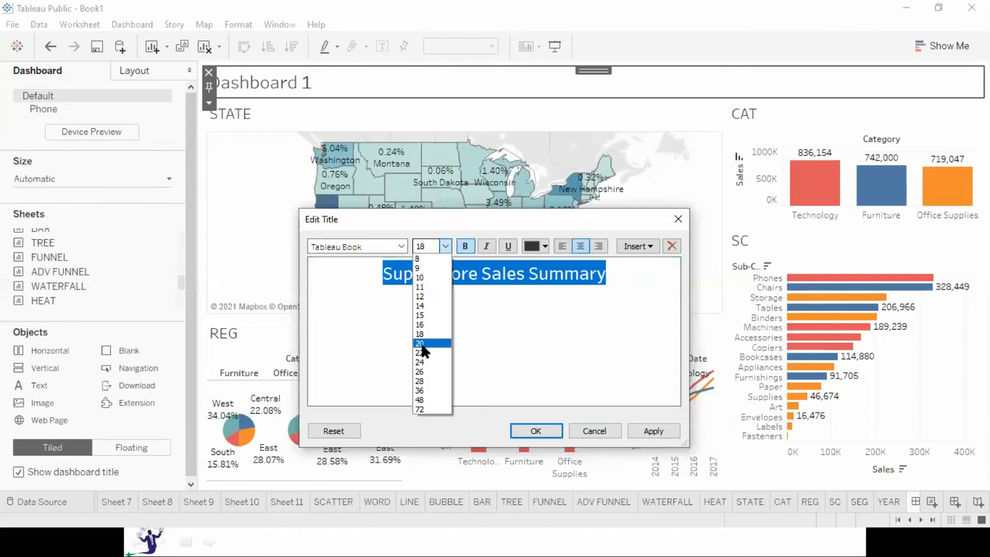
pyautogui.click(420, 343)
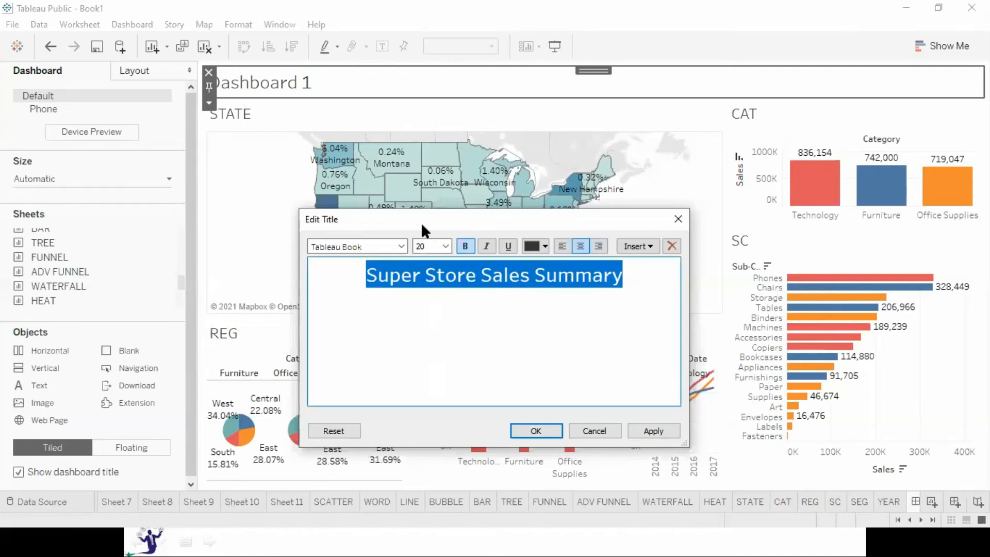
pyautogui.click(400, 247)
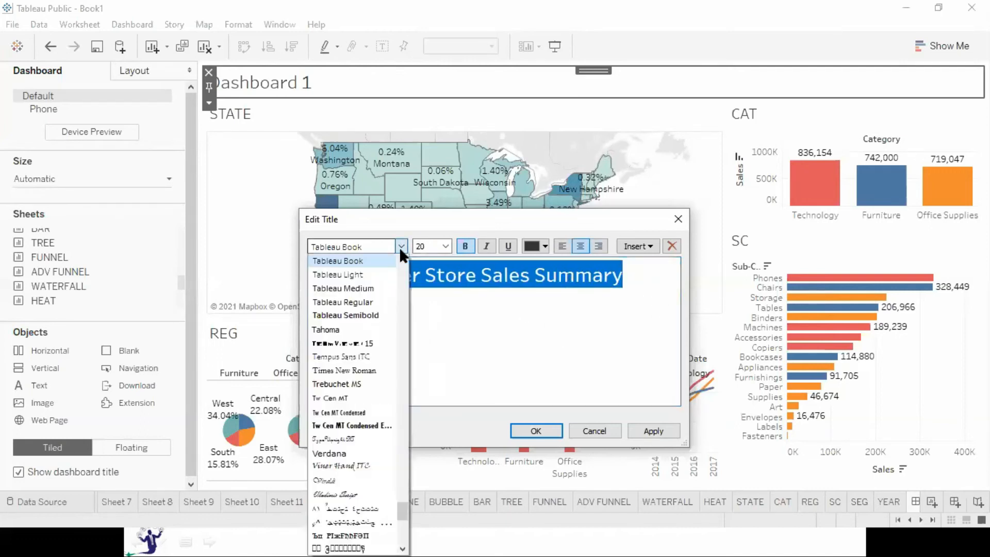
pyautogui.click(365, 370)
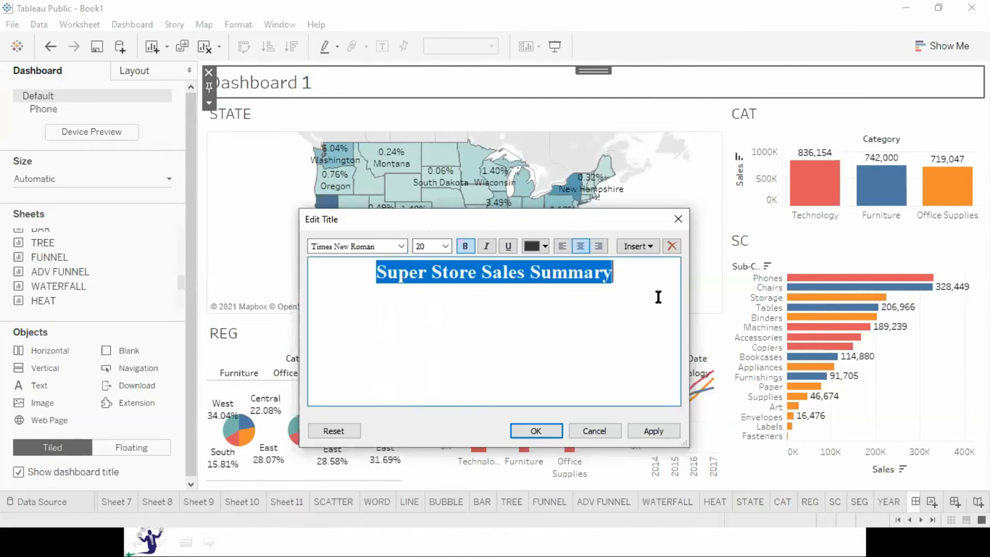
pyautogui.click(544, 246)
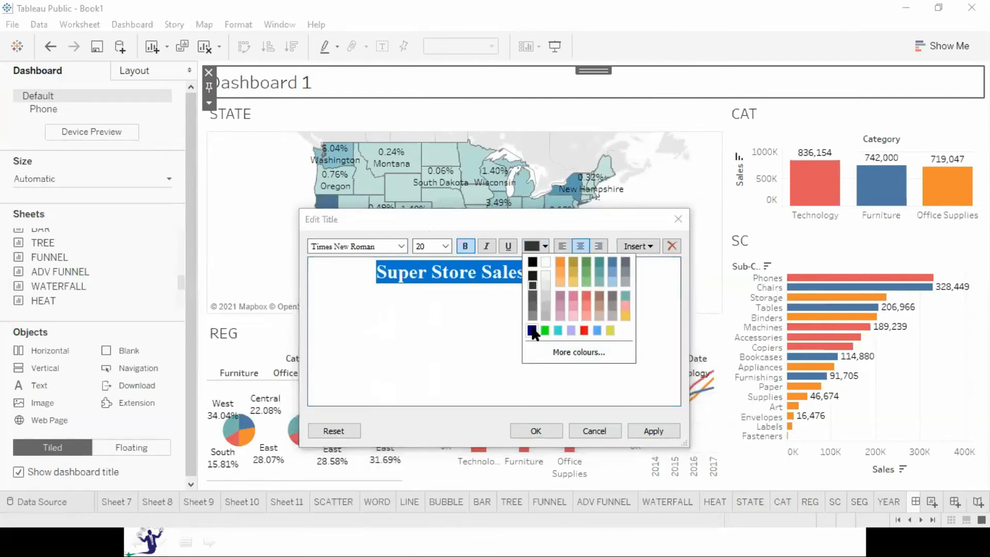
pyautogui.click(532, 328)
pyautogui.click(653, 431)
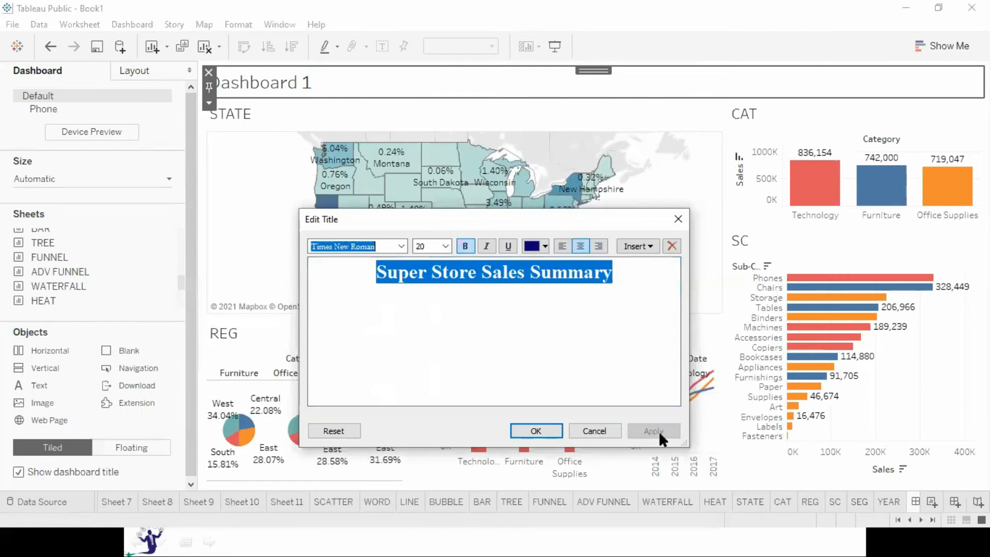
pyautogui.click(537, 432)
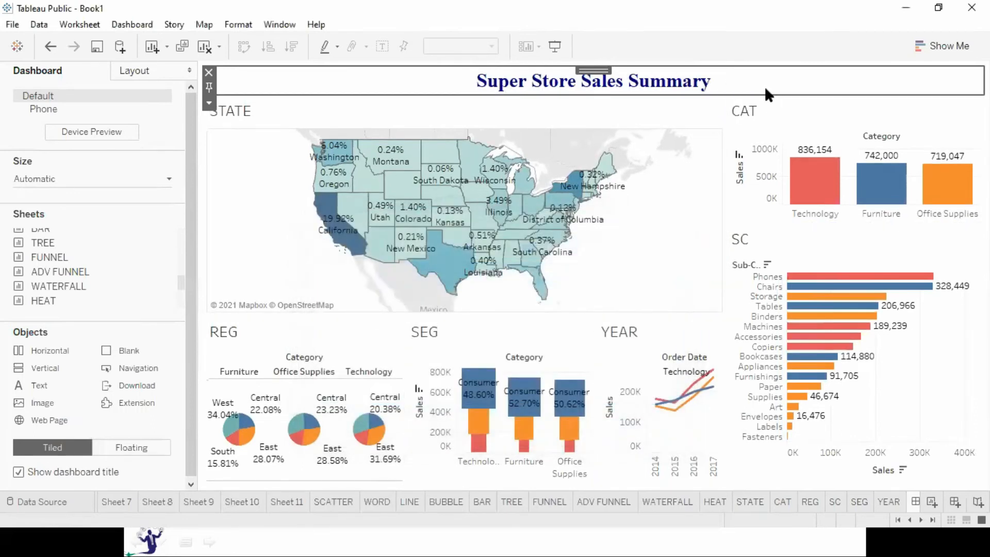
# Step: Hide the titles of the STATE, CAT and SC tiles
pyautogui.click(351, 117)
pyautogui.rightClick(350, 118)
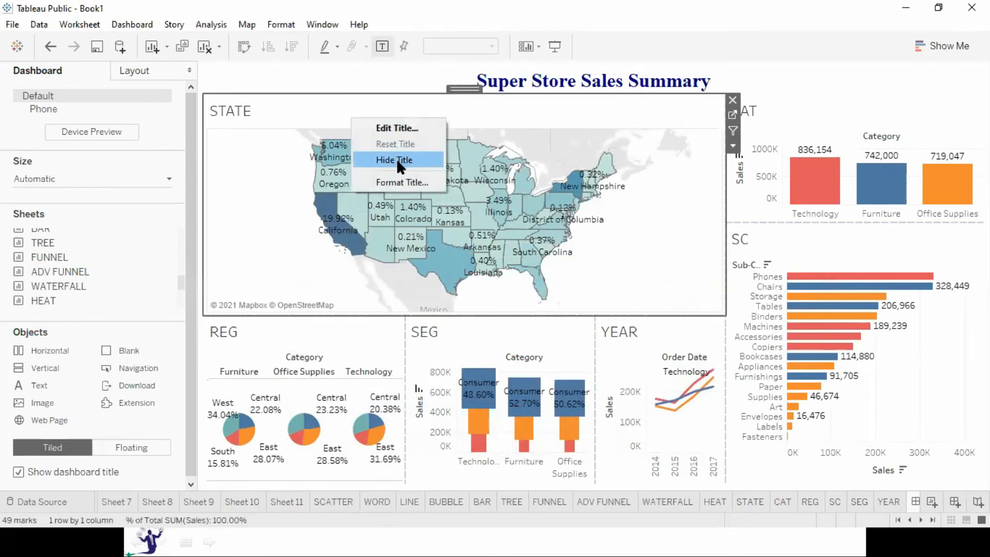
pyautogui.click(396, 160)
pyautogui.rightClick(773, 107)
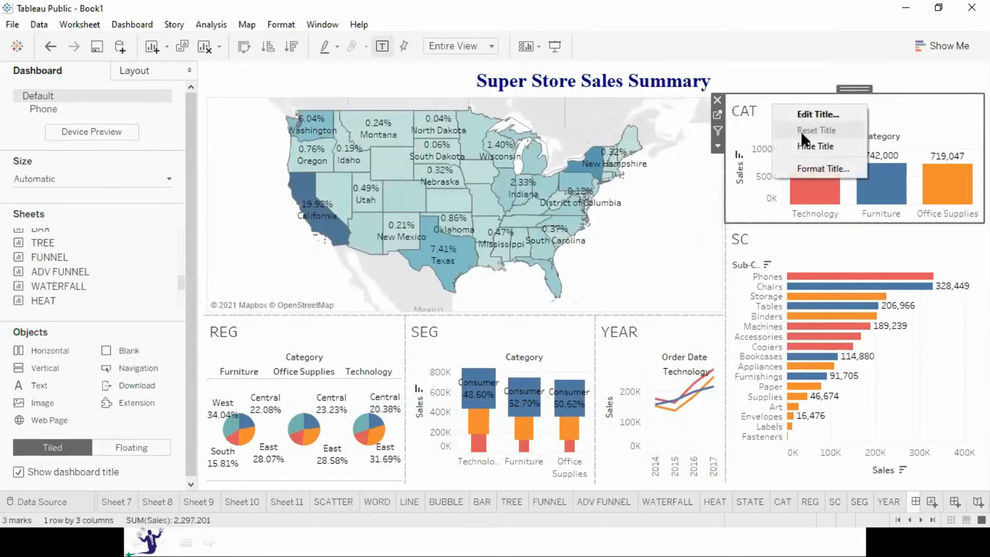
pyautogui.click(814, 146)
pyautogui.rightClick(768, 237)
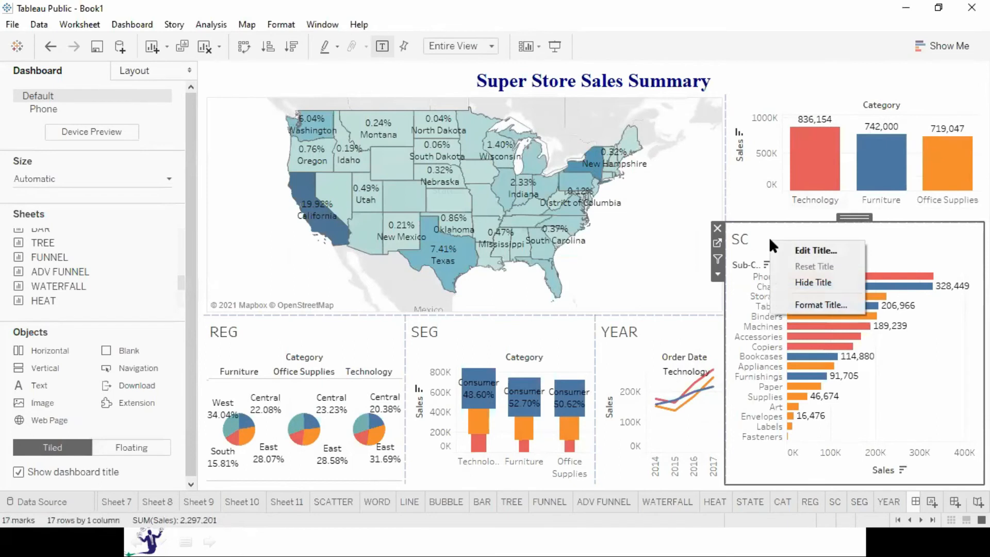
pyautogui.click(798, 280)
# Step: Hide the titles of the YEAR, SEG and REG tiles
pyautogui.rightClick(658, 323)
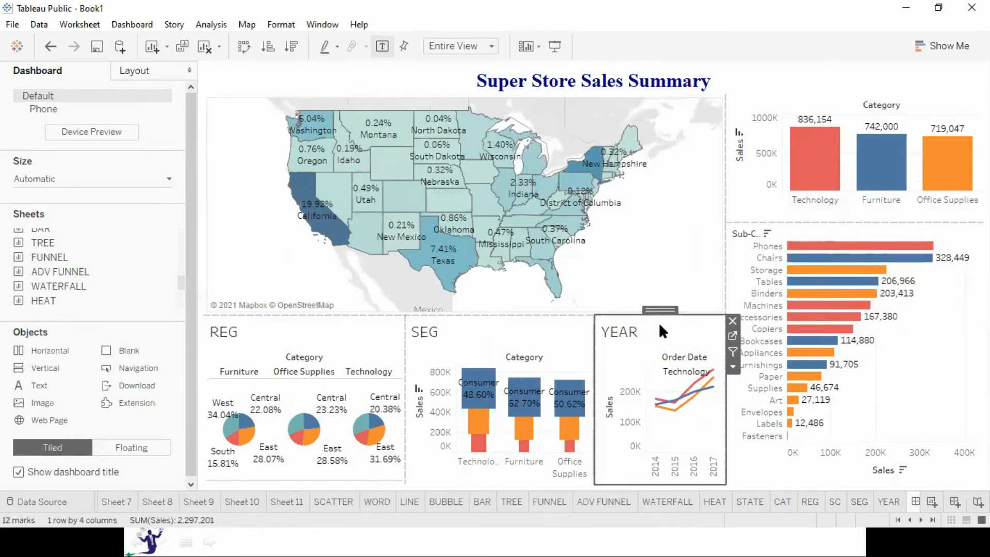
pyautogui.click(708, 361)
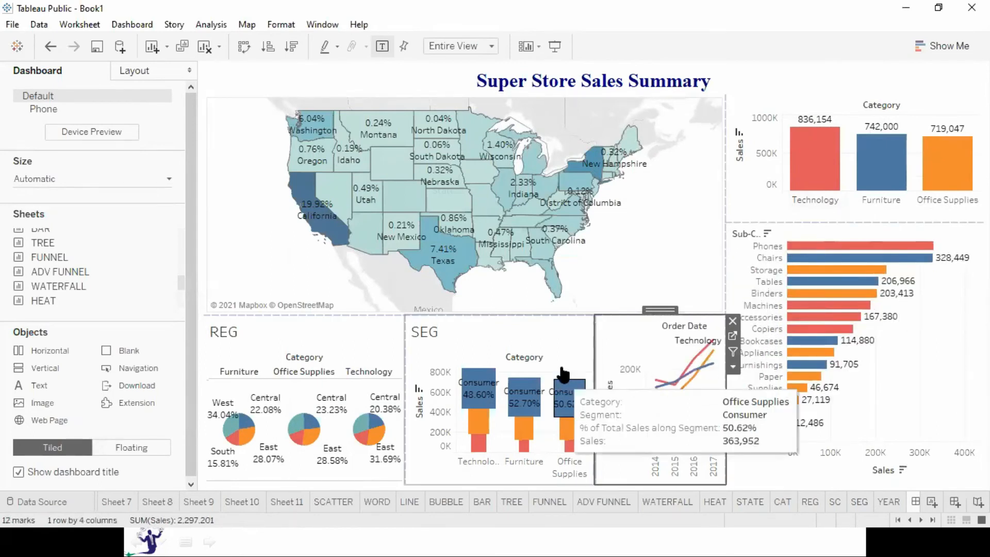
pyautogui.rightClick(493, 324)
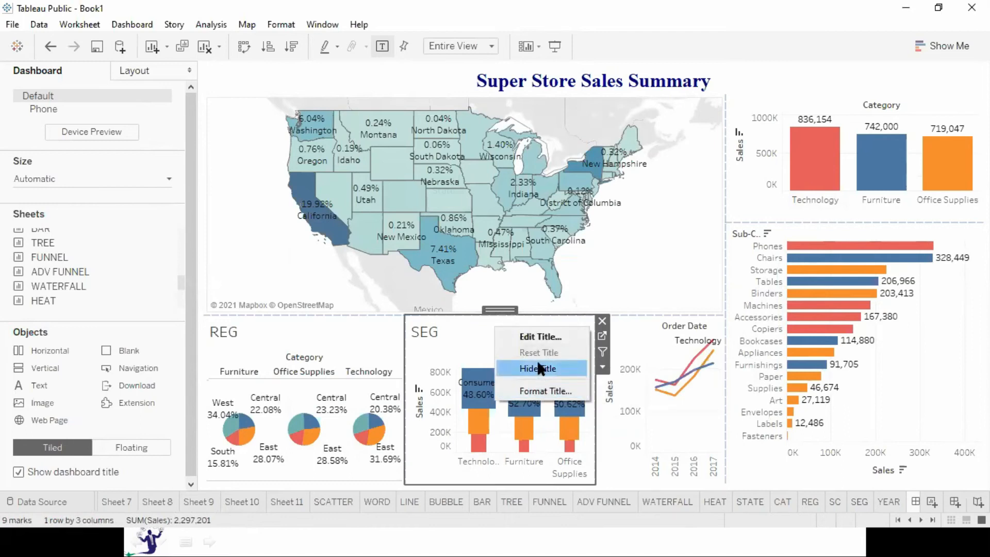
pyautogui.click(537, 367)
pyautogui.rightClick(311, 323)
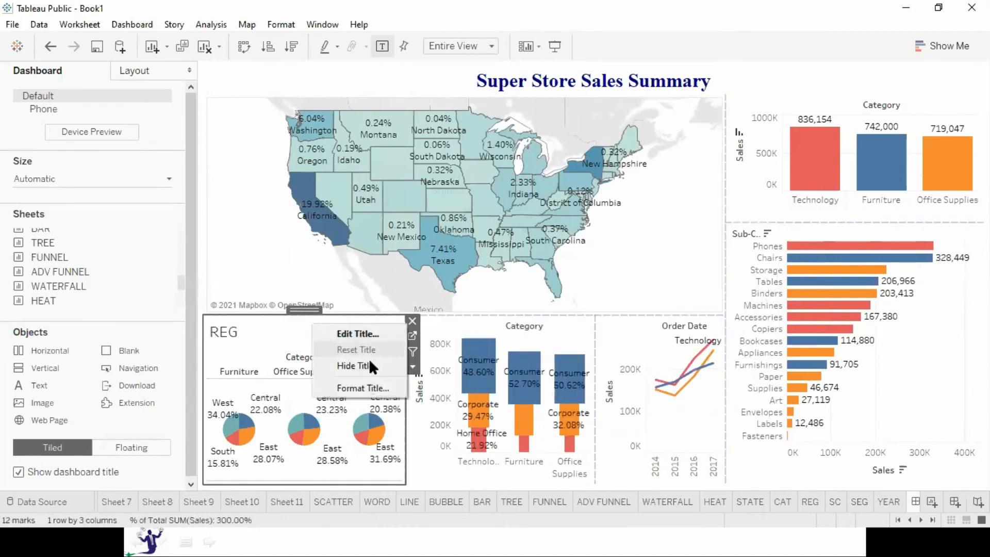
pyautogui.click(368, 364)
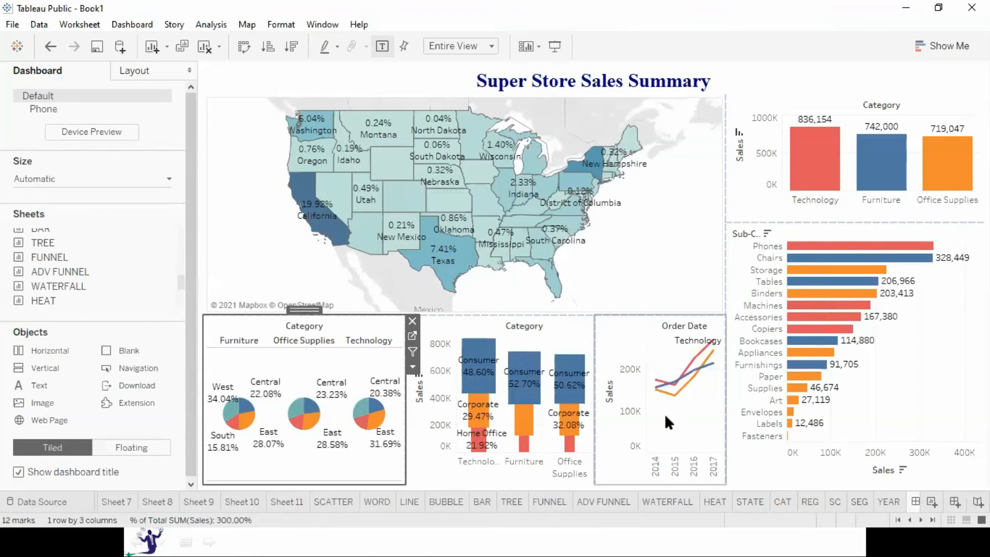
# Step: Widen the YEAR line chart, try placing it beside the map, and return it to the right of the SEG chart
pyautogui.moveTo(595, 410); pyautogui.dragTo(575, 410)
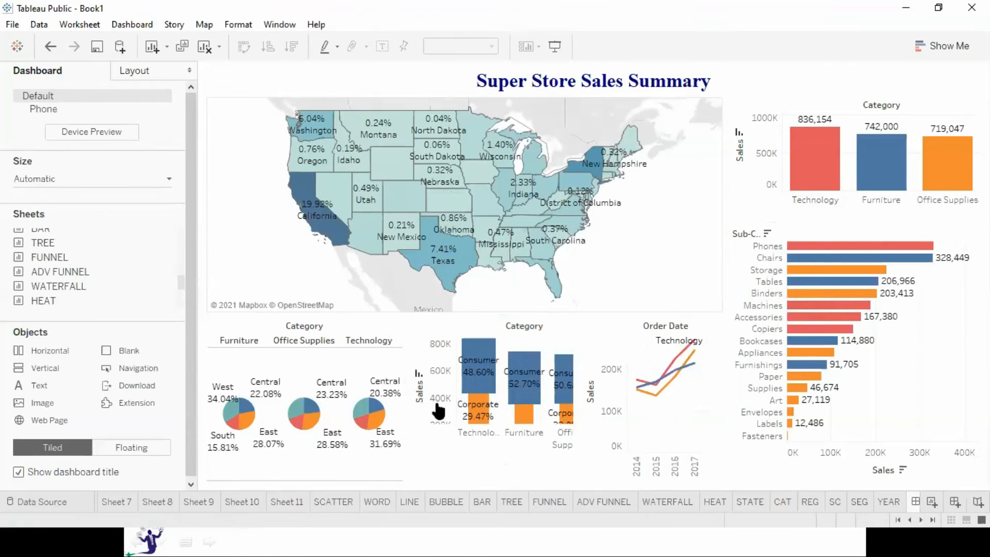
pyautogui.click(638, 349)
pyautogui.moveTo(675, 326); pyautogui.dragTo(706, 189)
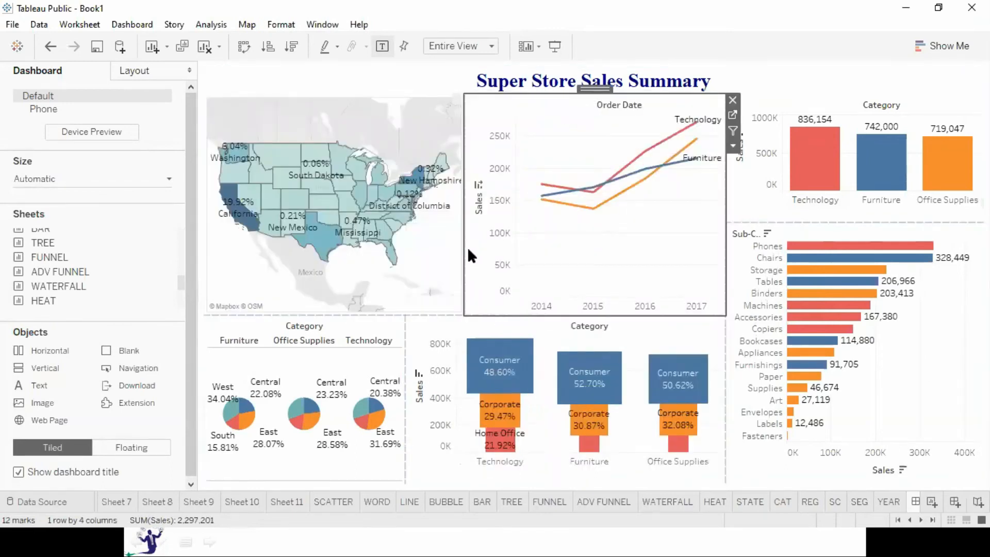
pyautogui.moveTo(464, 252); pyautogui.dragTo(594, 233)
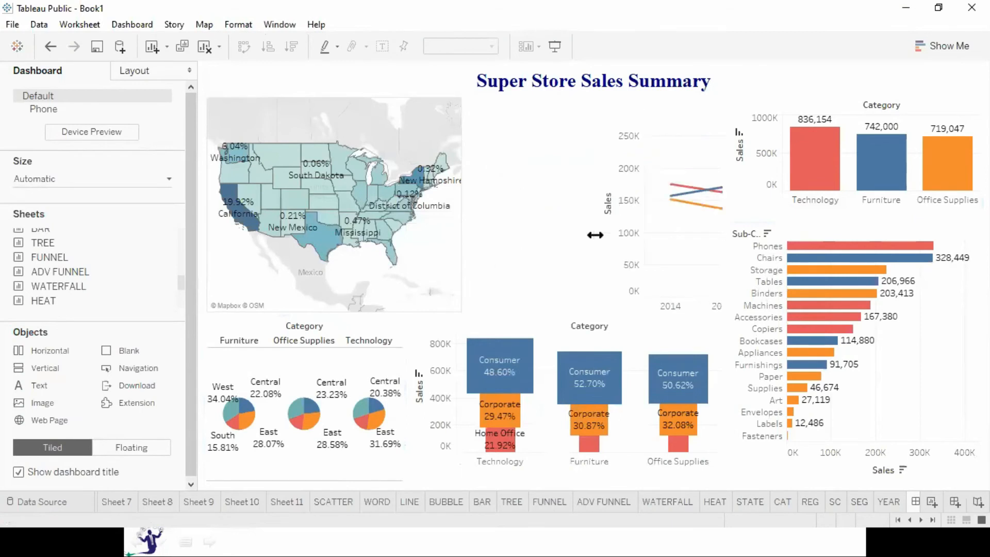
pyautogui.click(669, 111)
pyautogui.moveTo(660, 95); pyautogui.dragTo(675, 387)
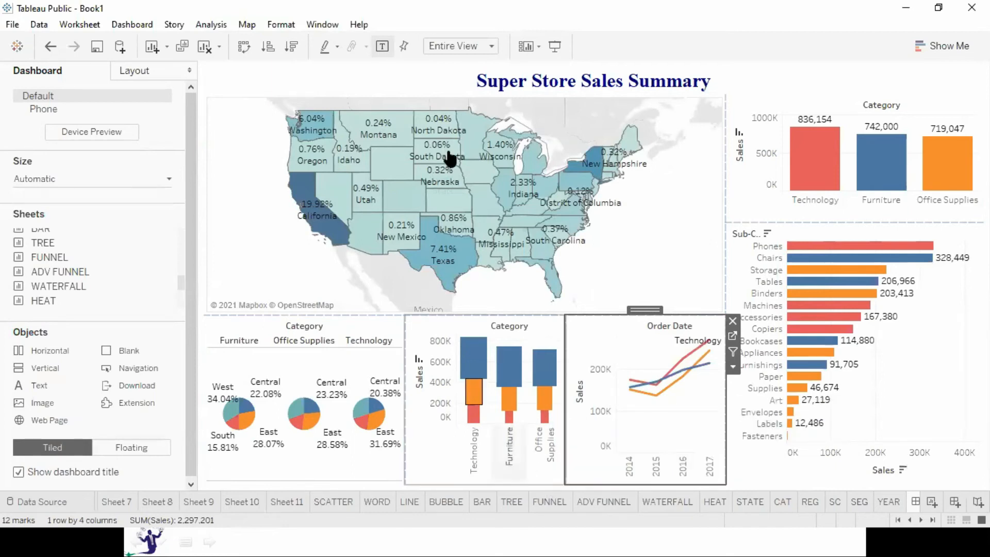
# Step: Narrow the YEAR line chart slightly to widen the SEG chart, and check the dashboard in presentation mode
pyautogui.moveTo(567, 423); pyautogui.dragTo(580, 423)
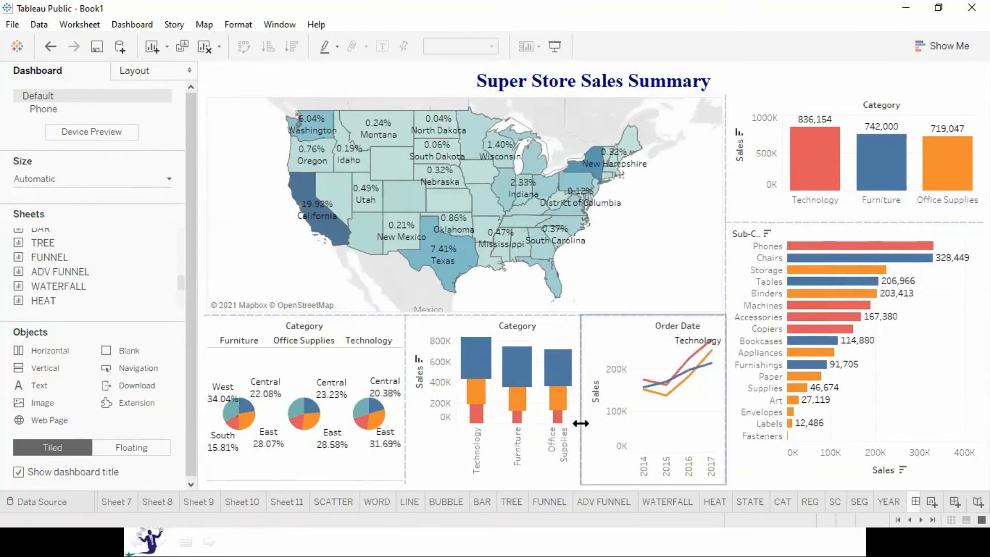
pyautogui.press('F7')
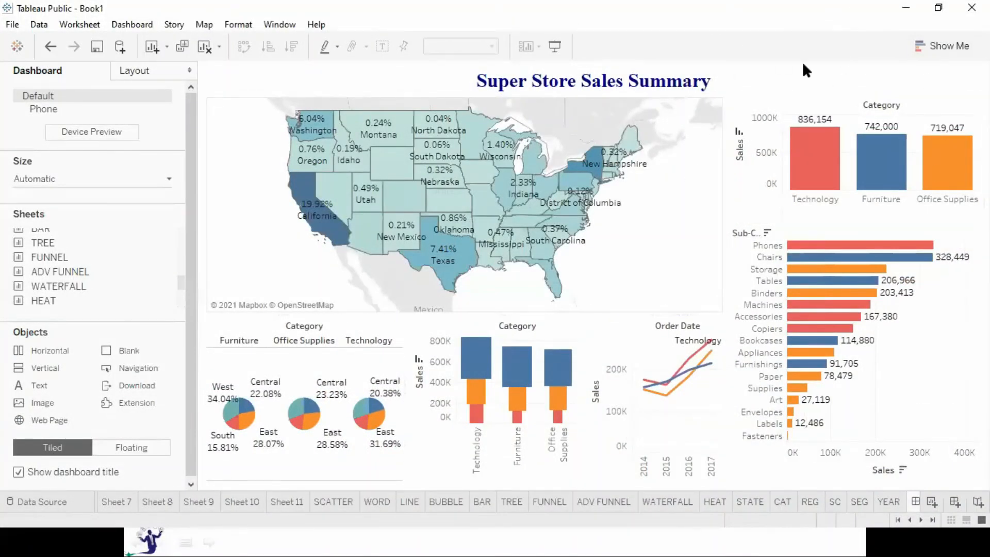
# Step: Add a Category filter to the dashboard from the CAT bar chart
pyautogui.click(768, 108)
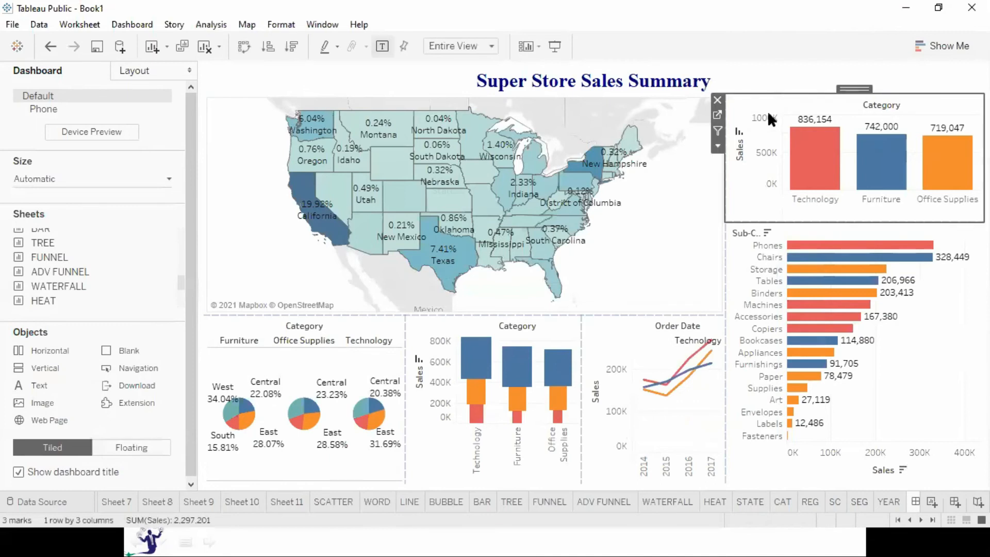
pyautogui.click(718, 146)
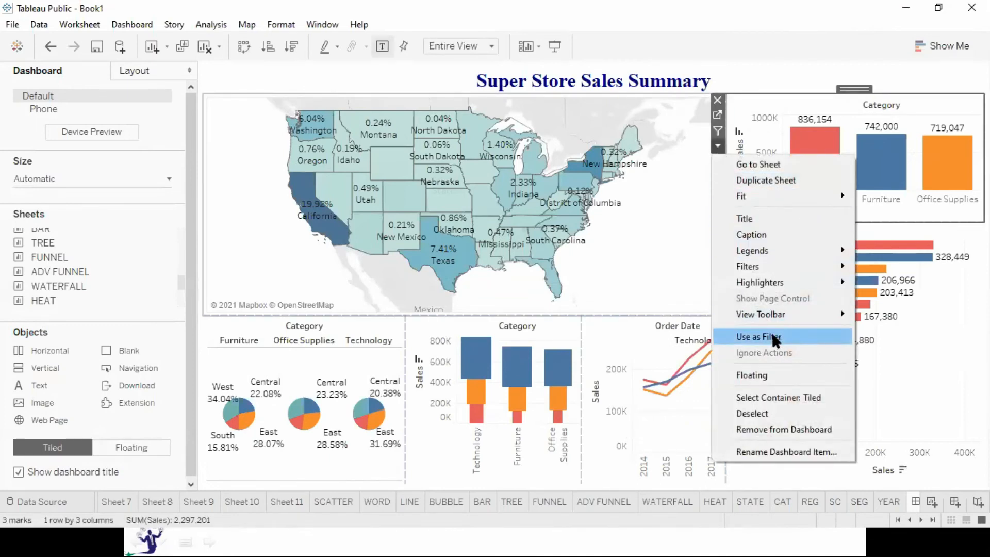
pyautogui.moveTo(753, 261)
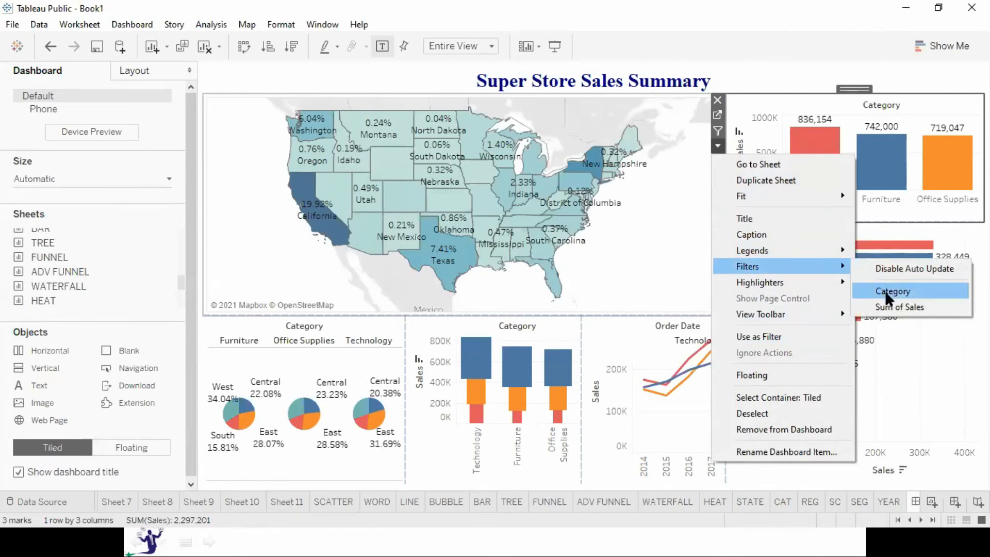
pyautogui.click(885, 290)
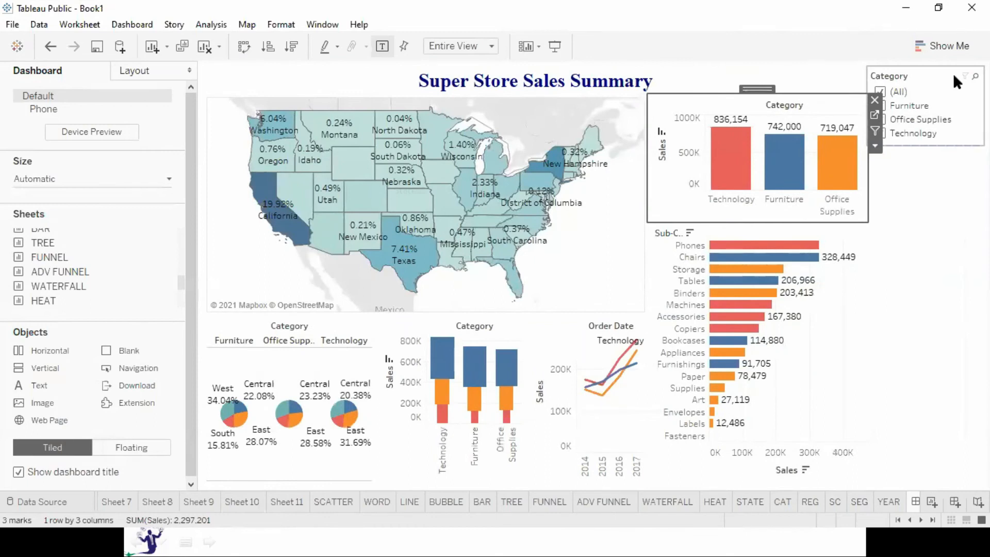
# Step: Test the Category filter in presentation mode by excluding and restoring Office Supplies and Technology, then excluding Furniture
pyautogui.press('F7')
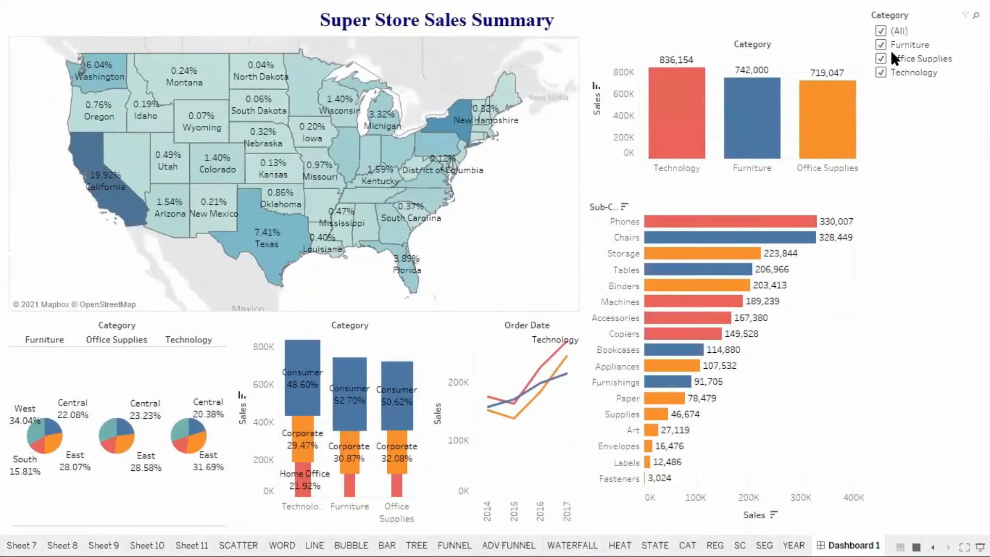
pyautogui.click(880, 58)
pyautogui.click(880, 72)
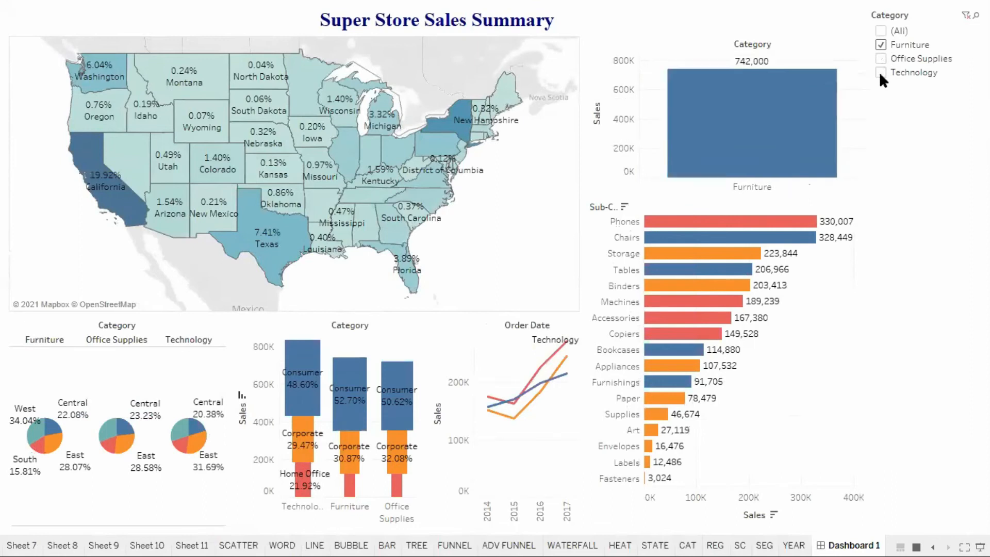
pyautogui.click(881, 58)
pyautogui.click(881, 72)
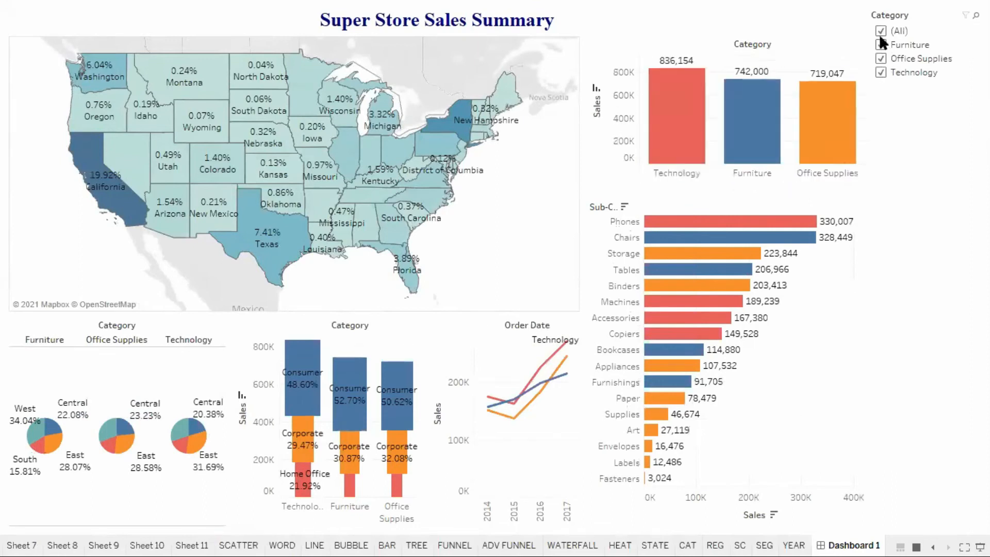
pyautogui.click(881, 45)
pyautogui.moveTo(812, 90)
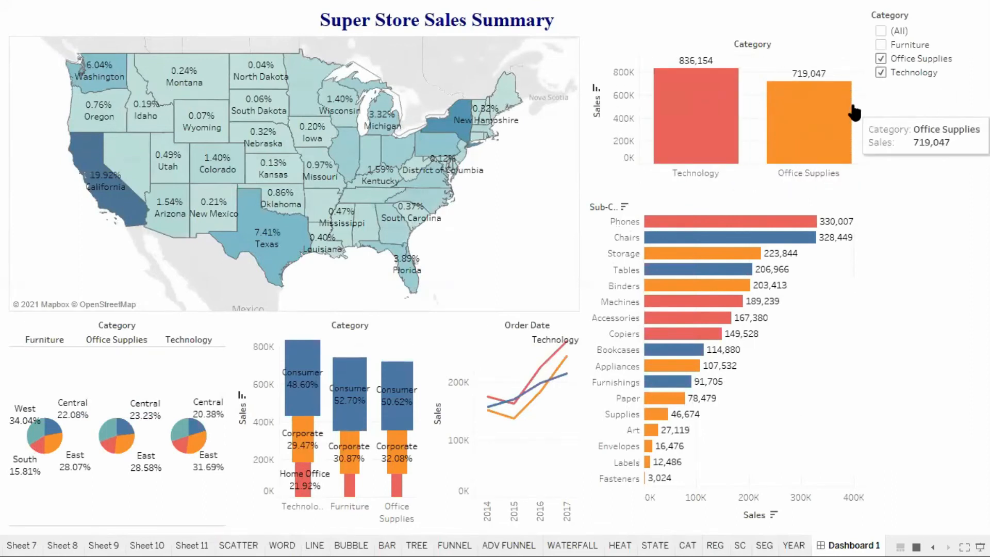
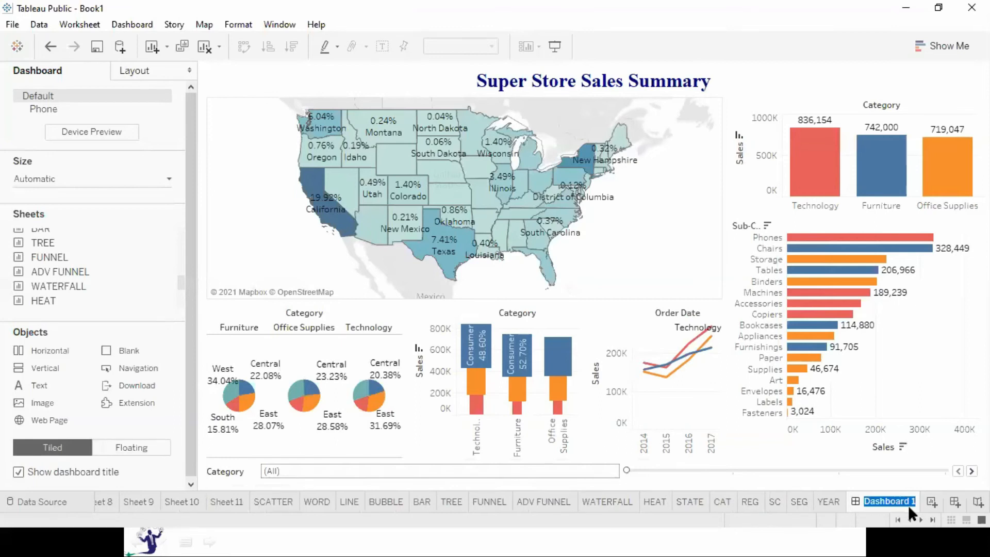
# Step: Rename the dashboard sheet as "Sales DB"
pyautogui.write('Sales DB')
pyautogui.press('Return')
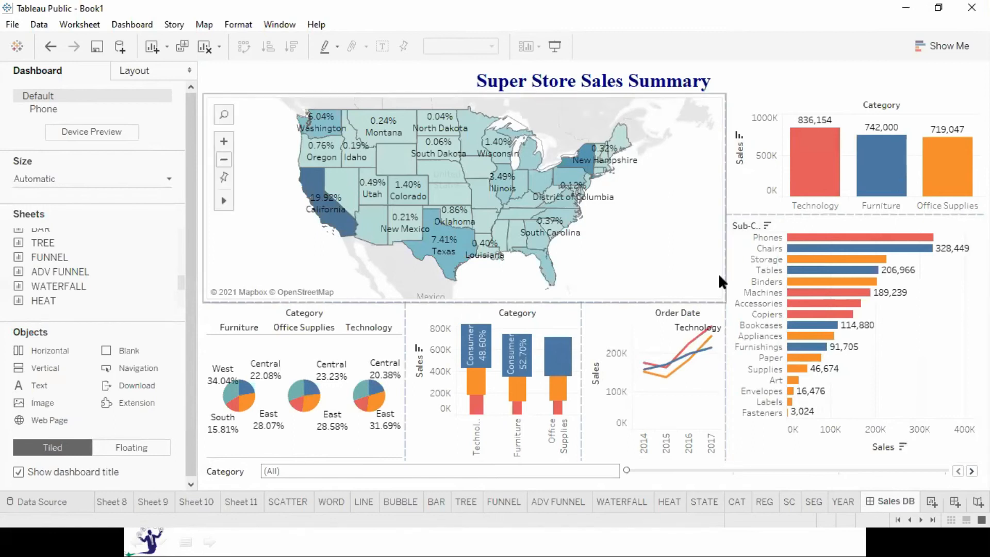
pyautogui.click(2, 260)
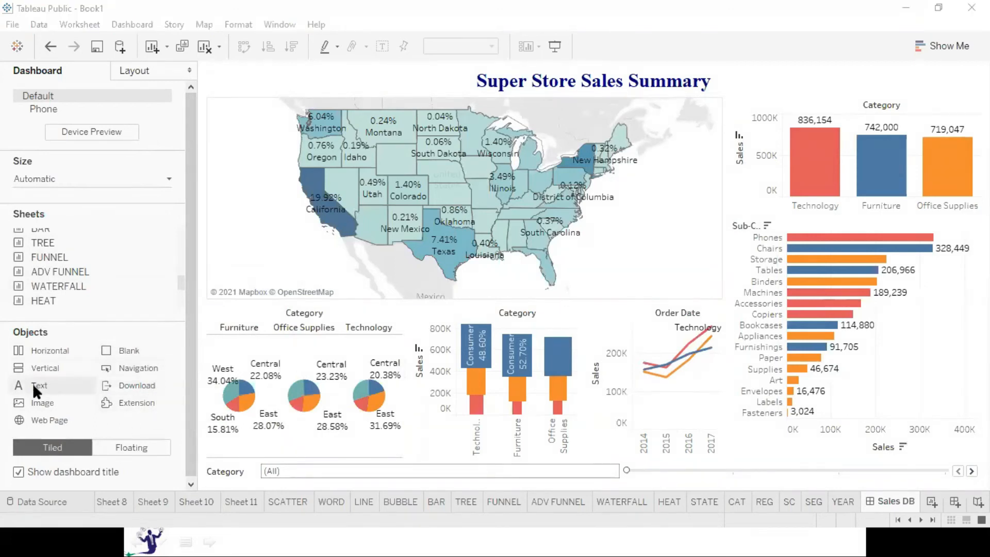
# Step: Add a text object beside the Category slider filter below the charts, reading "Category Interactive Dashboard"
pyautogui.moveTo(32, 382)
pyautogui.mouseDown()
pyautogui.moveTo(490, 388)
pyautogui.moveTo(515, 397)
pyautogui.moveTo(553, 447)
pyautogui.mouseUp()
pyautogui.moveTo(598, 486)
pyautogui.mouseDown()
pyautogui.moveTo(630, 464)
pyautogui.moveTo(691, 464)
pyautogui.moveTo(746, 482)
pyautogui.moveTo(783, 469)
pyautogui.mouseUp()
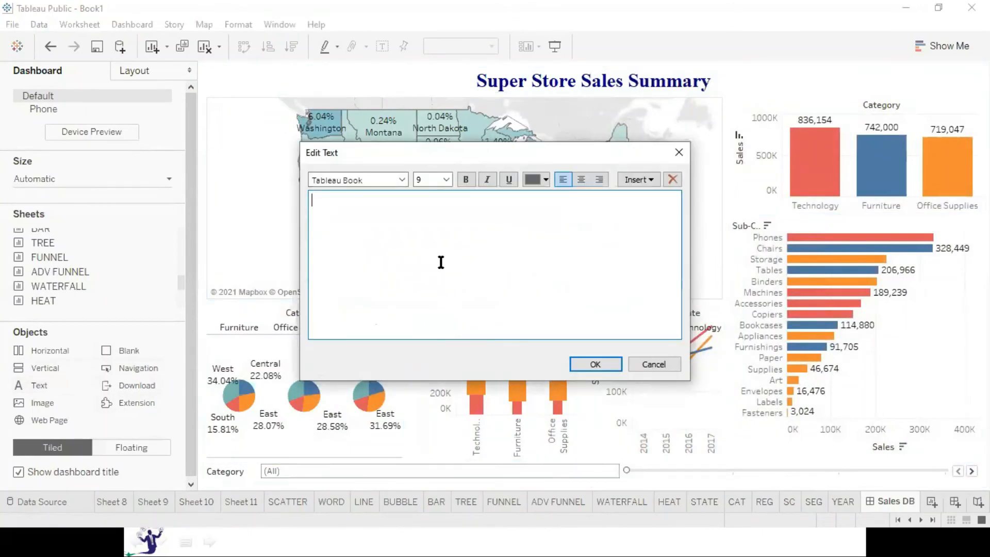
pyautogui.write('Inetra')
pyautogui.hotkey('ctrl', 'a')
pyautogui.write('Ca')
pyautogui.write('teractive')
pyautogui.hotkey('ctrl', 'a')
pyautogui.write('Category Interactive')
pyautogui.hotkey('ctrl', 'a')
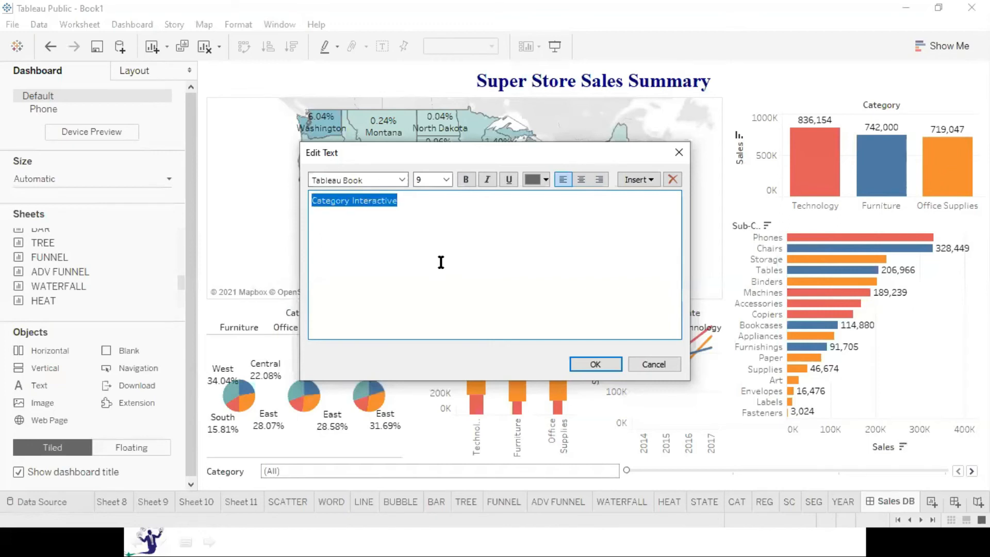
pyautogui.click(441, 262)
pyautogui.write('Da')
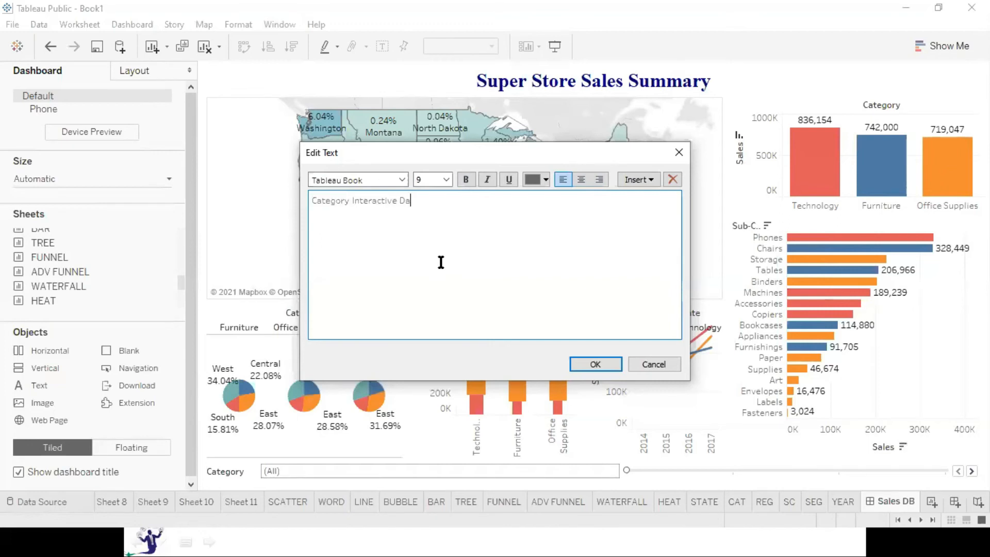
pyautogui.write('shboard')
# Step: Format the "Category Interactive Dashboard" text as bold, dark blue, size 11 Times New Roman, and narrow its tile to fit the text
pyautogui.hotkey('ctrl', 'a')
pyautogui.hotkey('ctrl', 'b')
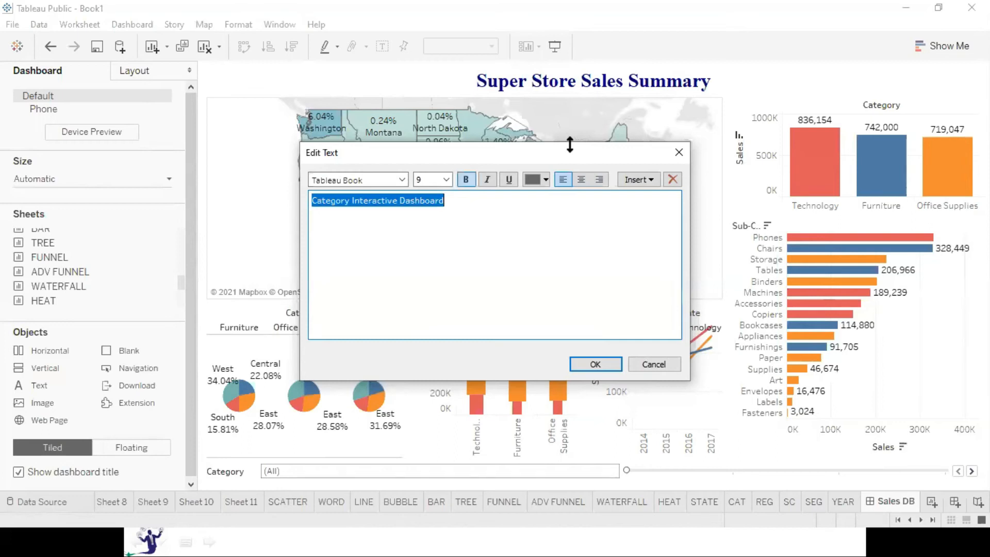
pyautogui.click(545, 179)
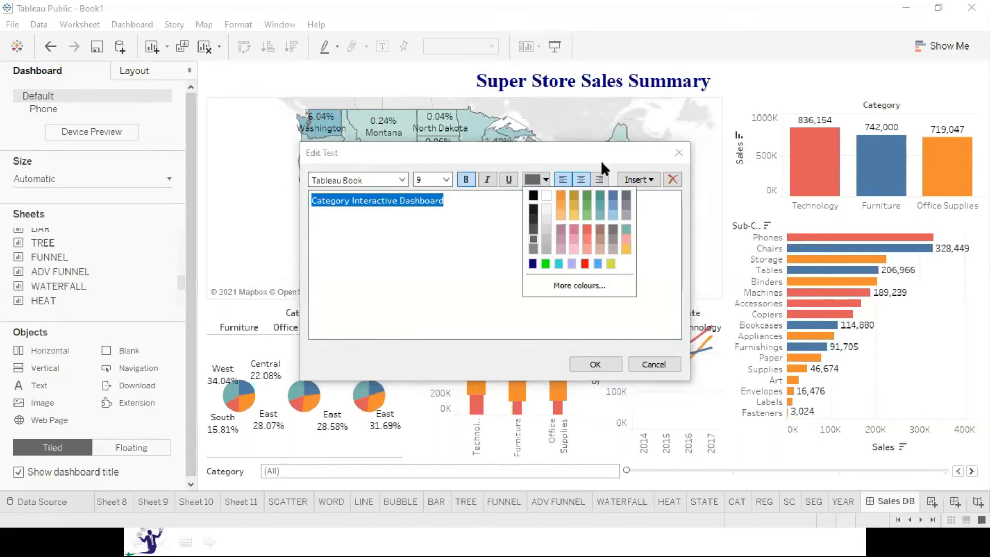
pyautogui.moveTo(605, 148); pyautogui.dragTo(599, 106)
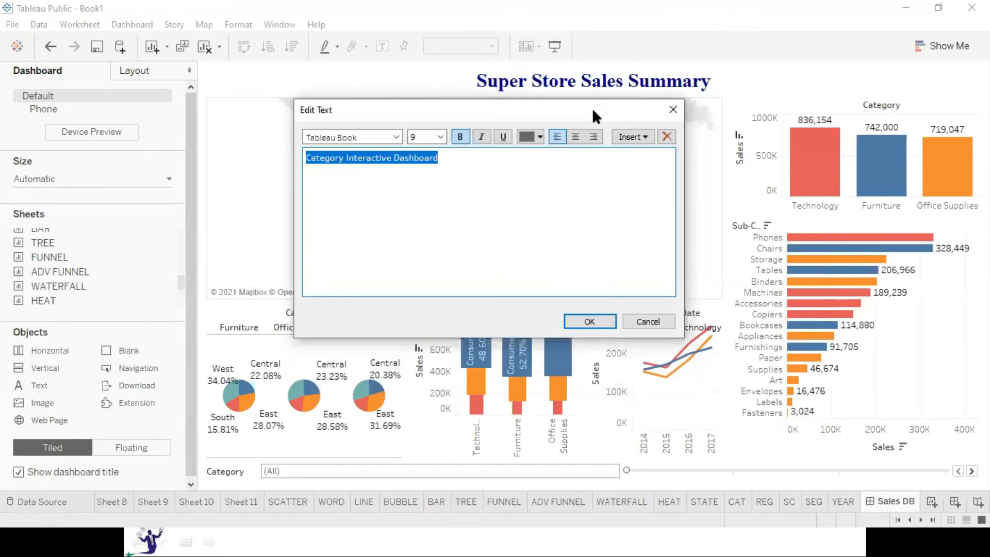
pyautogui.click(541, 136)
pyautogui.click(522, 218)
pyautogui.click(440, 136)
pyautogui.click(435, 178)
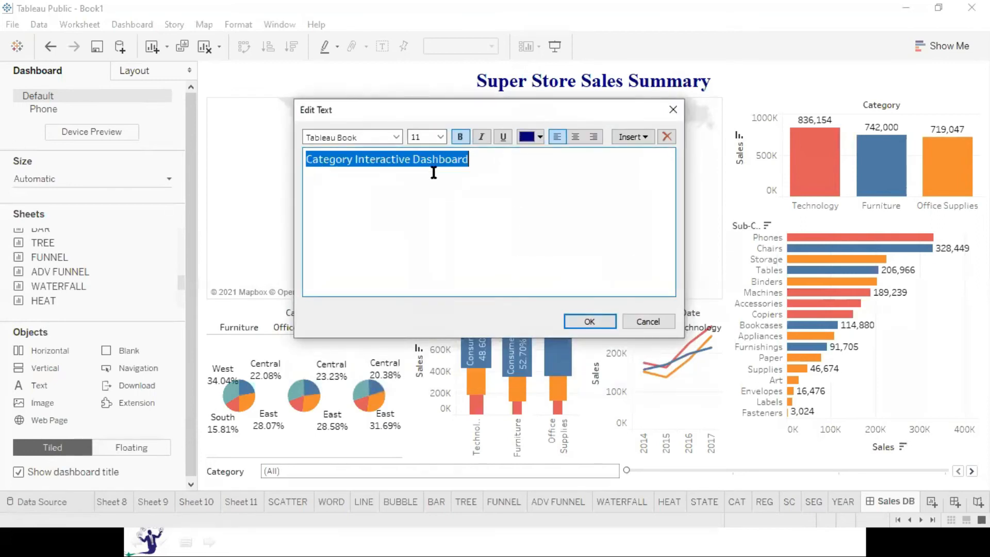
pyautogui.click(394, 136)
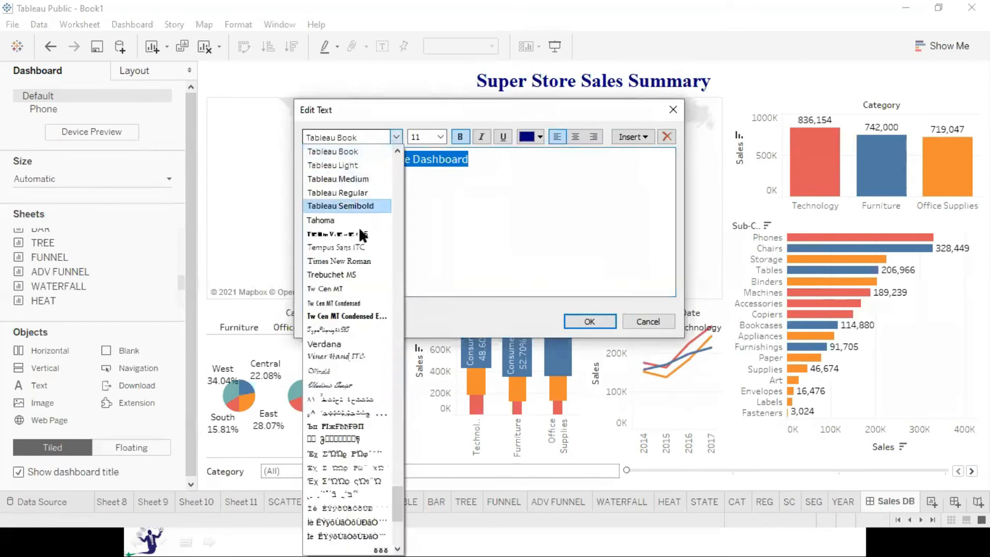
pyautogui.click(354, 258)
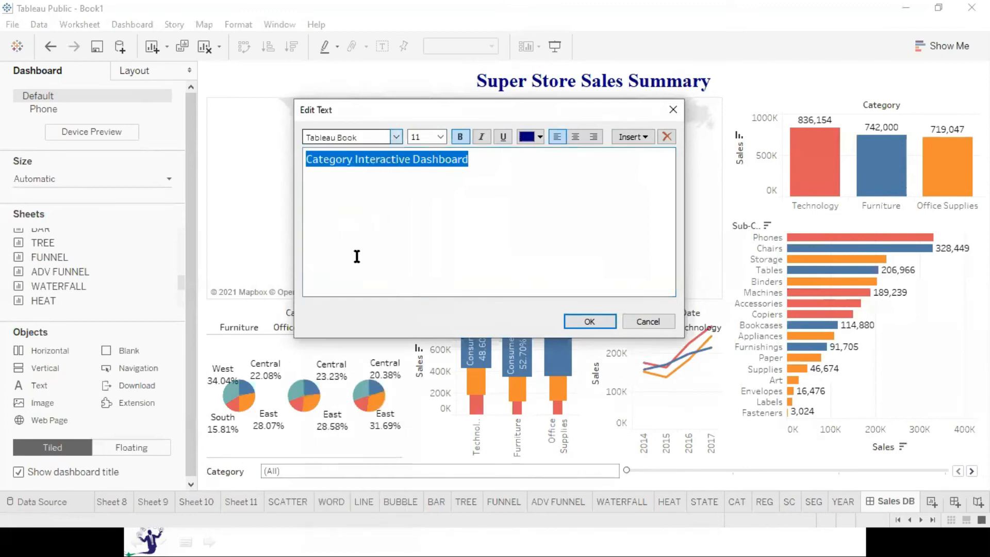
pyautogui.click(602, 317)
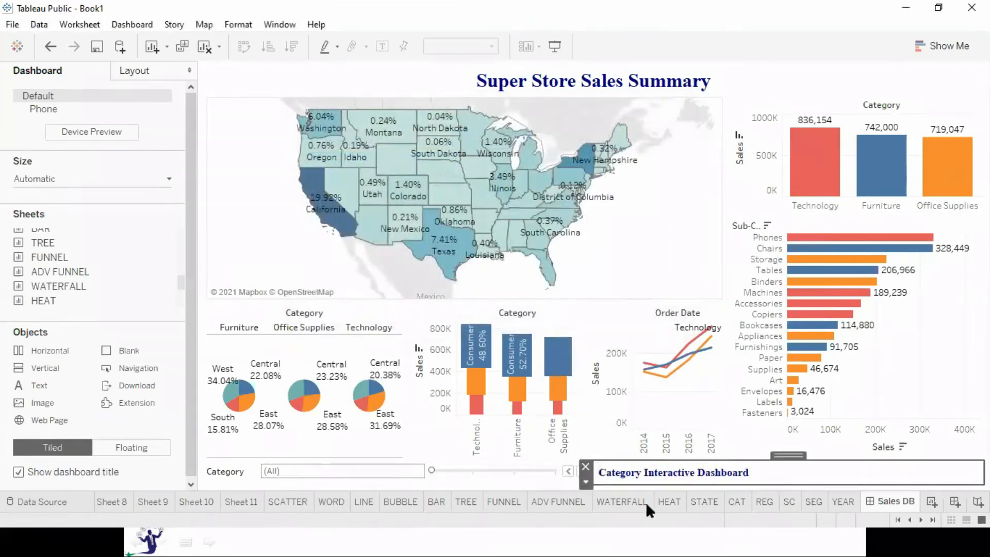
pyautogui.moveTo(594, 473); pyautogui.dragTo(820, 478)
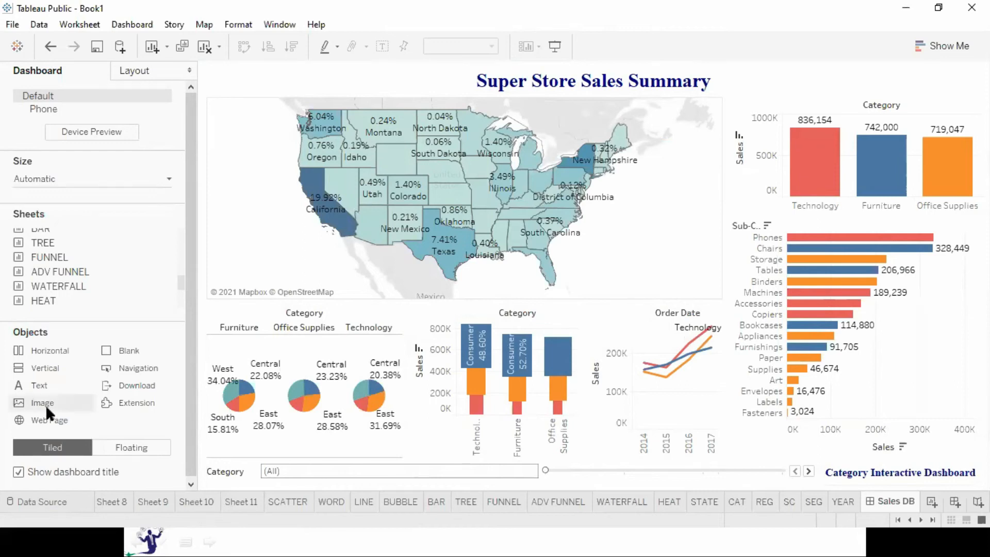
# Step: Insert the TableauLogo image, fitted to its tile, between the Category filter and the caption text, and narrow the tile
pyautogui.moveTo(156, 397); pyautogui.dragTo(772, 475)
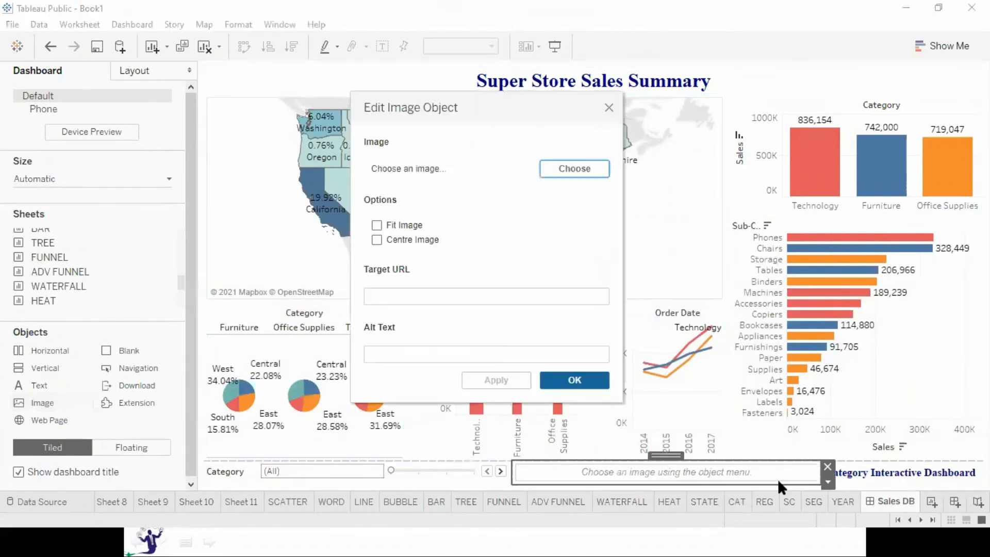
pyautogui.click(546, 165)
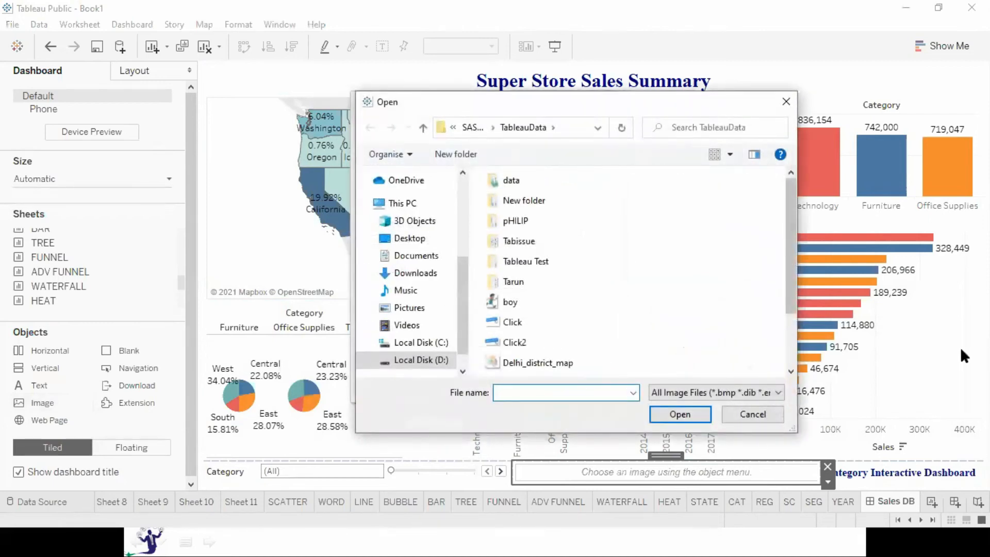
pyautogui.moveTo(793, 306); pyautogui.dragTo(791, 357)
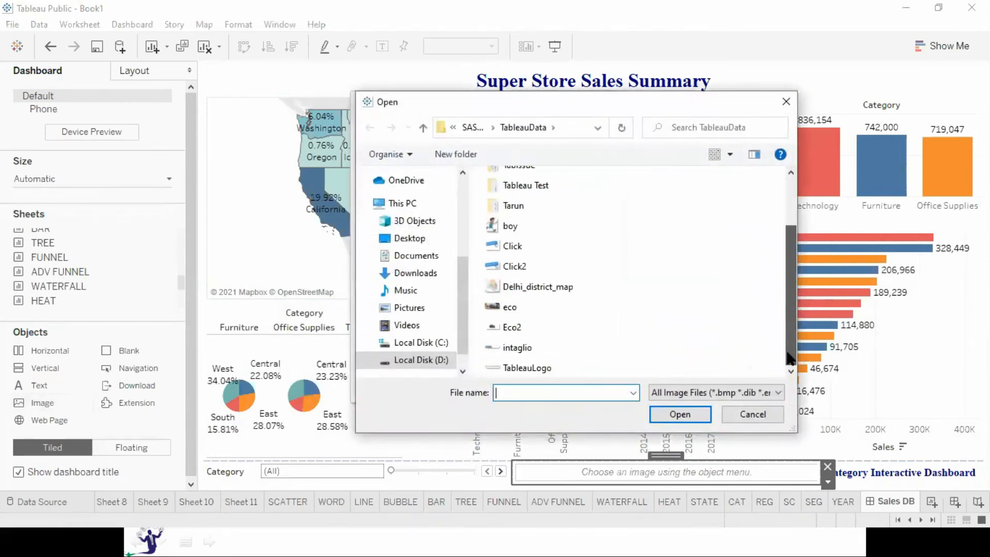
pyautogui.click(522, 366)
pyautogui.click(668, 414)
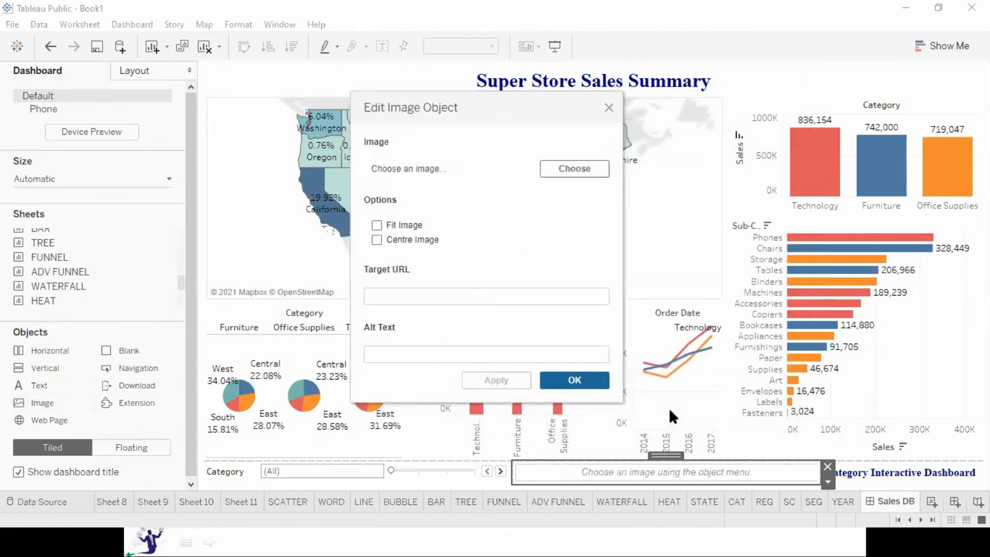
pyautogui.click(376, 226)
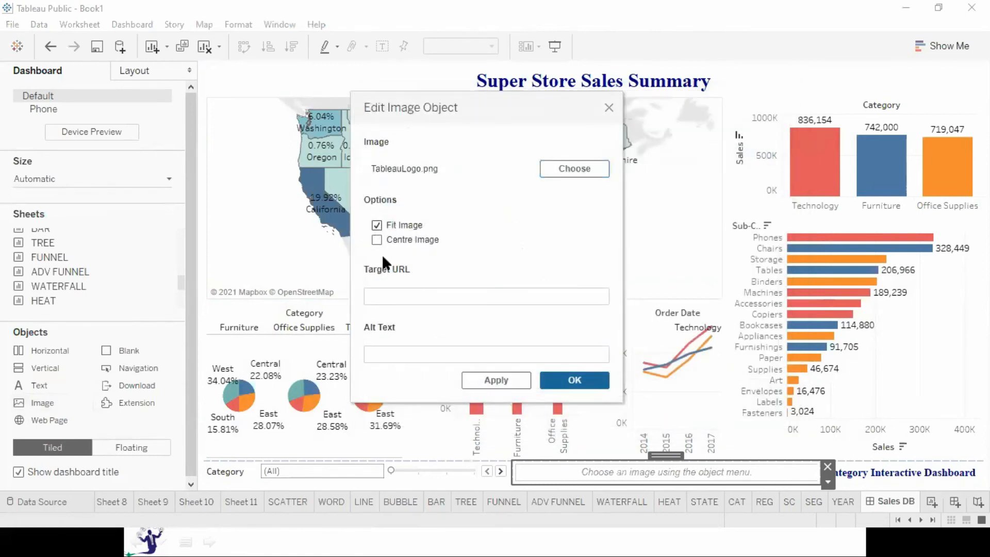
pyautogui.click(563, 382)
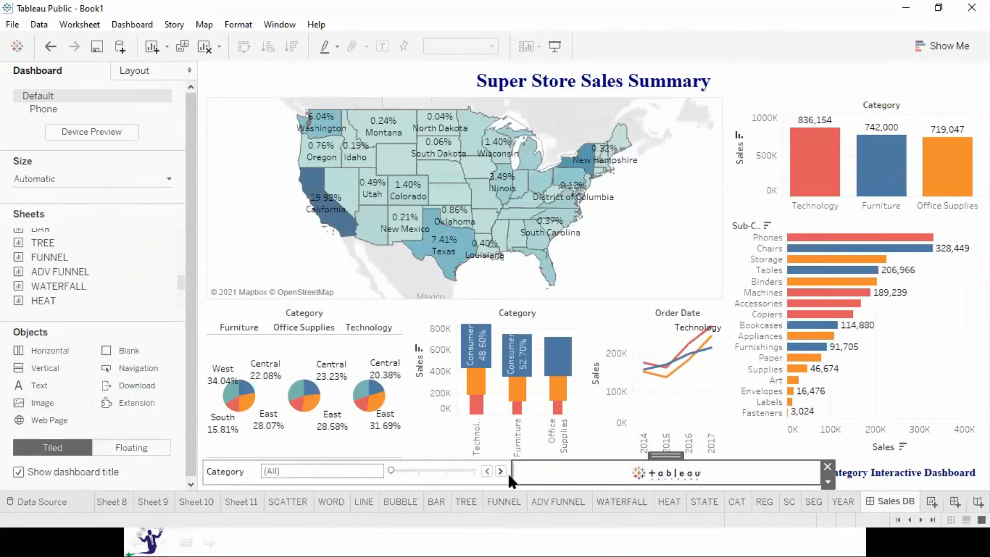
pyautogui.moveTo(511, 475); pyautogui.dragTo(664, 476)
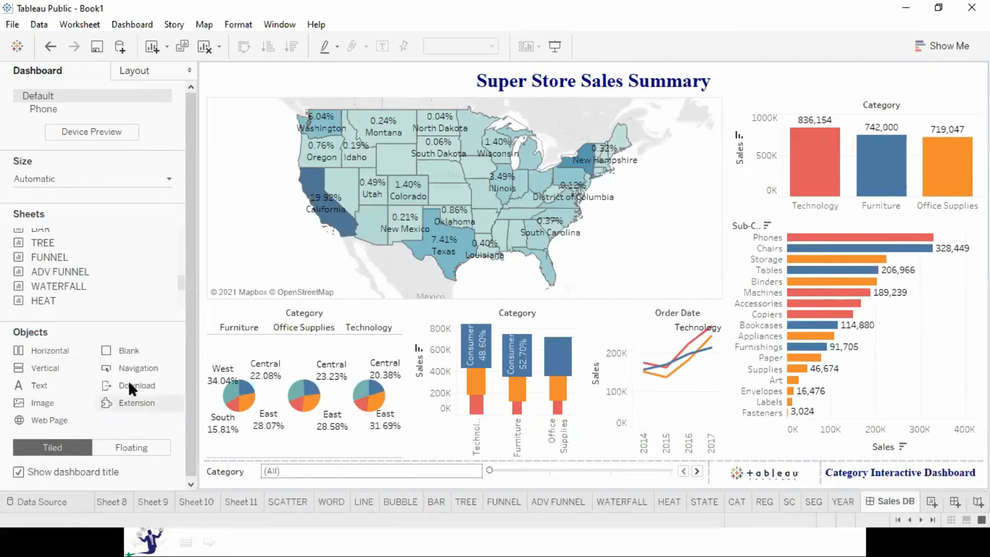
# Step: Add a Download button between the Category filter and the Tableau logo, and narrow it
pyautogui.moveTo(135, 385)
pyautogui.mouseDown()
pyautogui.moveTo(460, 386)
pyautogui.moveTo(648, 440)
pyautogui.mouseUp()
pyautogui.moveTo(682, 468); pyautogui.dragTo(701, 477)
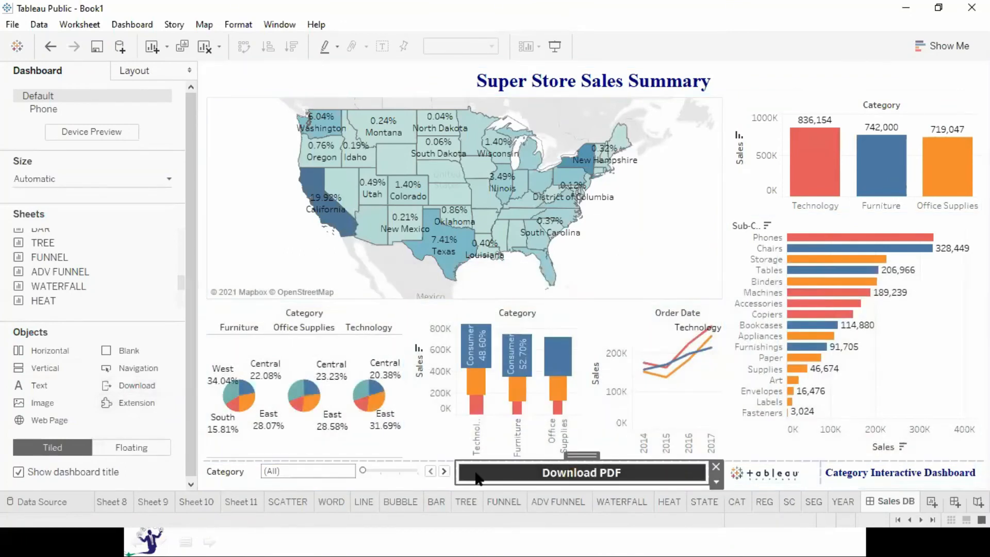
pyautogui.moveTo(452, 476); pyautogui.dragTo(582, 490)
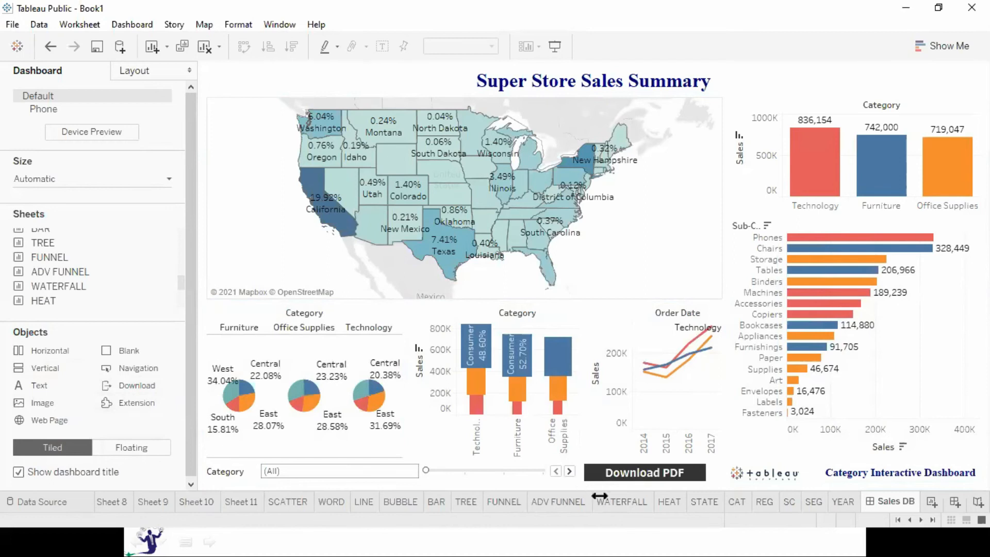
# Step: Edit the Download button beneath the line chart so that it exports the dashboard as an Image
pyautogui.click(701, 475)
pyautogui.click(716, 482)
pyautogui.click(747, 450)
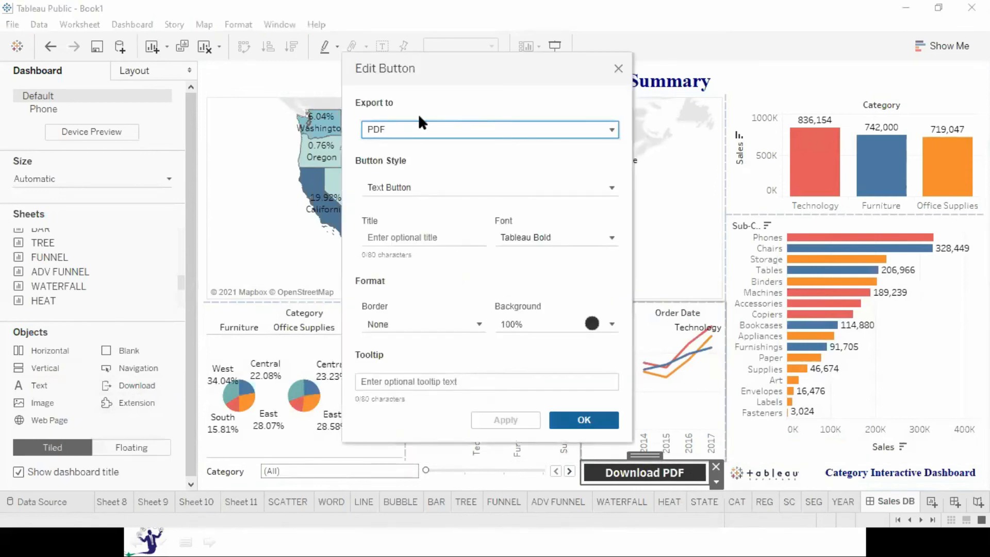
pyautogui.click(408, 126)
pyautogui.click(388, 166)
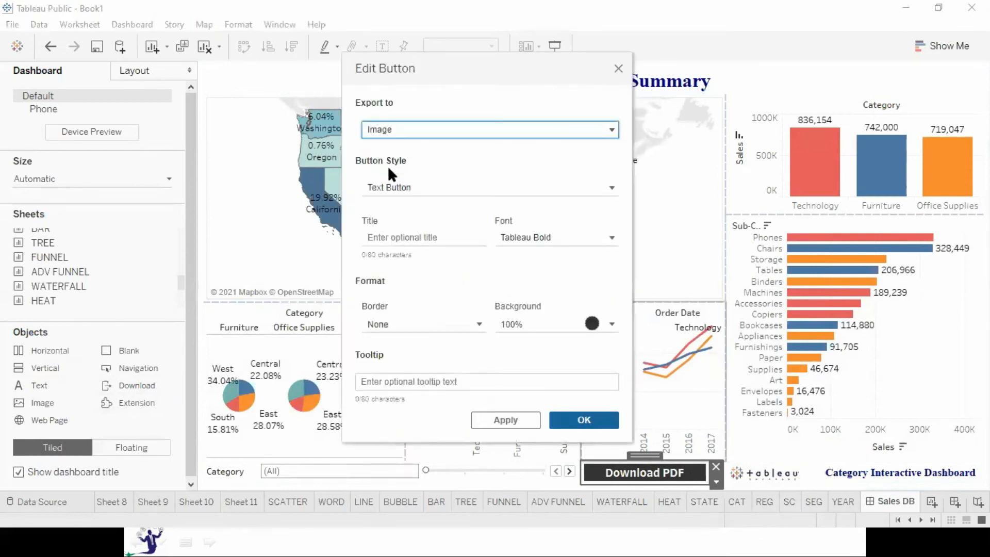
pyautogui.click(387, 127)
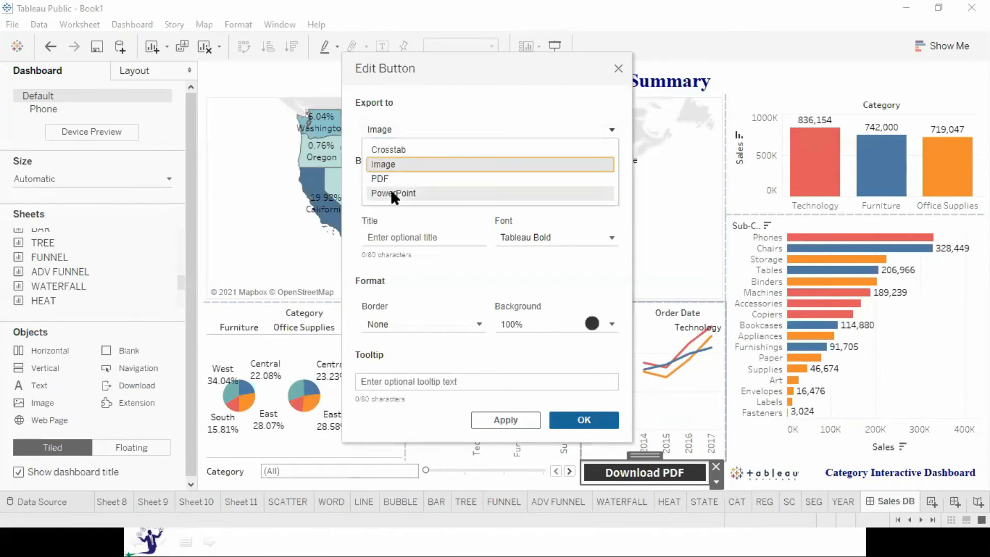
pyautogui.click(386, 165)
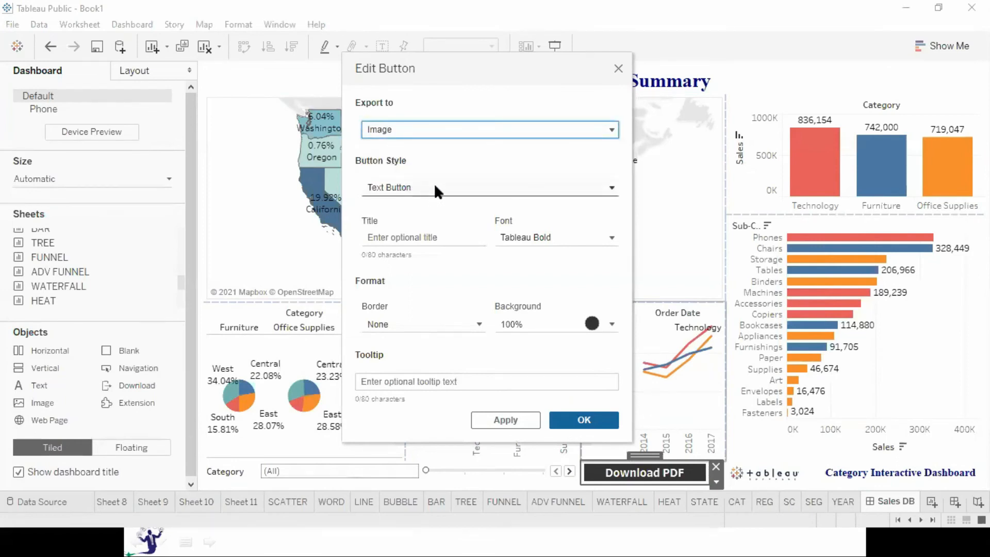
# Step: Title the download button "Get Me" and give it a dark blue background
pyautogui.click(399, 240)
pyautogui.click(410, 235)
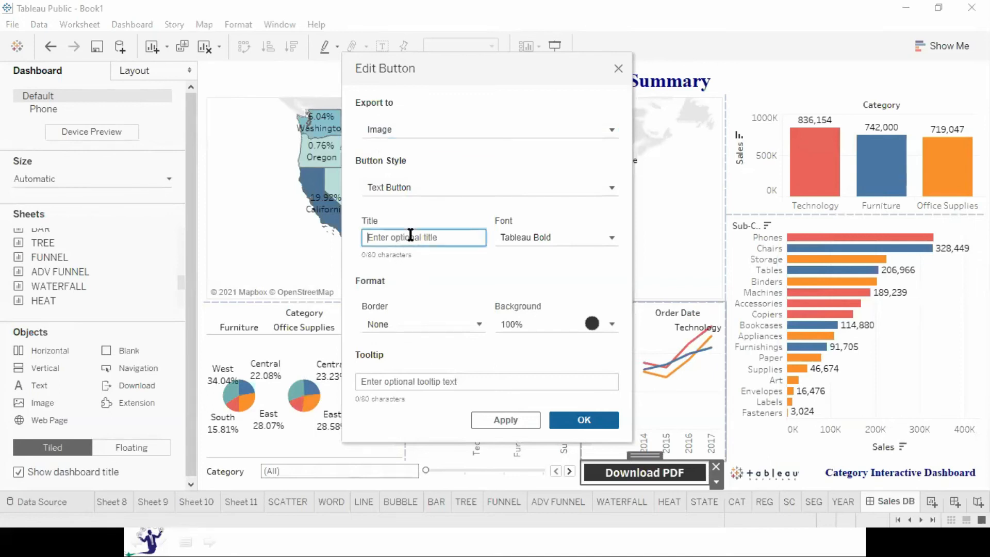
pyautogui.write('Get Me')
pyautogui.click(607, 323)
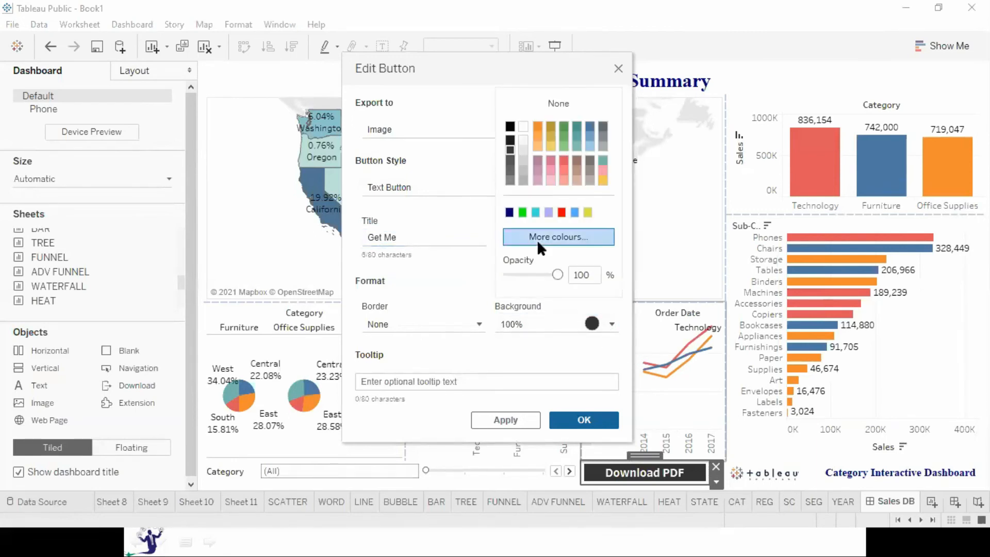
pyautogui.click(508, 211)
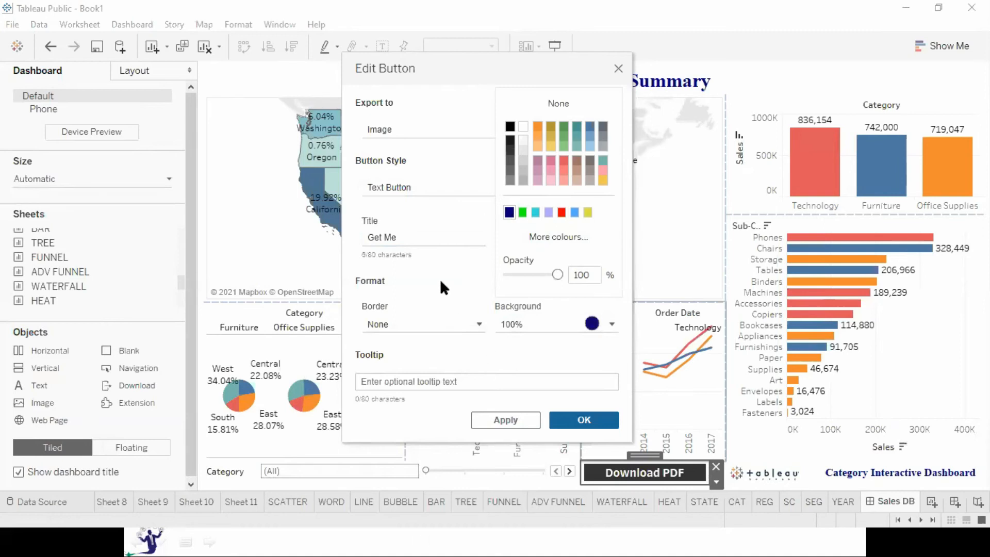
# Step: Set the download button's tooltip to "Download Dashboard", apply the settings, and narrow the button's tile to about half its width
pyautogui.click(466, 382)
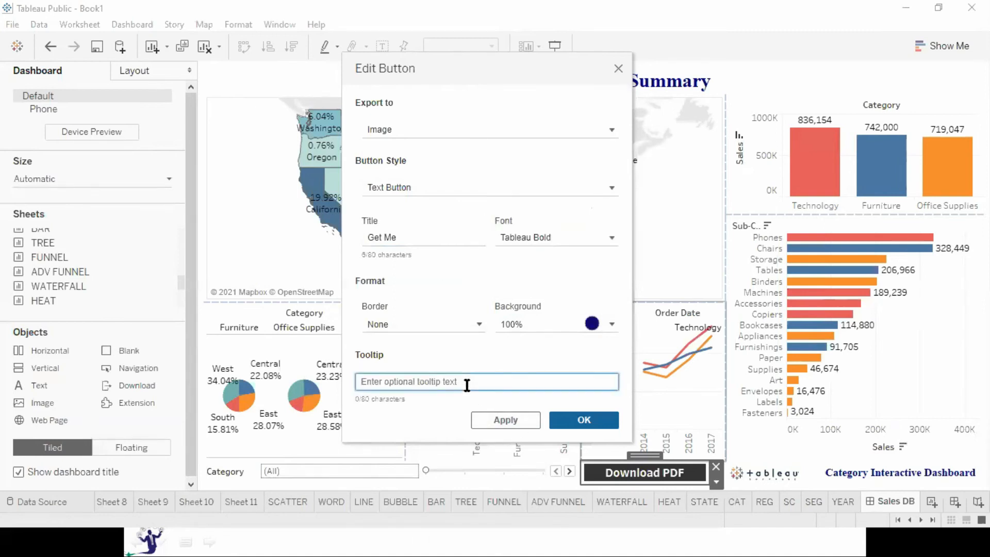
pyautogui.write('Downla')
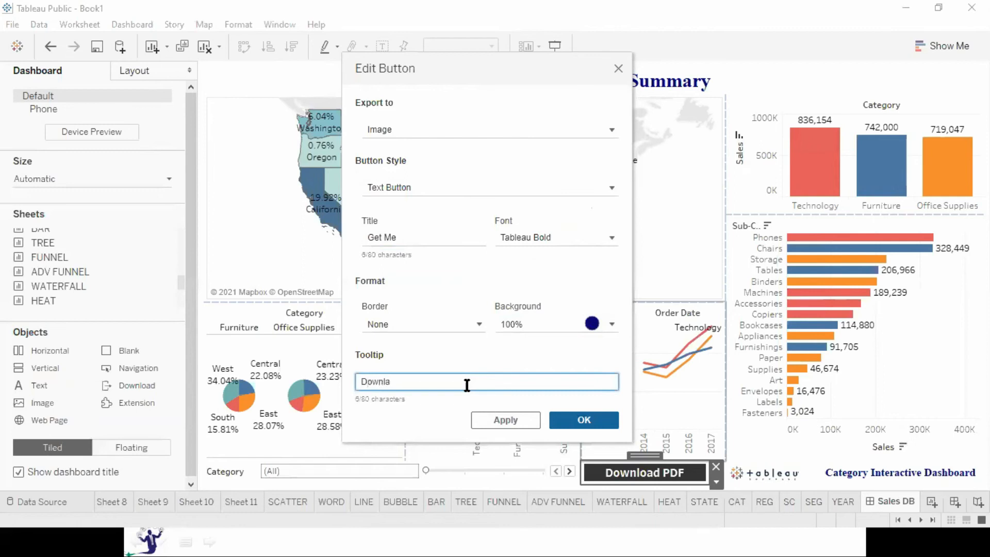
pyautogui.press('BackSpace')
pyautogui.write('oad Dashboard')
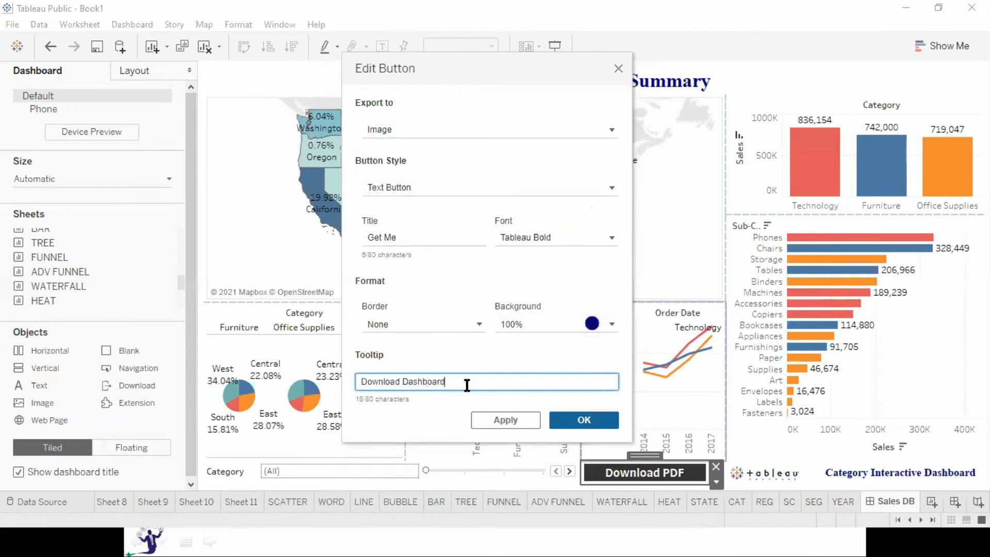
pyautogui.click(583, 420)
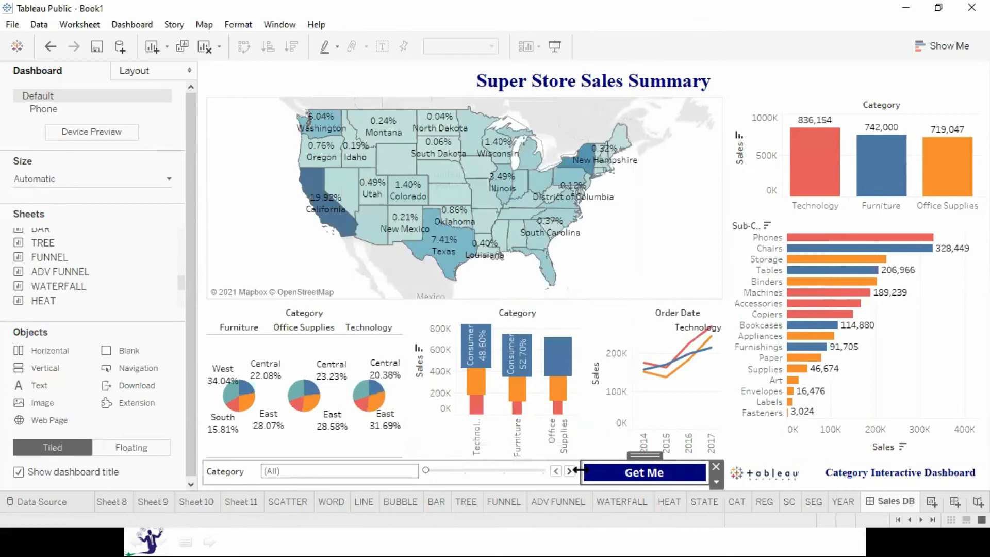
pyautogui.moveTo(578, 468); pyautogui.dragTo(638, 470)
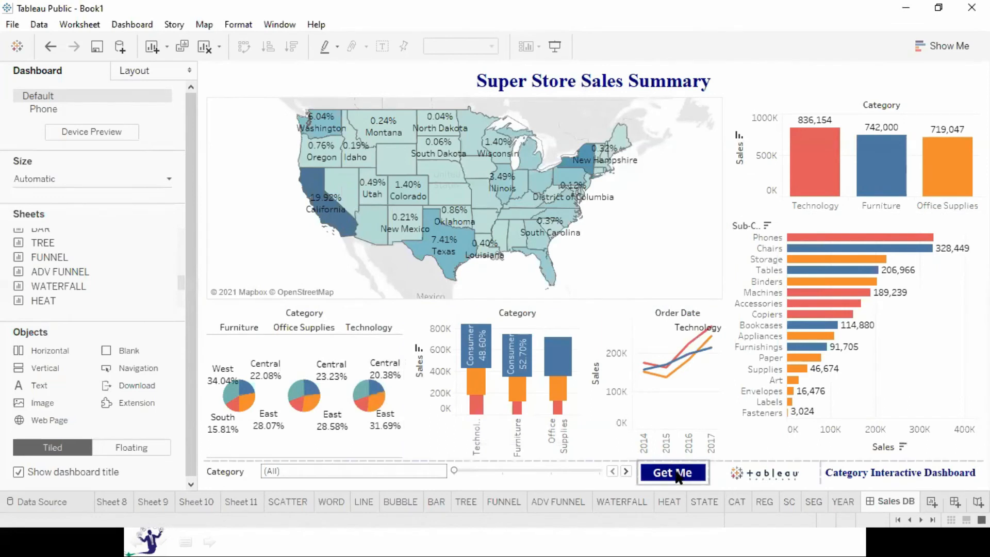
# Step: Show the dashboard in presentation mode and use its Get Me button to save it as the PNG image "Sales DB" on the Desktop
pyautogui.press('F7')
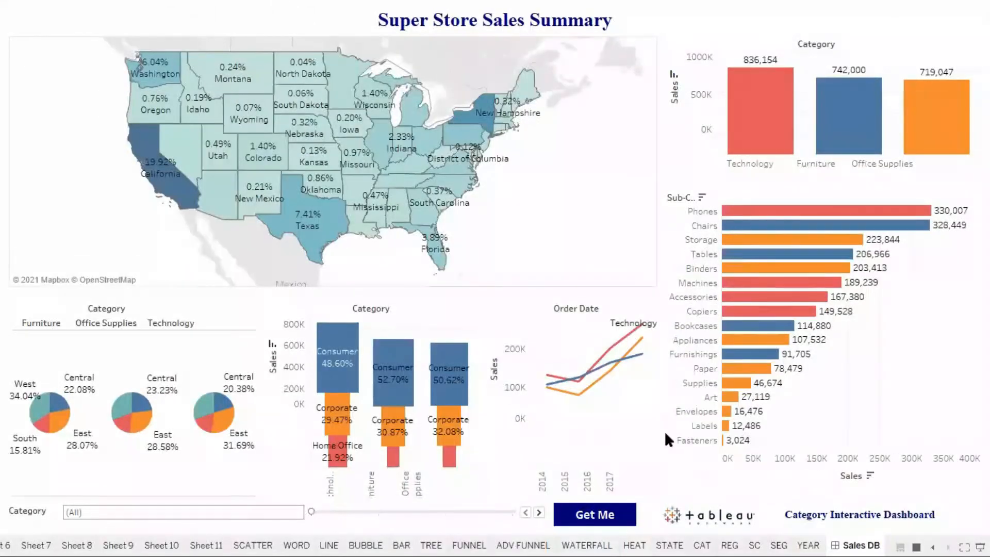
pyautogui.click(606, 519)
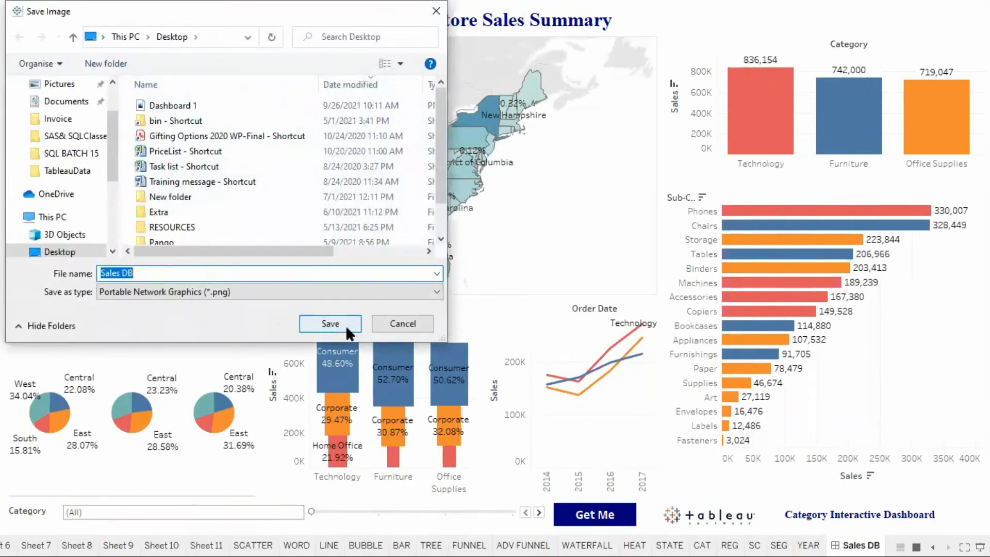
pyautogui.click(331, 324)
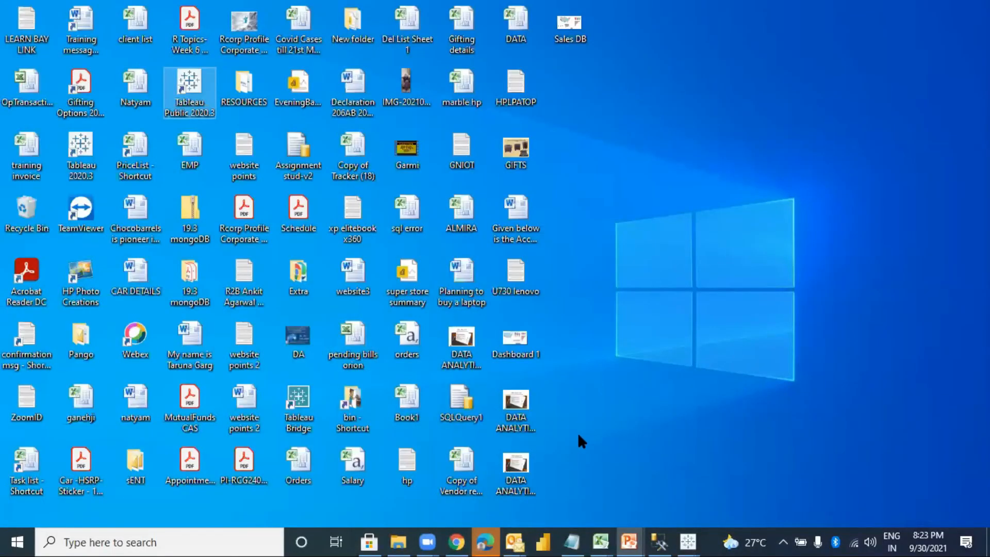
# Step: Look at the Sales DB image from the desktop, close it and switch to the Book1 workbook in Tableau Public
pyautogui.click(568, 35)
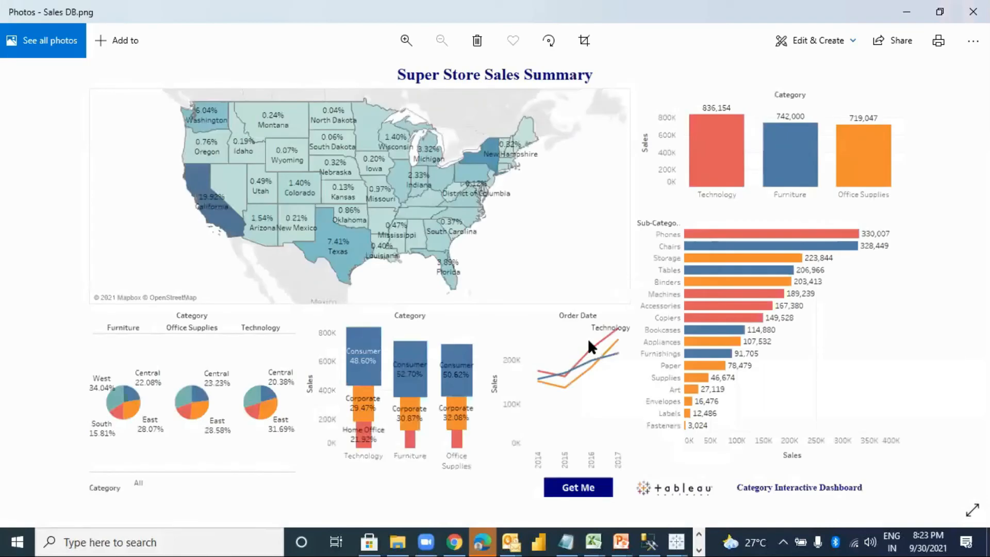
pyautogui.click(973, 11)
pyautogui.moveTo(694, 541)
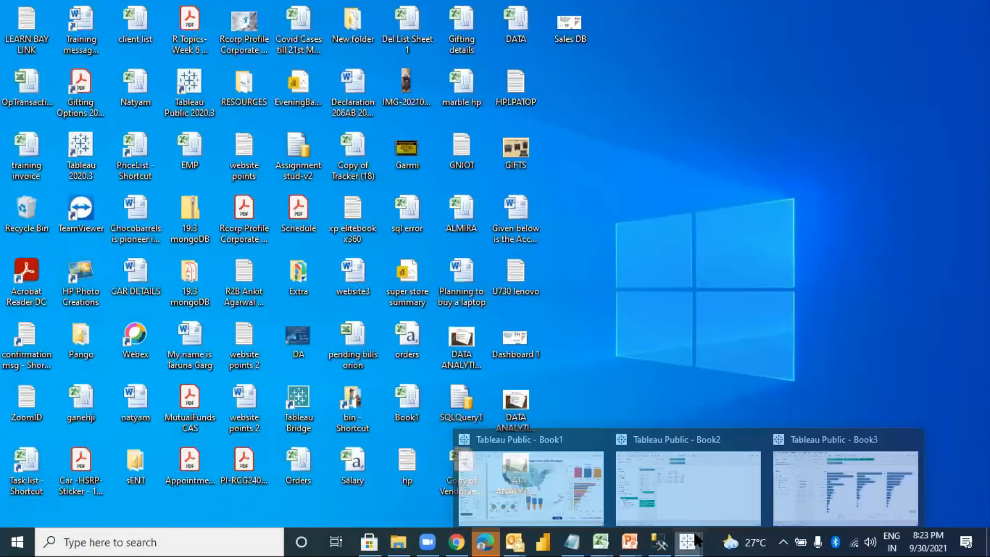
pyautogui.click(537, 505)
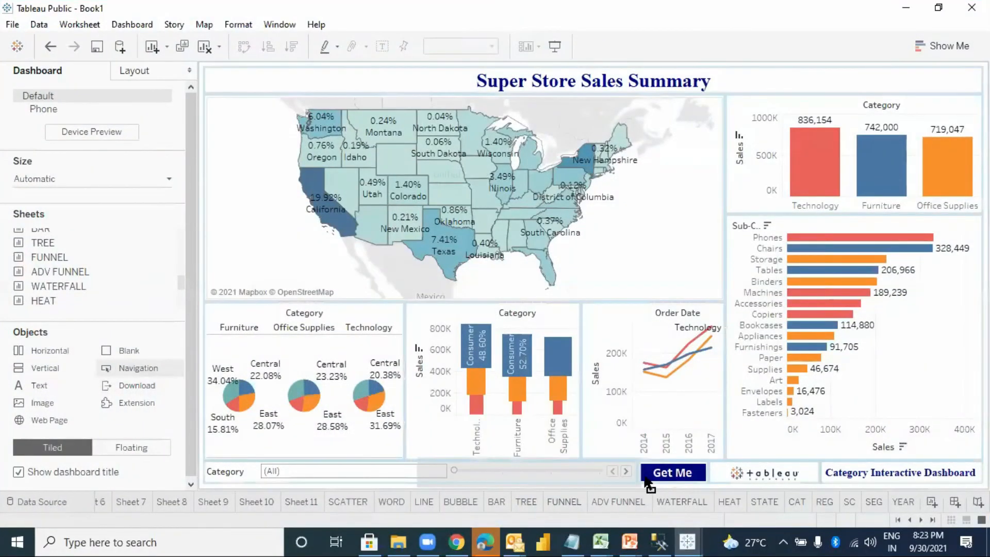
# Step: Add a navigation object between the Category filter and the Get Me button, and narrow it to make room for the filter
pyautogui.moveTo(647, 484); pyautogui.dragTo(643, 480)
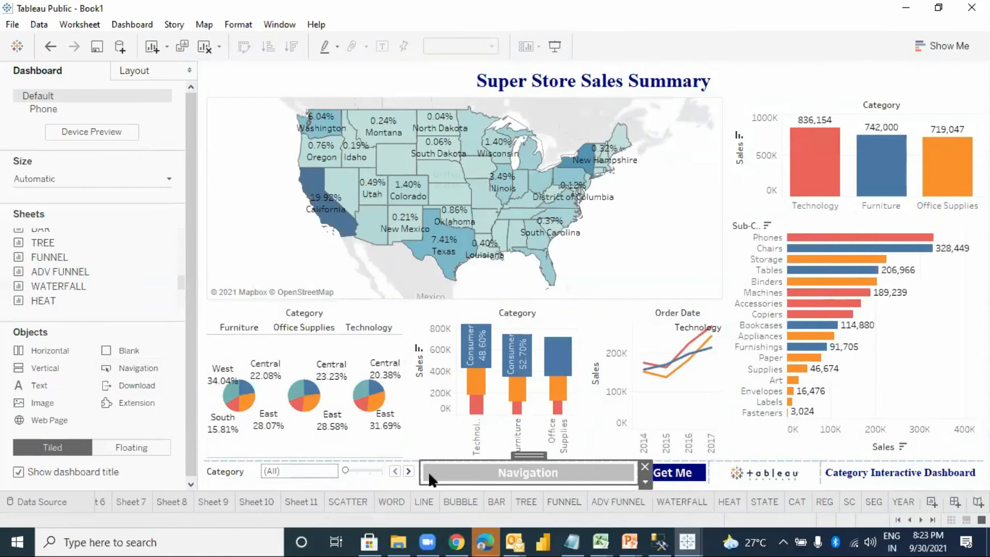
pyautogui.moveTo(418, 471); pyautogui.dragTo(531, 474)
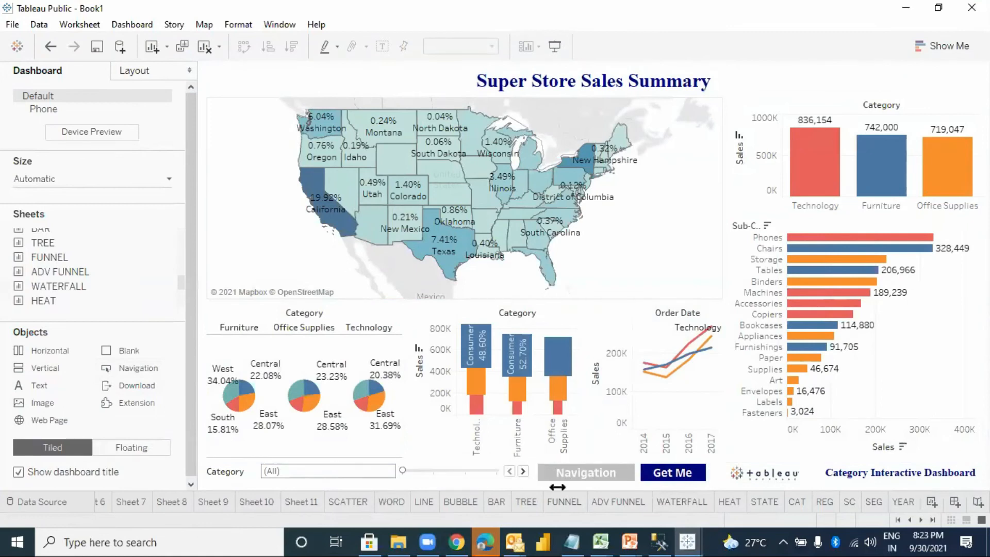
# Step: Edit the new navigation button so that it navigates to the HEAT sheet
pyautogui.click(645, 484)
pyautogui.click(669, 430)
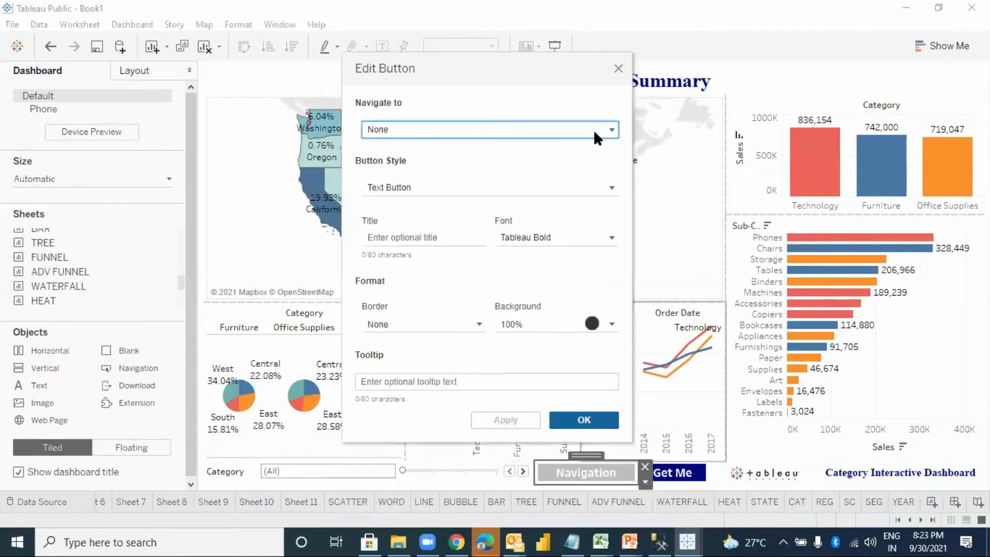
pyautogui.click(595, 133)
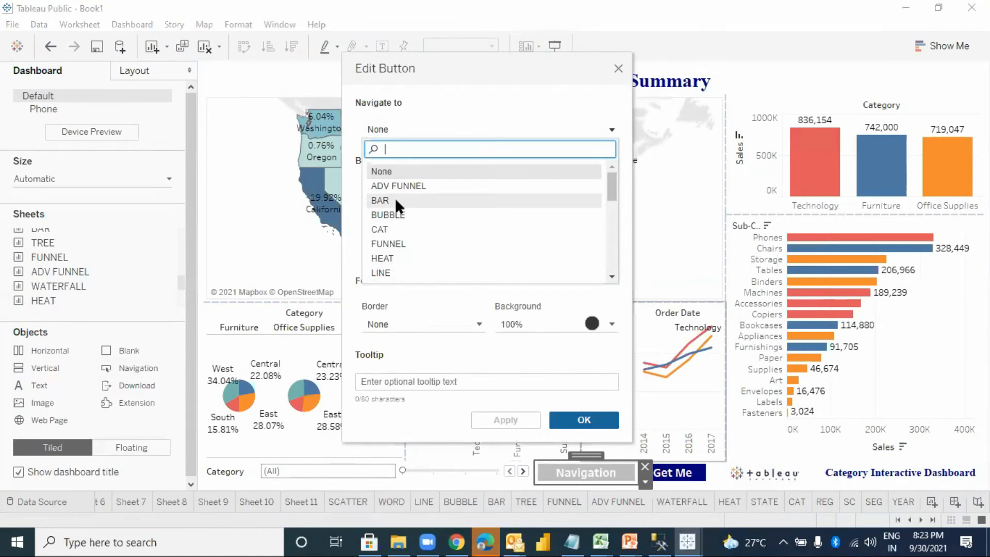
pyautogui.click(386, 256)
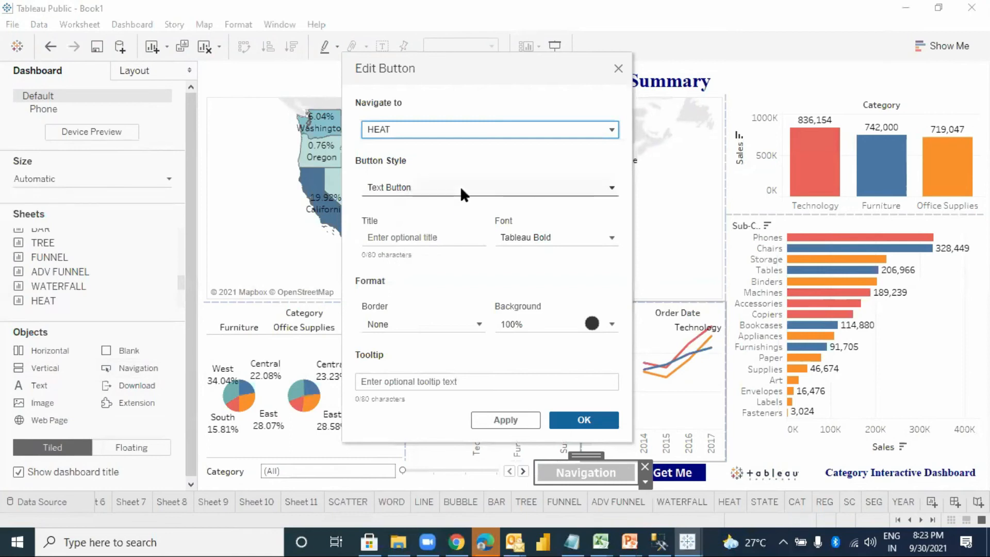
# Step: Title the navigation button "Show Heat Map"
pyautogui.click(448, 239)
pyautogui.write('show hea')
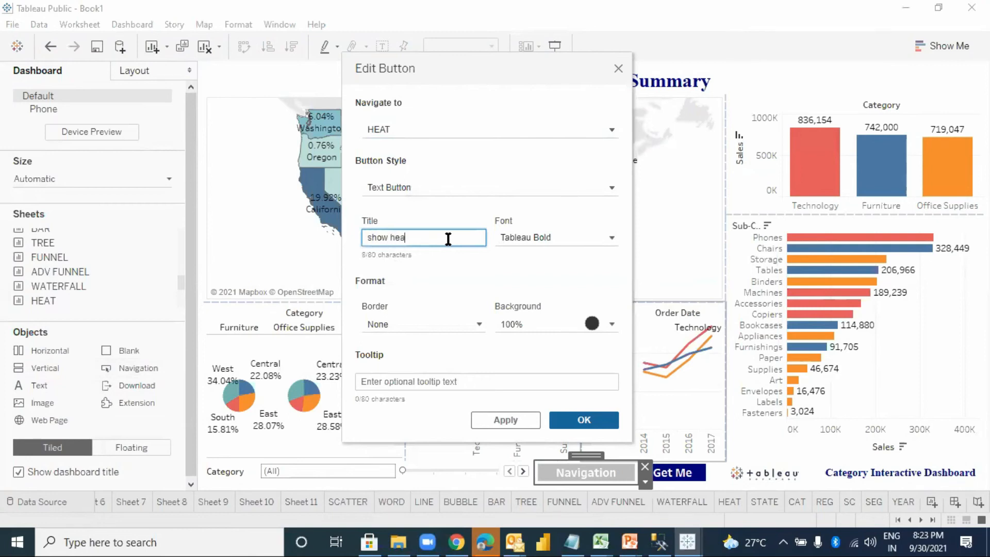
pyautogui.write('t Map')
pyautogui.press('Home')
pyautogui.press('Delete')
pyautogui.write('S')
pyautogui.press('Right')
pyautogui.press('Right')
pyautogui.press('Right')
pyautogui.press('Right')
pyautogui.hotkey('shift', 'Left')
pyautogui.write('H')
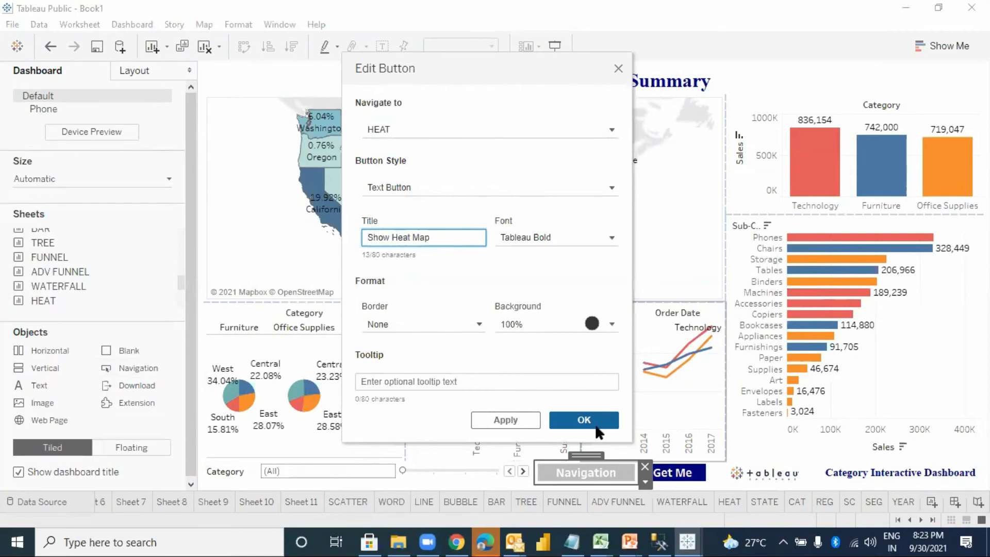
# Step: Give the Show Heat Map button a navy blue background and widen it slightly to fit its full title
pyautogui.click(566, 323)
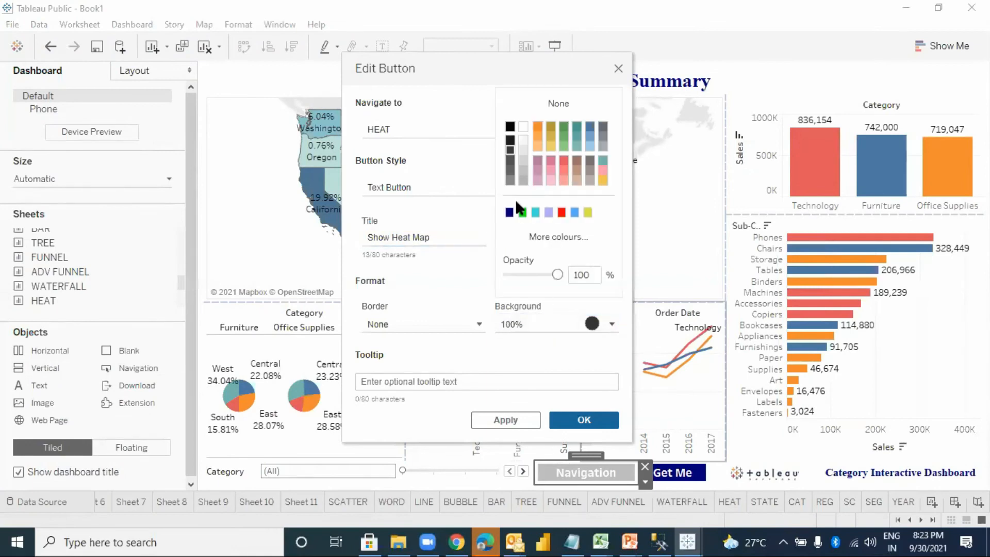
pyautogui.click(510, 212)
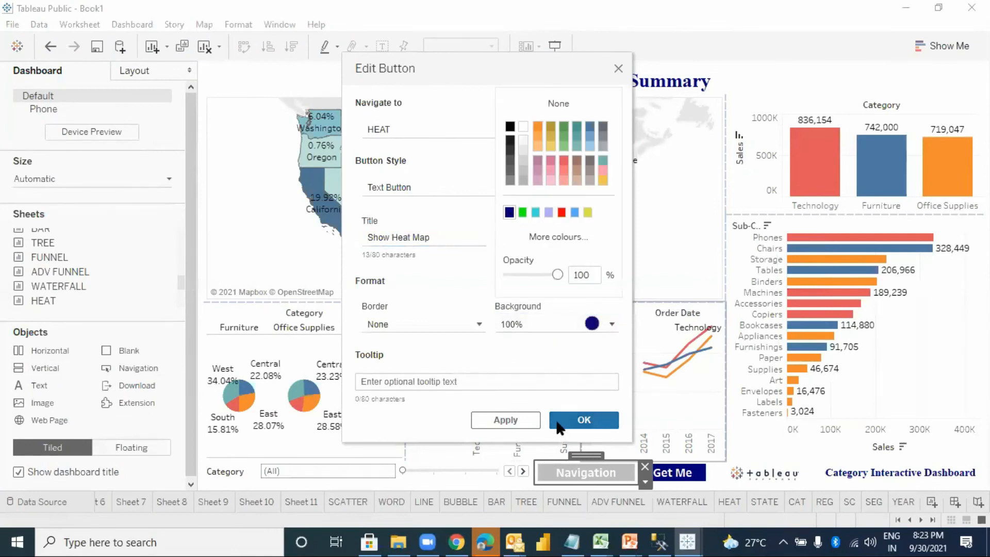
pyautogui.click(579, 420)
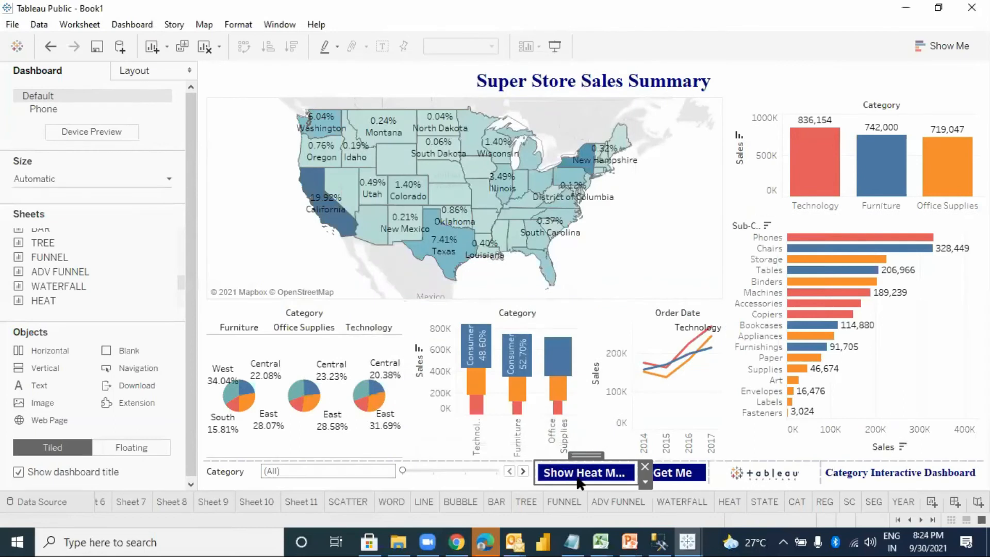
pyautogui.moveTo(519, 471); pyautogui.dragTo(519, 470)
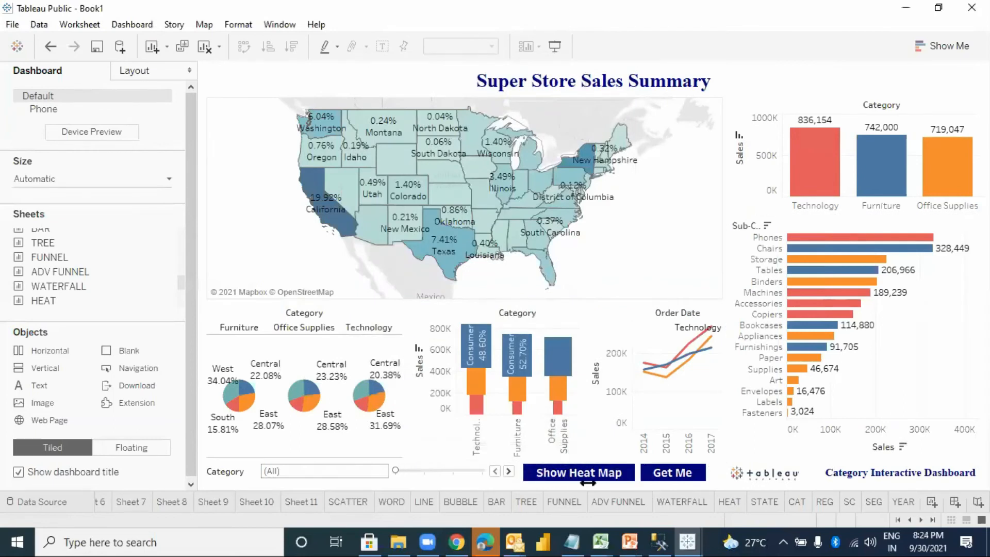
# Step: Test the Show Heat Map button in presentation mode and return to the Sales DB dashboard
pyautogui.click(581, 477)
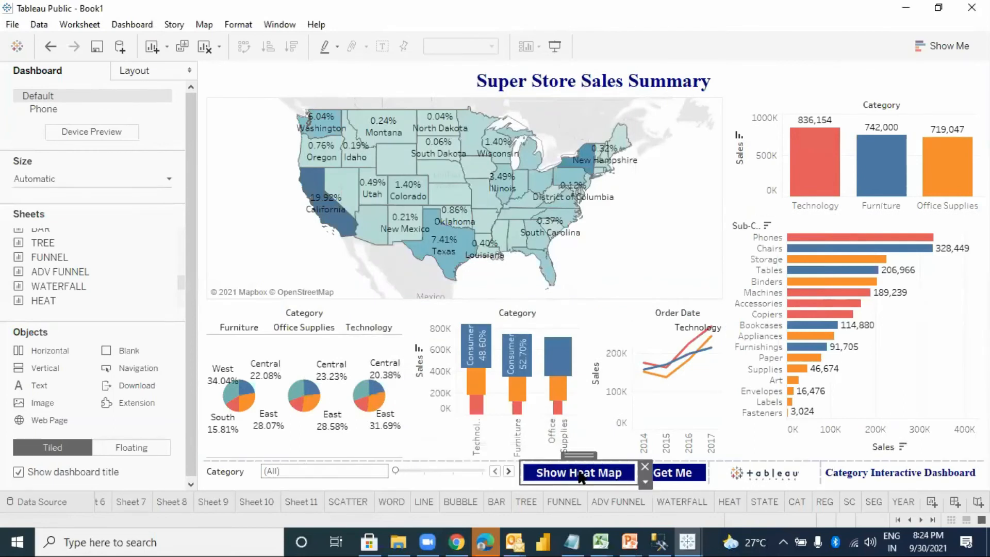
pyautogui.press('F7')
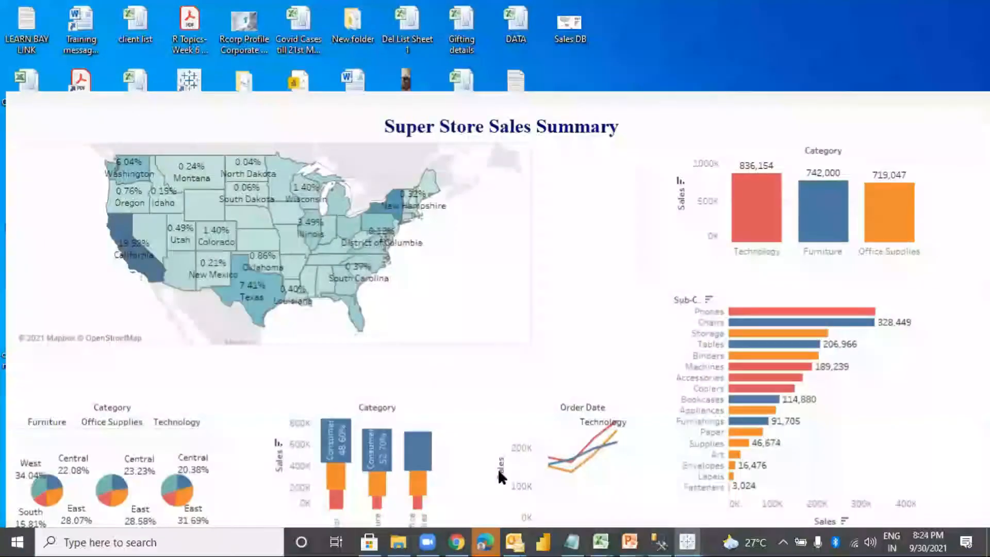
pyautogui.click(485, 511)
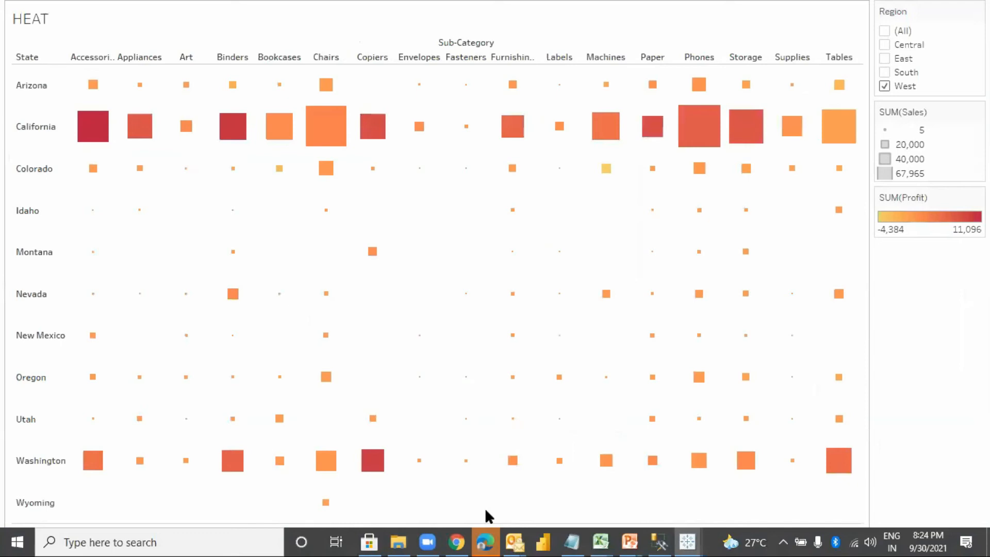
pyautogui.press('Escape')
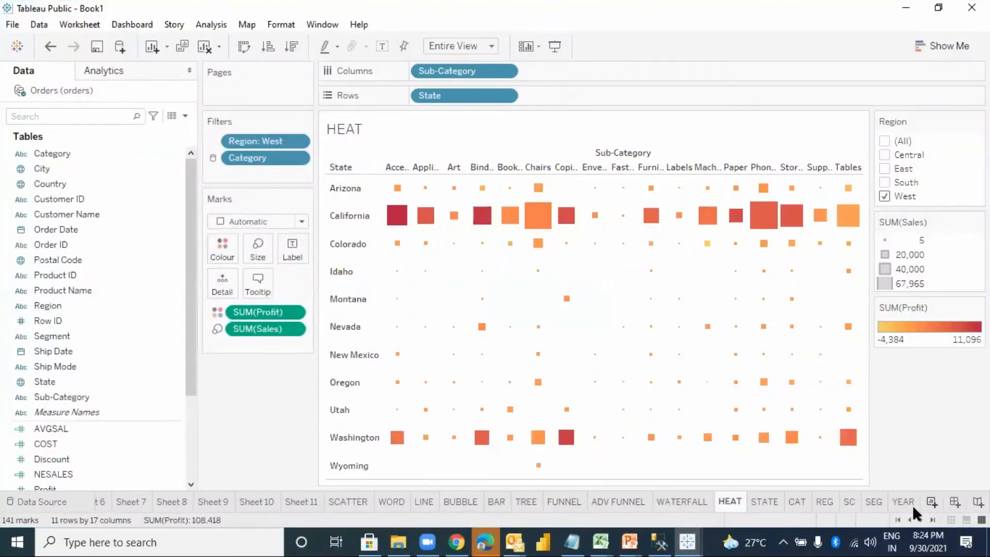
pyautogui.click(933, 520)
pyautogui.click(892, 502)
pyautogui.moveTo(888, 502)
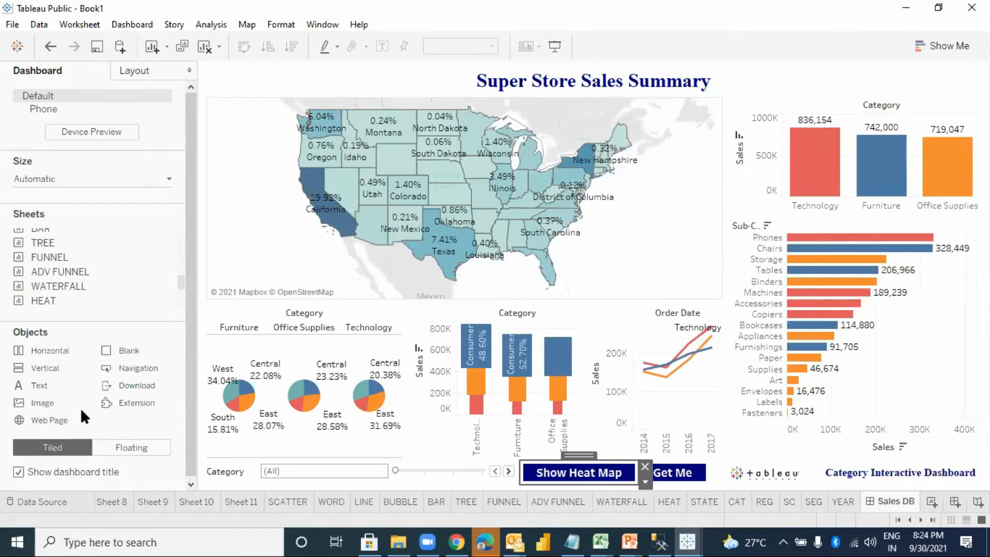
# Step: Create a new dashboard and set its size to Automatic
pyautogui.click(955, 501)
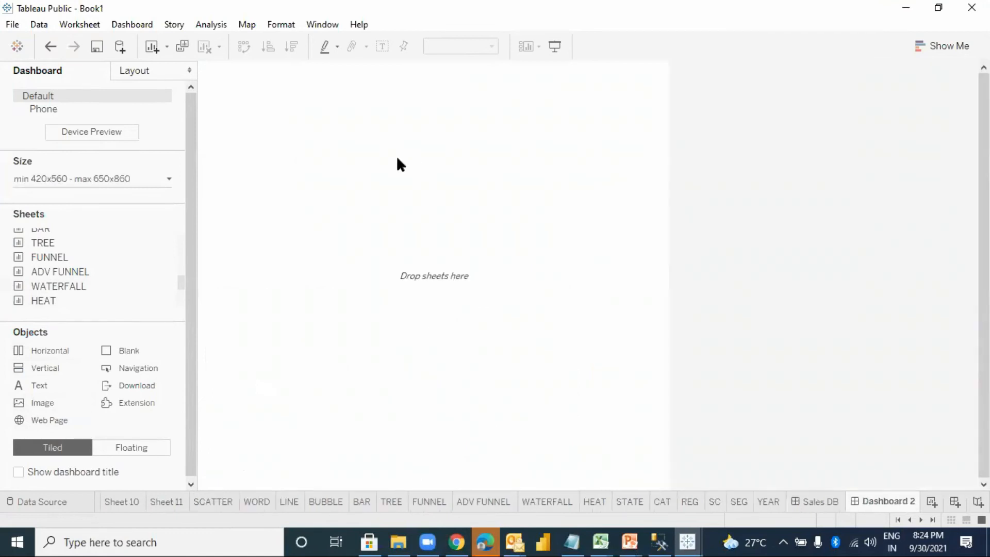
pyautogui.click(84, 182)
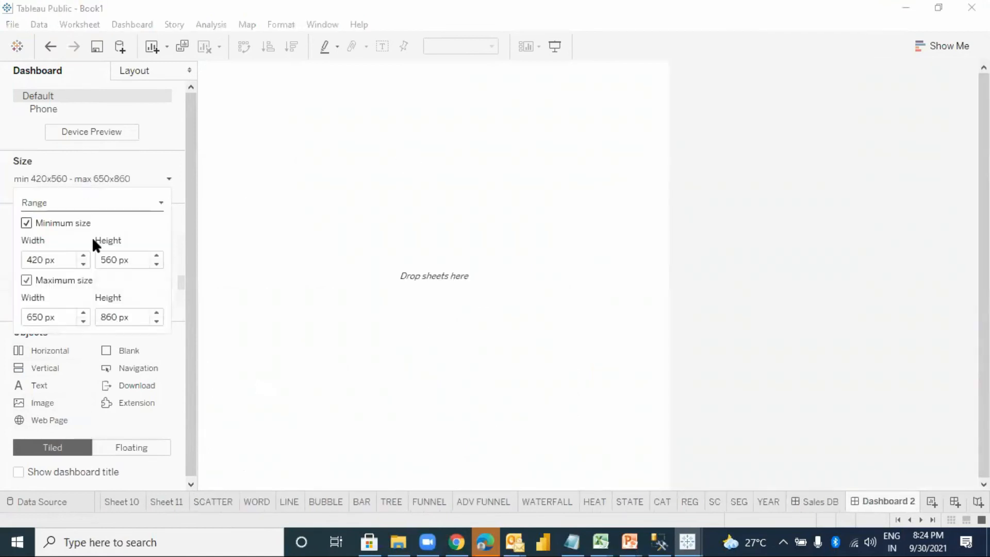
pyautogui.click(95, 204)
pyautogui.click(75, 228)
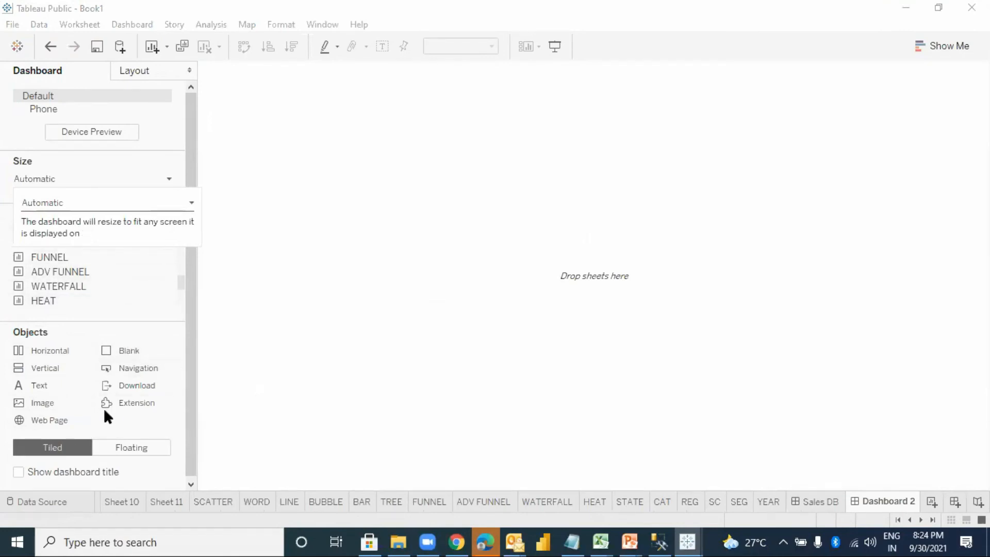
pyautogui.click(338, 224)
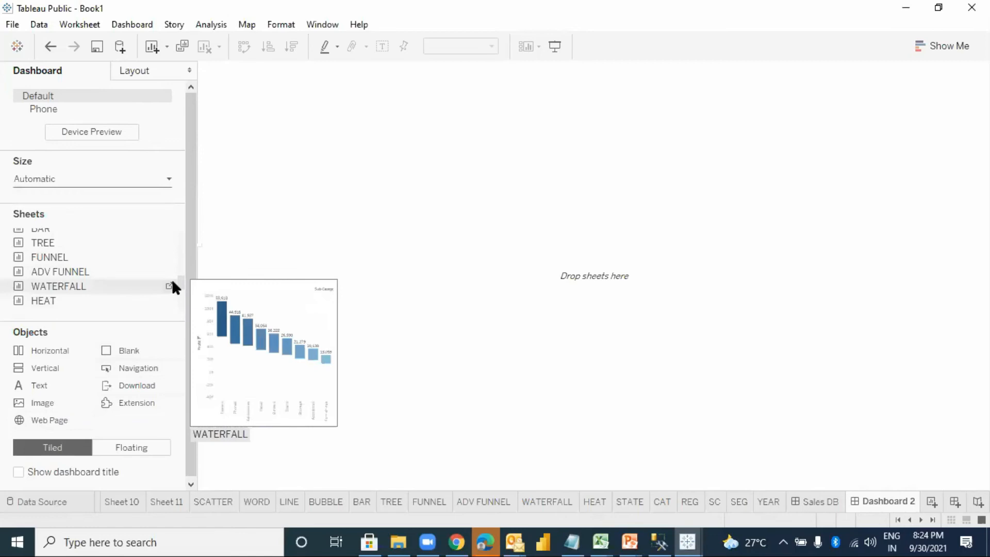
# Step: Add the STATE sheet to the new dashboard and insert a web page object with the URL google.com
pyautogui.moveTo(178, 280)
pyautogui.mouseDown()
pyautogui.moveTo(178, 264)
pyautogui.moveTo(178, 298)
pyautogui.moveTo(177, 289)
pyautogui.mouseUp()
pyautogui.doubleClick(93, 278)
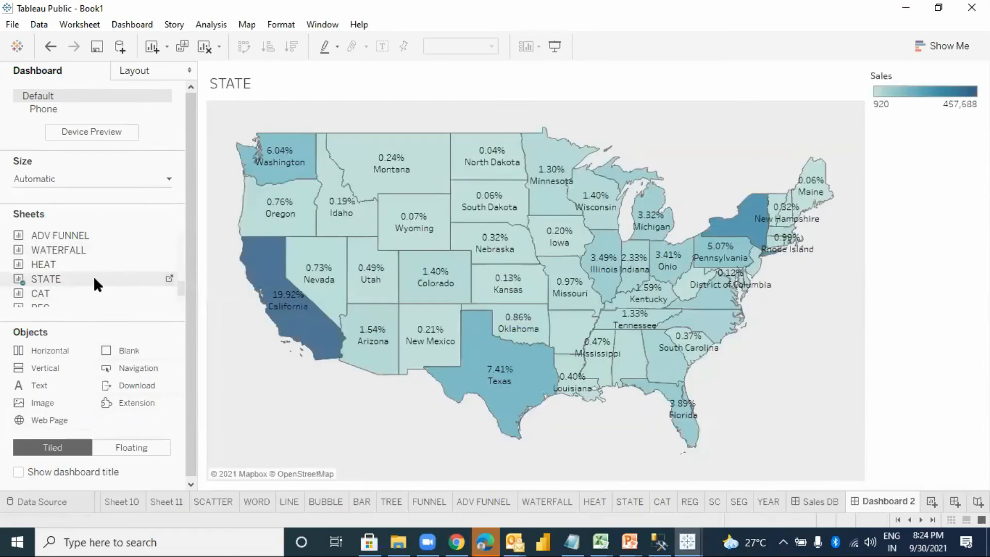
pyautogui.doubleClick(32, 415)
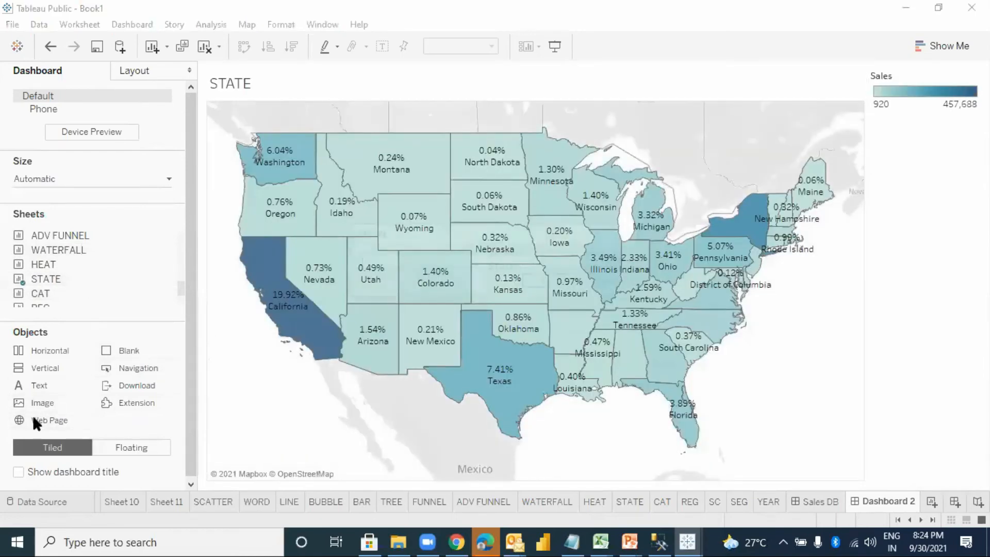
pyautogui.write('go')
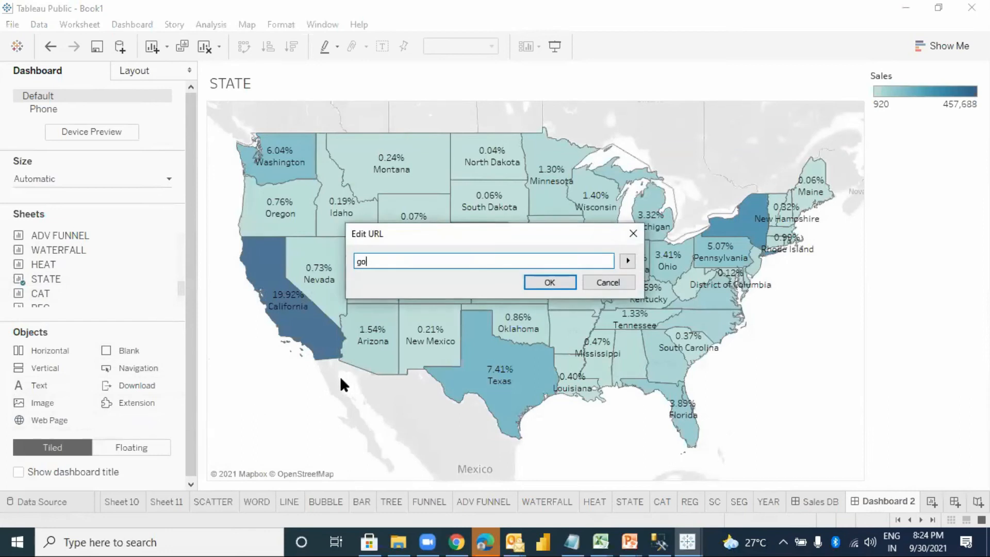
pyautogui.write('ogle.com')
pyautogui.press('Return')
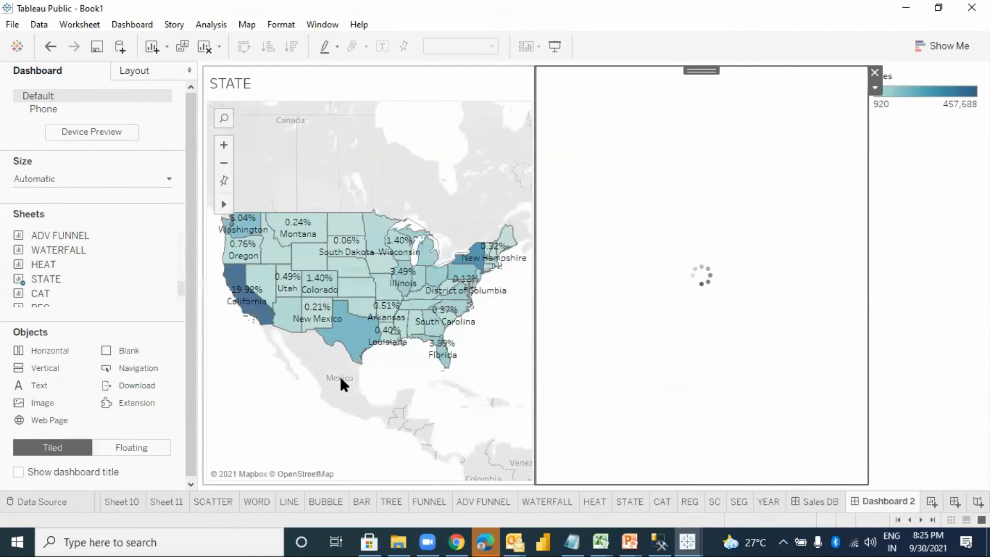
# Step: Remove the Sales colour legend from the dashboard and select the web page object
pyautogui.click(960, 88)
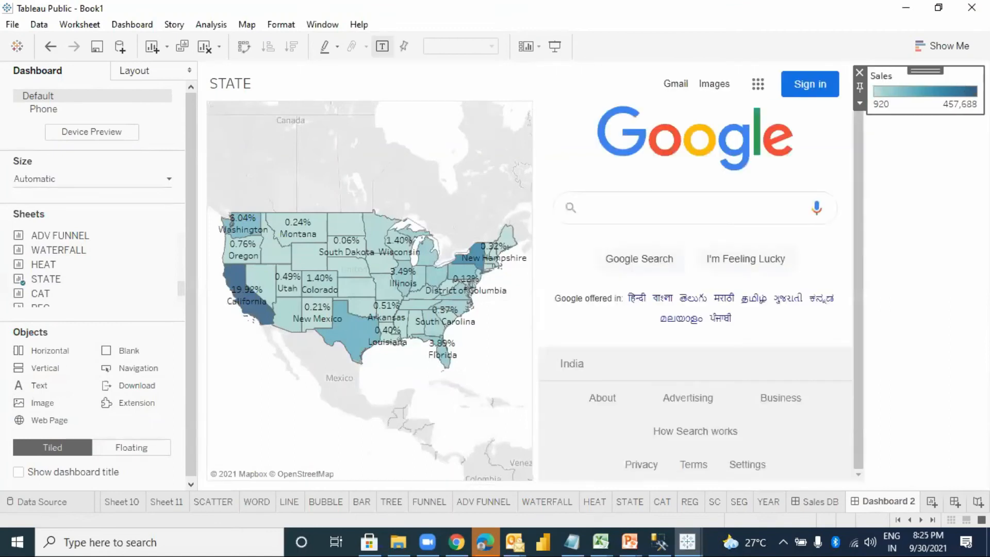
pyautogui.click(860, 73)
pyautogui.click(860, 235)
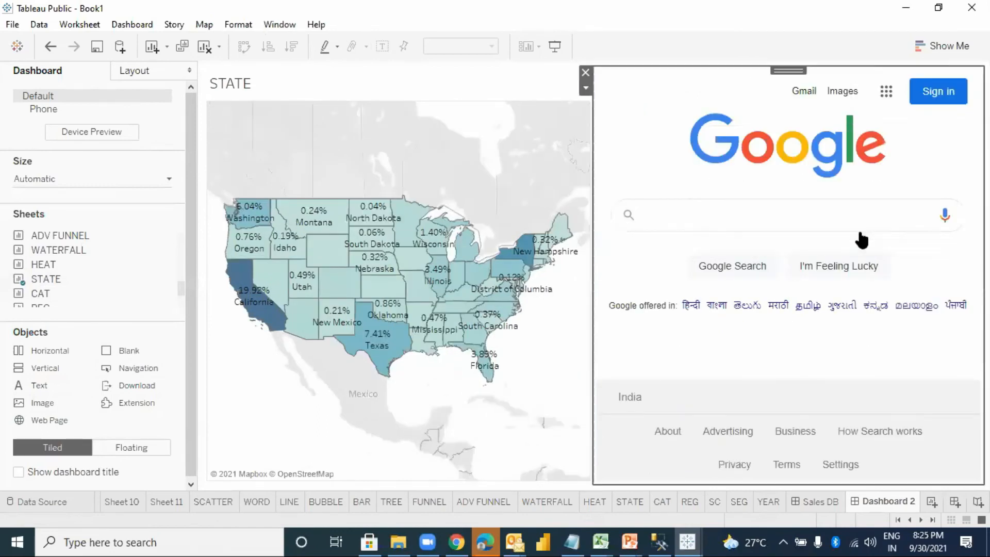
# Step: Test the embedded Google page in presentation mode by searching for "california", and return to the editing view
pyautogui.press('F7')
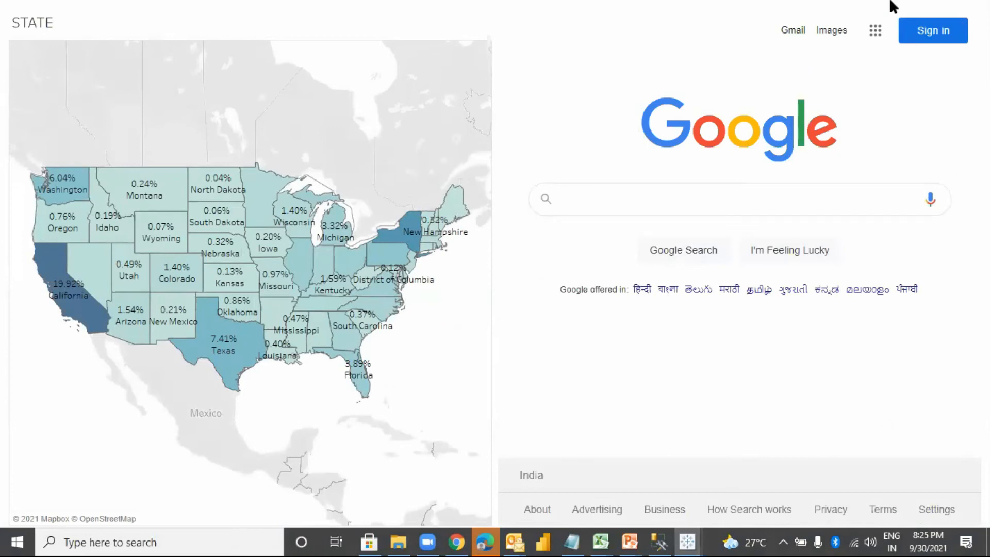
pyautogui.click(588, 189)
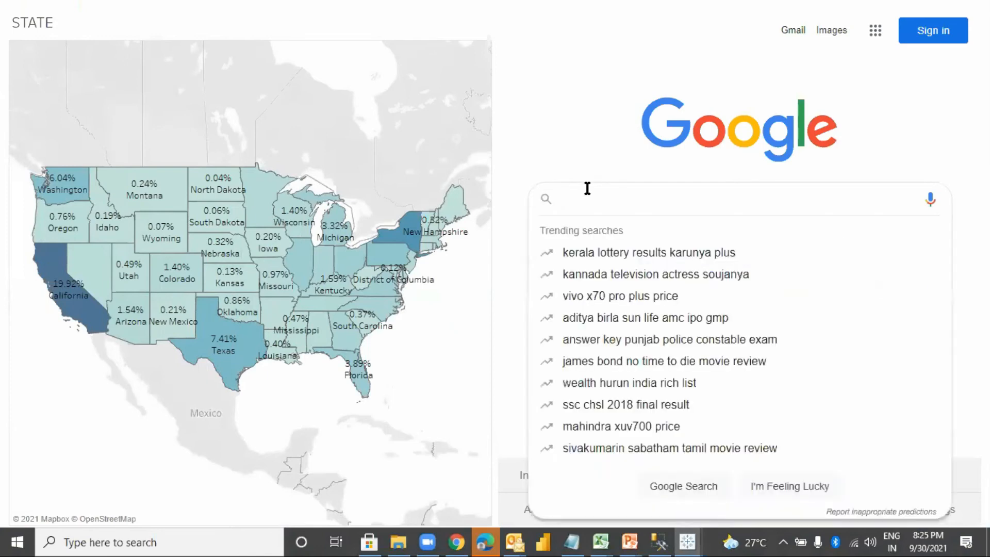
pyautogui.write('c')
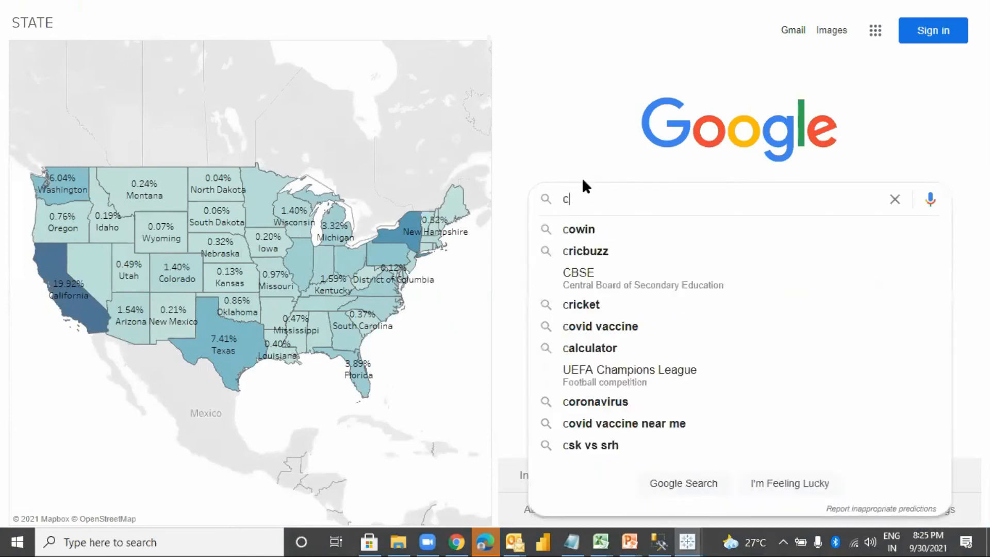
pyautogui.write('alifornia')
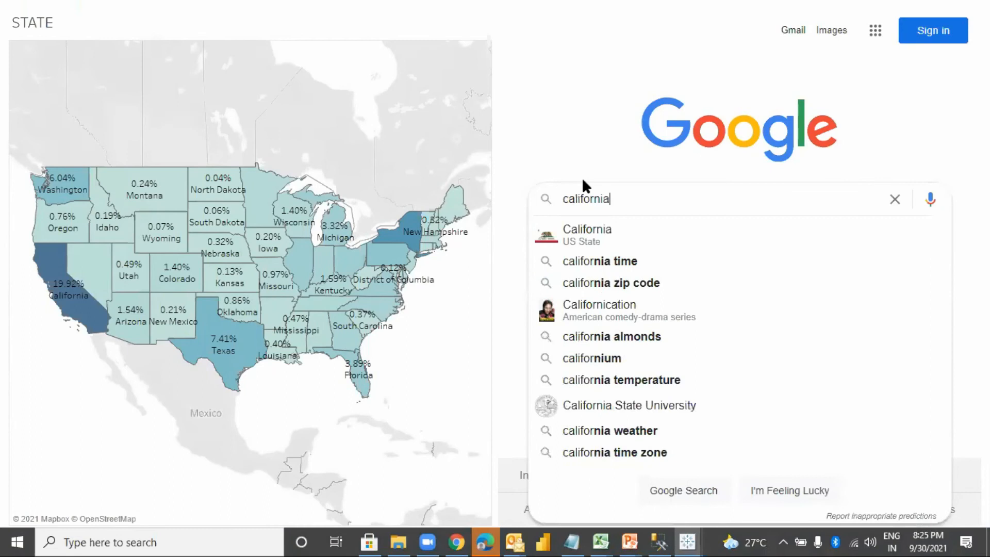
pyautogui.press('Return')
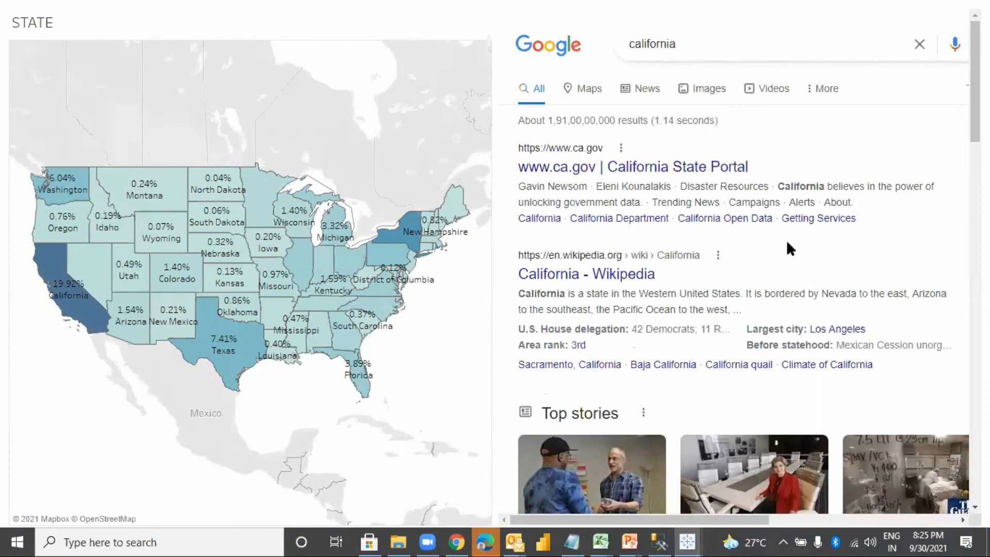
pyautogui.press('Escape')
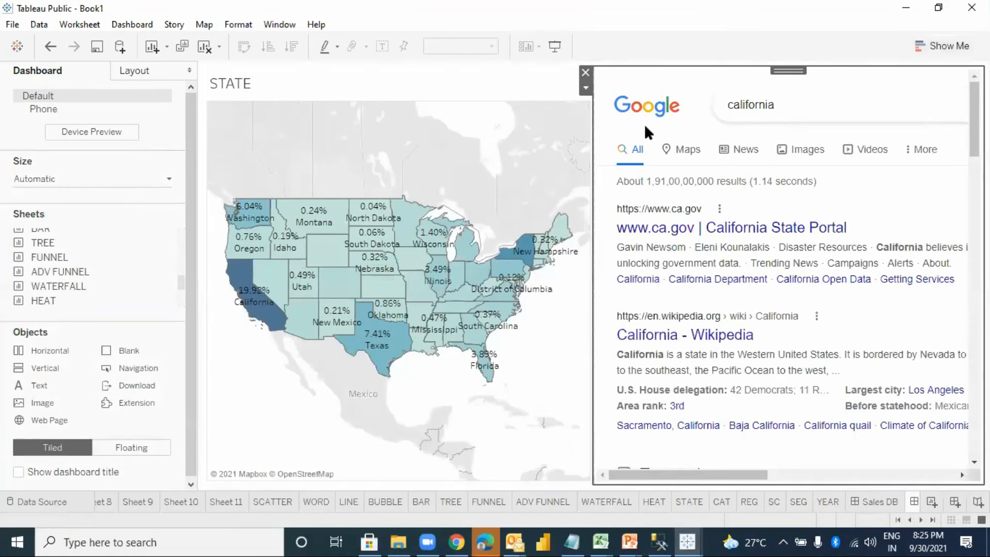
# Step: Insert a Blank object between the STATE map and the web page, and widen the map by narrowing the blank space
pyautogui.moveTo(120, 354); pyautogui.dragTo(578, 211)
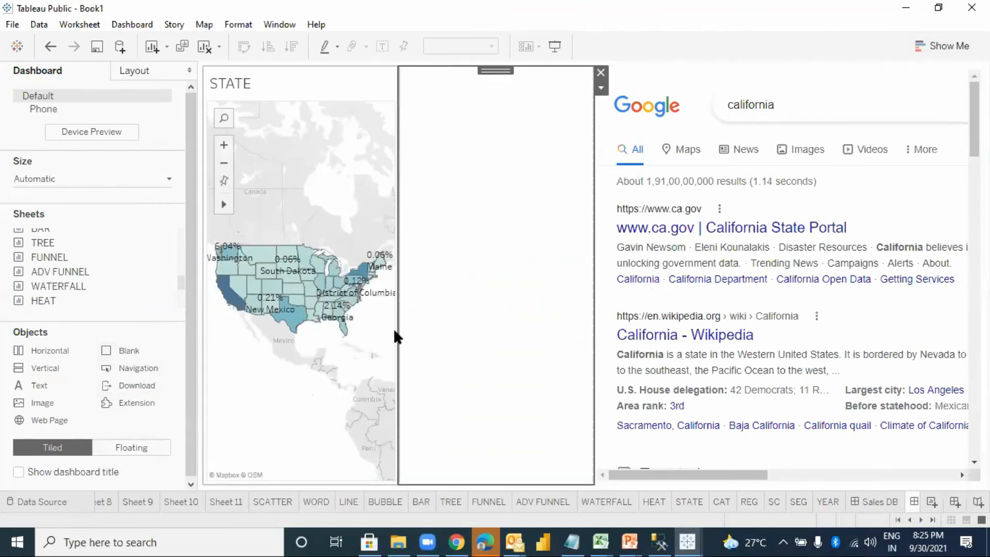
pyautogui.moveTo(398, 331); pyautogui.dragTo(505, 314)
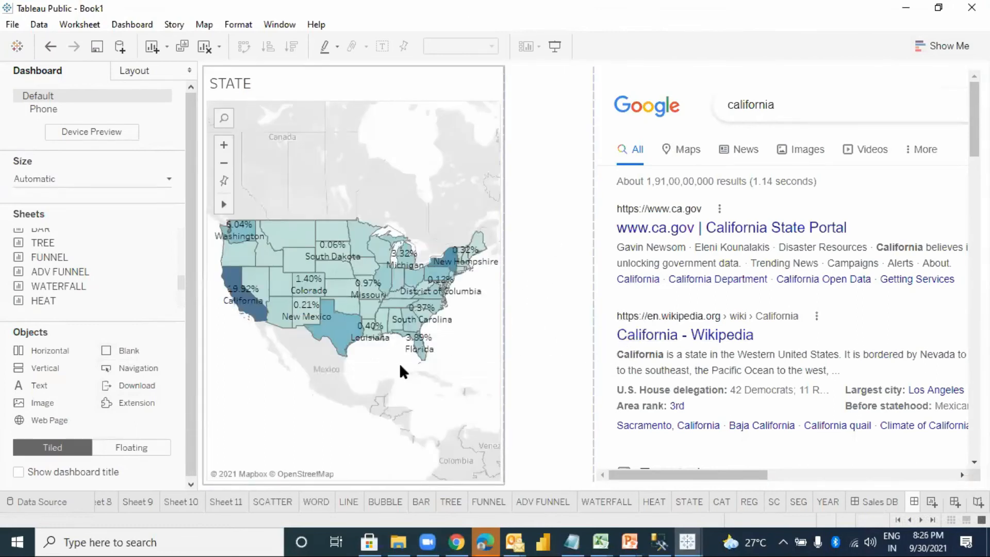
pyautogui.click(628, 463)
pyautogui.doubleClick(235, 482)
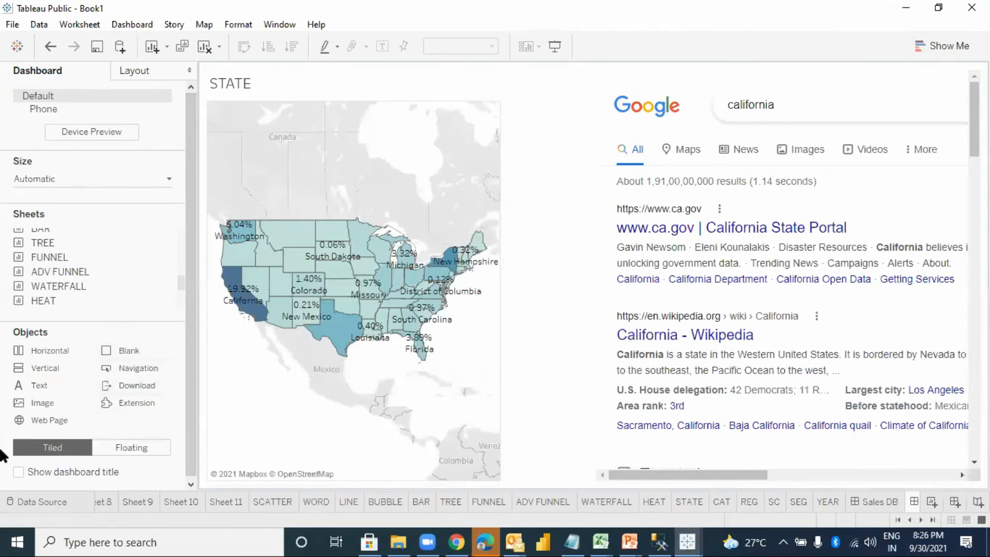
# Step: Create another new dashboard and set its size to Automatic
pyautogui.moveTo(48, 367); pyautogui.dragTo(953, 497)
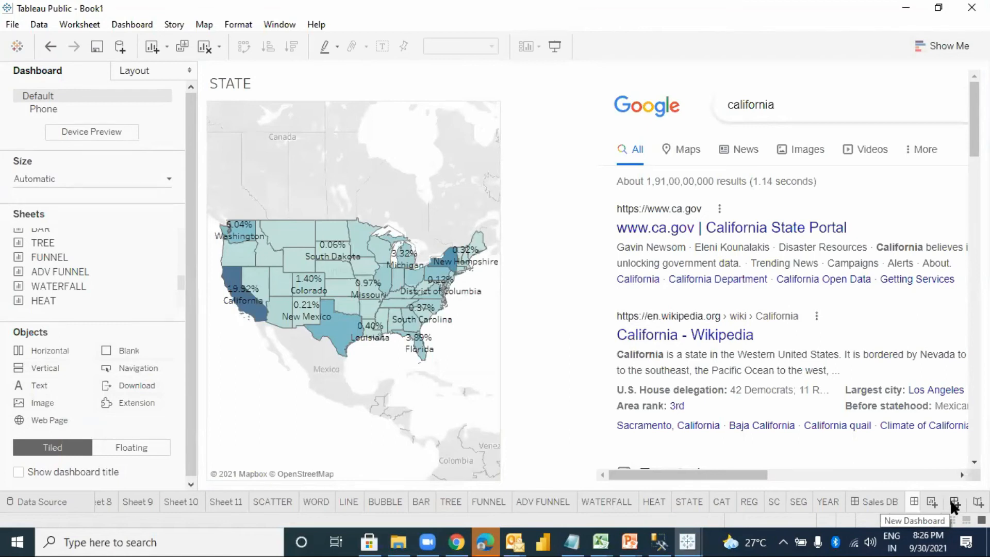
pyautogui.click(955, 502)
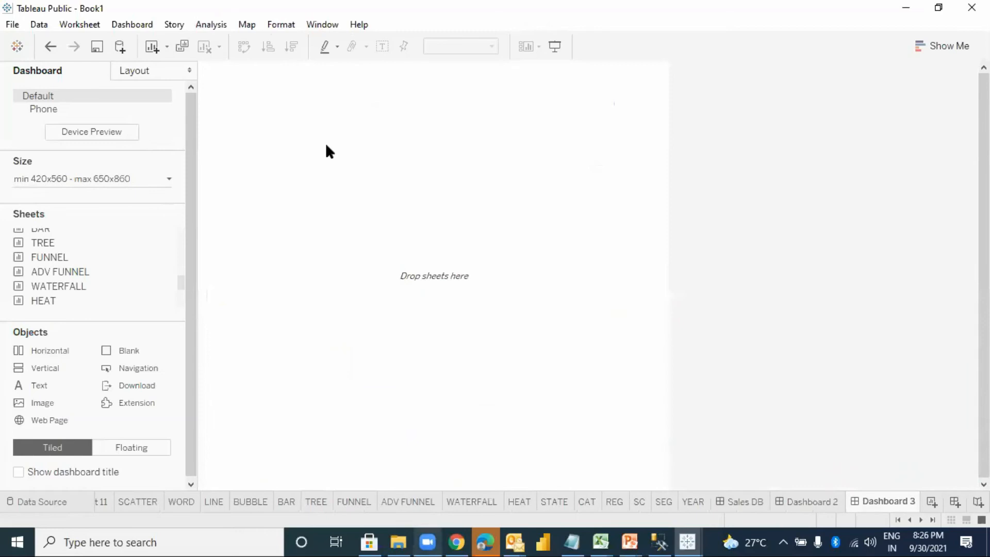
pyautogui.click(76, 178)
pyautogui.click(72, 201)
pyautogui.click(63, 228)
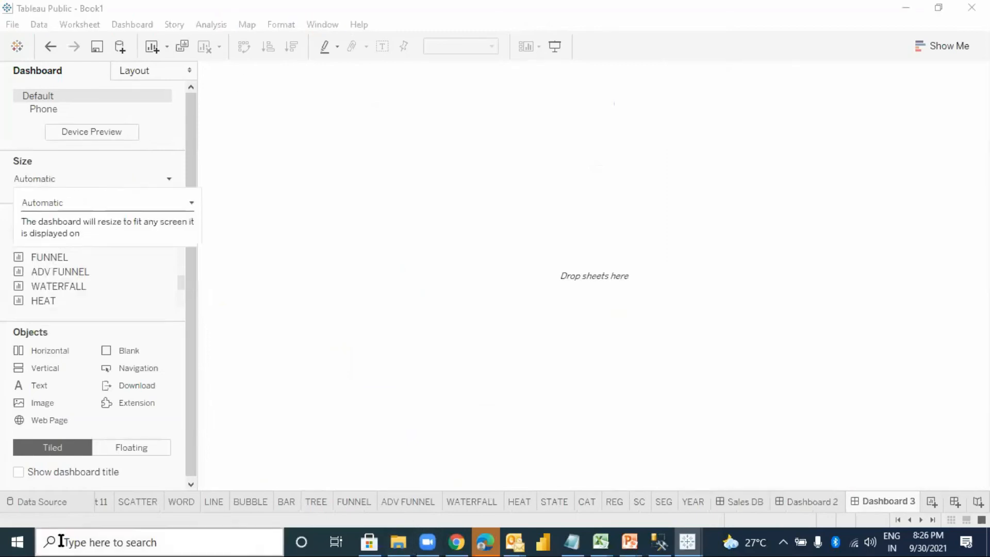
# Step: Add the CAT and SC sheets to the dashboard and place the SC chart above the CAT chart
pyautogui.moveTo(179, 286); pyautogui.dragTo(180, 311)
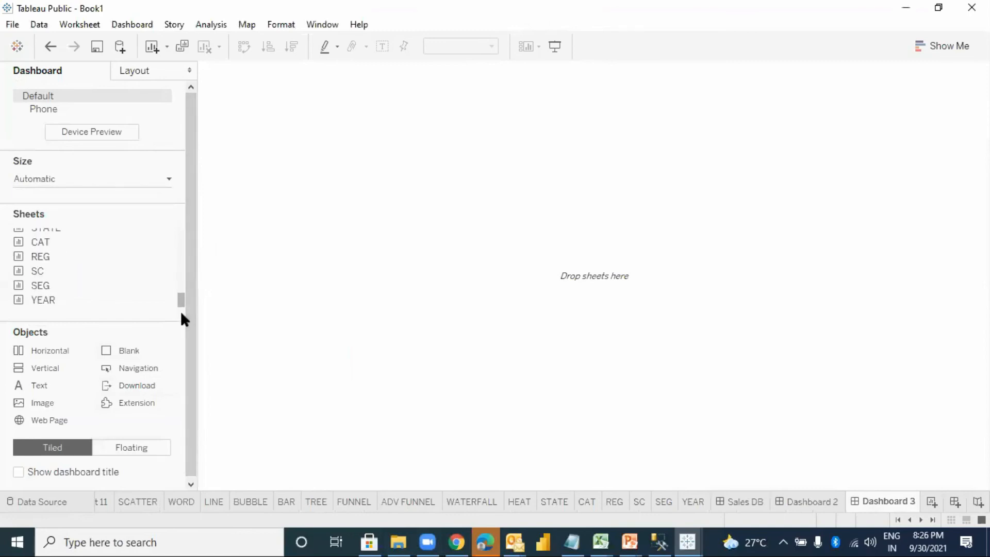
pyautogui.moveTo(53, 288)
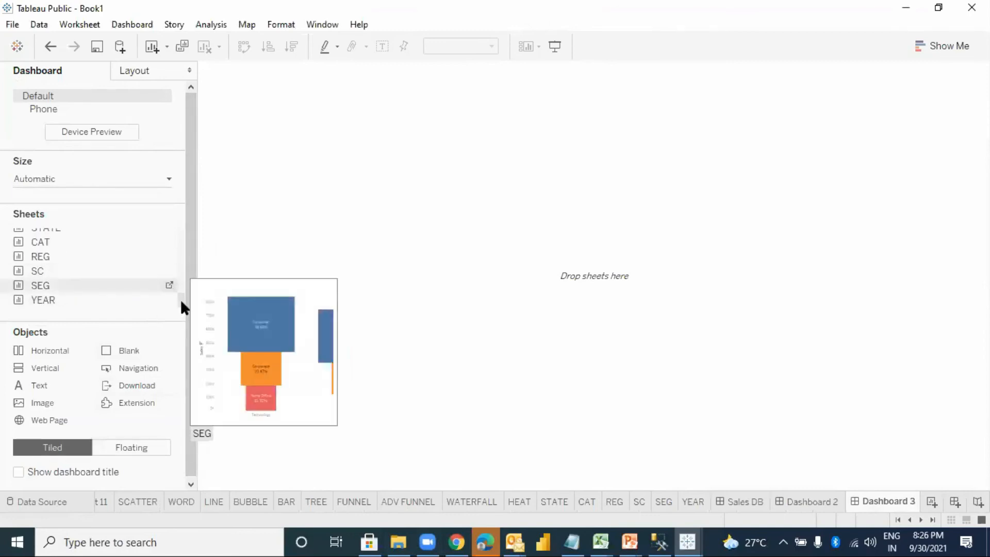
pyautogui.moveTo(180, 308)
pyautogui.mouseDown()
pyautogui.moveTo(180, 287)
pyautogui.moveTo(180, 301)
pyautogui.mouseUp()
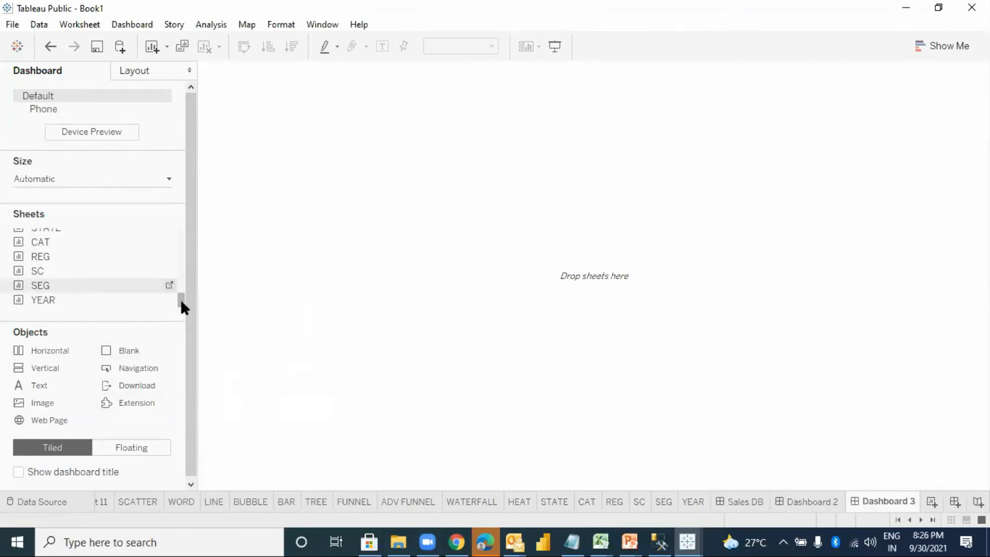
pyautogui.doubleClick(51, 246)
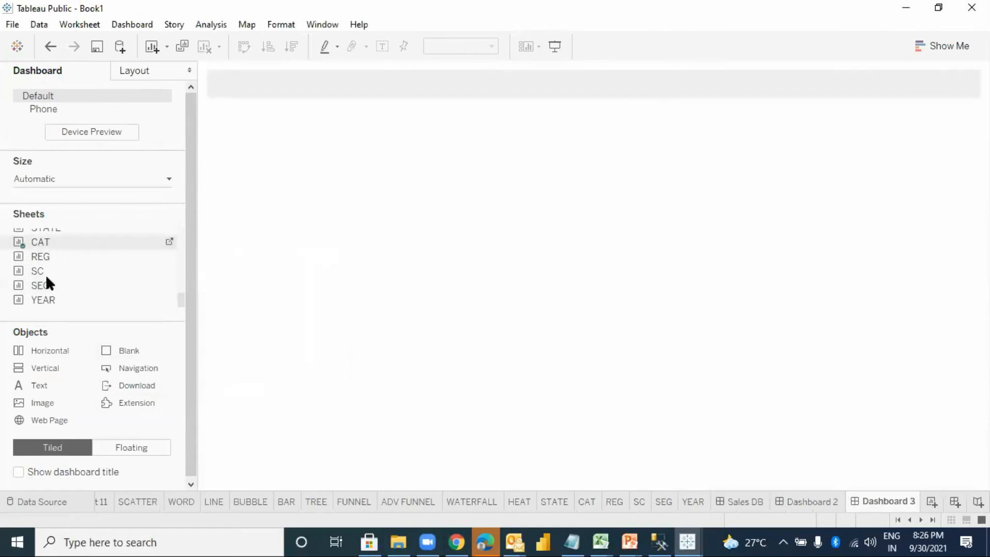
pyautogui.doubleClick(45, 275)
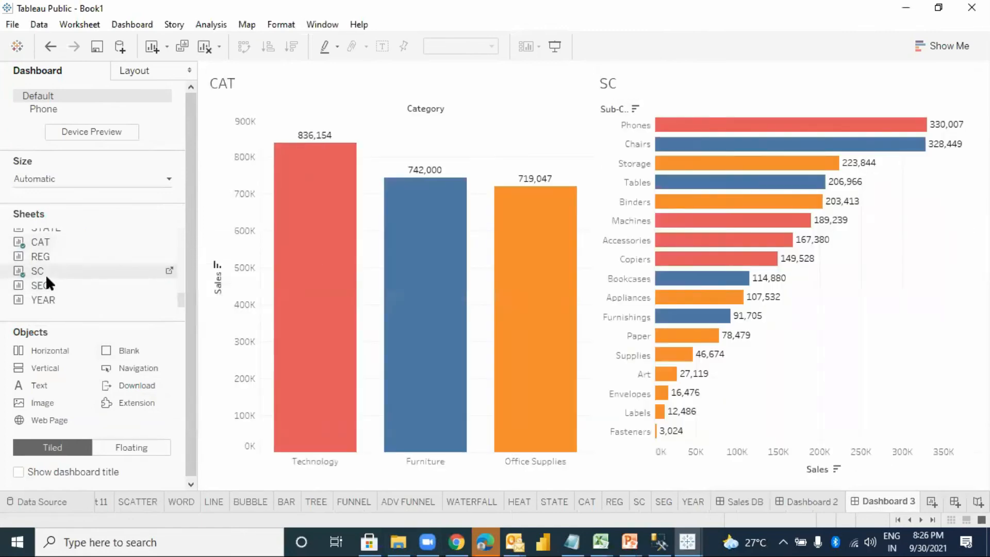
pyautogui.click(670, 80)
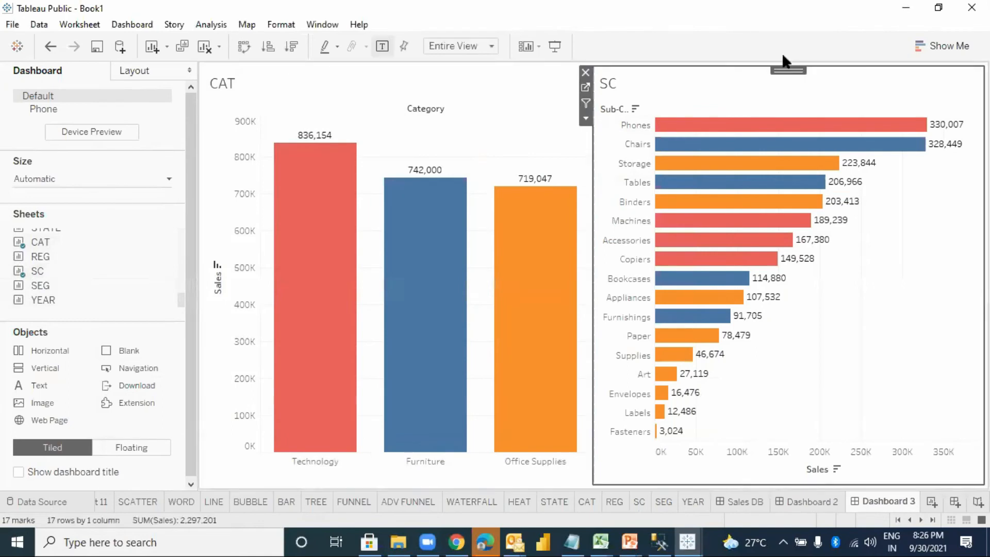
pyautogui.moveTo(782, 69); pyautogui.dragTo(510, 107)
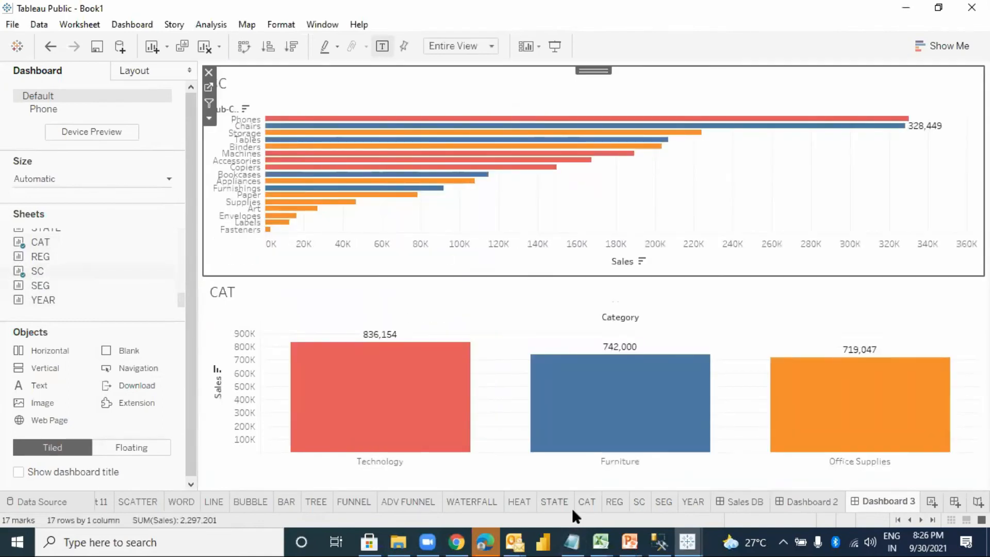
# Step: Show the Category filter from the CAT chart and apply it to all worksheets using this data source
pyautogui.click(267, 291)
pyautogui.click(209, 327)
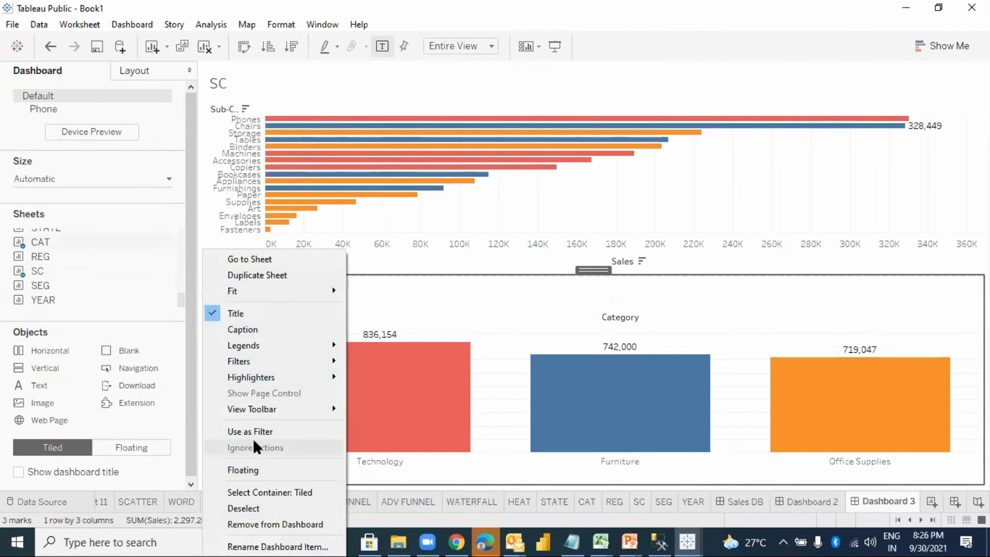
pyautogui.moveTo(263, 353)
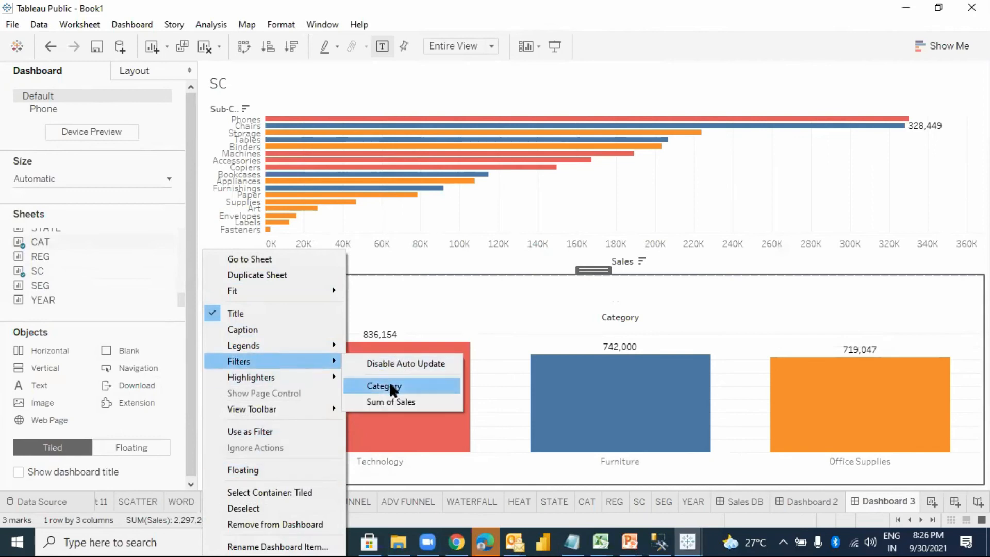
pyautogui.click(385, 382)
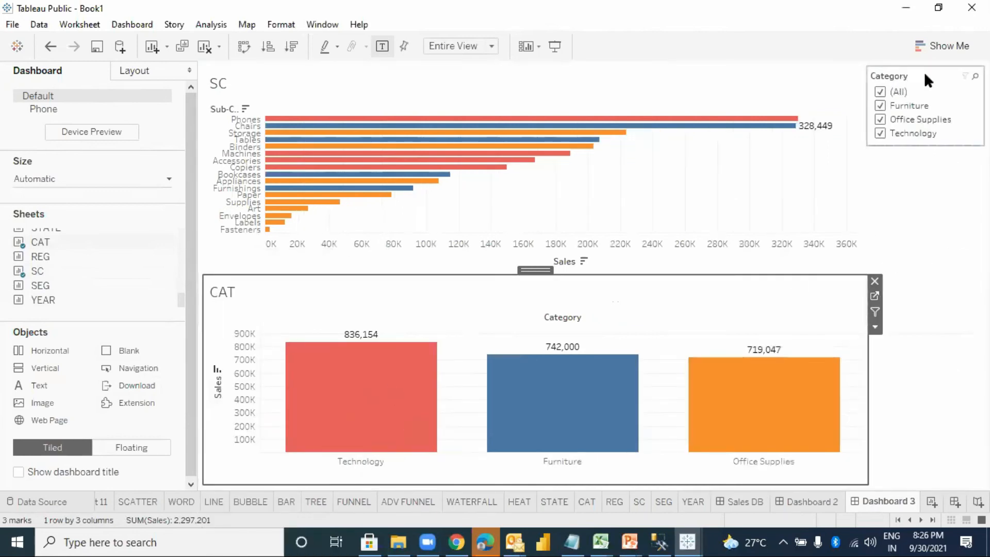
pyautogui.click(925, 74)
pyautogui.click(859, 103)
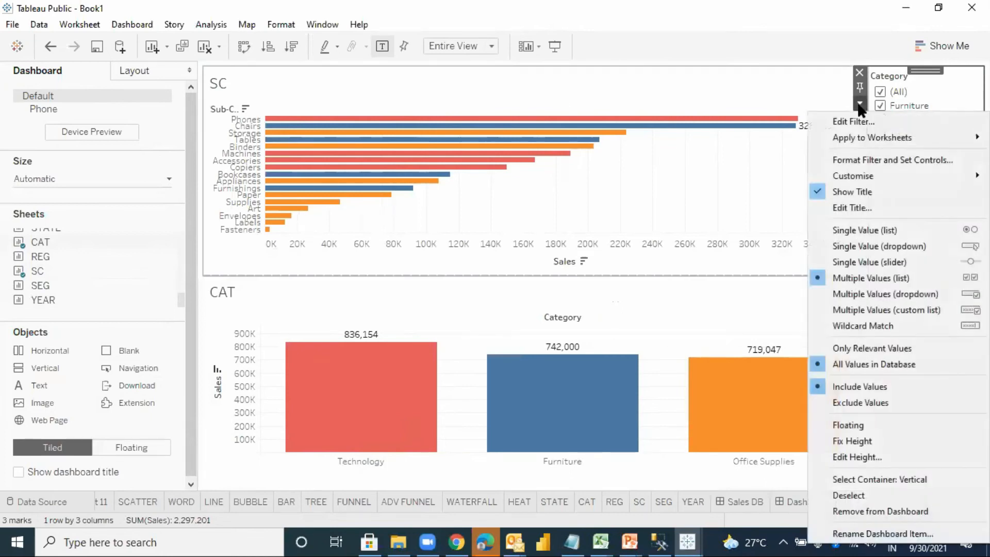
pyautogui.moveTo(861, 135)
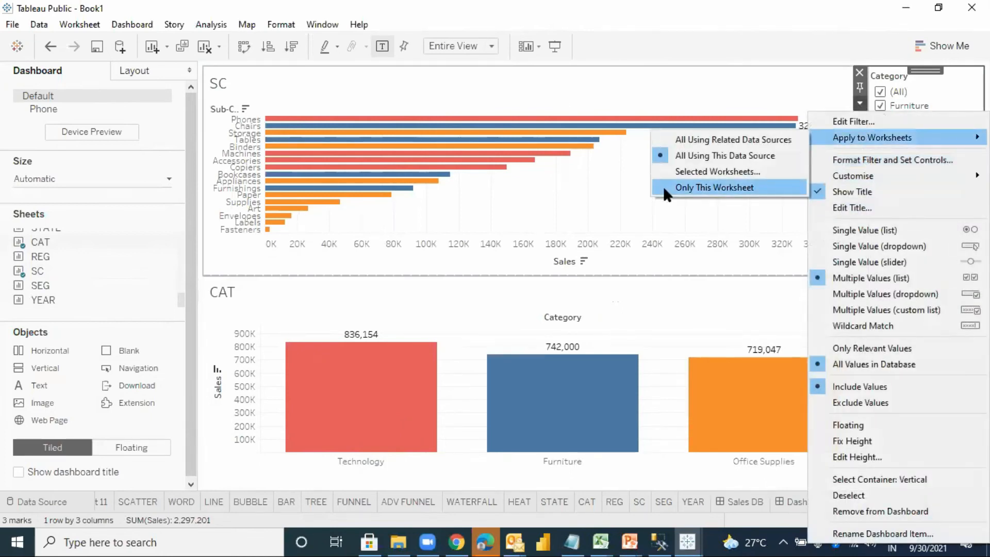
pyautogui.click(681, 155)
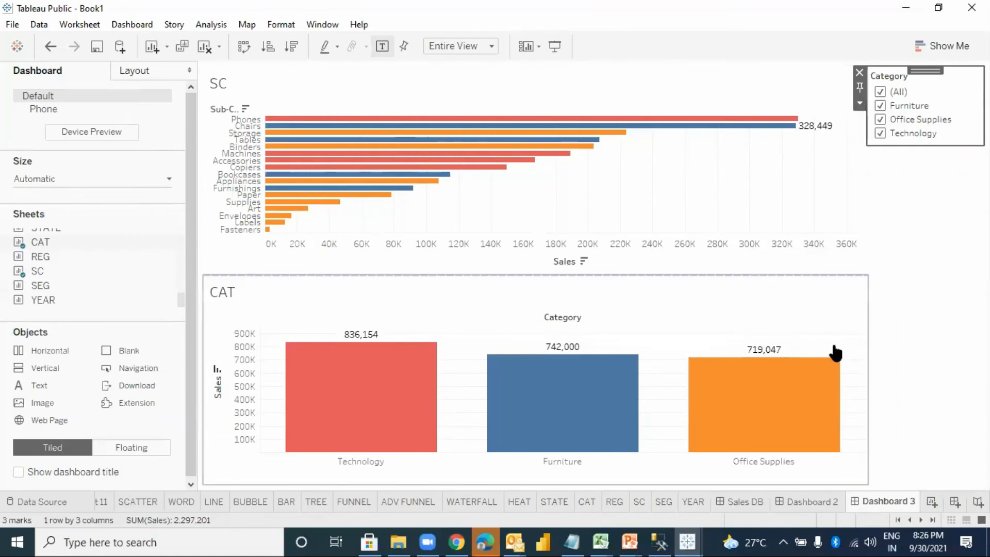
# Step: Test the Category filter in presentation mode by excluding Office Supplies and Technology, restore all categories, and return to editing
pyautogui.press('F7')
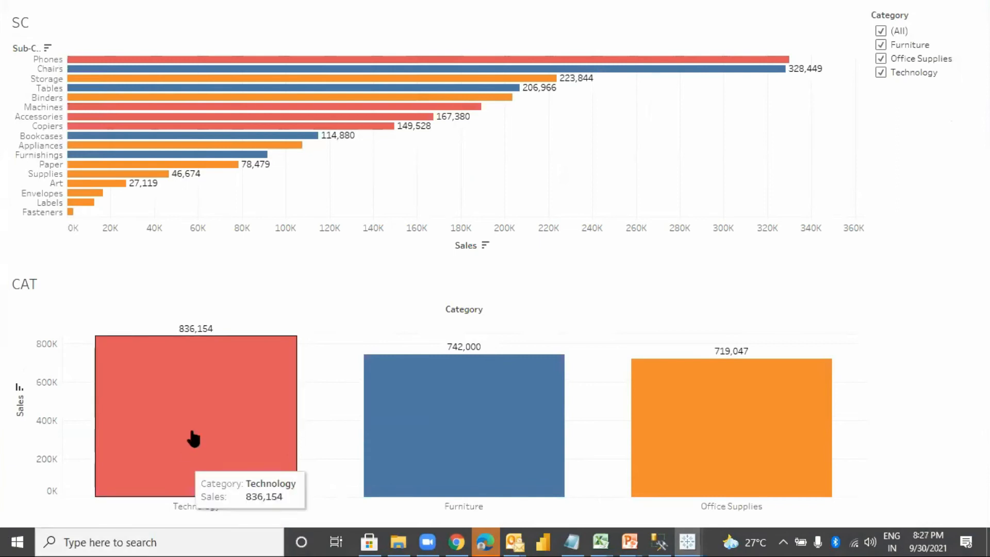
pyautogui.click(881, 58)
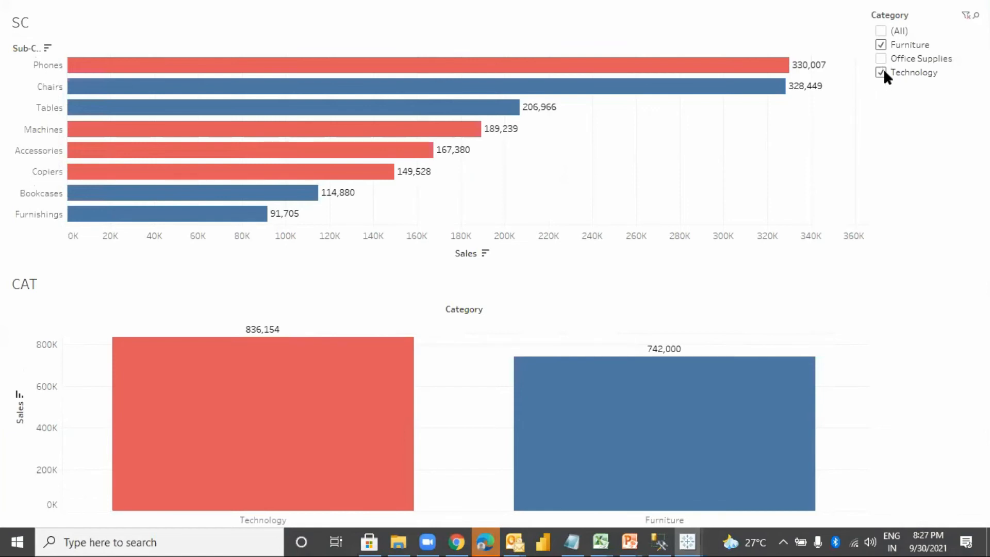
pyautogui.click(882, 72)
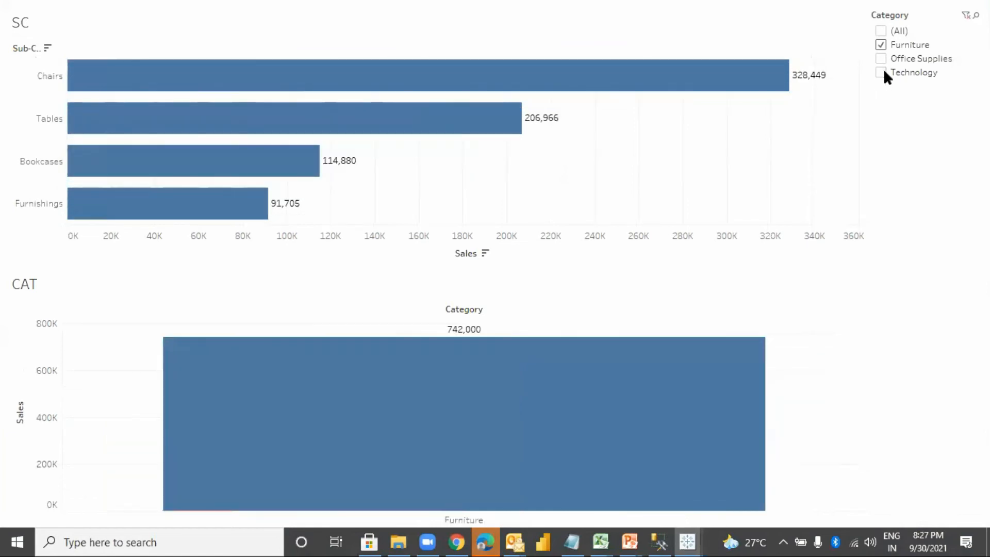
pyautogui.click(878, 31)
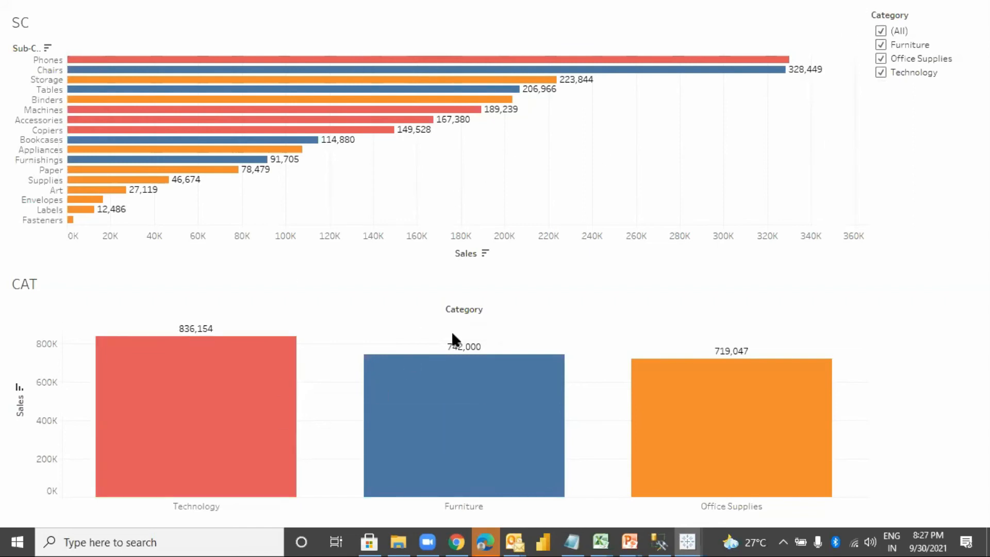
pyautogui.press('Escape')
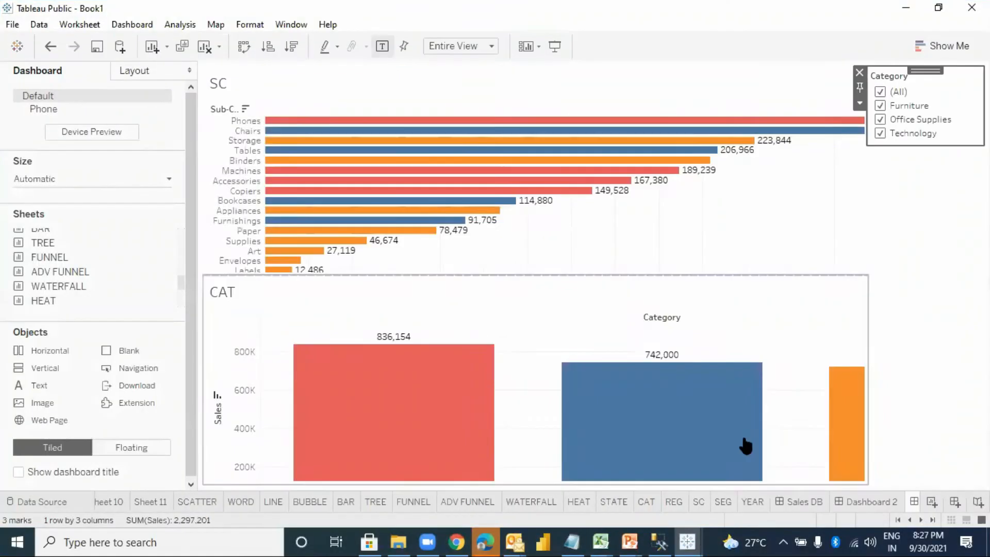
# Step: Clear the dashboard of all its contents and insert a Vertical container
pyautogui.click(210, 49)
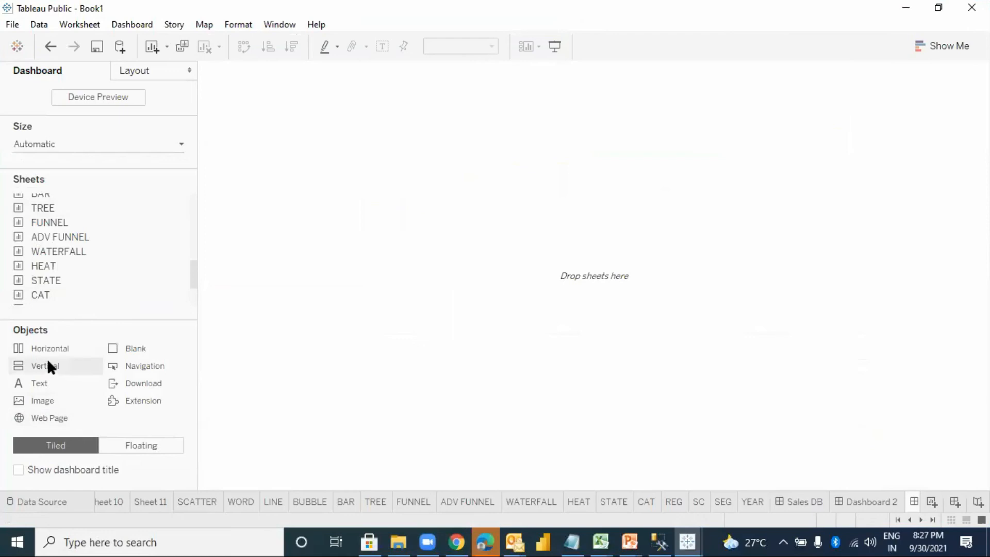
pyautogui.moveTo(36, 361); pyautogui.dragTo(348, 303)
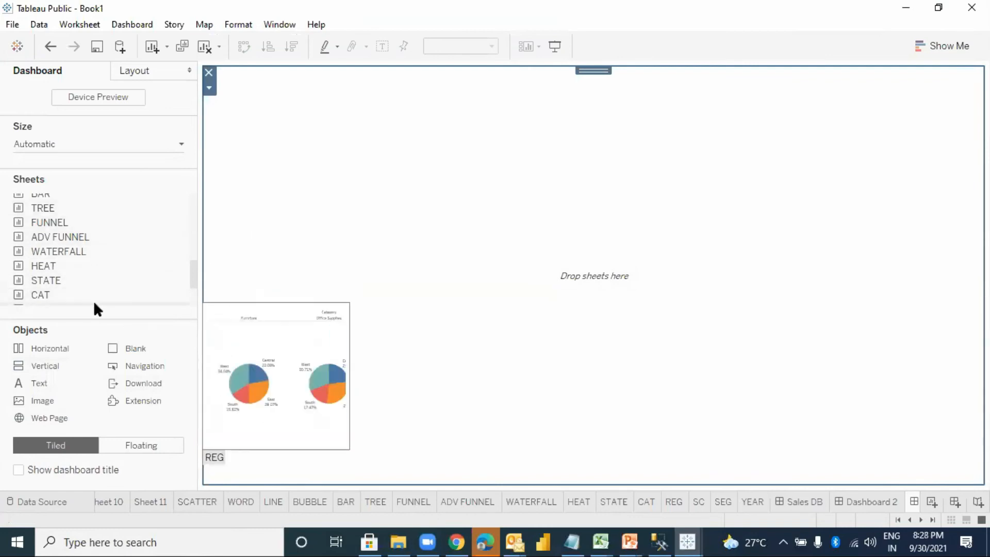
# Step: Add the CAT and SC sheets to the vertical container and move the CAT chart below the SC chart
pyautogui.moveTo(93, 295); pyautogui.dragTo(195, 291)
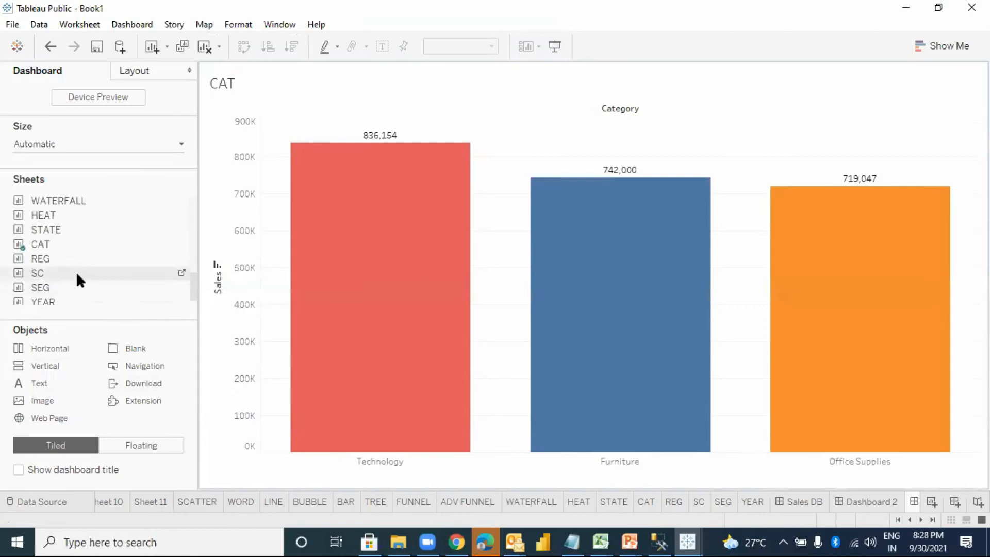
pyautogui.moveTo(77, 274); pyautogui.dragTo(518, 247)
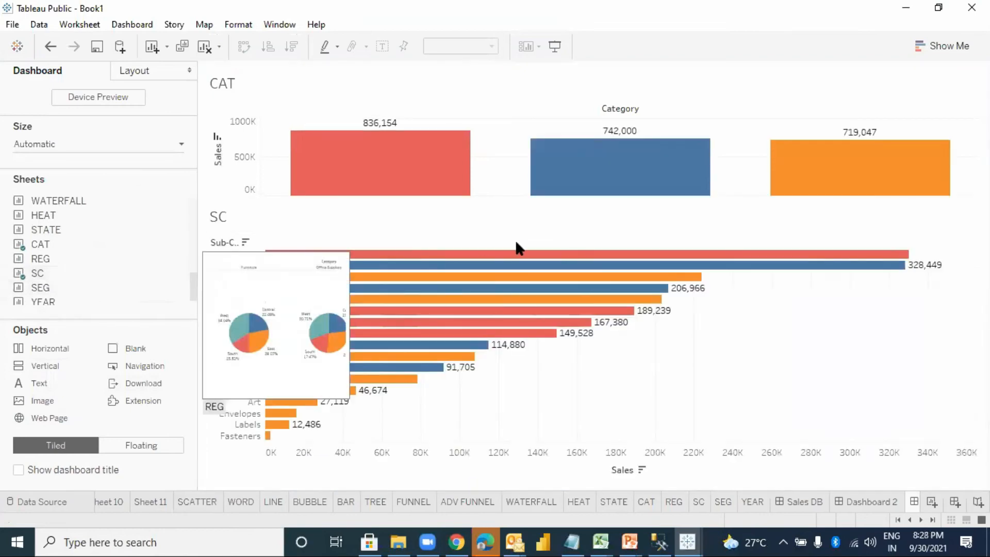
pyautogui.click(563, 70)
pyautogui.moveTo(592, 70); pyautogui.dragTo(575, 419)
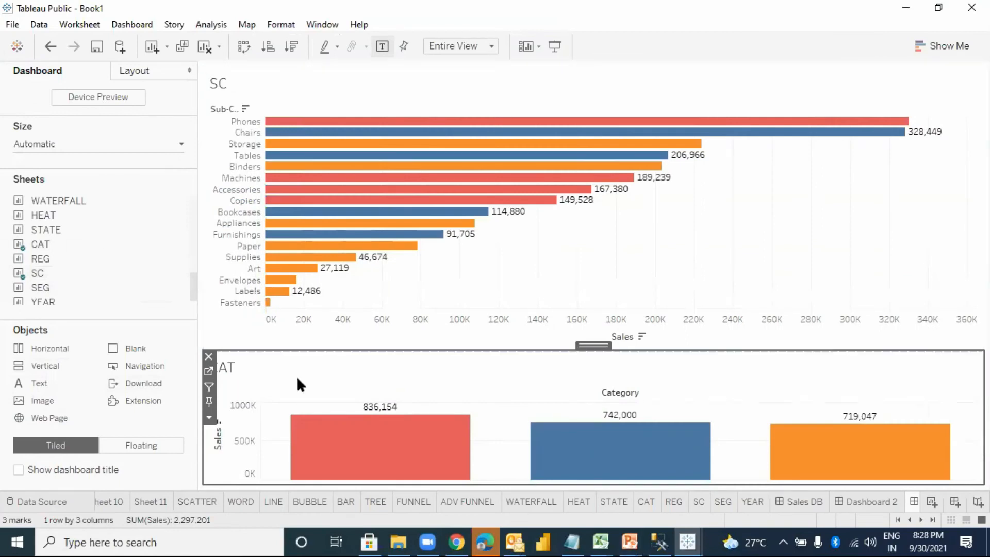
# Step: Show the Category filter for the CAT chart in the container
pyautogui.click(208, 418)
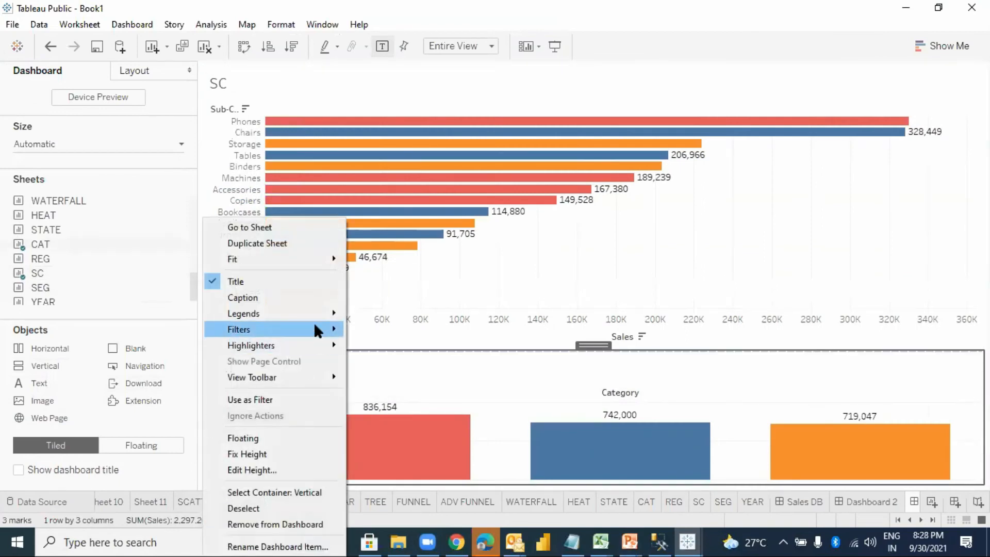
pyautogui.moveTo(315, 328)
pyautogui.click(407, 359)
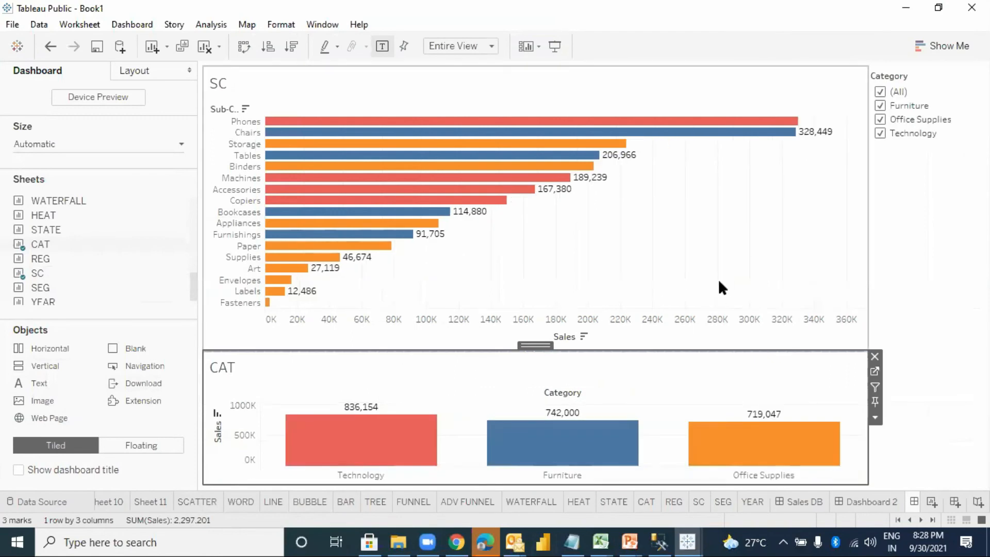
# Step: Test the container layout in presentation mode by filtering out Office Supplies and Technology, then restore all categories
pyautogui.press('F7')
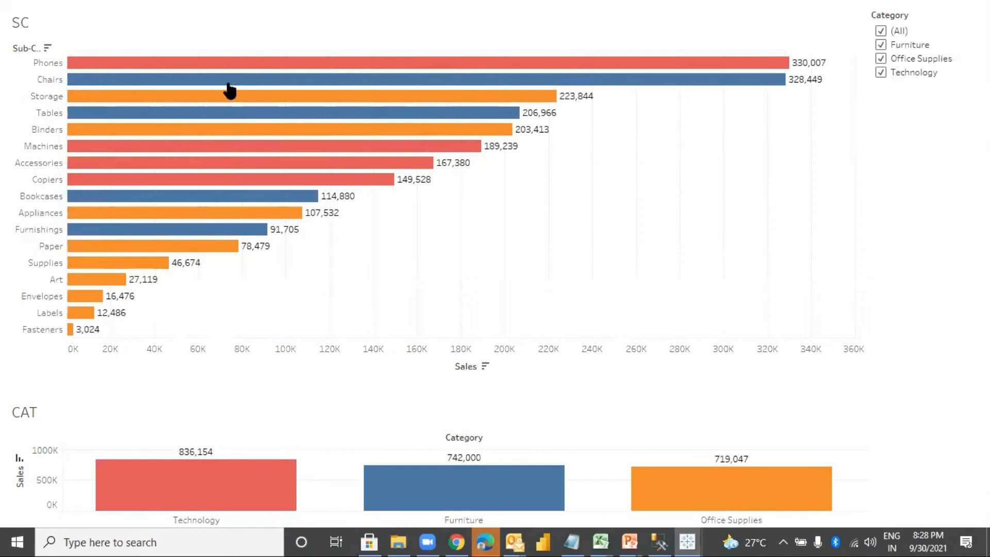
pyautogui.click(881, 58)
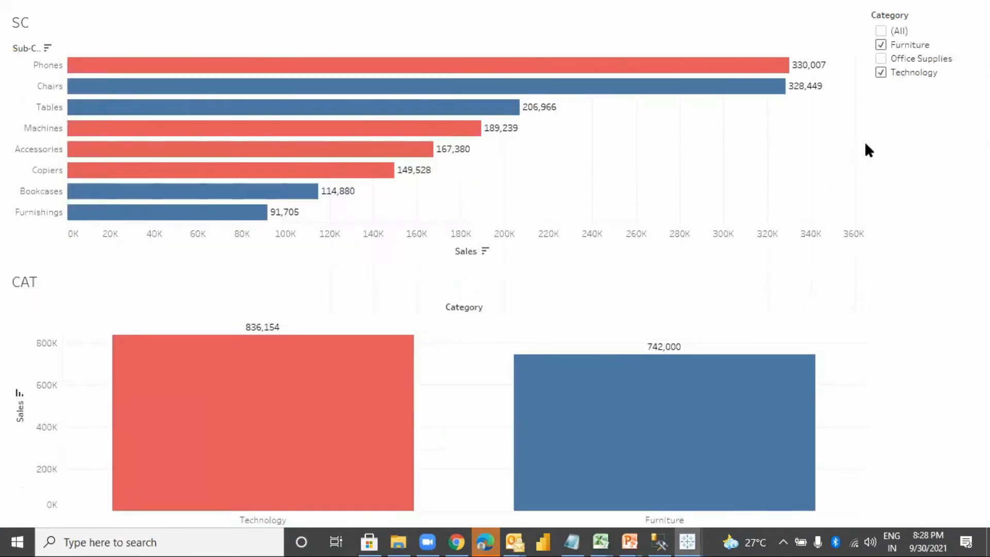
pyautogui.click(880, 72)
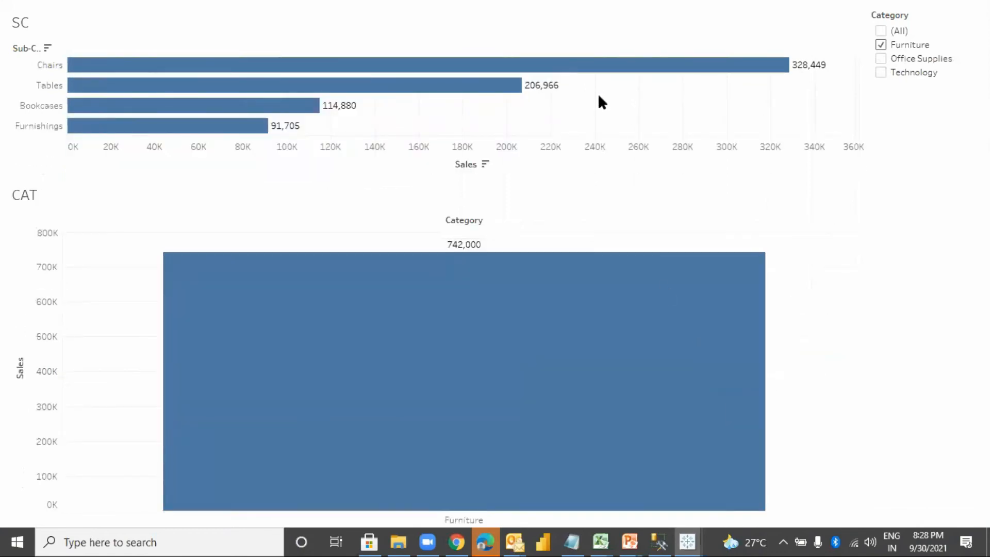
pyautogui.click(880, 31)
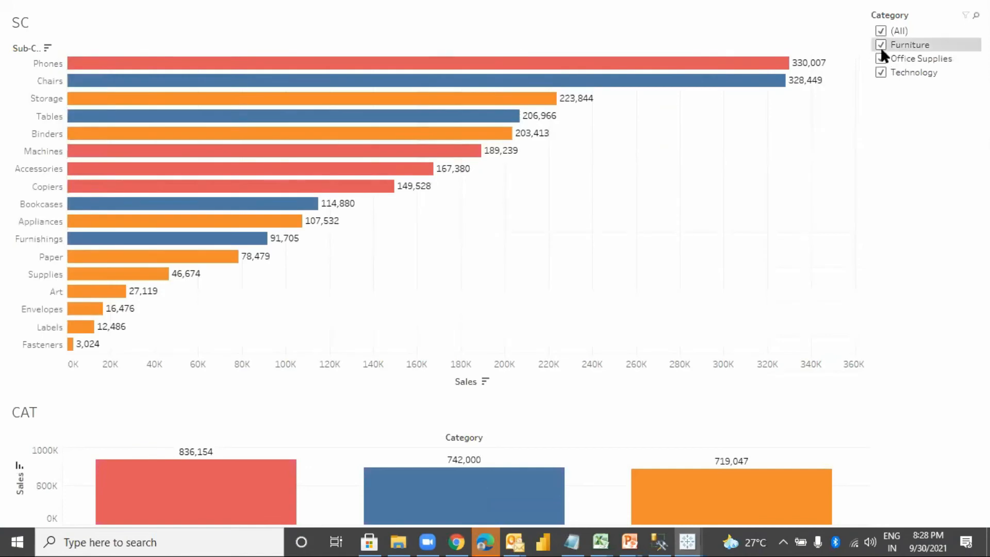
# Step: Filter out Furniture to test the container layout, restore all categories and leave presentation mode
pyautogui.click(881, 45)
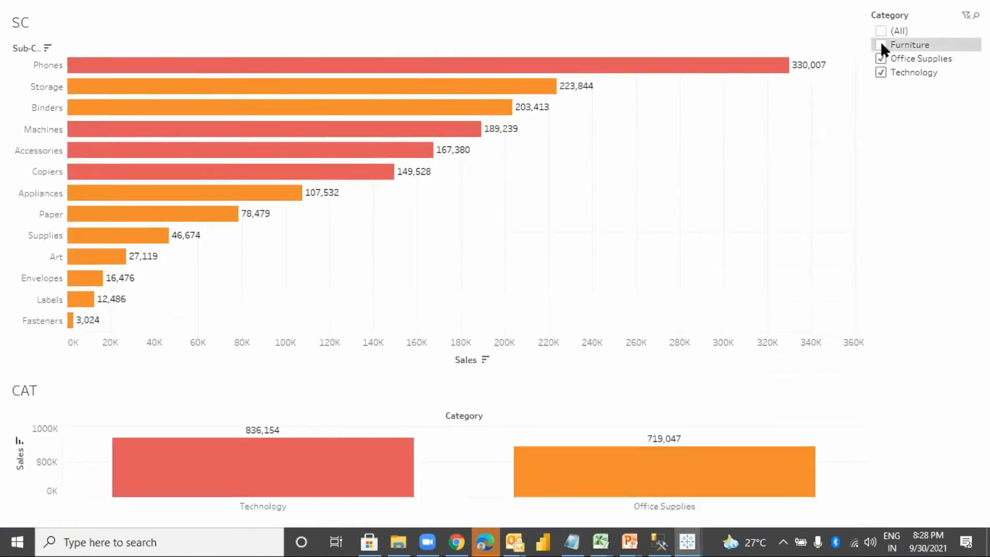
pyautogui.click(881, 27)
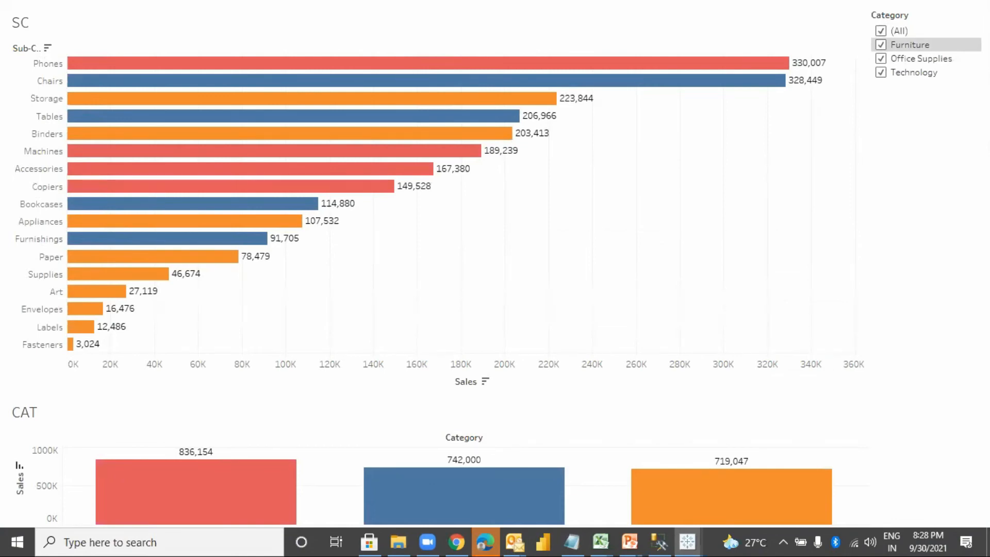
pyautogui.press('Escape')
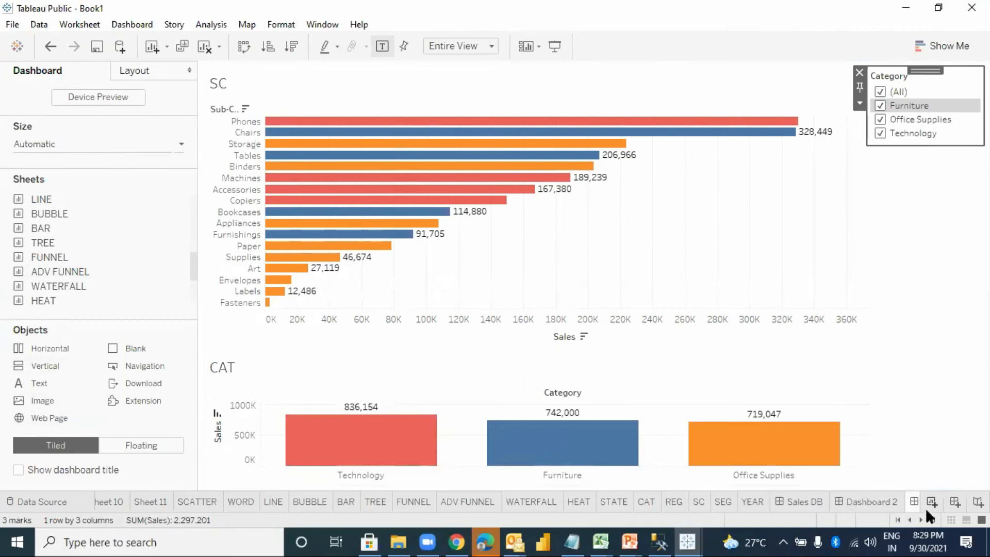
# Step: Create a new dashboard and set its size to Automatic
pyautogui.click(955, 501)
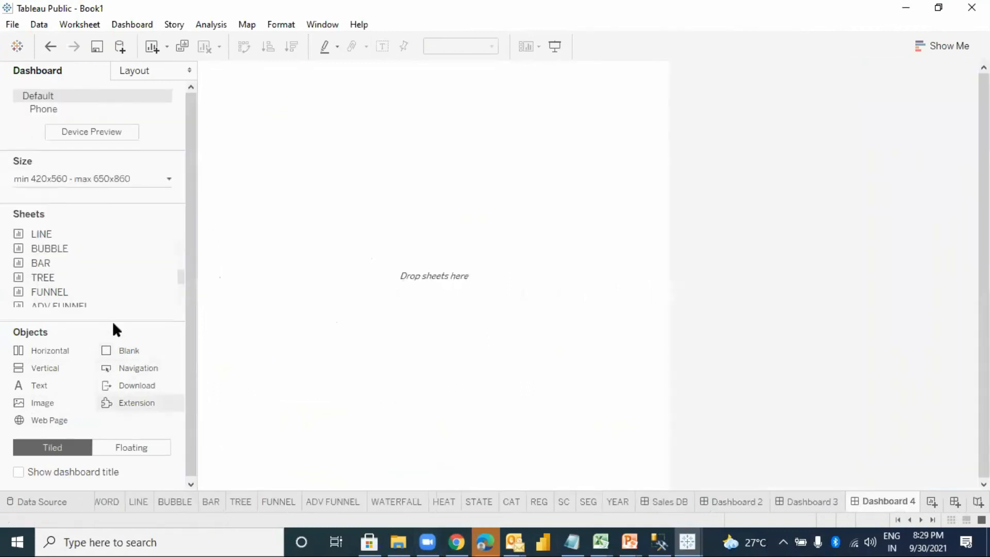
pyautogui.click(98, 178)
pyautogui.click(115, 203)
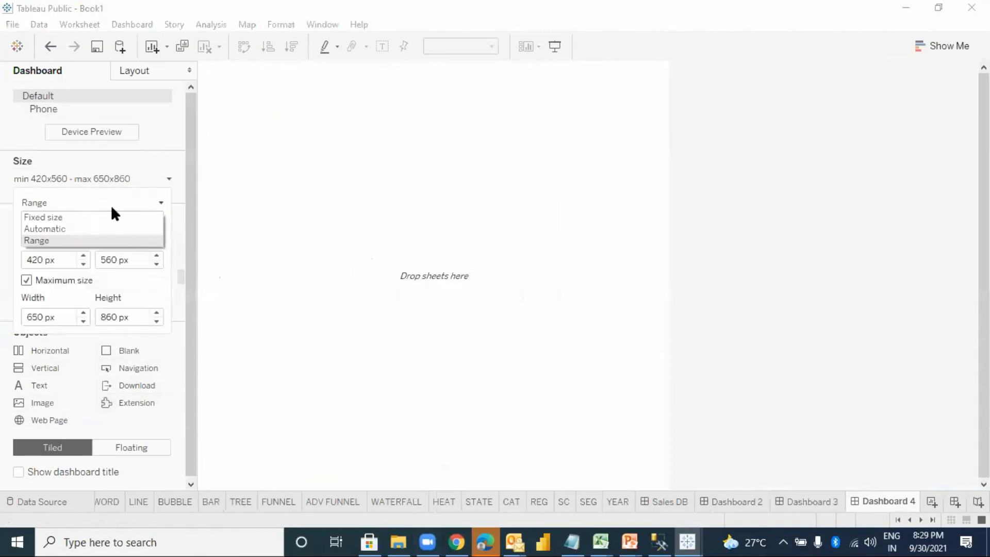
pyautogui.click(71, 229)
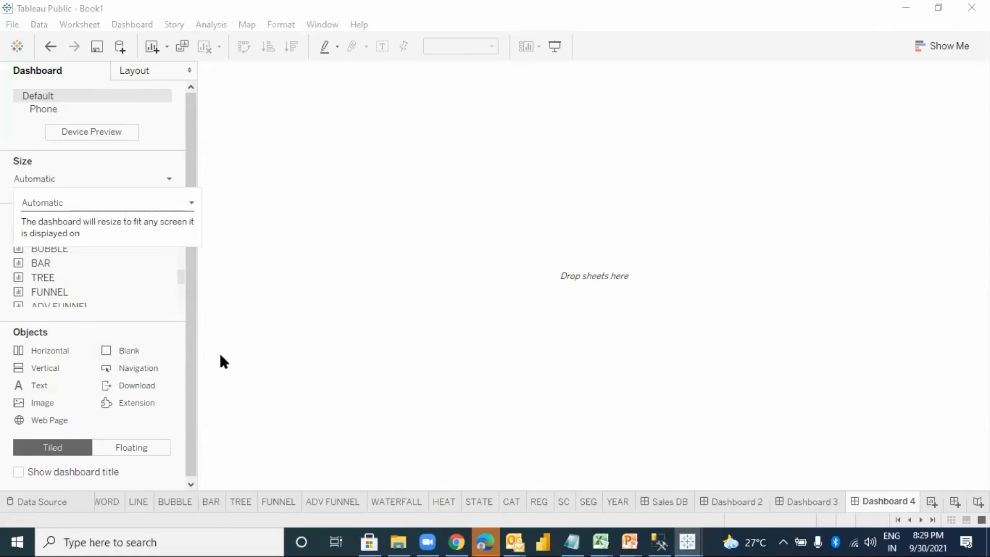
pyautogui.click(267, 303)
# Step: Add the SC sheet to the dashboard and place an Extension object to the right of the chart
pyautogui.moveTo(175, 282)
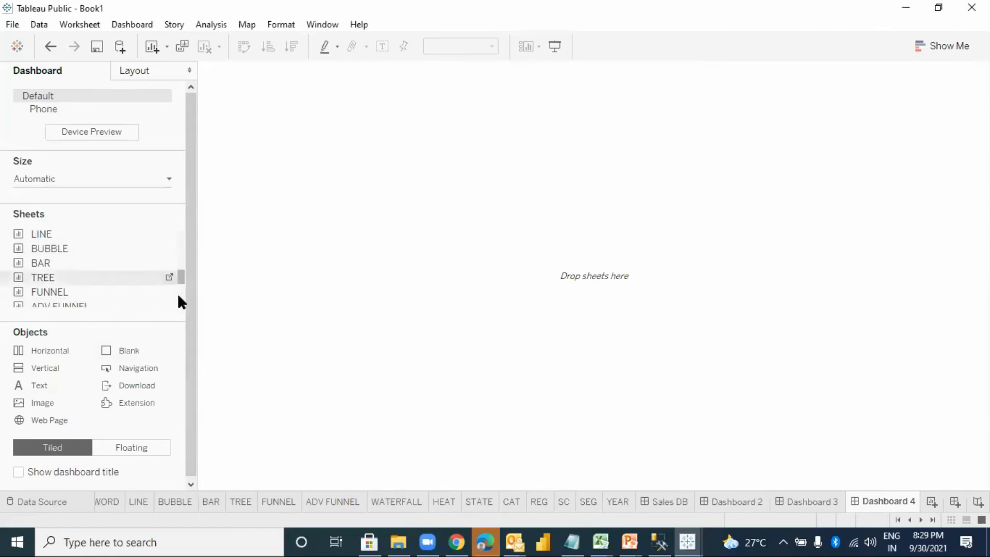
pyautogui.scroll(-3, 178, 293)
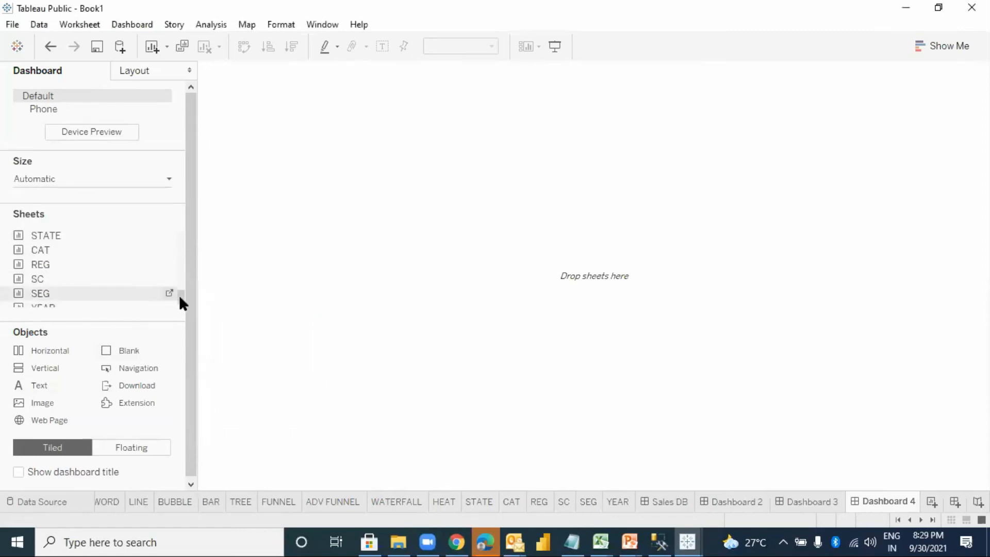
pyautogui.doubleClick(119, 279)
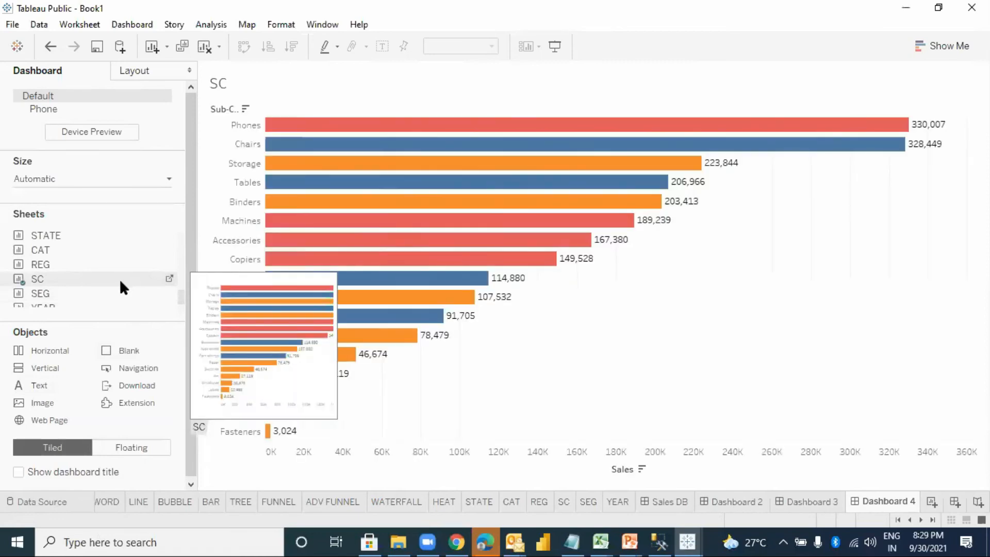
pyautogui.moveTo(156, 402)
pyautogui.mouseDown()
pyautogui.moveTo(644, 400)
pyautogui.moveTo(756, 202)
pyautogui.mouseUp()
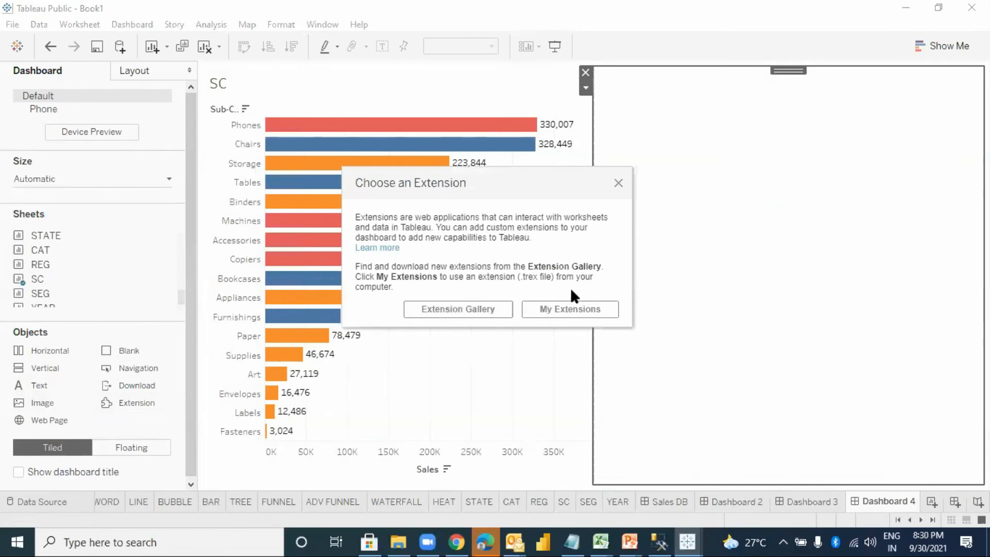
# Step: Browse the dashboard extensions in the online Extension Gallery, review the DataTables page, and return to Tableau
pyautogui.click(476, 311)
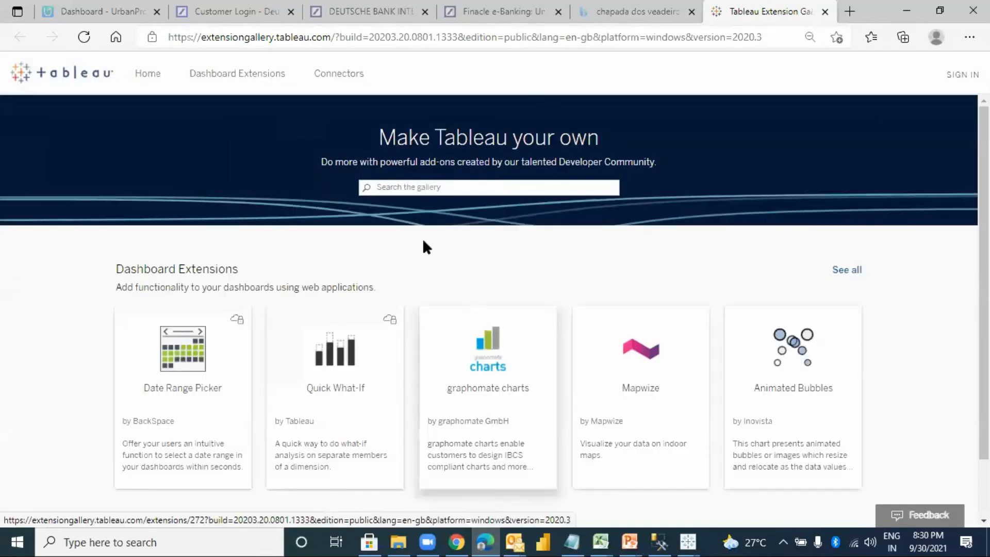
pyautogui.click(253, 78)
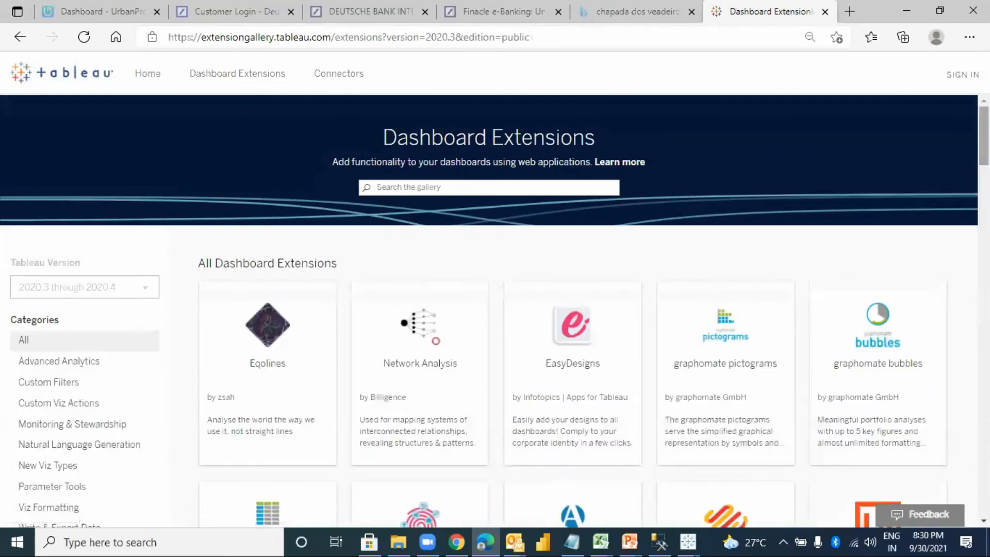
pyautogui.scroll(-2, 870, 343)
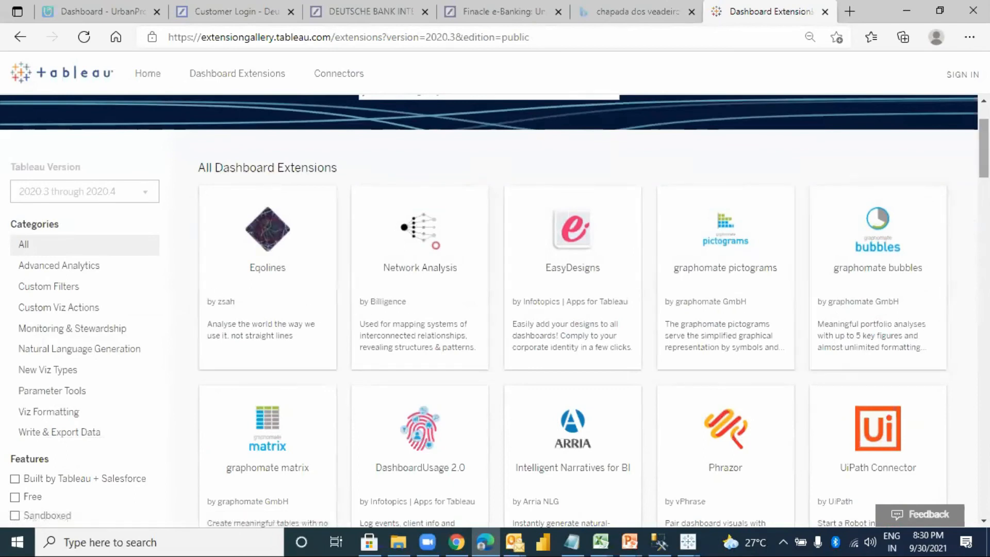
pyautogui.scroll(-5, 984, 150)
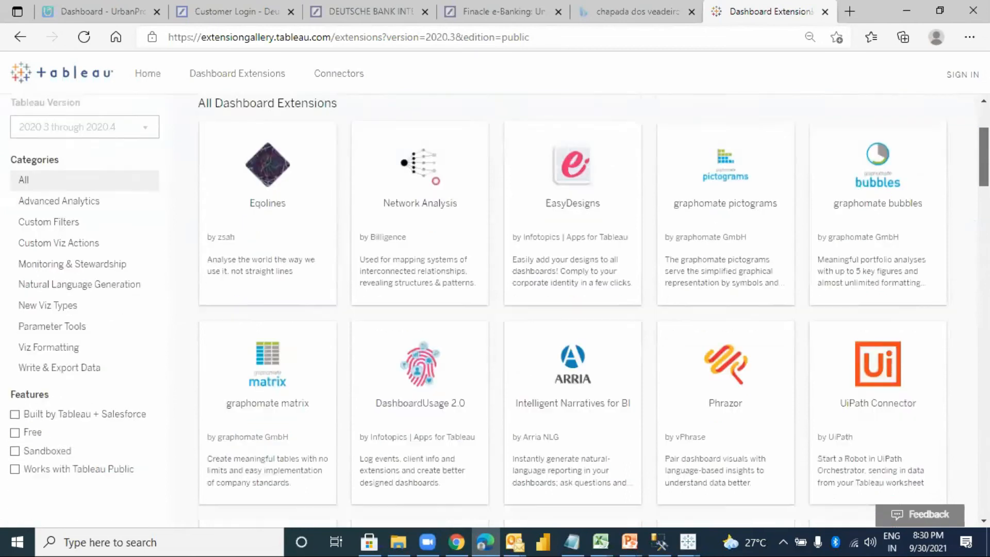
pyautogui.scroll(-10, 984, 188)
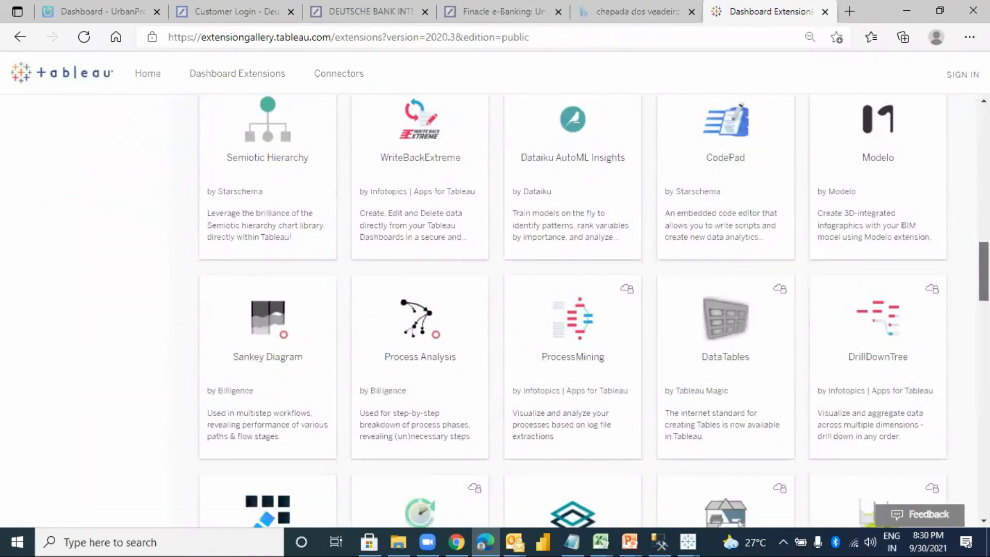
pyautogui.click(704, 372)
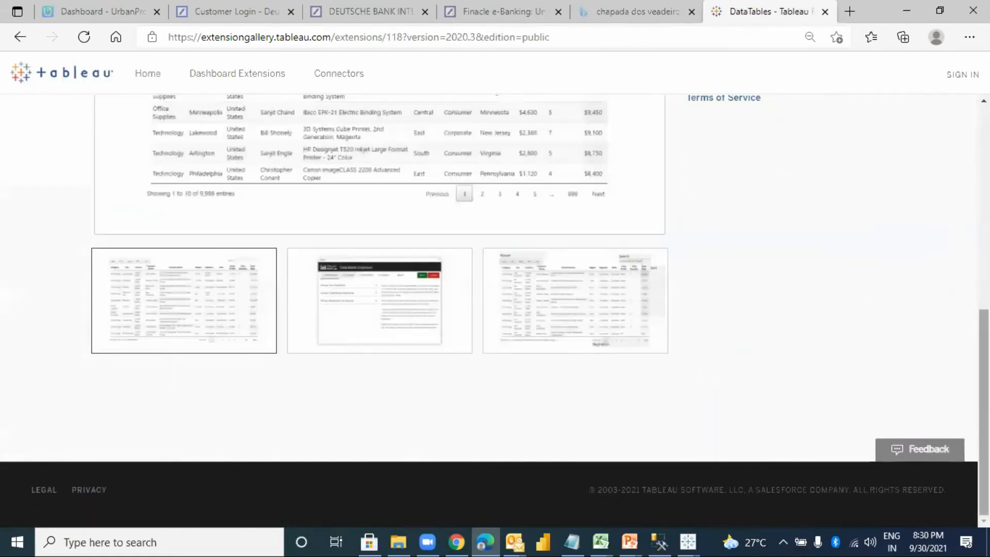
pyautogui.scroll(5, 946, 183)
pyautogui.scroll(3, 945, 183)
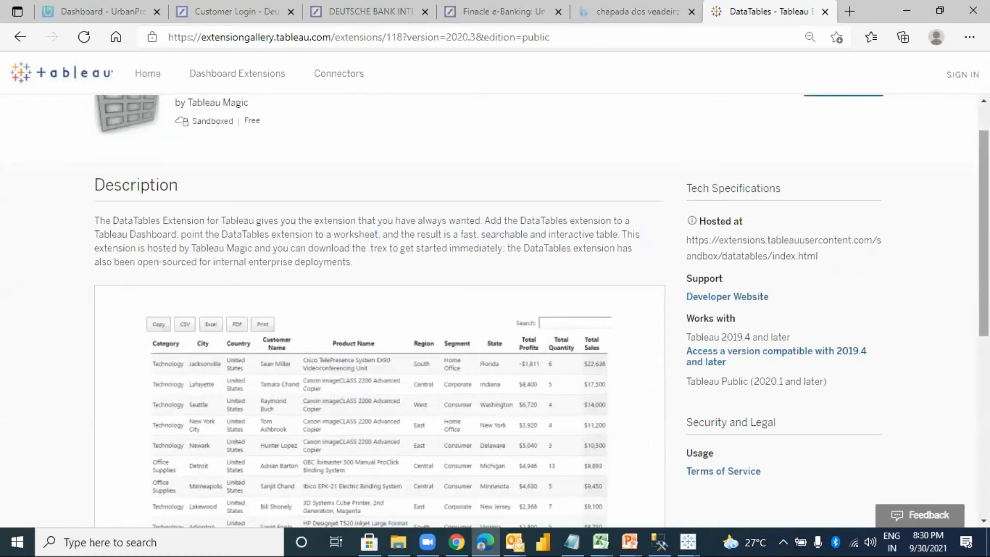
pyautogui.scroll(1, 601, 160)
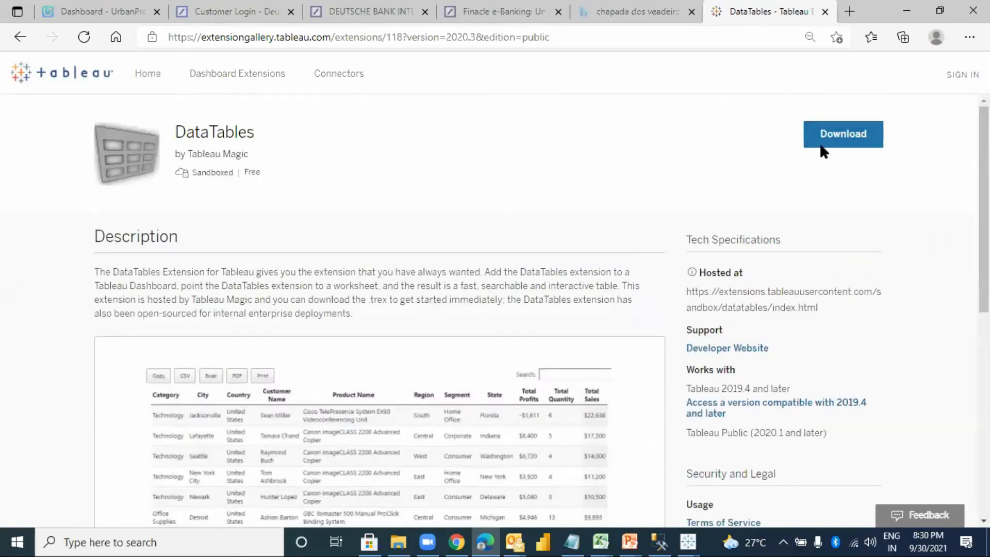
pyautogui.click(901, 8)
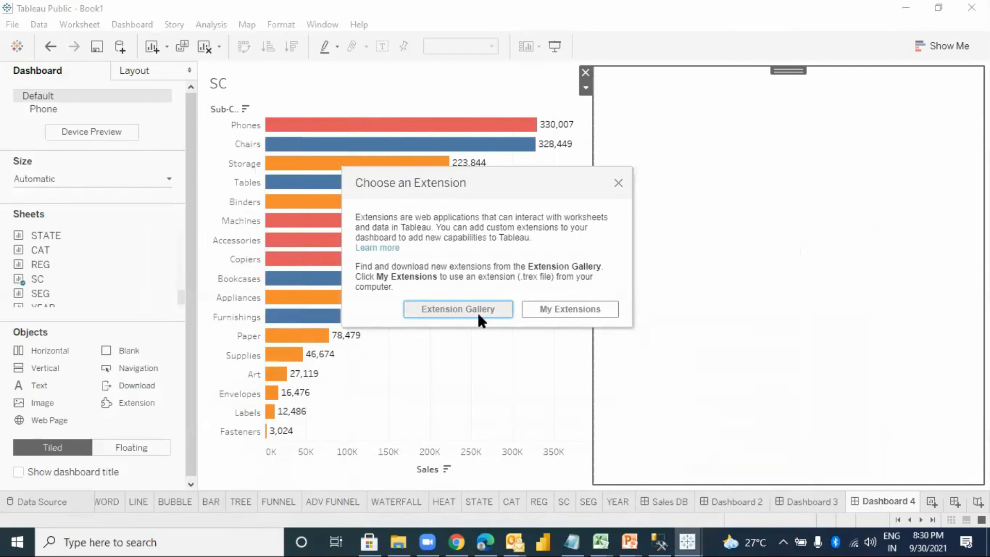
# Step: Load the extension file TableauMagic_DataTables_Sandboxed.trex from the Extensions folder of My Tableau Repository in Documents
pyautogui.click(562, 303)
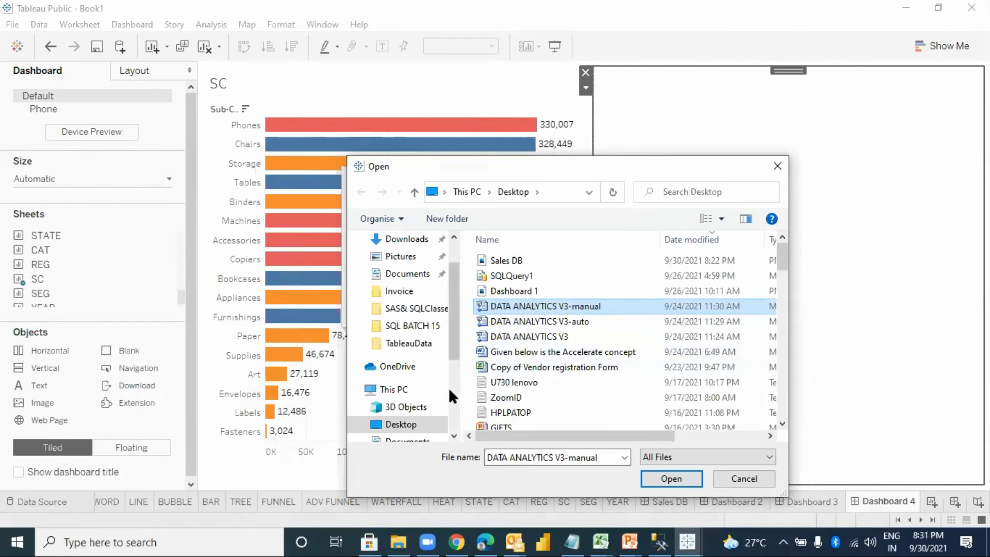
pyautogui.click(419, 240)
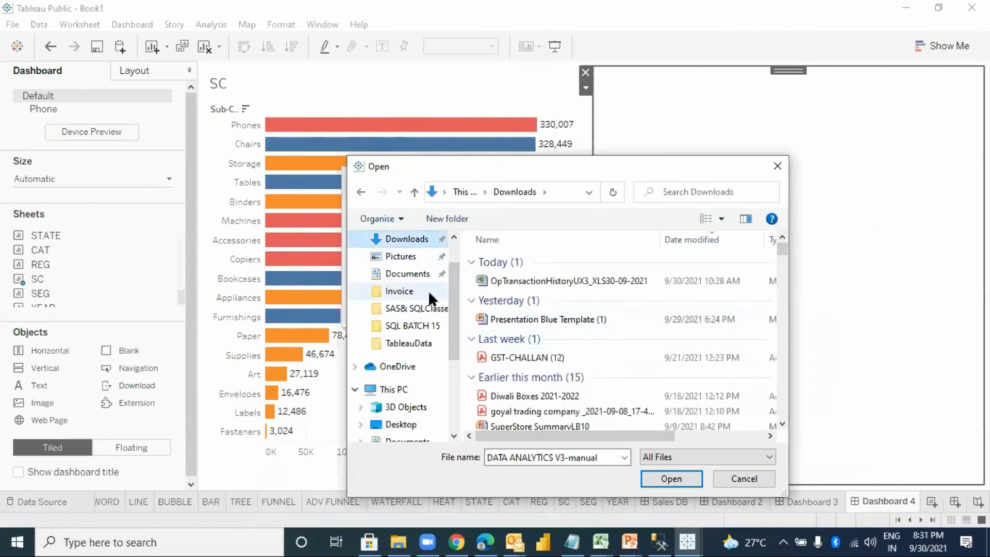
pyautogui.scroll(1, 455, 319)
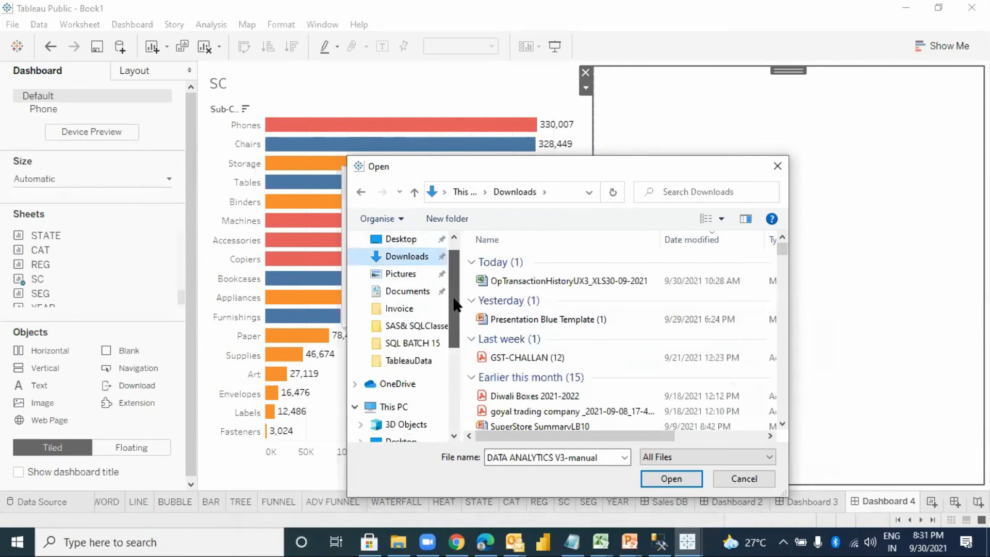
pyautogui.click(411, 294)
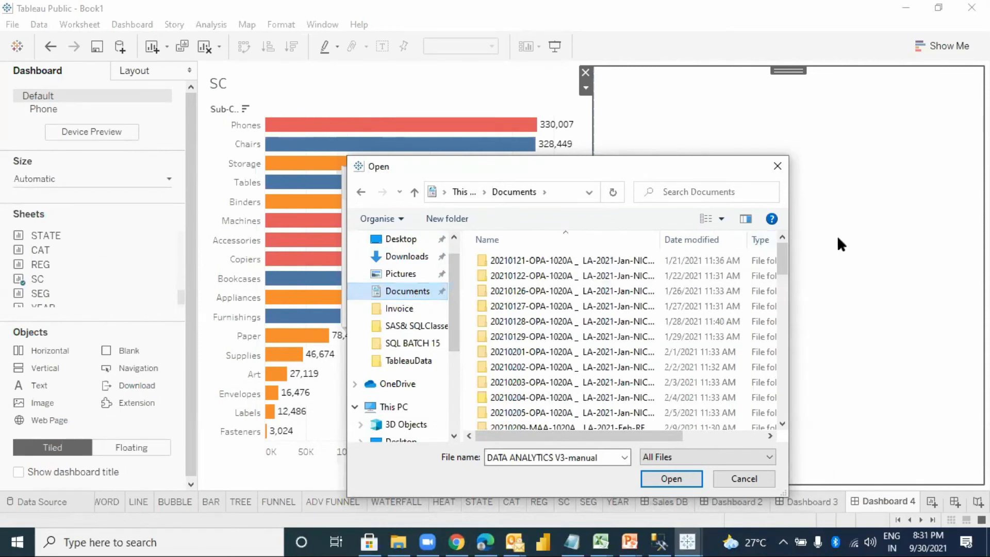
pyautogui.moveTo(781, 258); pyautogui.dragTo(778, 386)
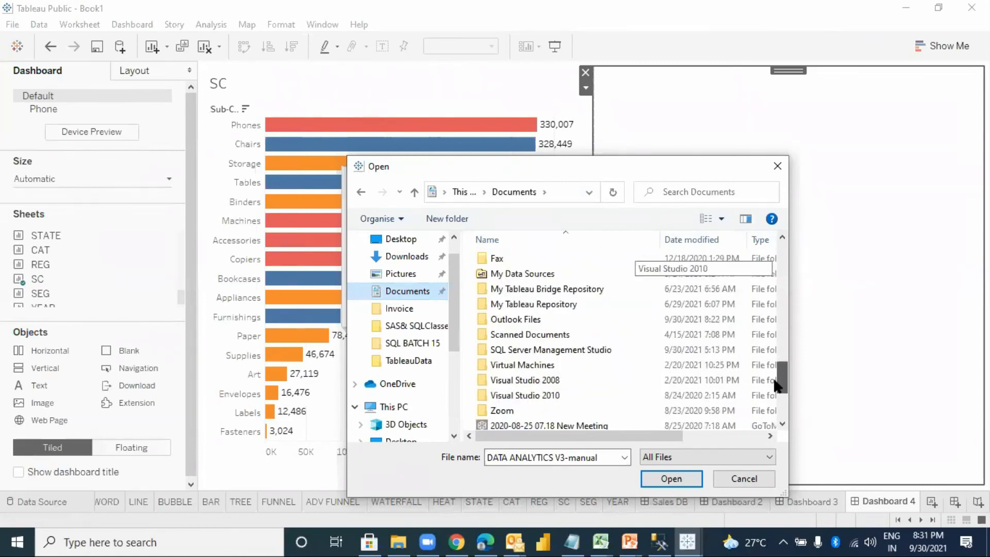
pyautogui.doubleClick(582, 304)
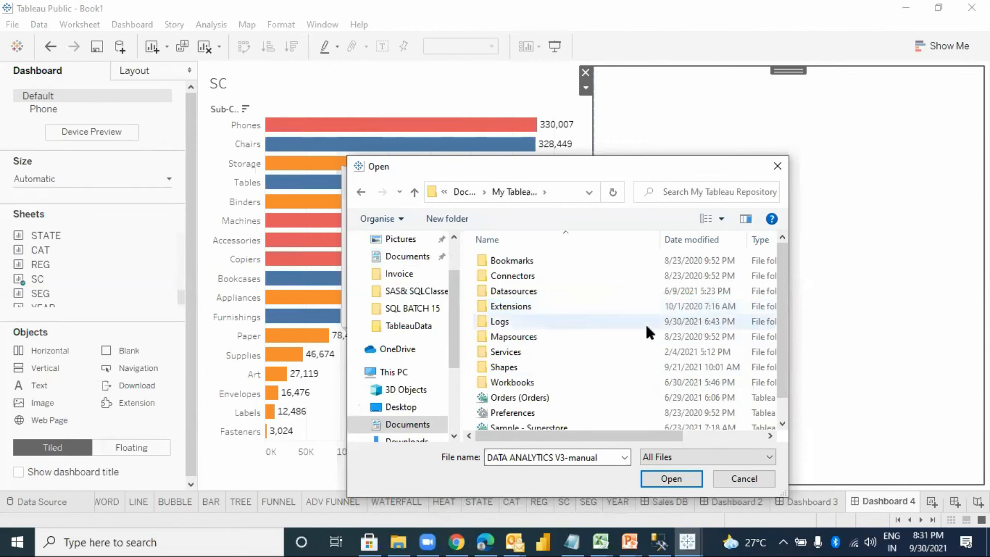
pyautogui.doubleClick(540, 305)
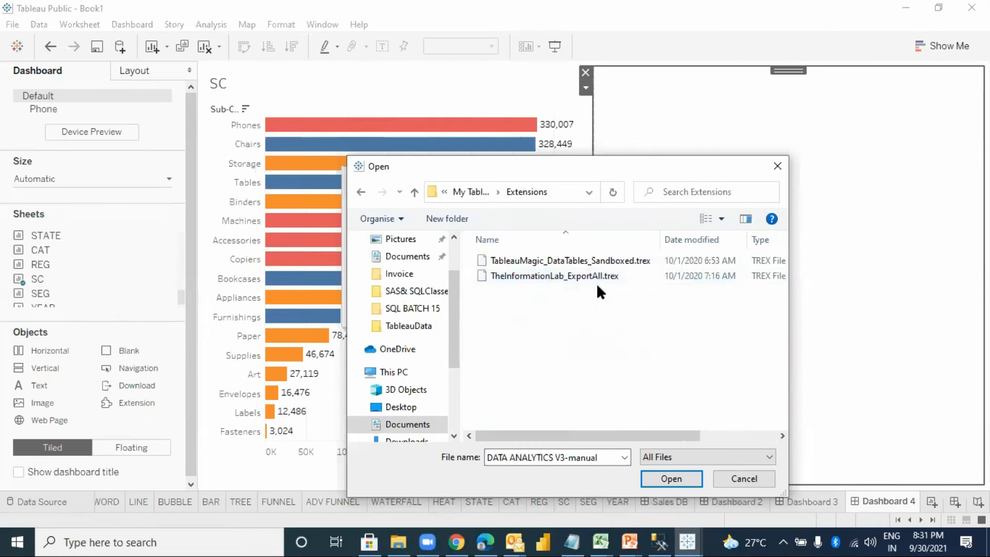
pyautogui.click(592, 257)
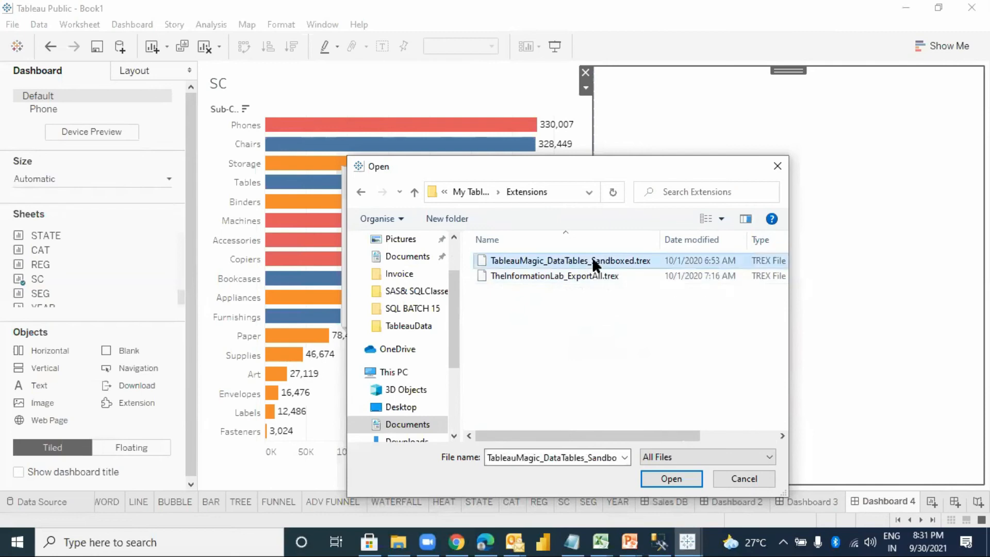
pyautogui.click(668, 479)
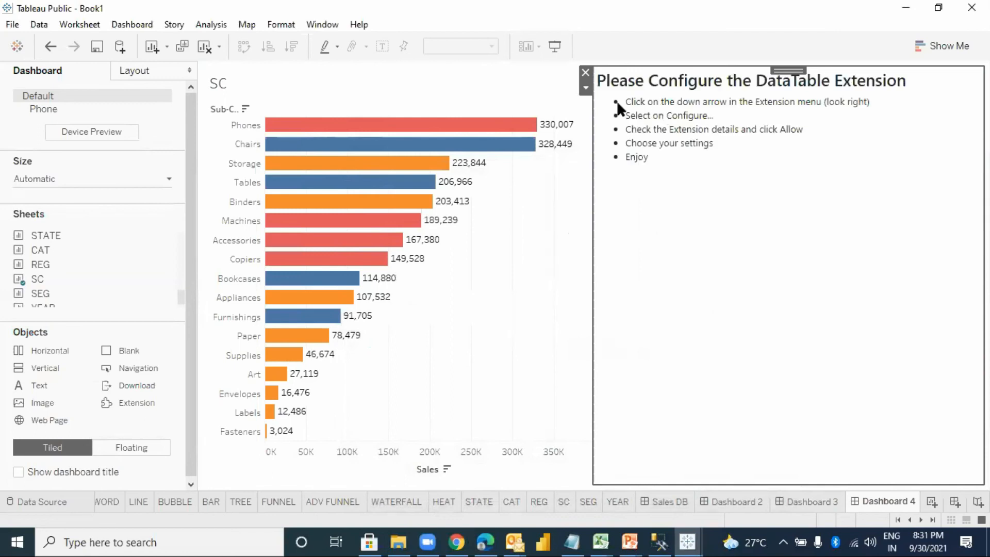
# Step: Configure the DataTables extension to use the SC worksheet with a maximum of 100 records
pyautogui.click(587, 89)
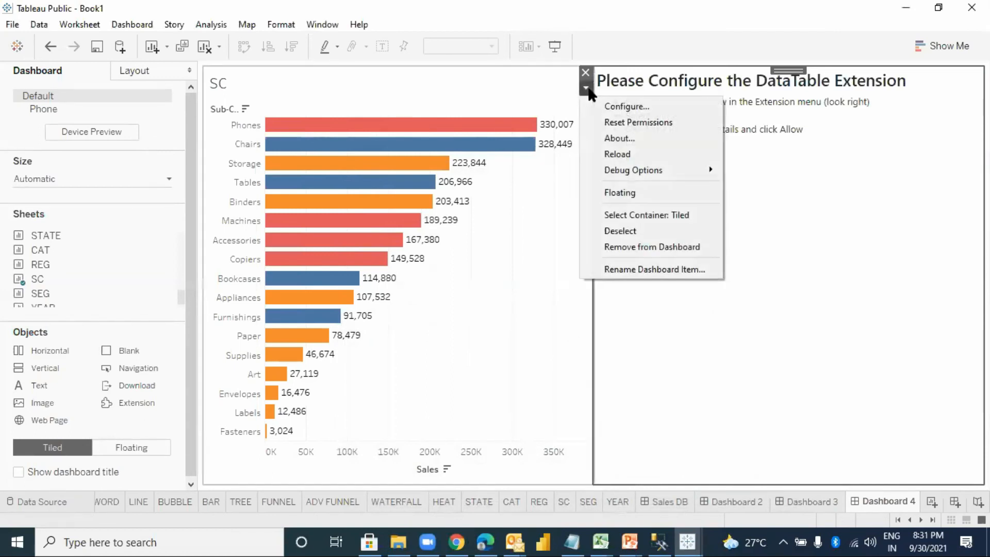
pyautogui.click(628, 104)
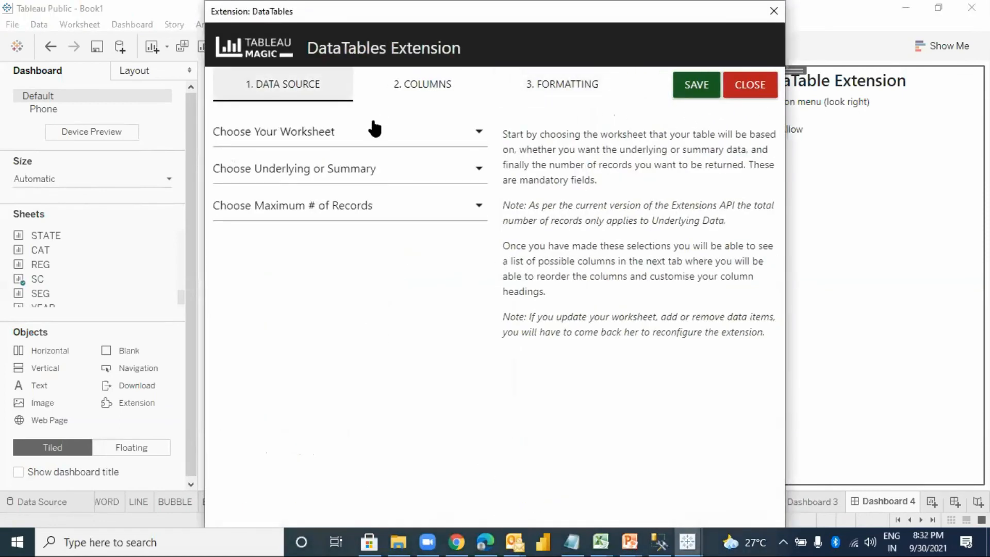
pyautogui.click(370, 133)
pyautogui.click(268, 175)
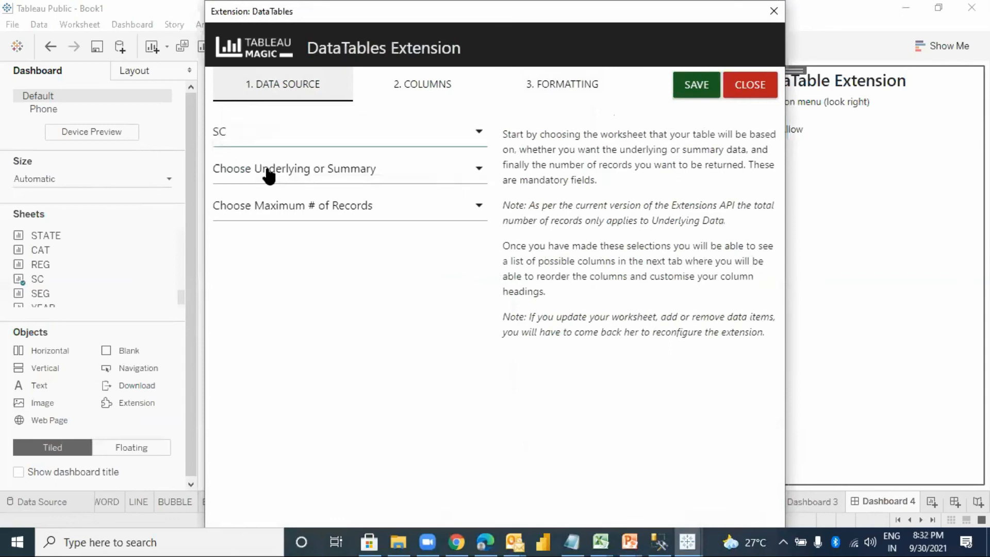
pyautogui.click(447, 202)
pyautogui.click(310, 258)
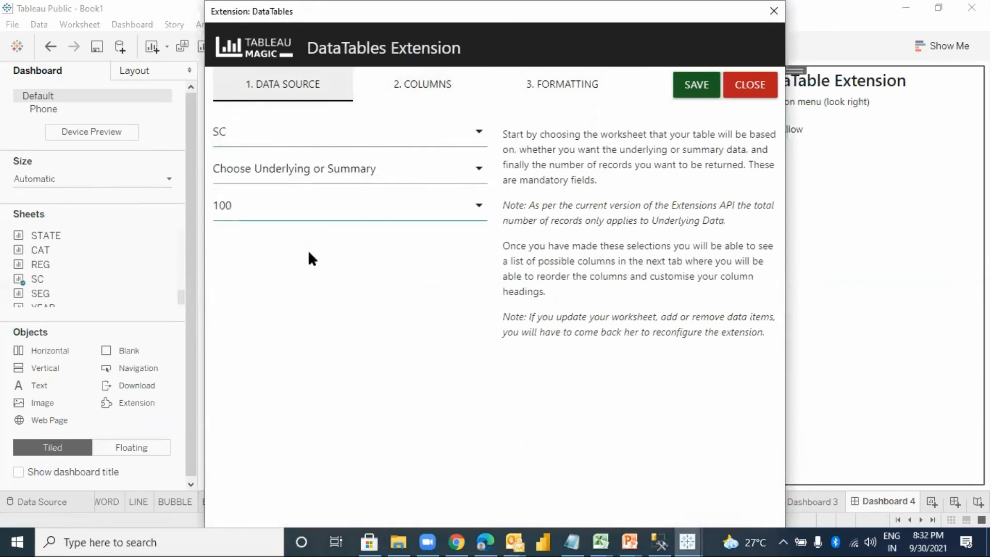
# Step: Choose Summary Data as the DataTables extension's data type and save the configuration
pyautogui.click(697, 86)
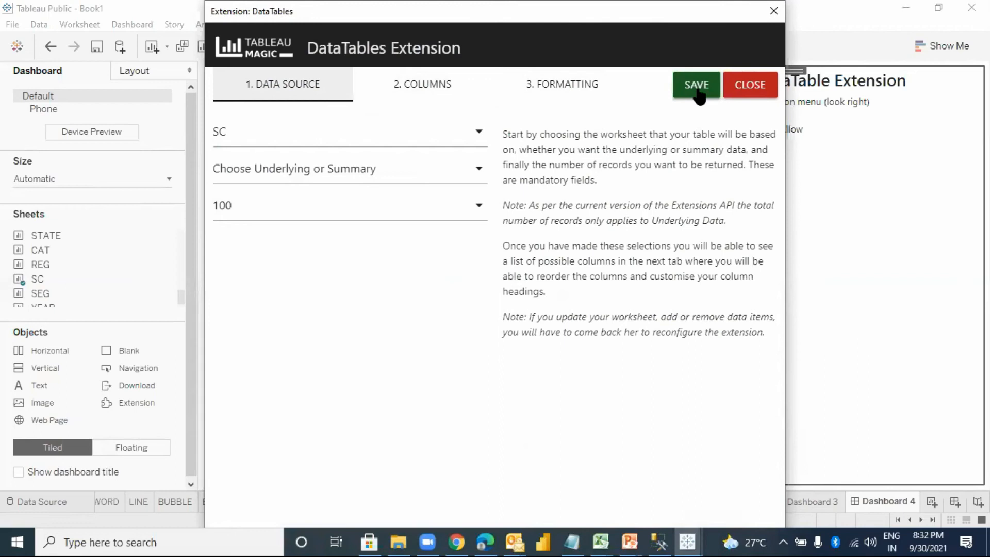
pyautogui.click(428, 178)
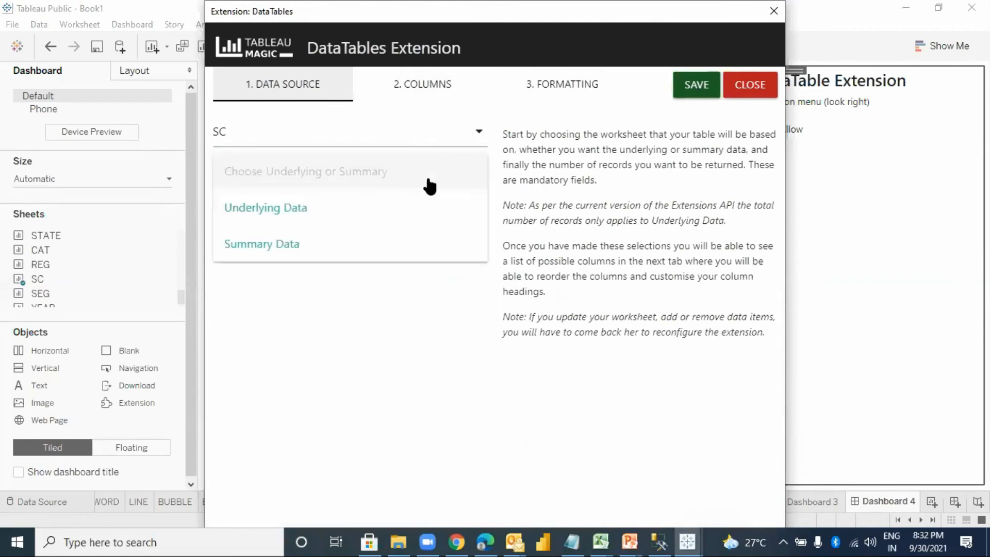
pyautogui.click(299, 245)
pyautogui.click(694, 84)
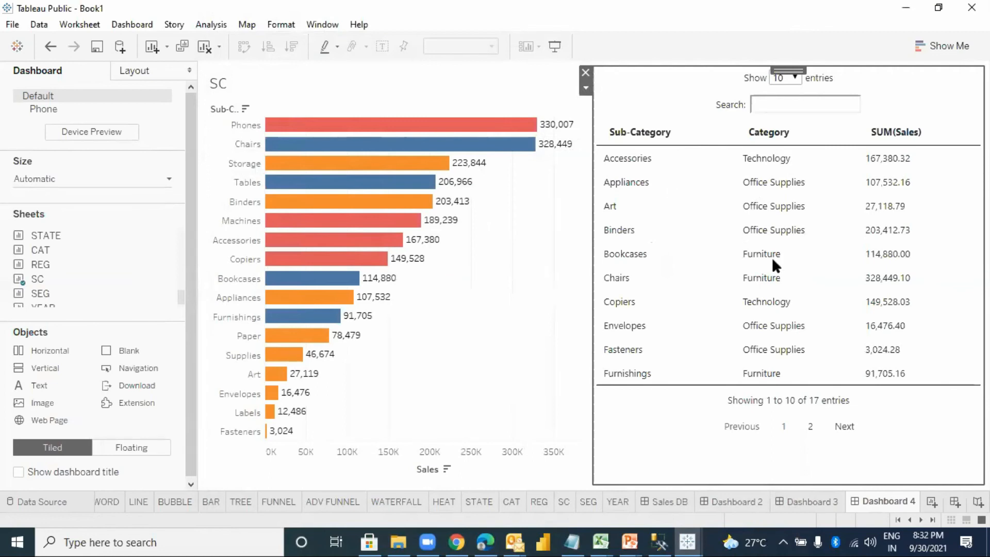
# Step: Preview the dashboard in presentation mode and page forward and back through the DataTables records
pyautogui.press('F7')
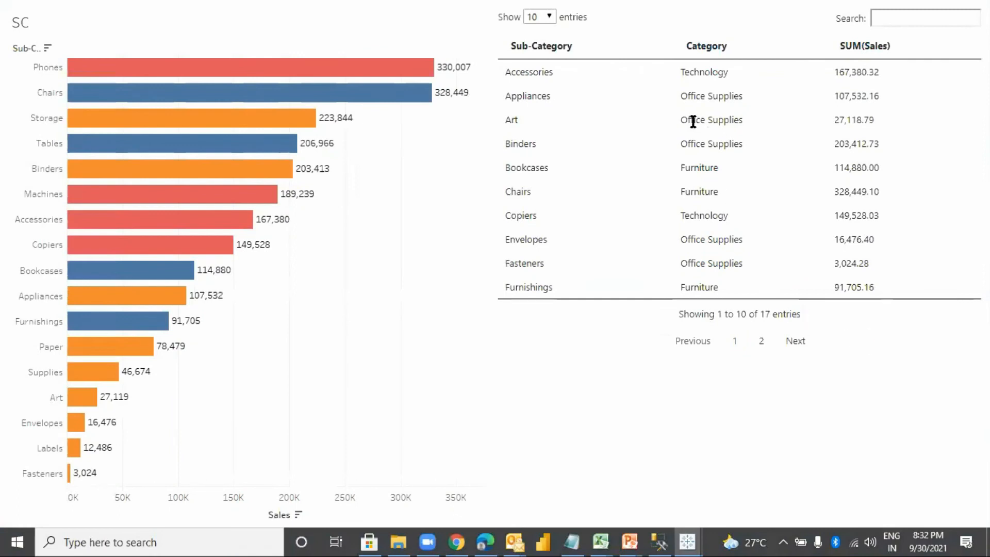
pyautogui.click(796, 341)
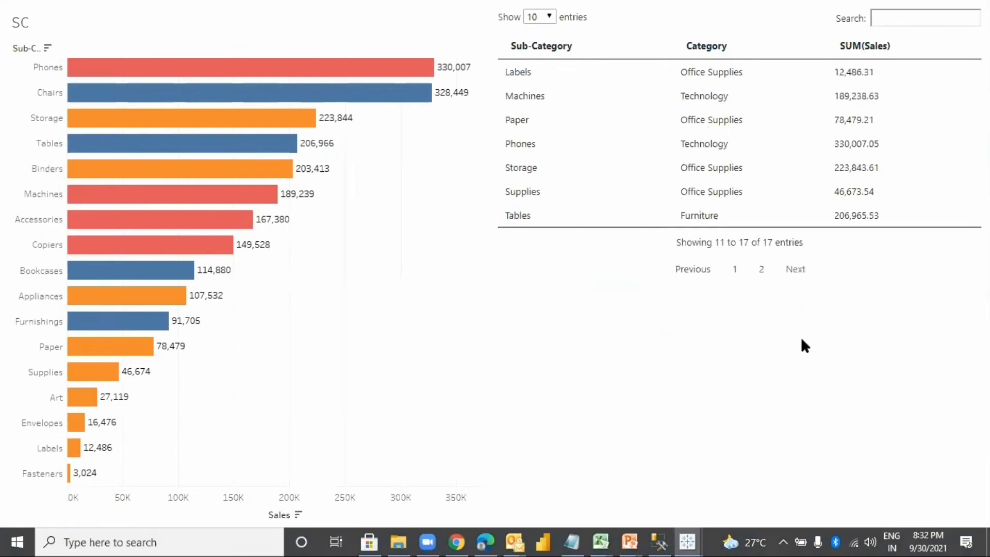
pyautogui.click(696, 268)
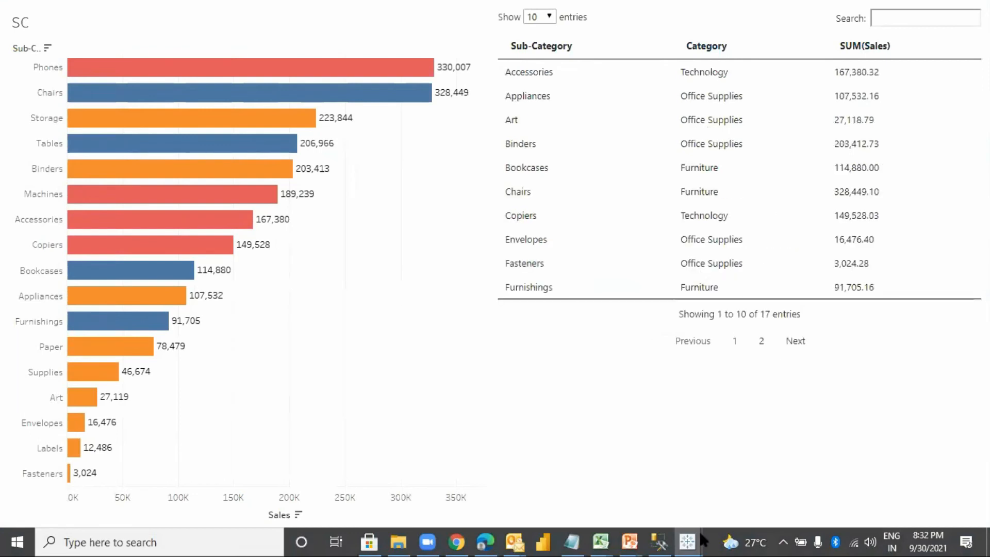
pyautogui.press('Escape')
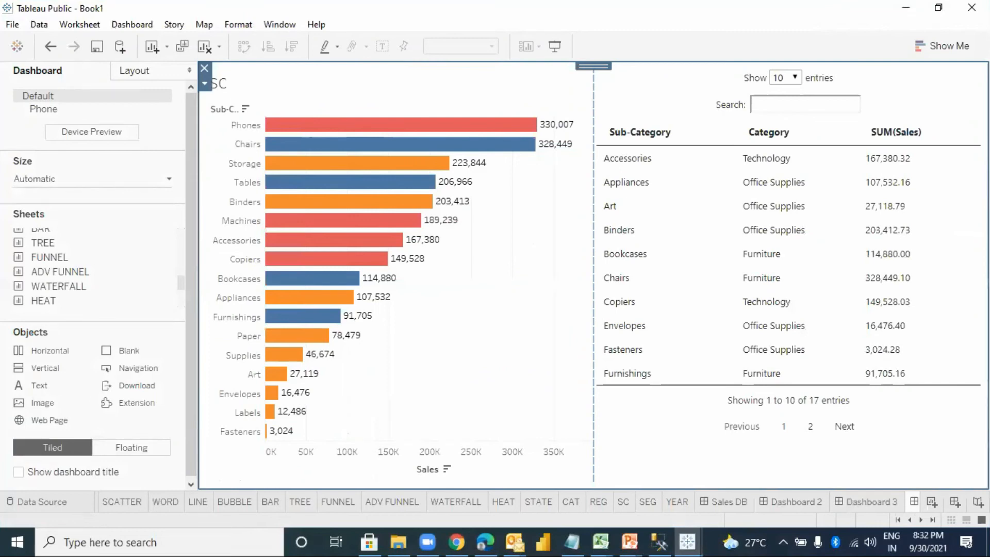
# Step: Switch to the PowerPoint presentation to view the Dashboards slide, and return to Tableau
pyautogui.hotkey('alt', 'Tab')
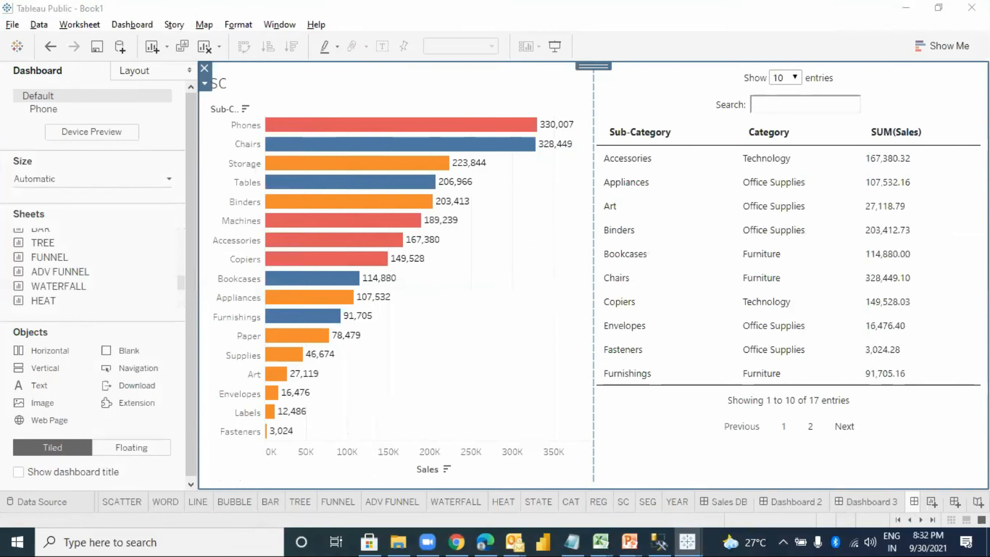
pyautogui.hotkey('alt', 'Tab')
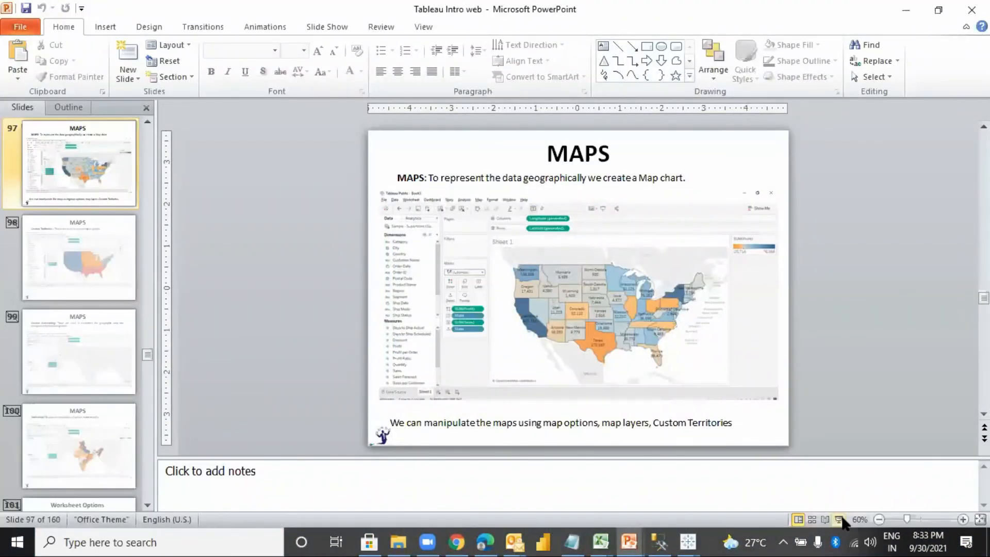
pyautogui.hotkey('alt', 'Tab')
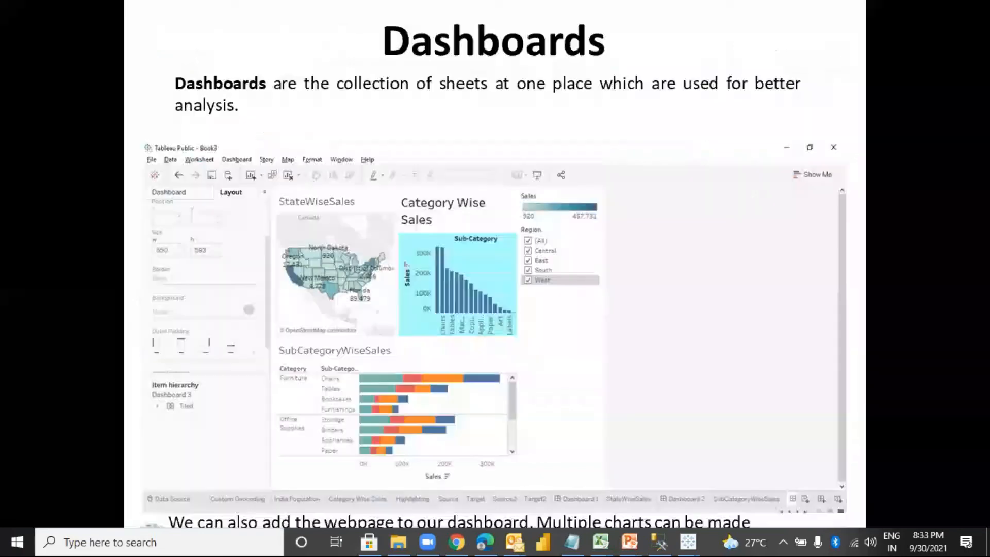
pyautogui.hotkey('alt', 'Tab')
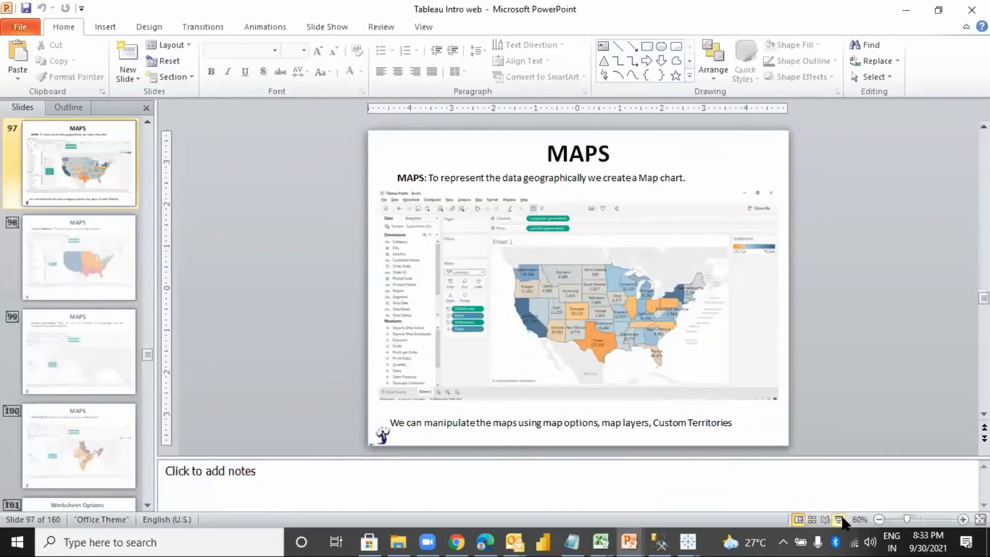
pyautogui.hotkey('alt', 'Tab')
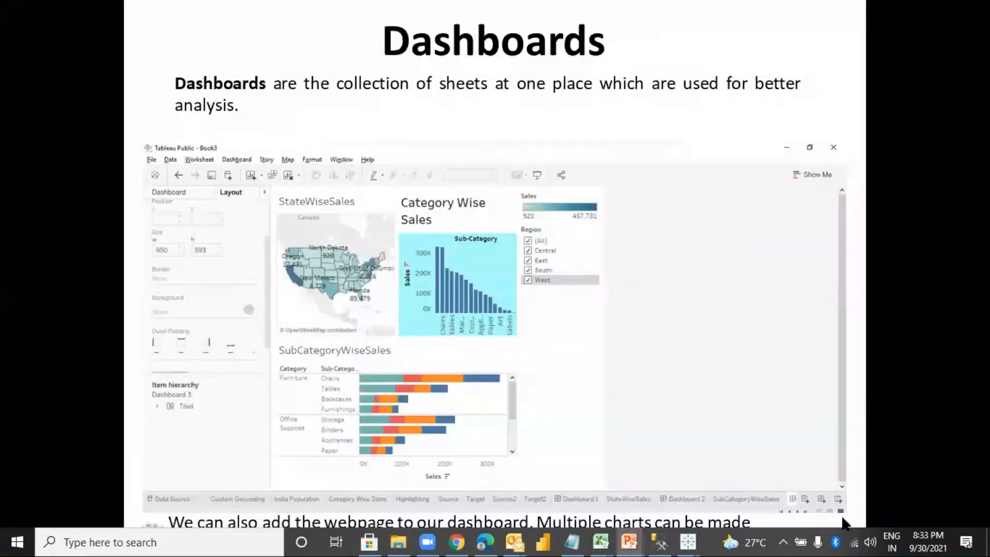
pyautogui.hotkey('alt', 'Tab')
pyautogui.press('Tab')
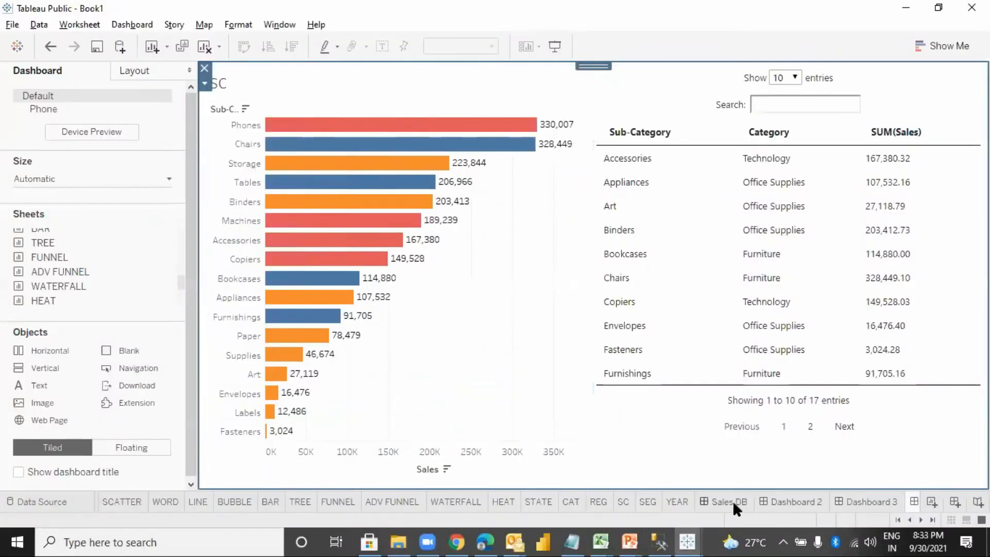
# Step: Create a new dashboard and set its size to Automatic
pyautogui.click(953, 494)
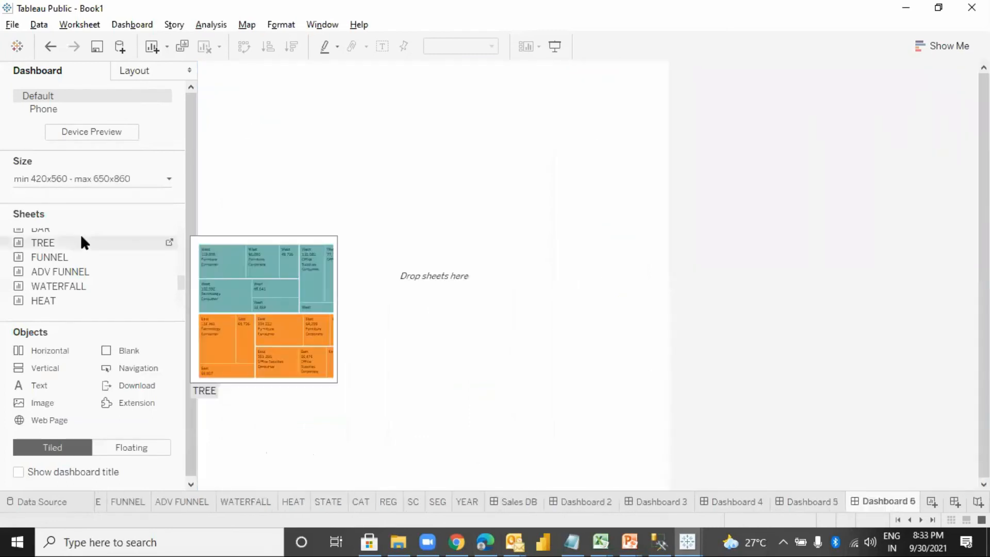
pyautogui.click(94, 178)
pyautogui.click(74, 200)
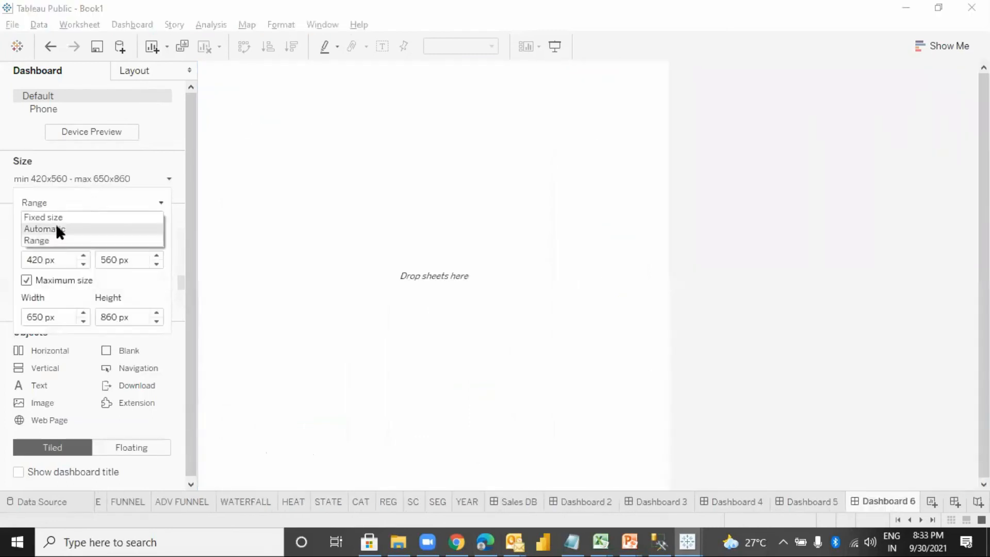
pyautogui.click(56, 224)
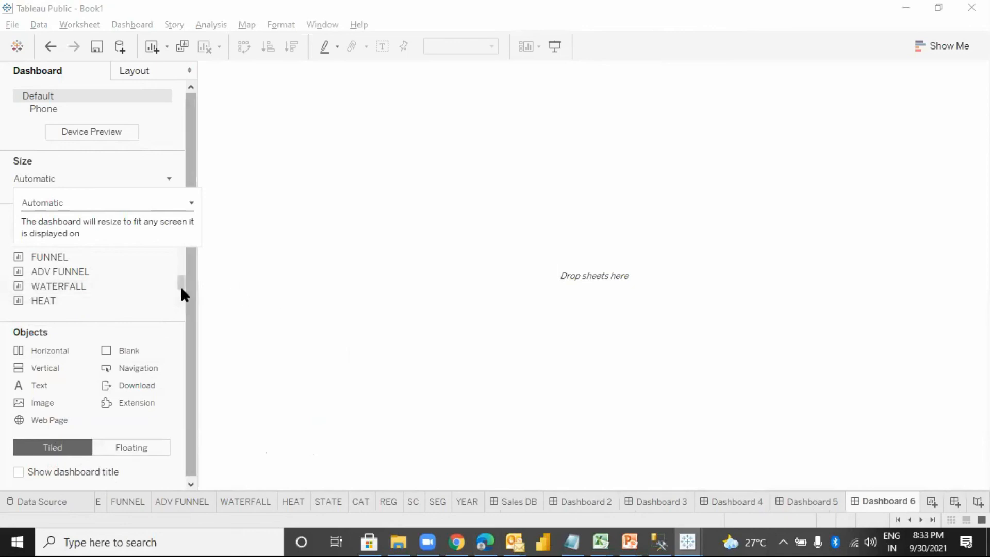
# Step: Add the STATE, CAT, REG and SC sheets to the dashboard as tiled items, and clear the dashboard
pyautogui.moveTo(181, 288); pyautogui.dragTo(181, 298)
pyautogui.doubleClick(57, 236)
pyautogui.doubleClick(46, 251)
pyautogui.doubleClick(44, 264)
pyautogui.doubleClick(42, 278)
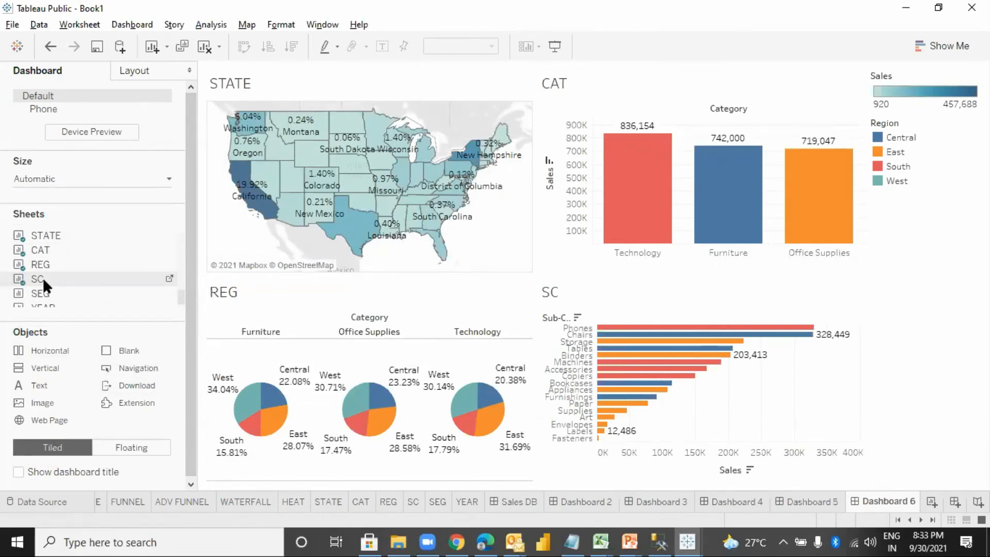
pyautogui.click(205, 46)
# Step: Add the STATE, CAT, REG, SC, SEG and YEAR sheets as floating items and show the dashboard title
pyautogui.click(154, 447)
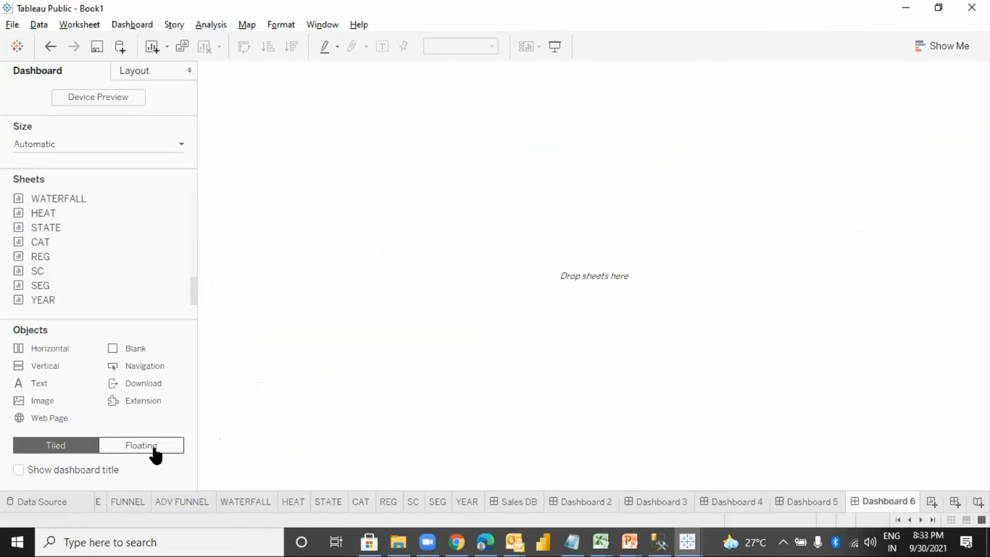
pyautogui.doubleClick(51, 227)
pyautogui.doubleClick(48, 242)
pyautogui.doubleClick(42, 256)
pyautogui.doubleClick(39, 271)
pyautogui.doubleClick(40, 285)
pyautogui.doubleClick(42, 300)
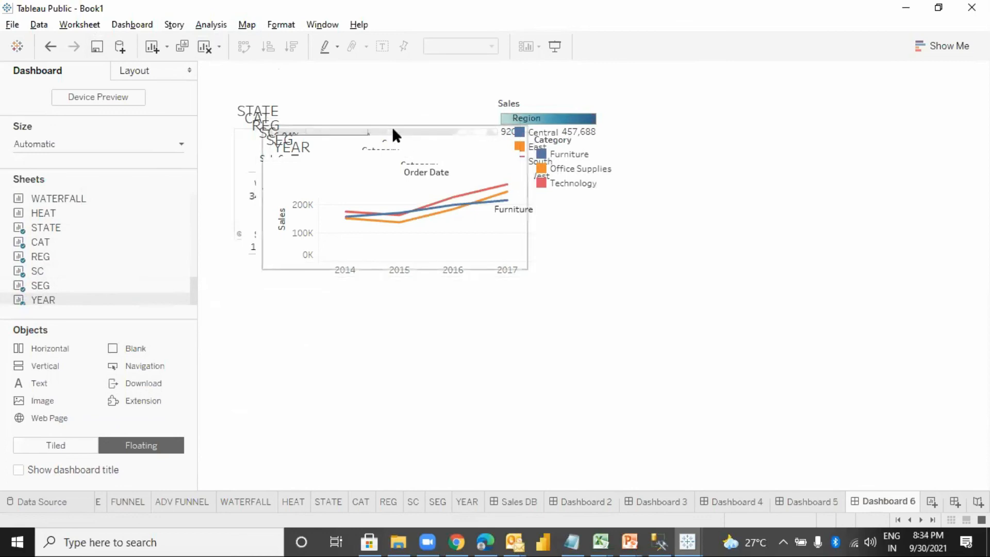
pyautogui.click(18, 470)
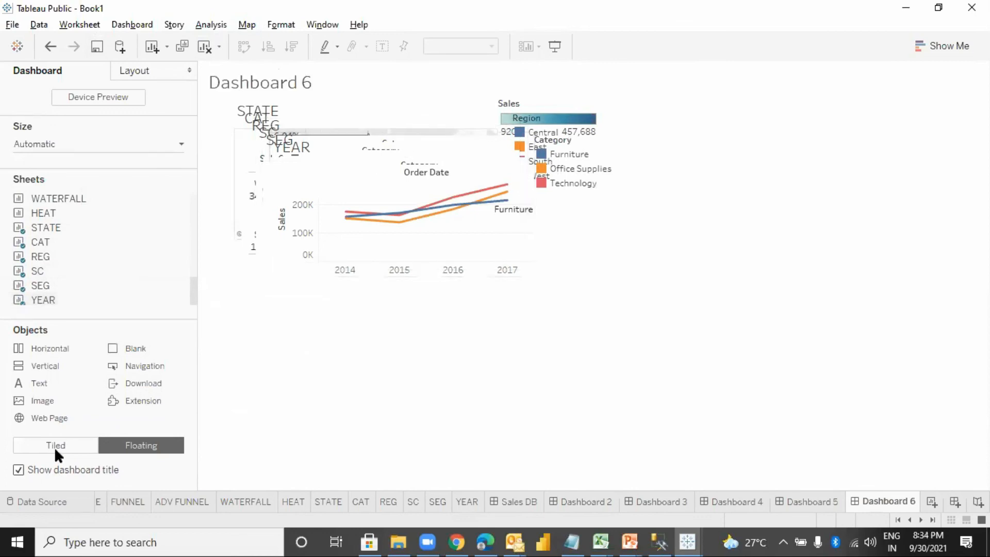
# Step: Move the SEG chart below the stacked sheets and delete the Sales, Region and Category legends
pyautogui.click(381, 121)
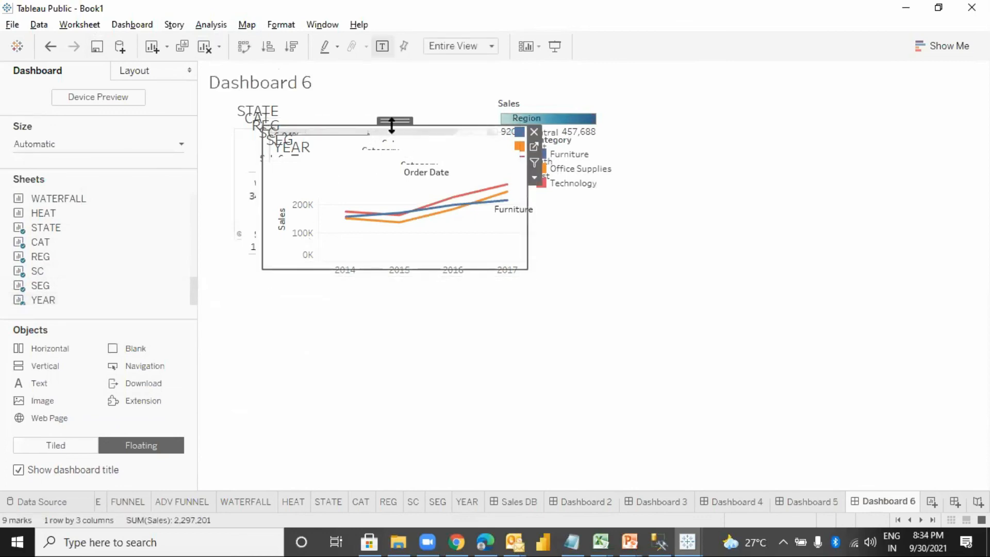
pyautogui.moveTo(381, 122); pyautogui.dragTo(351, 300)
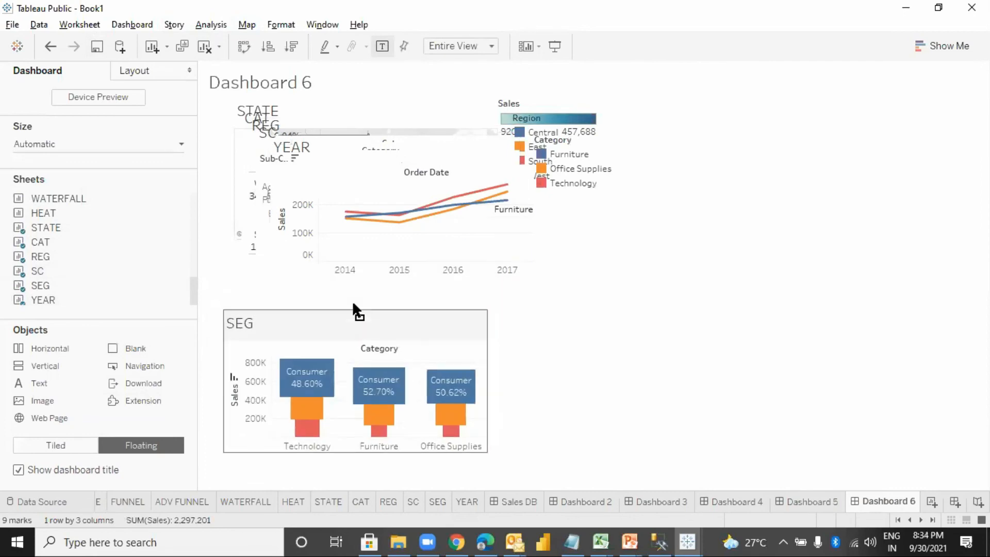
pyautogui.click(567, 122)
pyautogui.click(621, 118)
pyautogui.click(592, 117)
pyautogui.click(607, 103)
pyautogui.click(582, 138)
pyautogui.press('Delete')
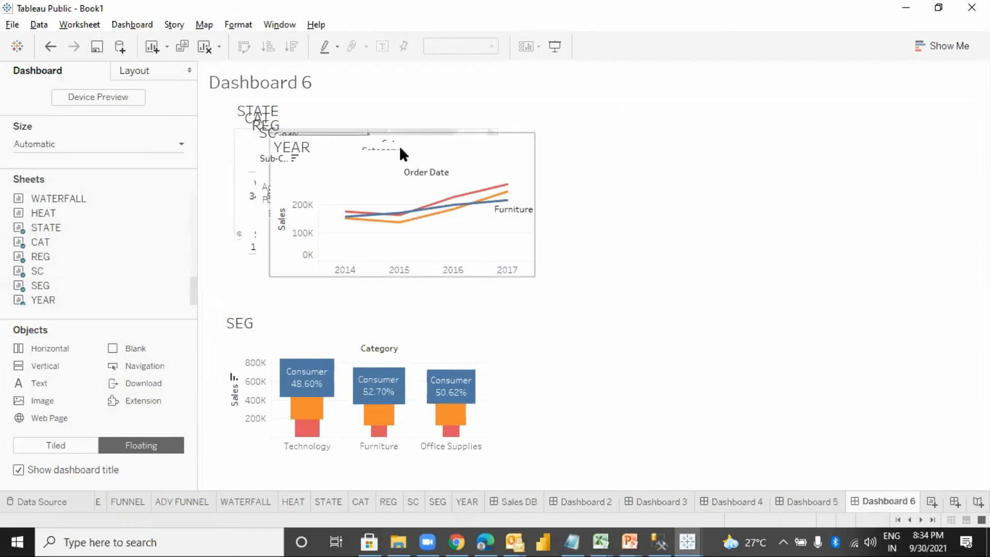
# Step: Spread out the stacked charts, placing YEAR and CAT in the dashboard's upper right area and SC and REG below them
pyautogui.click(391, 143)
pyautogui.moveTo(401, 128); pyautogui.dragTo(778, 86)
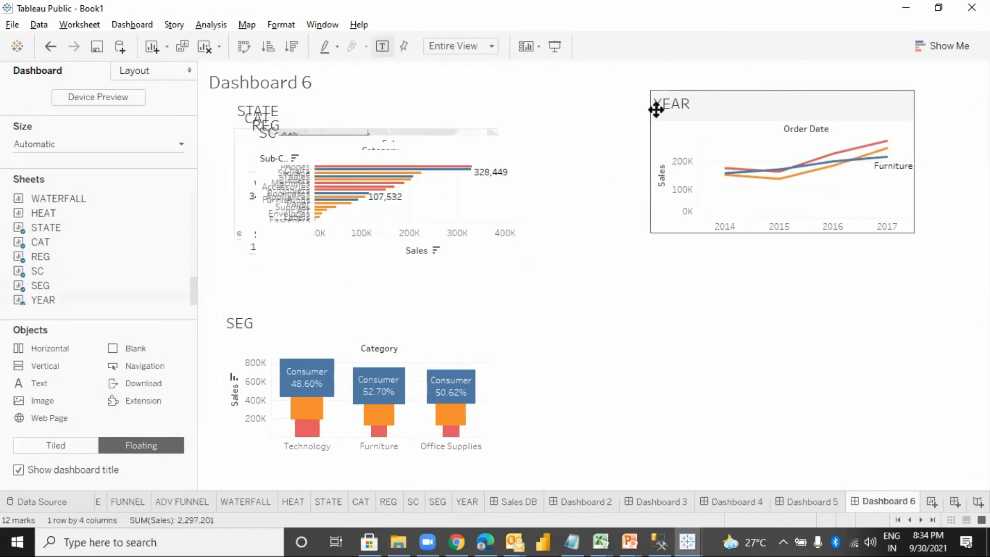
pyautogui.click(374, 120)
pyautogui.moveTo(382, 118); pyautogui.dragTo(816, 264)
pyautogui.click(381, 132)
pyautogui.moveTo(391, 104); pyautogui.dragTo(621, 282)
pyautogui.click(404, 152)
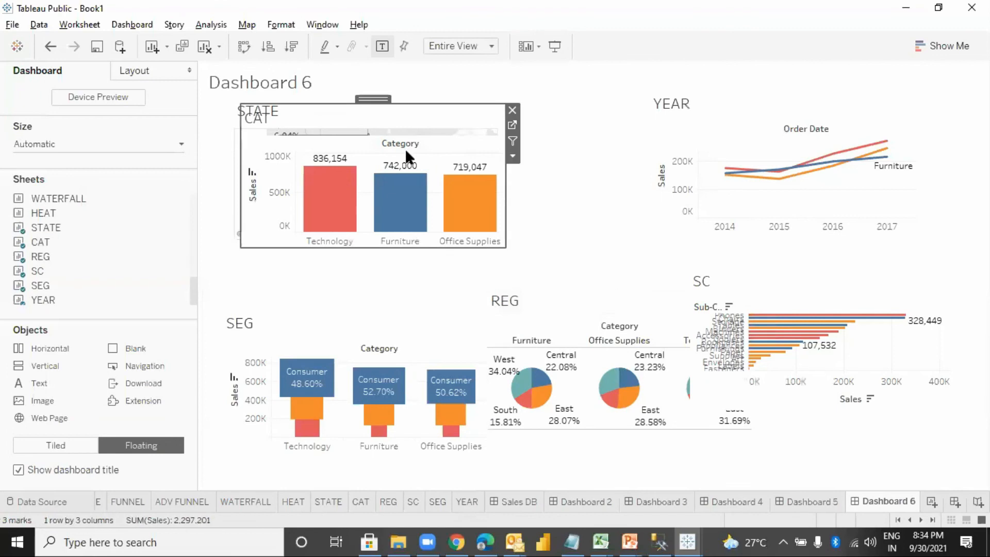
pyautogui.moveTo(367, 98); pyautogui.dragTo(691, 121)
# Step: Hide the STATE map's title, move the map to the dashboard's left edge under the title, and enlarge it
pyautogui.click(381, 127)
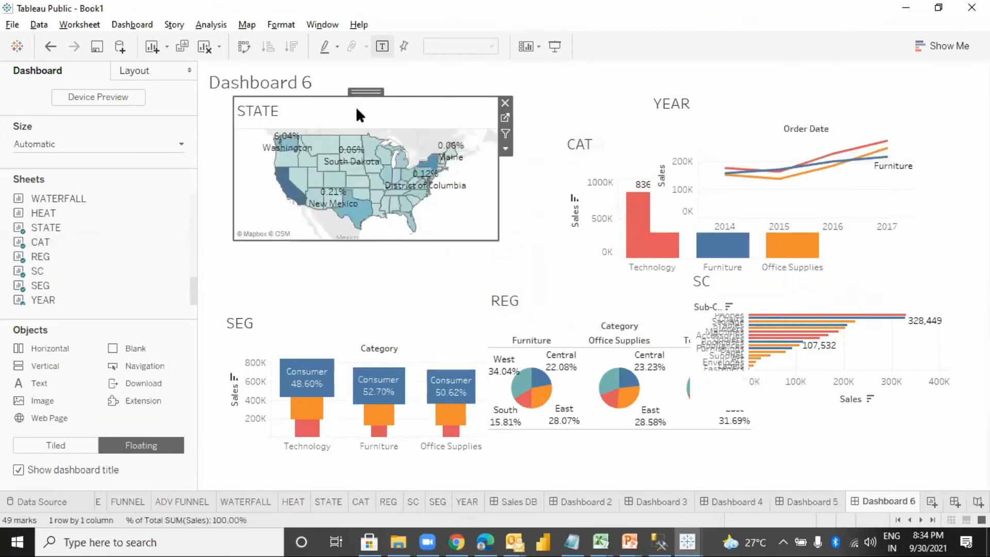
pyautogui.rightClick(357, 109)
pyautogui.click(414, 154)
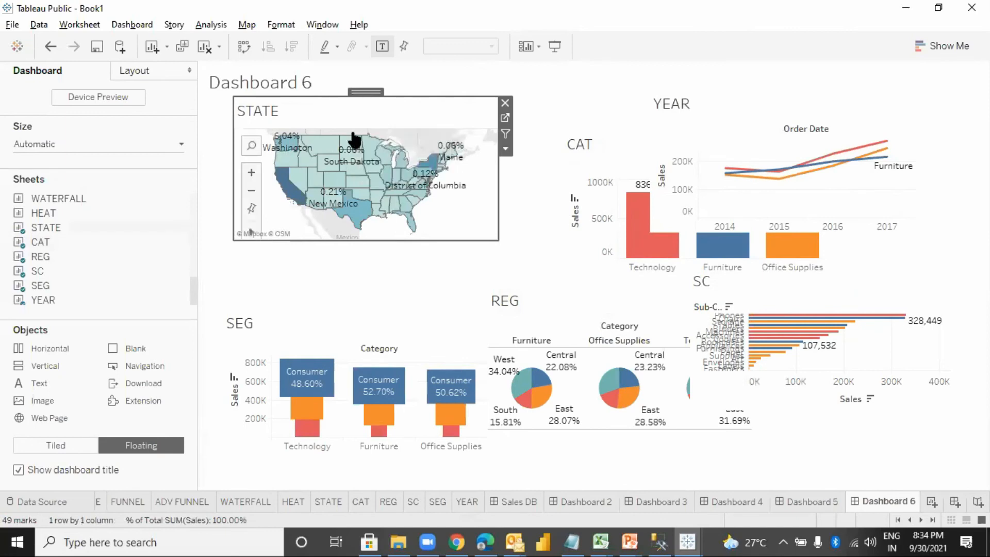
pyautogui.moveTo(364, 92); pyautogui.dragTo(332, 91)
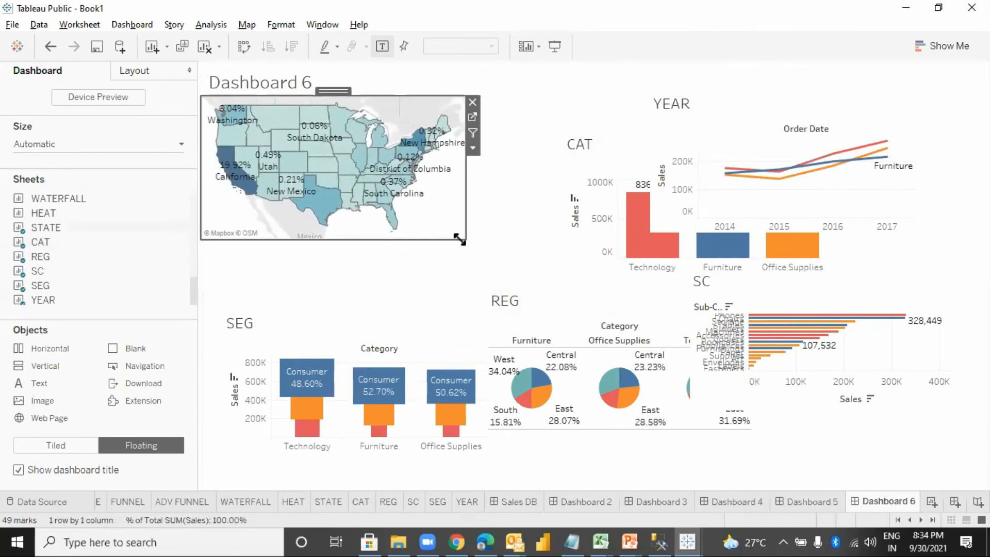
pyautogui.moveTo(463, 239); pyautogui.dragTo(513, 312)
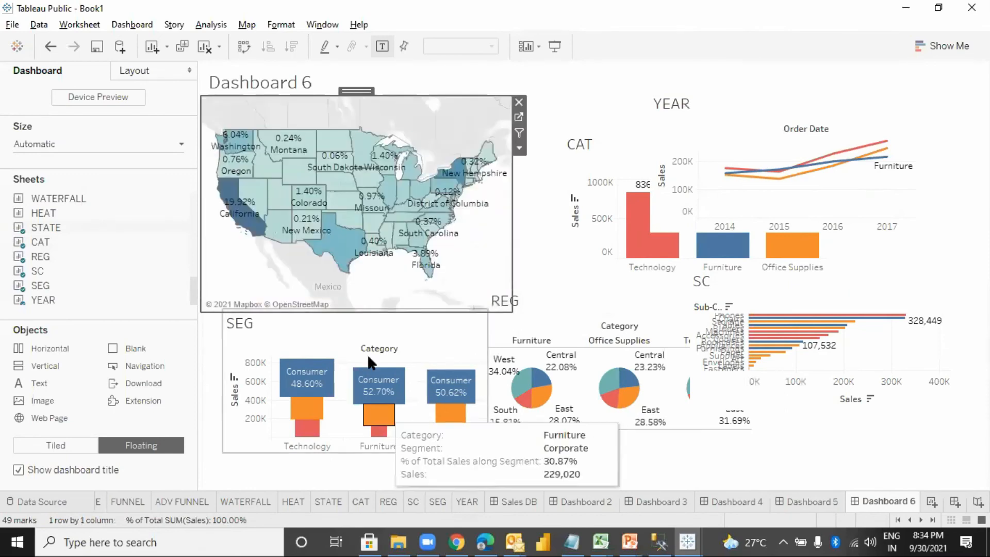
# Step: Move the SEG chart directly beside the upper right edge of the STATE map and hide its title
pyautogui.click(366, 334)
pyautogui.moveTo(355, 306); pyautogui.dragTo(663, 139)
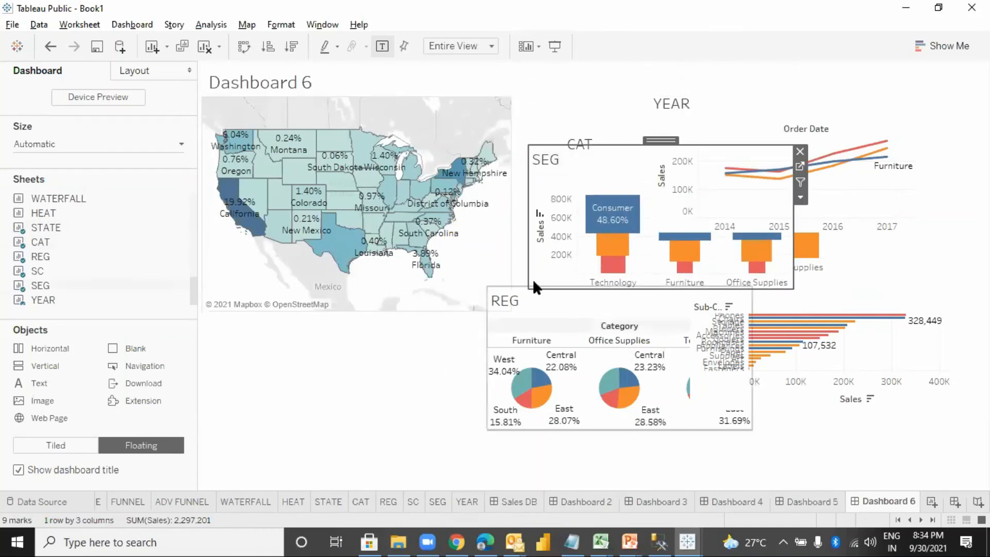
pyautogui.click(837, 274)
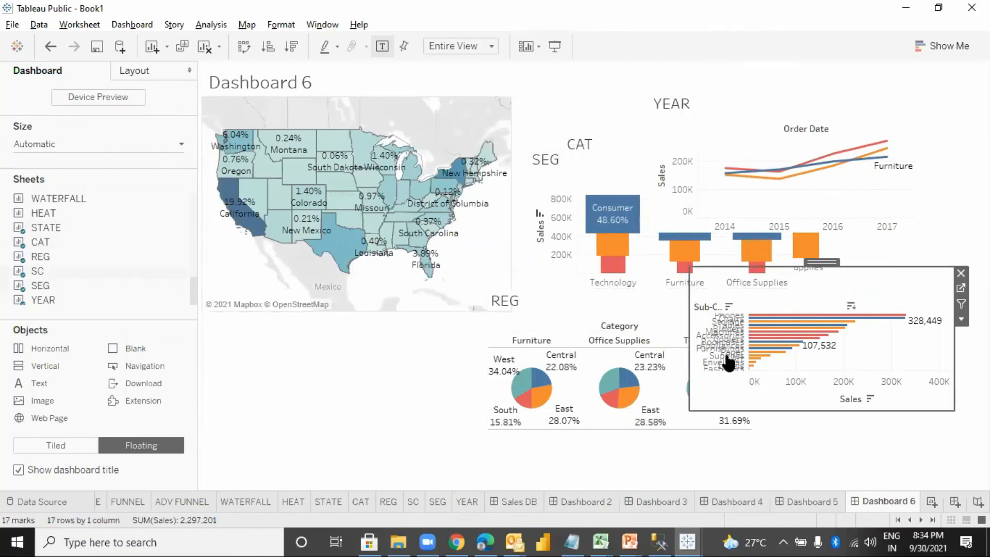
pyautogui.click(608, 159)
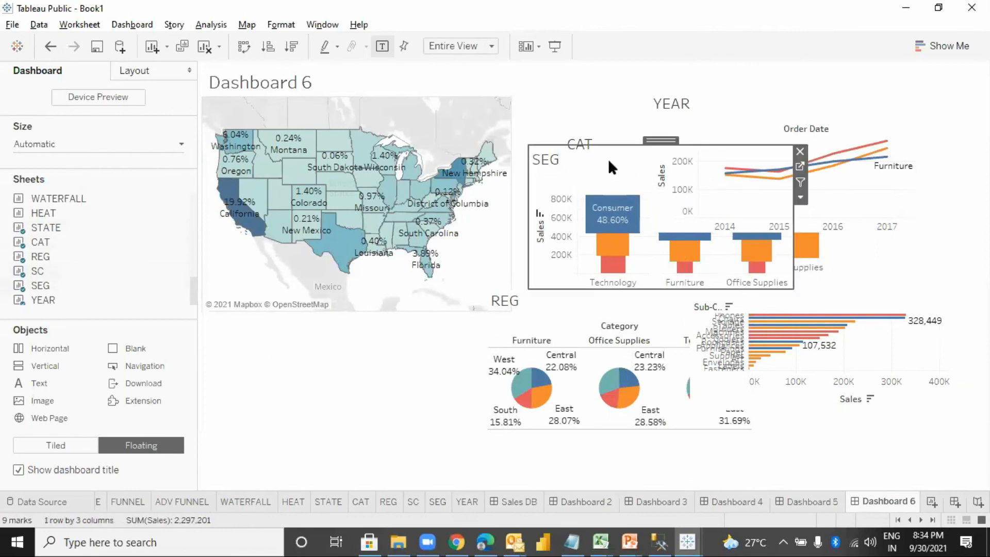
pyautogui.moveTo(651, 143); pyautogui.dragTo(631, 93)
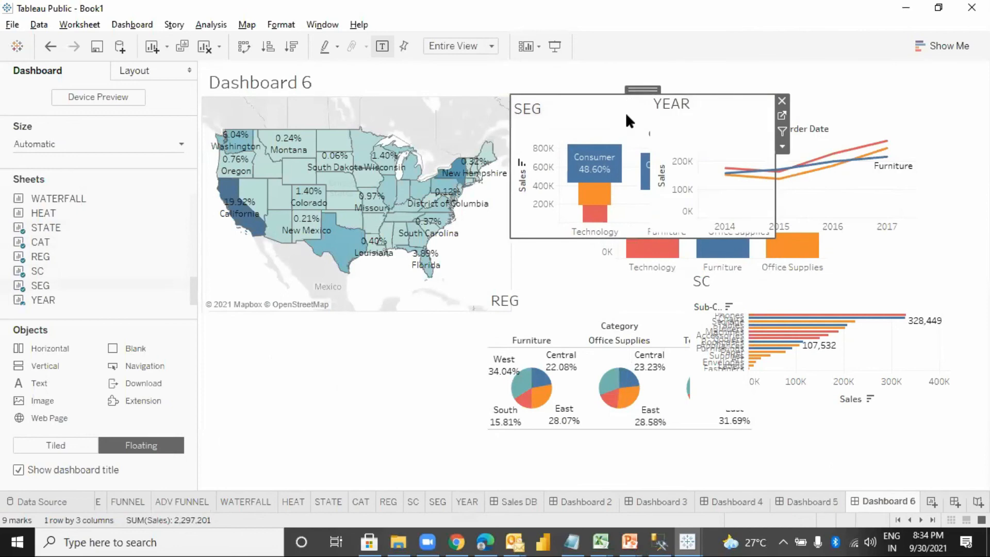
pyautogui.rightClick(626, 112)
pyautogui.click(664, 156)
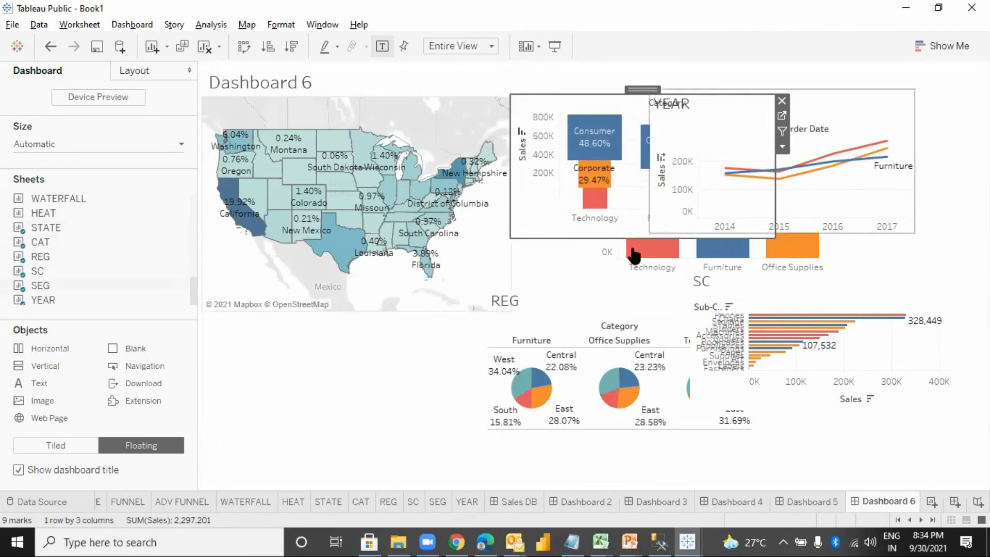
pyautogui.click(589, 296)
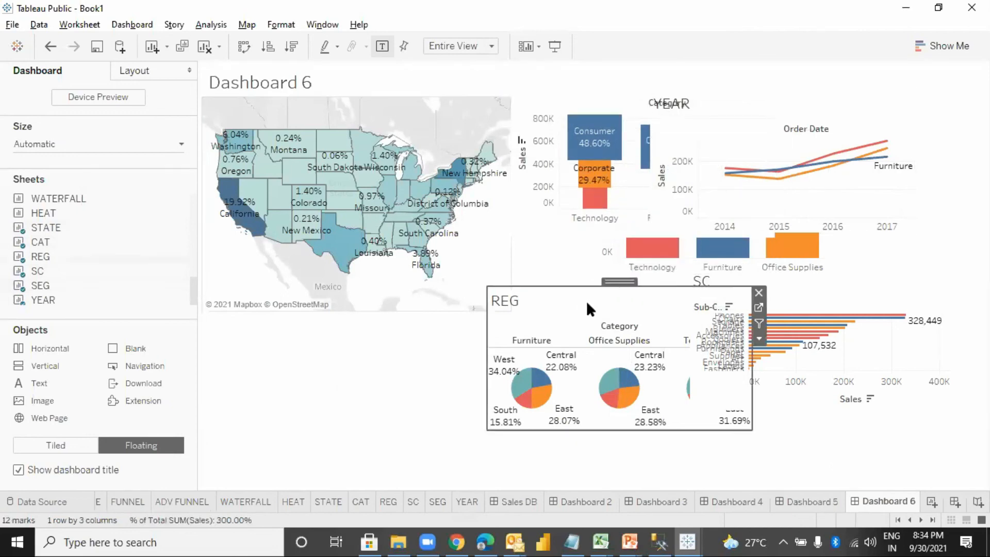
pyautogui.doubleClick(588, 298)
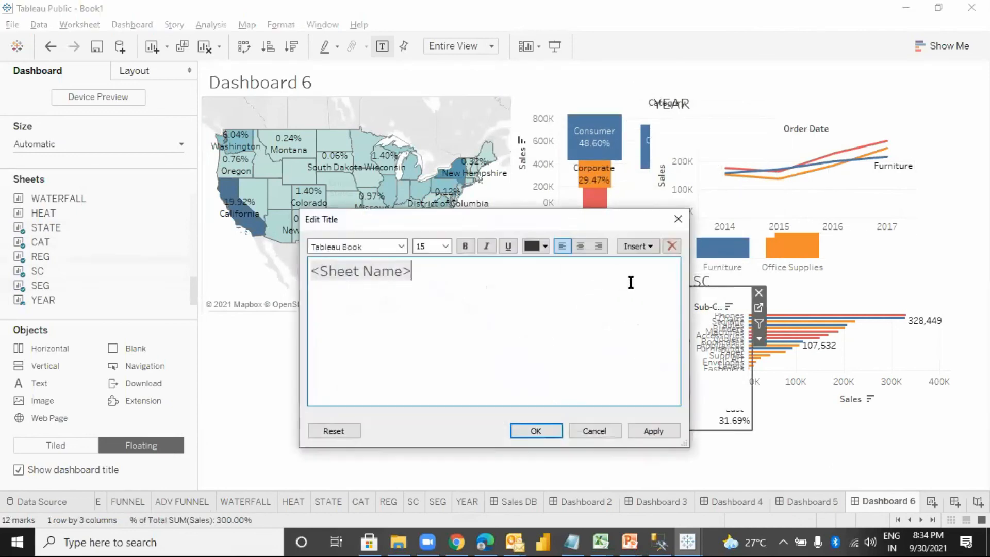
pyautogui.click(607, 430)
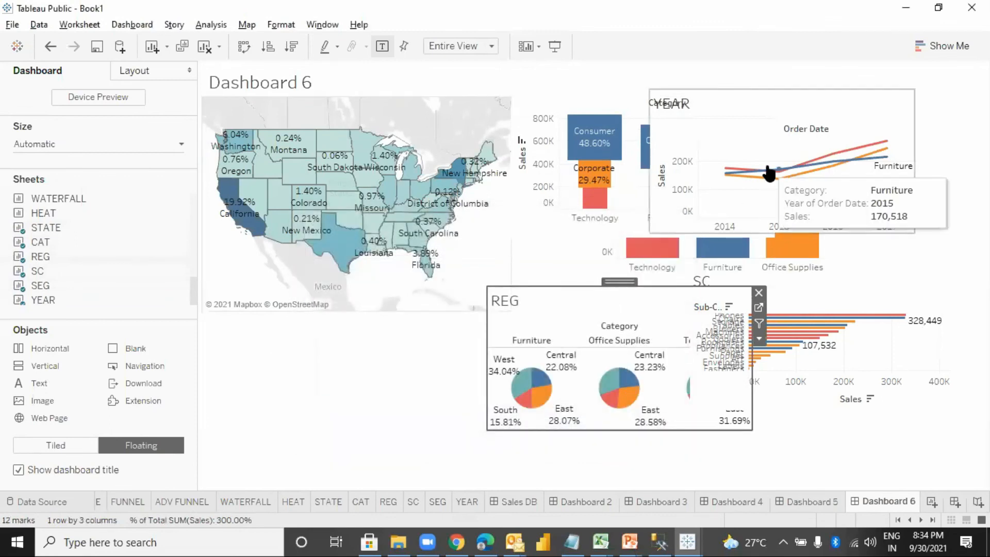
# Step: Move the YEAR chart below the STATE map to the dashboard's lower left corner
pyautogui.click(790, 93)
pyautogui.moveTo(784, 84); pyautogui.dragTo(336, 343)
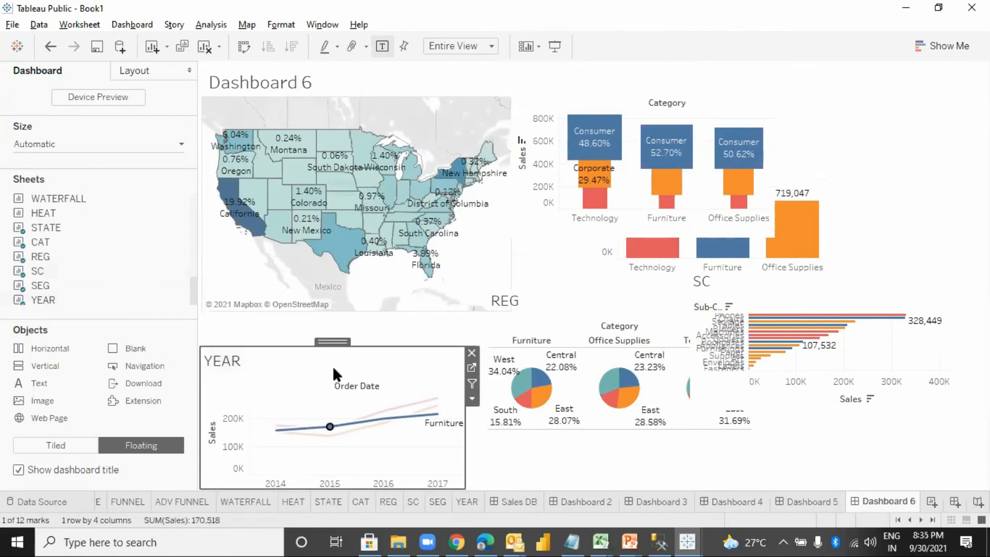
# Step: Hide the YEAR chart's title and extend the STATE map's lower edge down to just above the YEAR chart
pyautogui.rightClick(333, 366)
pyautogui.click(391, 407)
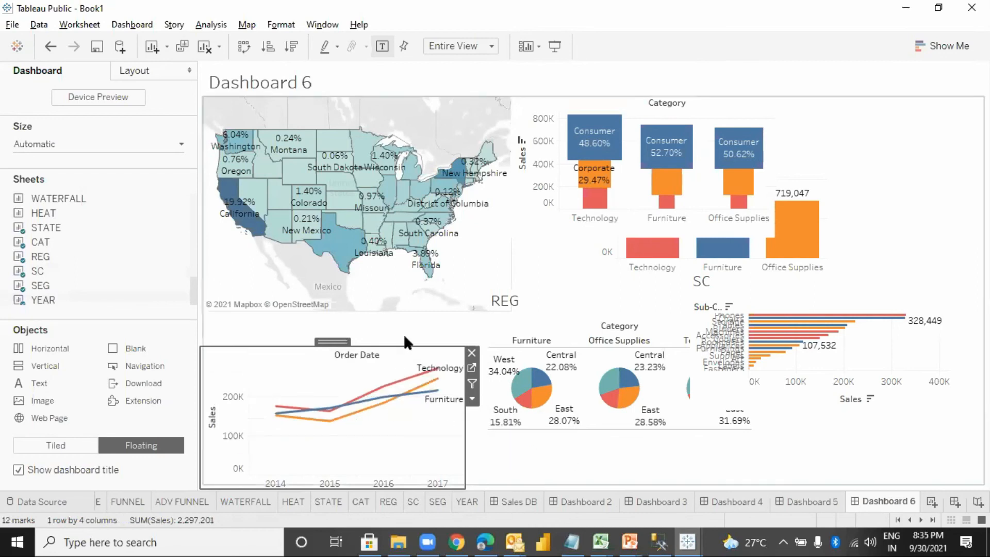
pyautogui.click(401, 310)
pyautogui.moveTo(411, 310); pyautogui.dragTo(411, 335)
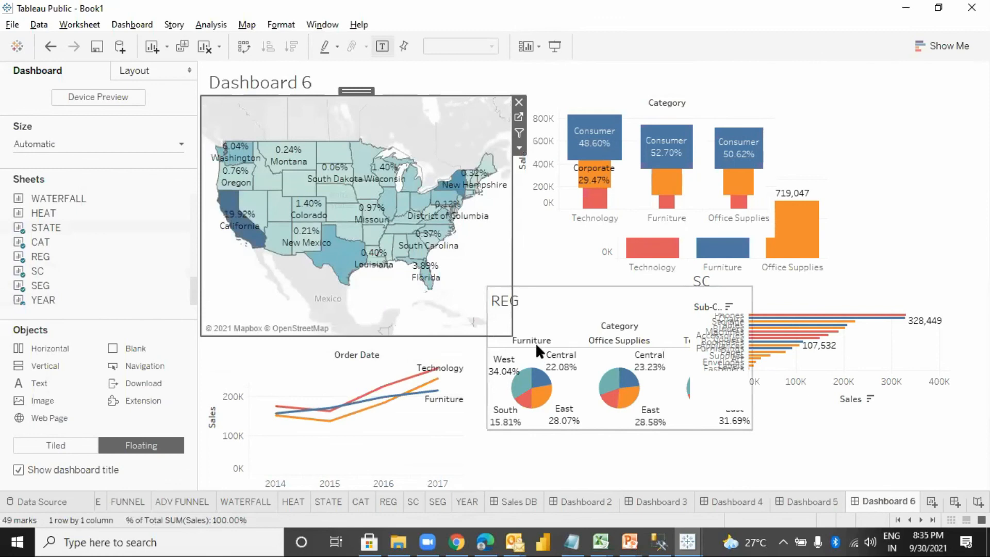
# Step: Narrow the SC chart from its left side and move it to the dashboard's upper right corner
pyautogui.click(581, 315)
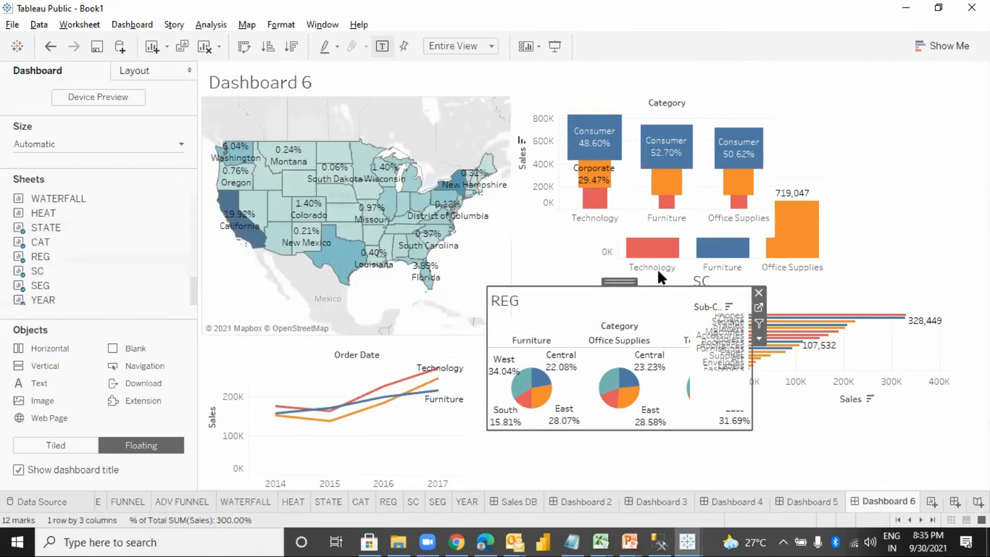
pyautogui.click(795, 275)
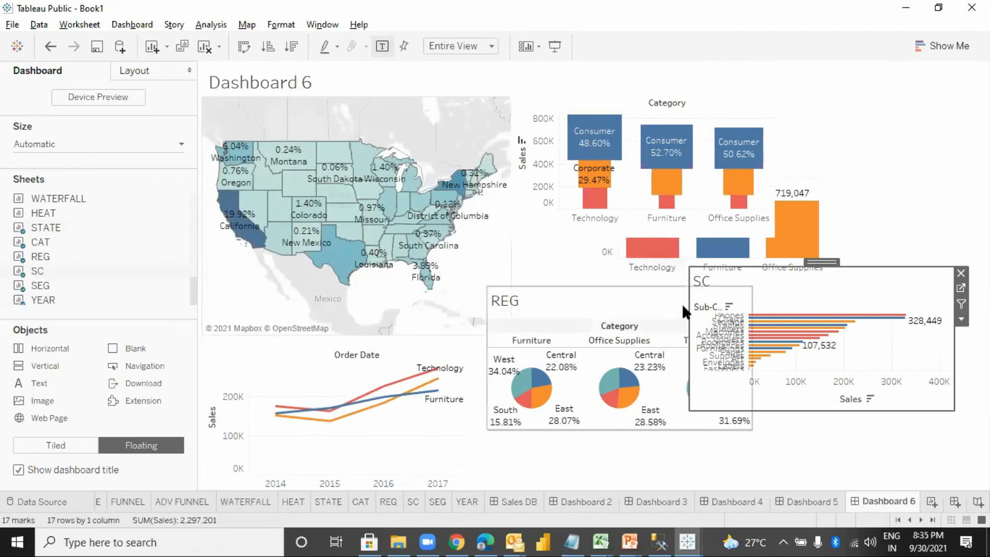
pyautogui.moveTo(687, 305); pyautogui.dragTo(805, 276)
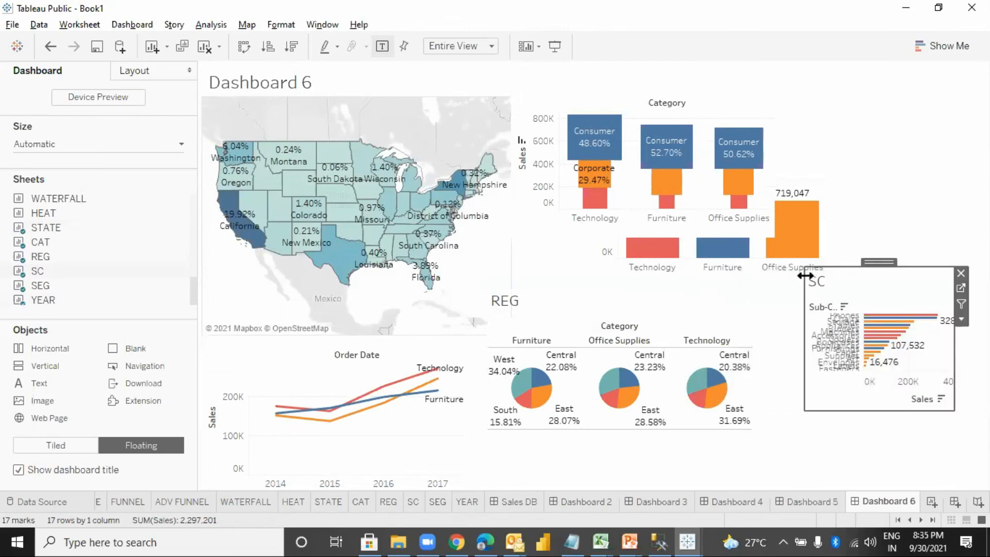
pyautogui.moveTo(867, 271); pyautogui.dragTo(903, 69)
# Step: Hide the SC chart's title and stretch the chart down to the dashboard's lower edge, starting just below the title band
pyautogui.rightClick(903, 81)
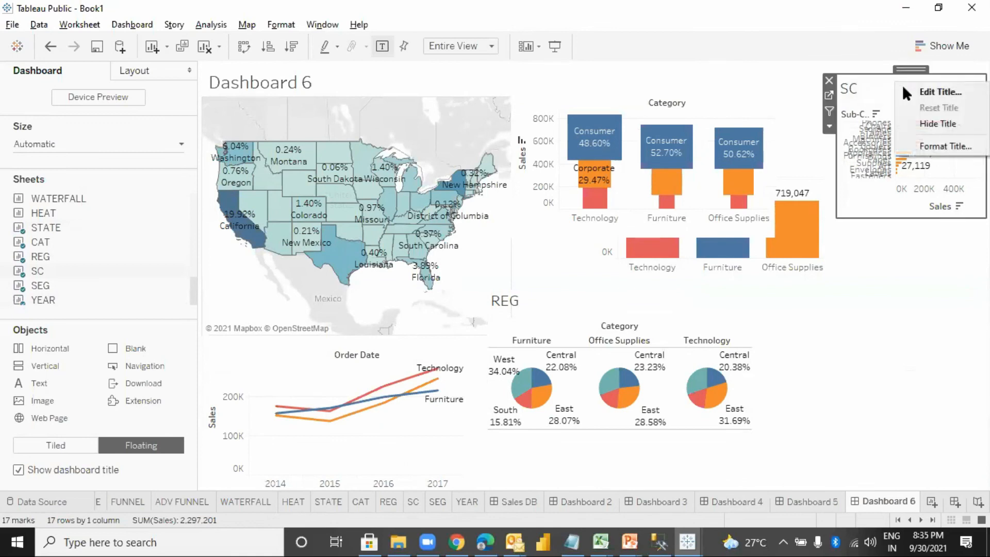
pyautogui.click(947, 124)
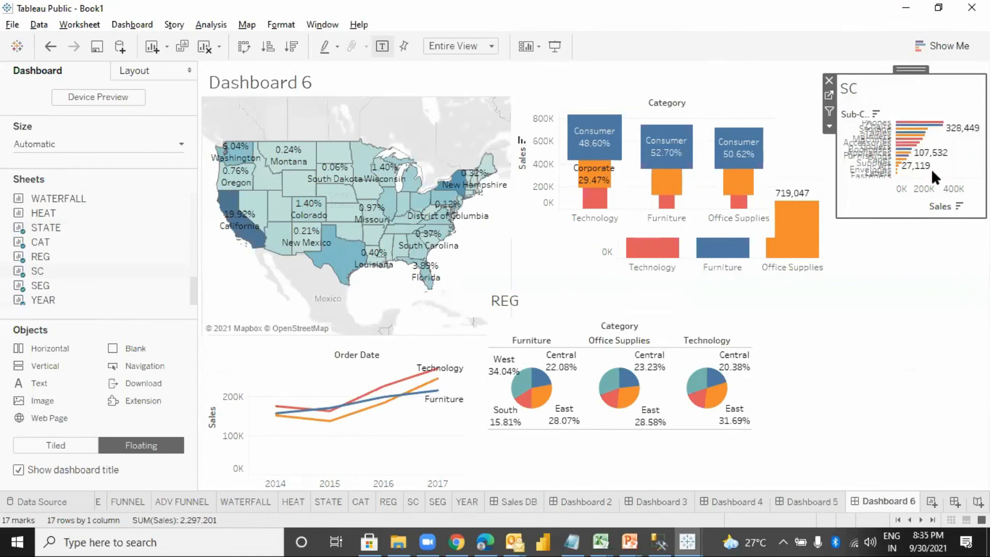
pyautogui.moveTo(916, 218); pyautogui.dragTo(902, 461)
pyautogui.moveTo(921, 67); pyautogui.dragTo(921, 95)
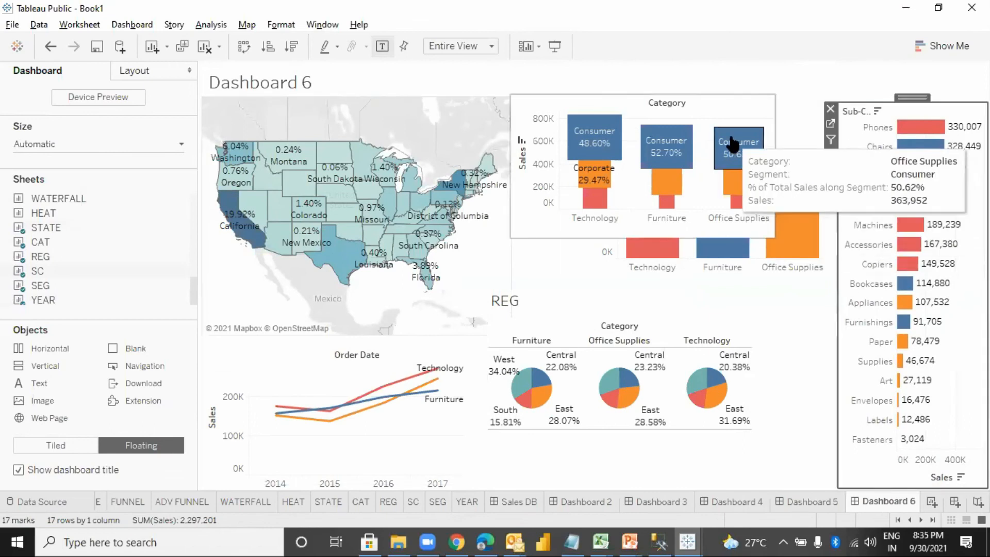
# Step: Move the REG pie charts down to the dashboard's lower edge and widen the YEAR chart toward them
pyautogui.click(621, 318)
pyautogui.moveTo(622, 283); pyautogui.dragTo(657, 336)
pyautogui.click(437, 368)
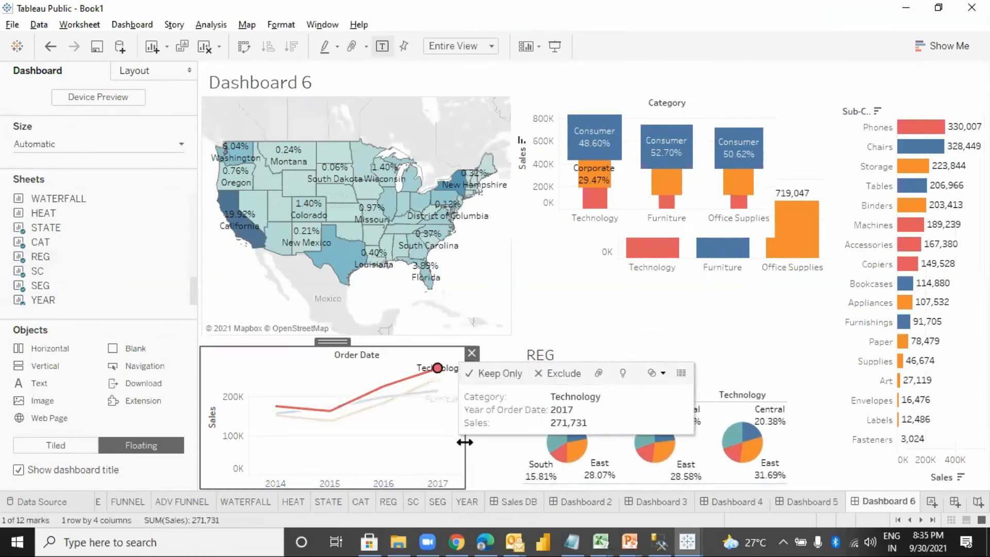
pyautogui.moveTo(464, 439); pyautogui.dragTo(513, 433)
# Step: Hide the REG chart's title and widen the chart toward the SC chart
pyautogui.rightClick(630, 354)
pyautogui.click(665, 398)
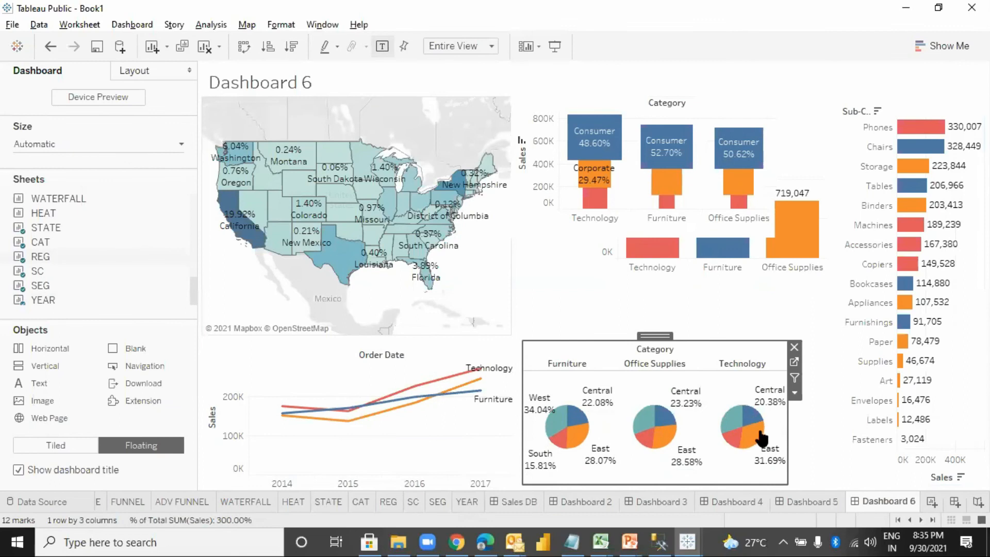
pyautogui.moveTo(789, 441); pyautogui.dragTo(823, 436)
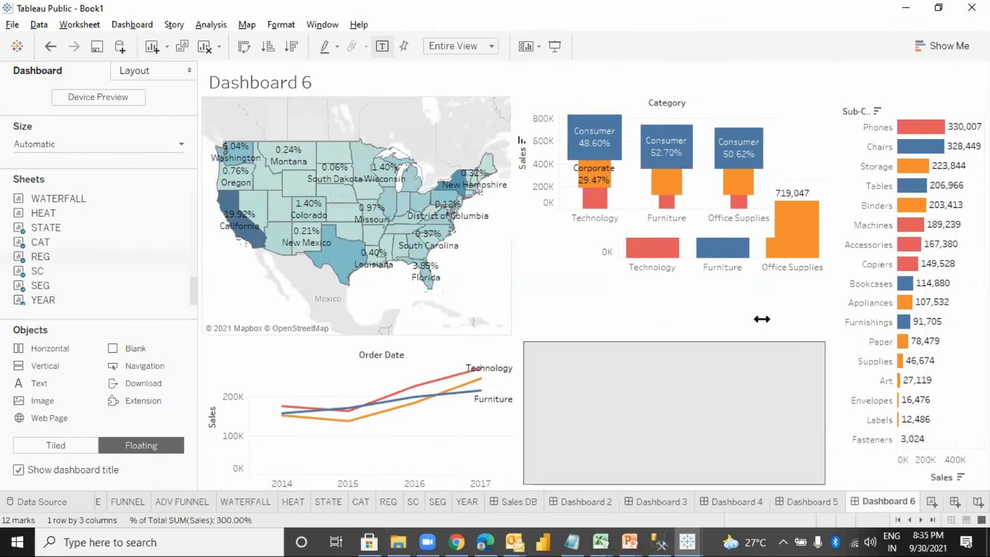
# Step: Move the CAT chart down between SEG and REG, and shorten the SEG chart so it ends above CAT
pyautogui.click(712, 217)
pyautogui.moveTo(645, 89); pyautogui.dragTo(645, 191)
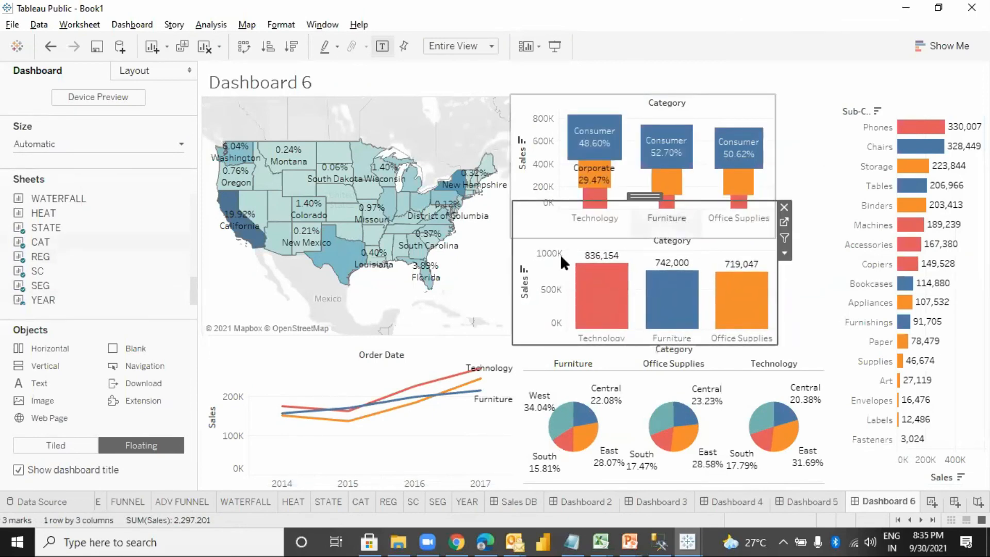
pyautogui.click(535, 219)
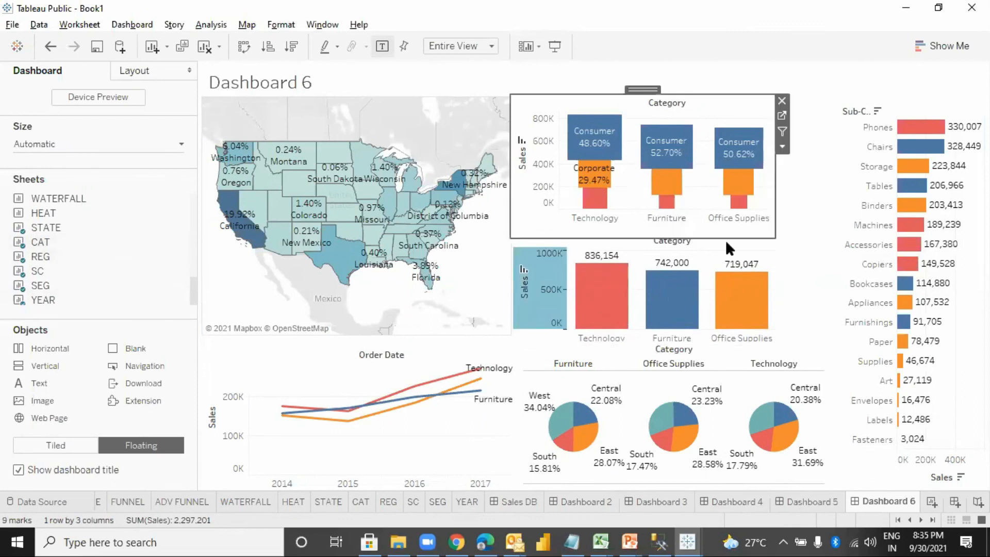
pyautogui.moveTo(726, 238); pyautogui.dragTo(720, 202)
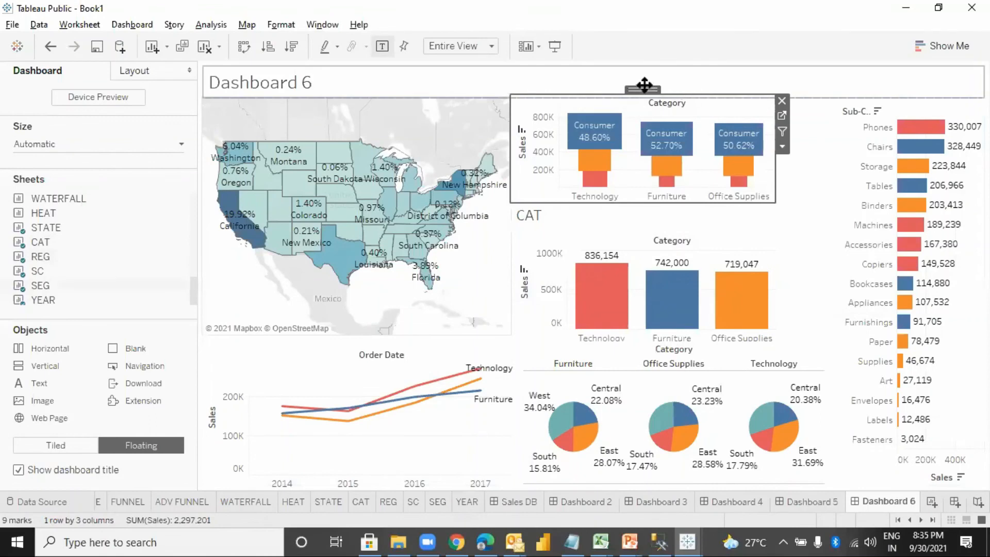
pyautogui.moveTo(648, 88); pyautogui.dragTo(647, 88)
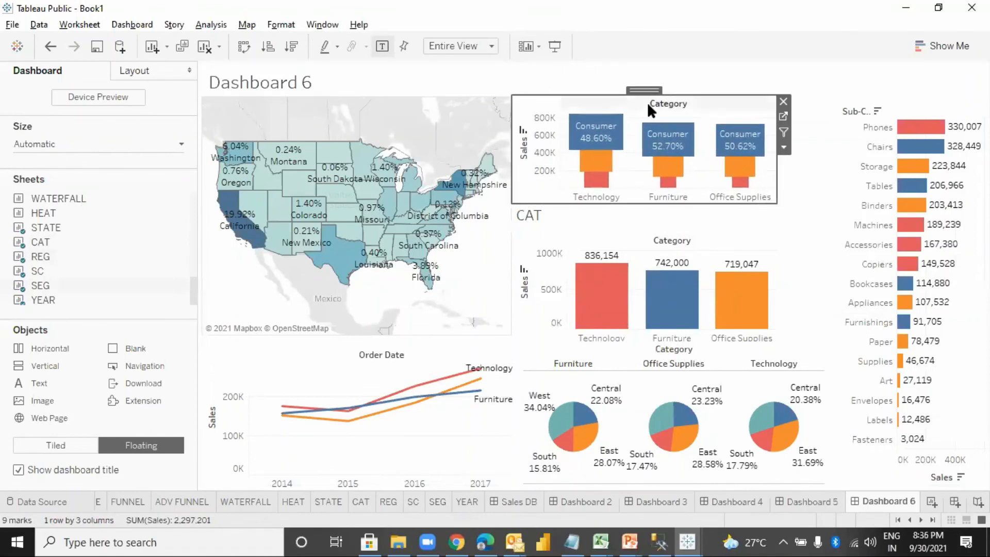
# Step: Hide the CAT chart's title
pyautogui.click(624, 210)
pyautogui.rightClick(624, 210)
pyautogui.click(668, 249)
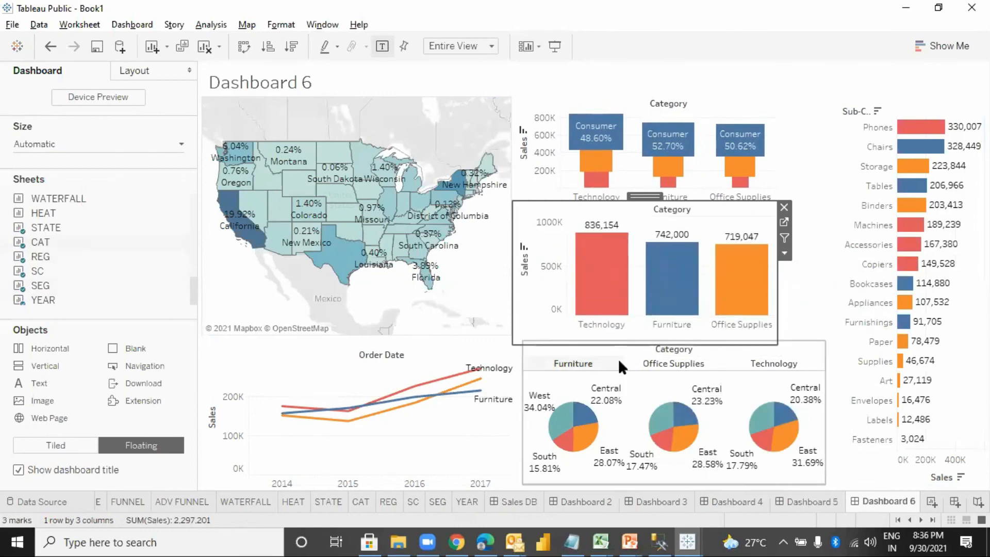
# Step: Narrow the REG chart to align with the charts above it and widen the SC chart leftward into the freed space
pyautogui.click(825, 386)
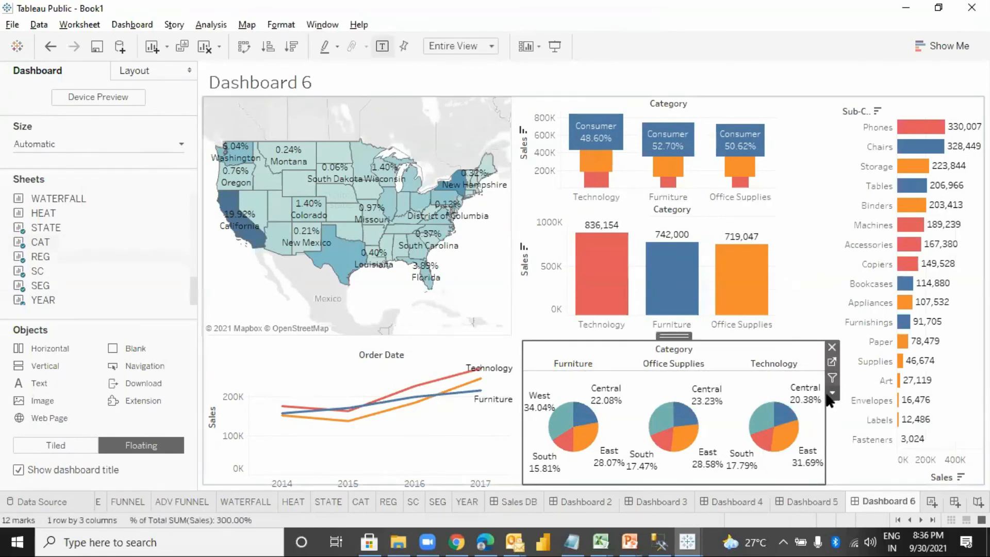
pyautogui.moveTo(826, 397); pyautogui.dragTo(785, 396)
pyautogui.click(842, 248)
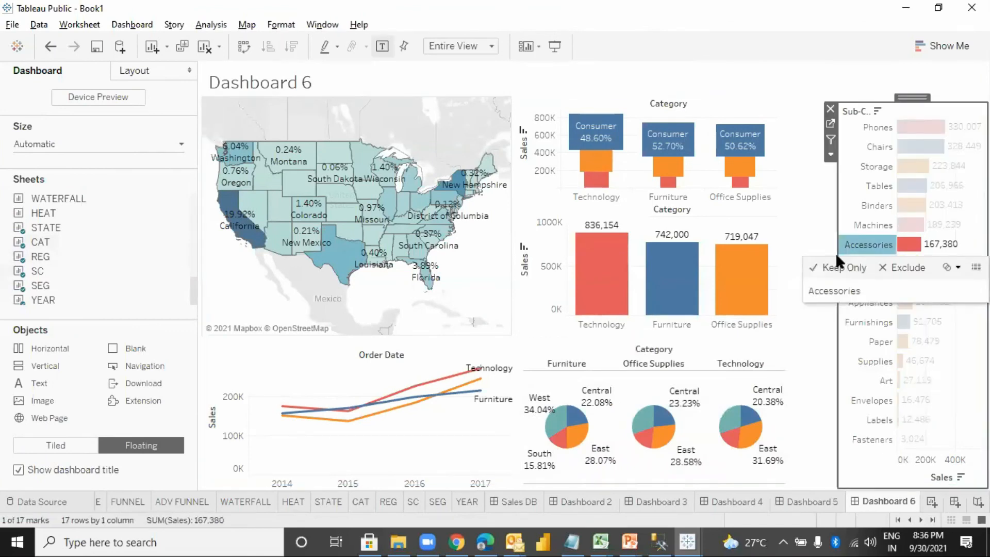
pyautogui.moveTo(838, 223); pyautogui.dragTo(796, 234)
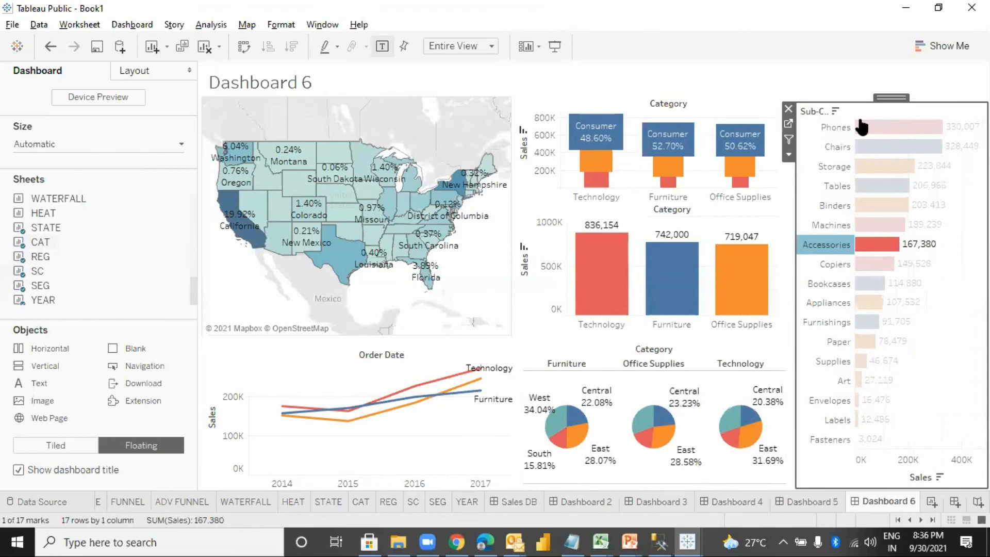
pyautogui.click(822, 110)
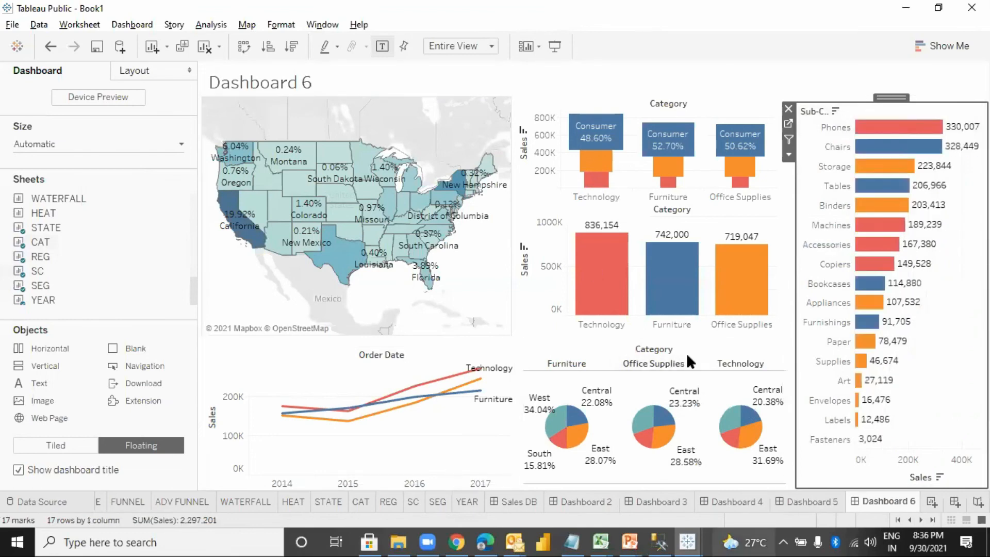
# Step: Preview the dashboard in presentation mode and return to editing
pyautogui.press('F7')
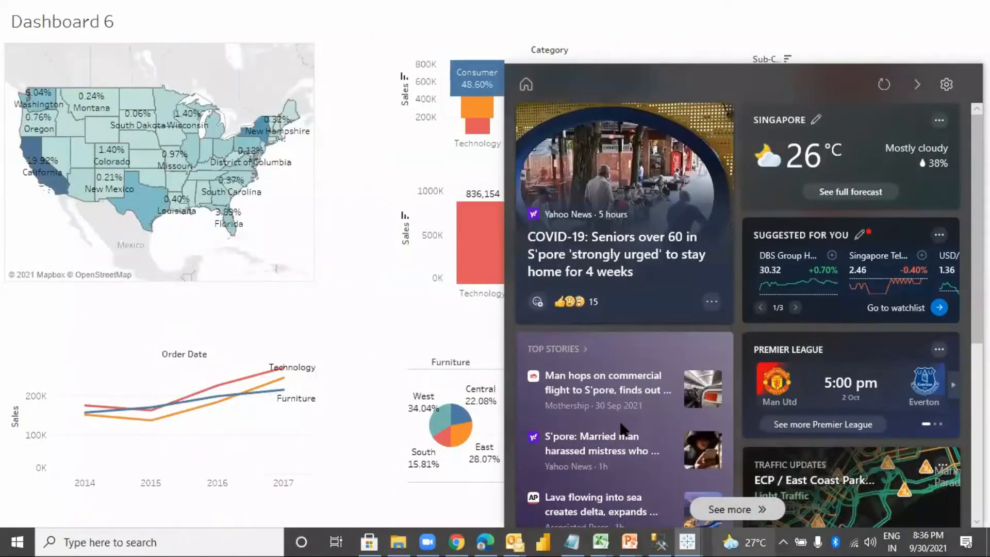
pyautogui.click(401, 356)
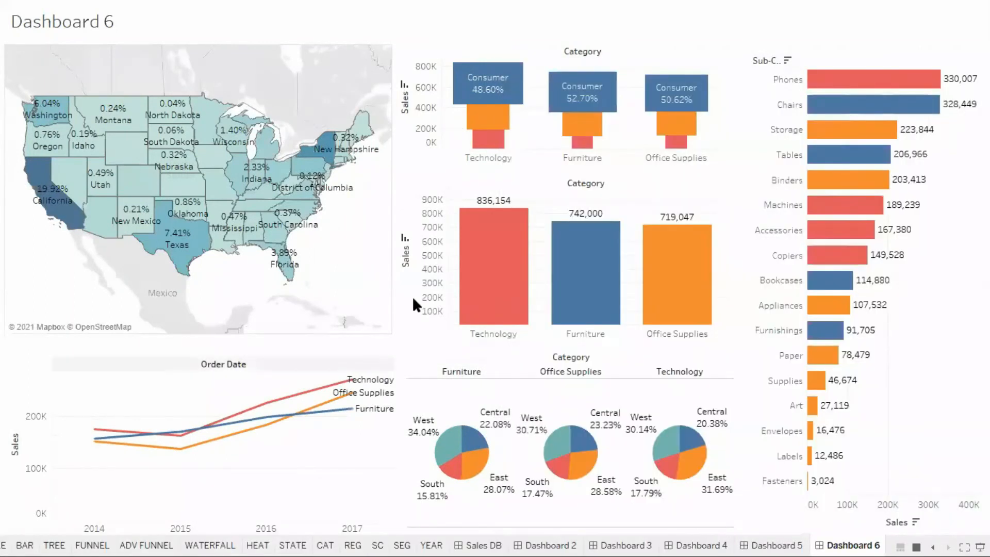
pyautogui.moveTo(608, 533)
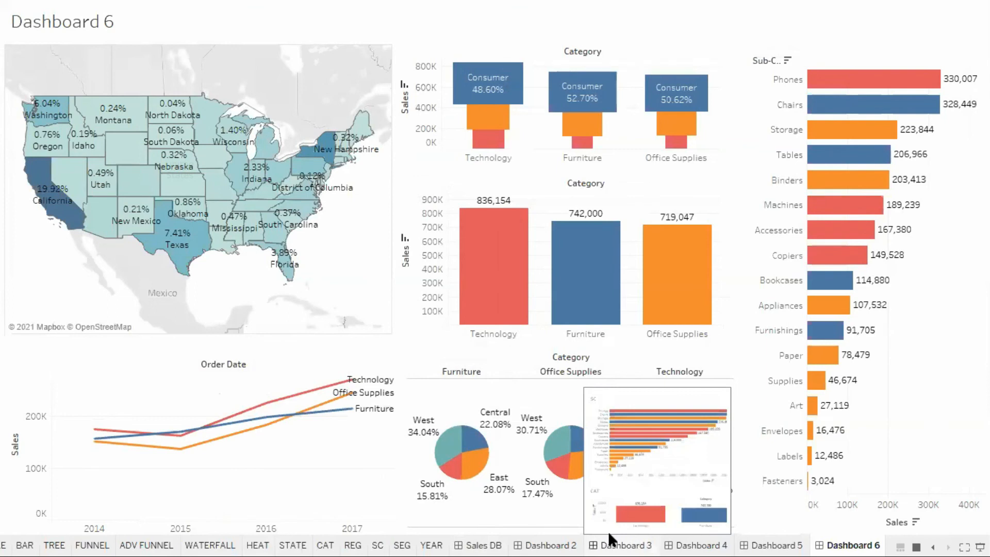
pyautogui.press('Escape')
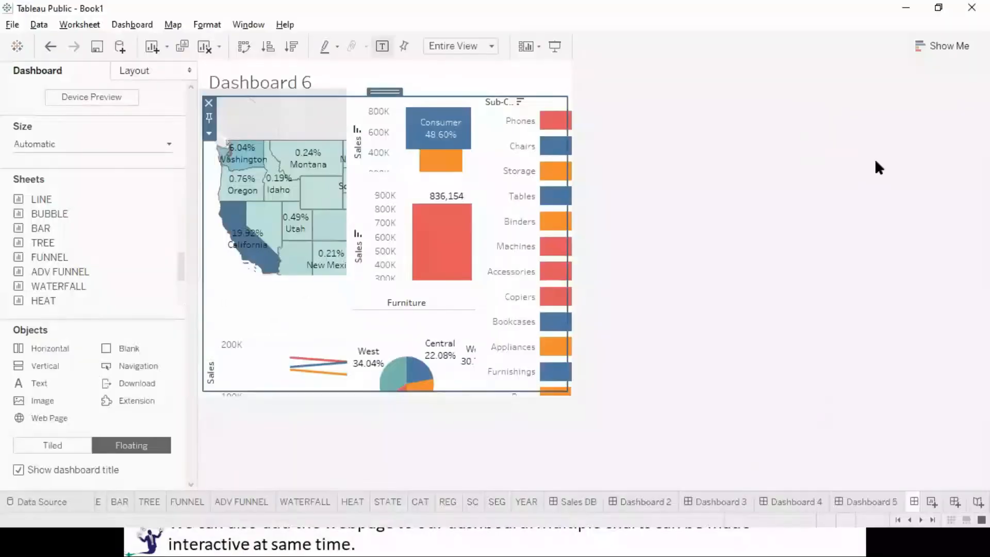
# Step: Replace the dashboard title's text with "SALES SUMMARY"
pyautogui.doubleClick(475, 81)
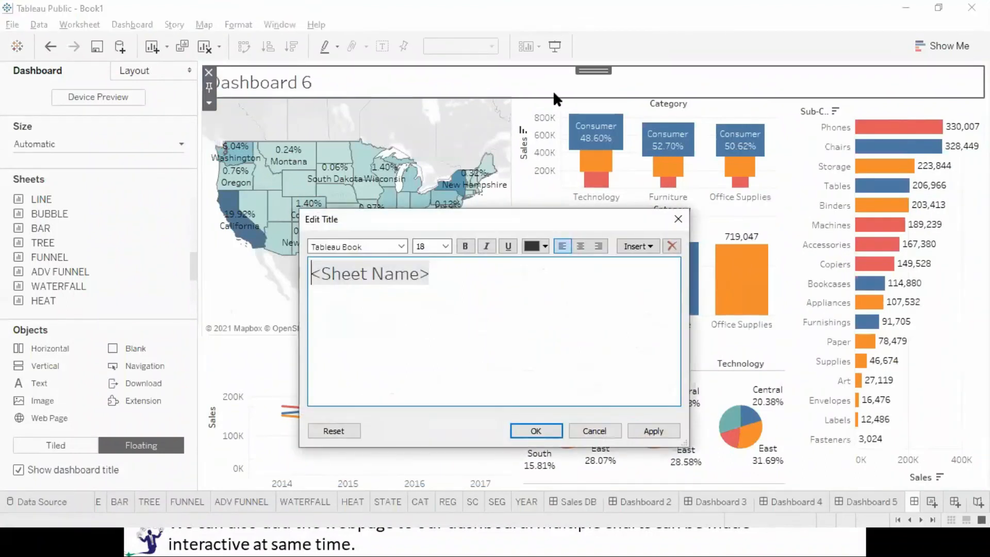
pyautogui.click(474, 262)
pyautogui.hotkey('ctrl', 'a')
pyautogui.write('SUMMARY')
pyautogui.press('Home')
pyautogui.write('SALES')
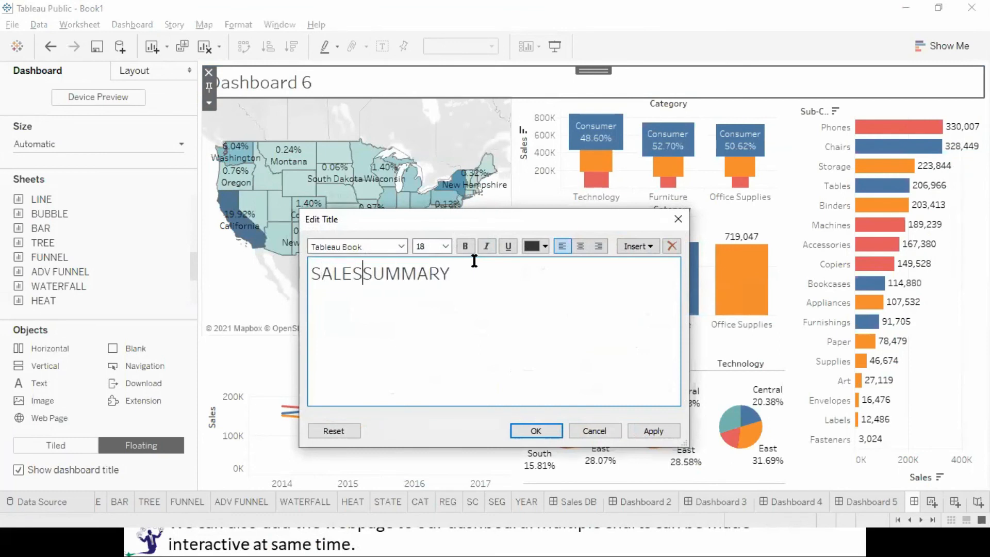
# Step: Format the dashboard title as bold, centered, size 24 text and apply it
pyautogui.hotkey('ctrl', 'a')
pyautogui.hotkey('ctrl', 'b')
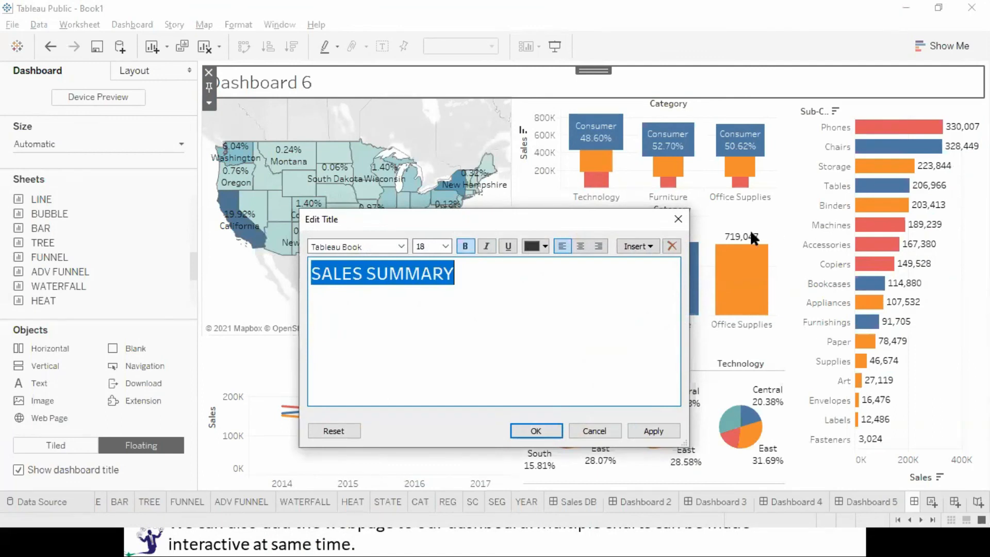
pyautogui.click(580, 246)
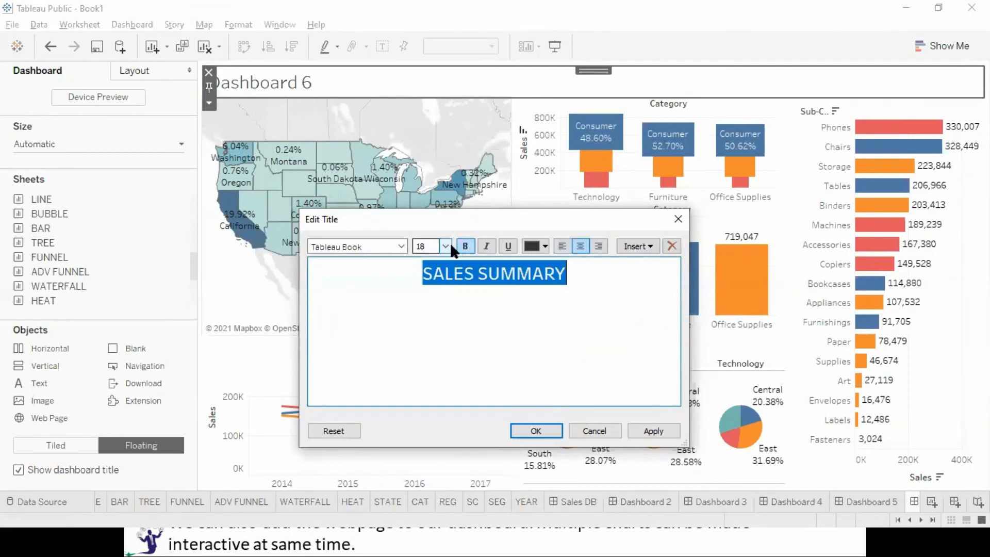
pyautogui.click(447, 246)
pyautogui.click(432, 362)
pyautogui.click(653, 430)
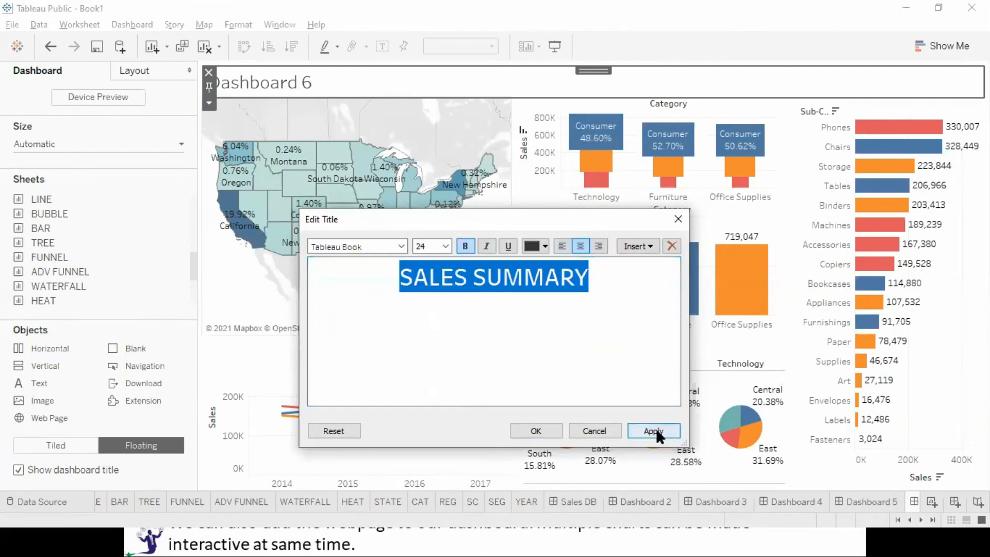
pyautogui.click(539, 431)
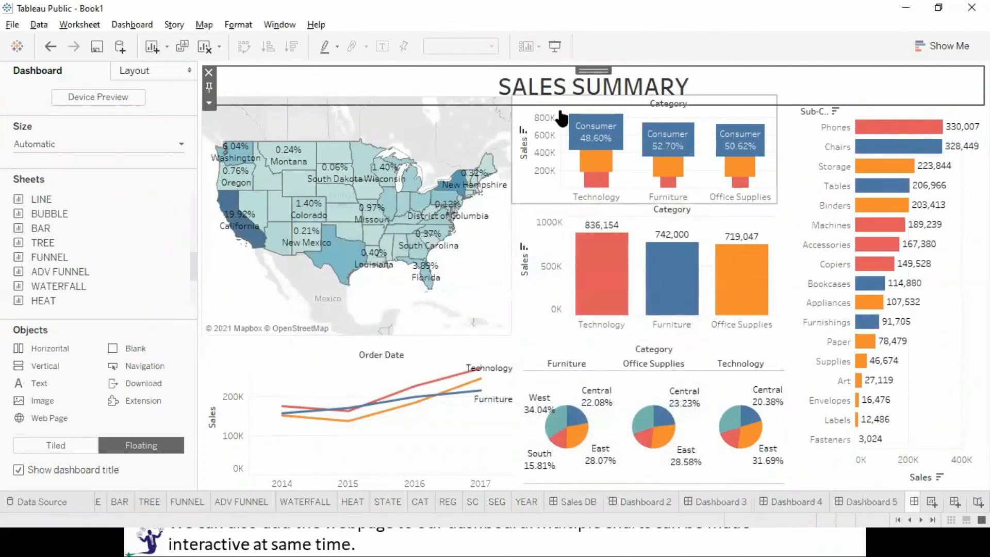
# Step: Reduce the height of the dashboard title band so it no longer overlaps the charts below
pyautogui.moveTo(556, 105); pyautogui.dragTo(555, 97)
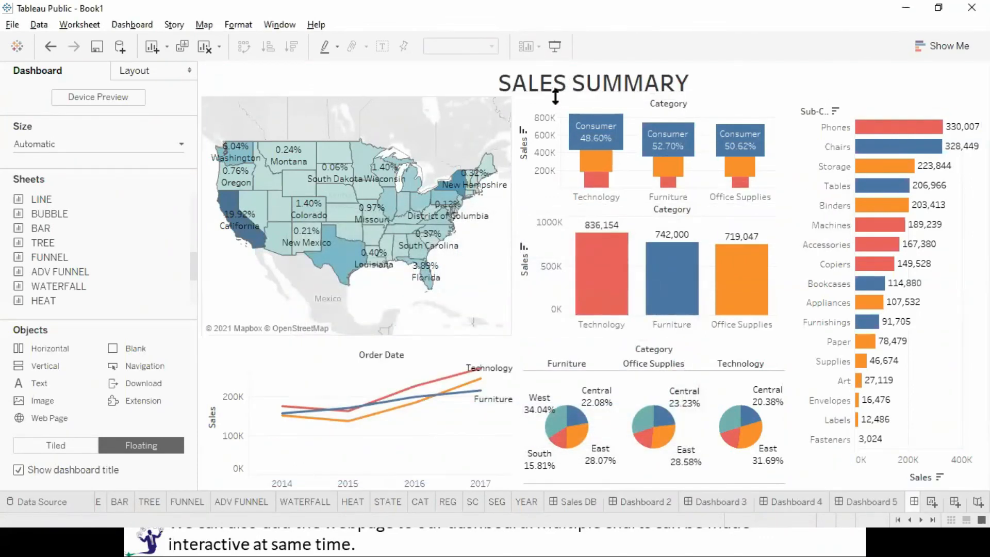
pyautogui.click(552, 95)
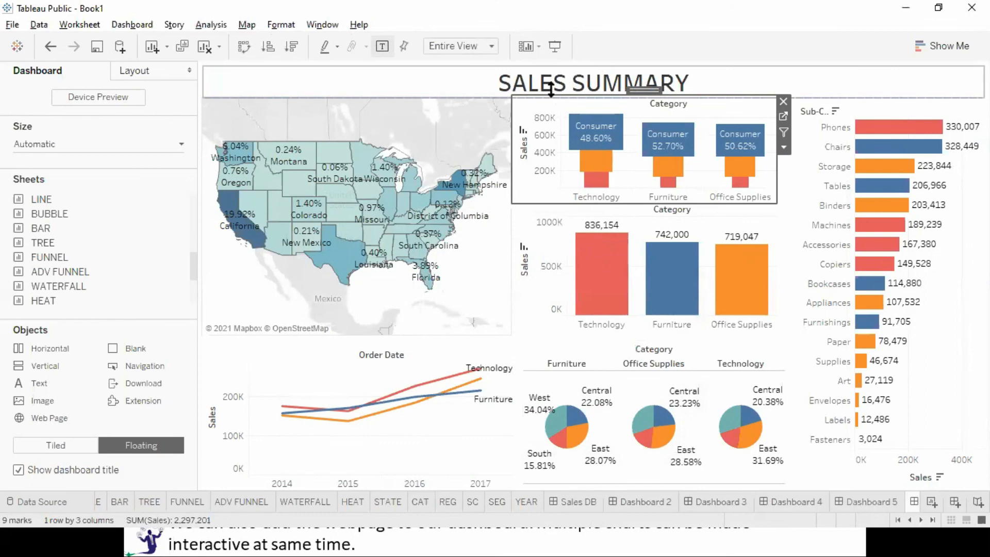
pyautogui.click(479, 85)
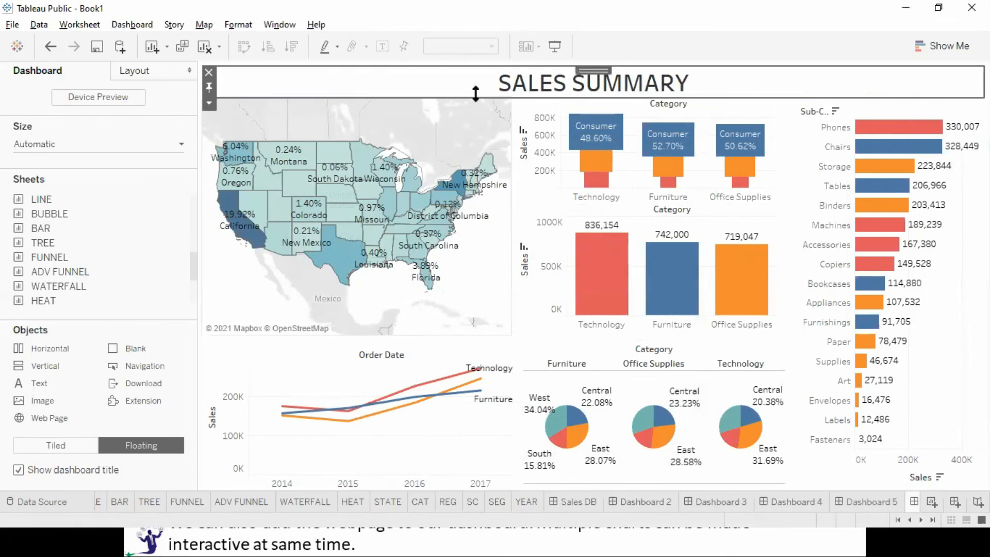
pyautogui.click(472, 97)
pyautogui.click(531, 88)
pyautogui.moveTo(532, 96); pyautogui.dragTo(531, 93)
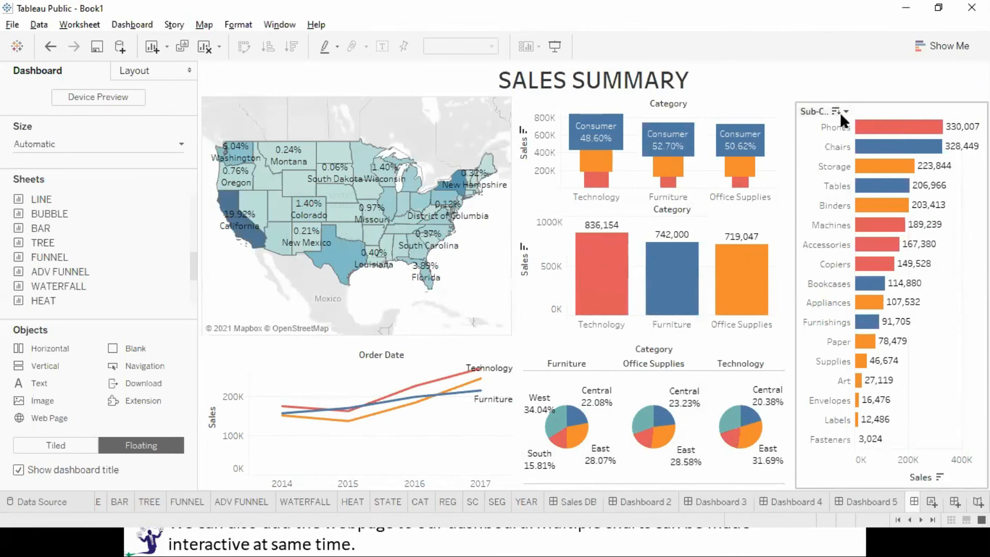
pyautogui.click(872, 110)
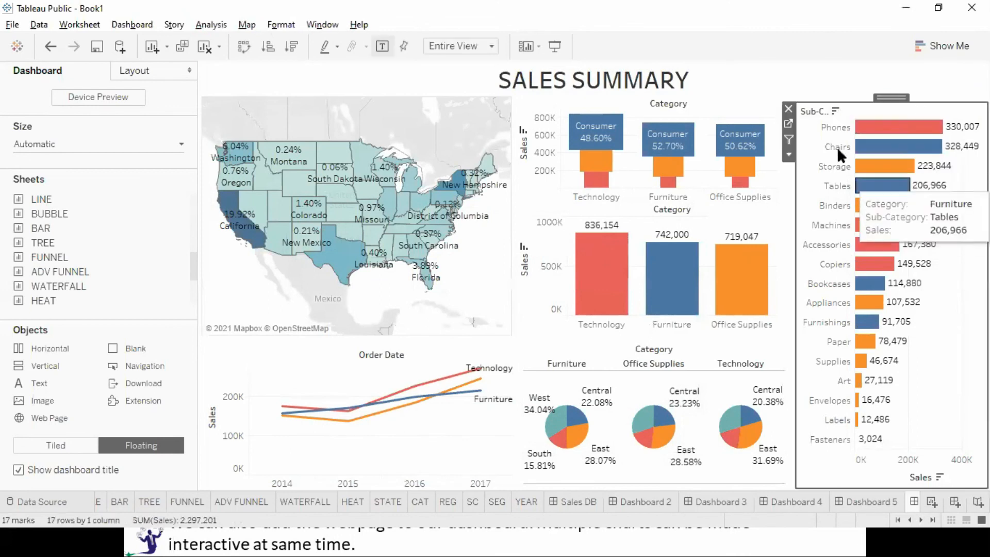
# Step: Set the sub-category bar chart and the segment-by-category chart to act as filters for the dashboard
pyautogui.click(789, 155)
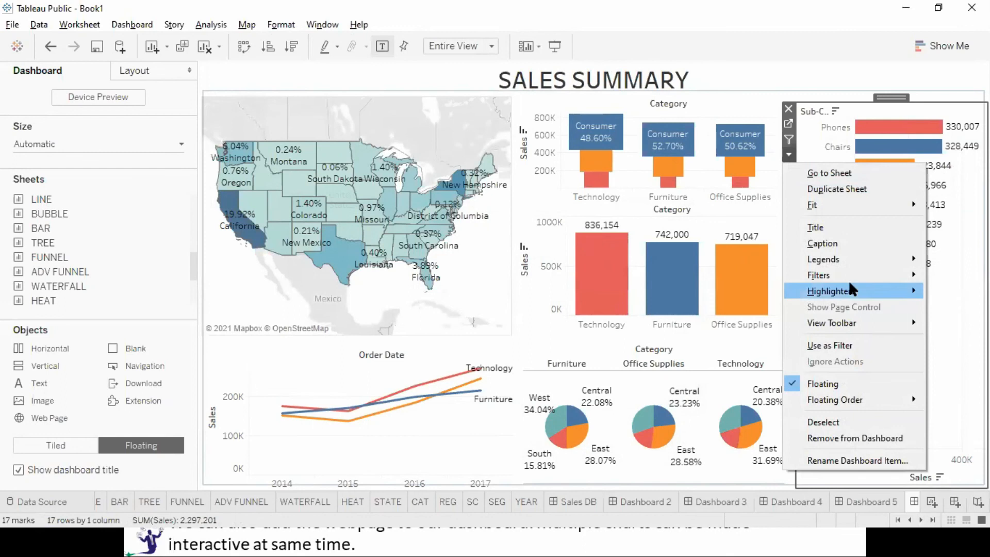
pyautogui.moveTo(844, 270)
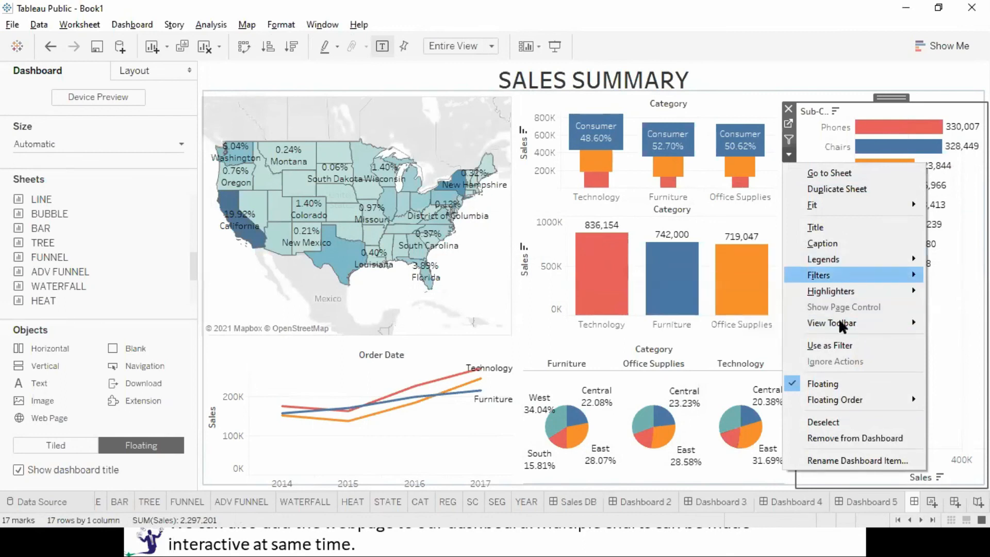
pyautogui.click(840, 345)
pyautogui.click(704, 136)
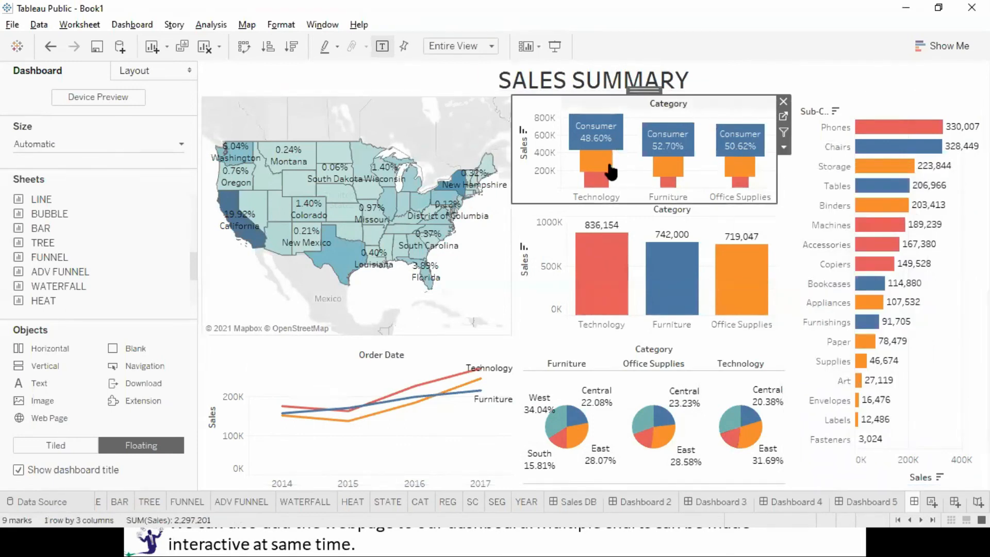
pyautogui.click(783, 147)
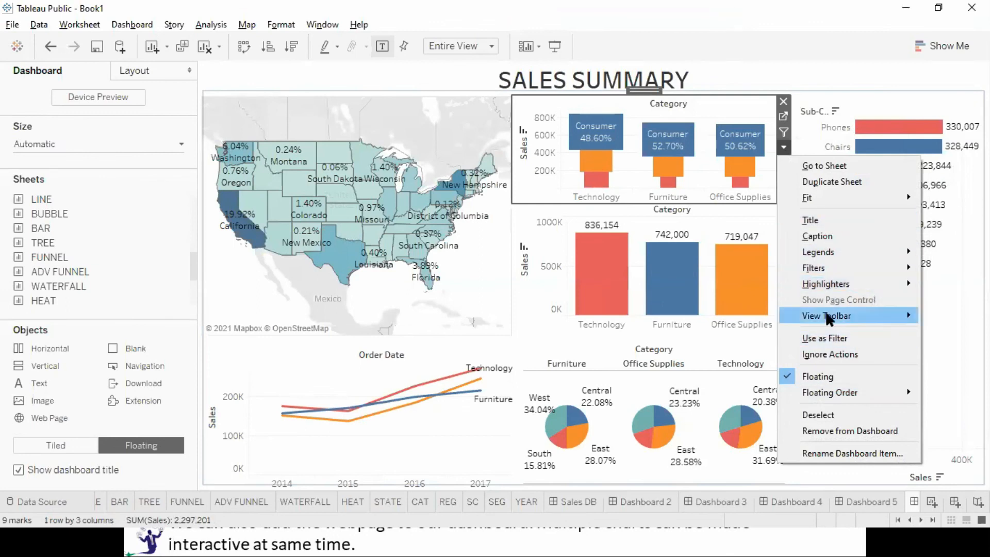
pyautogui.moveTo(831, 315)
pyautogui.click(825, 338)
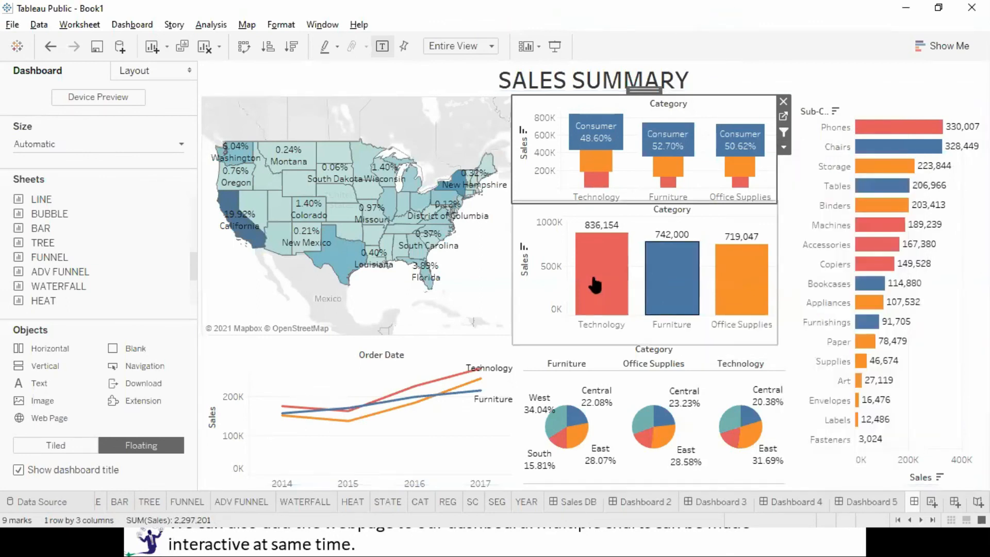
# Step: Set the category sales bar chart and the region pie charts to act as dashboard filters
pyautogui.click(537, 246)
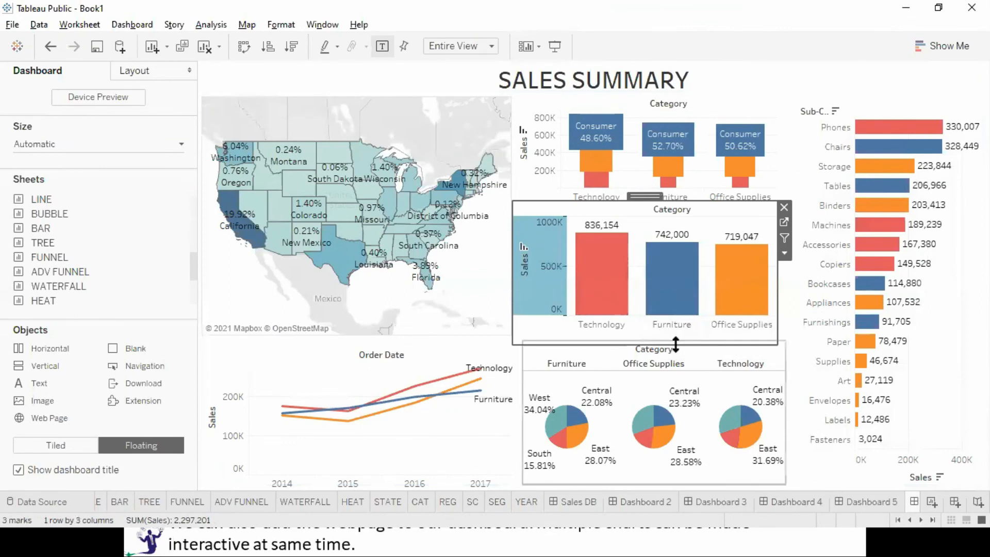
pyautogui.click(784, 253)
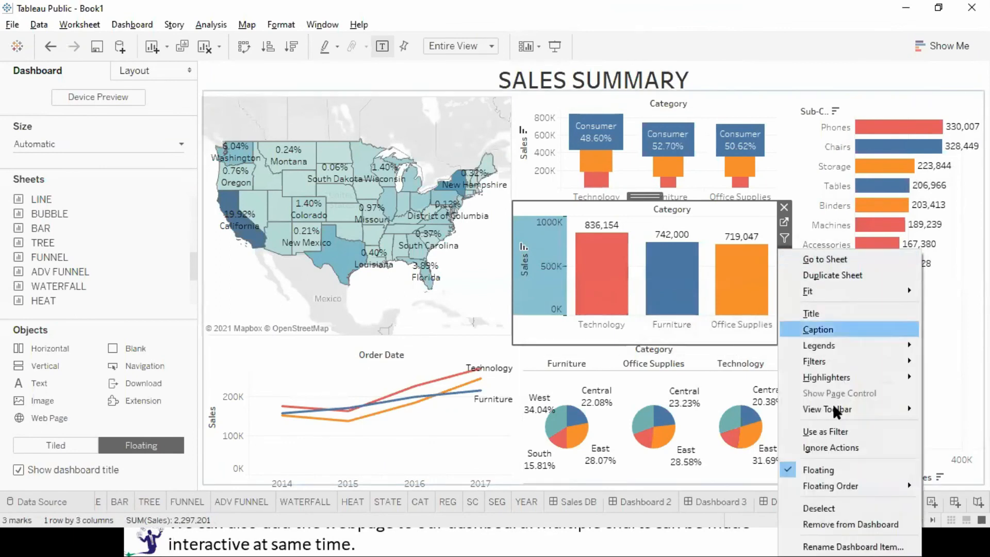
pyautogui.click(827, 431)
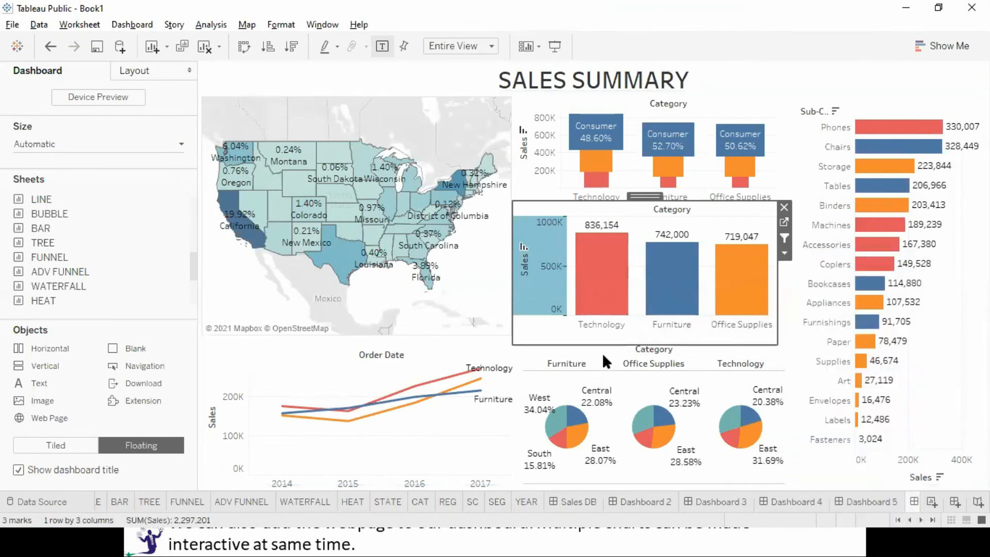
pyautogui.click(601, 363)
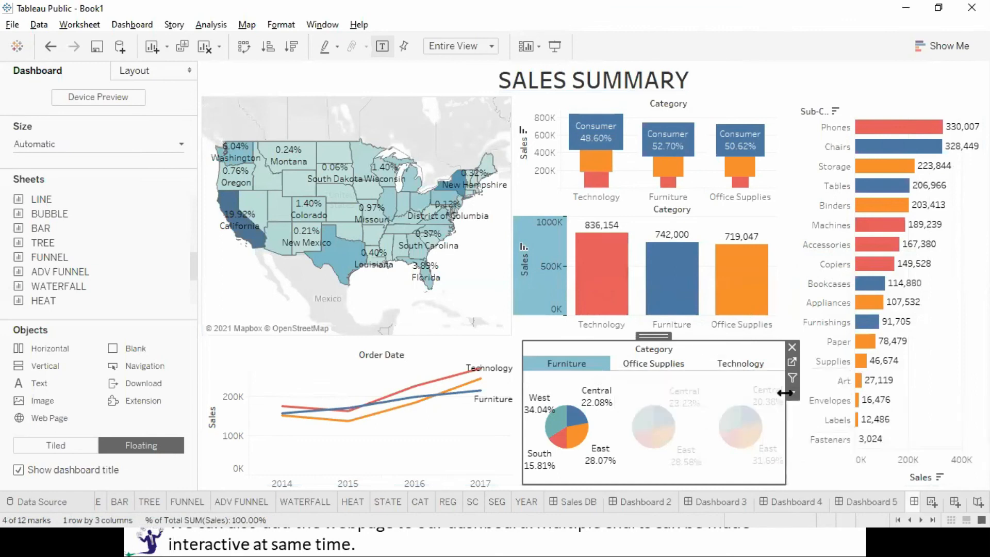
pyautogui.click(792, 393)
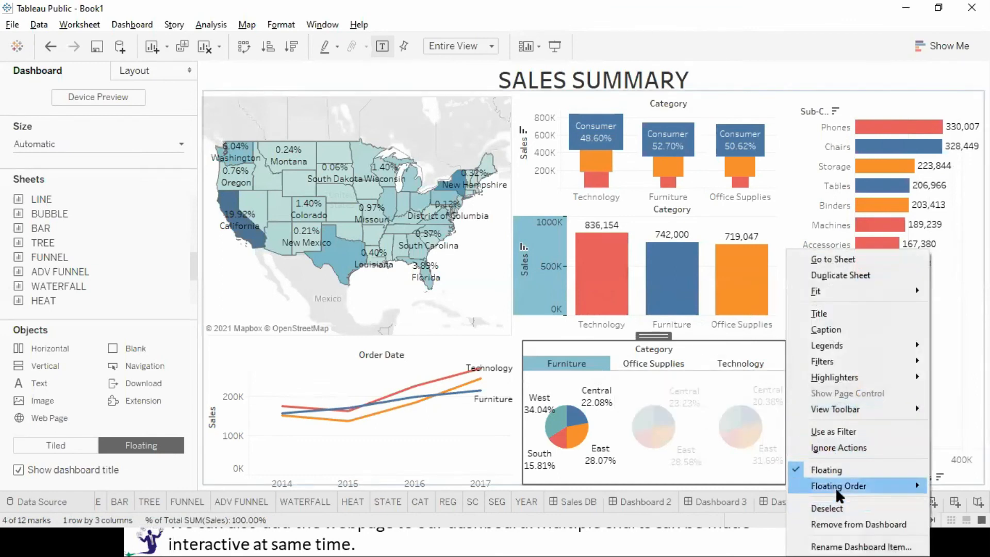
pyautogui.click(836, 432)
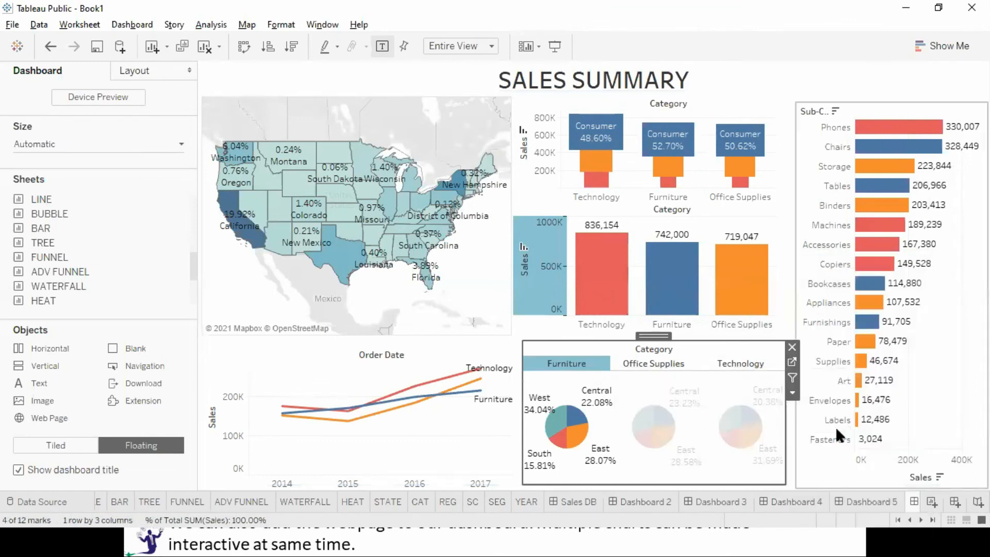
# Step: Set the STATE map to act as a filter for the other charts on the dashboard
pyautogui.click(235, 280)
pyautogui.click(519, 148)
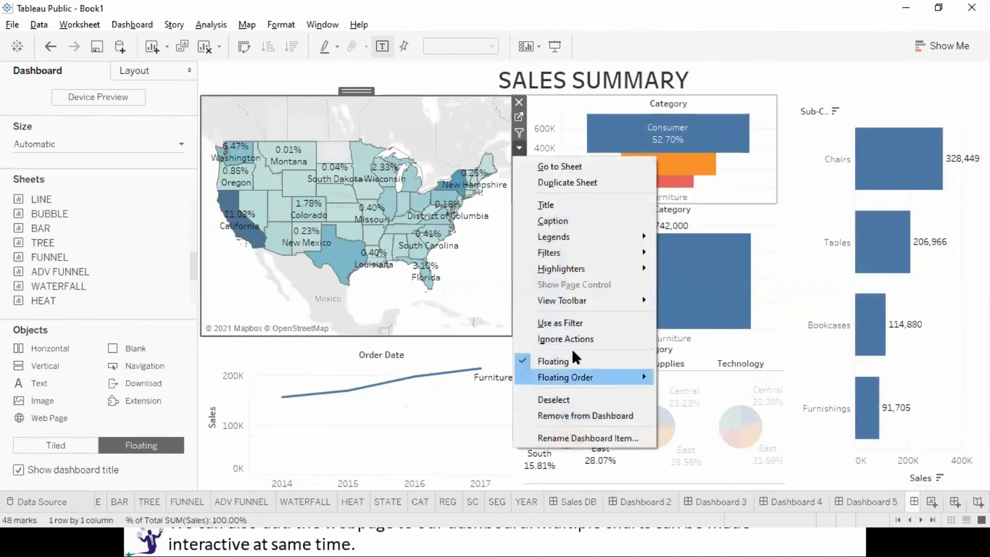
pyautogui.click(568, 323)
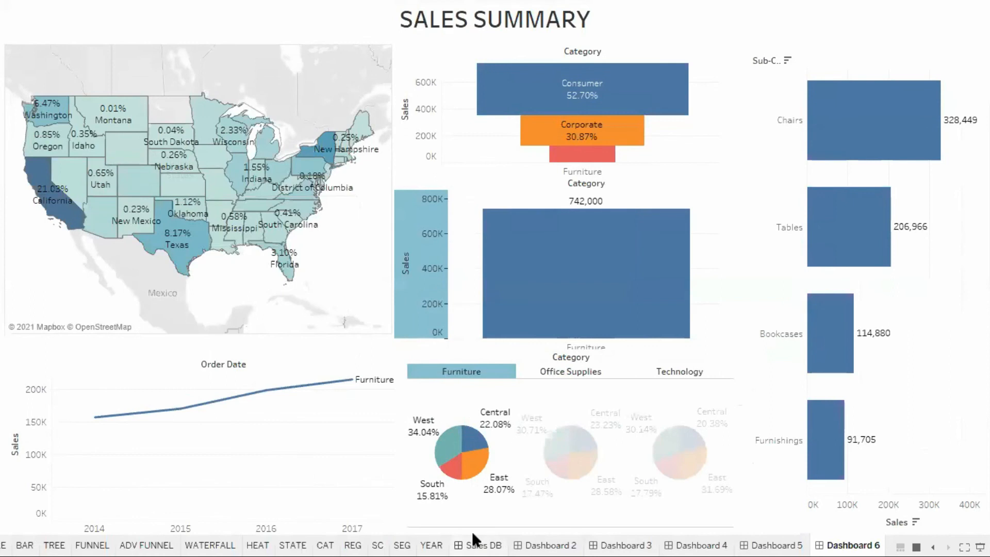
# Step: Test the chart filtering in presentation mode with Furniture's Consumer segment and California, and clear those selections
pyautogui.click(412, 457)
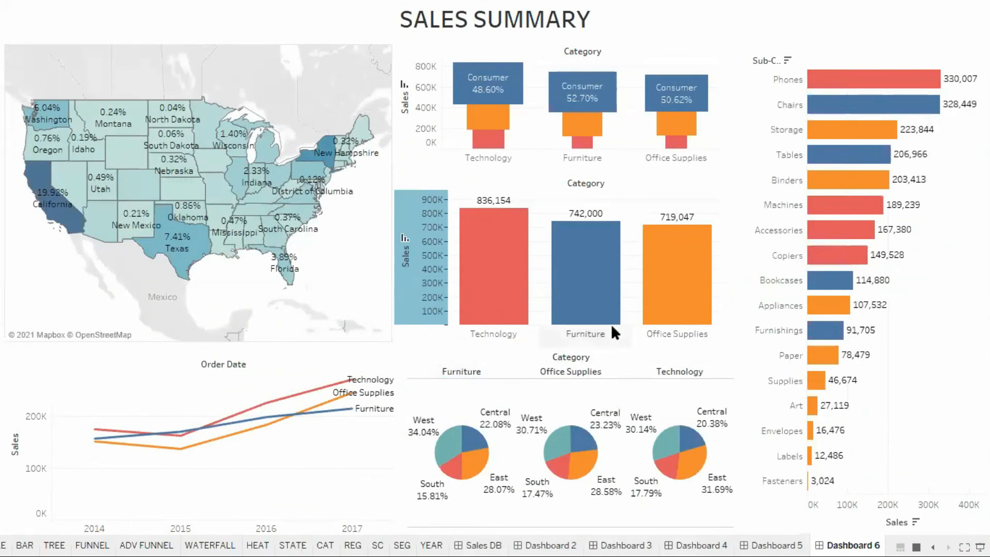
pyautogui.click(503, 269)
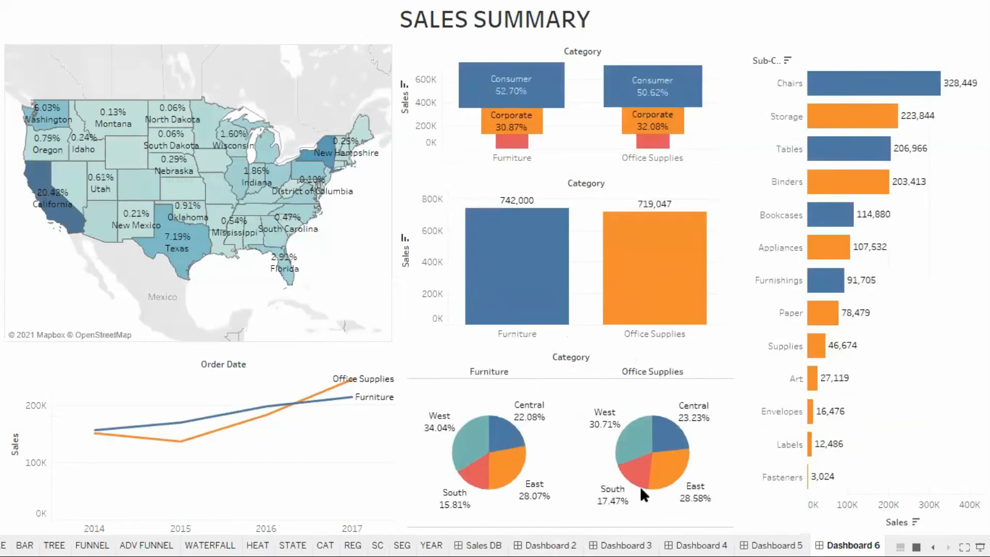
pyautogui.click(492, 93)
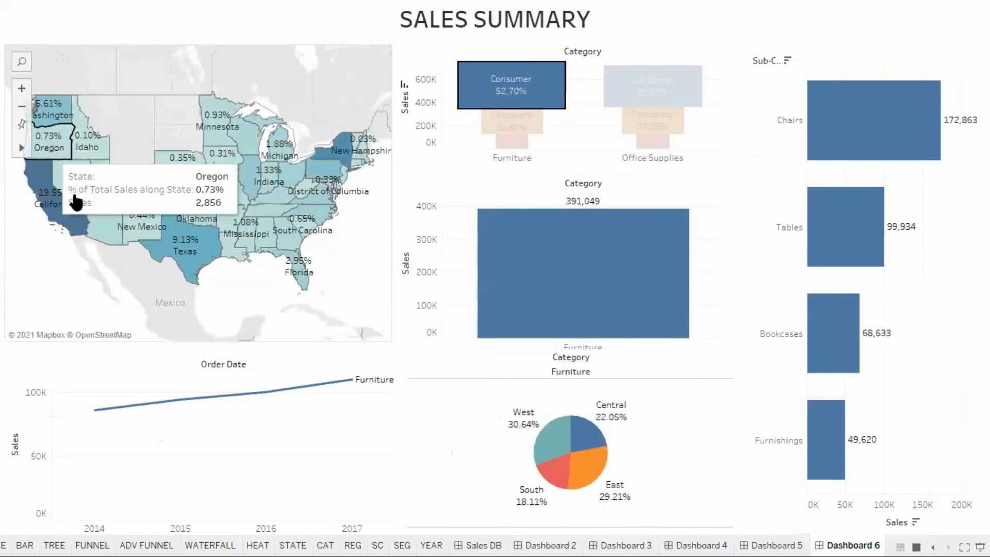
pyautogui.click(56, 209)
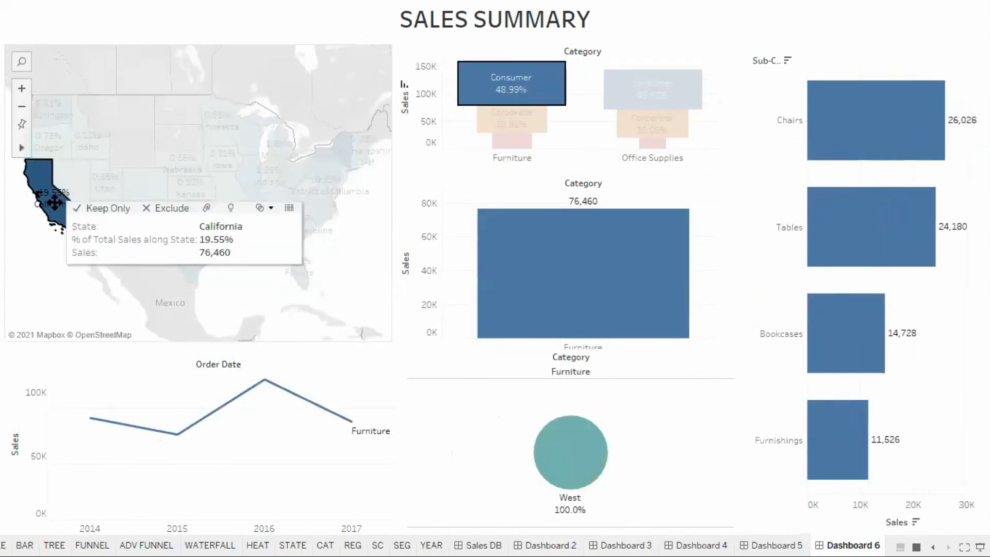
pyautogui.click(448, 129)
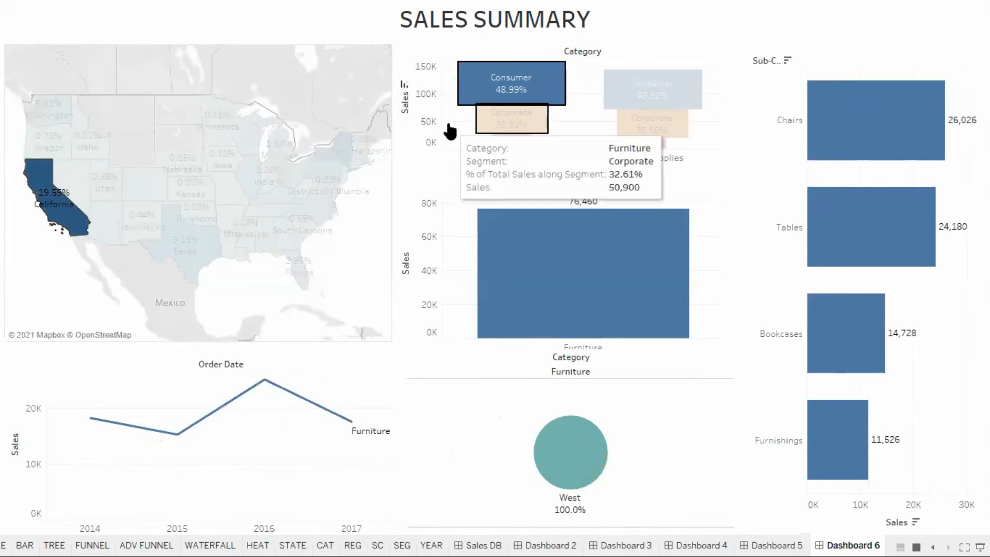
pyautogui.click(440, 149)
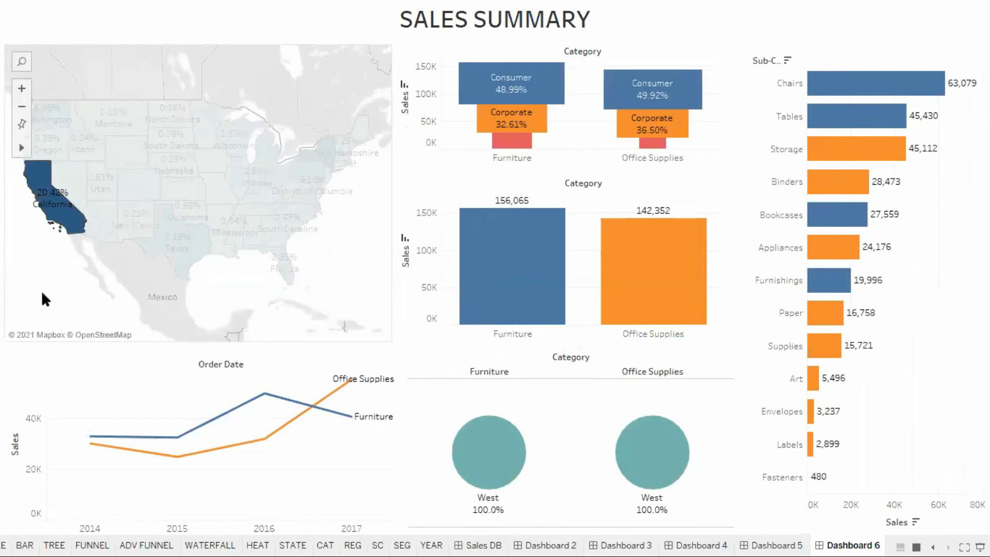
pyautogui.click(75, 320)
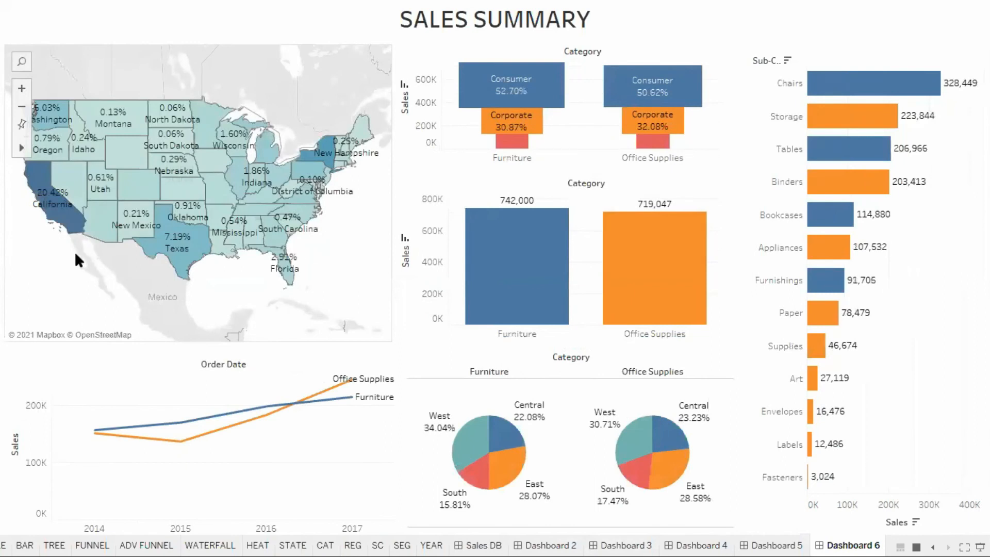
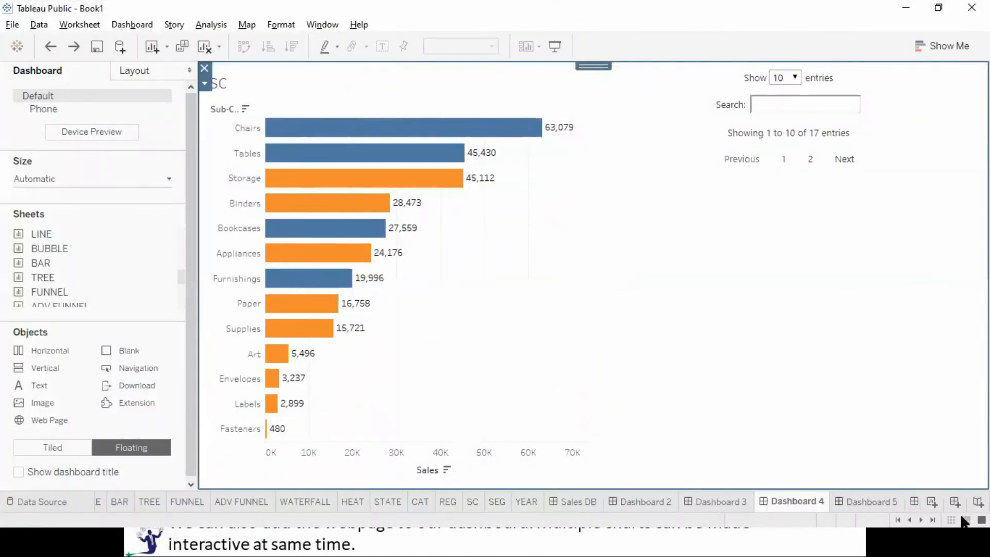
# Step: Open the CAT worksheet and remove its category filter that leaves out Technology
pyautogui.click(932, 520)
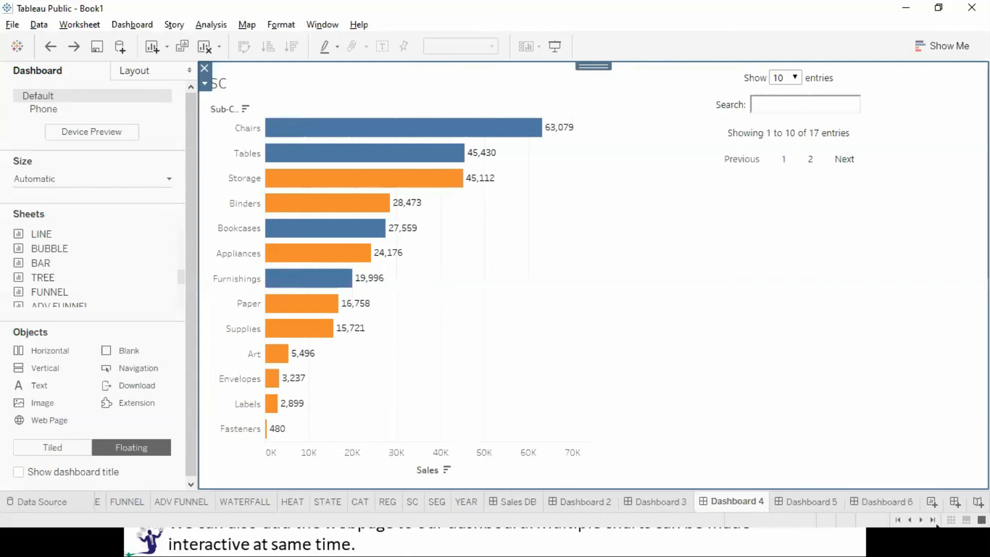
pyautogui.click(526, 503)
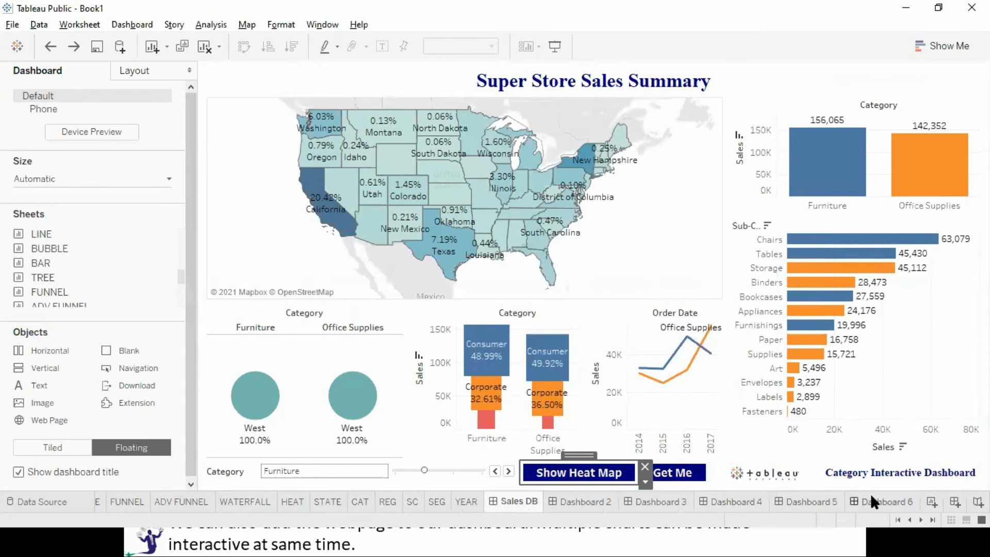
pyautogui.click(359, 501)
pyautogui.moveTo(256, 149); pyautogui.dragTo(229, 317)
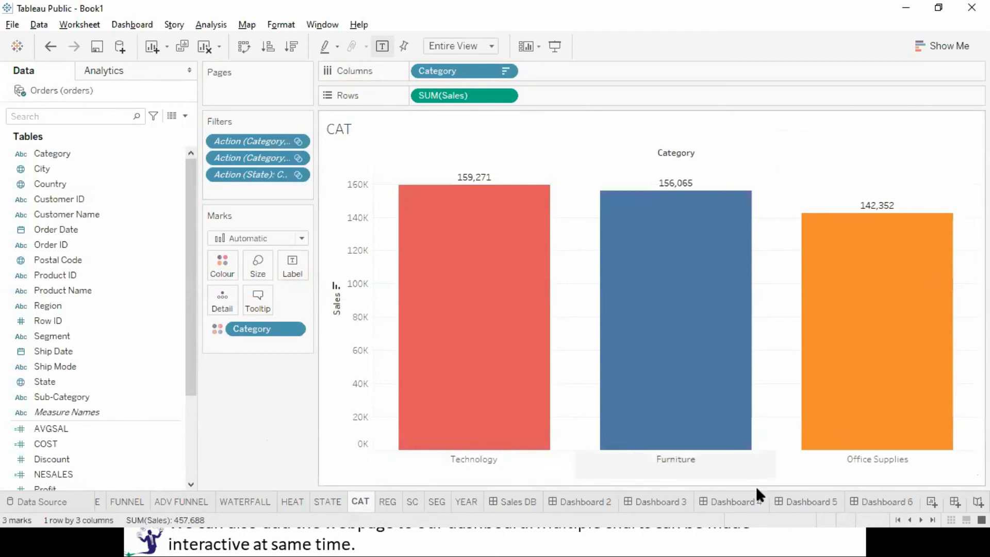
# Step: Check the Sales DB dashboard, and remove all Category and State action filters from the REG worksheet
pyautogui.click(527, 503)
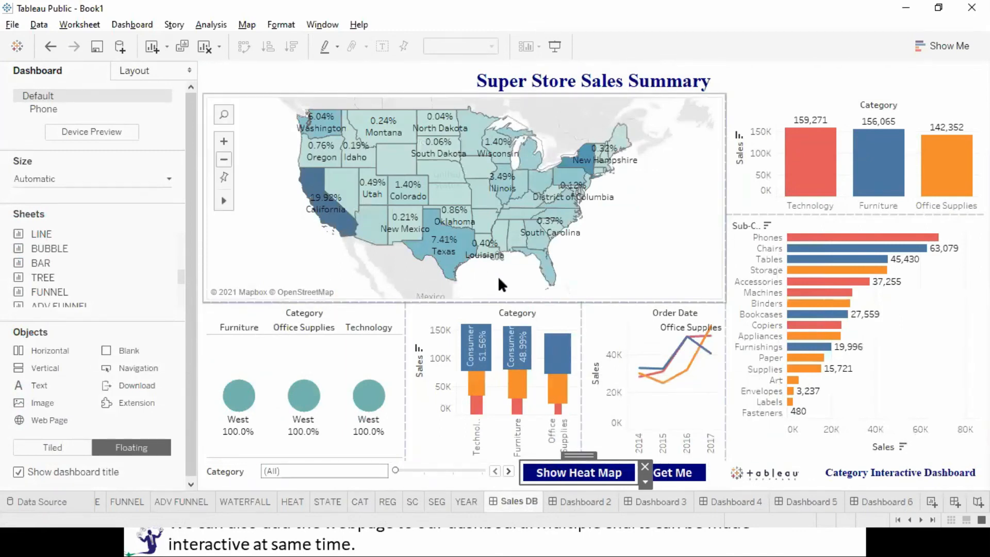
pyautogui.moveTo(350, 206)
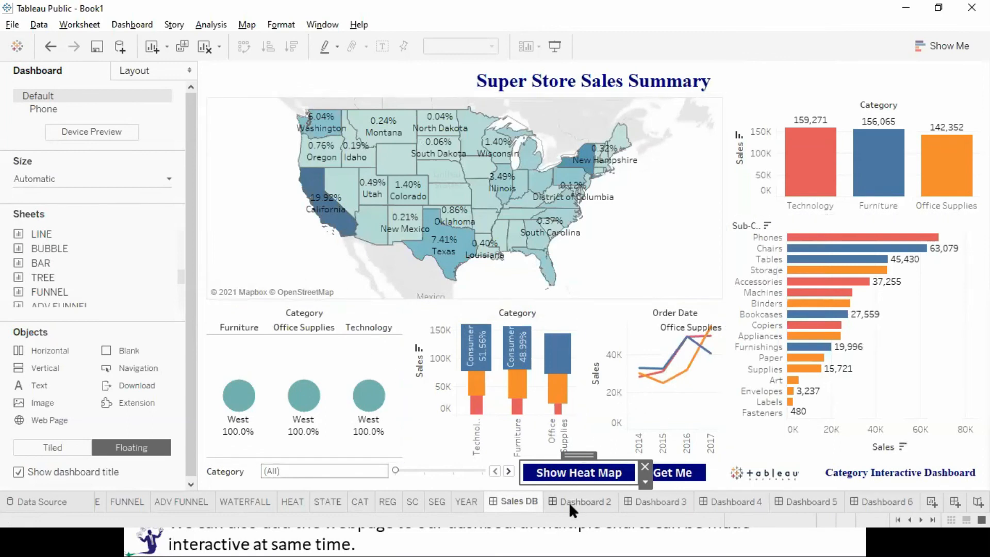
pyautogui.click(387, 502)
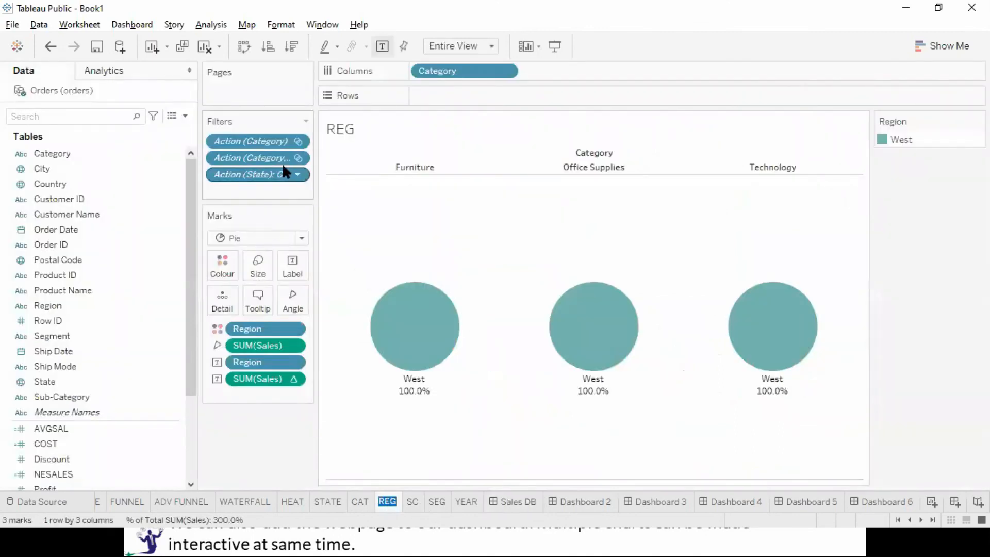
pyautogui.moveTo(263, 137); pyautogui.dragTo(251, 411)
pyautogui.moveTo(258, 140); pyautogui.dragTo(261, 490)
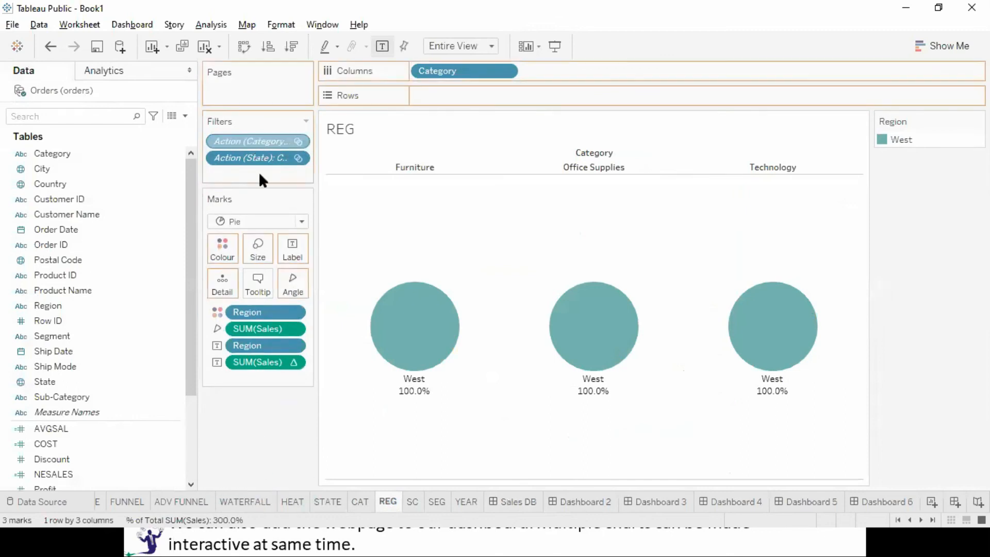
pyautogui.moveTo(258, 142); pyautogui.dragTo(234, 457)
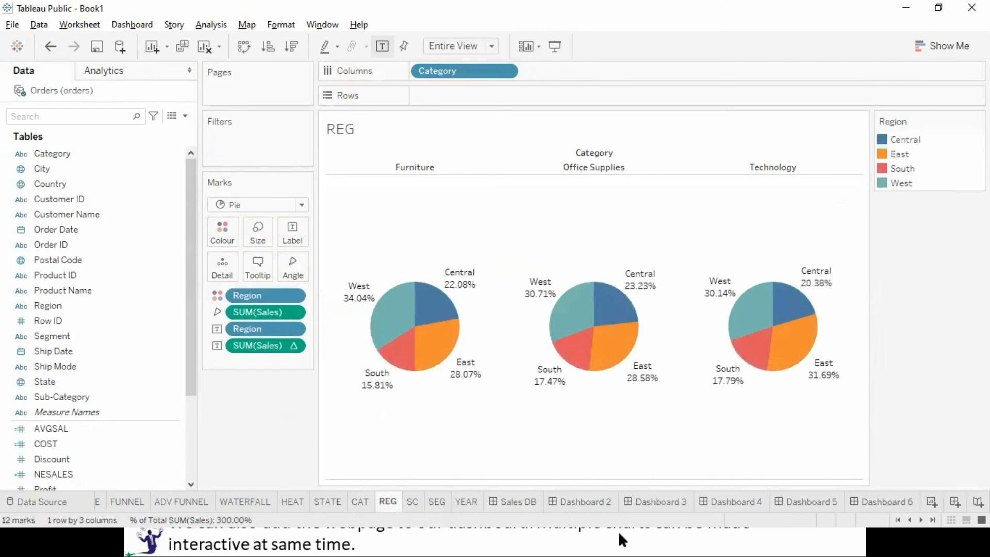
# Step: Turn on device preview for the Sales DB dashboard, view its Phone layout in presentation mode, and return to editing
pyautogui.click(528, 503)
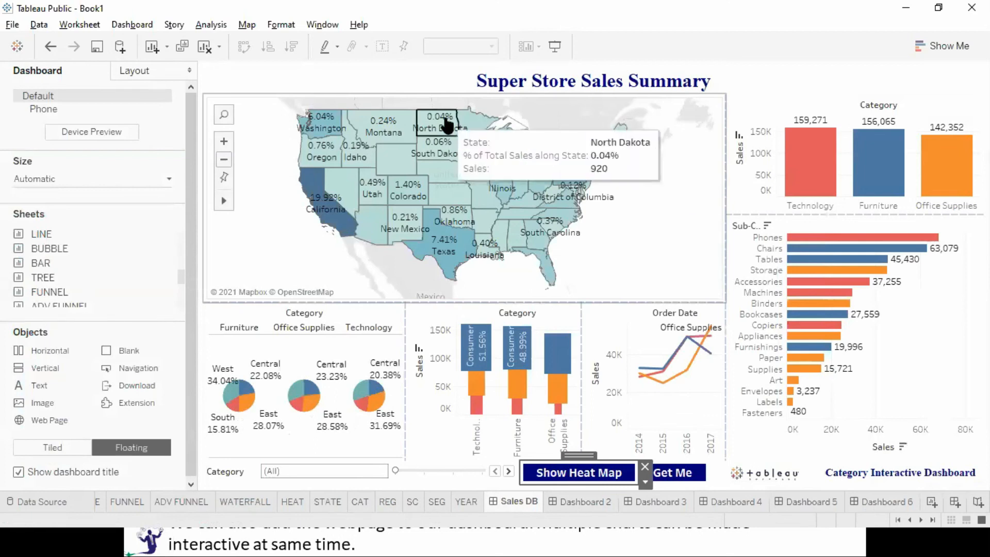
pyautogui.click(94, 132)
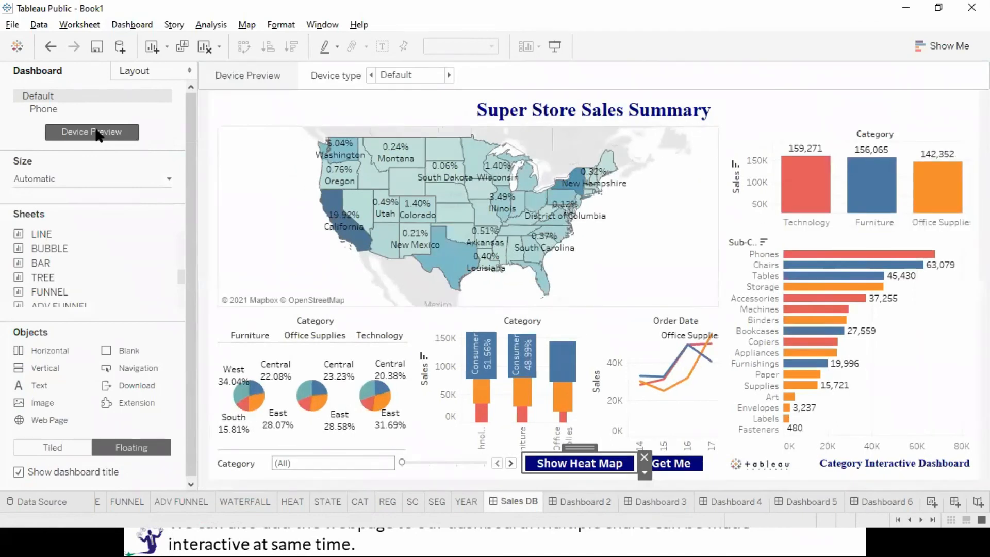
pyautogui.click(59, 109)
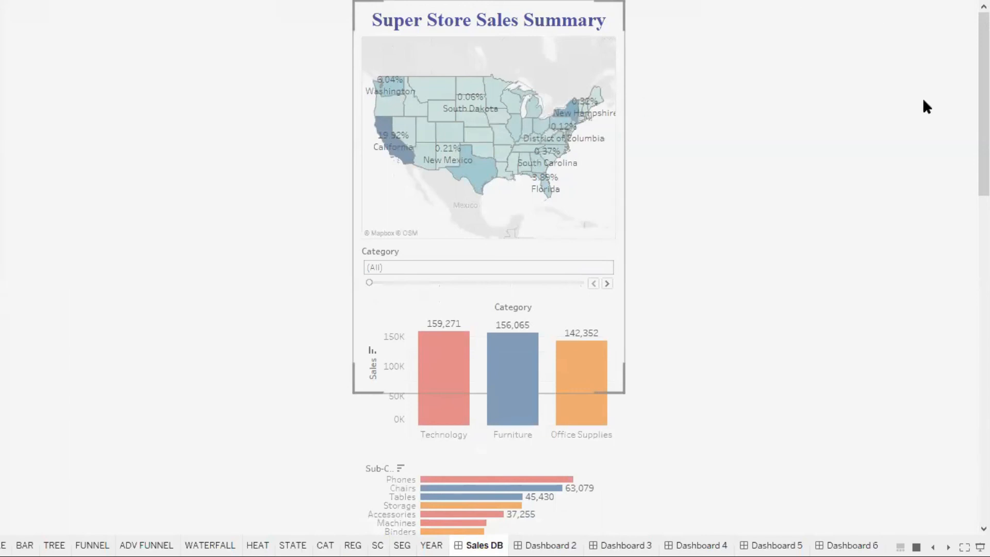
pyautogui.moveTo(984, 89); pyautogui.dragTo(936, 2)
pyautogui.press('Escape')
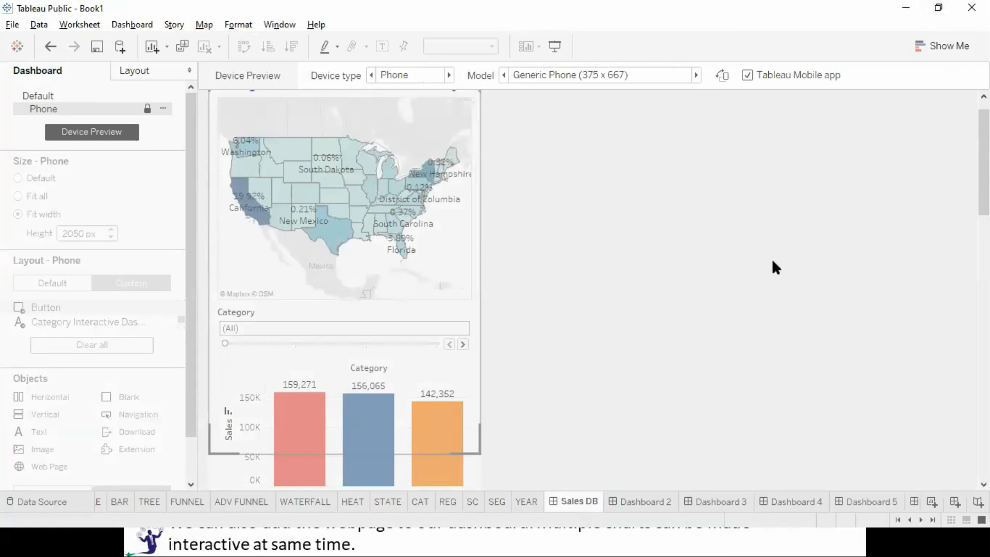
# Step: Set the phone preview's device model to iPhone 7 Plus, 8 Plus (414 x 736)
pyautogui.click(651, 68)
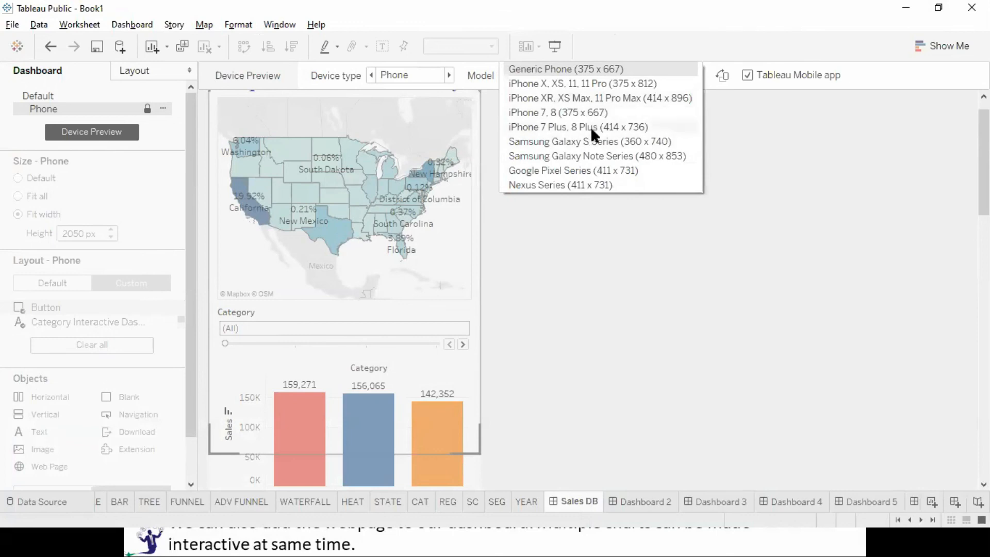
pyautogui.click(591, 128)
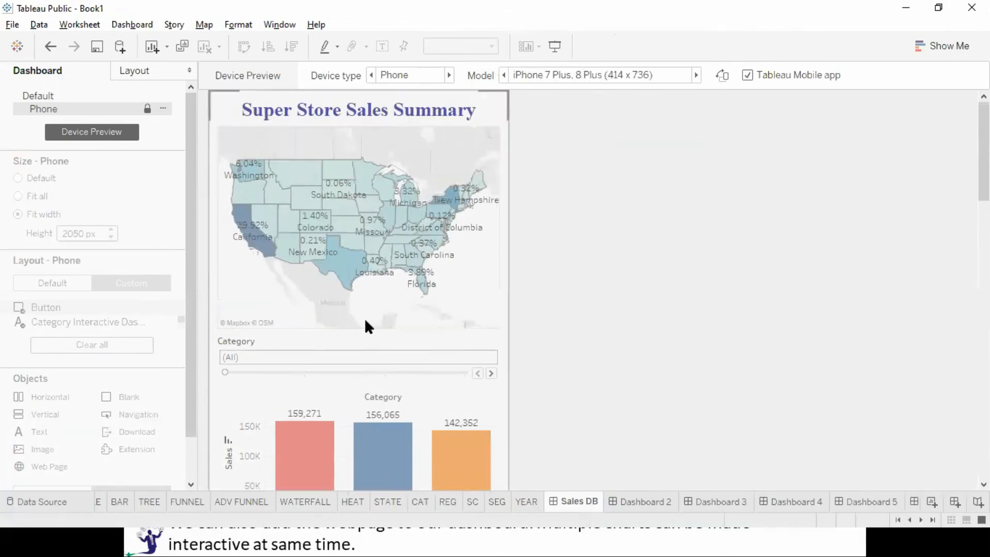
# Step: Unlock the Phone layout for custom editing, set its size to Fit all, and check it in presentation mode
pyautogui.press('F7')
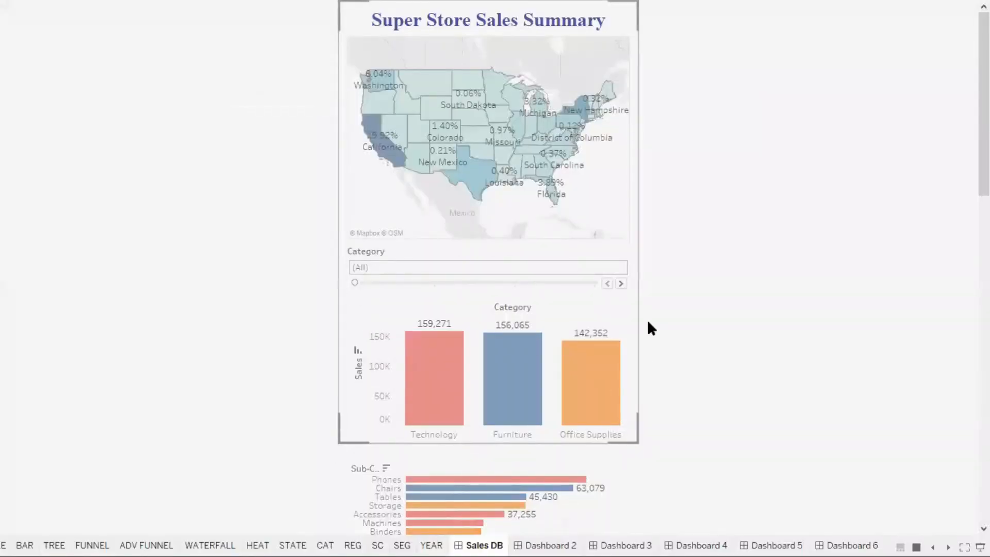
pyautogui.press('Escape')
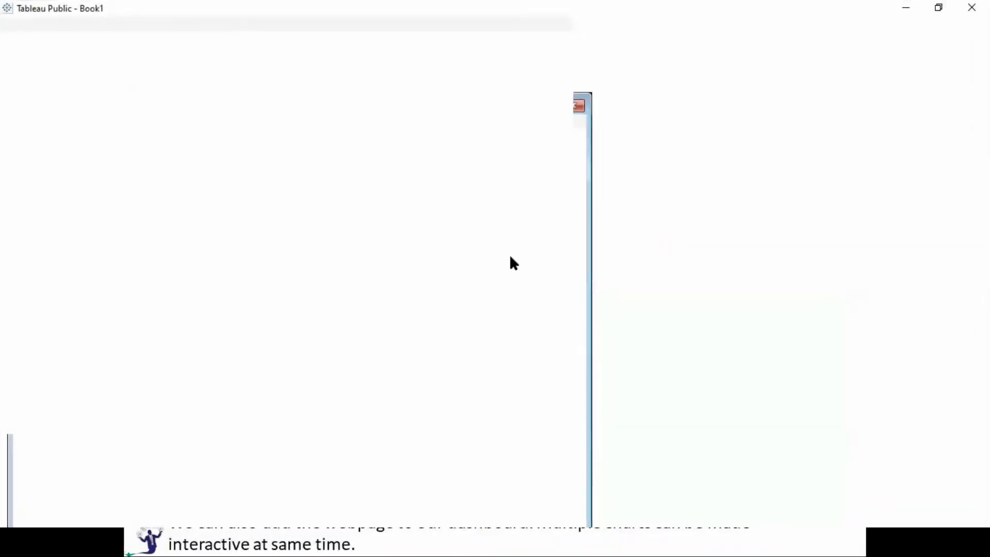
pyautogui.click(395, 276)
pyautogui.click(581, 294)
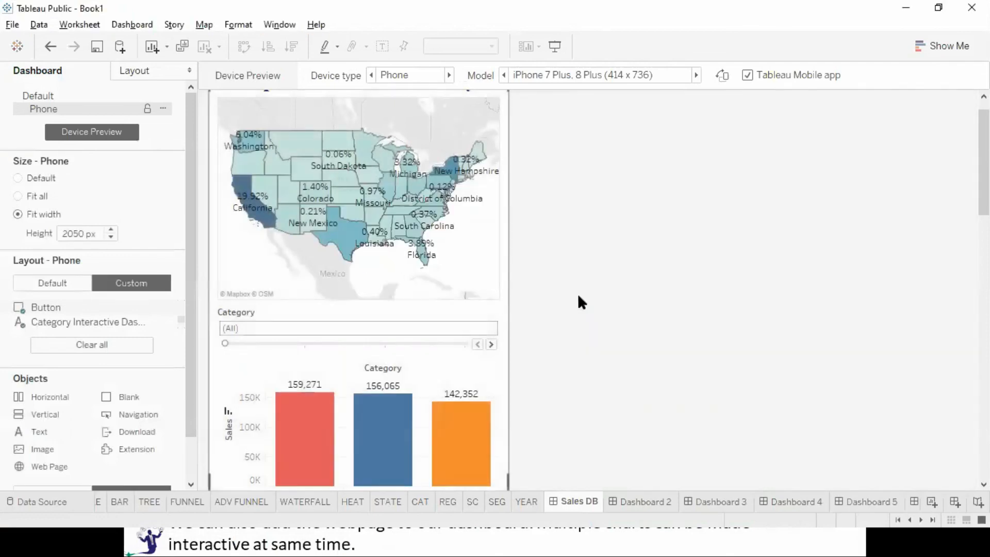
pyautogui.click(17, 196)
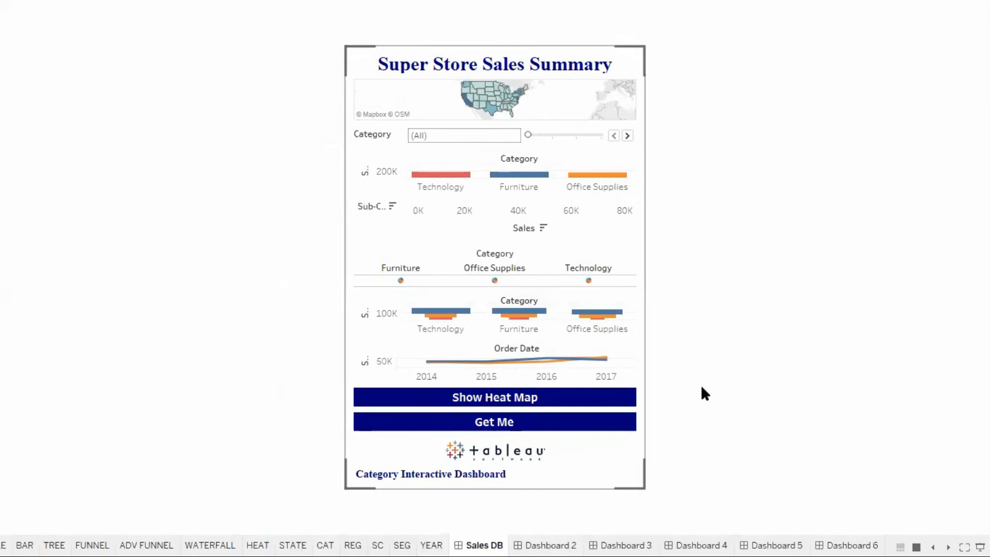
pyautogui.press('Escape')
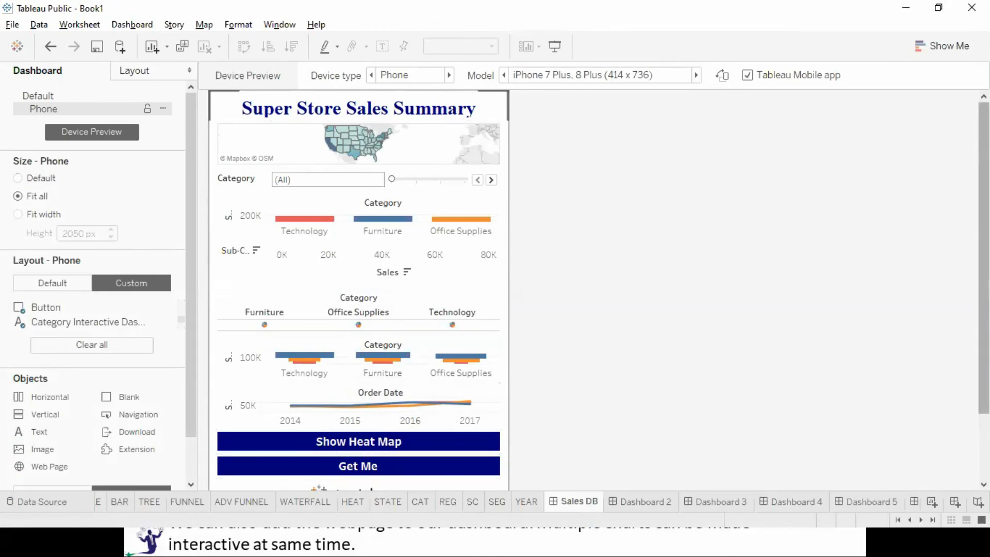
pyautogui.click(345, 194)
pyautogui.moveTo(349, 186)
pyautogui.mouseDown()
pyautogui.moveTo(440, 137)
pyautogui.moveTo(489, 147)
pyautogui.moveTo(441, 143)
pyautogui.moveTo(438, 135)
pyautogui.moveTo(461, 165)
pyautogui.moveTo(464, 203)
pyautogui.moveTo(447, 208)
pyautogui.mouseUp()
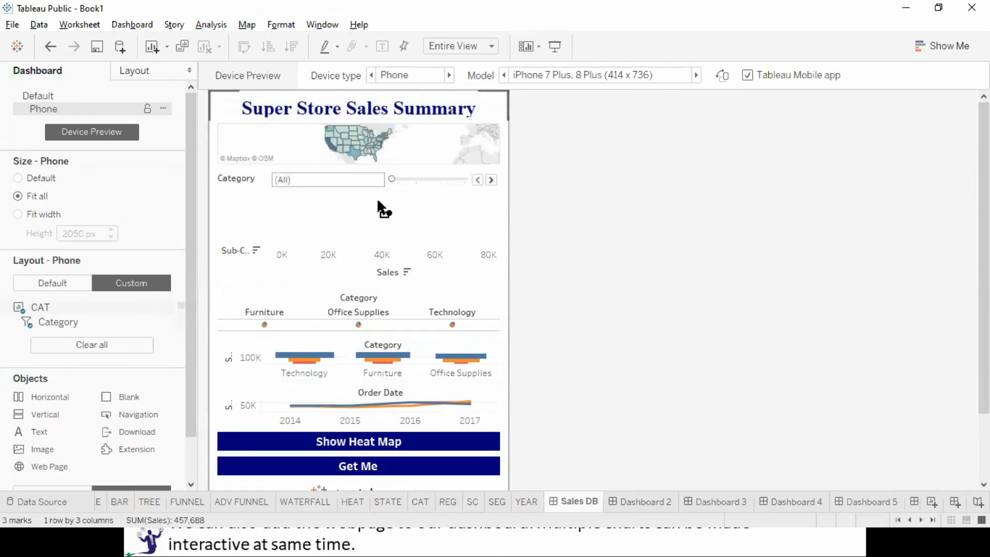
pyautogui.moveTo(350, 229); pyautogui.dragTo(283, 178)
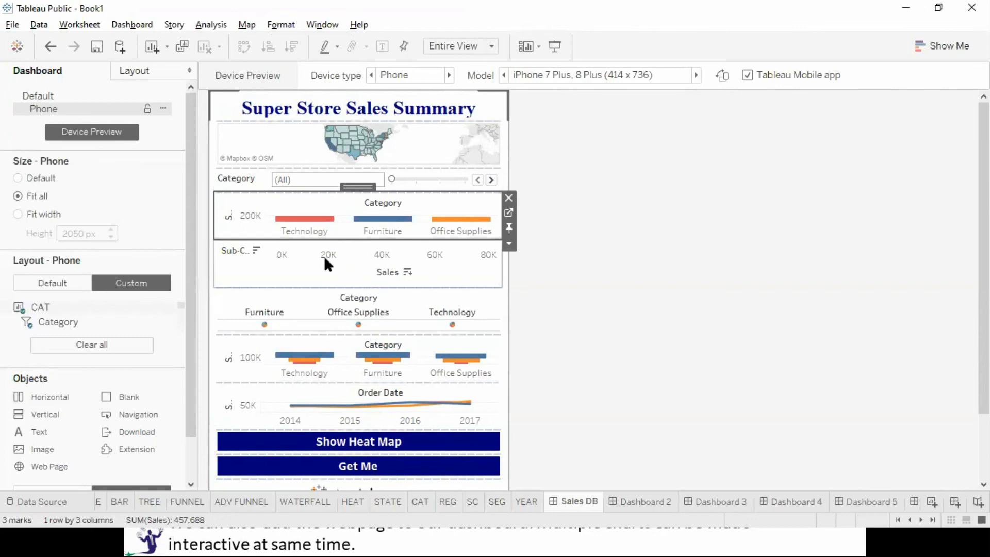
# Step: Move the sub-category bar chart into a second column right of the other items, and place the category sales chart above it
pyautogui.click(358, 243)
pyautogui.moveTo(358, 239); pyautogui.dragTo(508, 309)
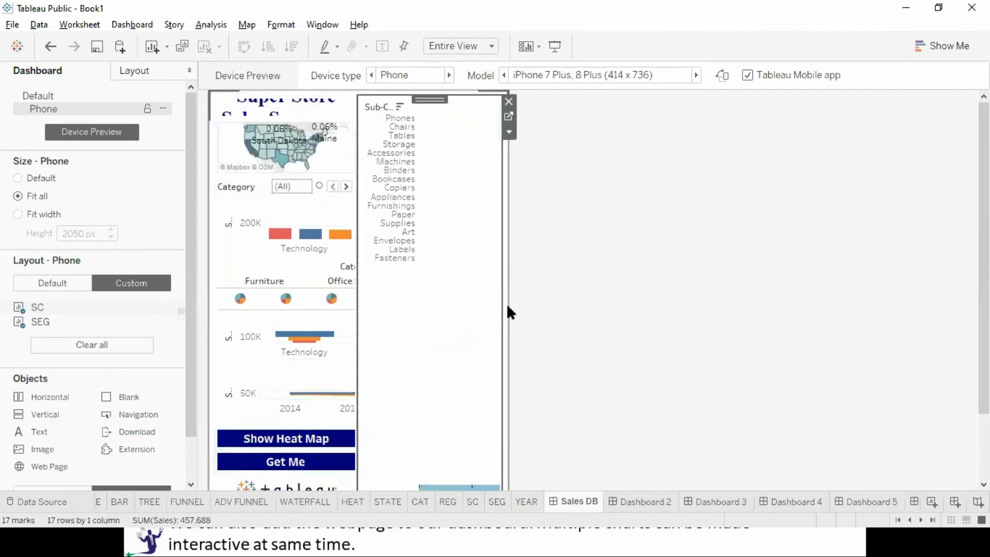
pyautogui.click(268, 204)
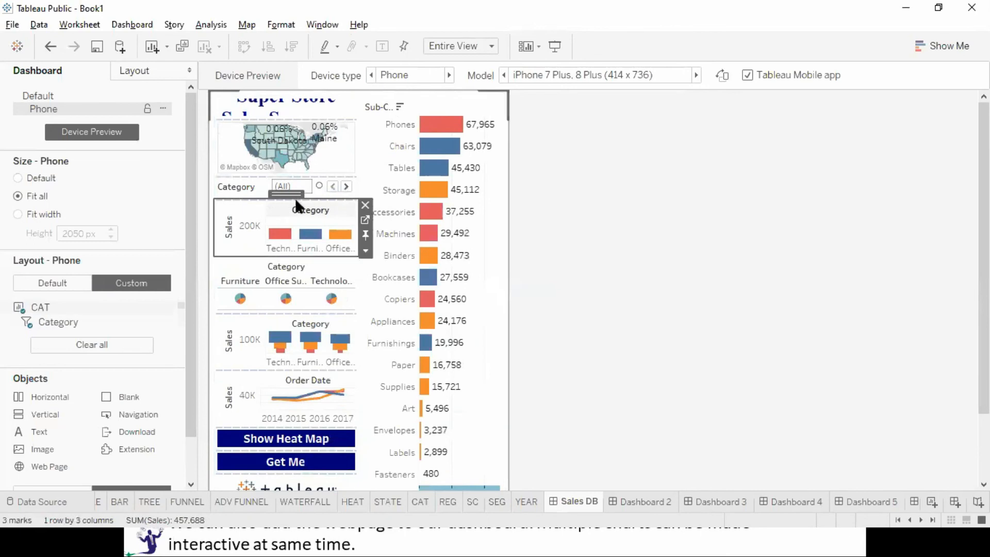
pyautogui.moveTo(289, 195); pyautogui.dragTo(437, 259)
pyautogui.moveTo(416, 310); pyautogui.dragTo(413, 202)
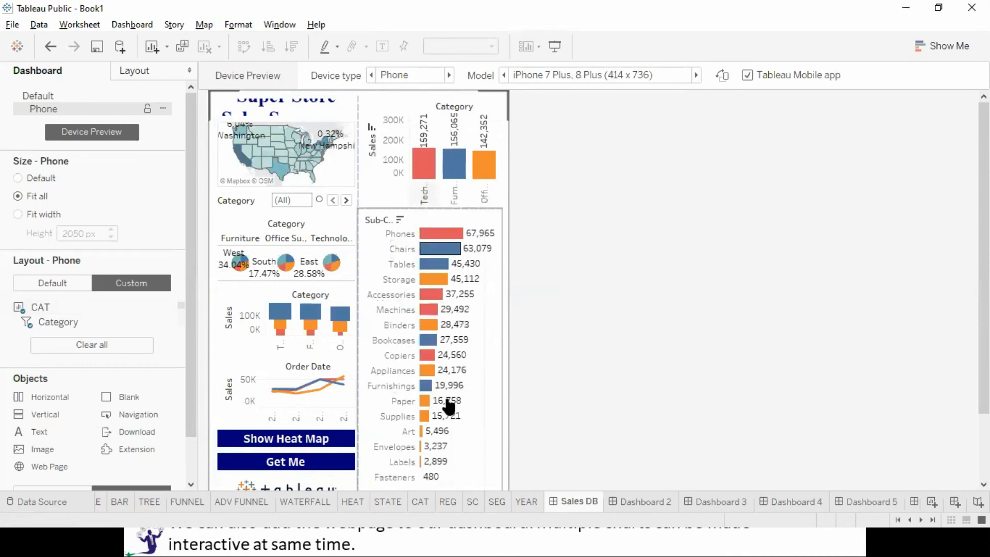
# Step: Try to reduce the font size of the dashboard title to 10
pyautogui.click(263, 108)
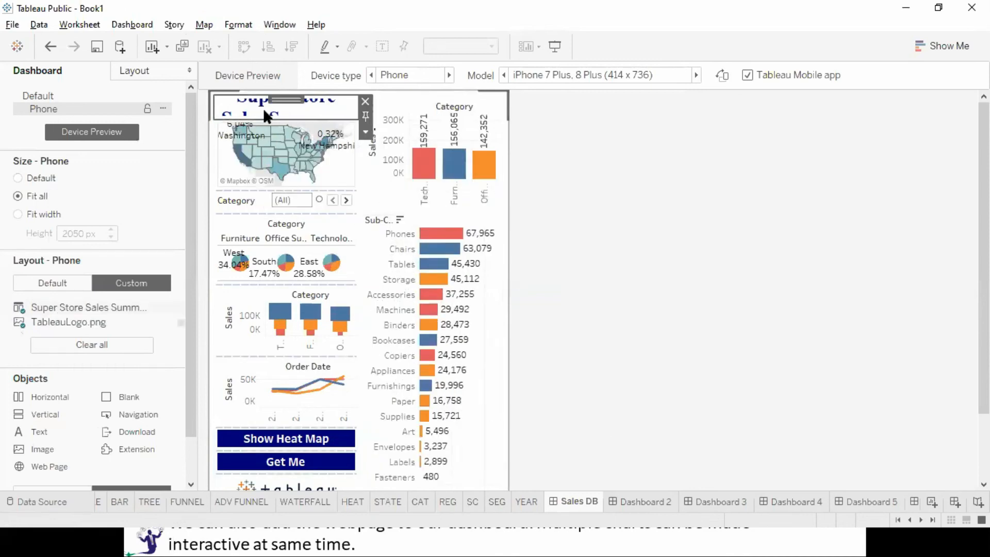
pyautogui.doubleClick(263, 107)
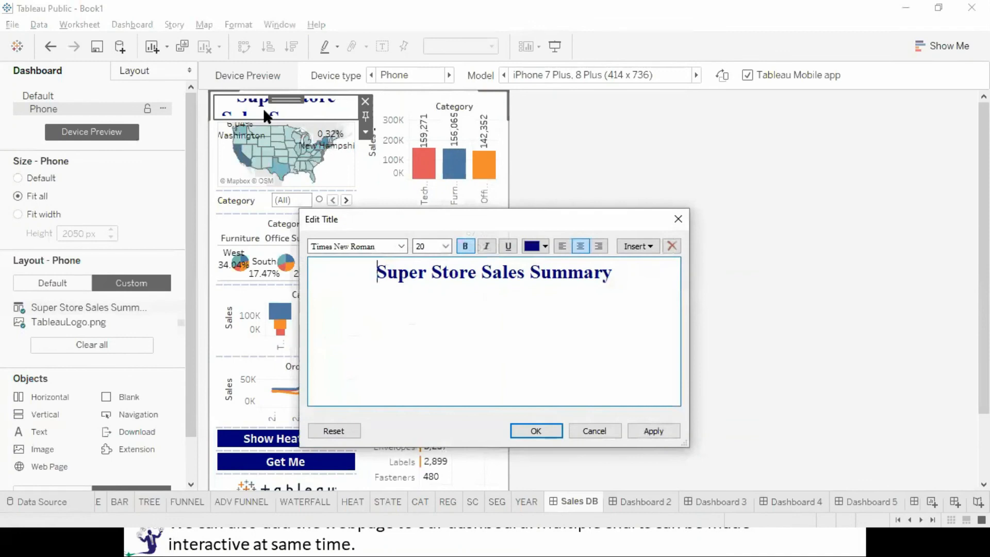
pyautogui.hotkey('ctrl', 'a')
pyautogui.write('10')
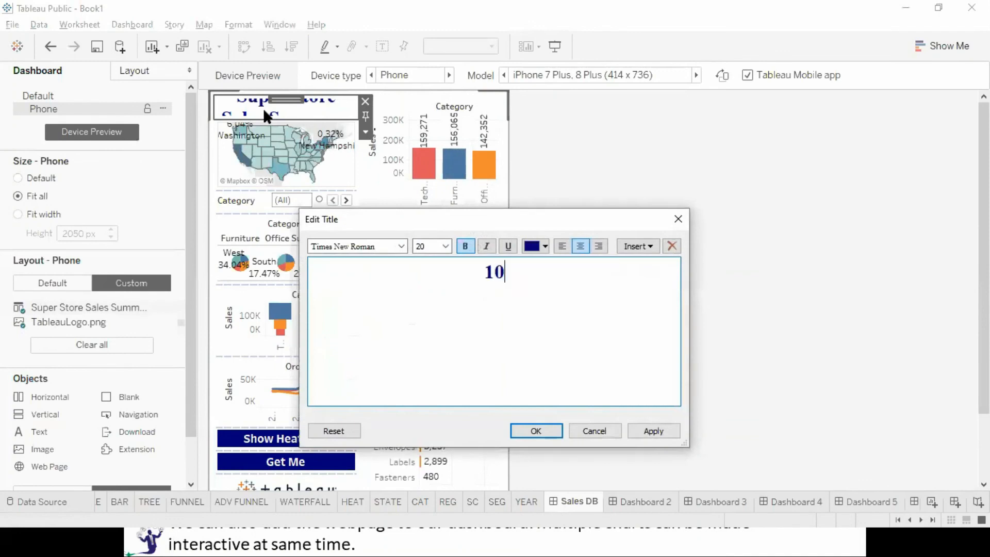
pyautogui.hotkey('ctrl', 'z')
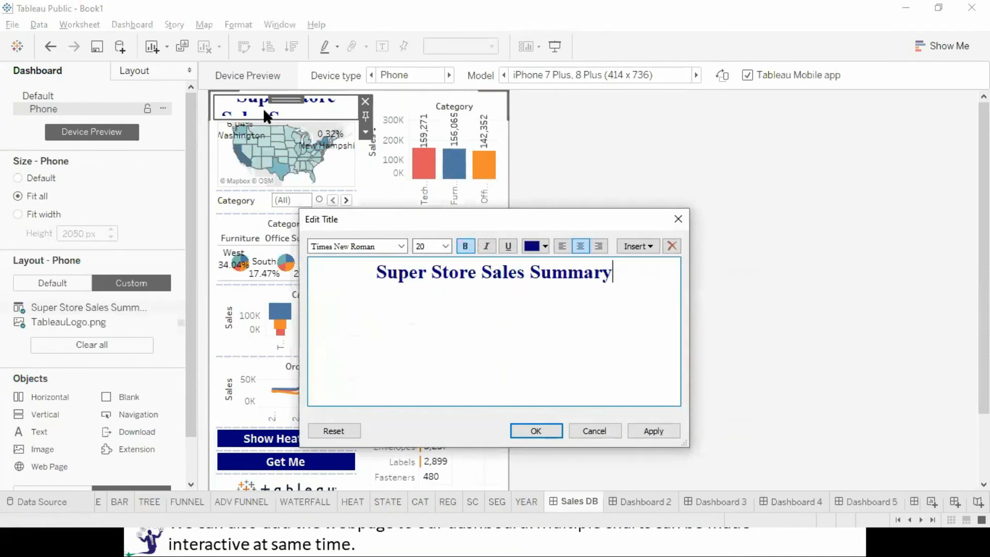
pyautogui.doubleClick(432, 248)
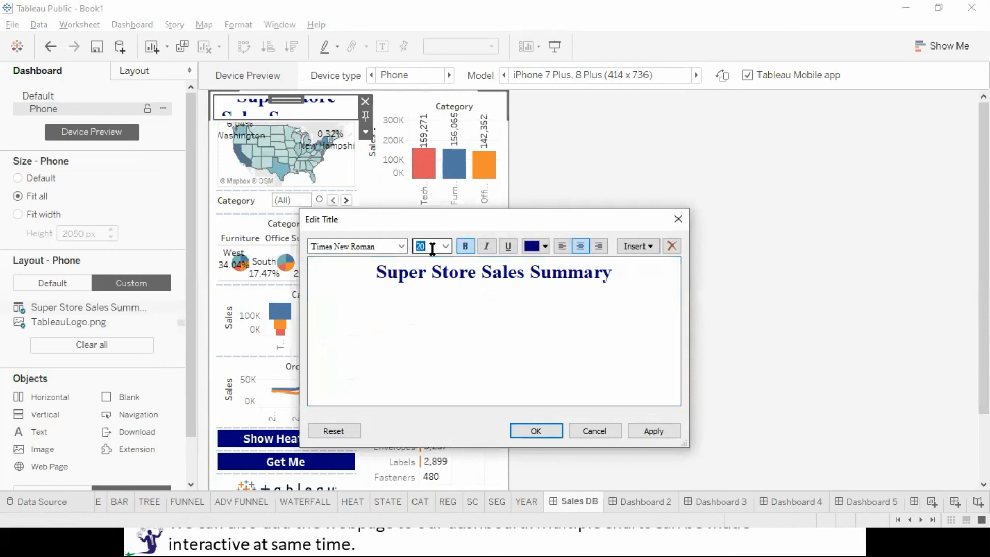
pyautogui.write('10')
pyautogui.press('Return')
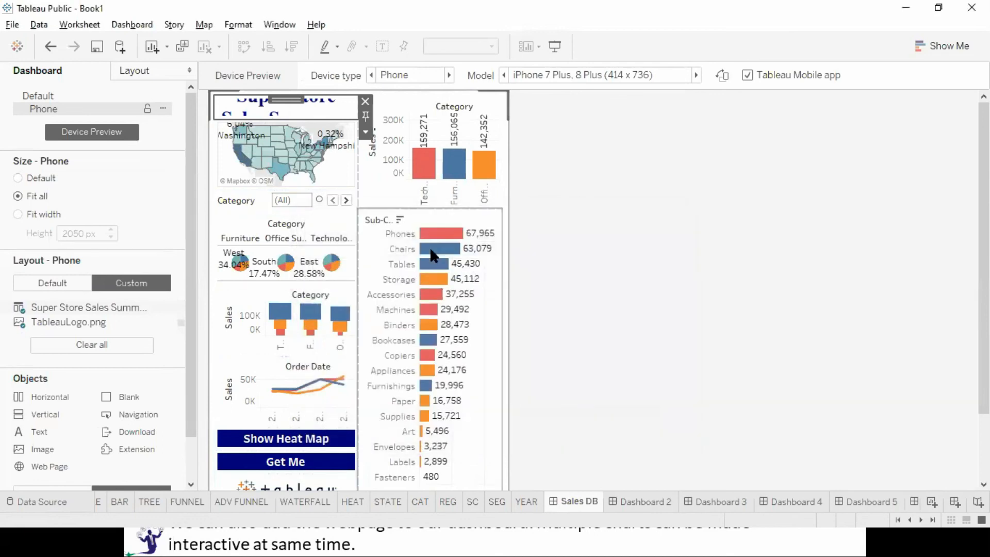
# Step: Select the entire Super Store Sales Summary title text and set its font size to 10
pyautogui.doubleClick(332, 102)
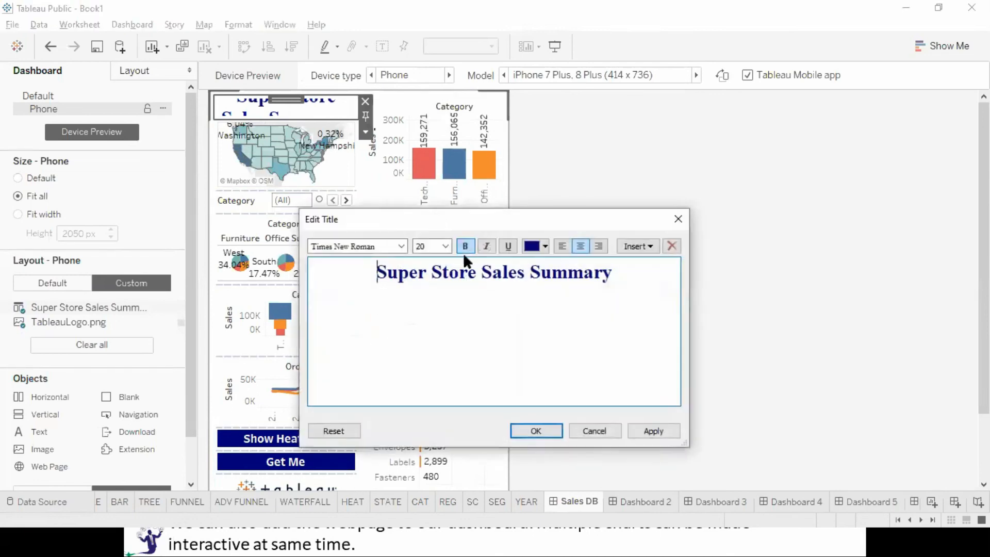
pyautogui.hotkey('ctrl', 'a')
pyautogui.doubleClick(422, 247)
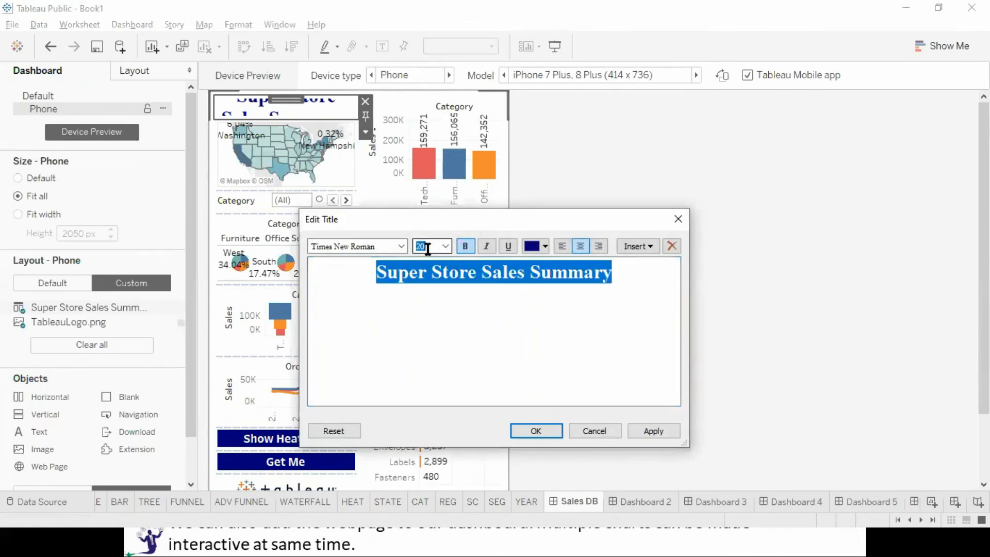
pyautogui.write('10')
pyautogui.press('Return')
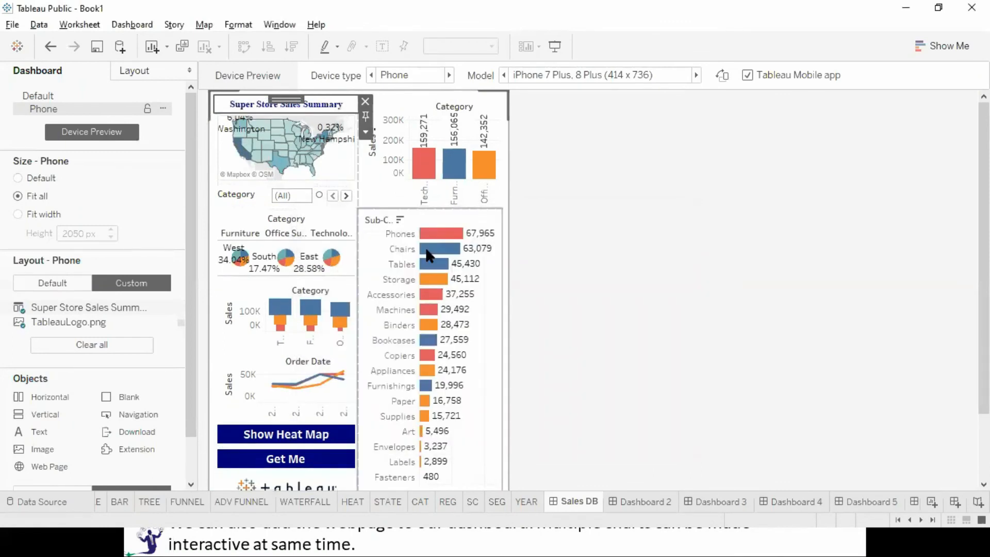
pyautogui.click(601, 159)
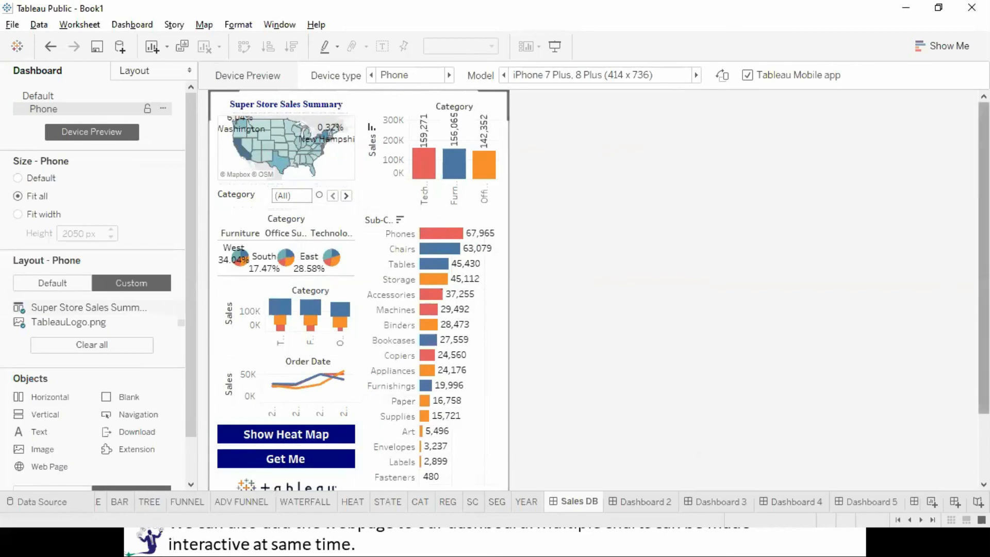
# Step: Remove the Show Heat Map and Get Me buttons from the Phone layout
pyautogui.scroll(-2, 944, 287)
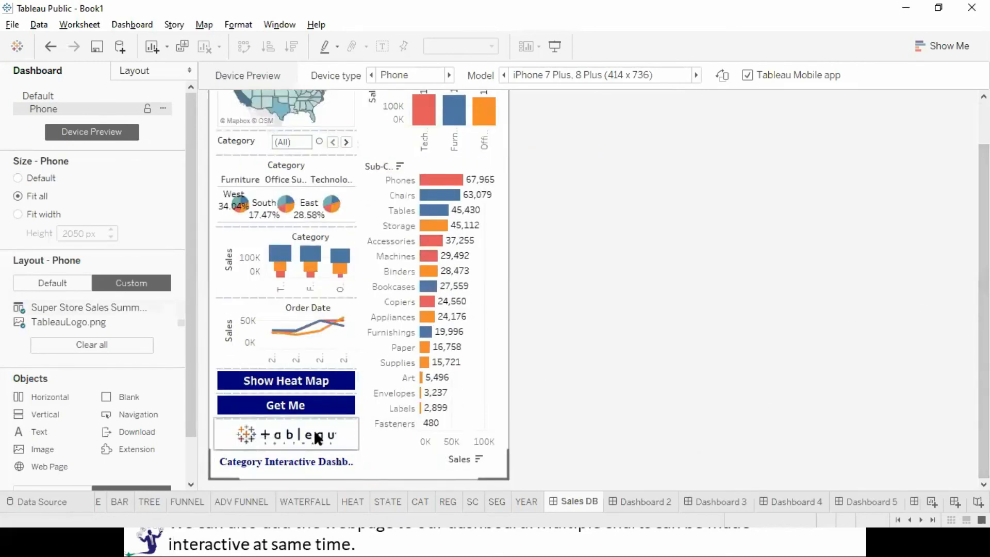
pyautogui.click(325, 380)
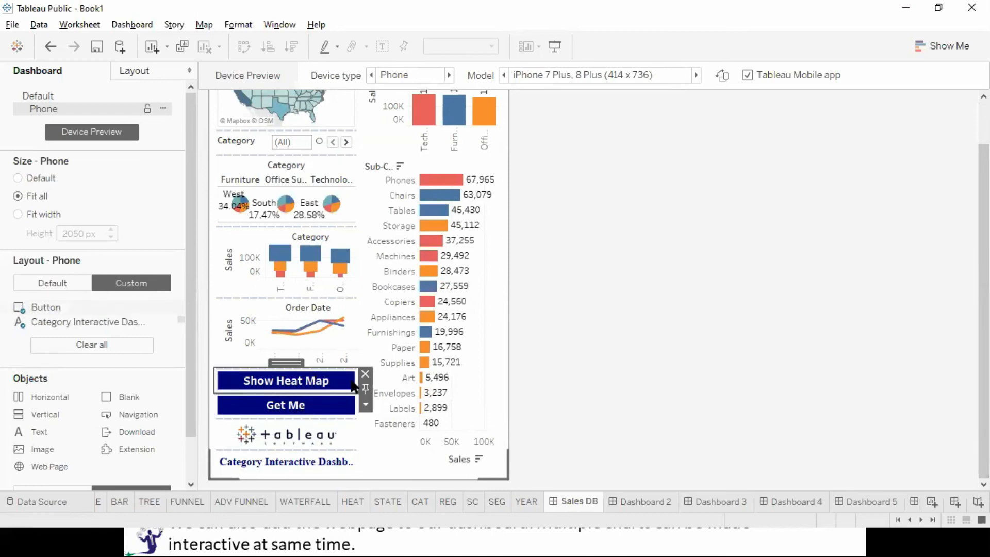
pyautogui.click(366, 374)
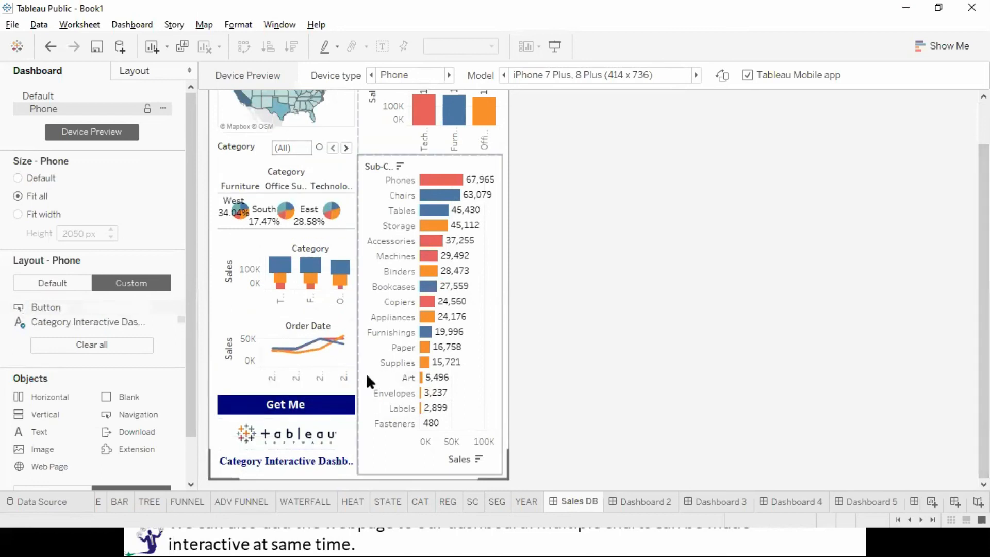
pyautogui.click(305, 385)
pyautogui.click(305, 399)
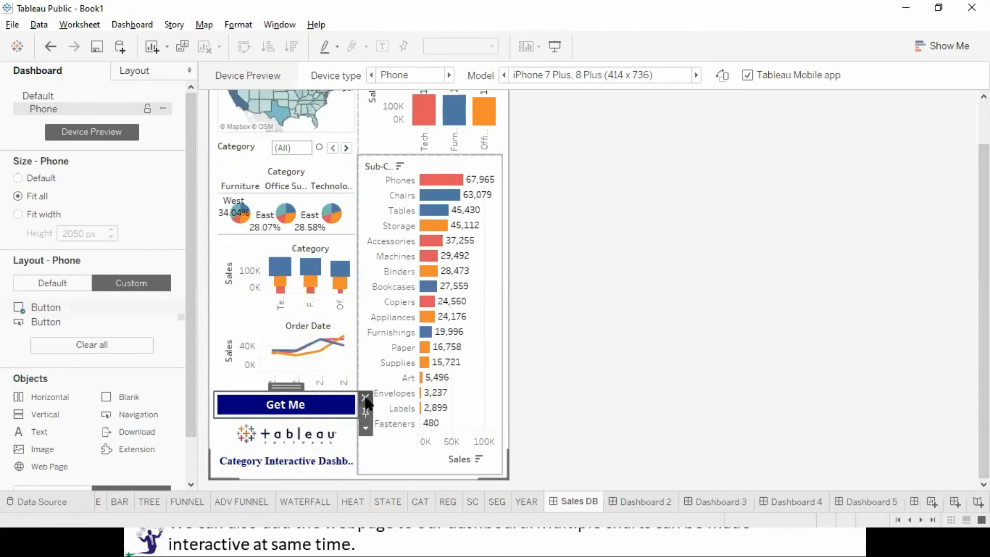
pyautogui.click(365, 398)
# Step: Try to move the Category filter to the bottom of the Phone layout, and undo the move
pyautogui.click(278, 149)
pyautogui.moveTo(286, 160); pyautogui.dragTo(368, 475)
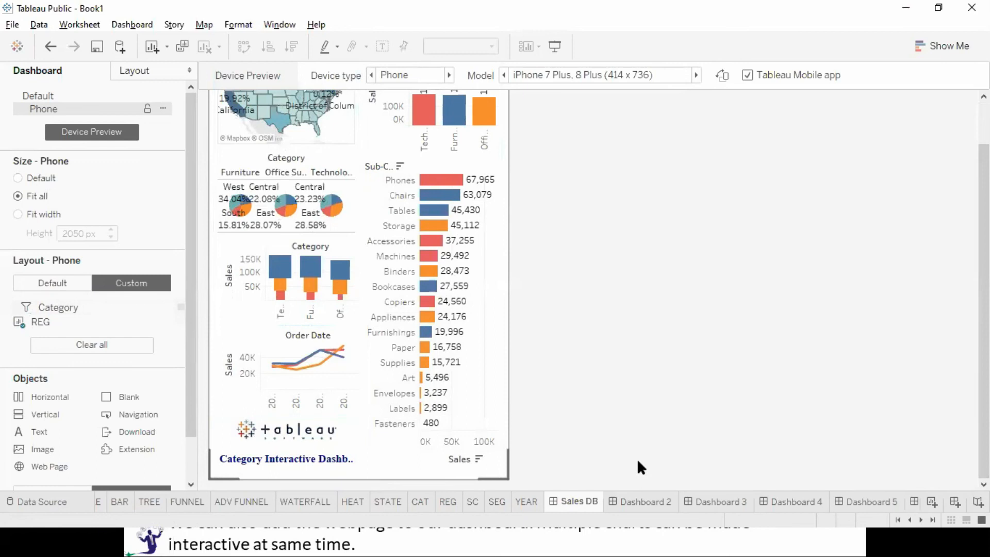
pyautogui.hotkey('ctrl', 'z')
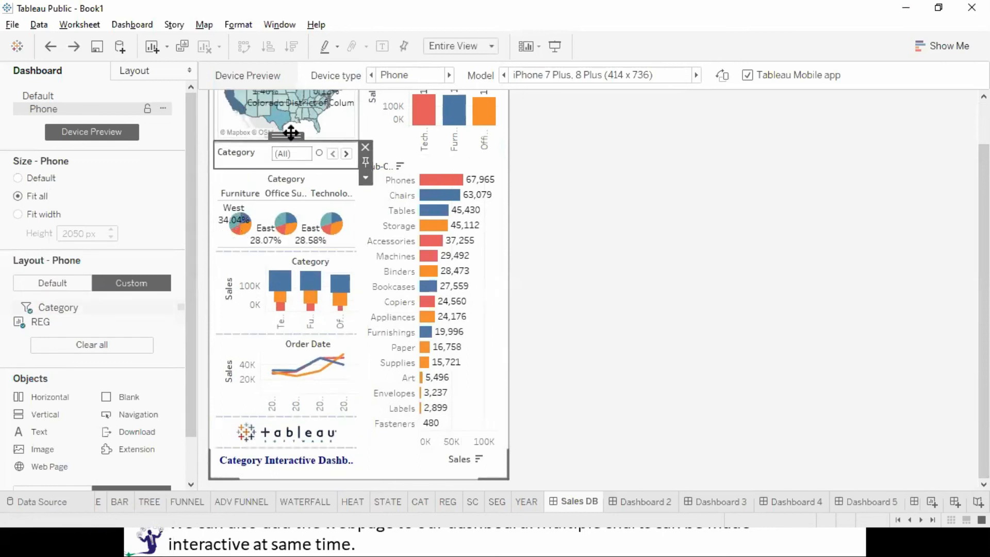
# Step: Place the Category slider filter across the full width below both chart columns, and hide its title
pyautogui.moveTo(342, 252)
pyautogui.mouseDown()
pyautogui.moveTo(372, 429)
pyautogui.moveTo(356, 479)
pyautogui.moveTo(357, 471)
pyautogui.mouseUp()
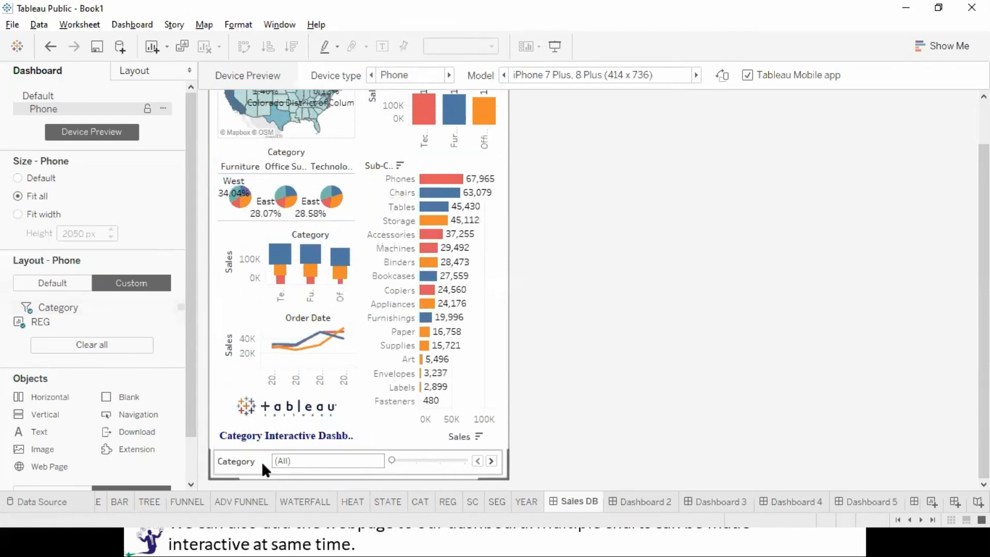
pyautogui.rightClick(248, 463)
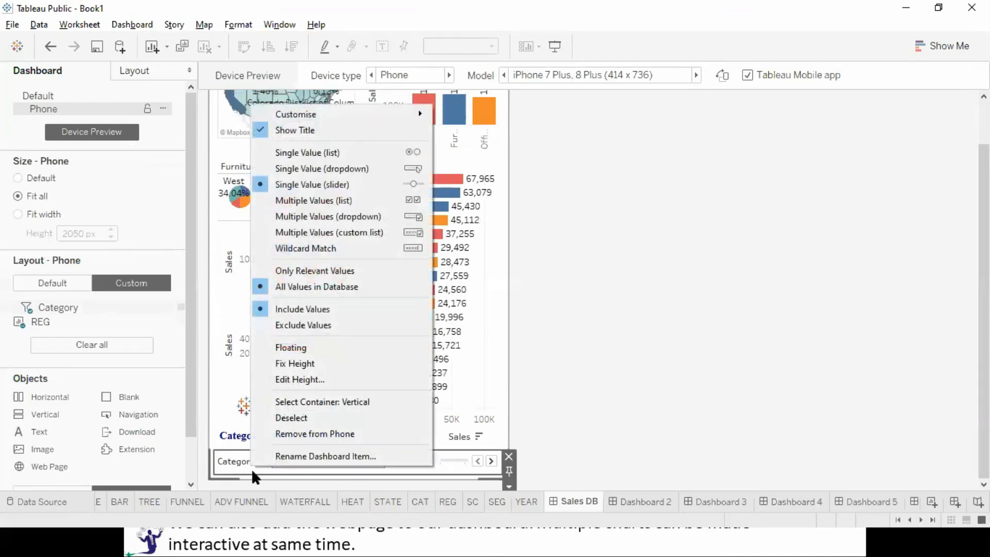
pyautogui.click(321, 129)
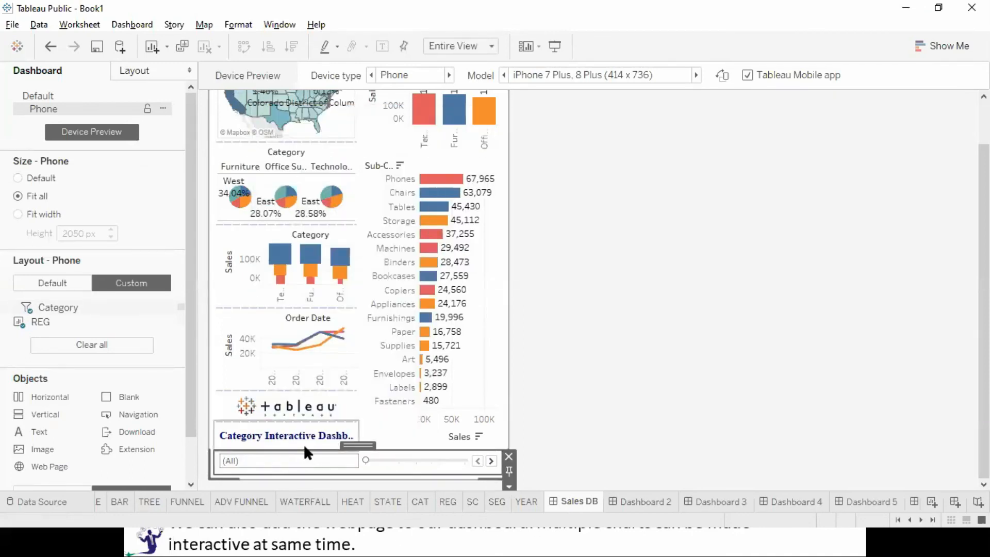
# Step: Move the Tableau logo and the Category Interactive Dashboard text into the bottom row beside the Category filter, with the text in the middle
pyautogui.click(303, 410)
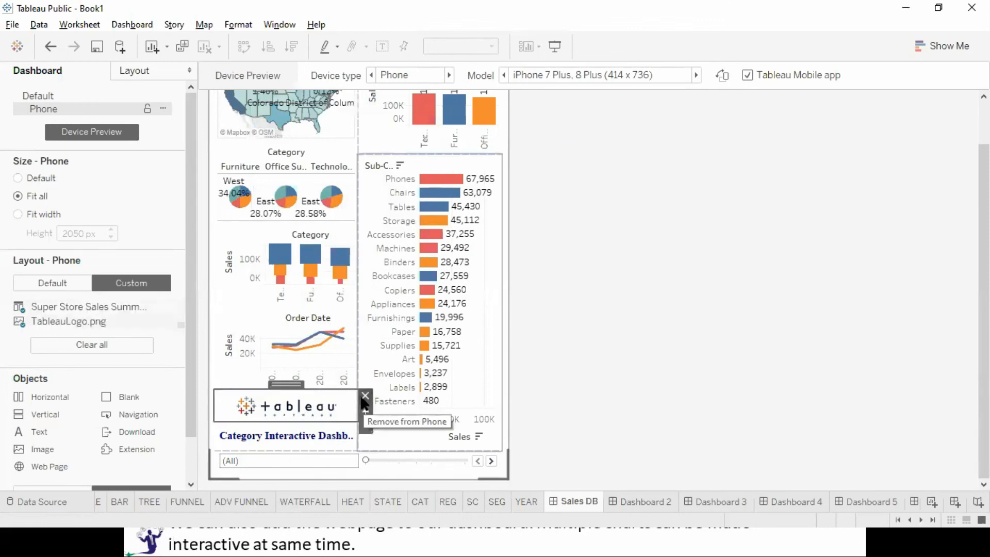
pyautogui.moveTo(283, 390)
pyautogui.mouseDown()
pyautogui.moveTo(379, 469)
pyautogui.moveTo(411, 458)
pyautogui.moveTo(417, 466)
pyautogui.moveTo(413, 458)
pyautogui.moveTo(396, 466)
pyautogui.moveTo(405, 480)
pyautogui.moveTo(423, 460)
pyautogui.mouseUp()
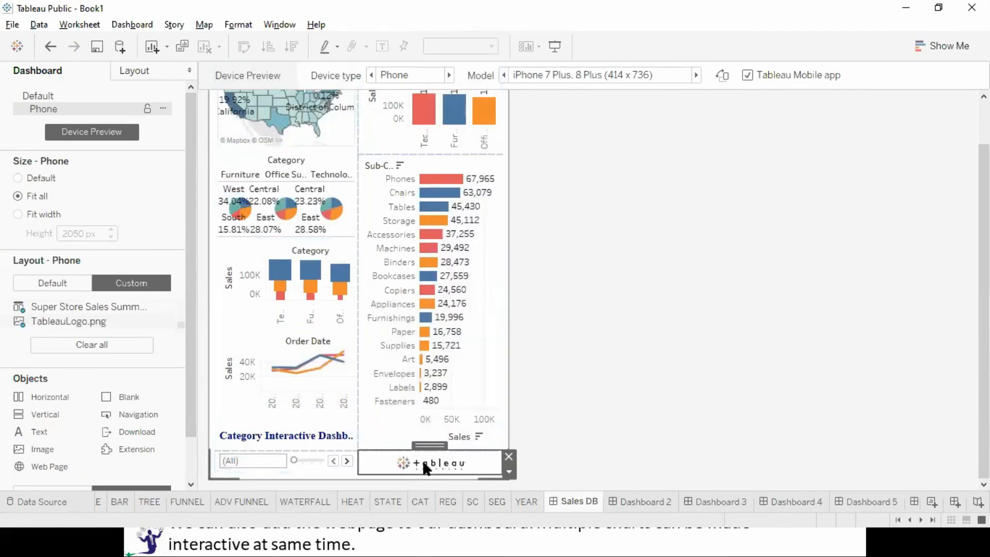
pyautogui.click(291, 434)
pyautogui.moveTo(292, 435)
pyautogui.mouseDown()
pyautogui.moveTo(278, 413)
pyautogui.moveTo(325, 451)
pyautogui.moveTo(374, 464)
pyautogui.mouseUp()
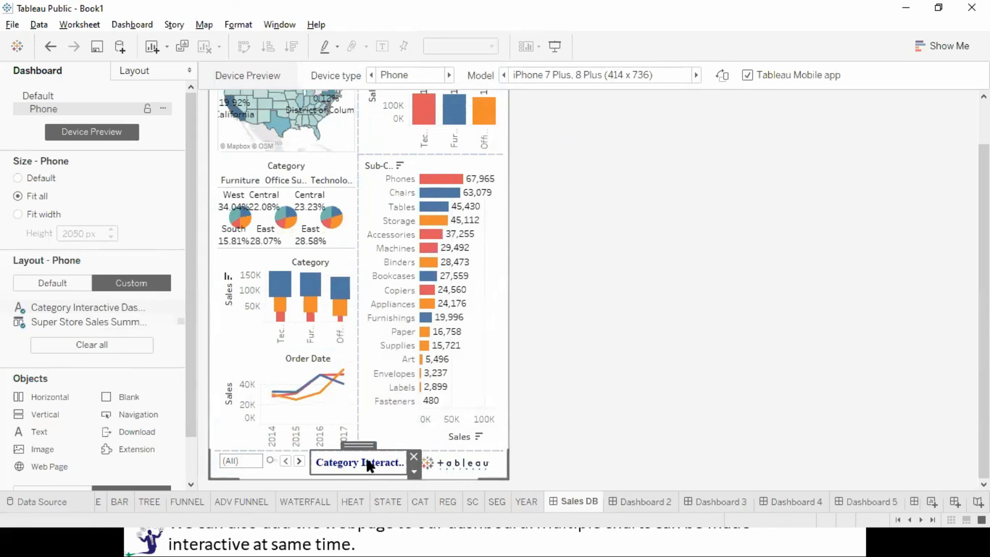
pyautogui.click(414, 471)
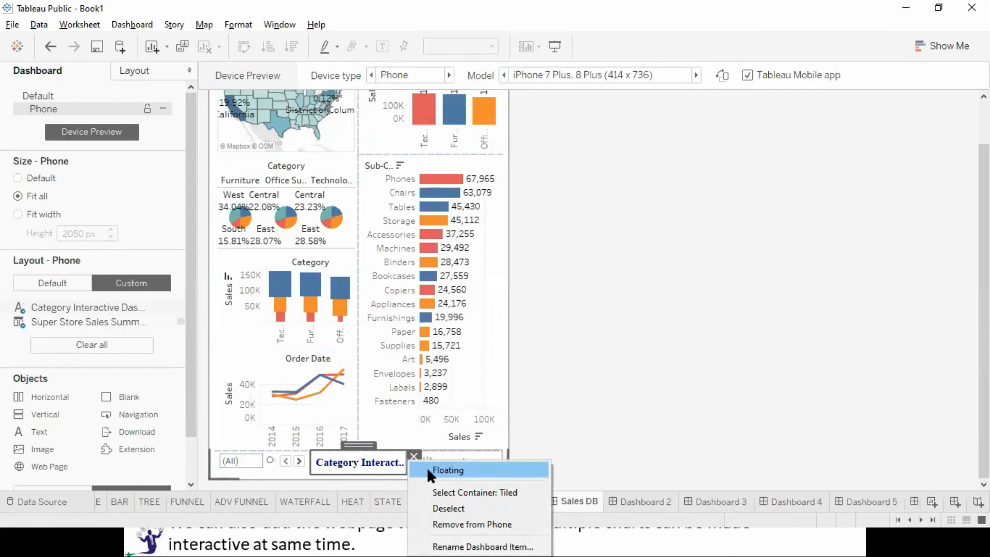
pyautogui.click(658, 371)
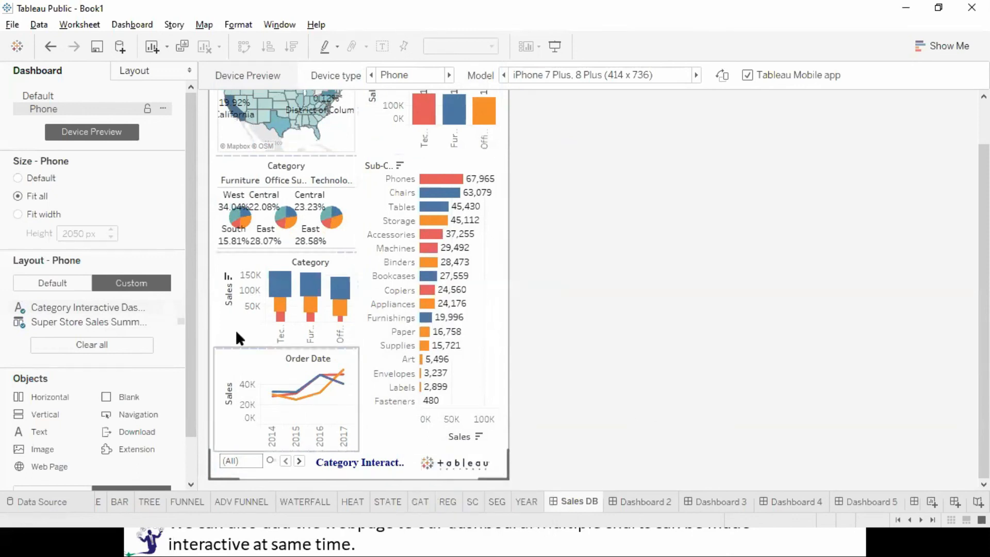
pyautogui.click(276, 372)
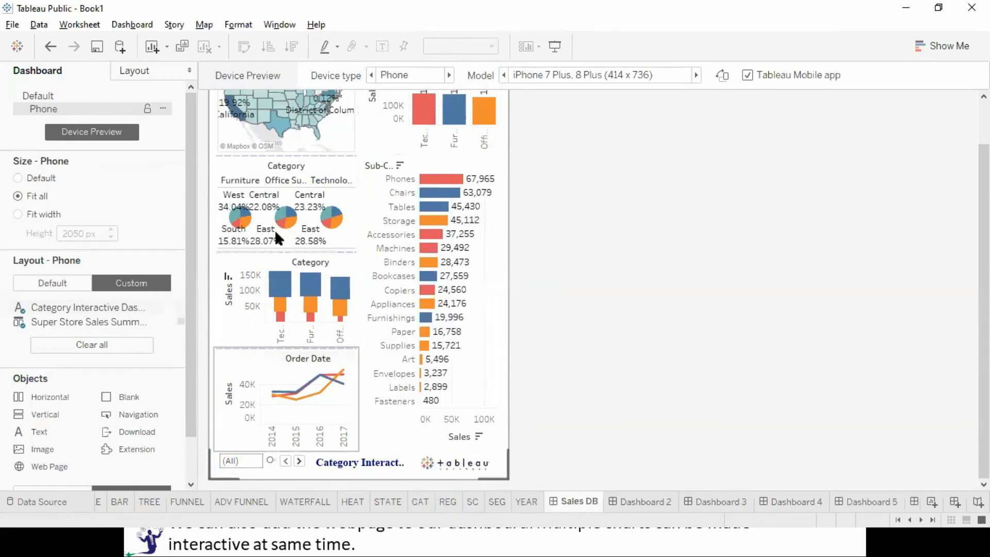
# Step: Try to adjust the heights of the region pie, segment and Order Date charts in the Phone layout
pyautogui.click(258, 176)
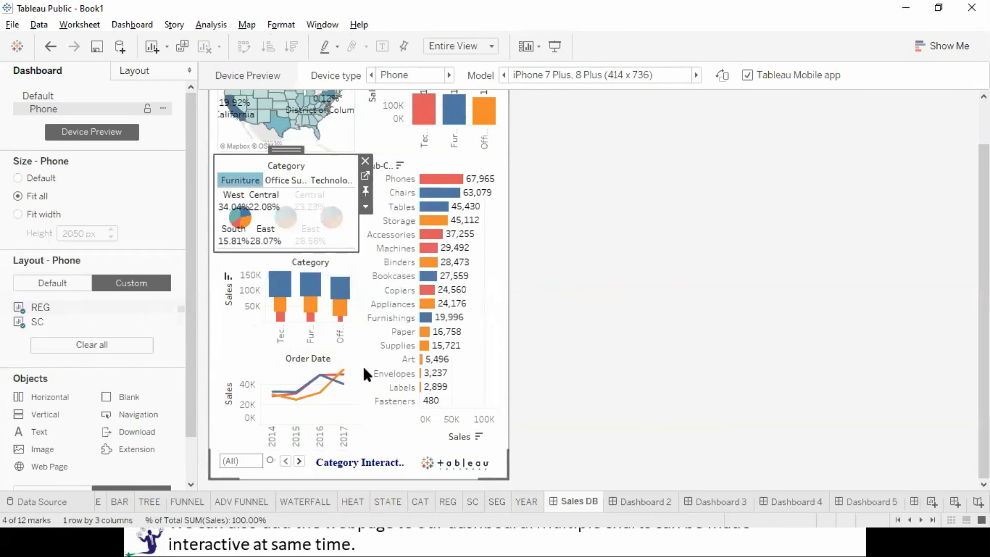
pyautogui.click(272, 392)
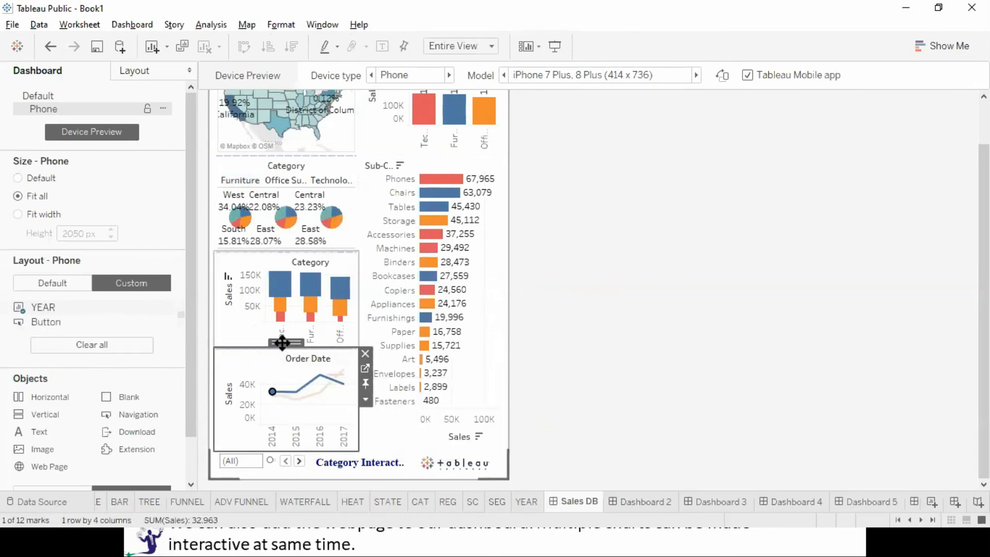
pyautogui.moveTo(268, 341); pyautogui.dragTo(265, 360)
pyautogui.moveTo(275, 250); pyautogui.dragTo(277, 261)
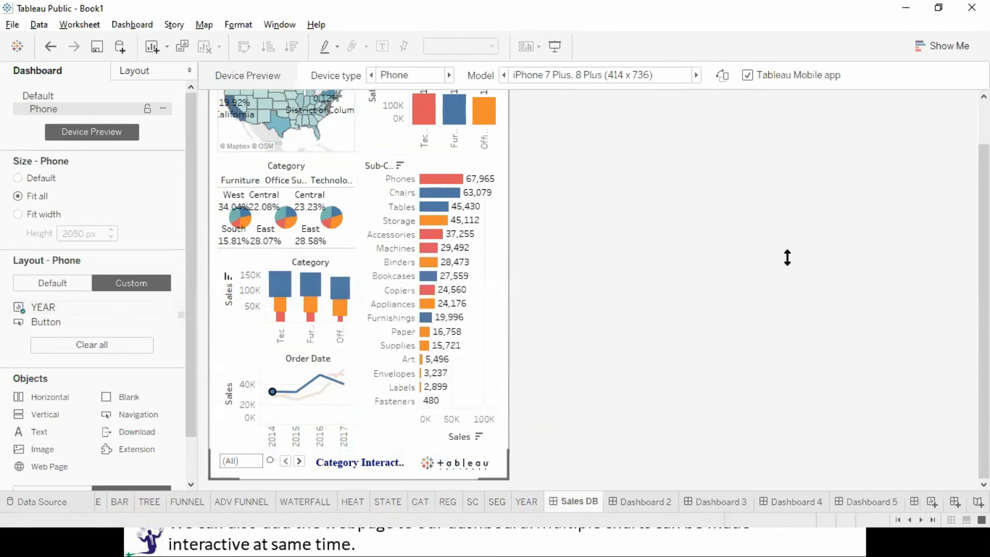
# Step: Preview the Phone layout in presentation mode, selecting Furniture's South slice and stepping the Category filter through to Technology
pyautogui.scroll(2, 487, 99)
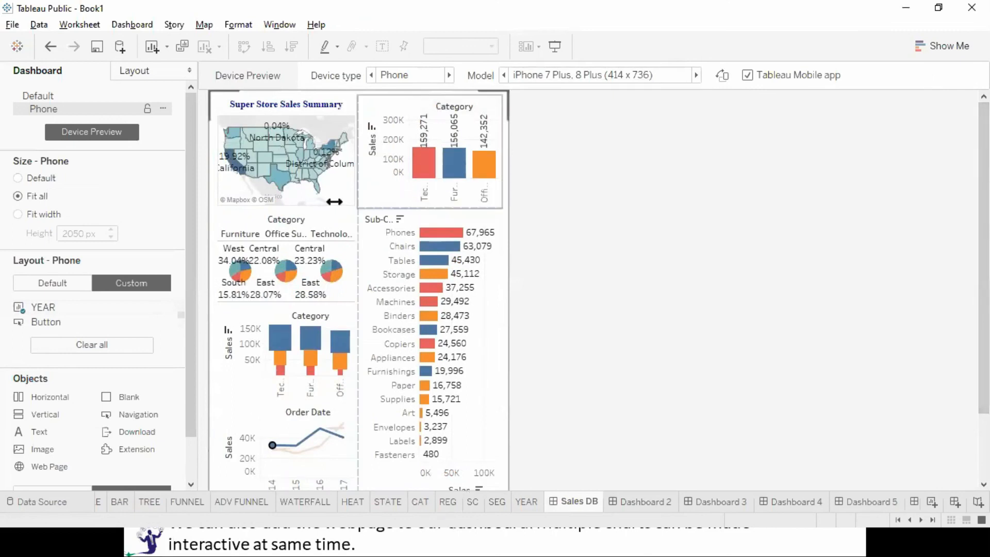
pyautogui.click(342, 233)
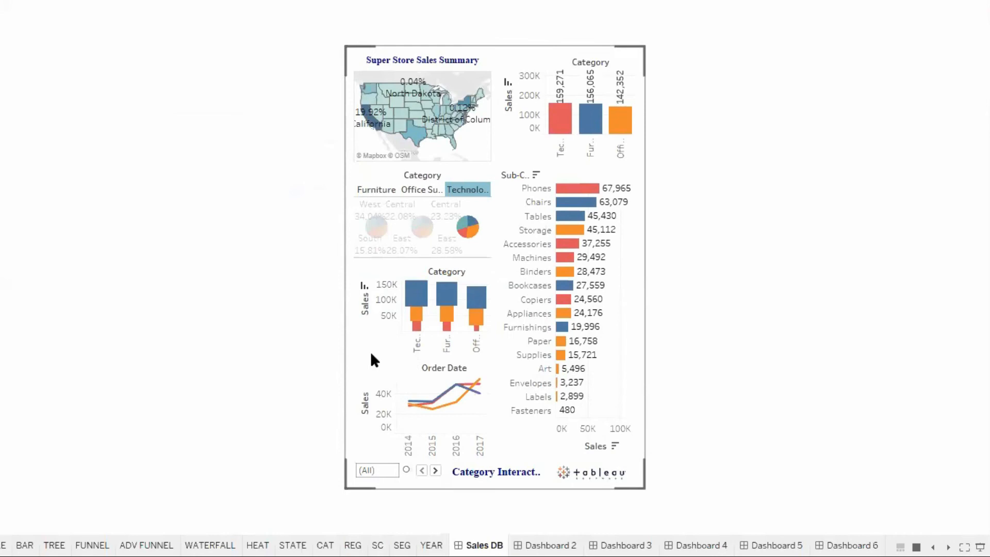
pyautogui.click(369, 233)
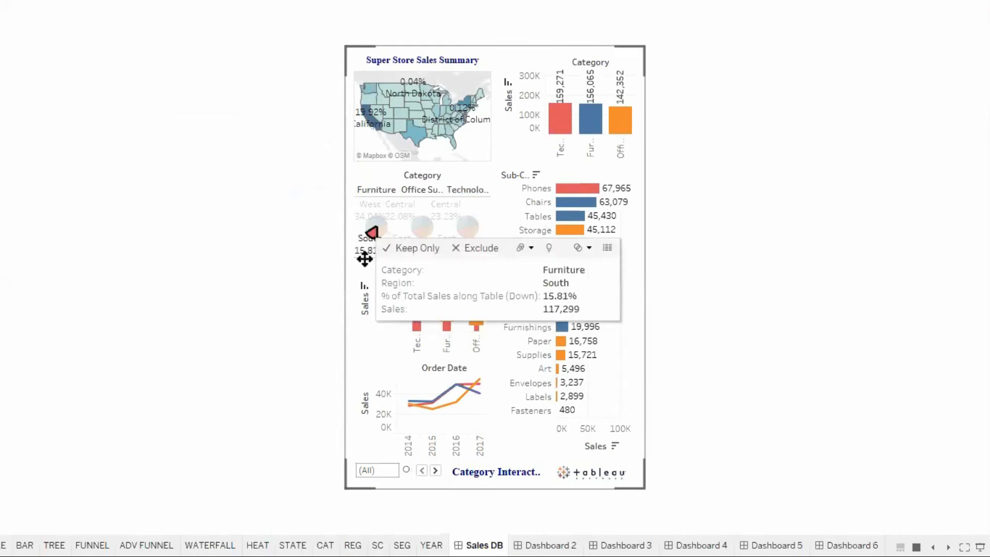
pyautogui.click(436, 470)
pyautogui.click(435, 468)
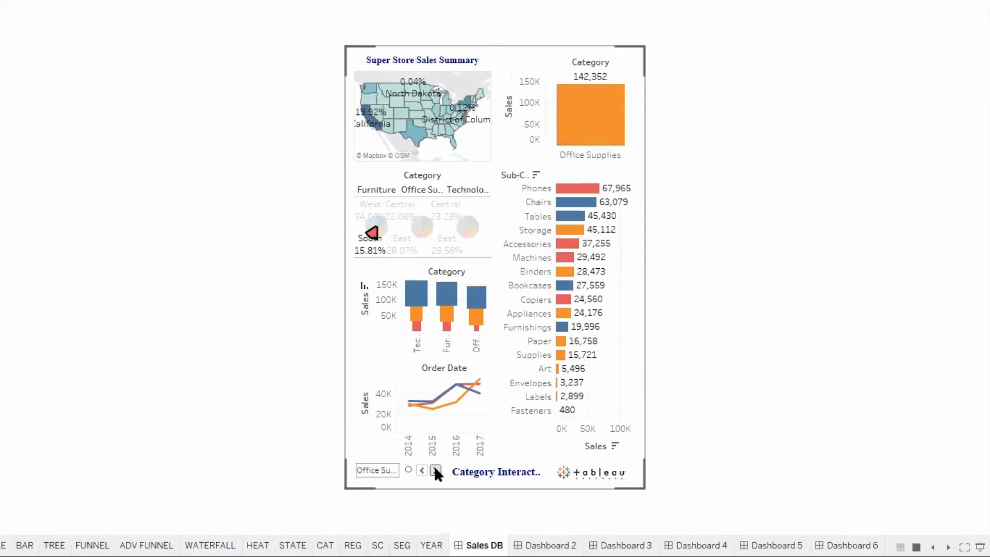
pyautogui.click(435, 469)
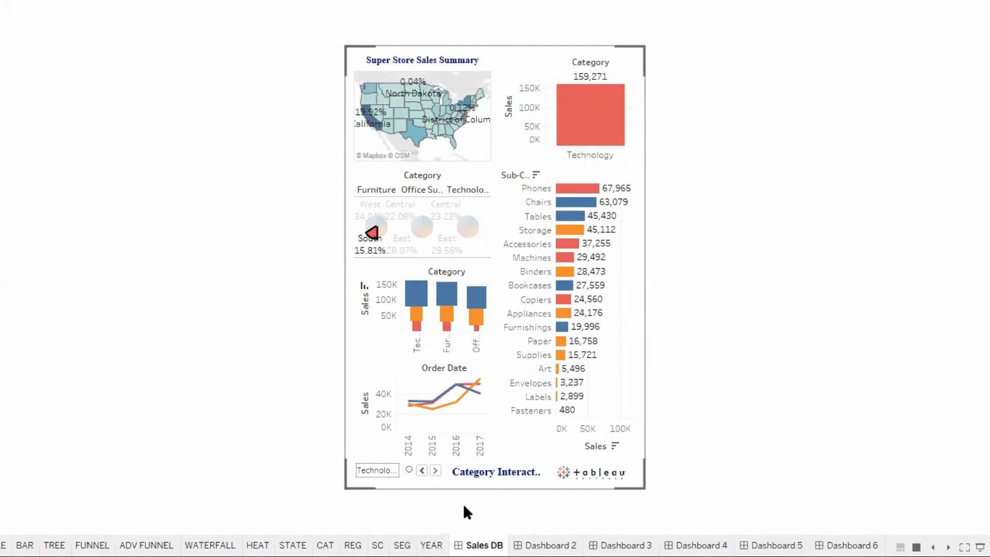
pyautogui.press('Escape')
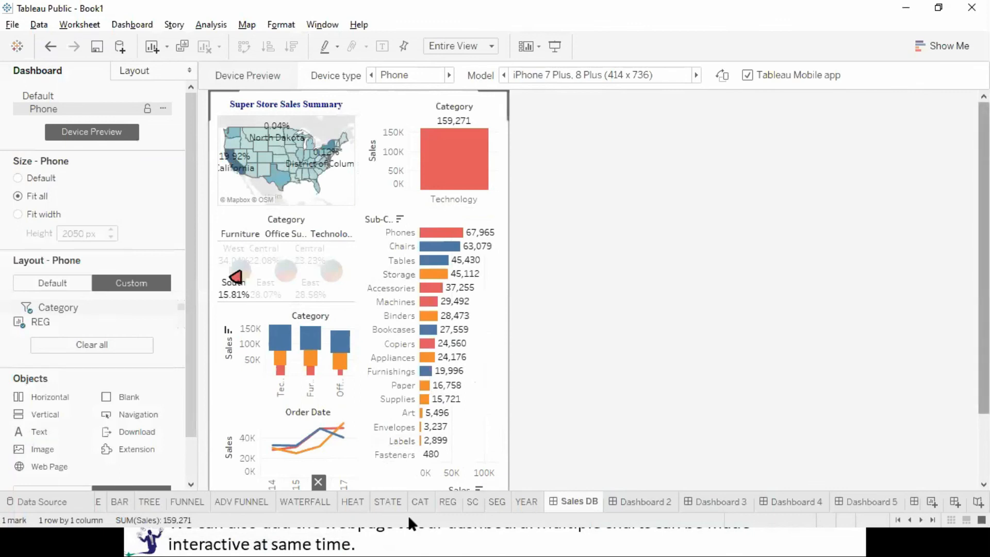
# Step: Step the Category filter in the Phone layout back to (All)
pyautogui.scroll(-2, 361, 479)
pyautogui.click(286, 460)
pyautogui.click(287, 460)
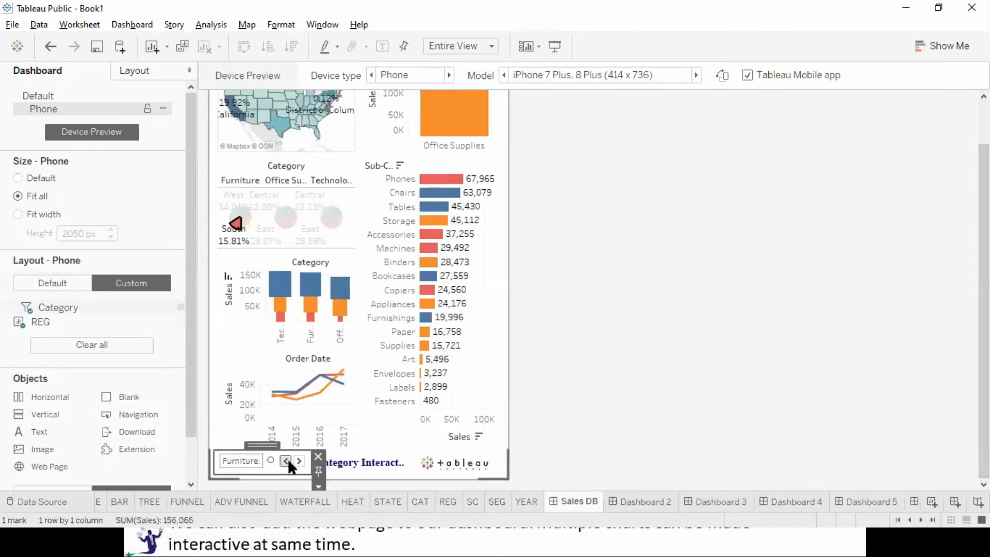
pyautogui.click(688, 365)
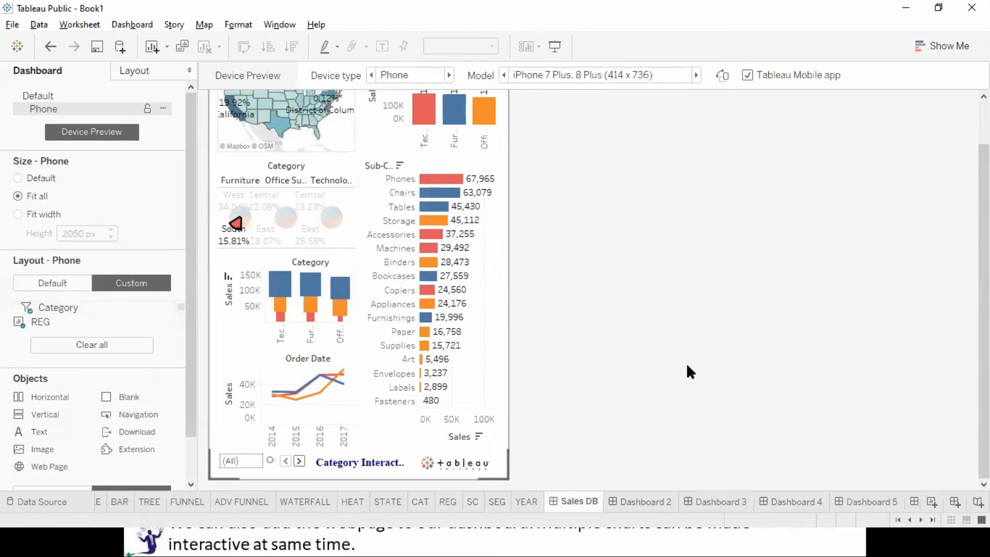
# Step: Preview the dashboard as a Generic Tablet (1024 x 768) and add a Tablet layout
pyautogui.click(406, 74)
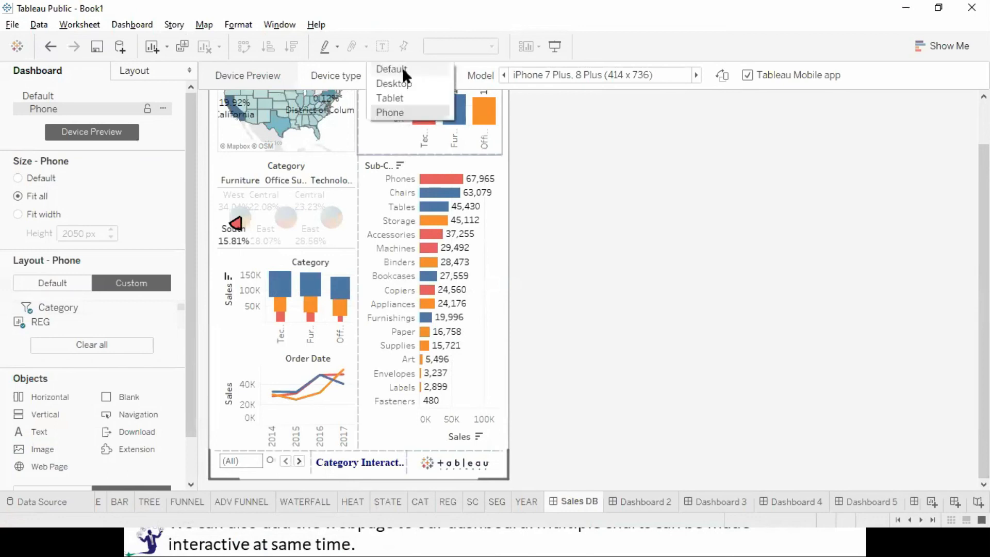
pyautogui.click(400, 95)
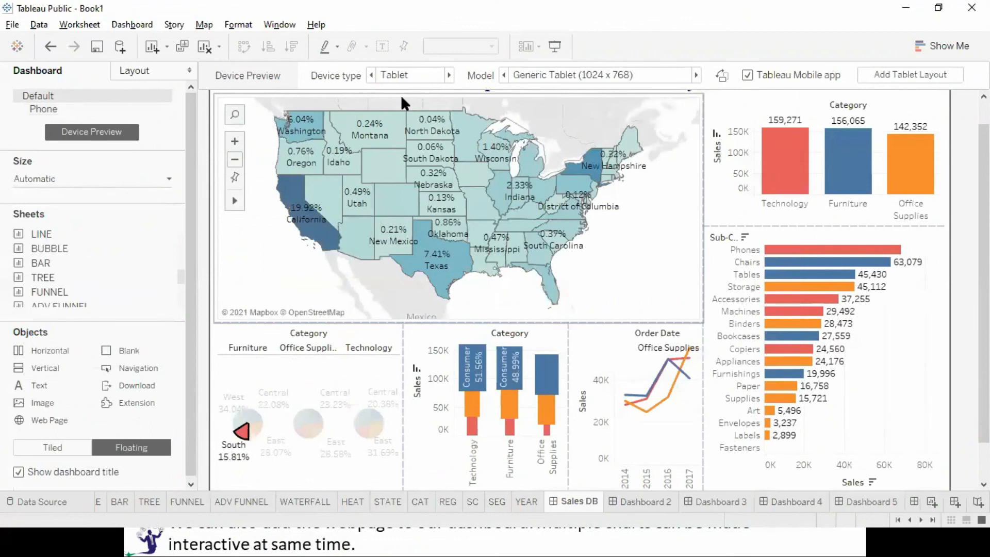
pyautogui.click(908, 75)
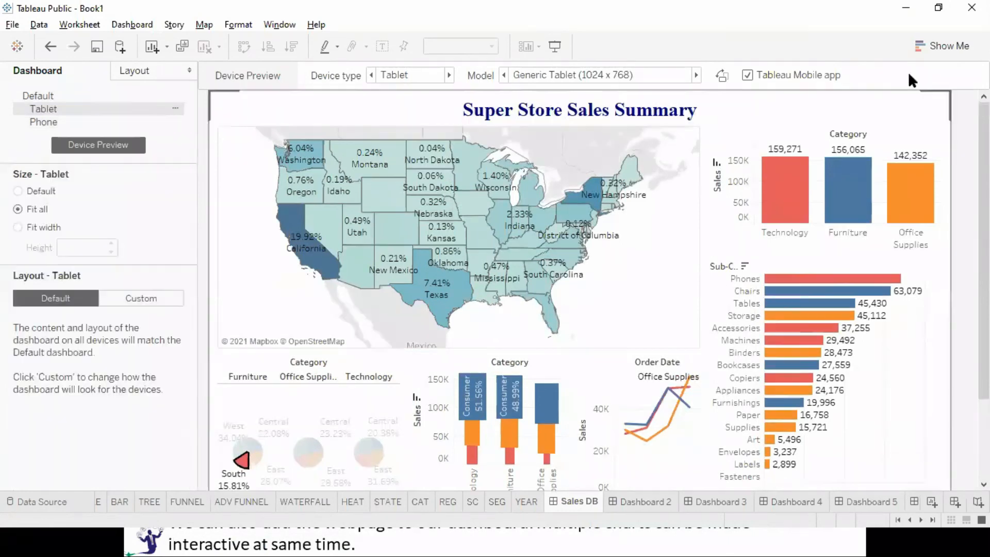
# Step: Compare how the dashboard looks in the Default, Tablet and Phone layouts
pyautogui.click(51, 91)
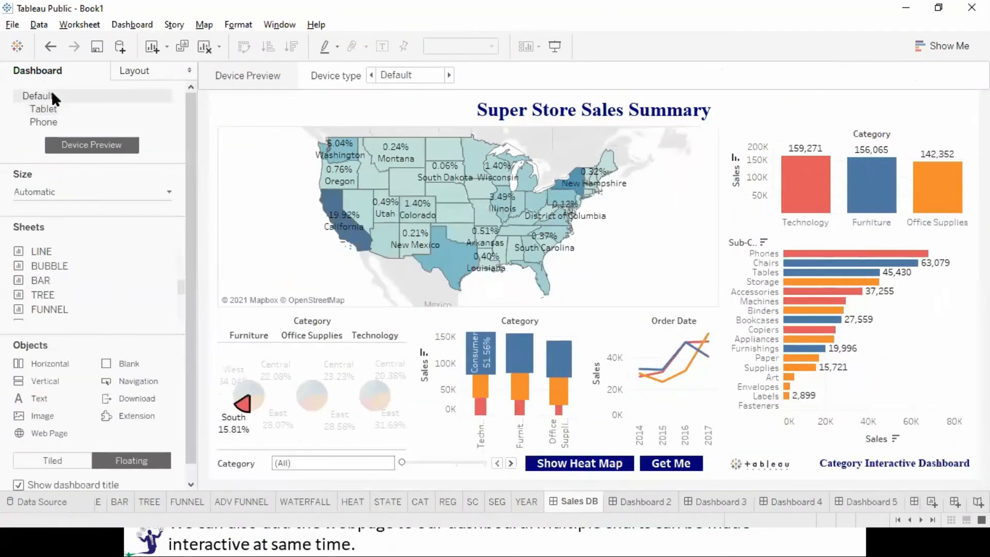
pyautogui.click(48, 103)
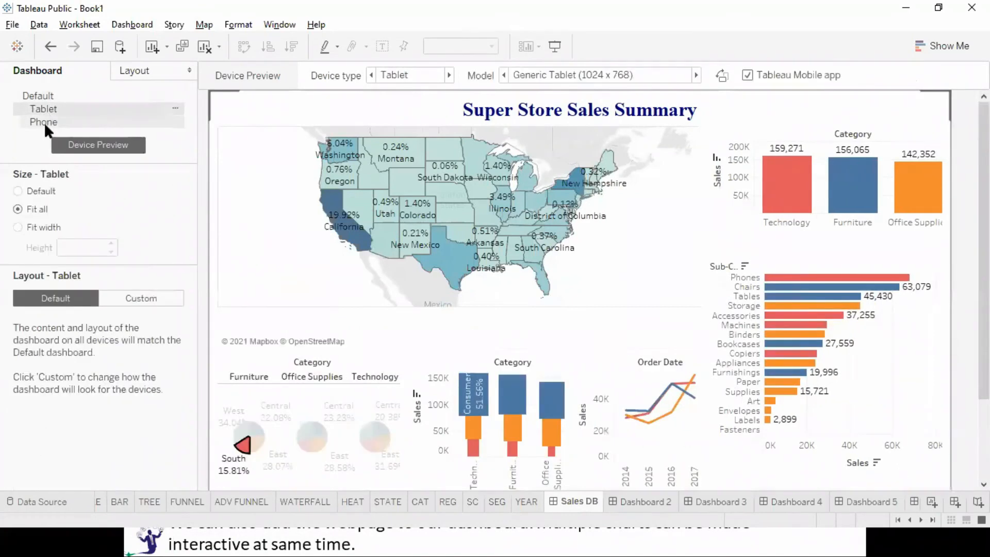
pyautogui.click(44, 122)
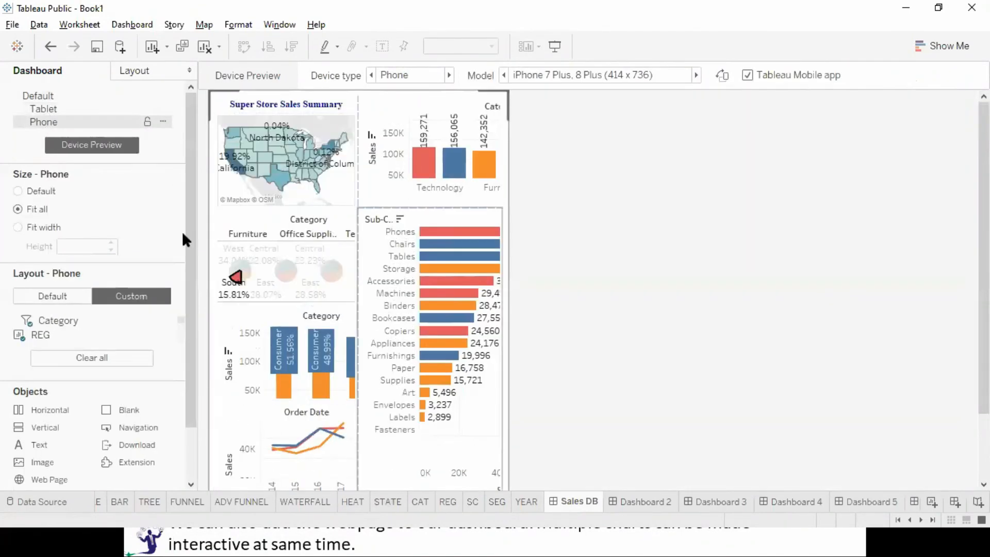
# Step: Return to the Default layout and clear the Furniture South slice selection in the region pie charts
pyautogui.click(54, 97)
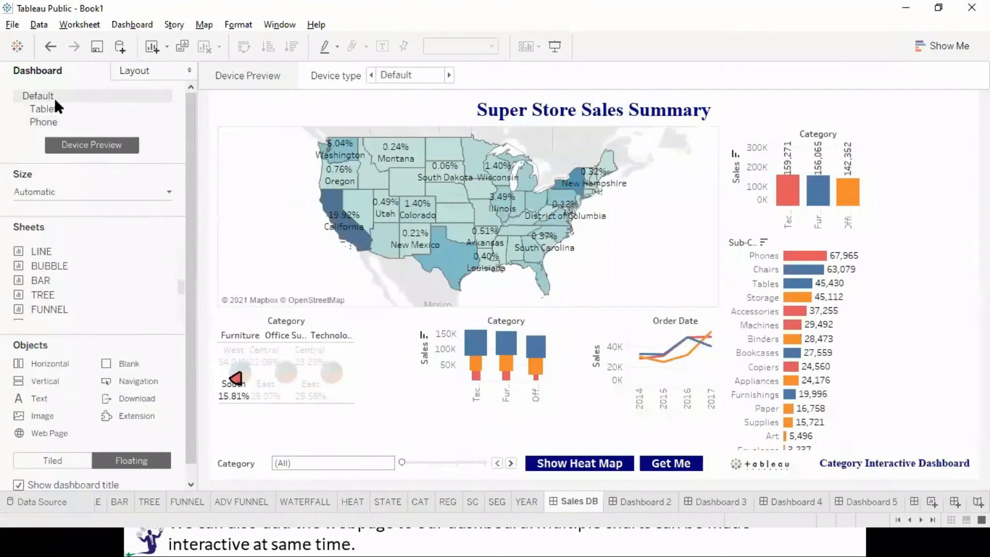
pyautogui.click(295, 323)
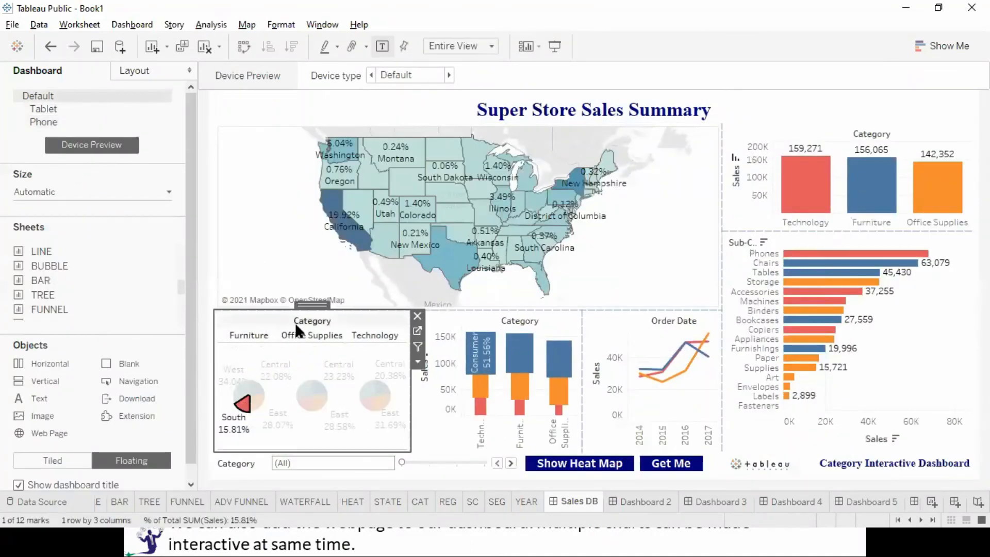
pyautogui.click(299, 435)
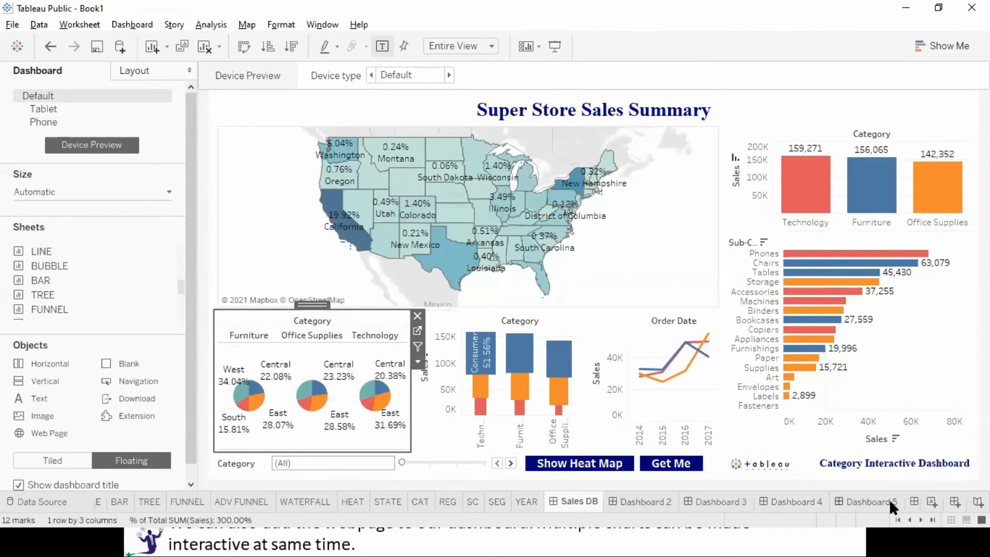
# Step: Create a new story and set its size to Automatic
pyautogui.moveTo(890, 501)
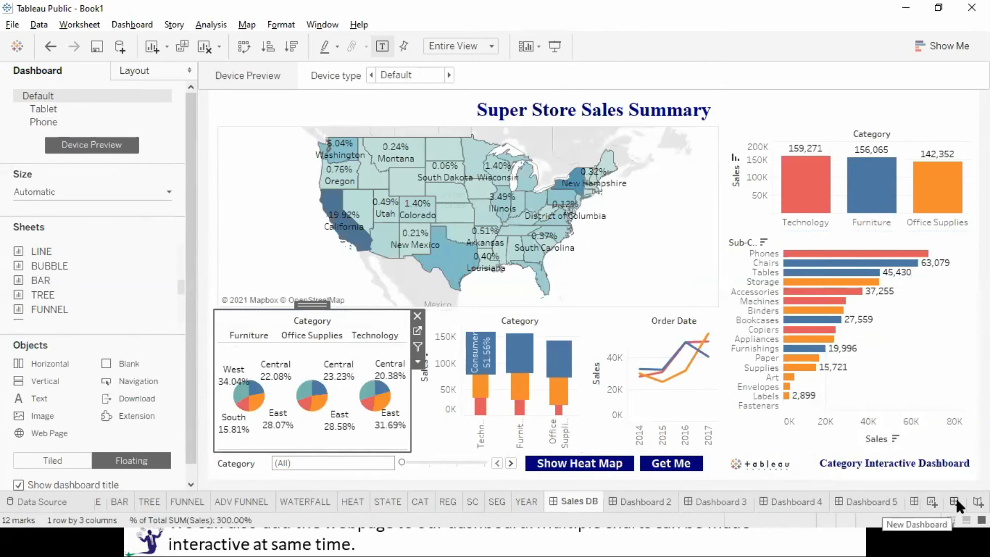
pyautogui.click(978, 502)
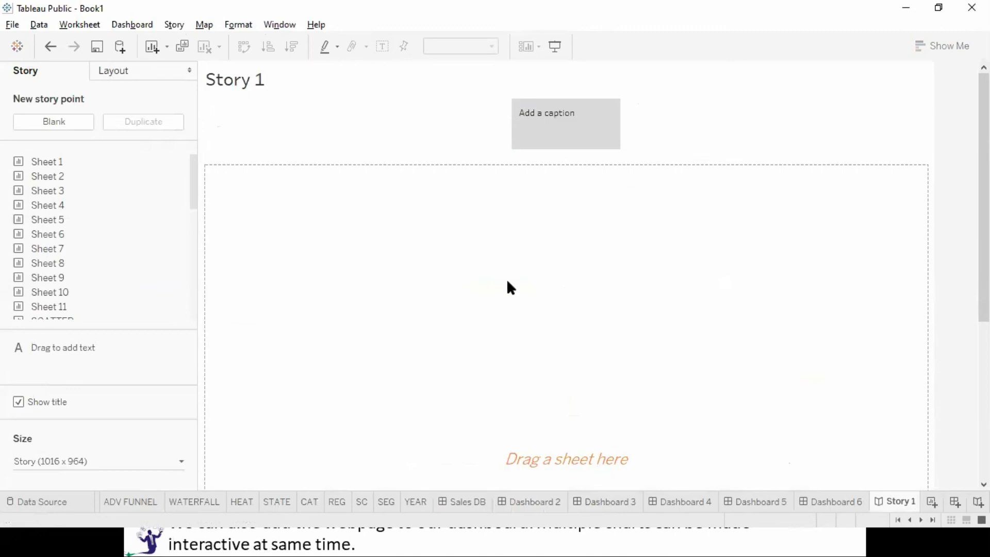
pyautogui.moveTo(192, 206); pyautogui.dragTo(192, 332)
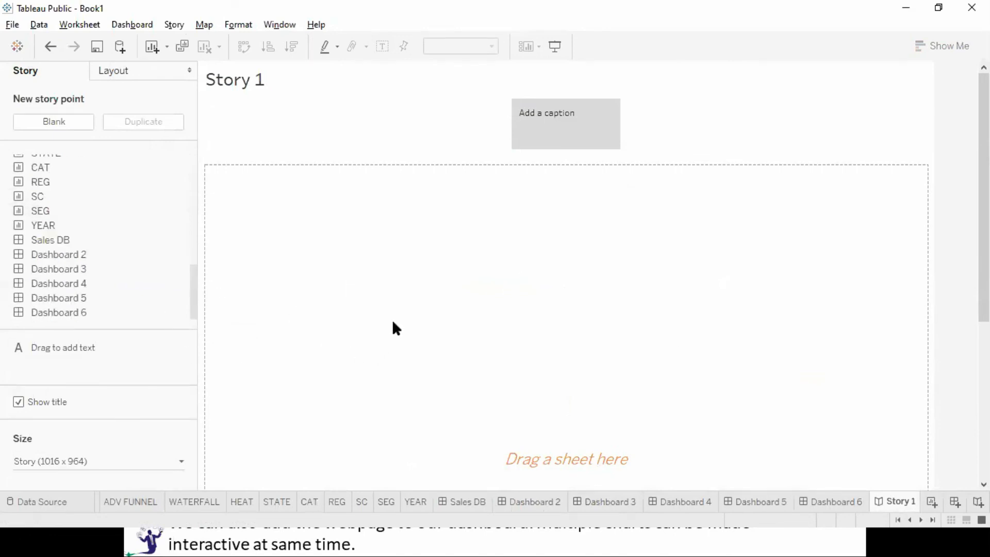
pyautogui.click(102, 461)
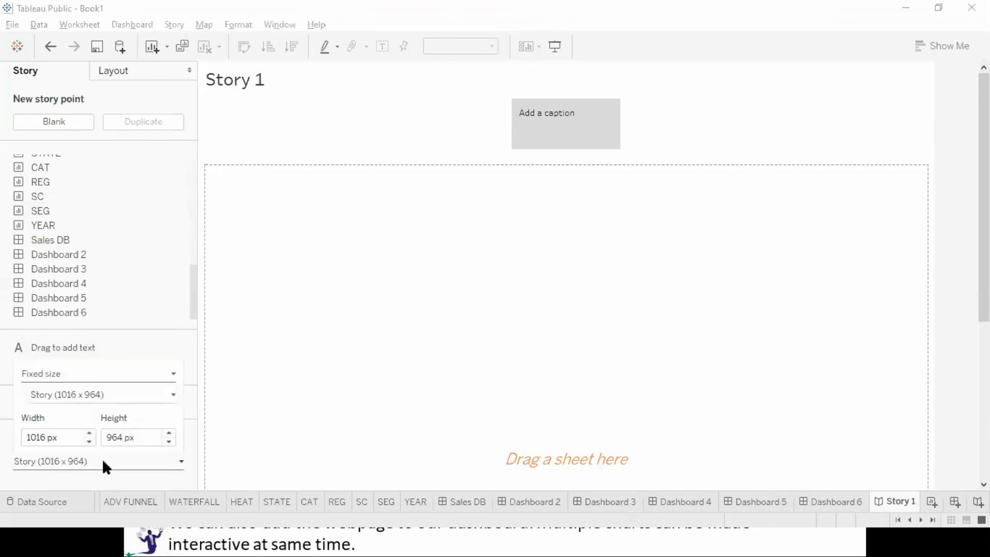
pyautogui.click(73, 371)
pyautogui.click(63, 398)
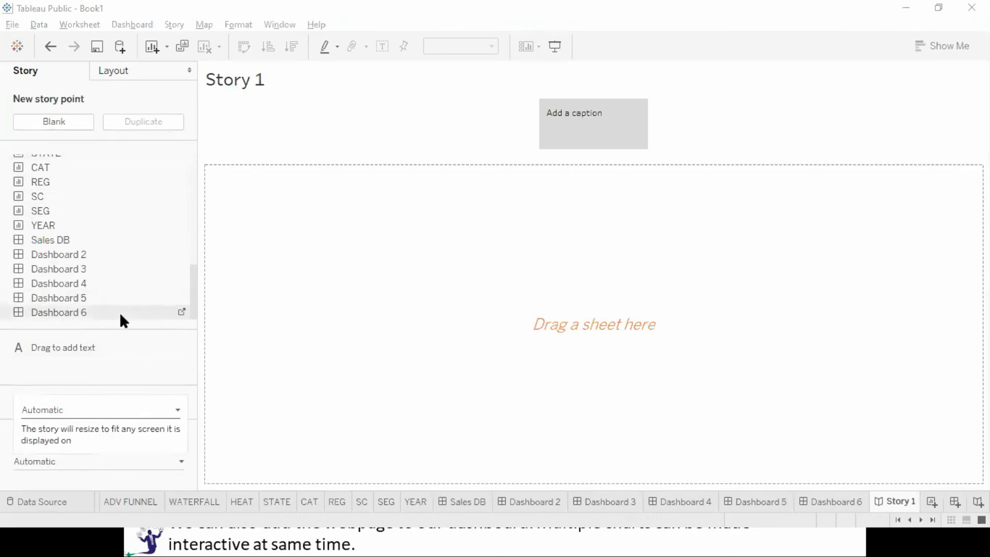
# Step: Add the STATE sheet to the story as its first story point
pyautogui.moveTo(202, 285); pyautogui.dragTo(188, 259)
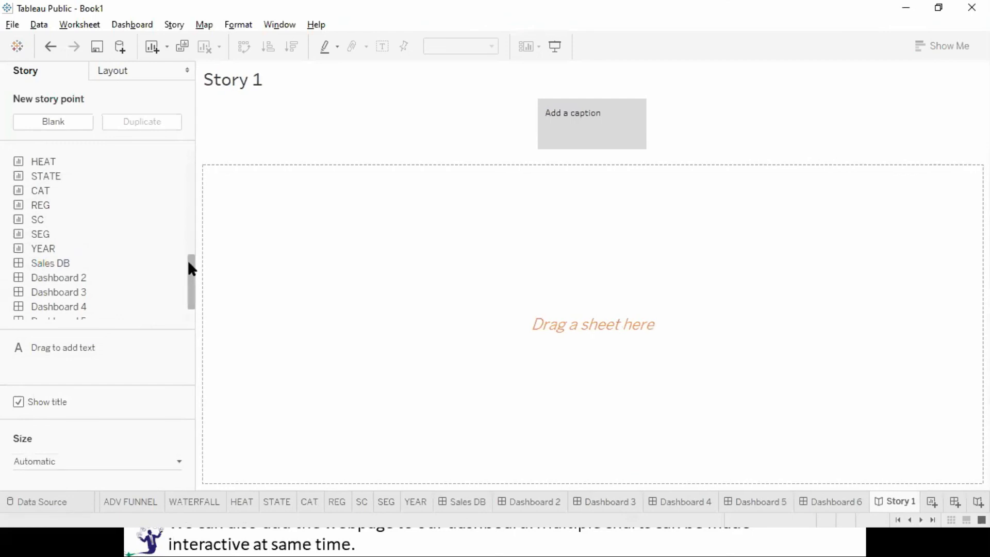
pyautogui.moveTo(54, 177)
pyautogui.moveTo(54, 176); pyautogui.dragTo(486, 240)
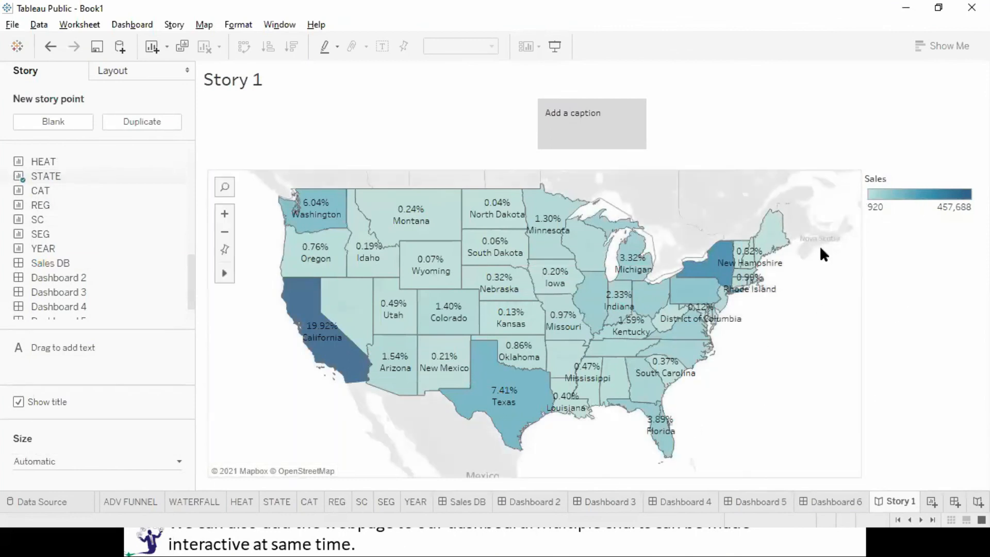
# Step: Hide the SUM(Sales) colour legend card on the STATE worksheet
pyautogui.click(270, 495)
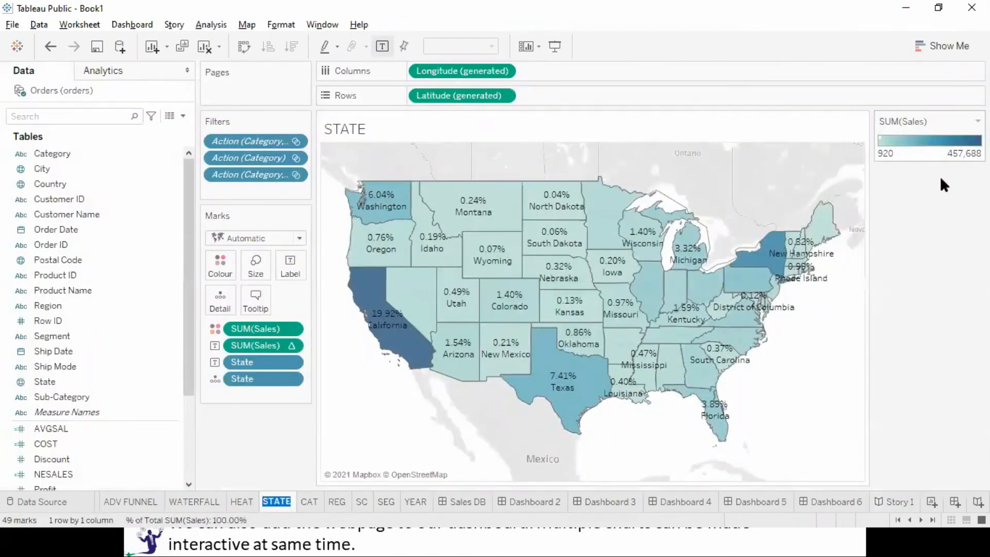
pyautogui.click(977, 120)
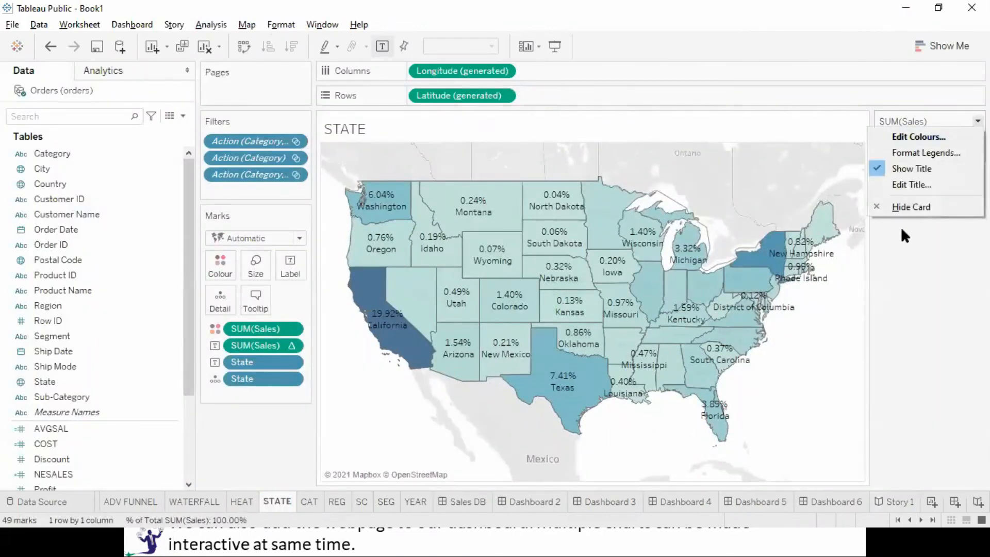
pyautogui.click(903, 208)
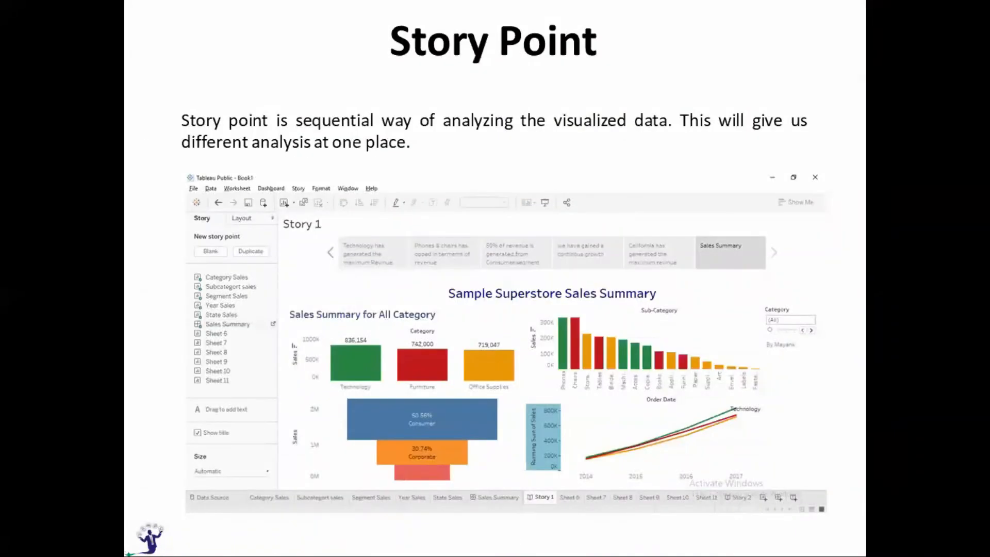
pyautogui.hotkey('alt', 'Tab')
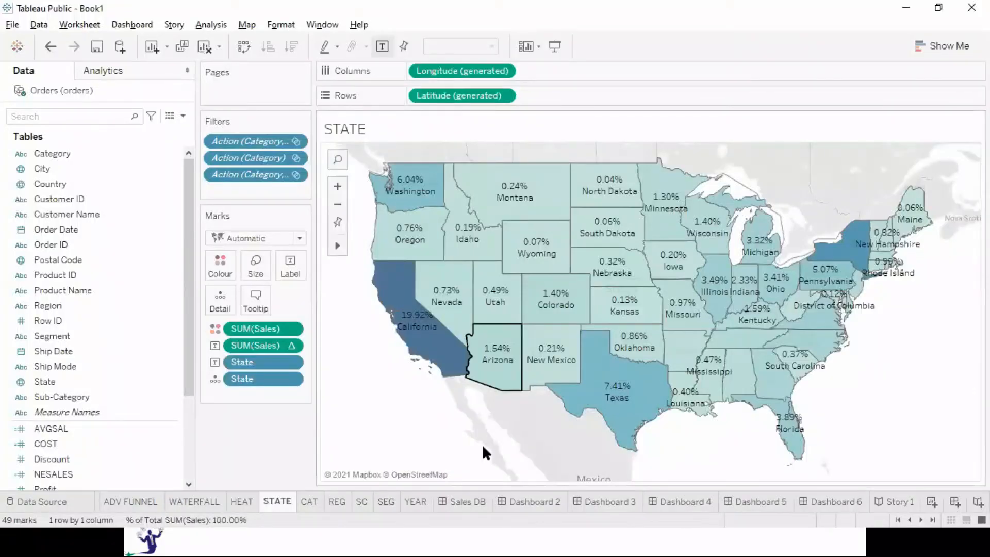
# Step: Hide the Region legend card on the REG worksheet, and check the CAT, SC and SEG worksheets for legends
pyautogui.click(309, 500)
pyautogui.click(337, 500)
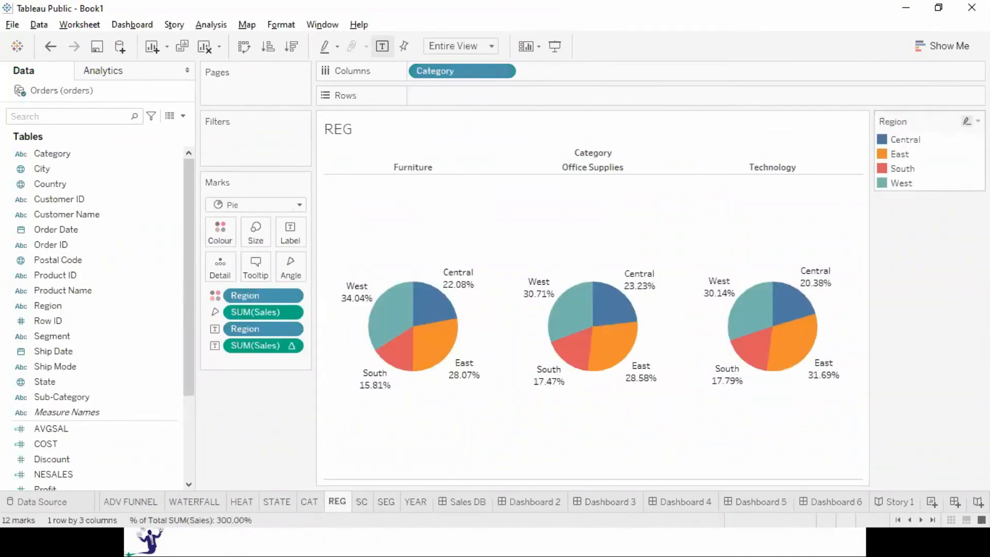
pyautogui.click(978, 121)
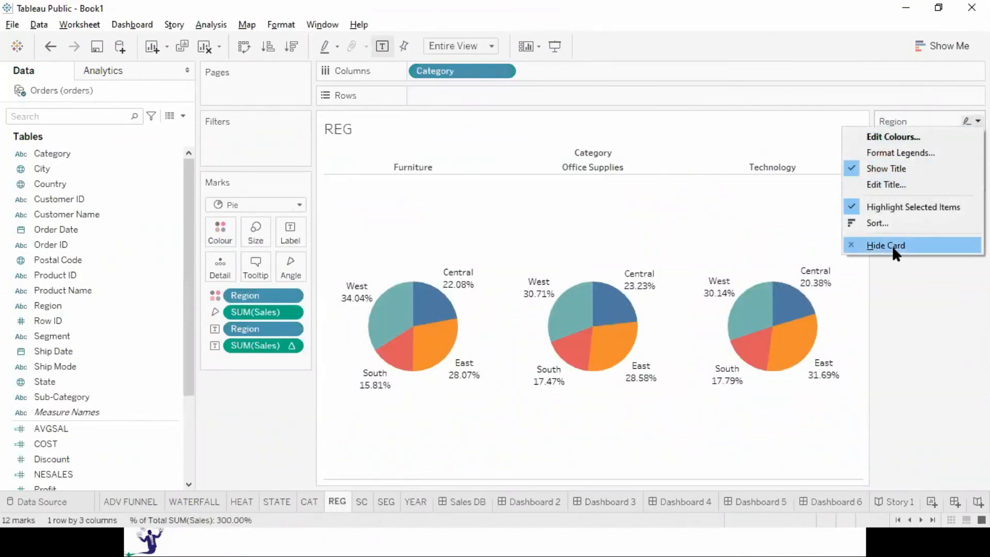
pyautogui.click(891, 246)
pyautogui.click(364, 502)
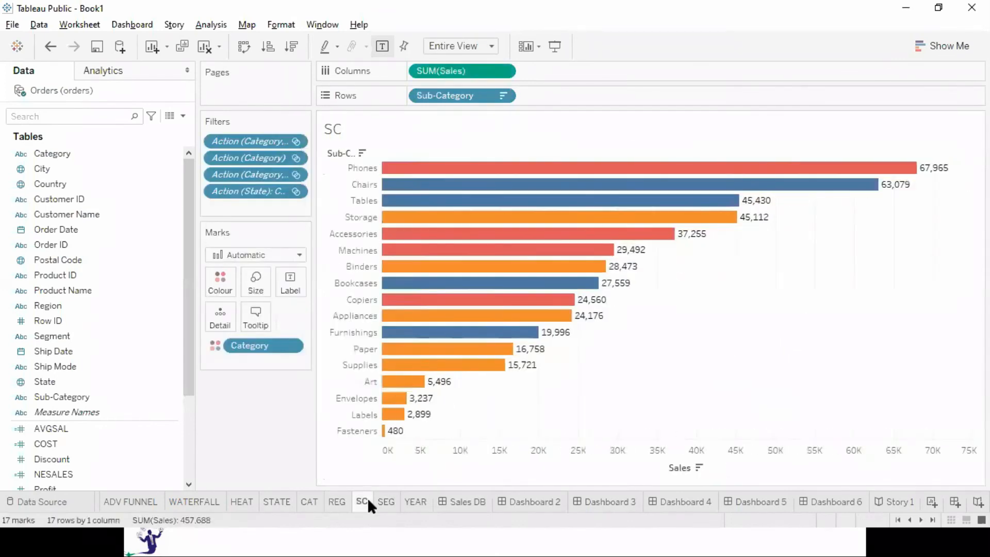
pyautogui.click(379, 508)
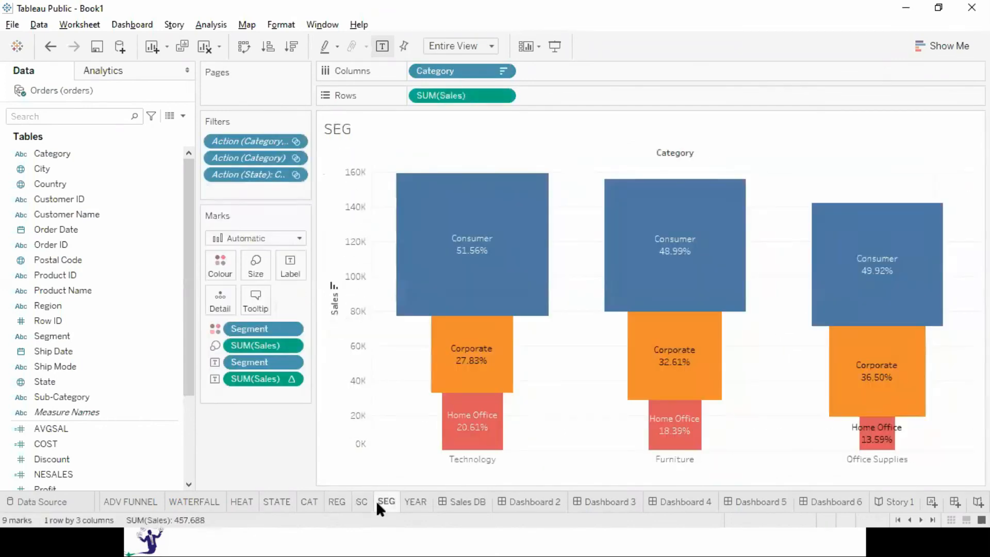
# Step: Hide the colour legend card on the YEAR worksheet
pyautogui.click(410, 498)
pyautogui.click(977, 121)
pyautogui.click(911, 241)
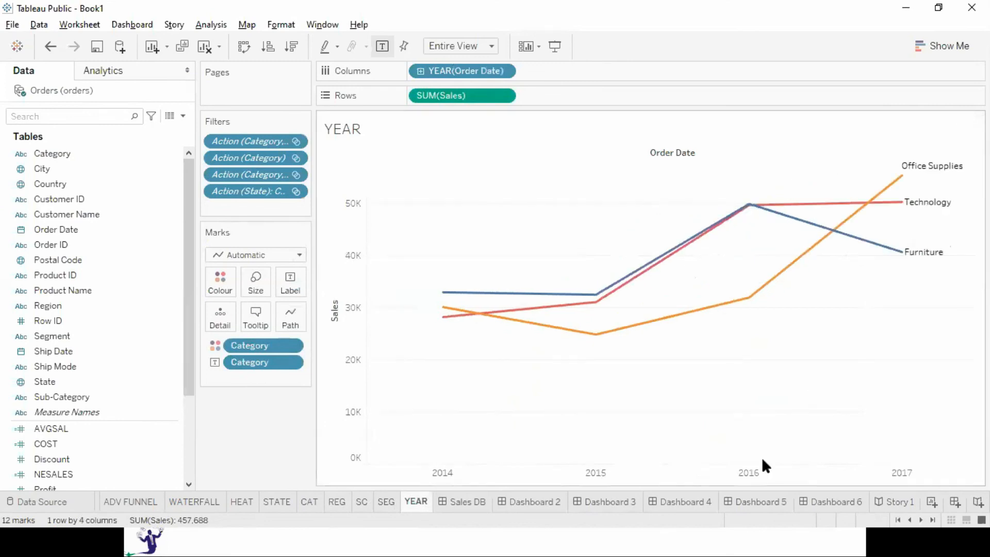
# Step: Add the REG, SEG and YEAR sheets to Story 1 as new story points after the STATE map
pyautogui.click(893, 501)
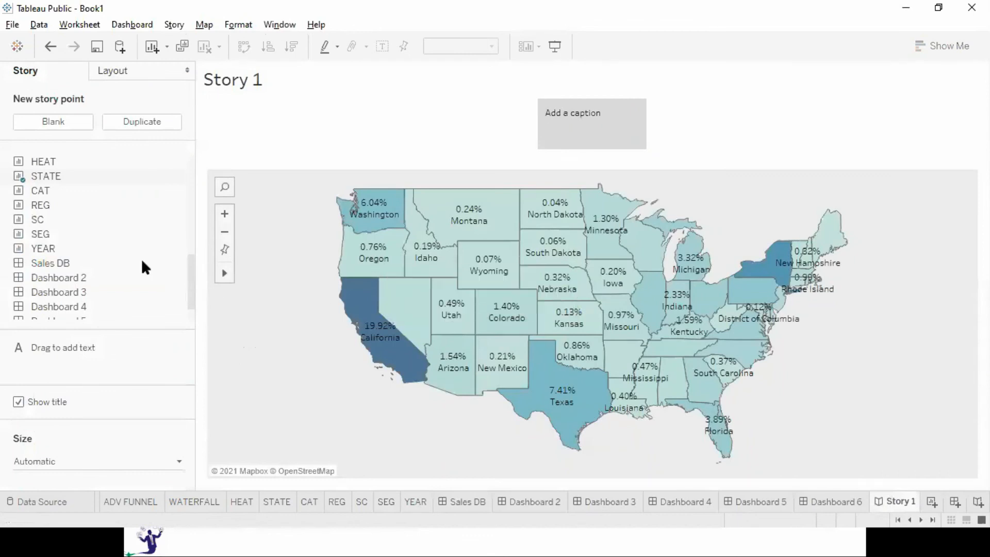
pyautogui.moveTo(49, 191)
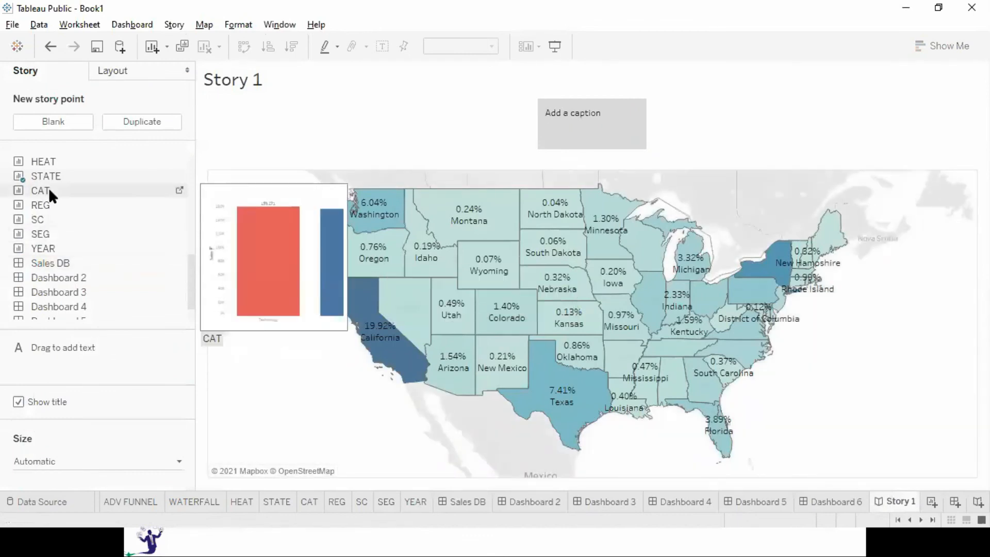
pyautogui.moveTo(48, 200); pyautogui.dragTo(757, 106)
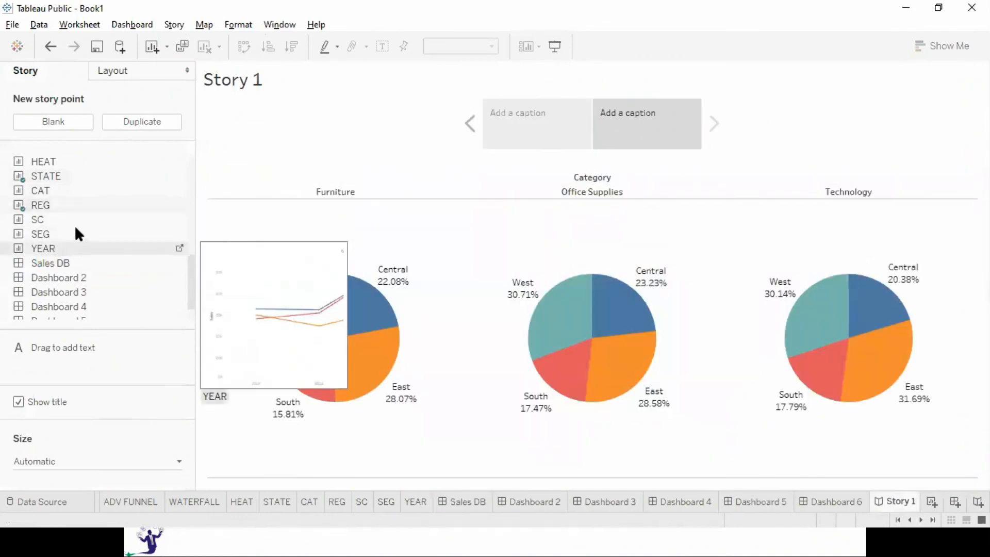
pyautogui.moveTo(50, 228); pyautogui.dragTo(808, 151)
pyautogui.moveTo(49, 249); pyautogui.dragTo(800, 119)
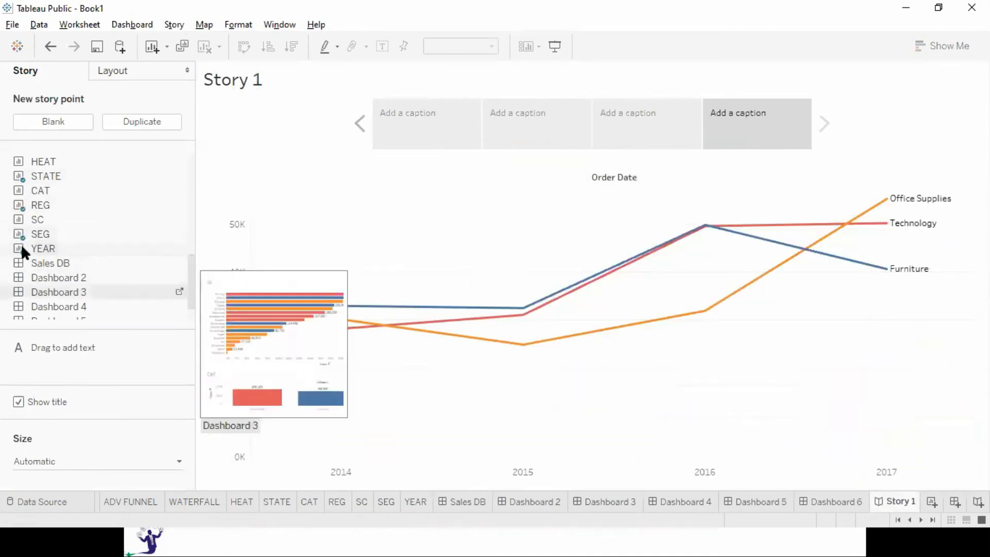
# Step: Add the CAT and SC sheets and the Sales DB dashboard as the last three story points
pyautogui.moveTo(26, 189); pyautogui.dragTo(903, 135)
pyautogui.moveTo(81, 218); pyautogui.dragTo(888, 99)
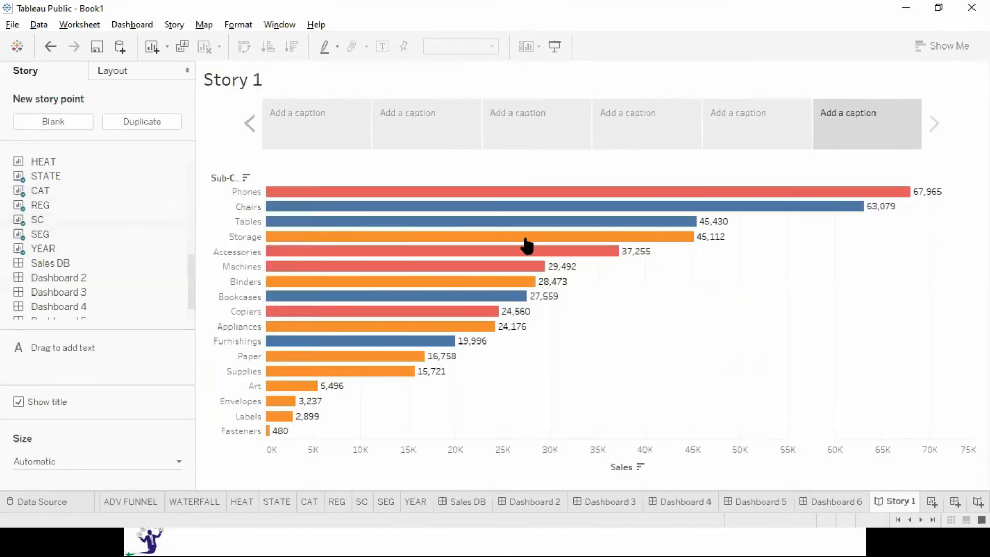
pyautogui.moveTo(79, 265); pyautogui.dragTo(928, 129)
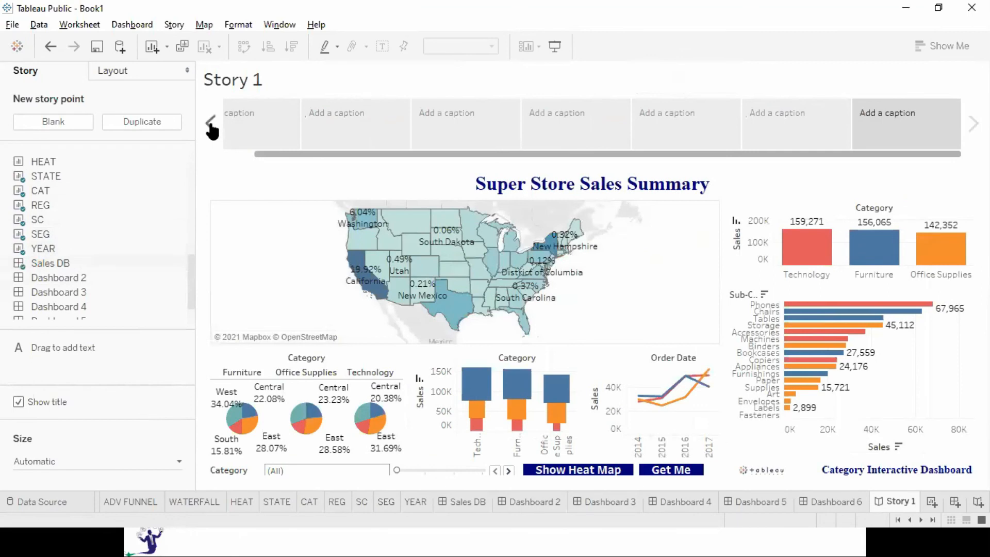
# Step: Caption the first story point, the state map, "CALIFORNIA HAS GIVEN MAX SALES", keeping the map at its default zoom
pyautogui.click(211, 124)
pyautogui.click(246, 113)
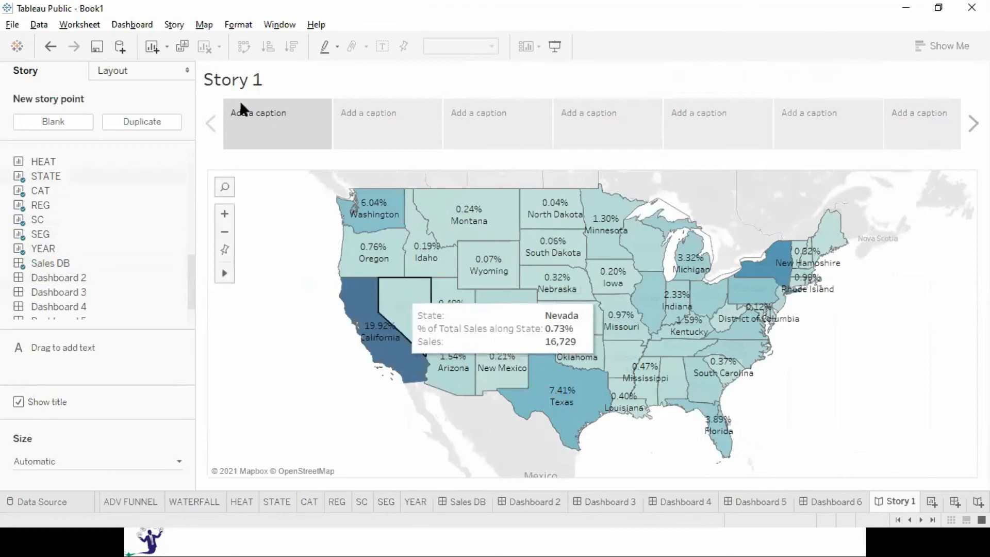
pyautogui.doubleClick(266, 113)
pyautogui.write('CALIFORNIA')
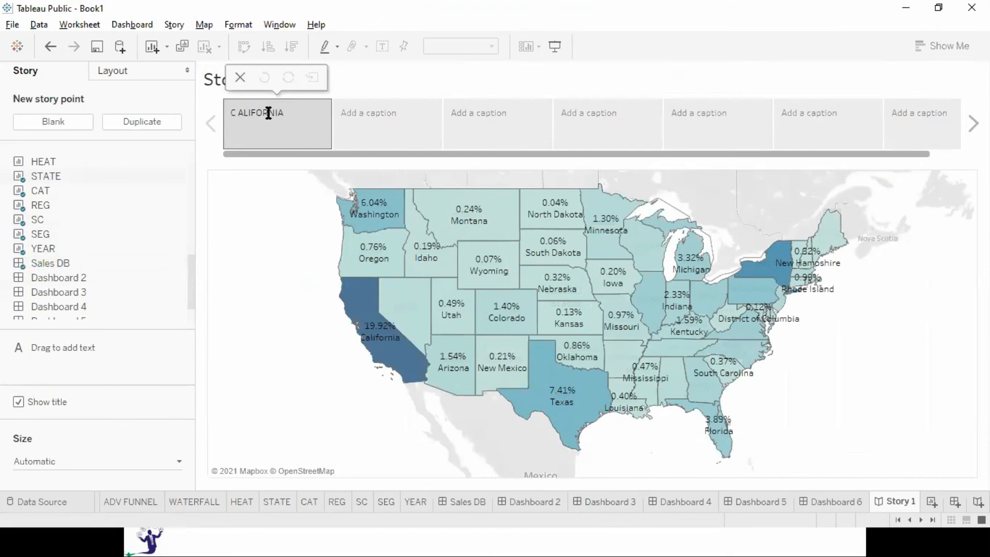
pyautogui.write(' HAS GIVEN MAX SALES')
pyautogui.doubleClick(273, 290)
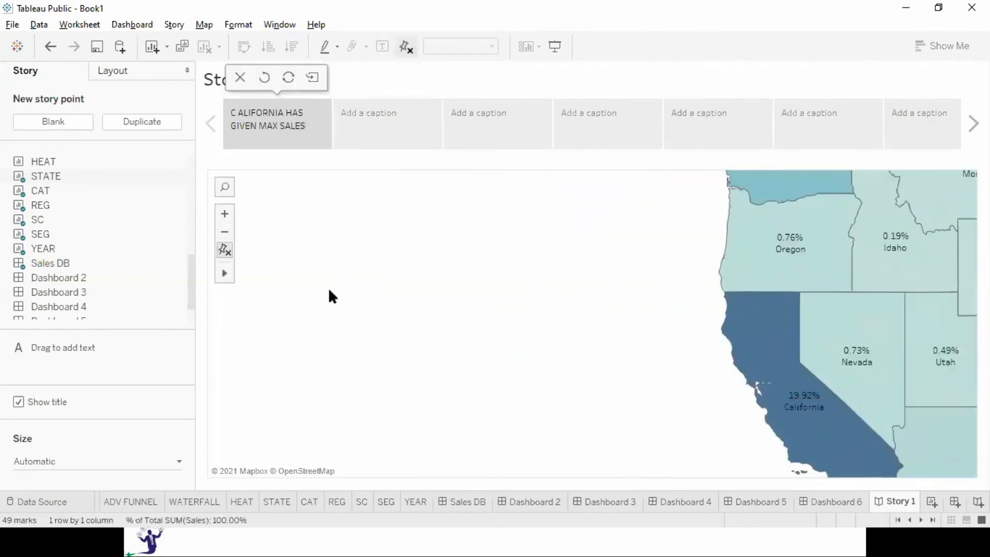
pyautogui.click(221, 248)
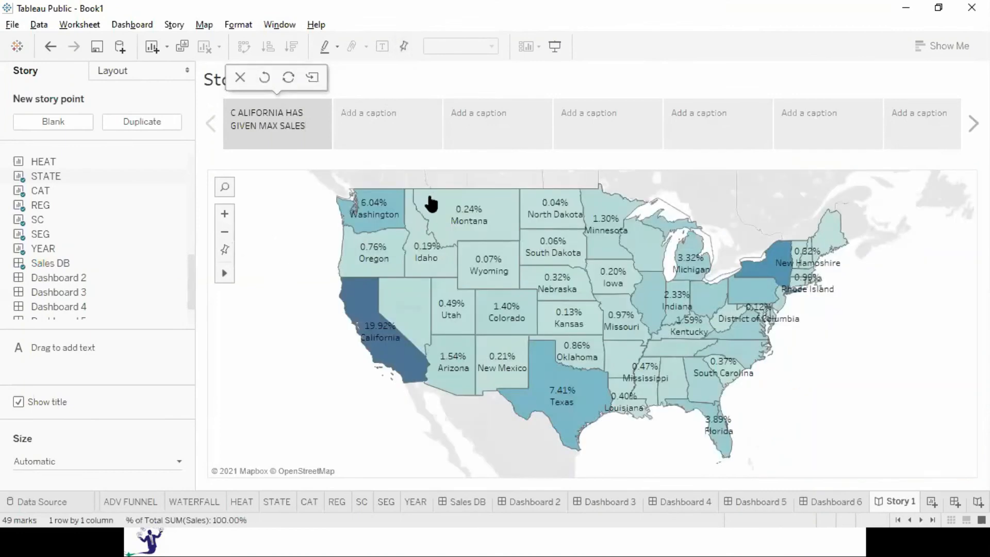
# Step: Caption the second story point, the region pie charts, "east & West are the major contributor to sales"
pyautogui.click(374, 119)
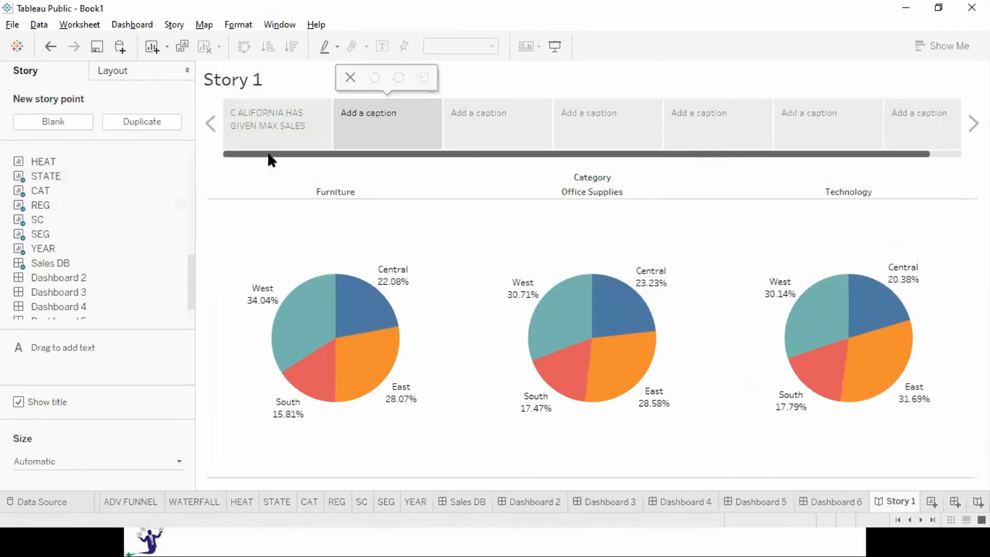
pyautogui.click(391, 127)
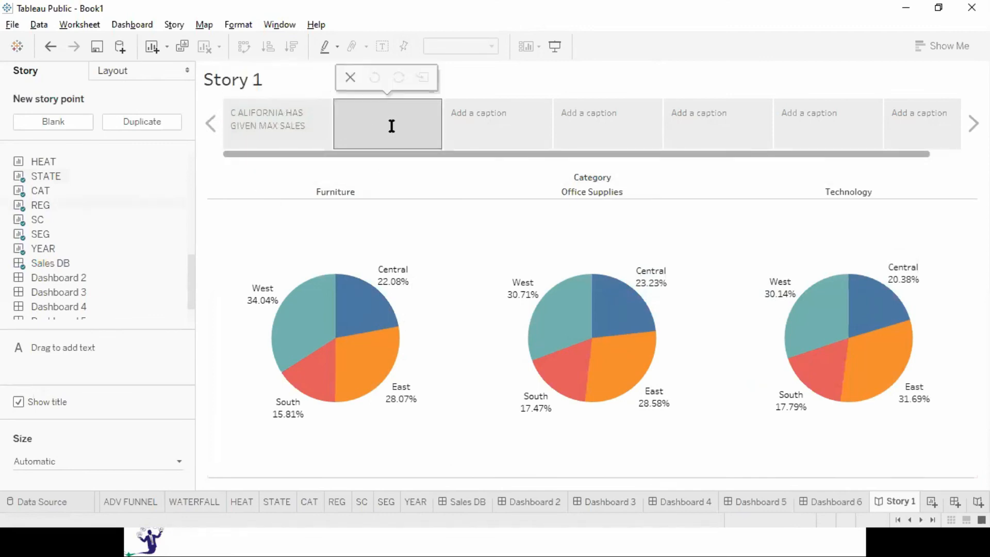
pyautogui.write('east & West are the major contributor to sales')
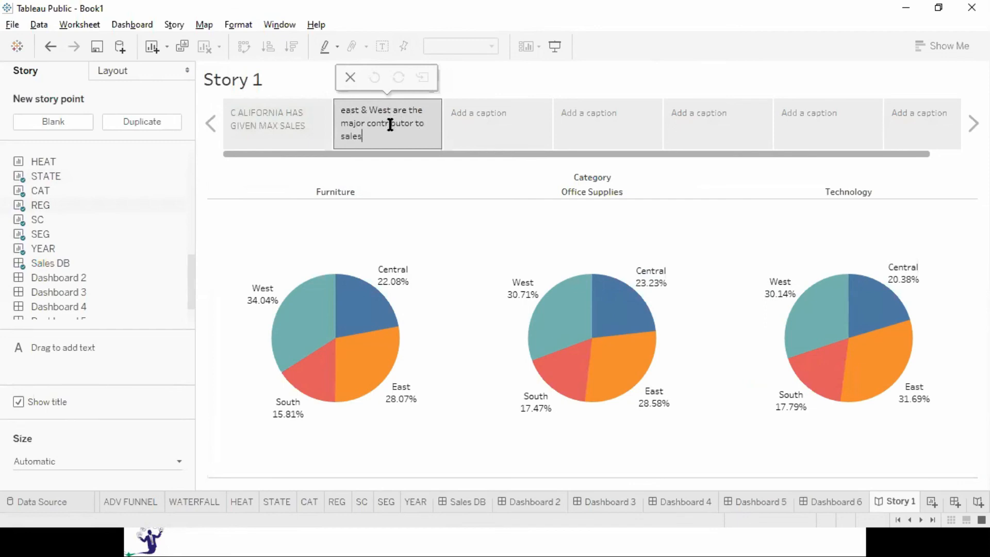
pyautogui.press('Return')
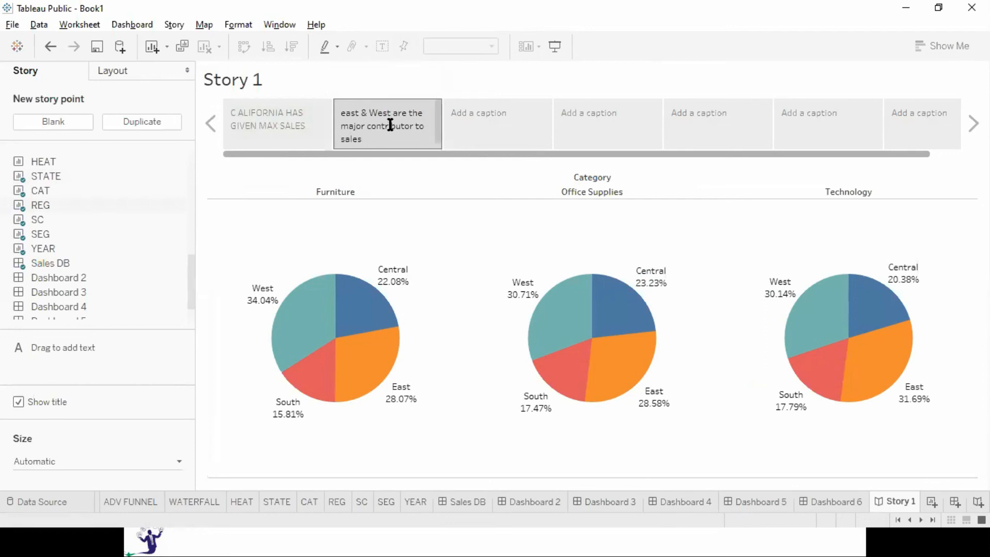
# Step: Caption the third story point, the segment chart, "max revenue has been generated from consumer sector"
pyautogui.click(489, 116)
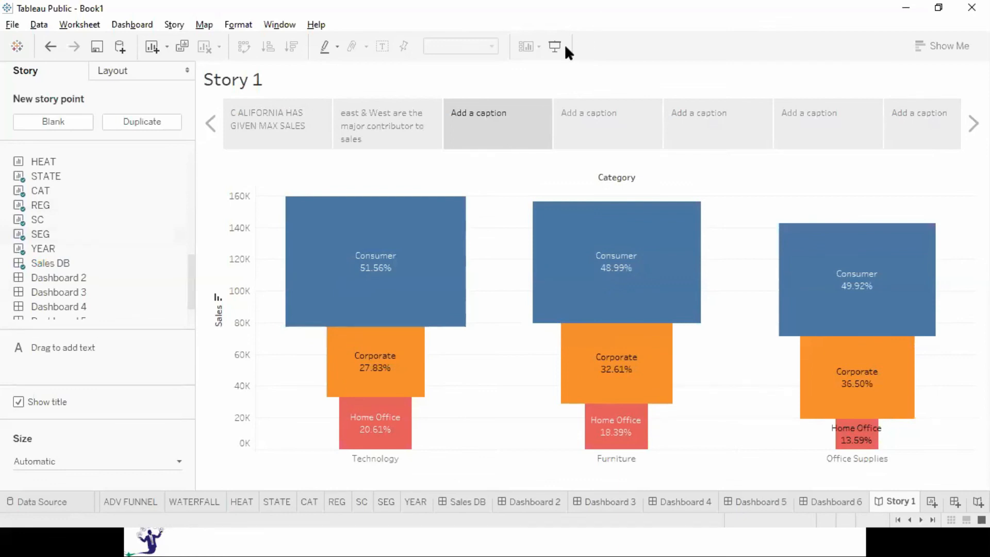
pyautogui.doubleClick(498, 125)
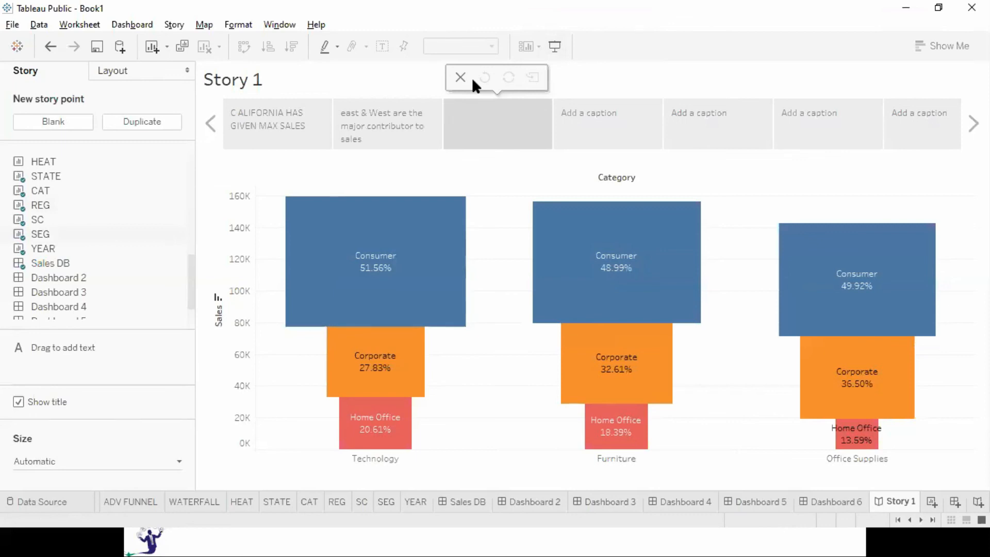
pyautogui.write('max revenue has been generated from consu')
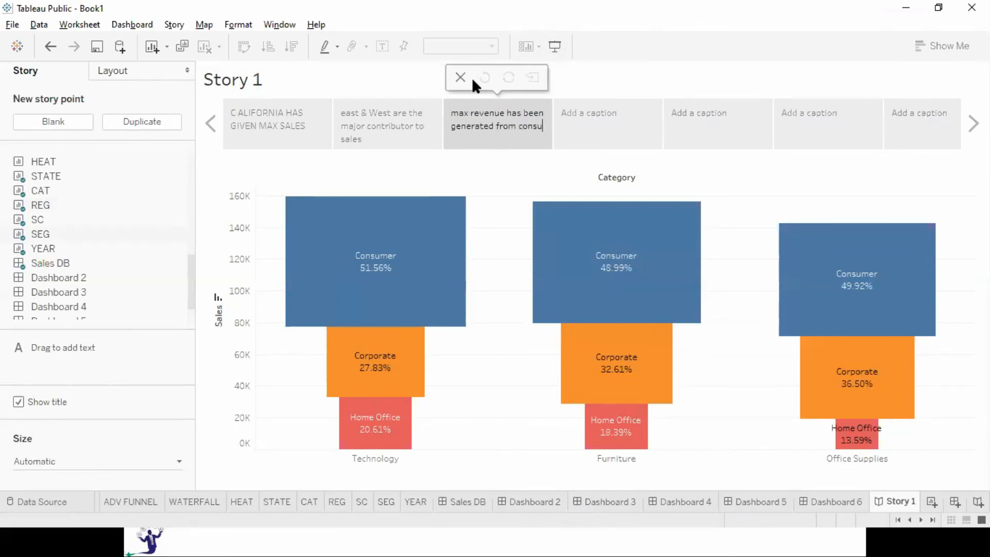
pyautogui.write('mer sector')
pyautogui.press('Return')
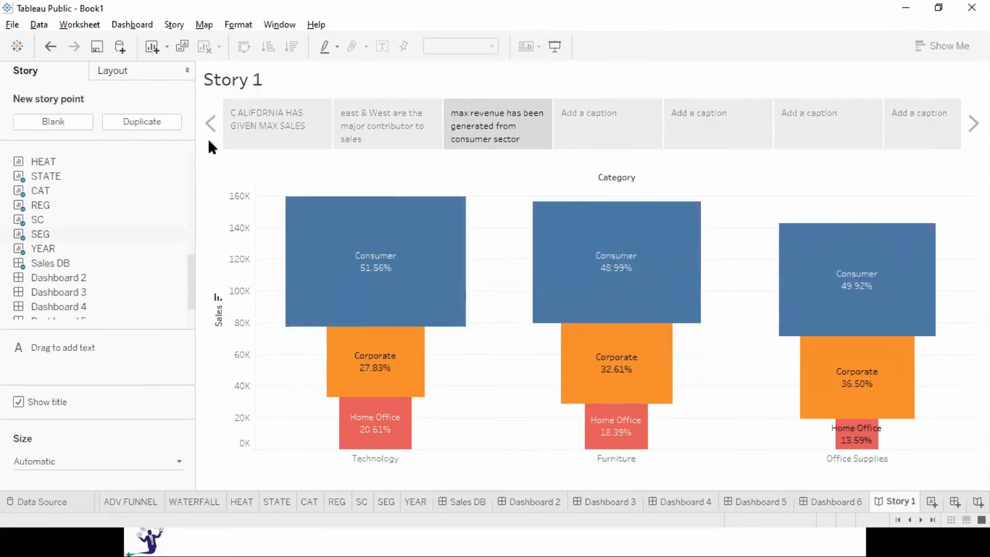
# Step: Present the story full screen from the first story point and step through every point to the Sales DB dashboard
pyautogui.click(270, 108)
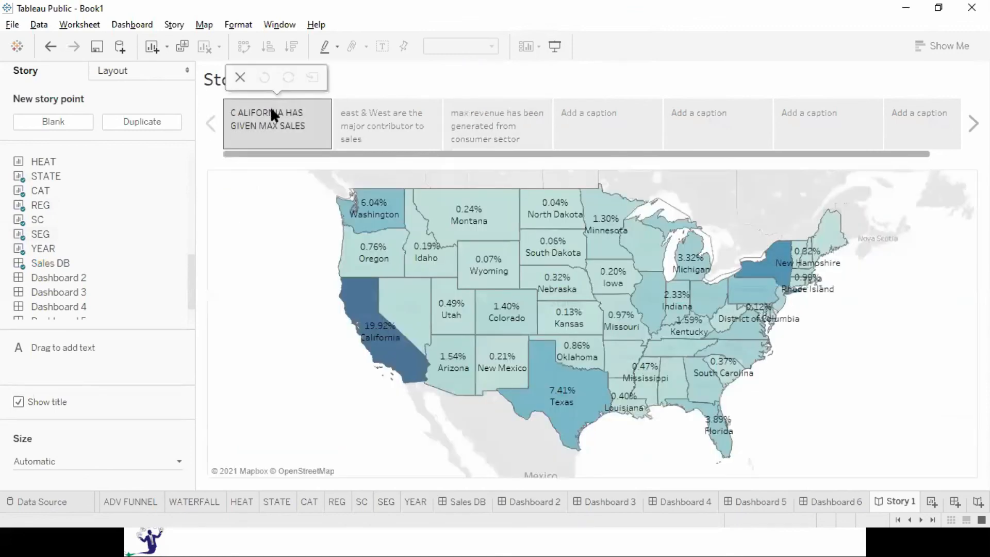
pyautogui.press('F7')
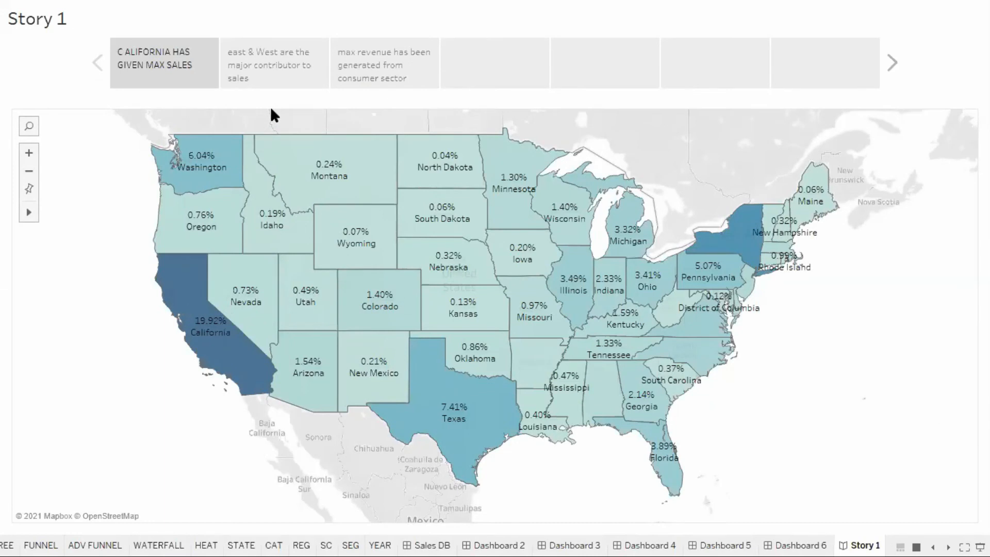
pyautogui.moveTo(344, 174)
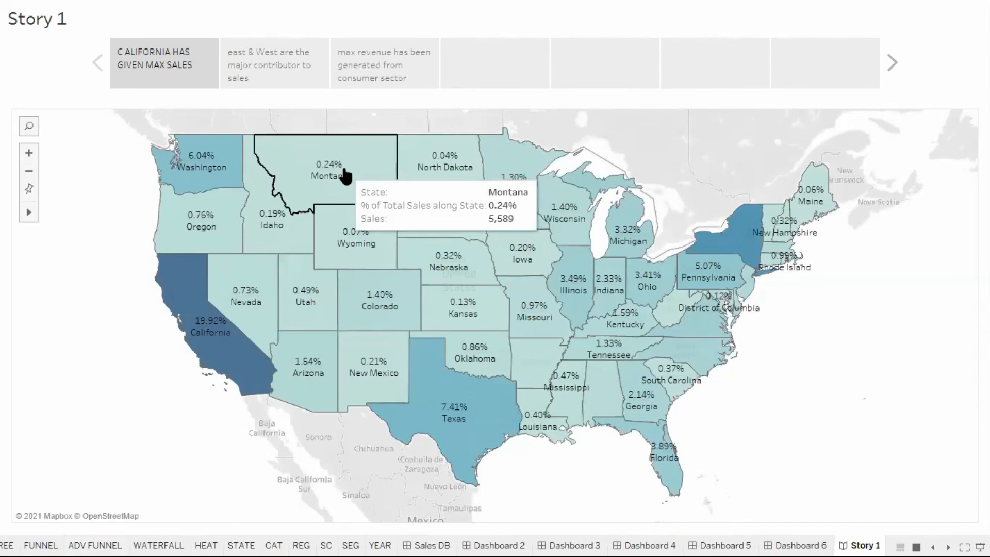
pyautogui.press('Right')
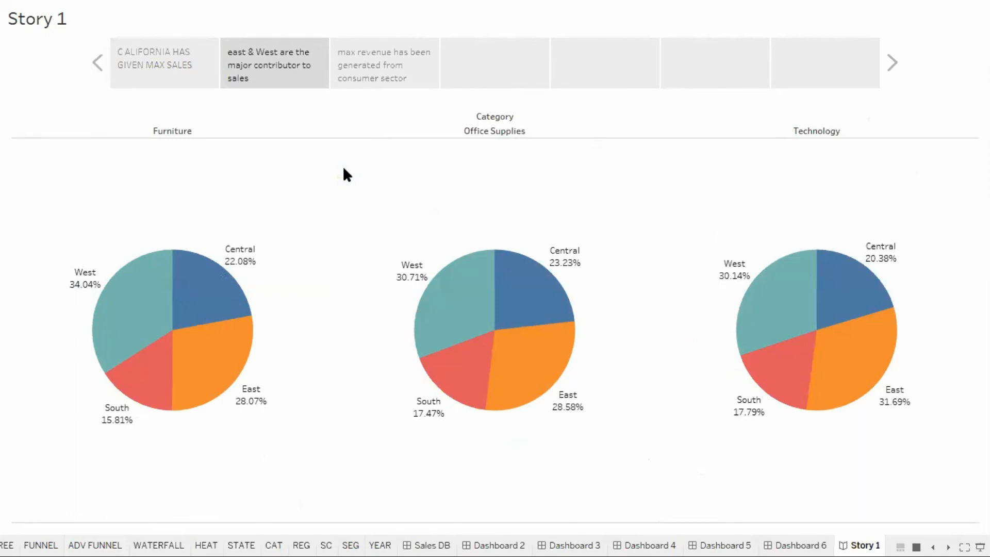
pyautogui.press('Right')
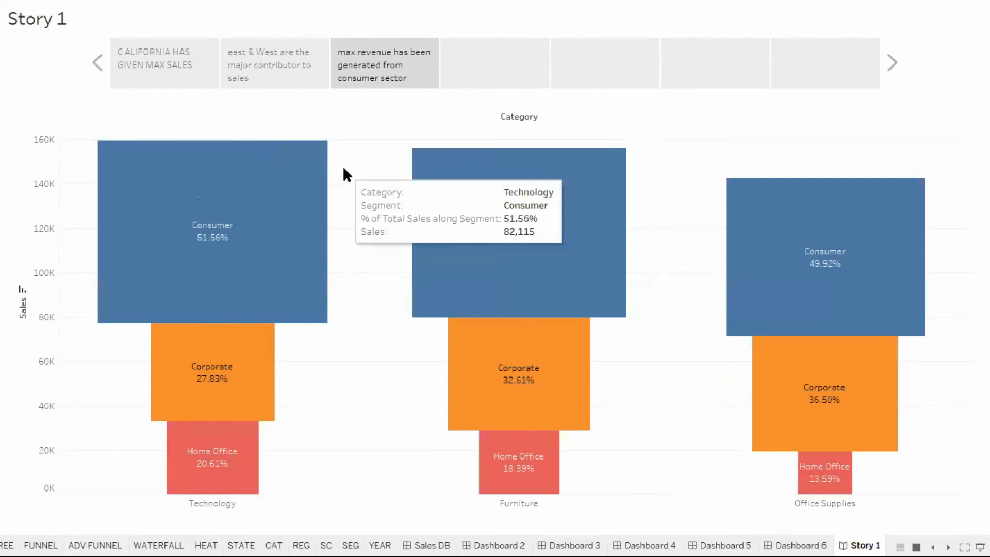
pyautogui.press('Right')
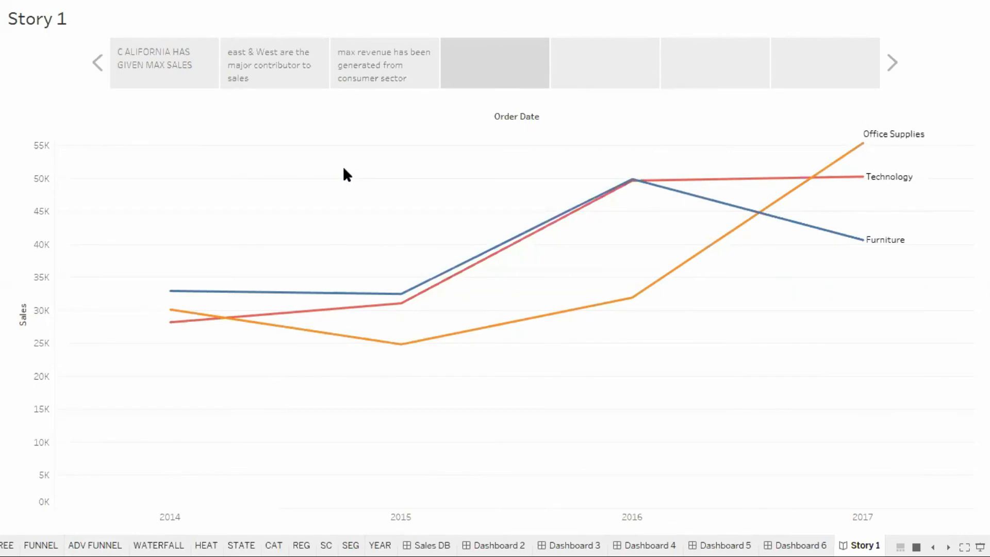
pyautogui.press('Right')
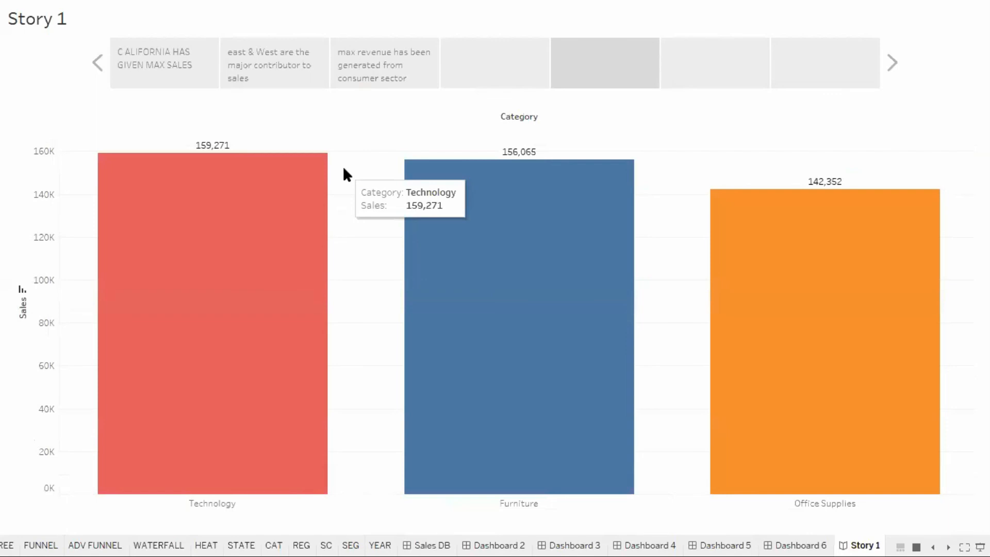
pyautogui.press('Right')
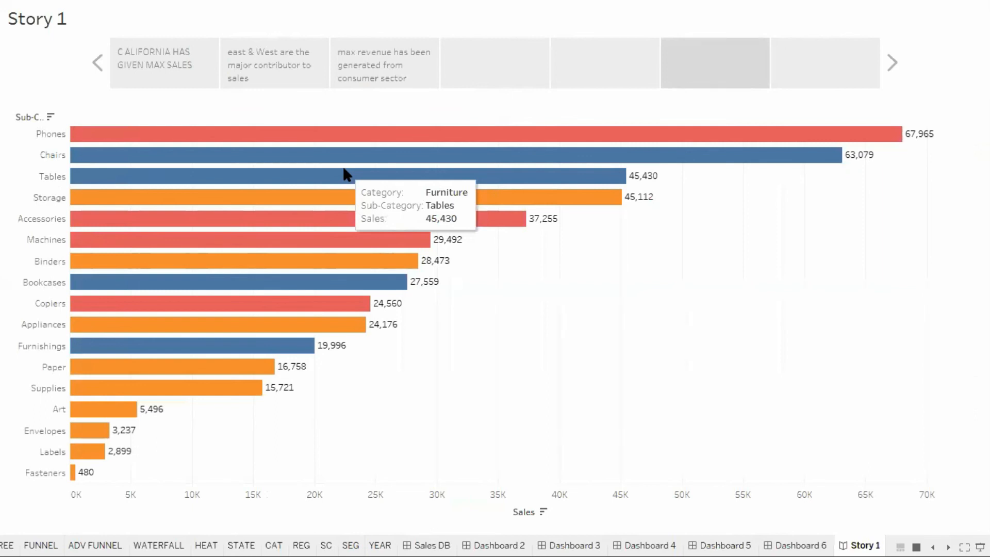
pyautogui.press('Right')
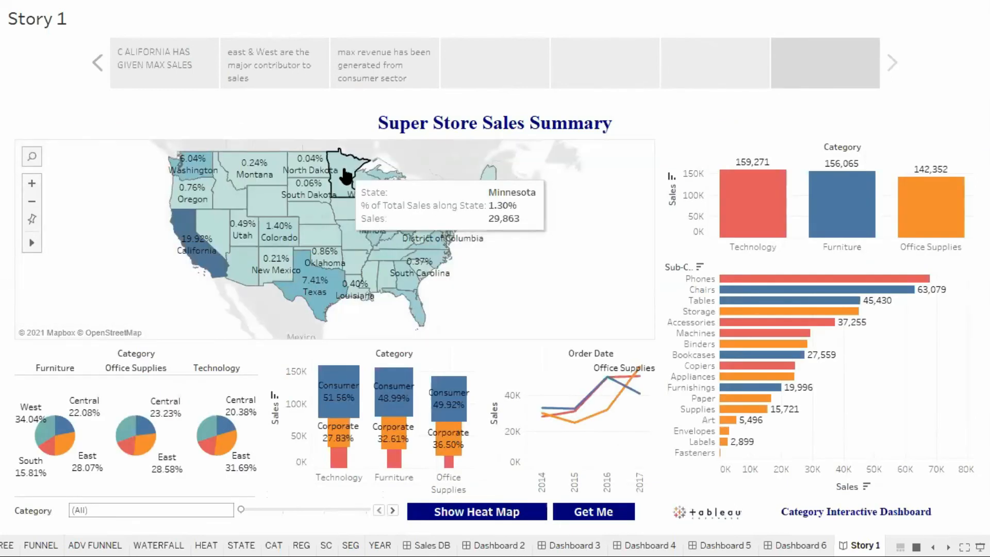
# Step: Examine the charts of the Super Store Sales Summary story point and leave the full-screen presentation
pyautogui.rightClick(345, 176)
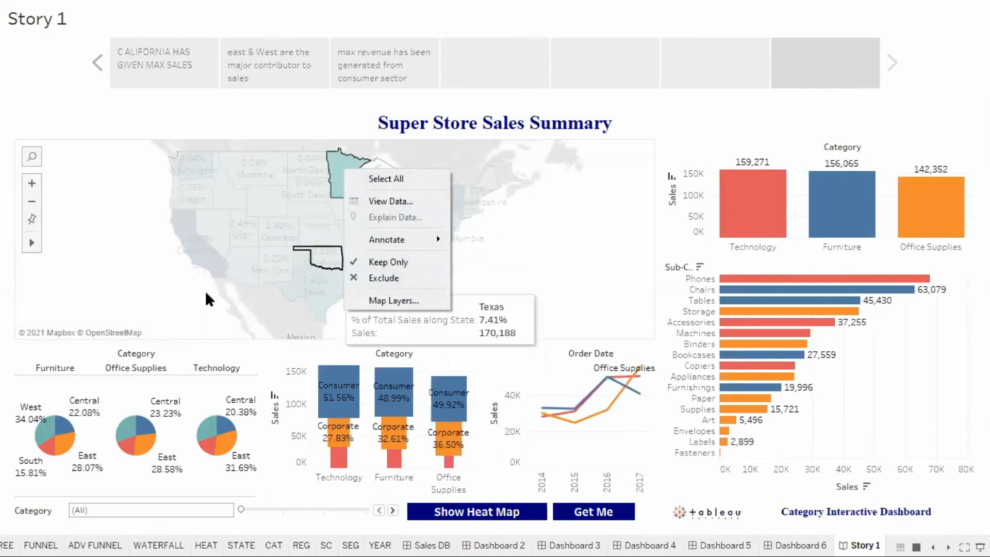
pyautogui.click(186, 293)
pyautogui.click(185, 294)
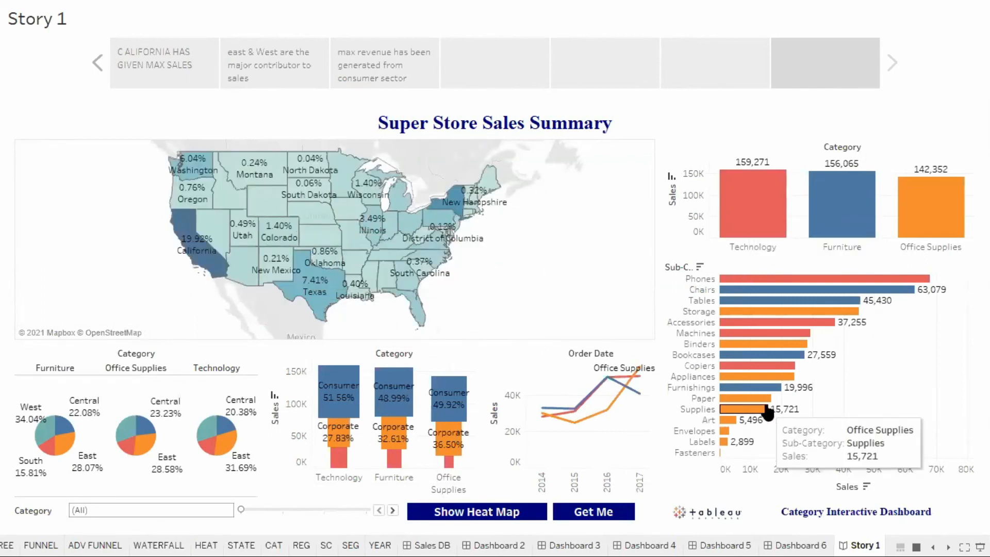
pyautogui.moveTo(439, 412)
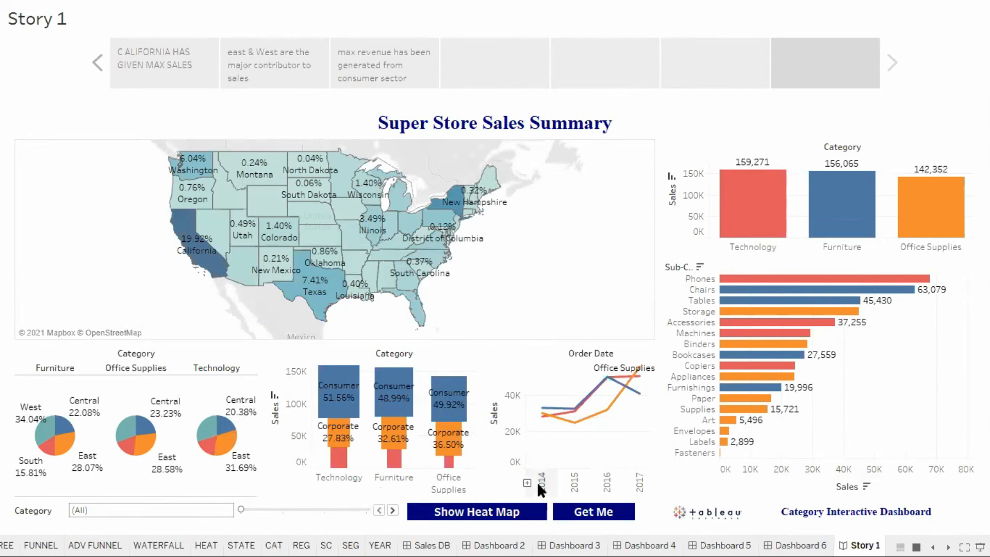
pyautogui.press('Escape')
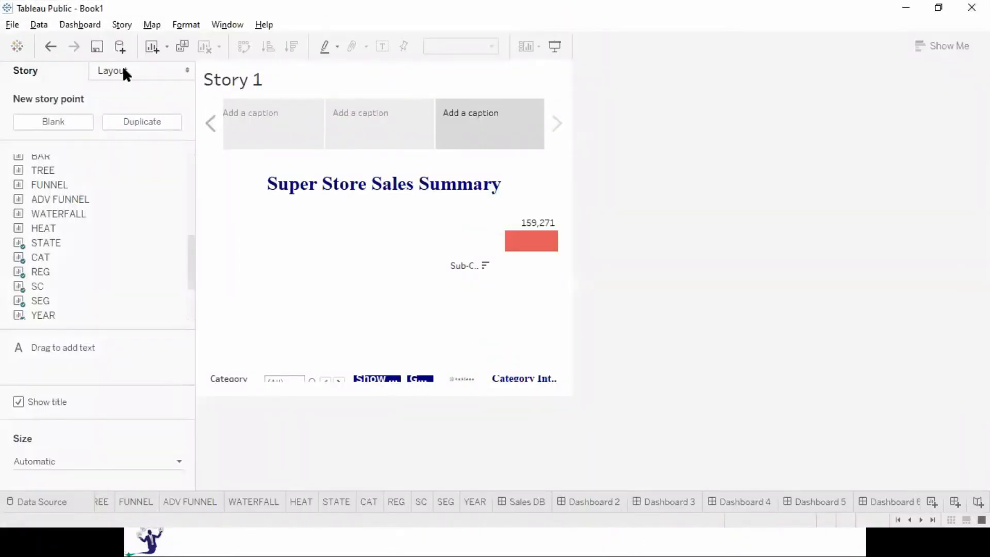
pyautogui.press('F7')
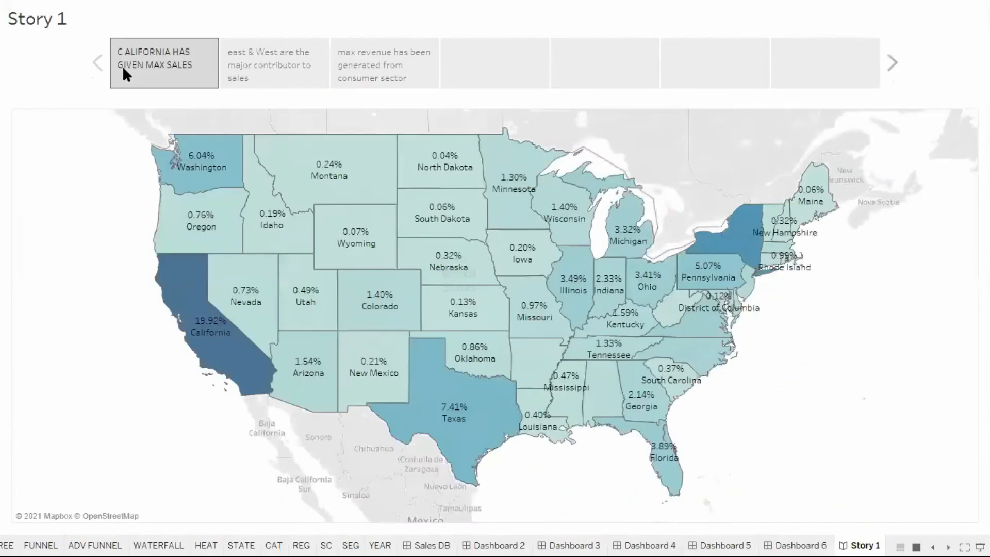
pyautogui.press('Escape')
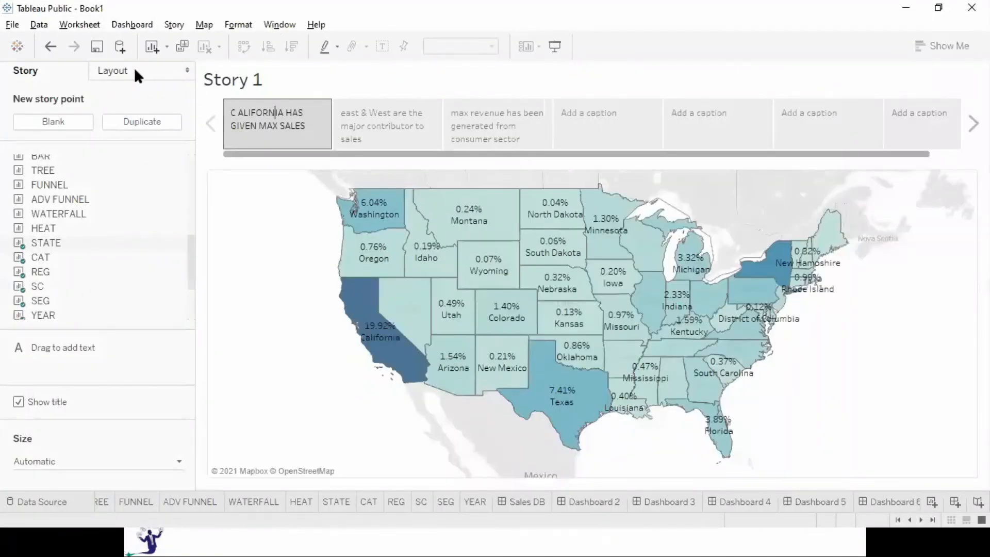
# Step: Try the Numbers, Dots and Arrows only navigator styles for the story, turn off the arrows and restore Caption boxes
pyautogui.click(135, 70)
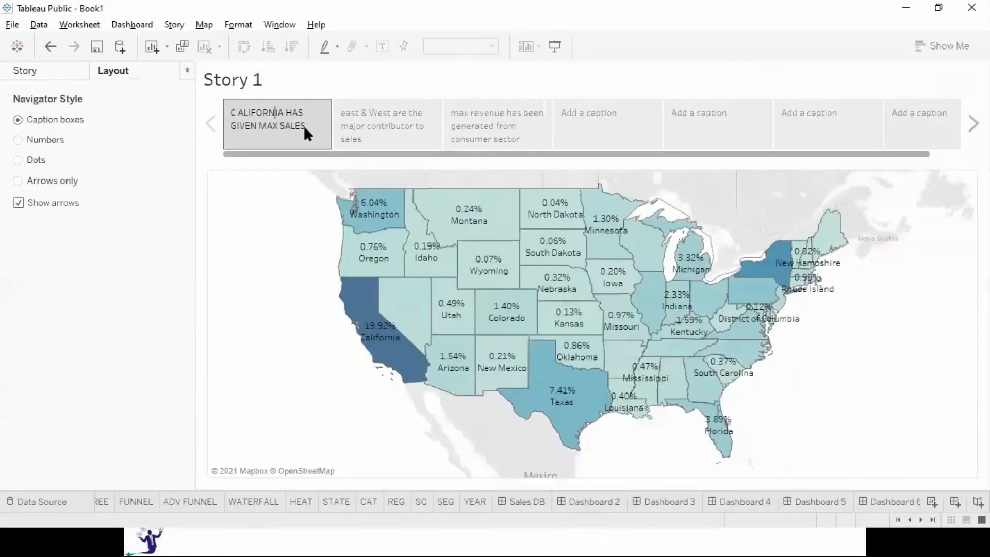
pyautogui.click(17, 141)
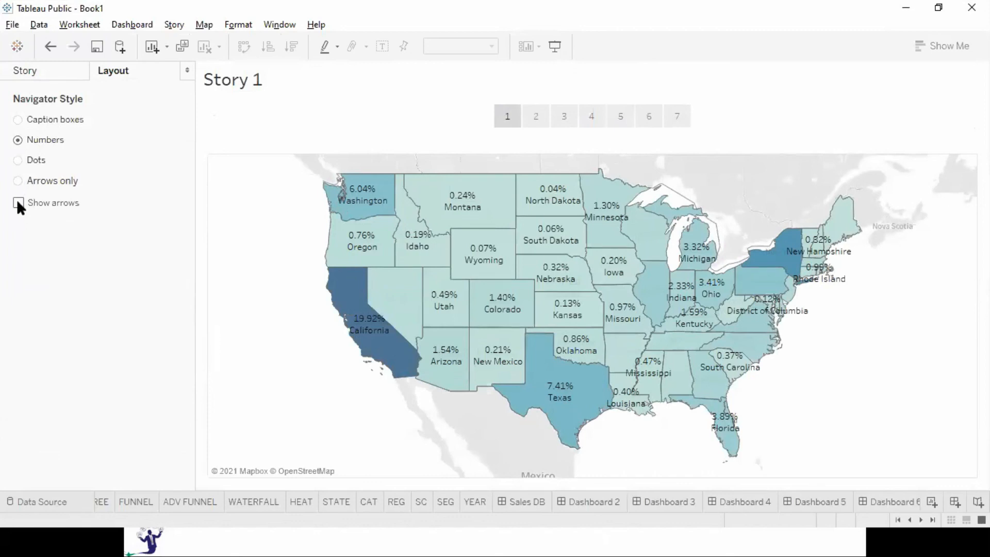
pyautogui.click(532, 123)
pyautogui.click(564, 119)
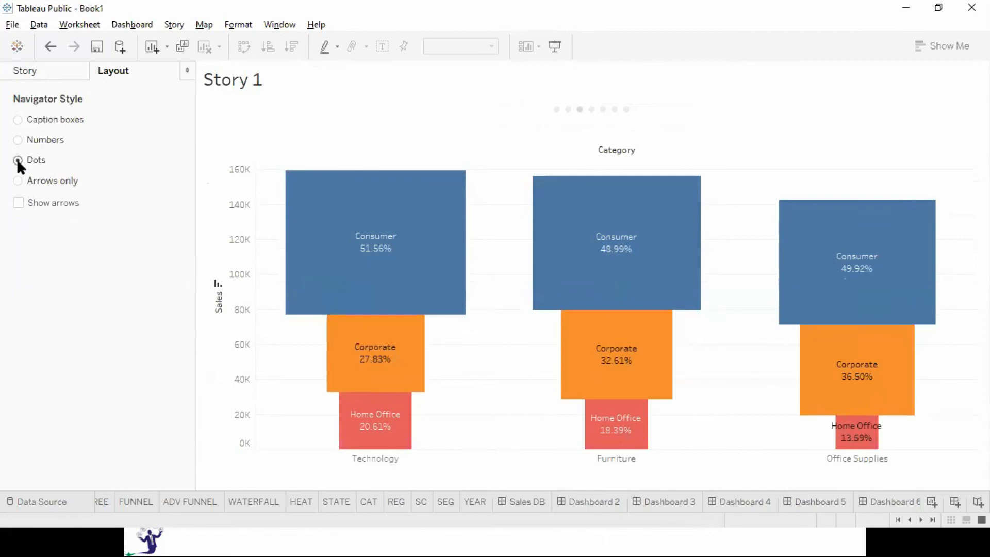
pyautogui.click(17, 179)
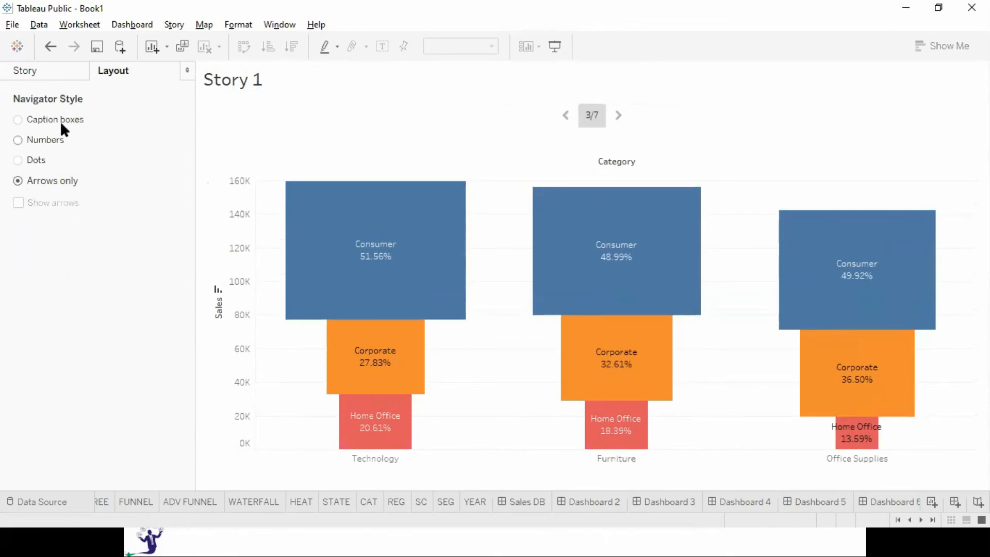
pyautogui.click(21, 119)
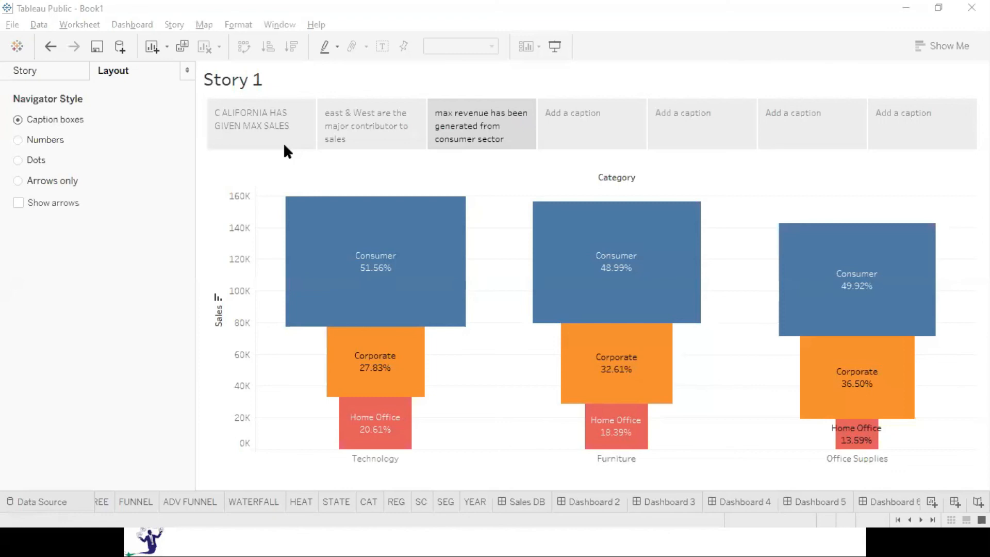
pyautogui.moveTo(547, 138)
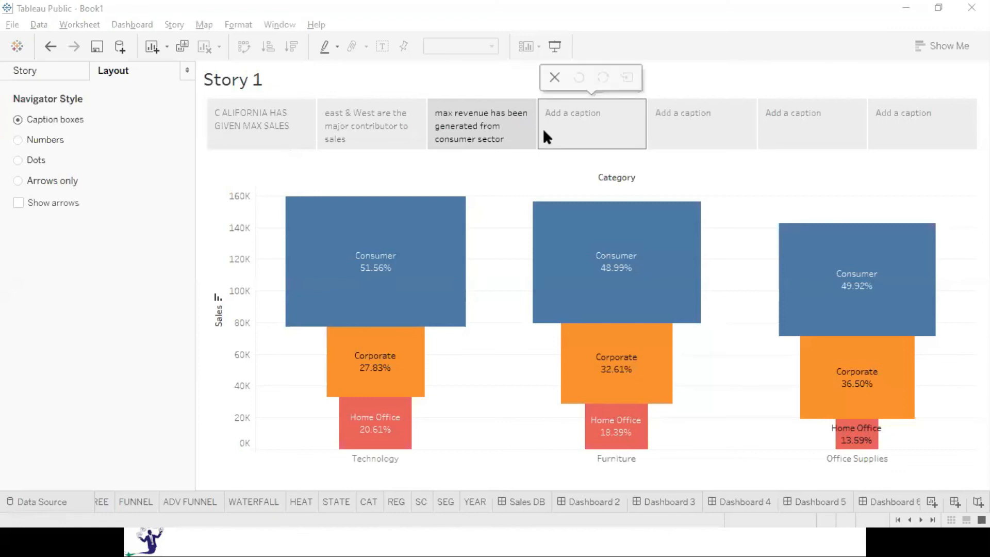